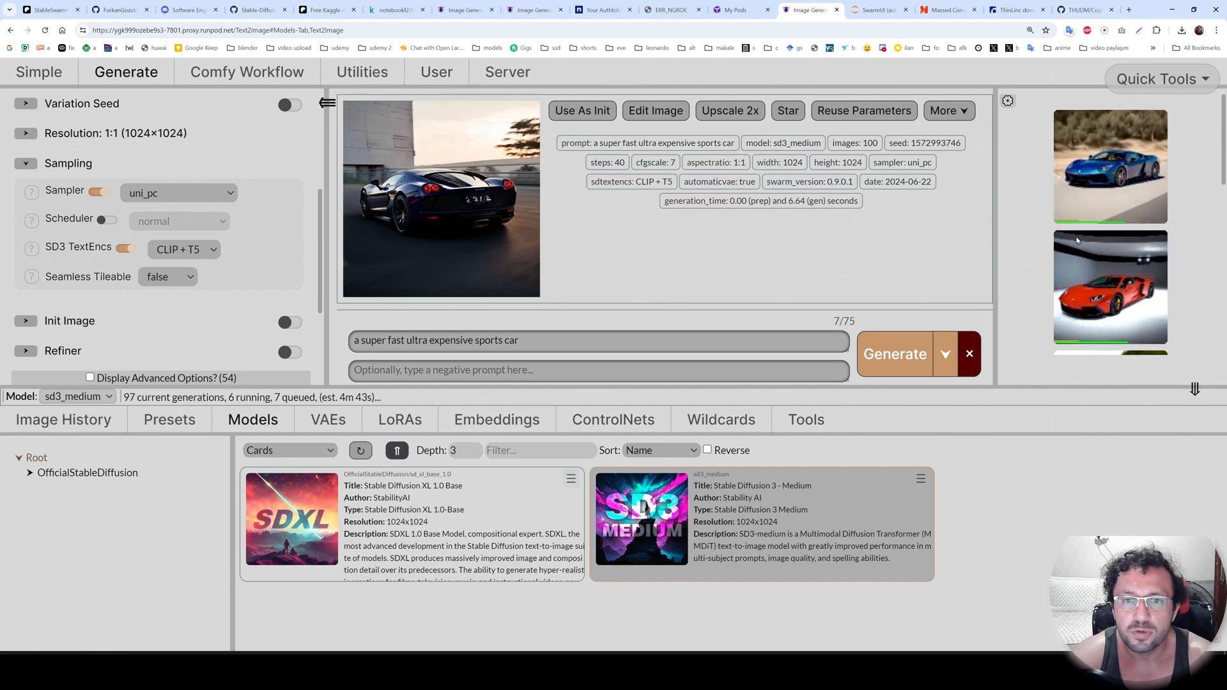
Look through the sports car images generated so far in the current batch.
{"action": "scroll", "coordinate": [1080, 243], "scroll_direction": "down", "scroll_amount": 2}
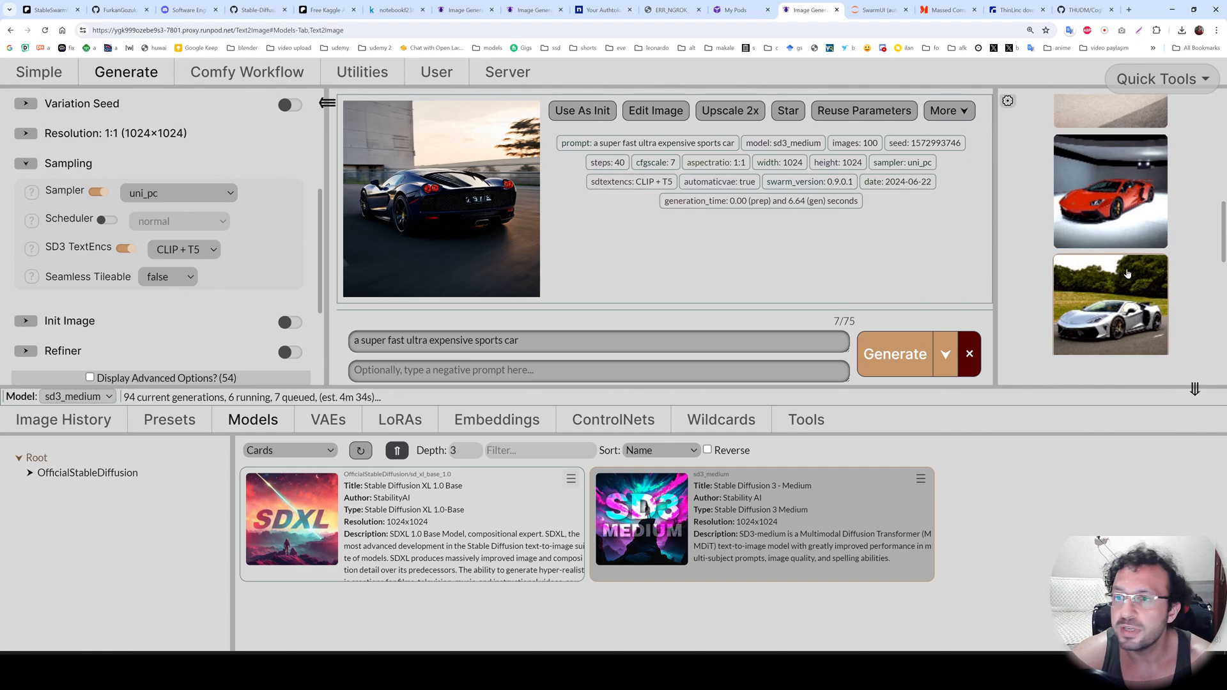
{"action": "scroll", "coordinate": [1127, 274], "scroll_direction": "down", "scroll_amount": 2}
{"action": "scroll", "coordinate": [1135, 275], "scroll_direction": "up", "scroll_amount": 9}
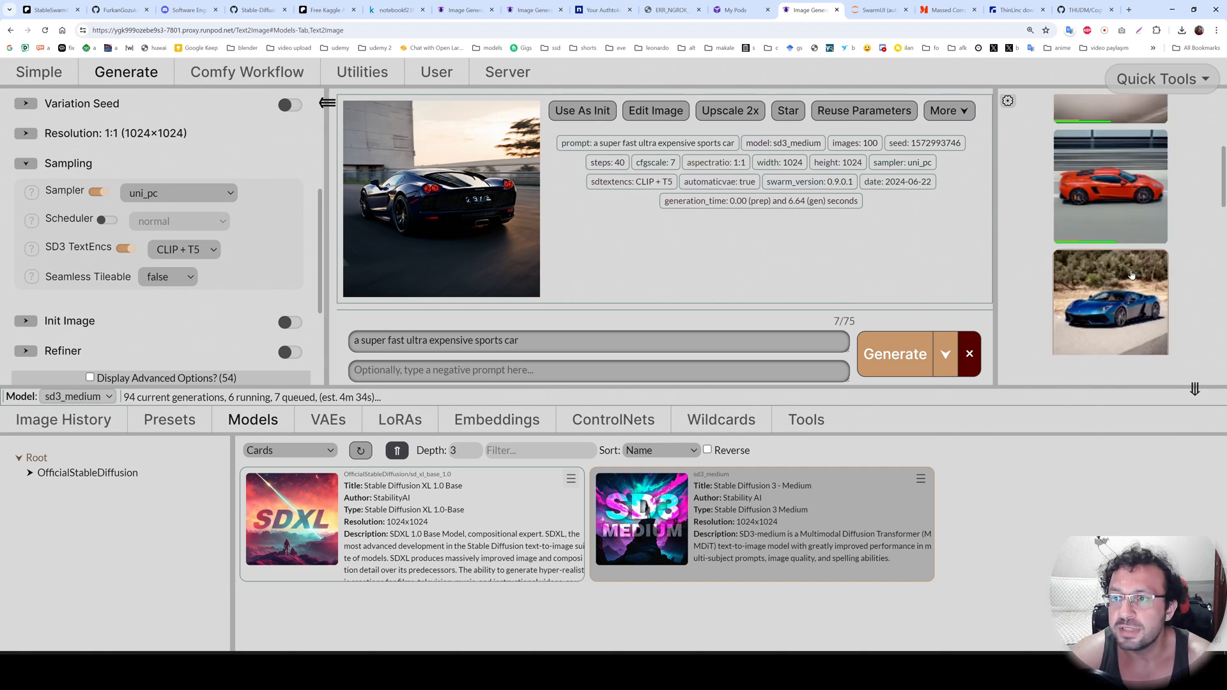
Switch to the Kaggle notebook and check the draft session's CPU, RAM and GPU usage details.
{"action": "key", "text": "ctrl+Tab"}
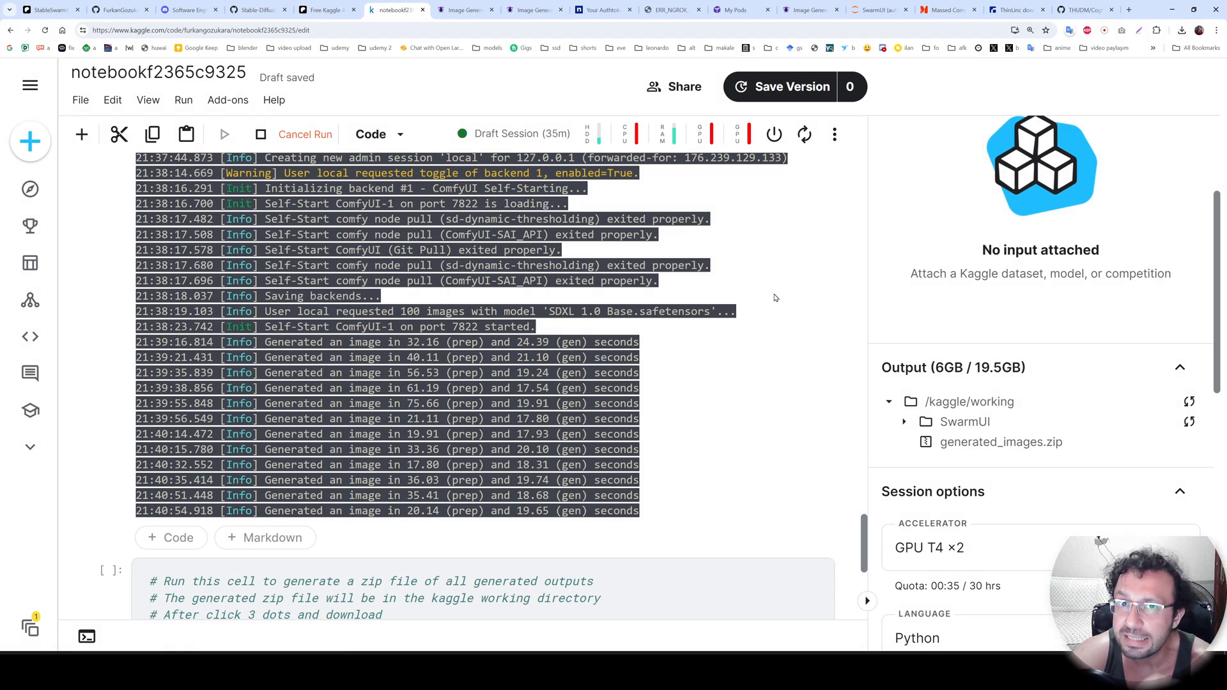
{"action": "left_click", "coordinate": [664, 133]}
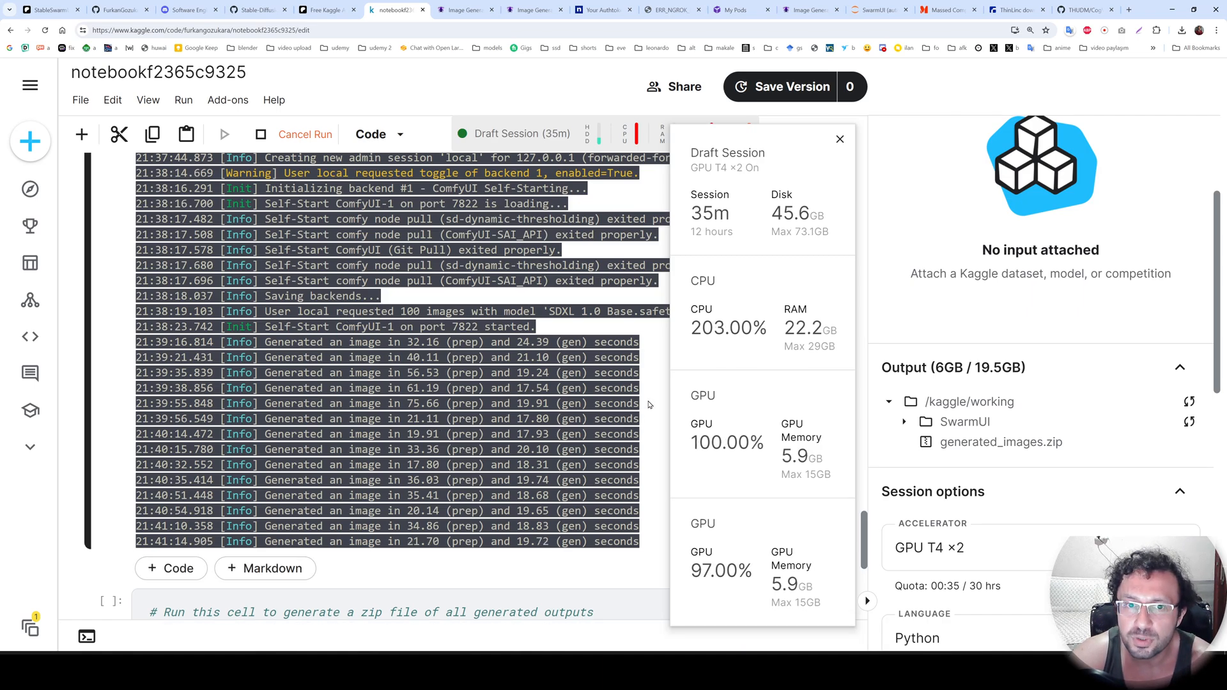
{"action": "left_click", "coordinate": [840, 138]}
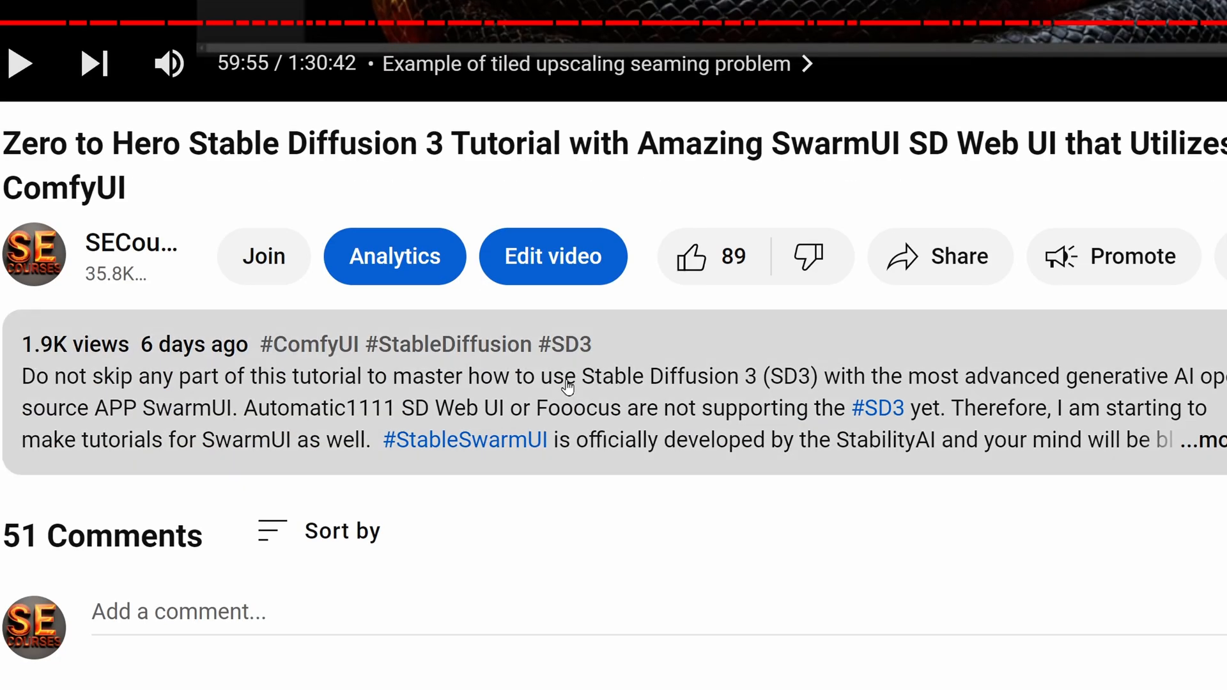
Expand the Stable Diffusion 3 SwarmUI tutorial video's description on YouTube and look through its chapter list.
{"action": "left_click", "coordinate": [567, 386]}
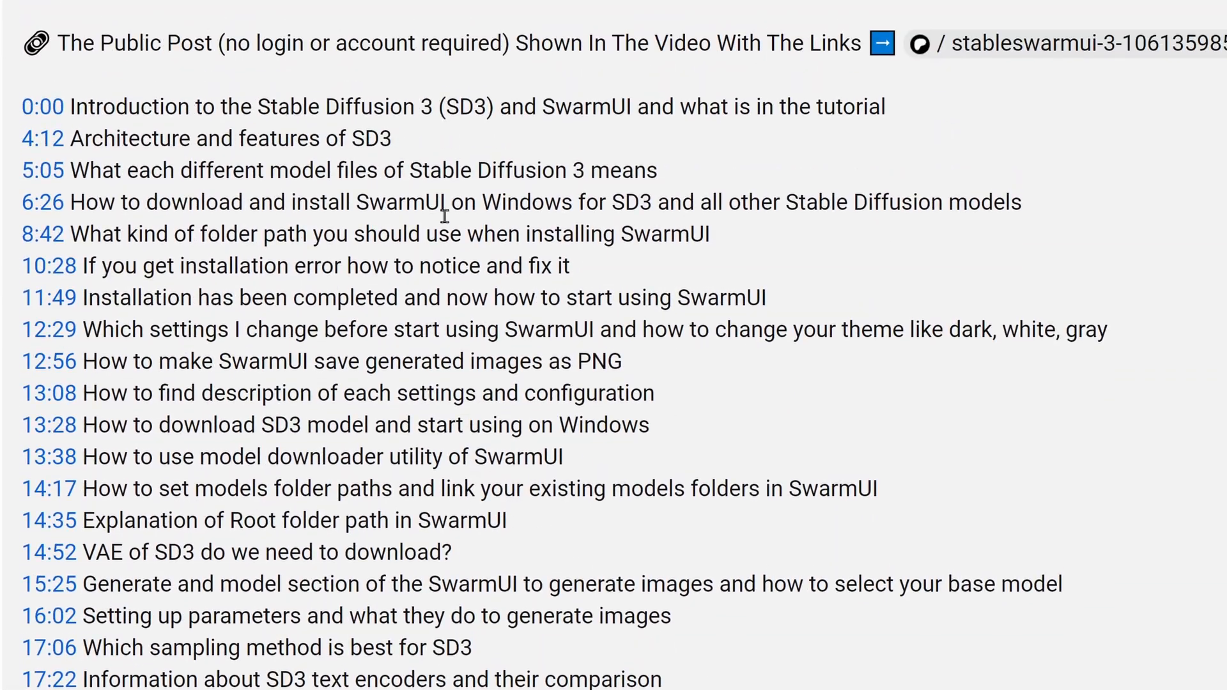
{"action": "scroll", "coordinate": [495, 301], "scroll_direction": "down", "scroll_amount": 15}
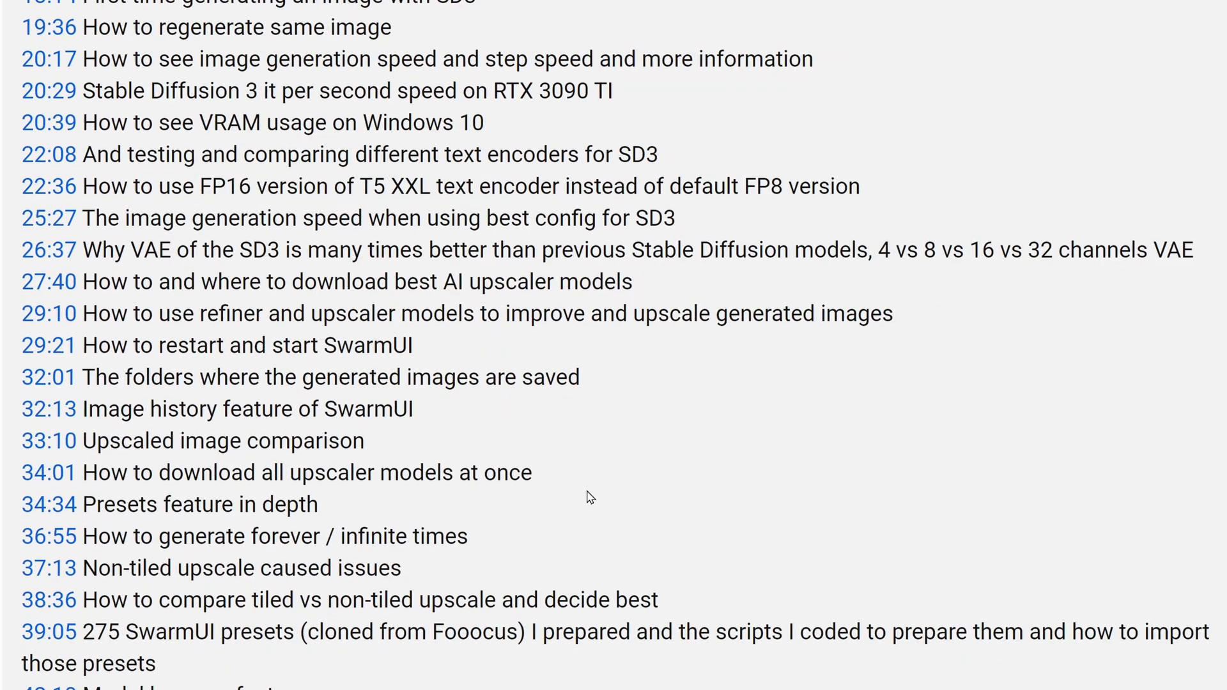
{"action": "scroll", "coordinate": [594, 500], "scroll_direction": "down", "scroll_amount": 10}
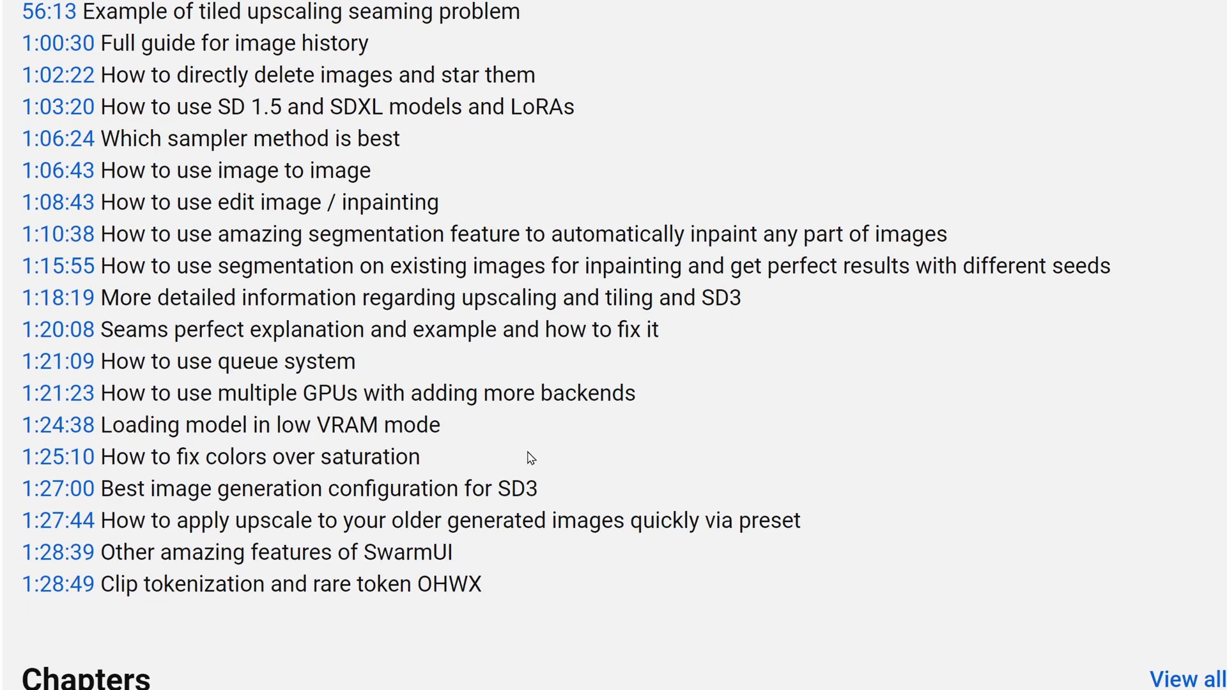
{"action": "scroll", "coordinate": [521, 461], "scroll_direction": "up", "scroll_amount": 3}
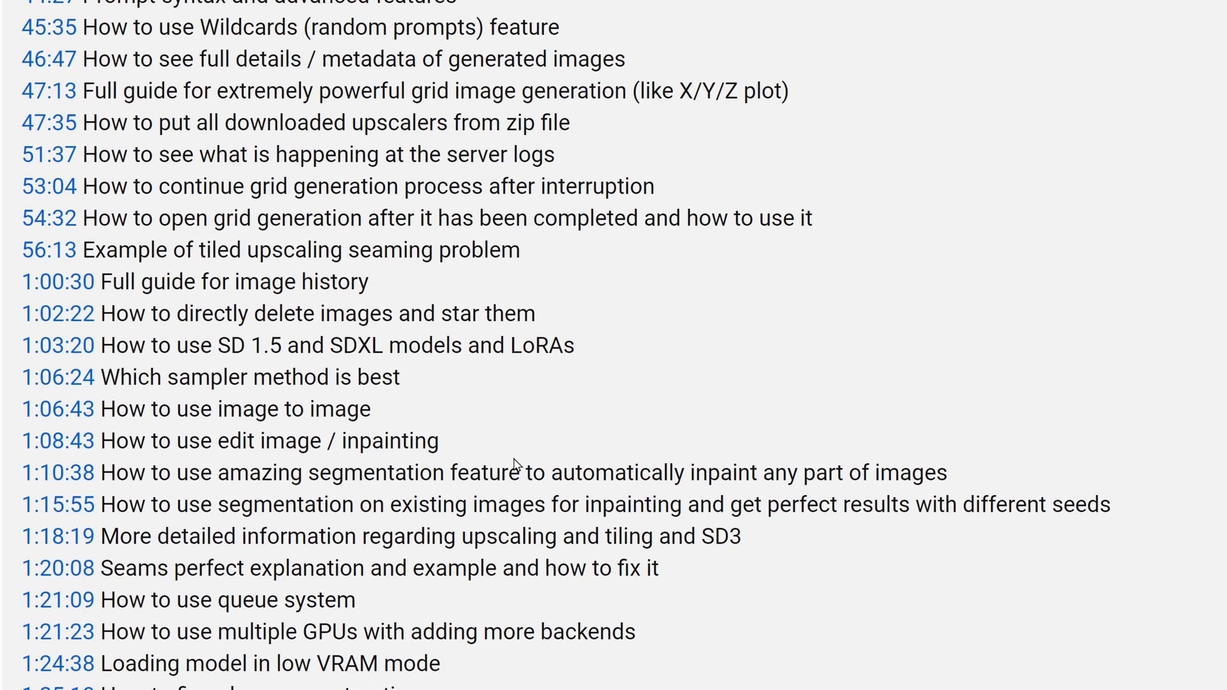
{"action": "scroll", "coordinate": [515, 464], "scroll_direction": "up", "scroll_amount": 20}
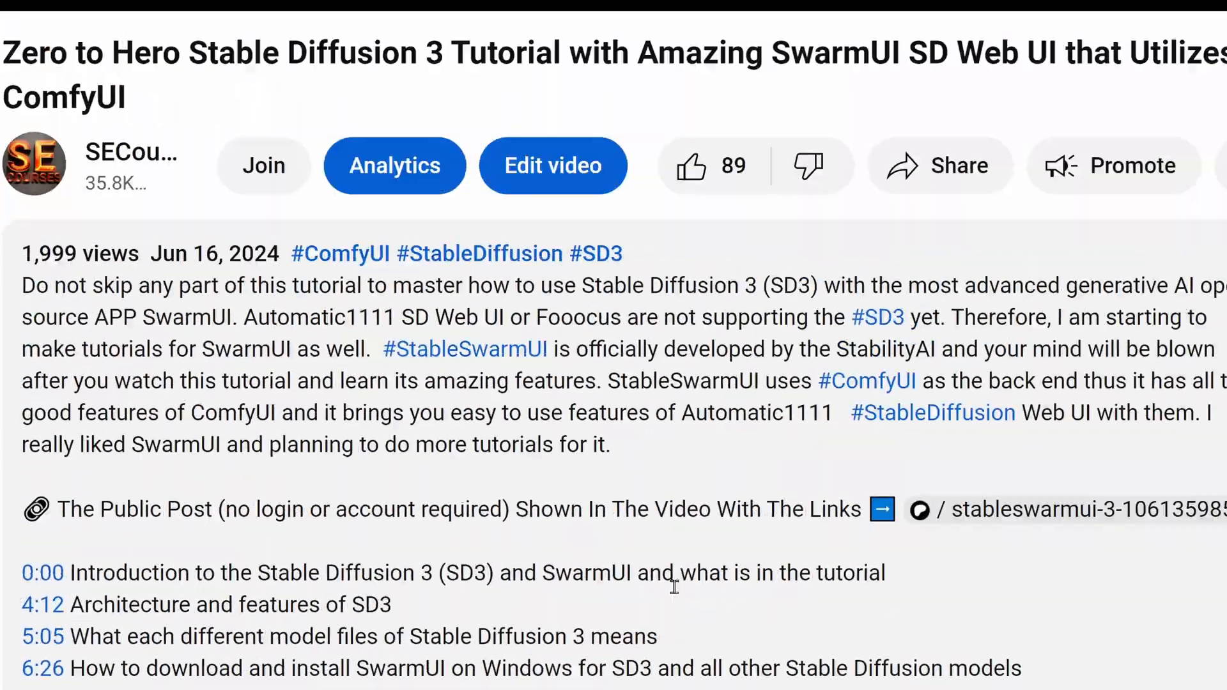
{"action": "scroll", "coordinate": [677, 598], "scroll_direction": "up", "scroll_amount": 3}
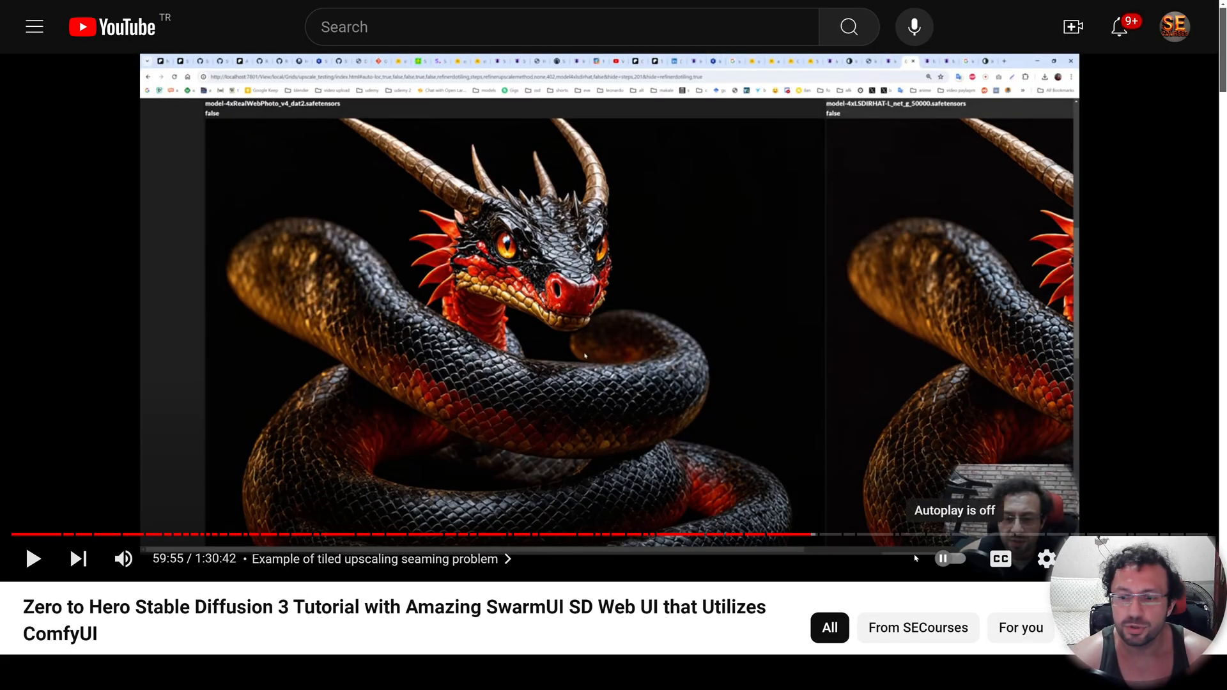
{"action": "left_click", "coordinate": [997, 561]}
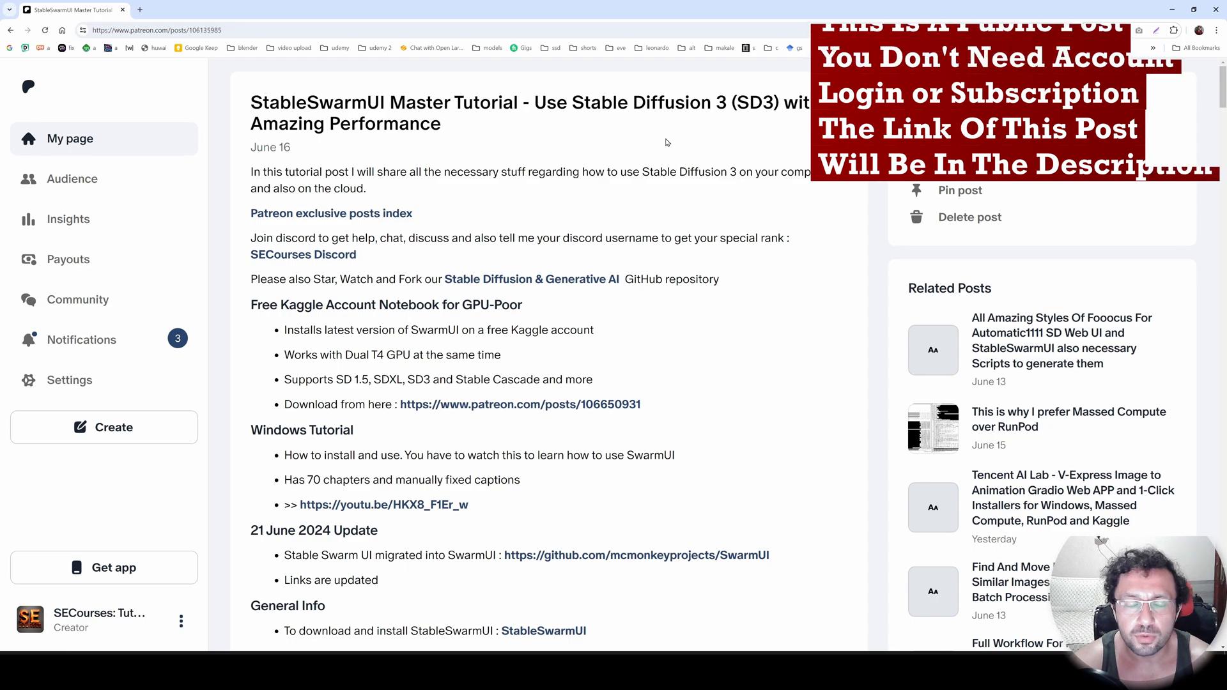
Read the StableSwarmUI Master Tutorial post on Patreon down to the Massed Compute instructions.
{"action": "scroll", "coordinate": [658, 329], "scroll_direction": "down", "scroll_amount": 1}
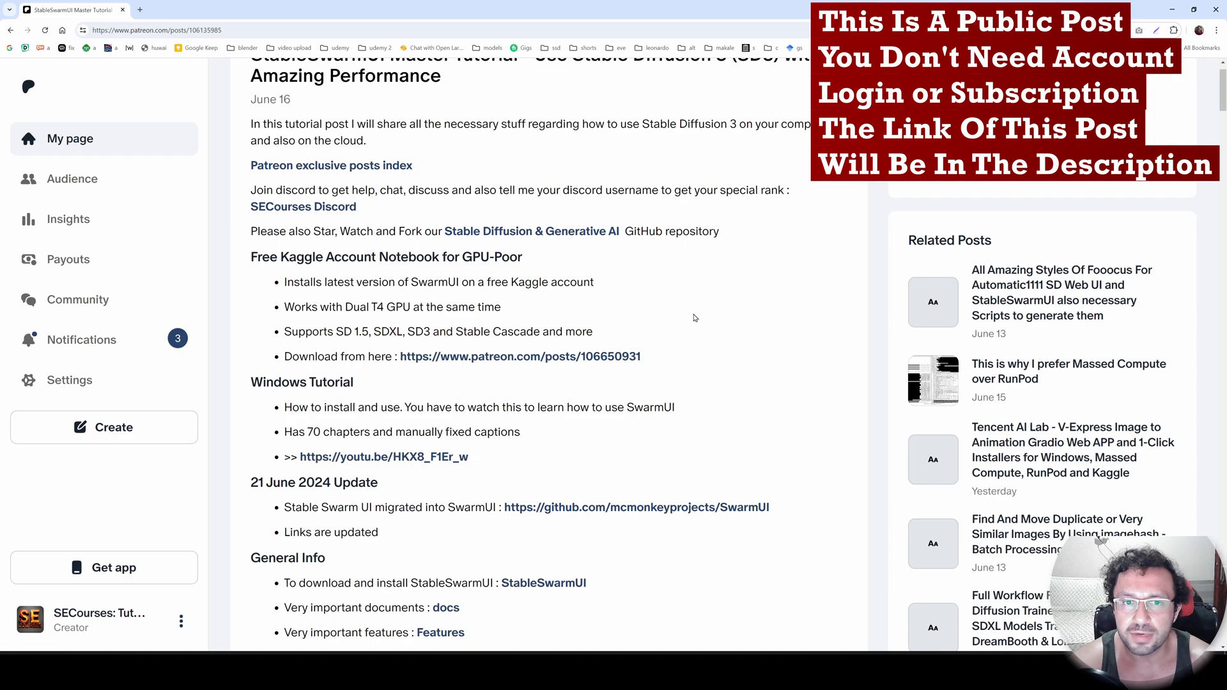
{"action": "scroll", "coordinate": [690, 320], "scroll_direction": "down", "scroll_amount": 1}
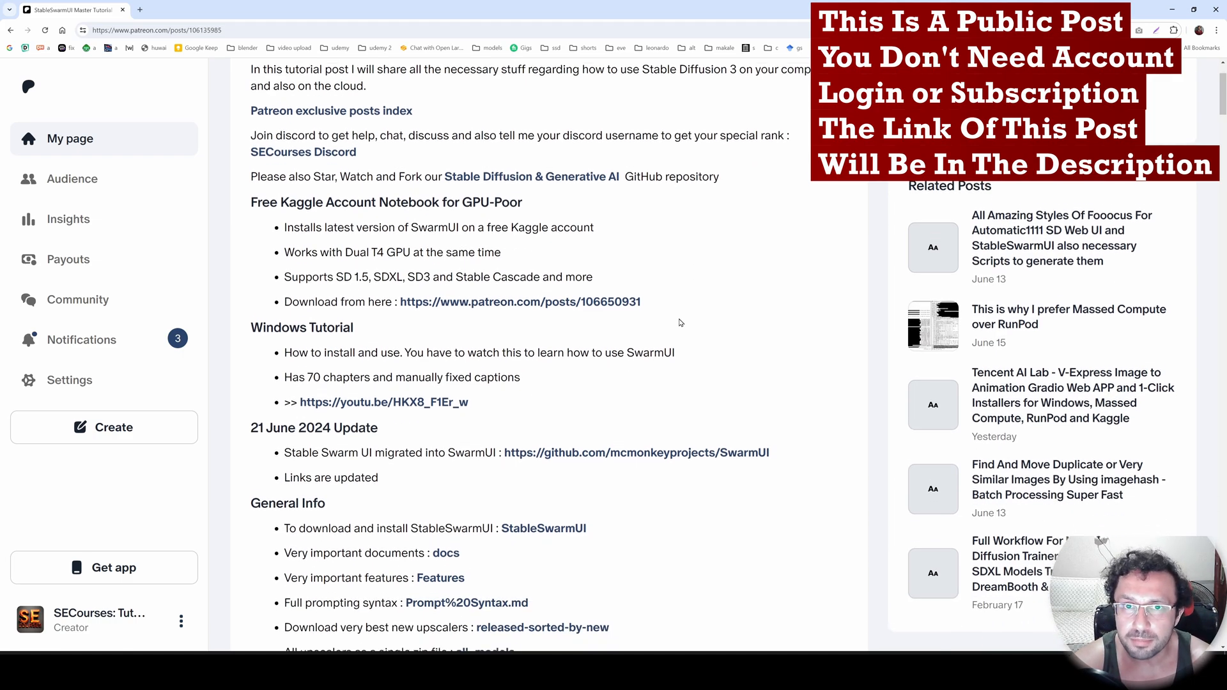
{"action": "scroll", "coordinate": [677, 323], "scroll_direction": "down", "scroll_amount": 1}
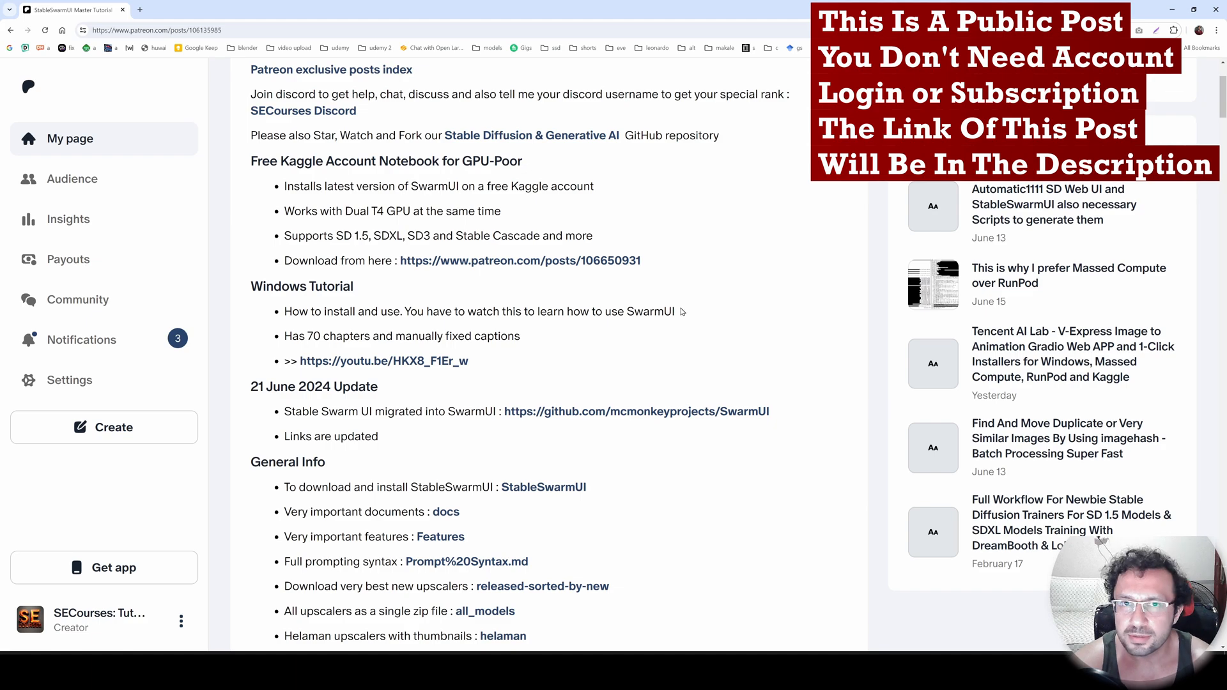
{"action": "scroll", "coordinate": [688, 311], "scroll_direction": "down", "scroll_amount": 1}
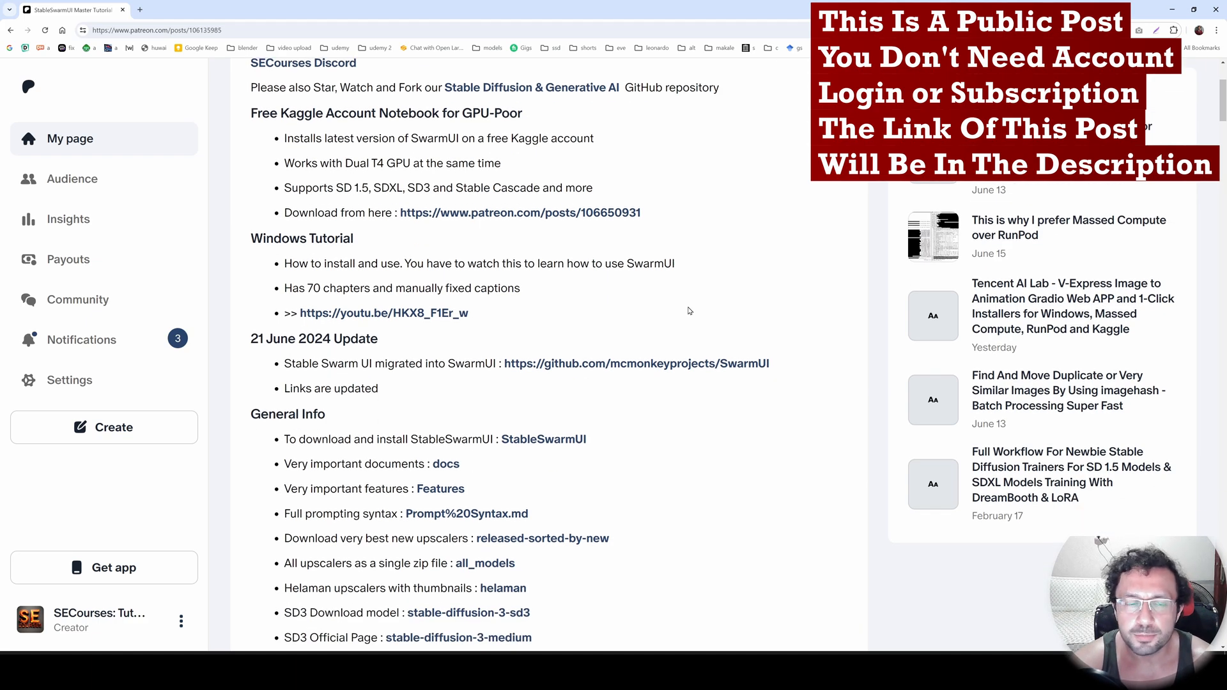
{"action": "scroll", "coordinate": [688, 311], "scroll_direction": "down", "scroll_amount": 1}
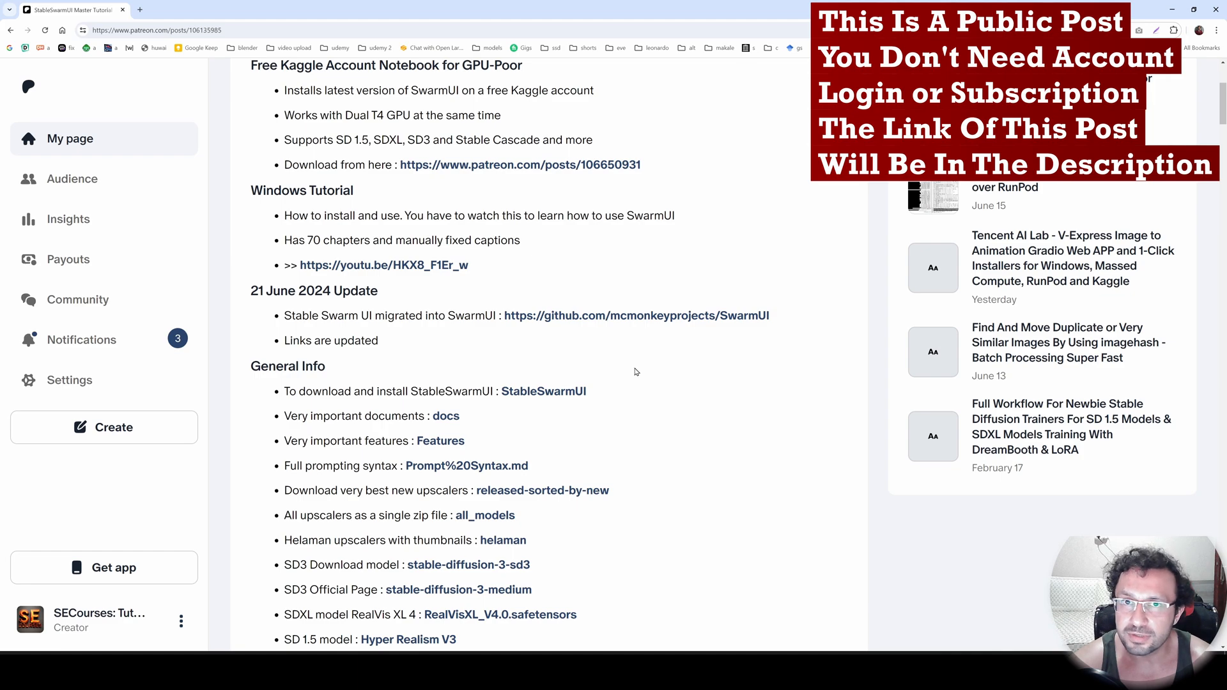
{"action": "scroll", "coordinate": [636, 372], "scroll_direction": "down", "scroll_amount": 1}
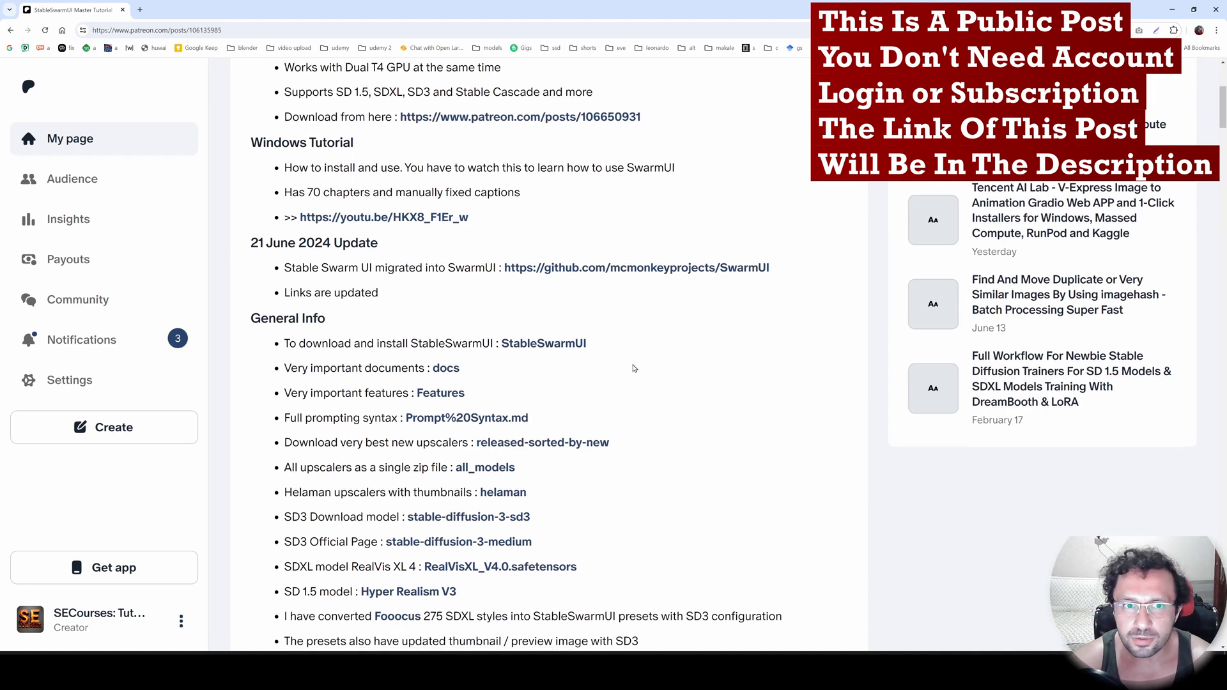
{"action": "scroll", "coordinate": [633, 368], "scroll_direction": "down", "scroll_amount": 3}
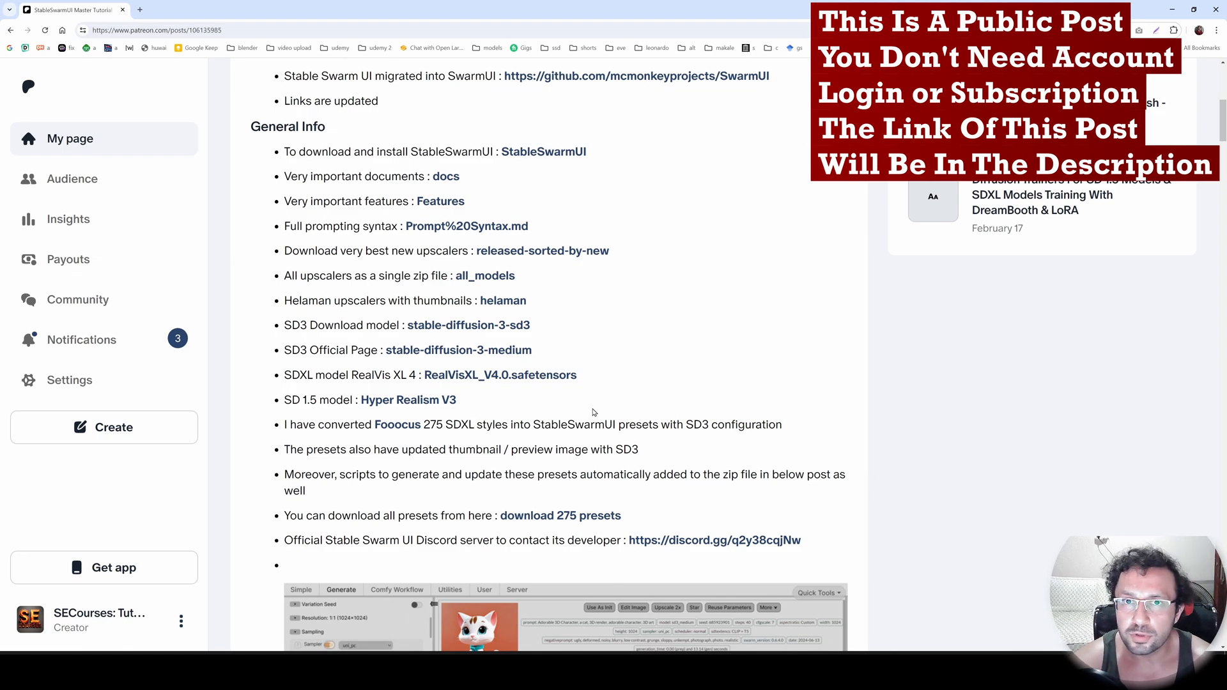
{"action": "scroll", "coordinate": [595, 413], "scroll_direction": "down", "scroll_amount": 10}
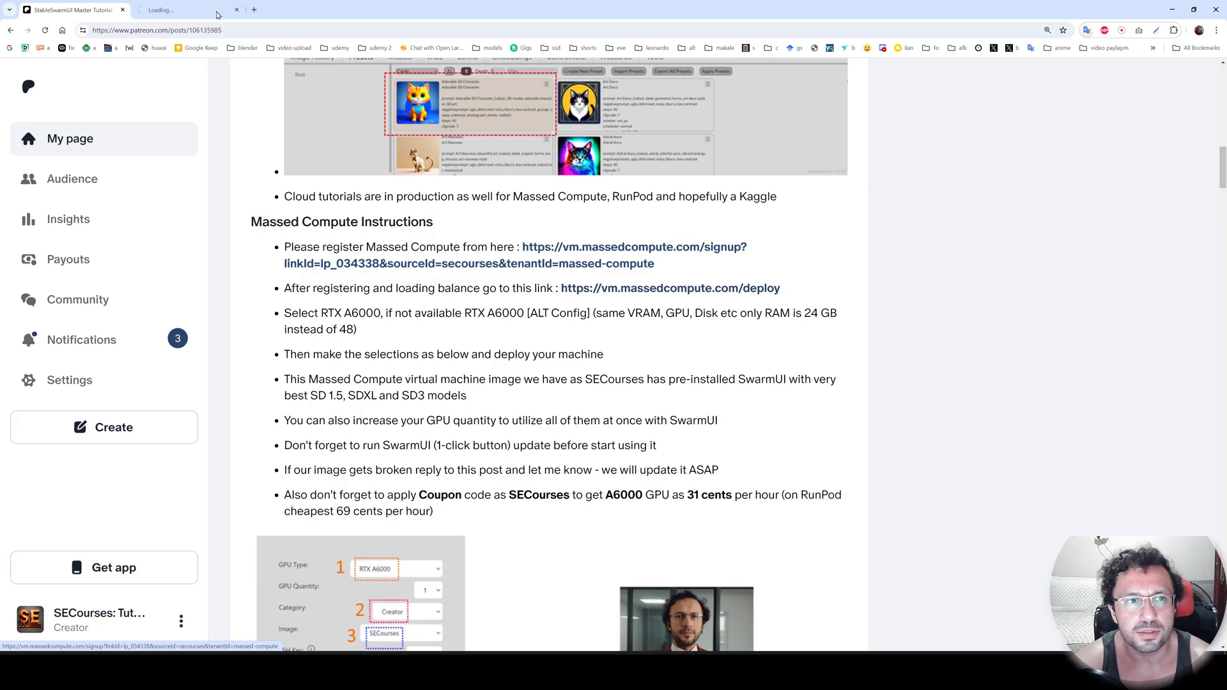
Open Massed Compute from the post's registration link, and go through its billing page to the deployment form.
{"action": "left_click", "coordinate": [548, 265]}
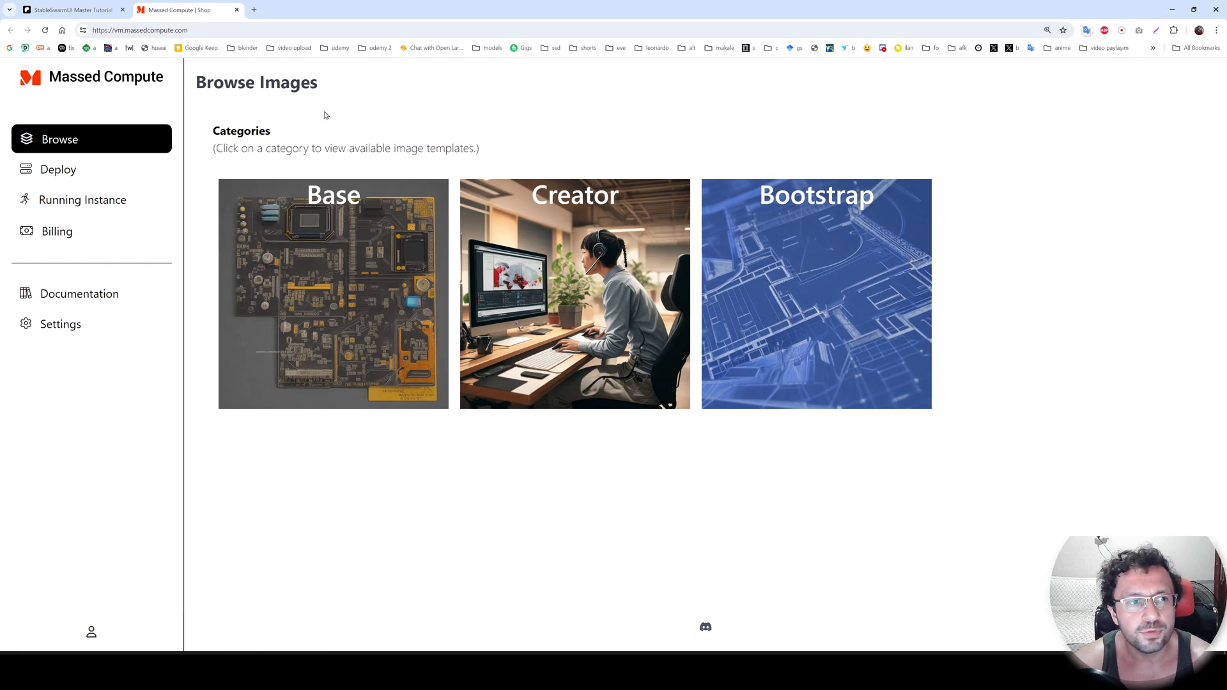
{"action": "left_click", "coordinate": [78, 242]}
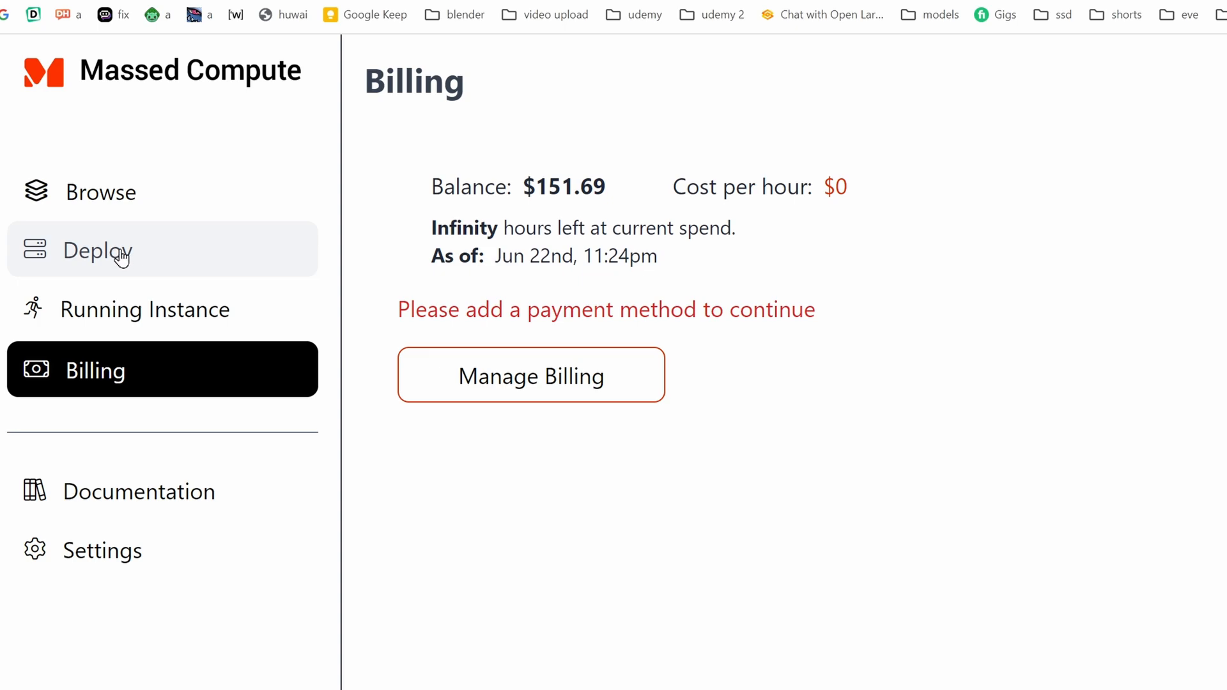
{"action": "left_click", "coordinate": [121, 257]}
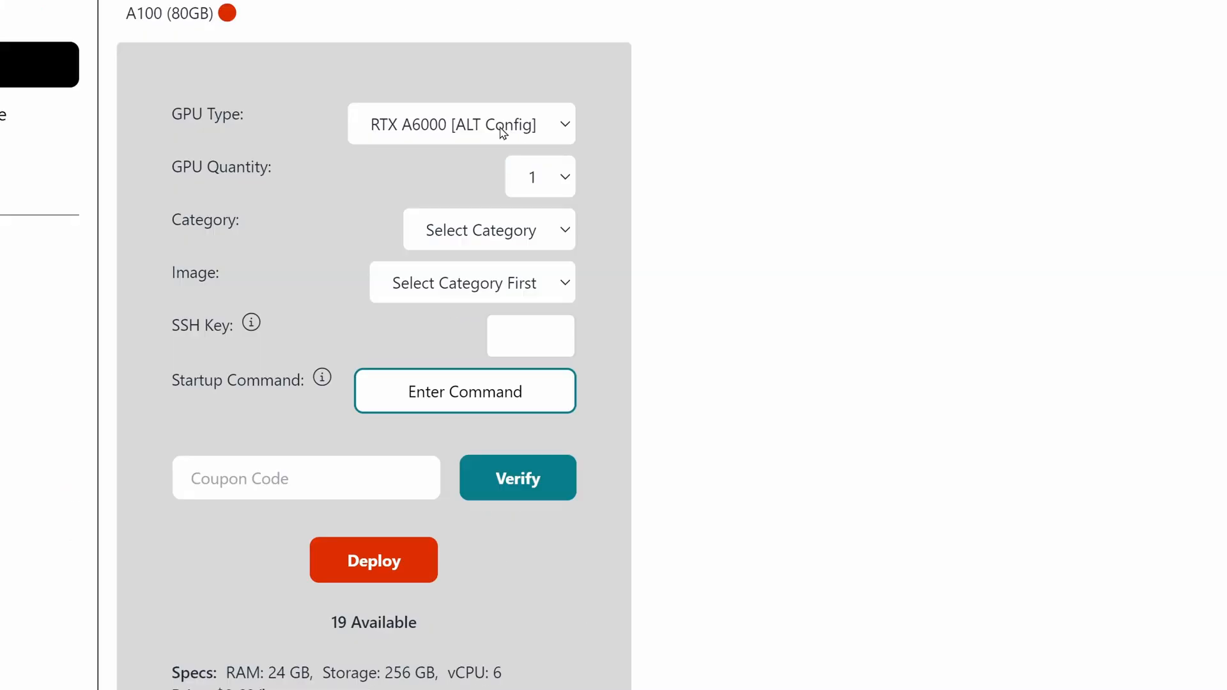
Set the GPU type to RTX A6000 and check that configuration's specs and hourly price.
{"action": "left_click", "coordinate": [498, 133]}
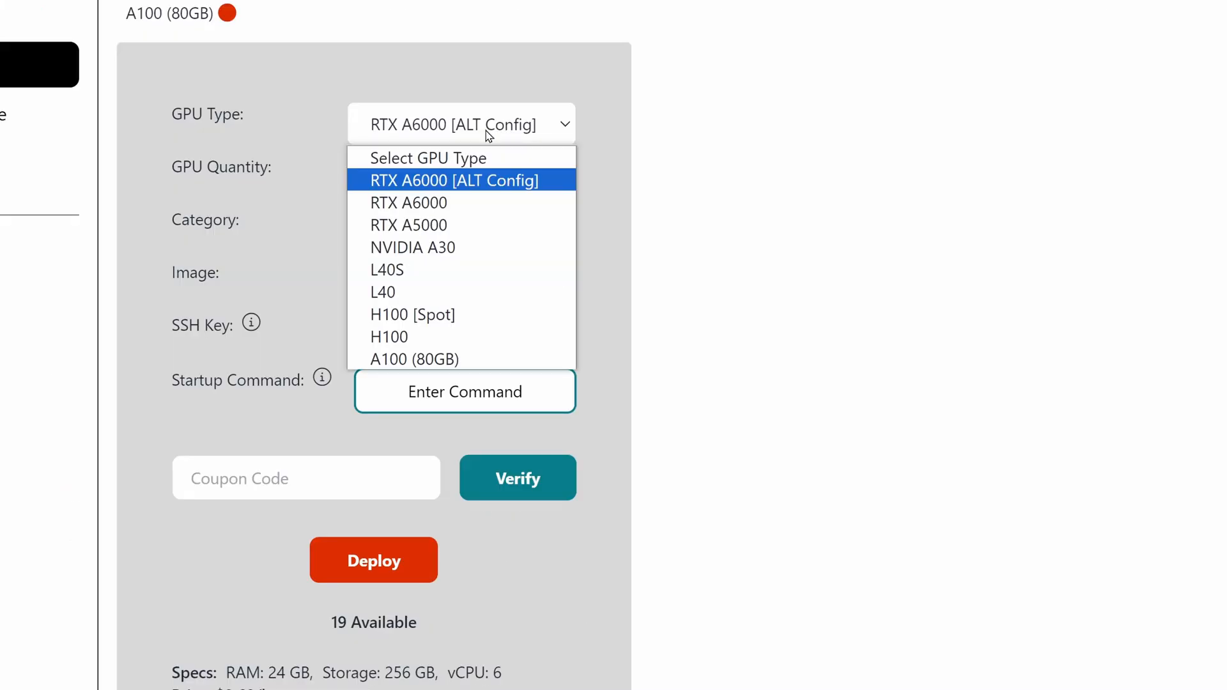
{"action": "left_click", "coordinate": [468, 203]}
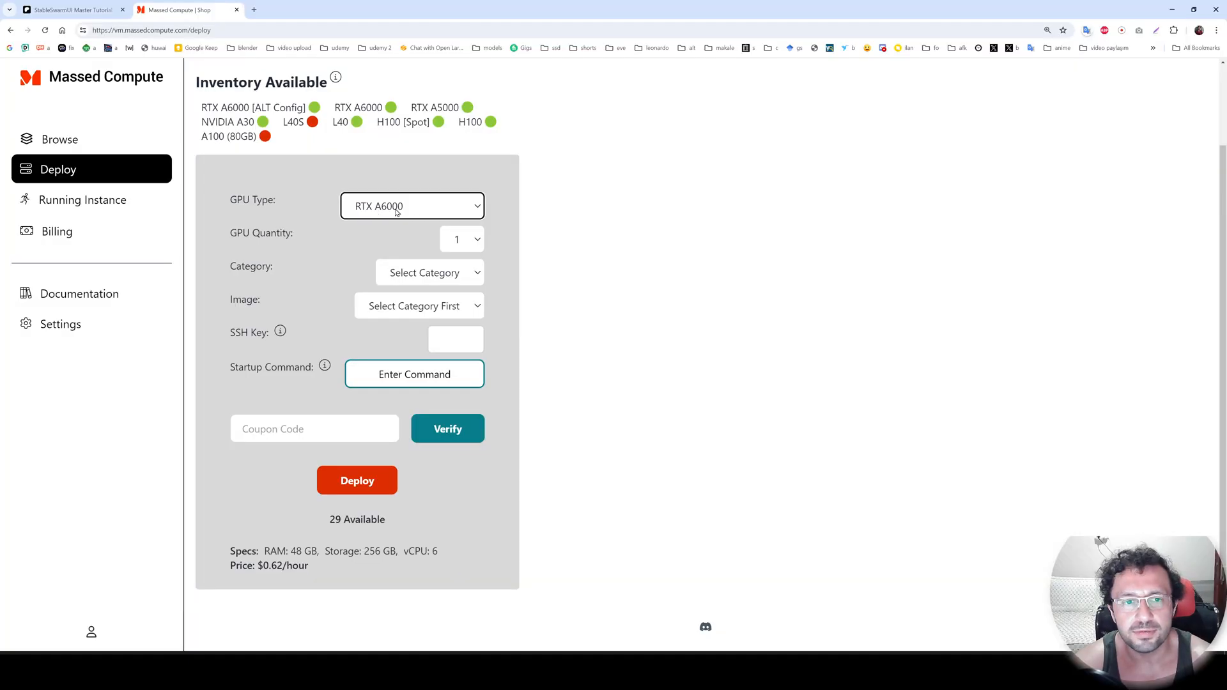
{"action": "left_click", "coordinate": [397, 212]}
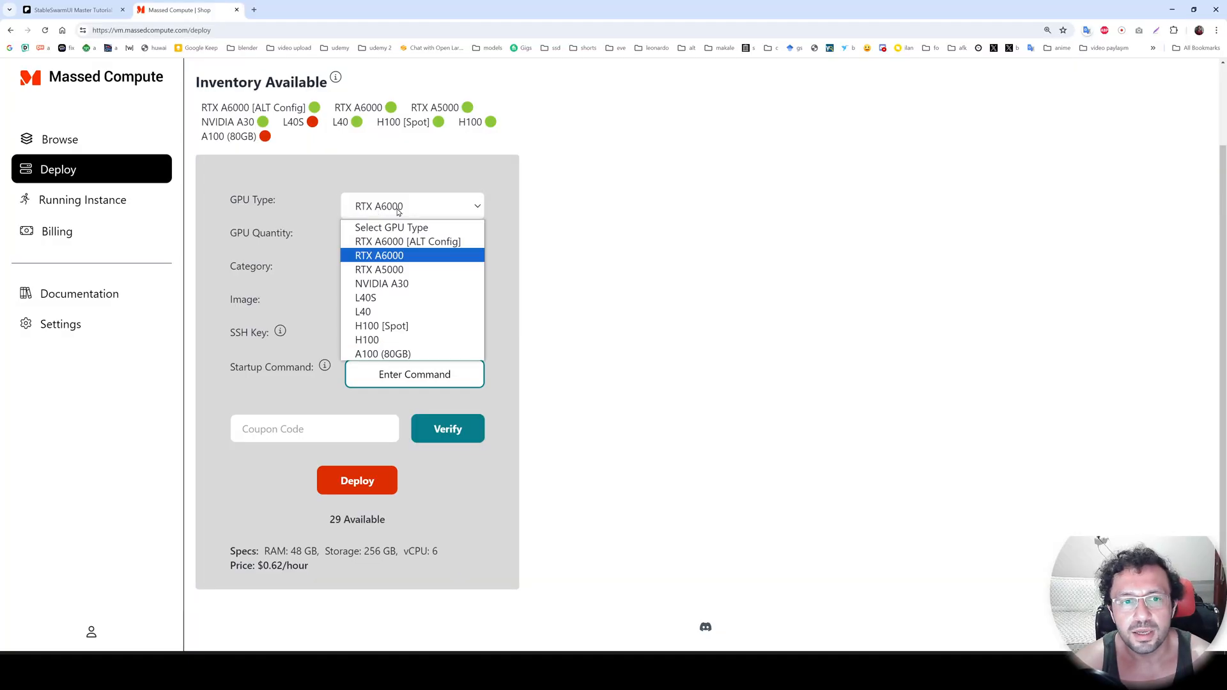
{"action": "left_click", "coordinate": [378, 256]}
{"action": "scroll", "coordinate": [405, 465], "scroll_direction": "up", "scroll_amount": 5}
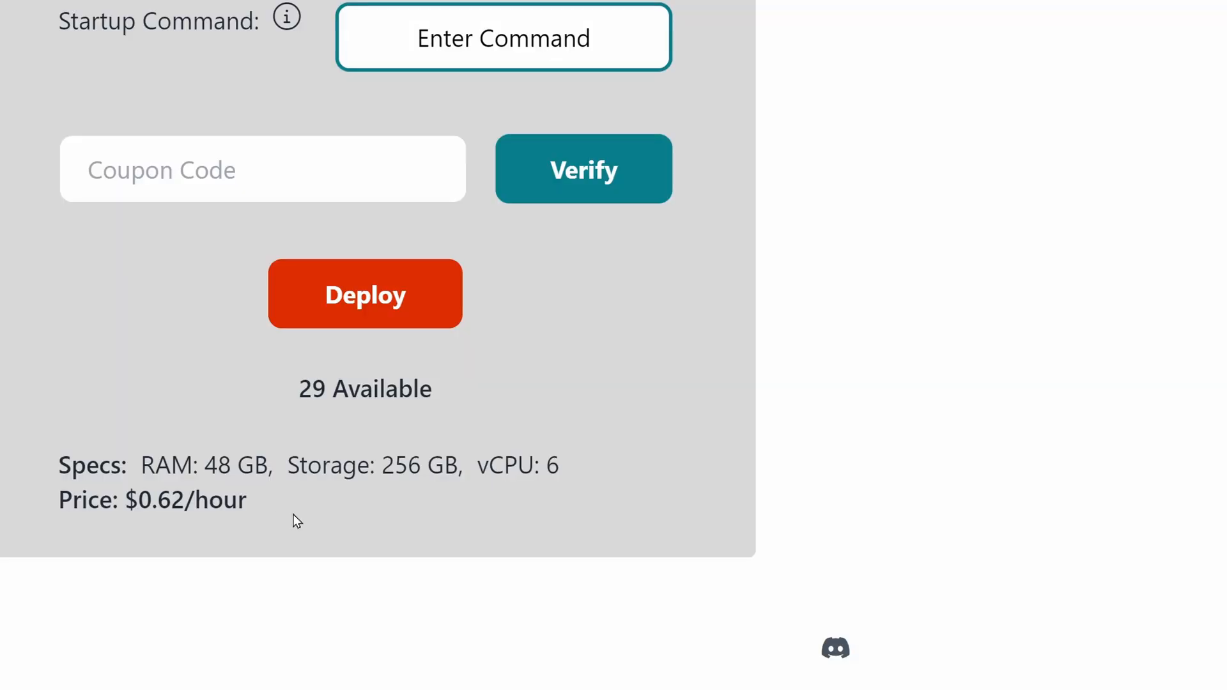
{"action": "left_click_drag", "start_coordinate": [435, 549], "coordinate": [304, 521]}
Change the GPU type to RTX A6000 [ALT Config] and check its specs and hourly price.
{"action": "left_click", "coordinate": [516, 204]}
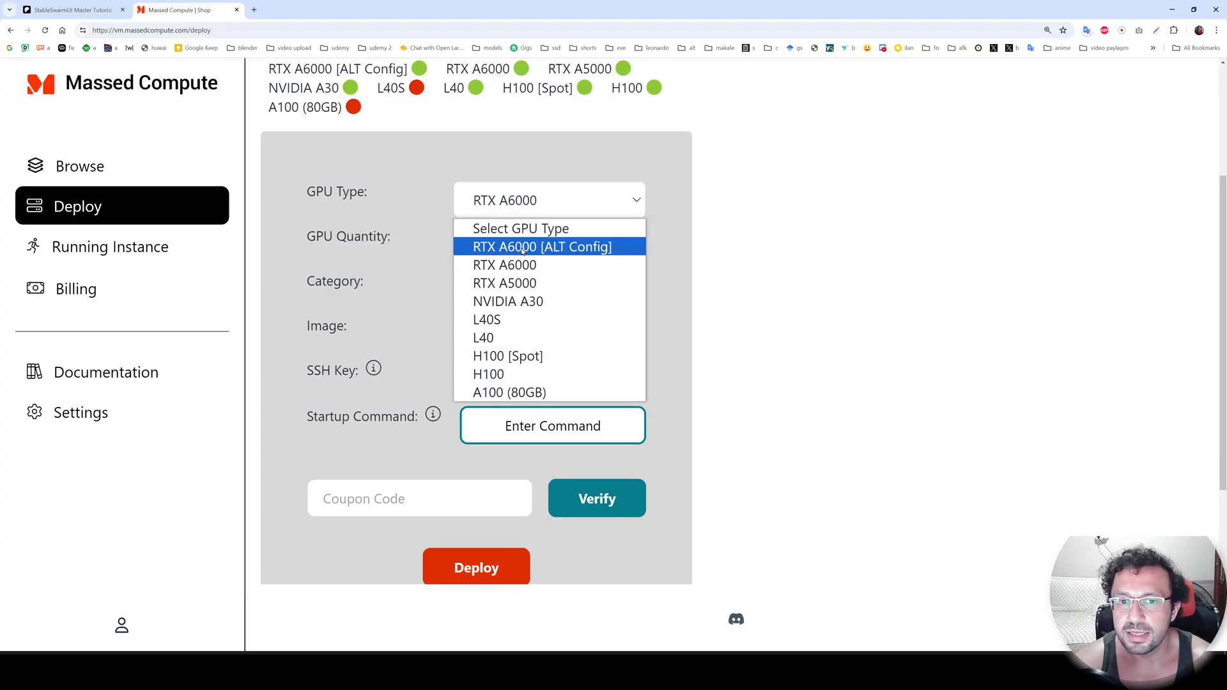
{"action": "left_click", "coordinate": [522, 247]}
{"action": "scroll", "coordinate": [635, 509], "scroll_direction": "down", "scroll_amount": 2}
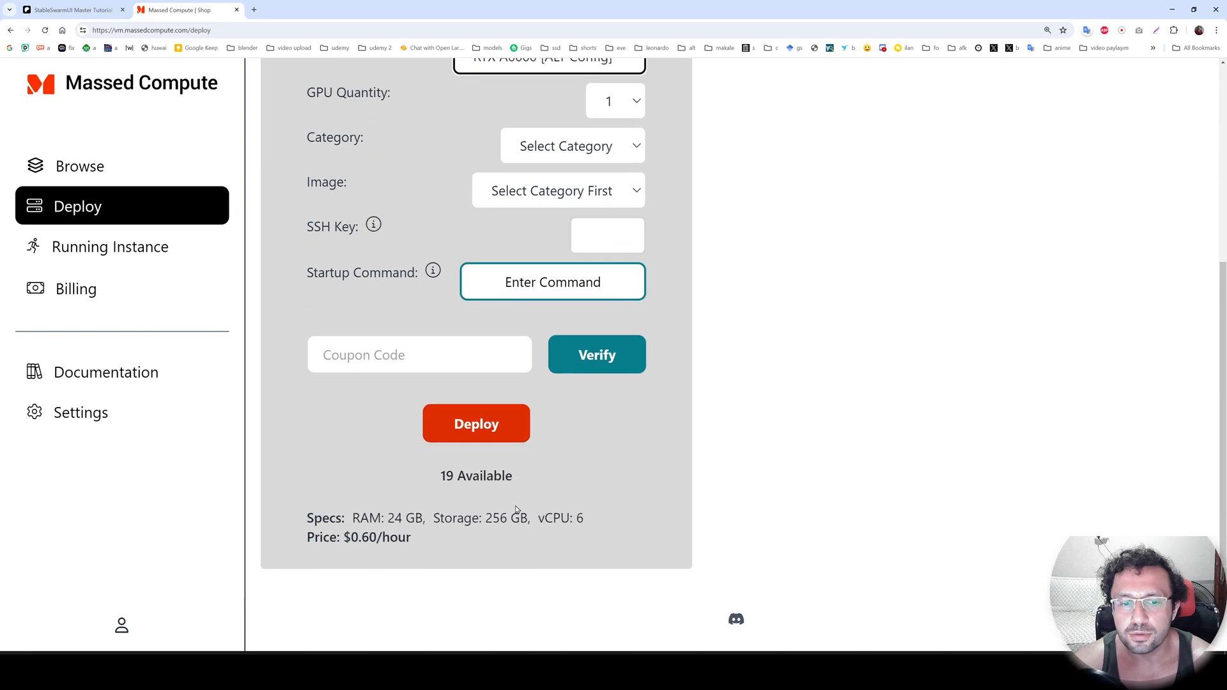
{"action": "left_click_drag", "start_coordinate": [466, 551], "coordinate": [360, 529]}
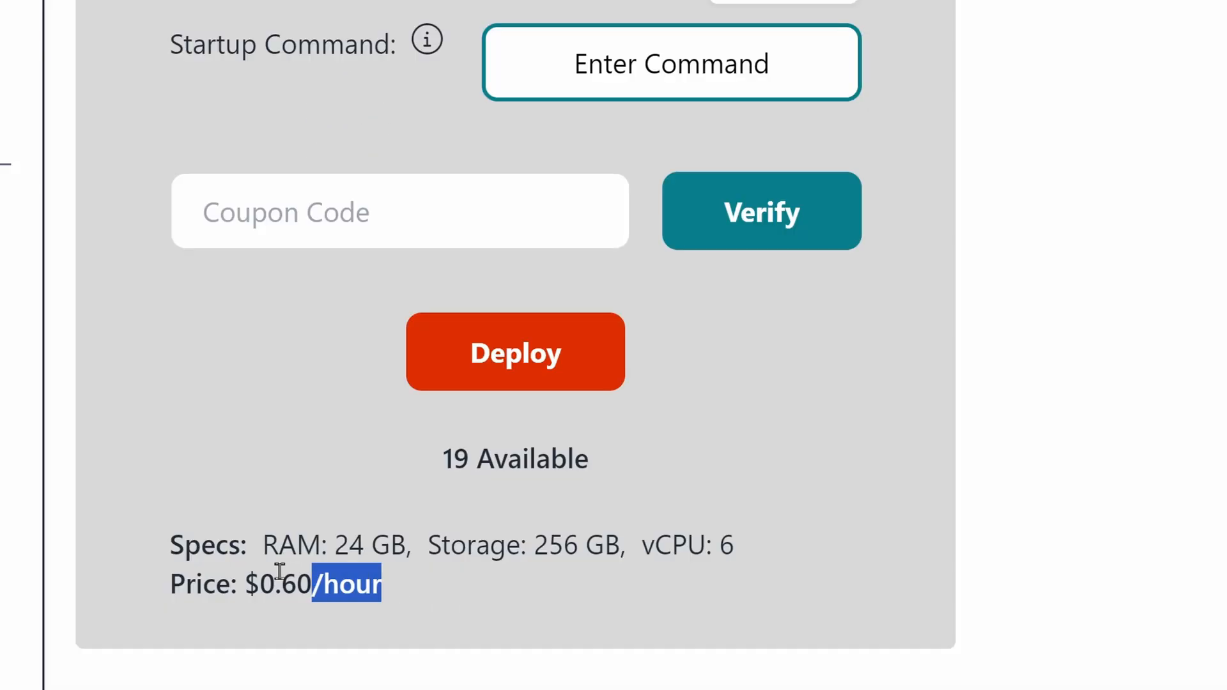
{"action": "left_click_drag", "start_coordinate": [279, 571], "coordinate": [123, 561]}
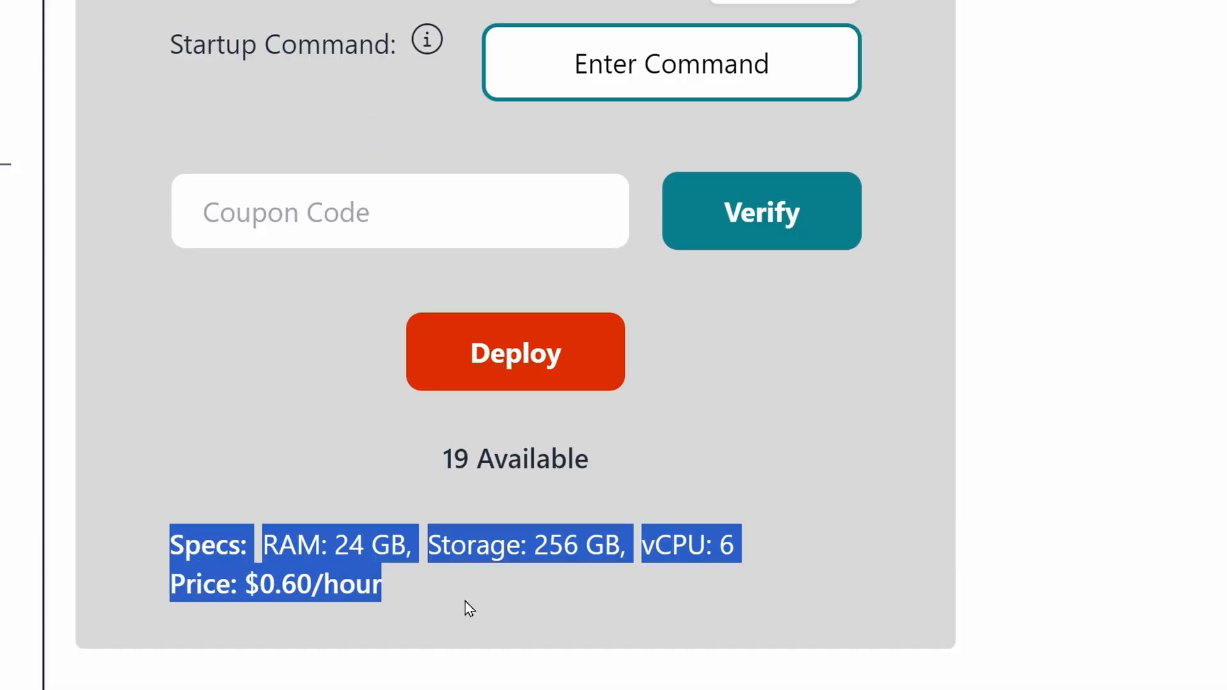
{"action": "left_click", "coordinate": [402, 596]}
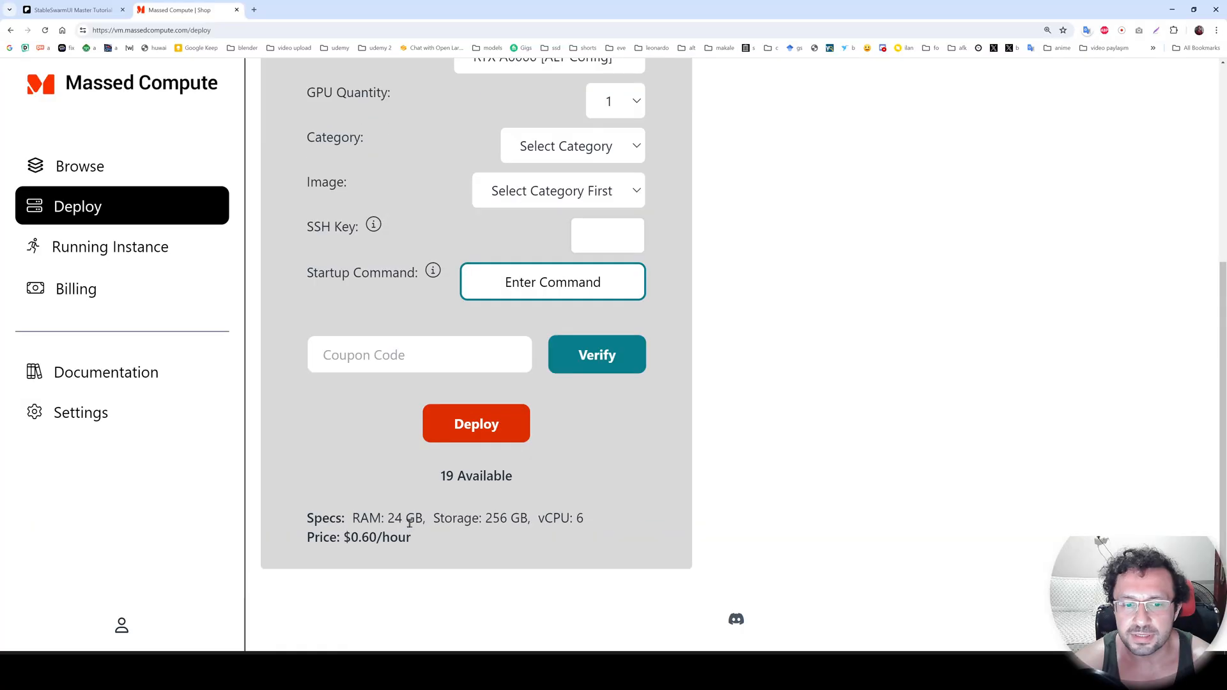
Set the GPU type back to RTX A6000 and the GPU quantity to 4.
{"action": "scroll", "coordinate": [467, 523], "scroll_direction": "up", "scroll_amount": 4}
{"action": "left_click", "coordinate": [550, 296]}
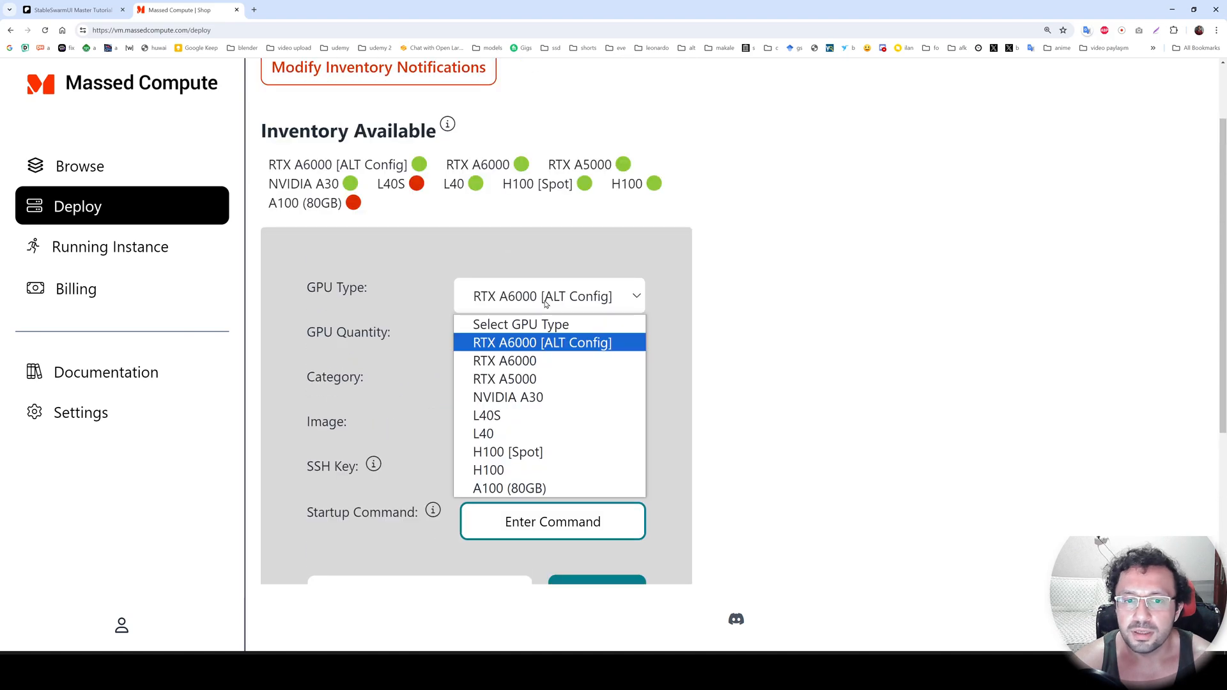
{"action": "left_click", "coordinate": [519, 362]}
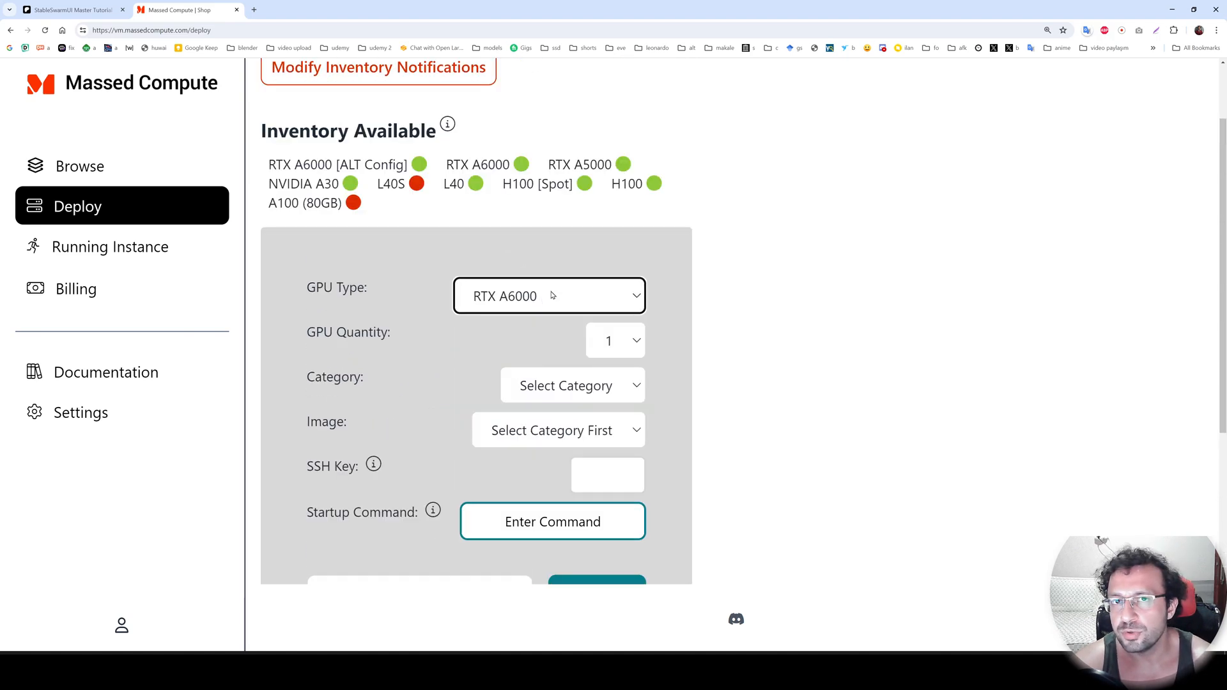
{"action": "scroll", "coordinate": [761, 343], "scroll_direction": "down", "scroll_amount": 2}
{"action": "left_click", "coordinate": [616, 245]}
{"action": "left_click", "coordinate": [601, 307]}
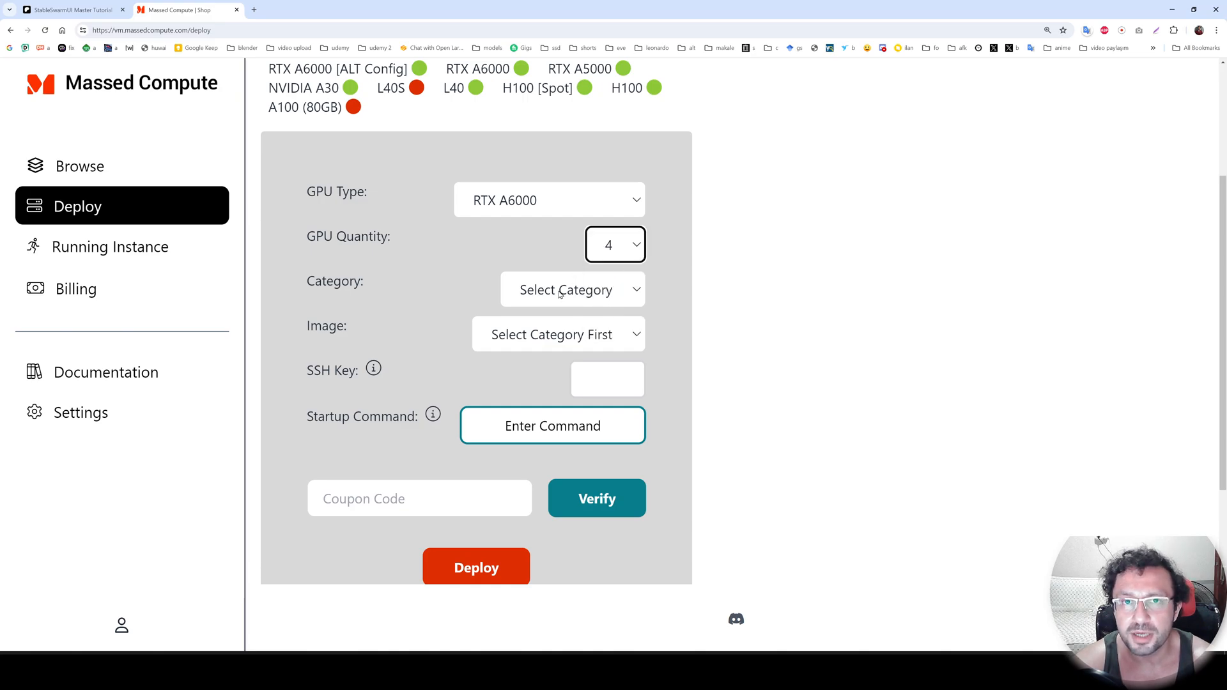
{"action": "scroll", "coordinate": [474, 369], "scroll_direction": "down", "scroll_amount": 1}
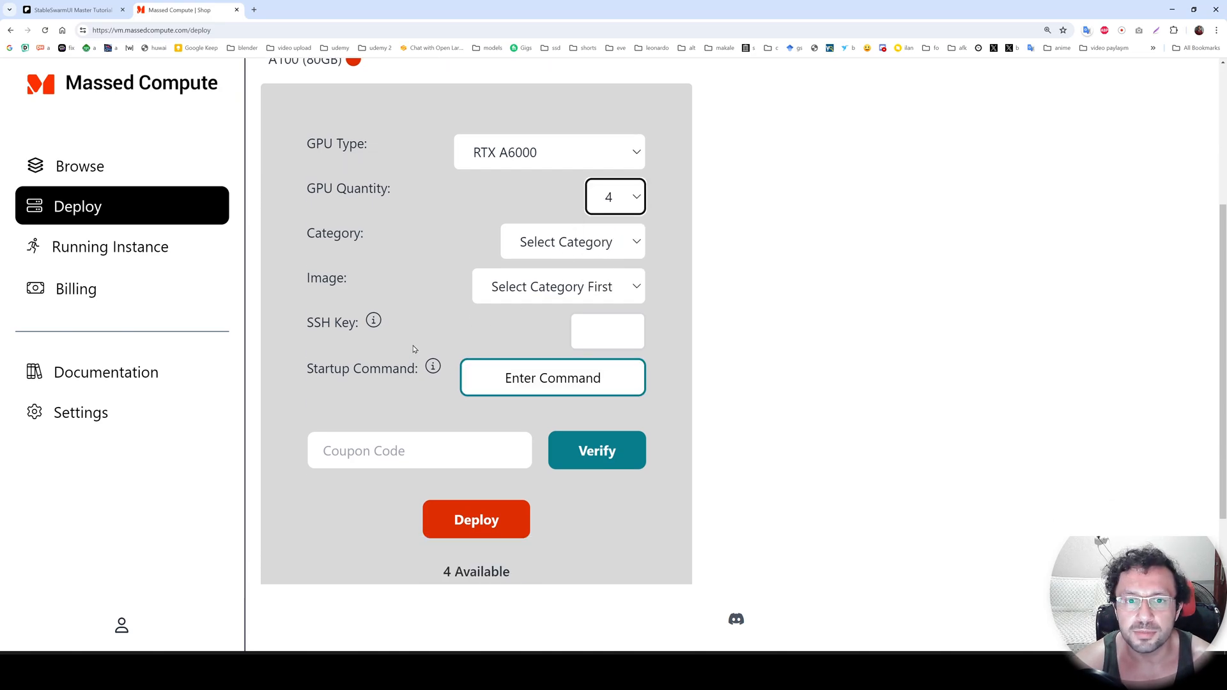
Set the deployment category to Creator and the image to SECourses.
{"action": "left_click", "coordinate": [614, 197]}
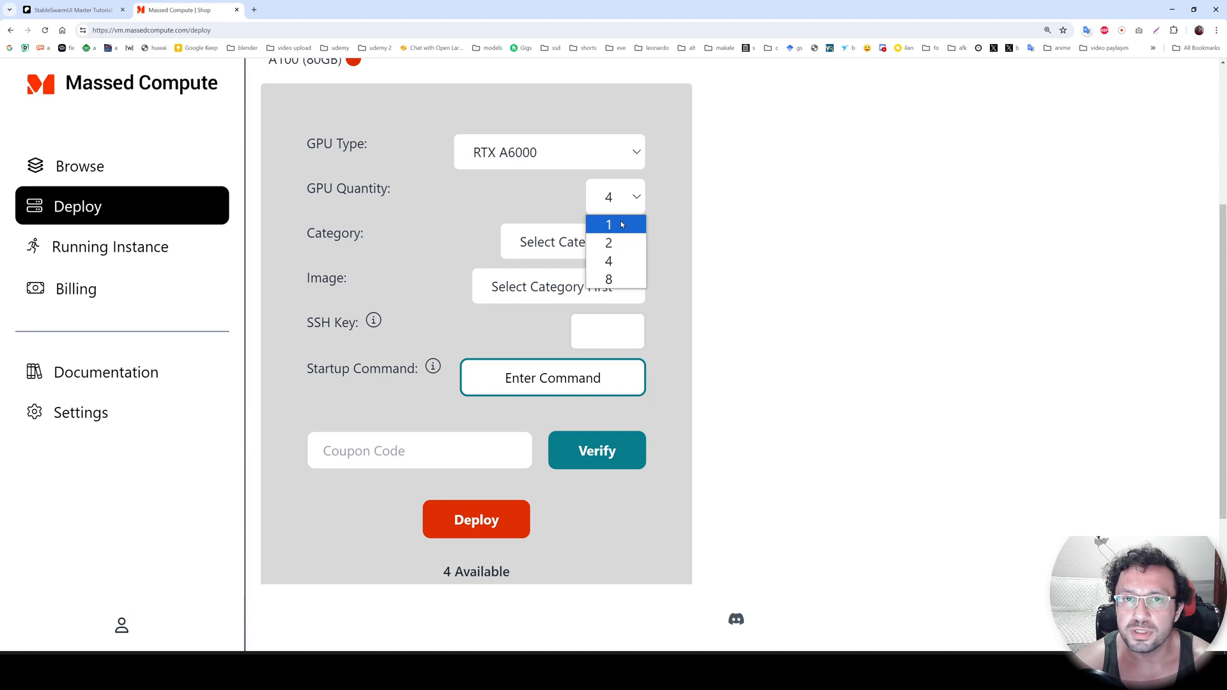
{"action": "left_click", "coordinate": [468, 249]}
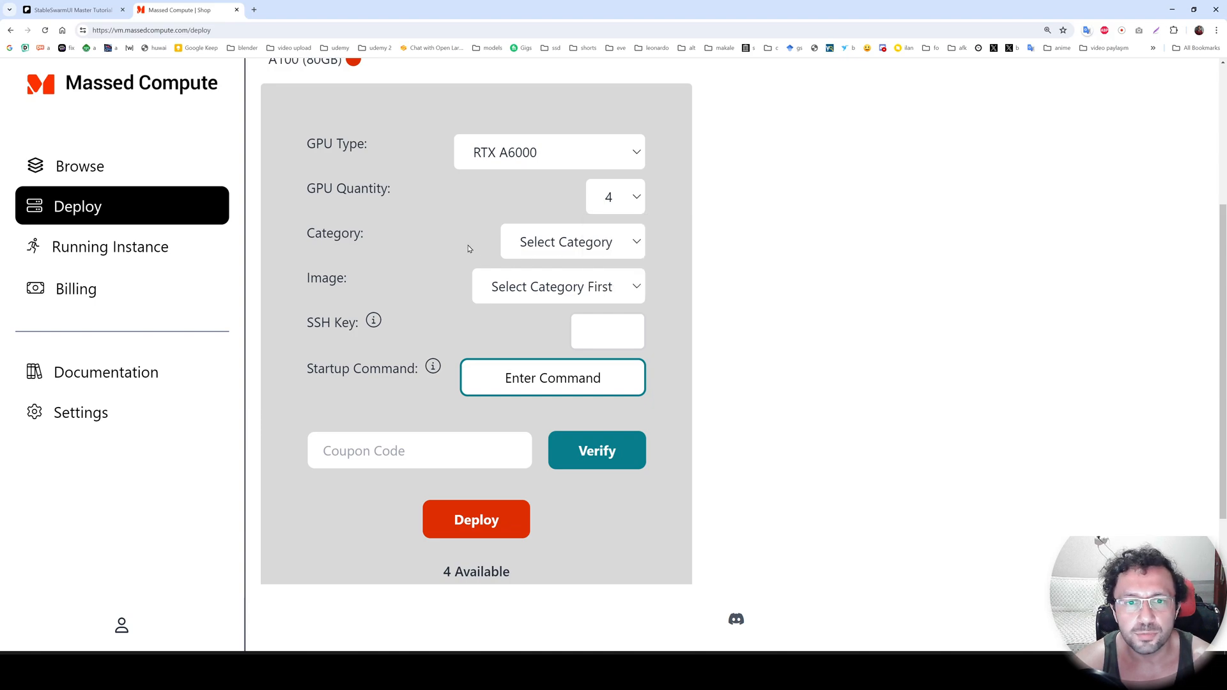
{"action": "left_click", "coordinate": [557, 247]}
{"action": "left_click", "coordinate": [555, 308]}
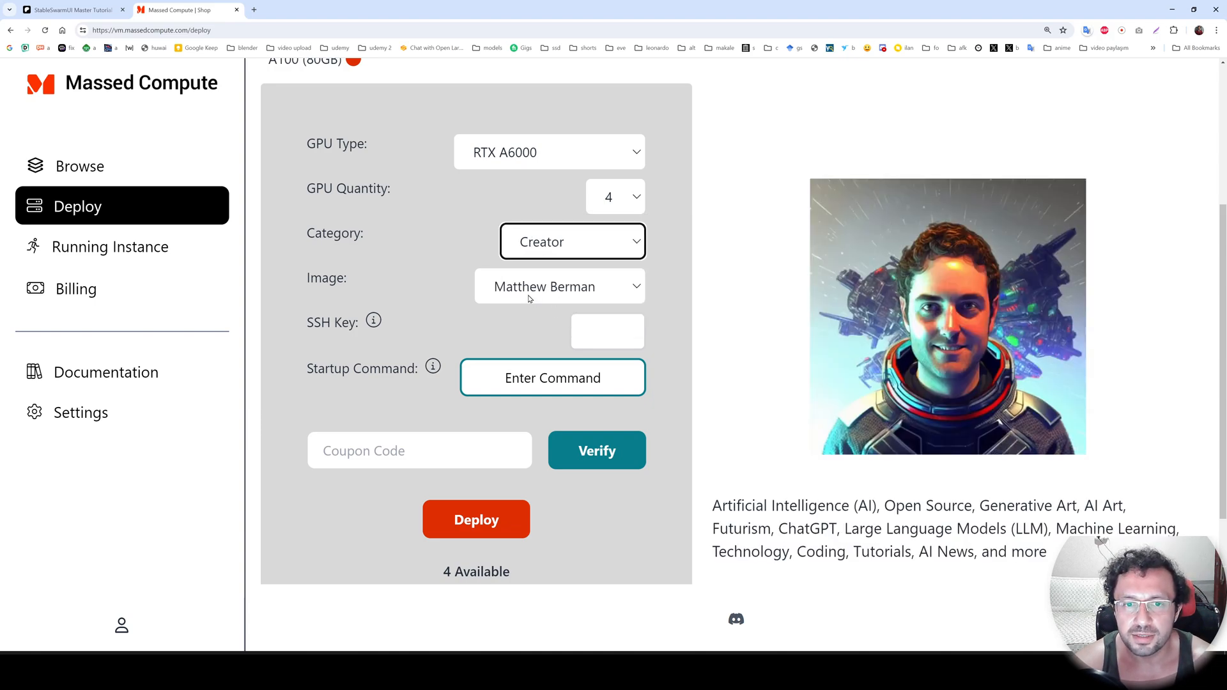
{"action": "left_click", "coordinate": [558, 285]}
{"action": "left_click", "coordinate": [528, 424]}
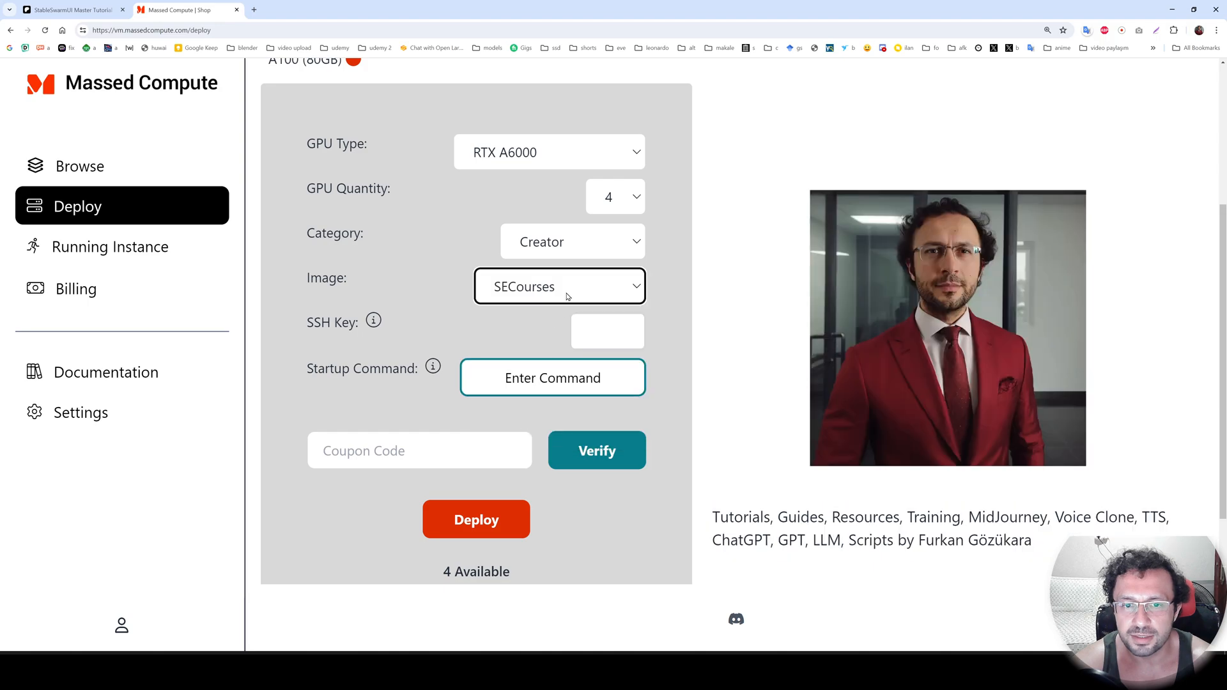
Apply and verify the coupon code SECourses, and check the hourly price of the configuration.
{"action": "left_click", "coordinate": [438, 446]}
{"action": "scroll", "coordinate": [386, 442], "scroll_direction": "down", "scroll_amount": 1}
{"action": "scroll", "coordinate": [386, 442], "scroll_direction": "down", "scroll_amount": 1}
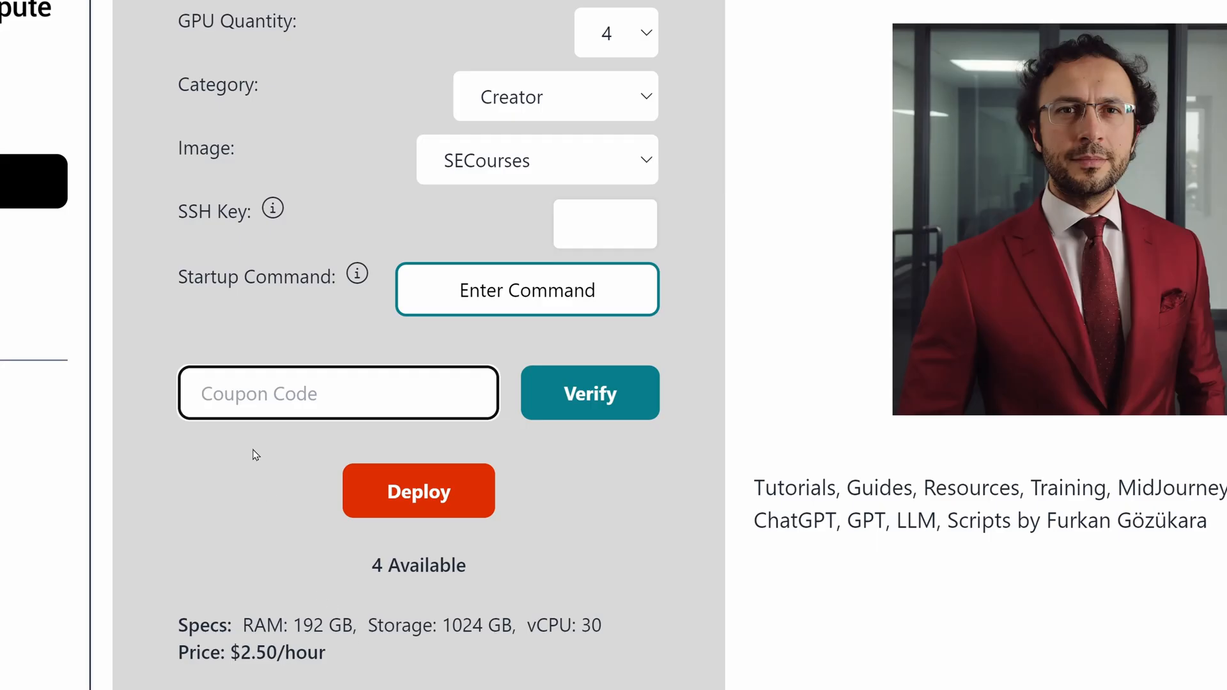
{"action": "type", "text": "SEcpo"}
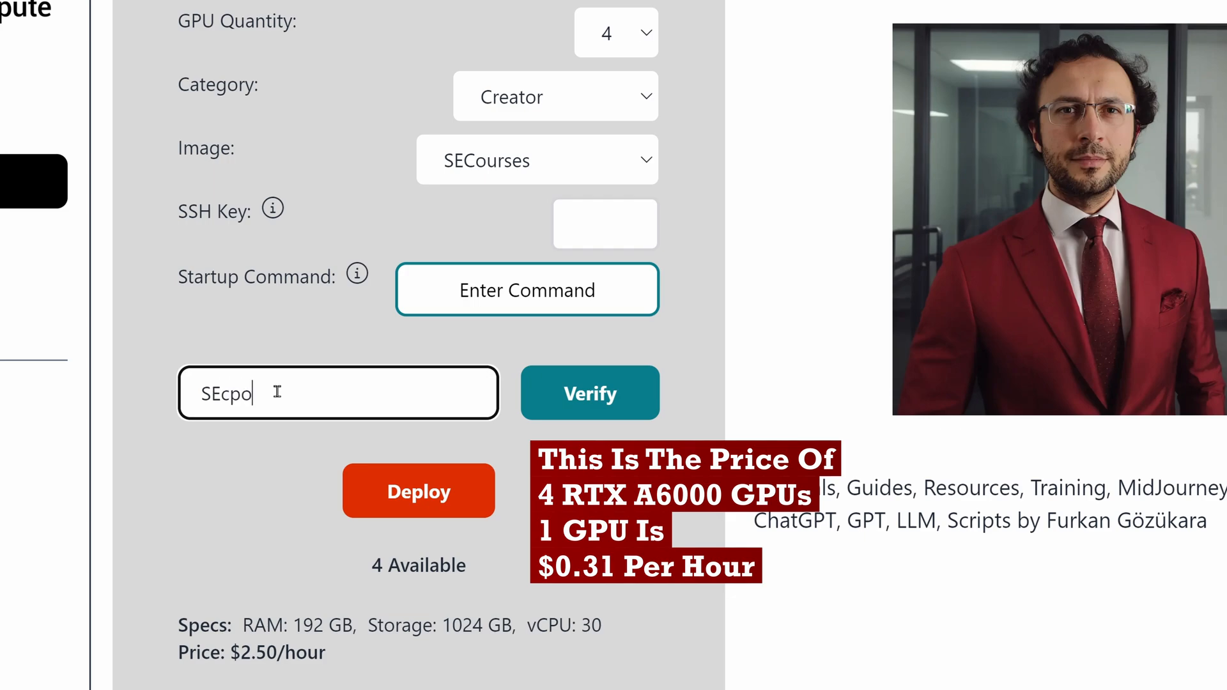
{"action": "key", "text": "BackSpace"}
{"action": "key", "text": "BackSpace"}
{"action": "key", "text": "BackSpace"}
{"action": "type", "text": "Courses"}
{"action": "left_click", "coordinate": [647, 400]}
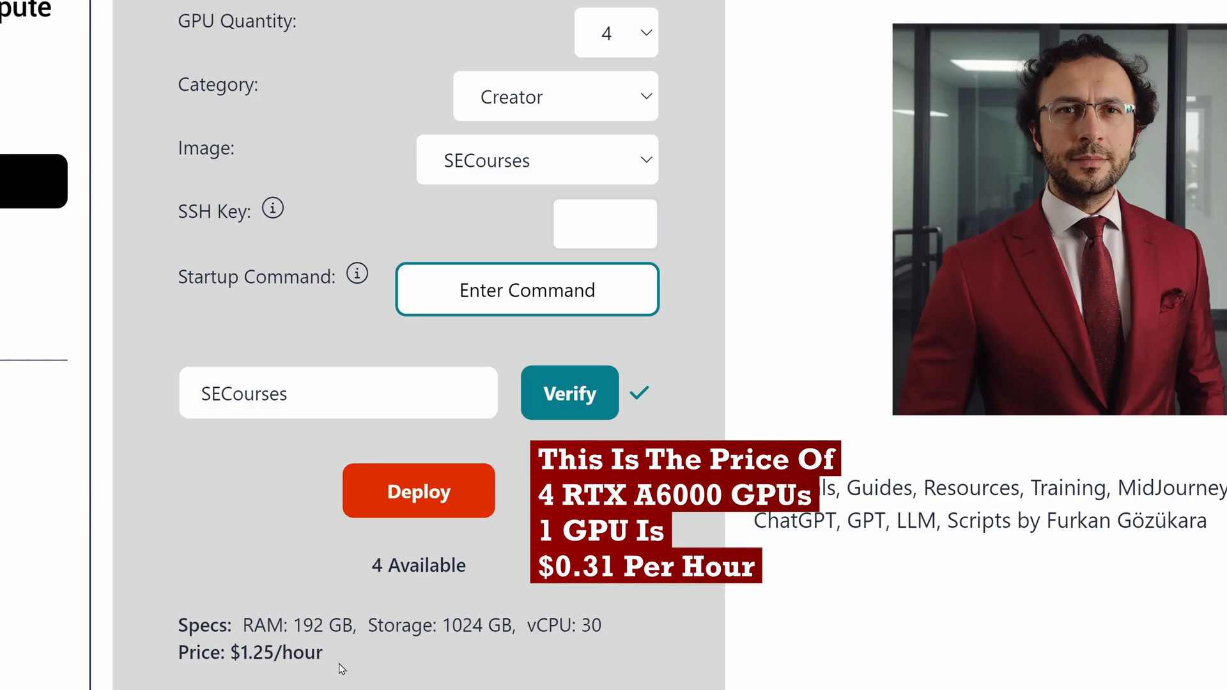
{"action": "left_click_drag", "start_coordinate": [334, 654], "coordinate": [229, 646]}
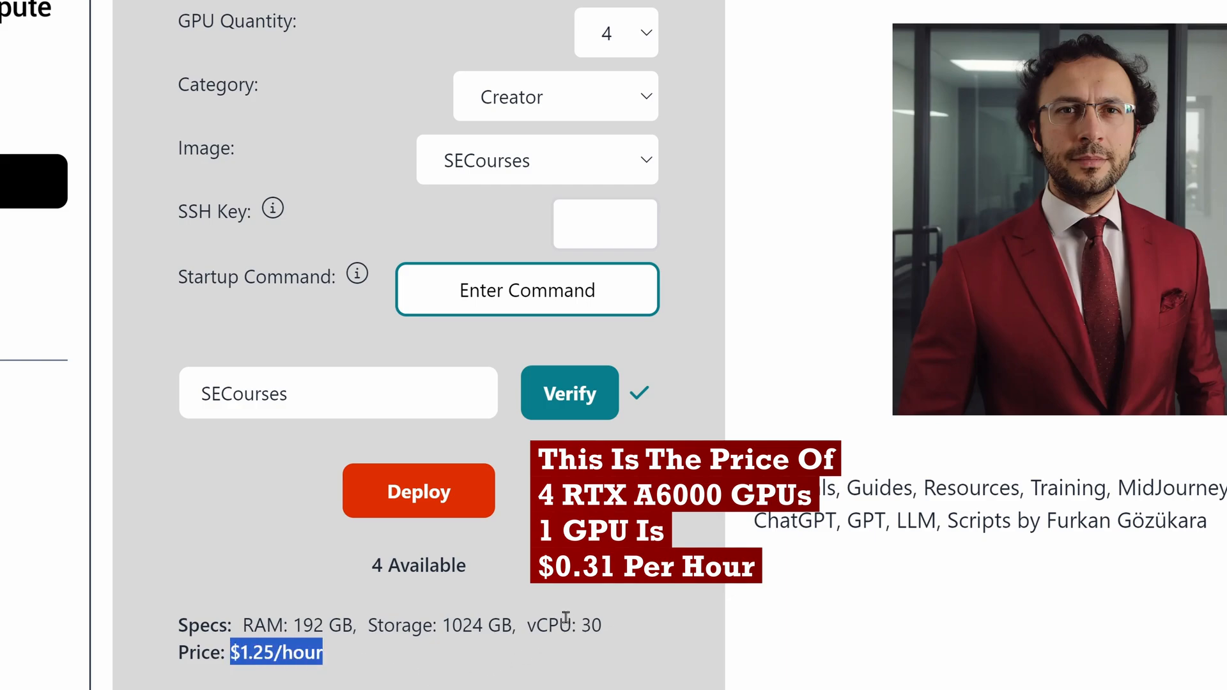
Deploy the virtual machine, dismiss the creation notice and expand the new instance's details.
{"action": "left_click", "coordinate": [422, 501]}
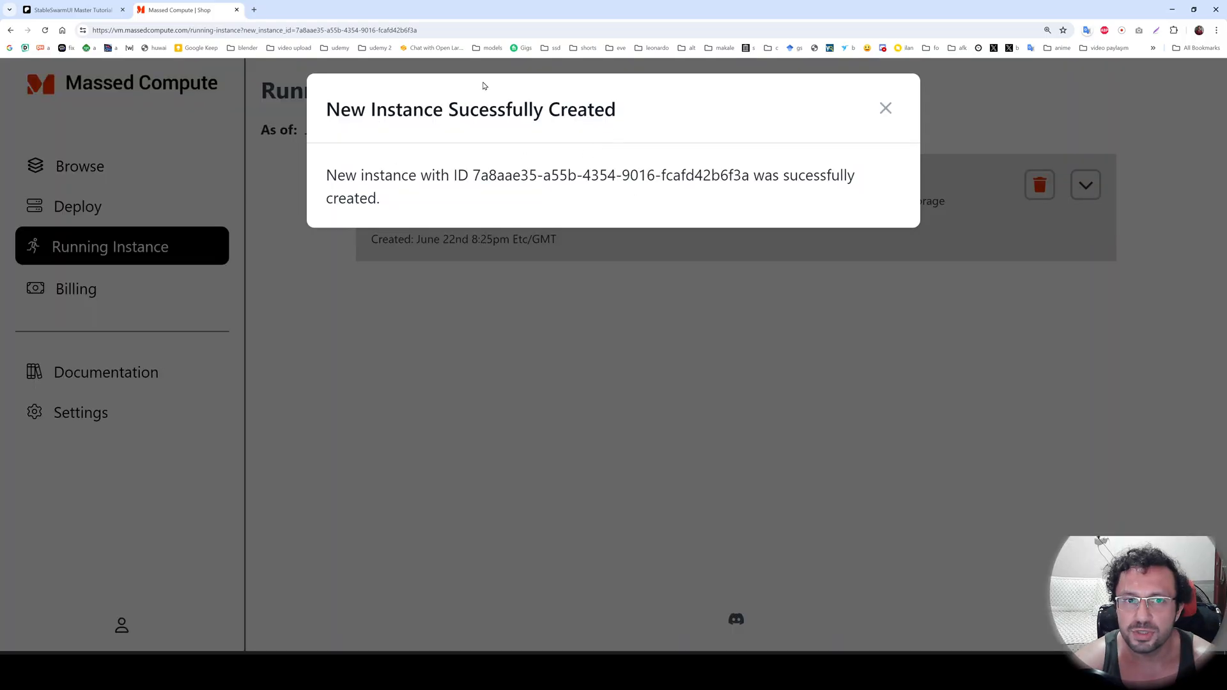
{"action": "left_click", "coordinate": [894, 114]}
{"action": "left_click", "coordinate": [1089, 186]}
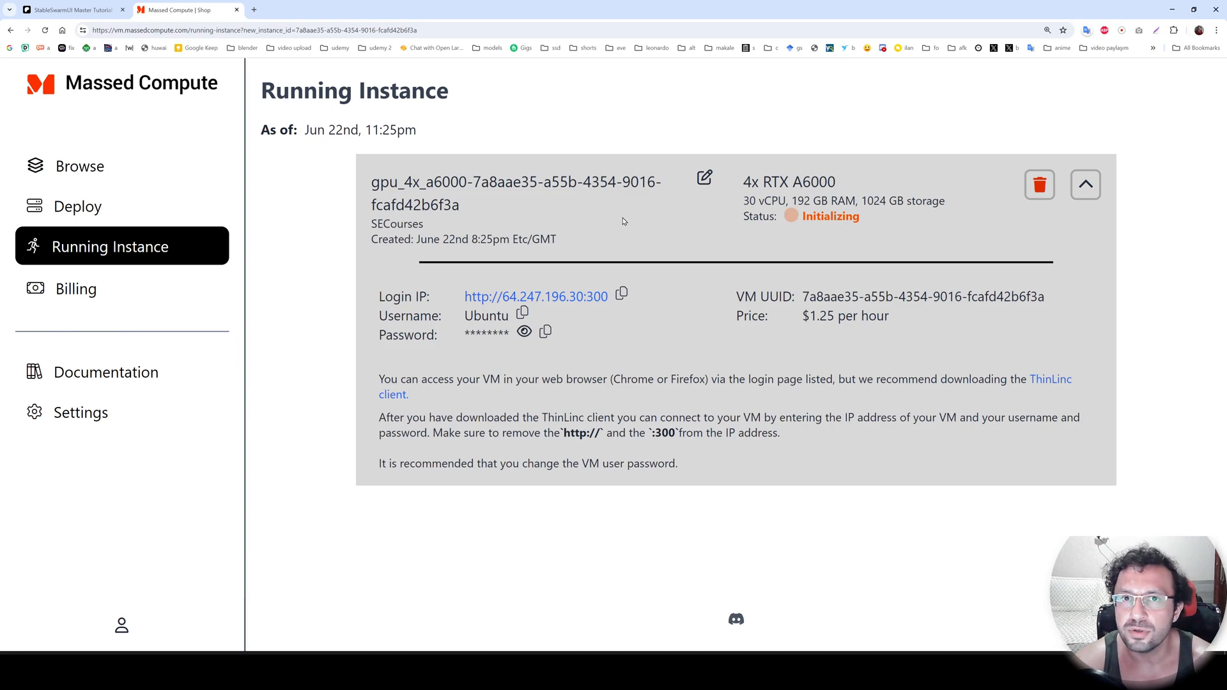
Review the Massed Compute instructions in the Patreon post and return to the running instance page.
{"action": "left_click", "coordinate": [54, 9]}
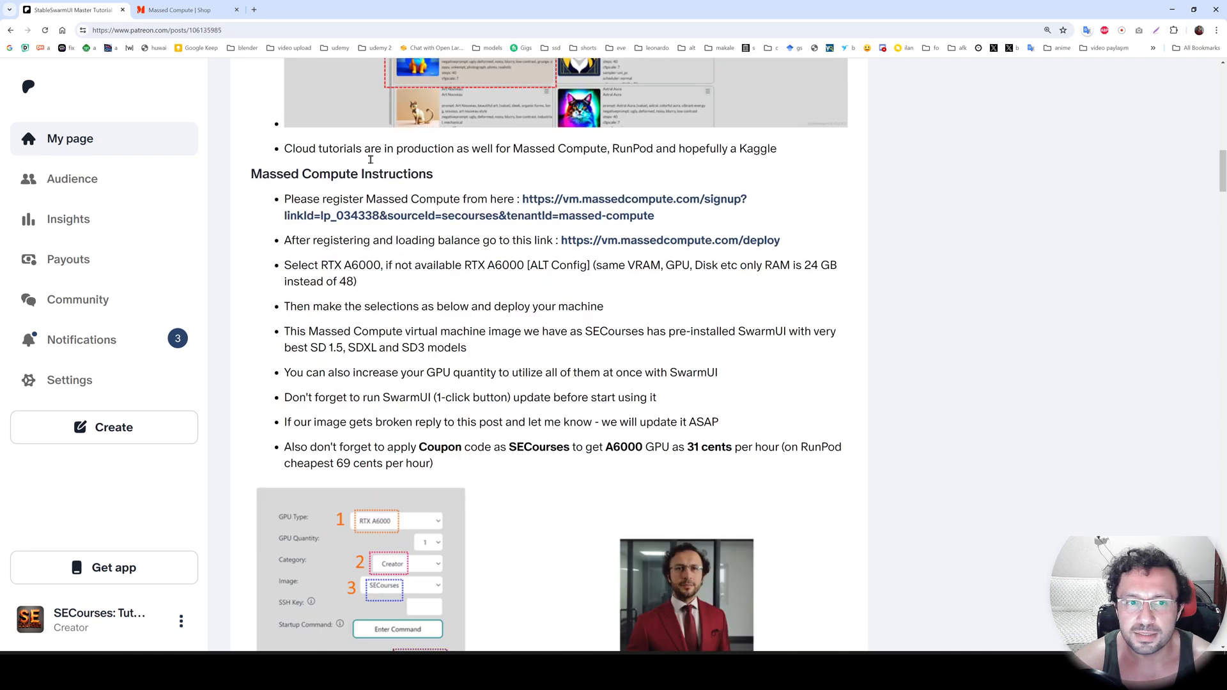
{"action": "scroll", "coordinate": [541, 357], "scroll_direction": "down", "scroll_amount": 1}
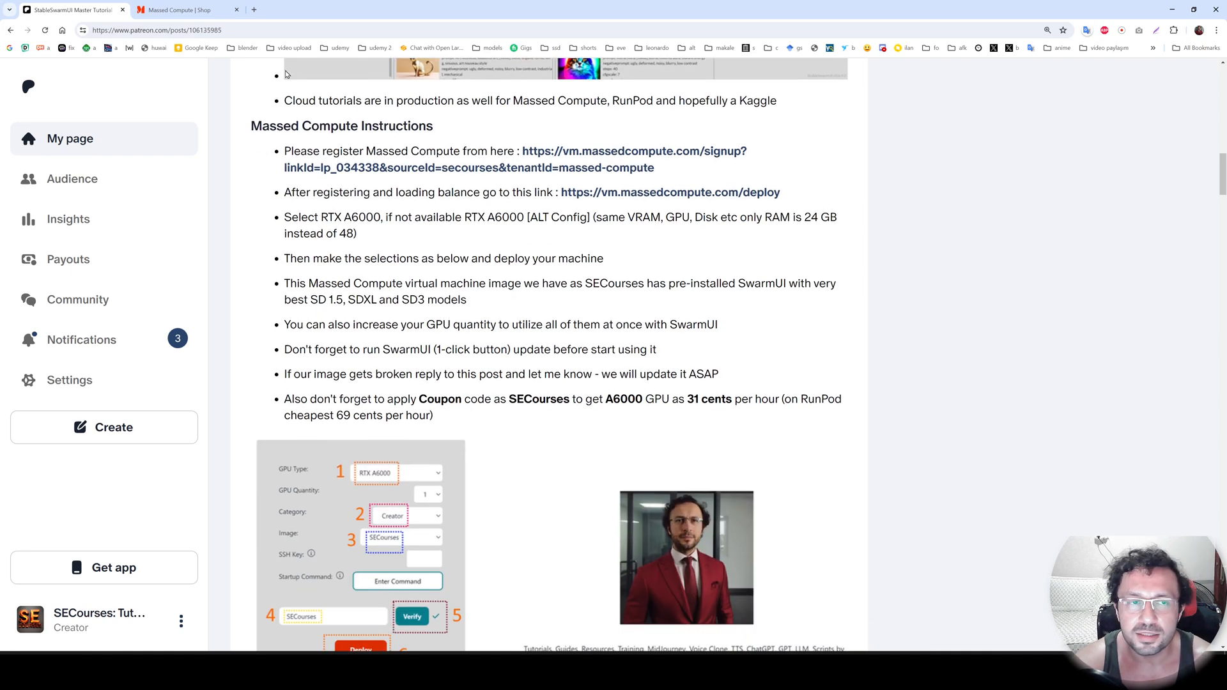
{"action": "left_click", "coordinate": [185, 10]}
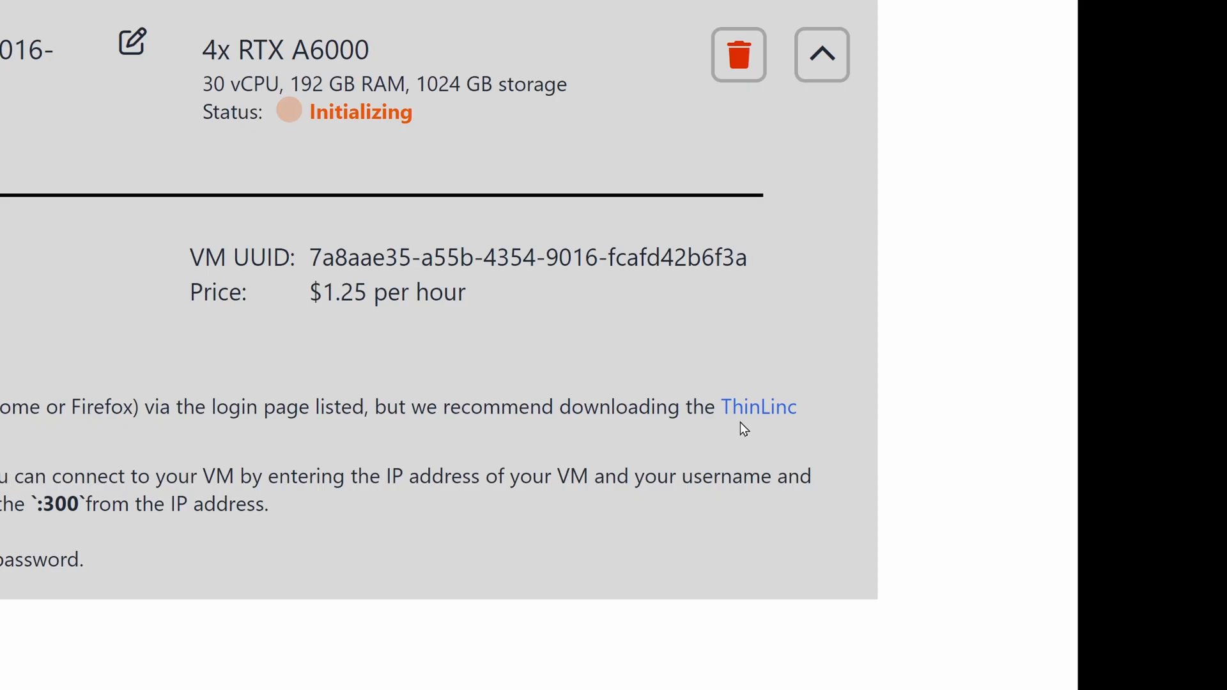
Open the ThinLinc download page from the instance details and download the Windows Intel/AMD x86 client.
{"action": "left_click", "coordinate": [751, 409]}
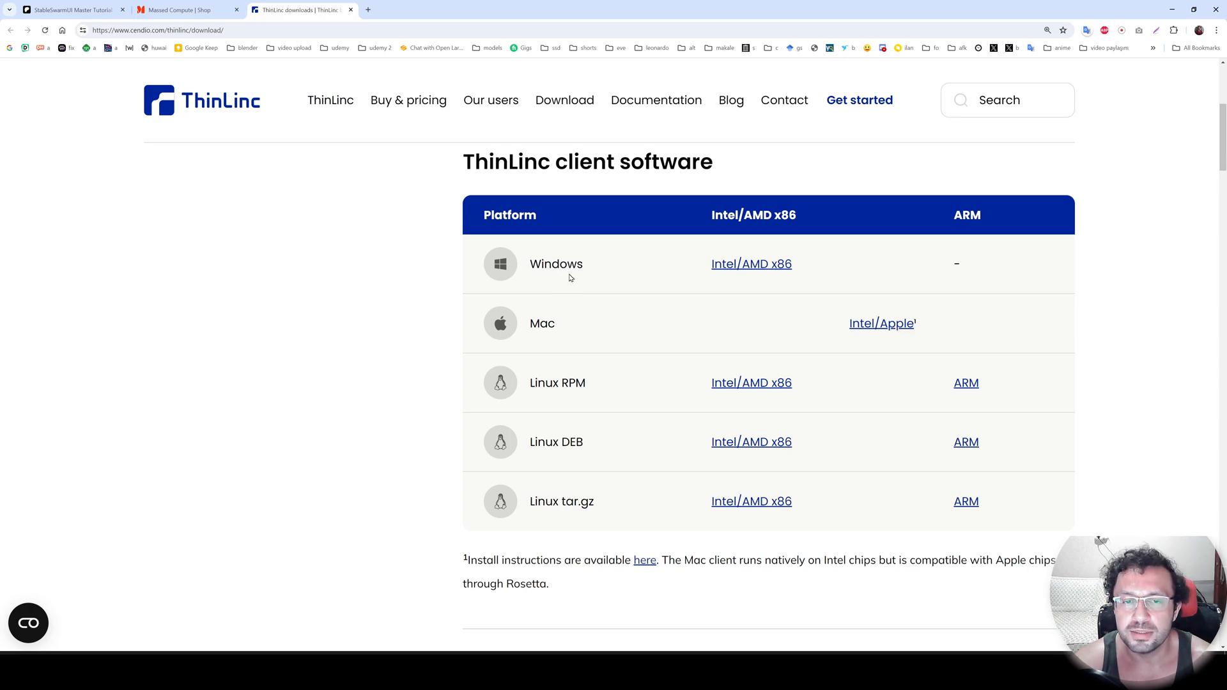
{"action": "left_click", "coordinate": [759, 266]}
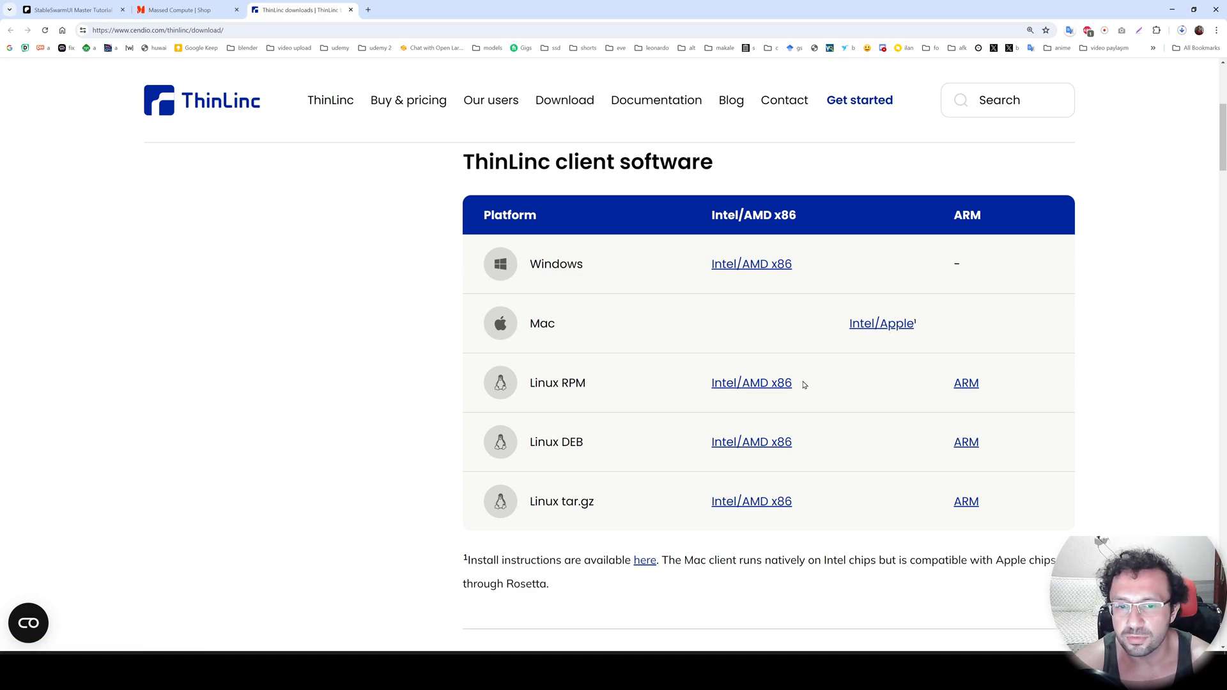
{"action": "scroll", "coordinate": [670, 299], "scroll_direction": "down", "scroll_amount": 3}
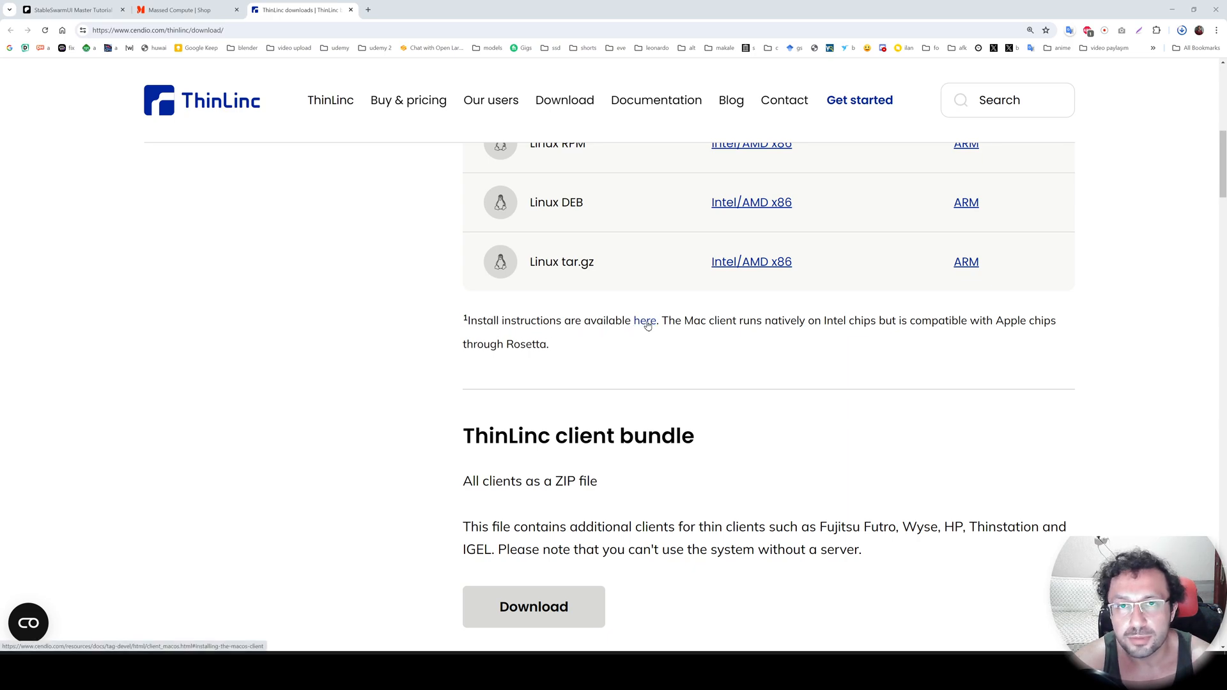
{"action": "scroll", "coordinate": [651, 394], "scroll_direction": "up", "scroll_amount": 2}
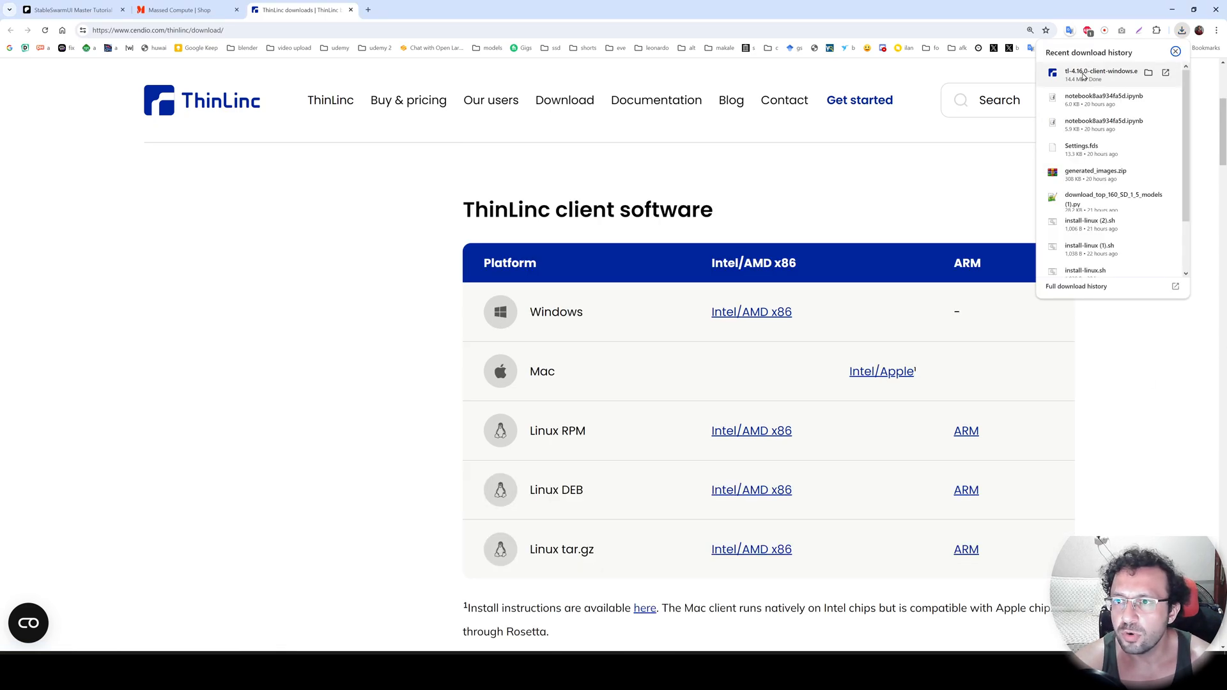
Run the downloaded ThinLinc client installer, accept the license agreement, and finish with Run ThinLinc Client enabled.
{"action": "left_click", "coordinate": [1083, 75]}
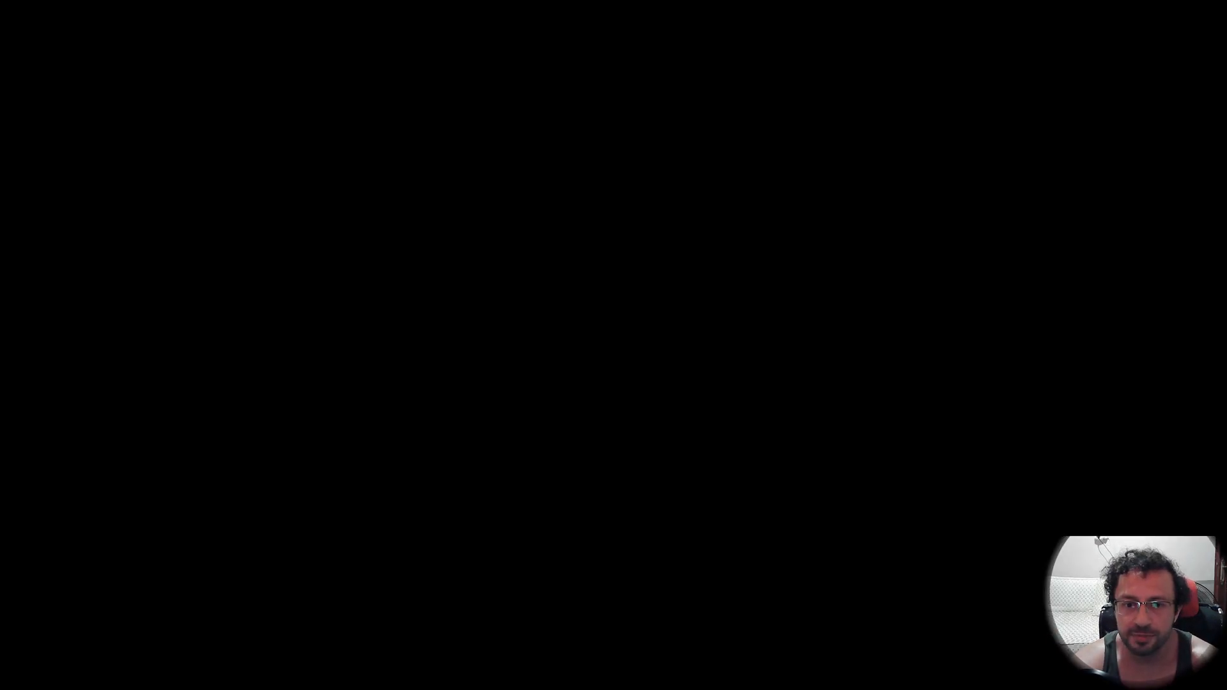
{"action": "left_click", "coordinate": [670, 408]}
{"action": "left_click", "coordinate": [566, 383]}
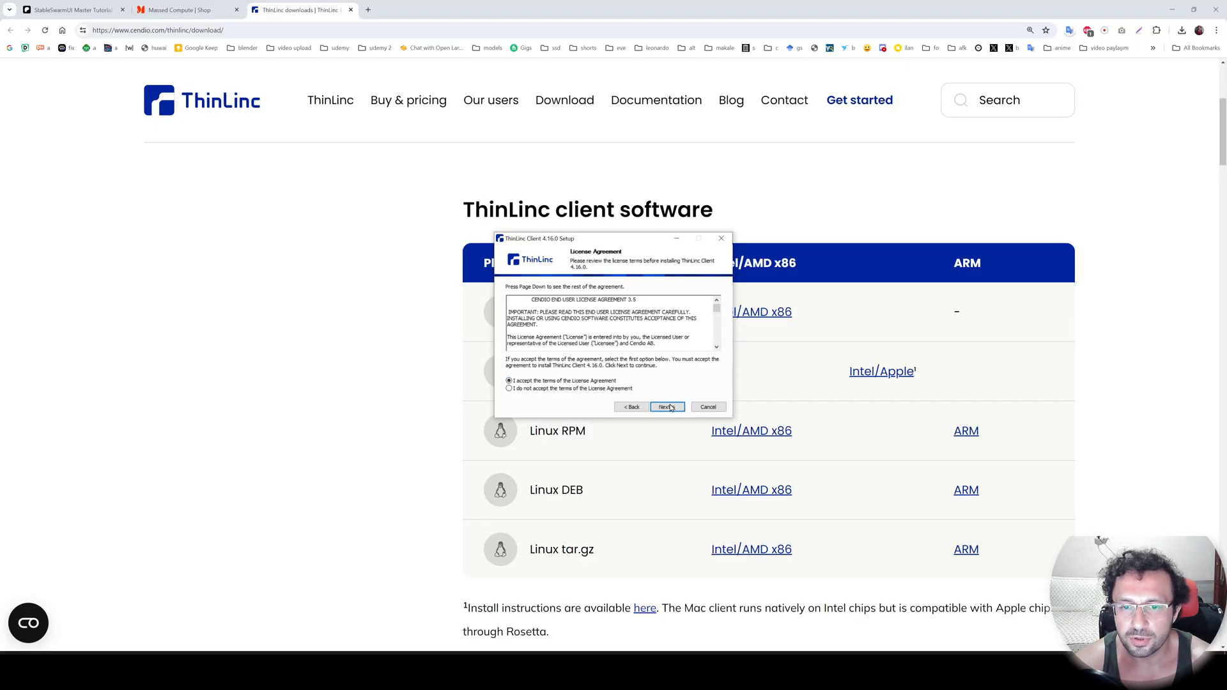
{"action": "left_click", "coordinate": [668, 407]}
{"action": "left_click", "coordinate": [668, 408]}
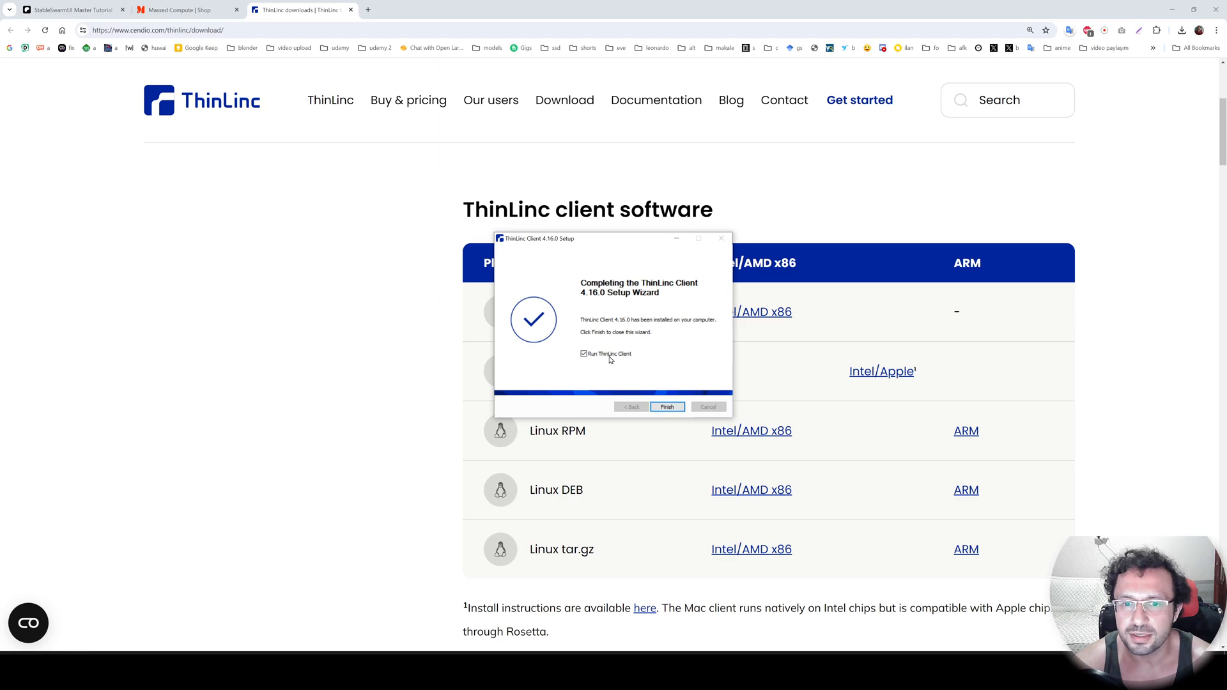
{"action": "left_click", "coordinate": [667, 408]}
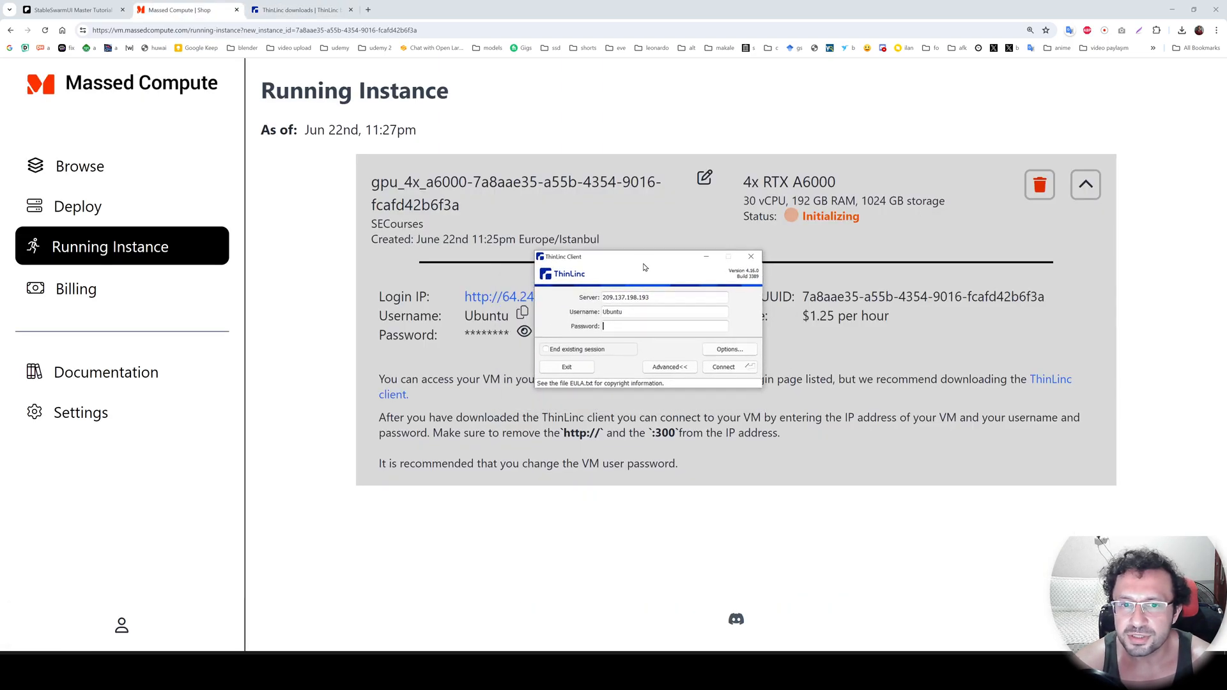
Open the local drive export details in the ThinLinc Client options and remove the exported path R:\mass_compute.
{"action": "left_click_drag", "start_coordinate": [648, 295], "coordinate": [641, 293]}
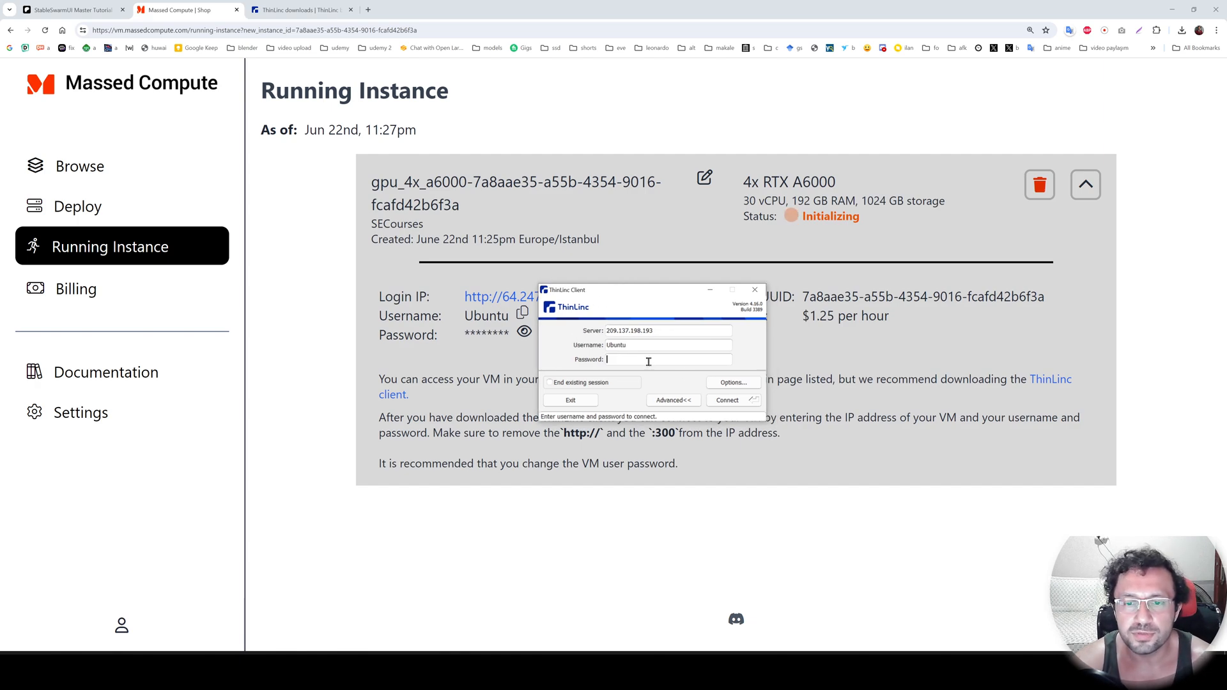
{"action": "left_click", "coordinate": [733, 388]}
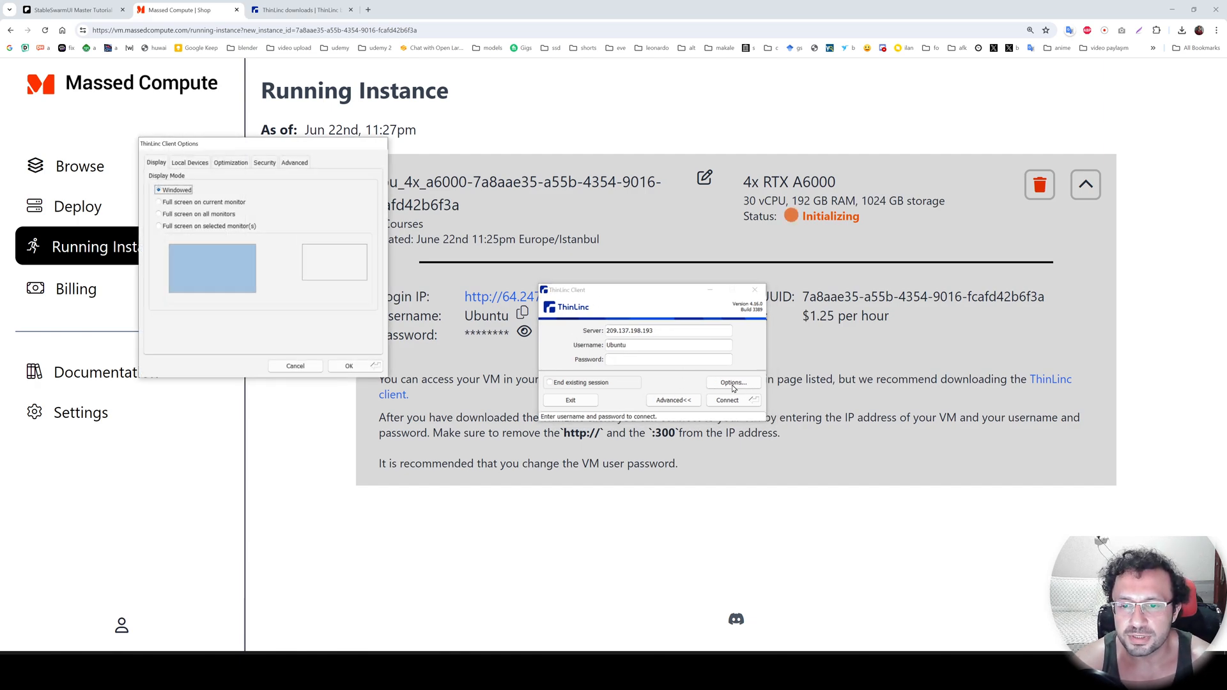
{"action": "left_click_drag", "start_coordinate": [263, 141], "coordinate": [404, 249]}
{"action": "left_click", "coordinate": [348, 276]}
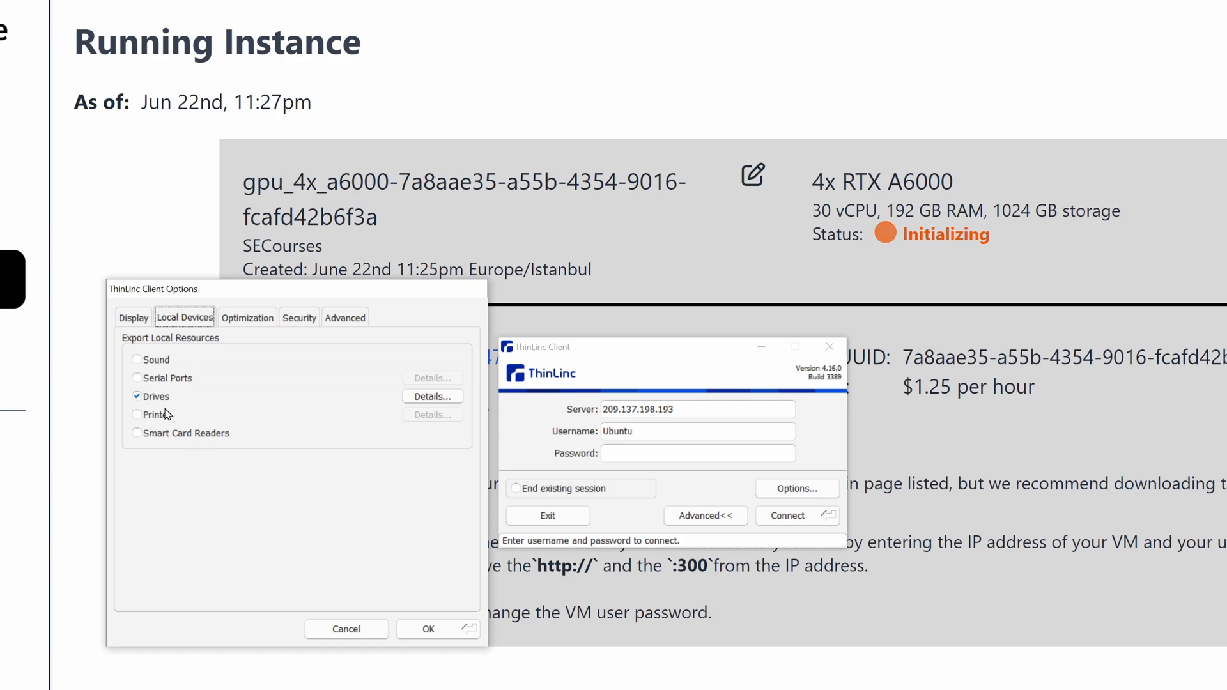
{"action": "left_click", "coordinate": [429, 398]}
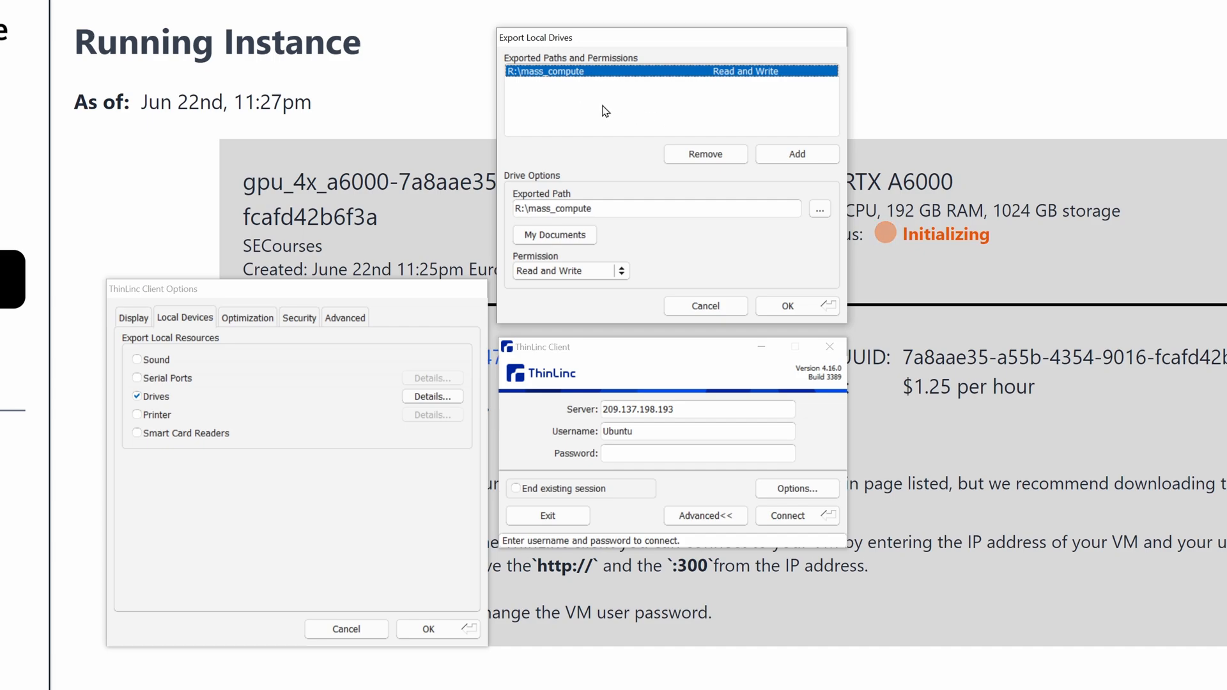
{"action": "left_click", "coordinate": [610, 104]}
{"action": "left_click", "coordinate": [578, 72]}
{"action": "left_click", "coordinate": [705, 155]}
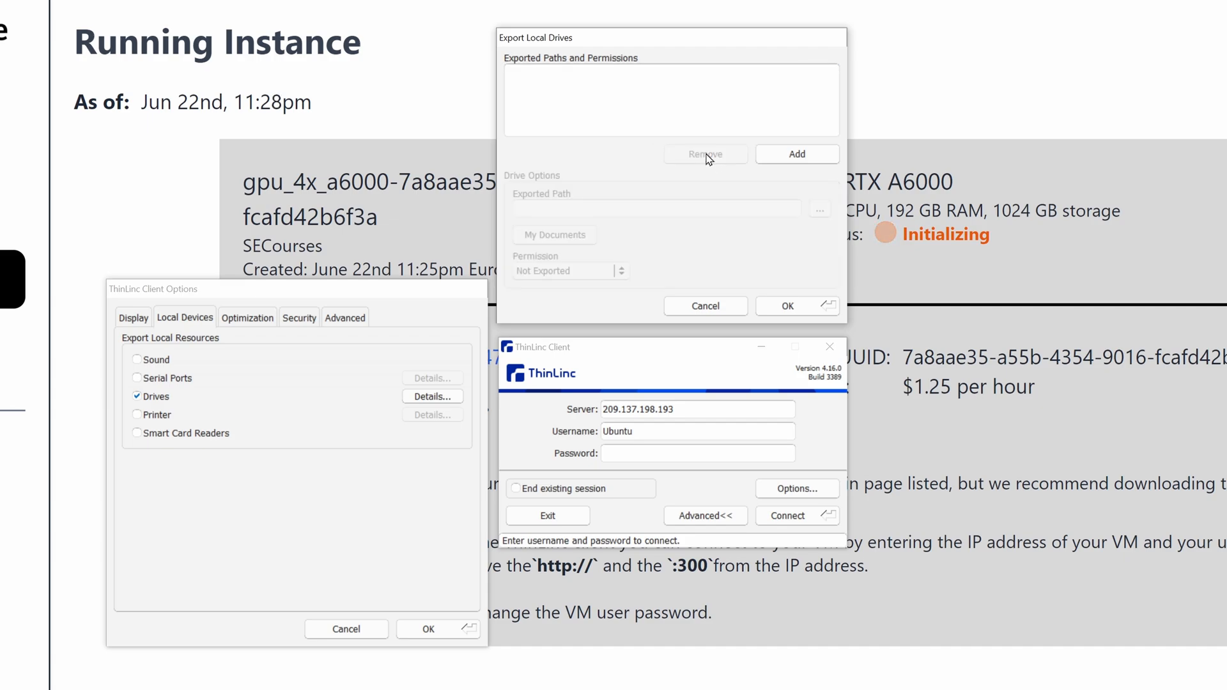
Add a new exported local drive entry and set its path to the mass_compute folder on drive R.
{"action": "left_click", "coordinate": [800, 155]}
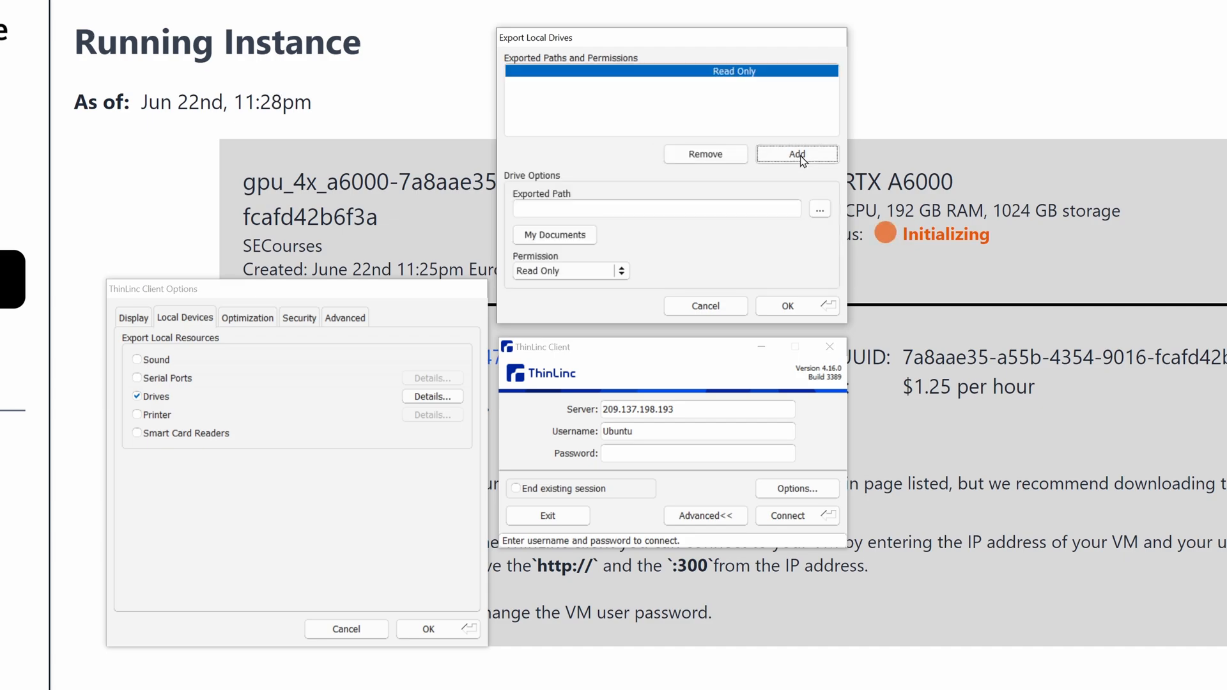
{"action": "left_click", "coordinate": [826, 215]}
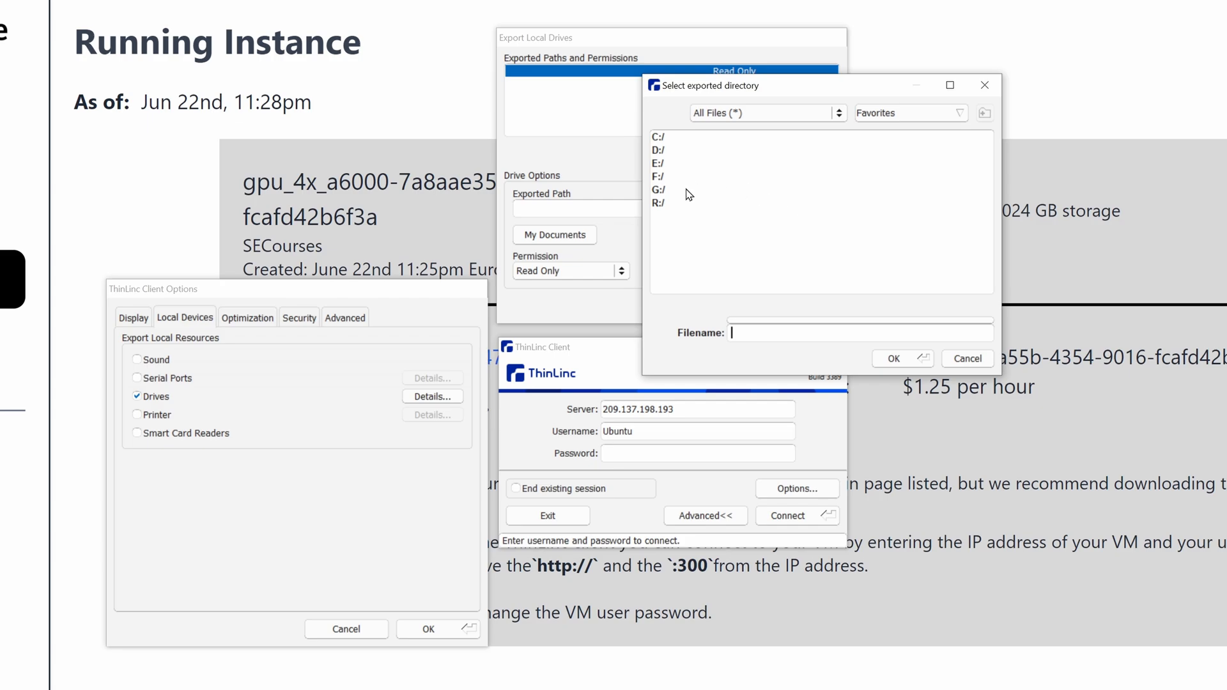
{"action": "double_click", "coordinate": [659, 203]}
{"action": "scroll", "coordinate": [735, 243], "scroll_direction": "down", "scroll_amount": 4}
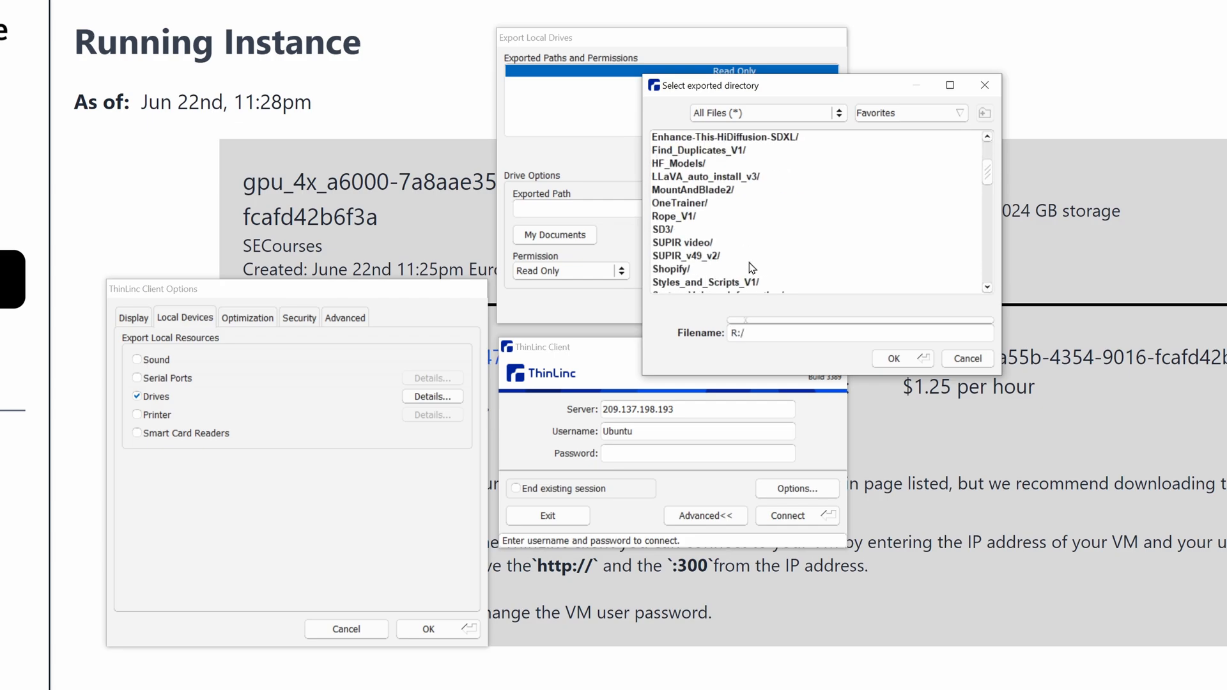
{"action": "scroll", "coordinate": [752, 268], "scroll_direction": "down", "scroll_amount": 15}
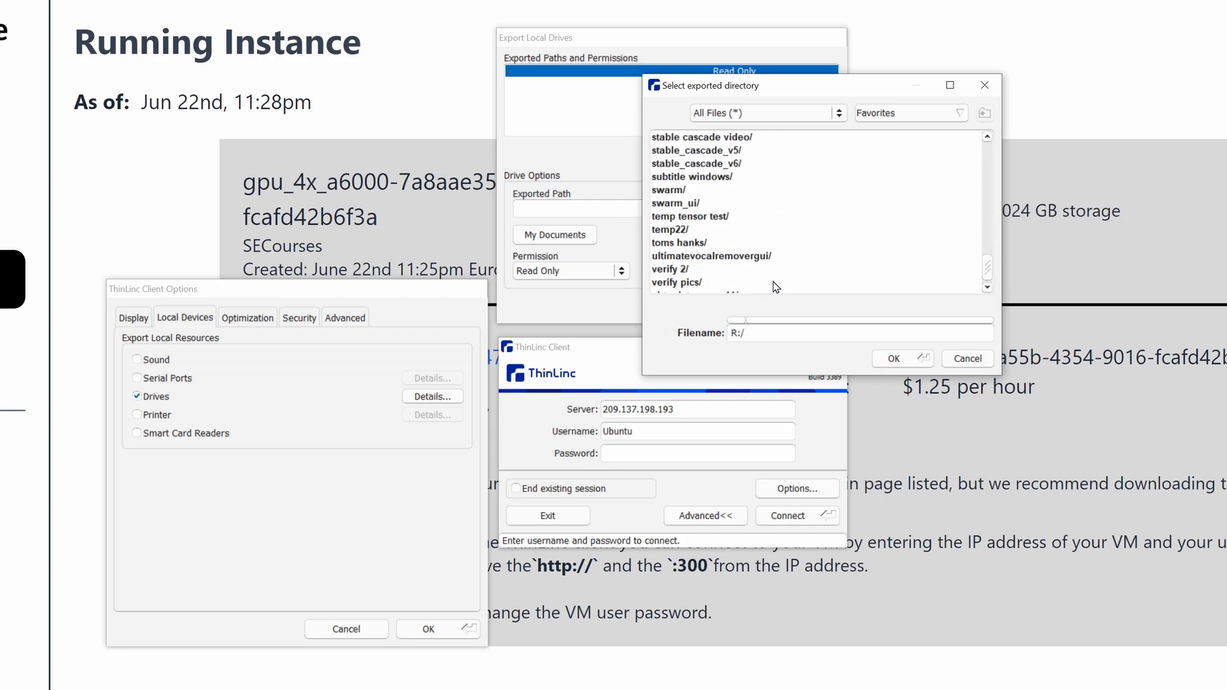
{"action": "scroll", "coordinate": [775, 287], "scroll_direction": "up", "scroll_amount": 5}
{"action": "left_click", "coordinate": [697, 177]}
{"action": "left_click", "coordinate": [898, 361]}
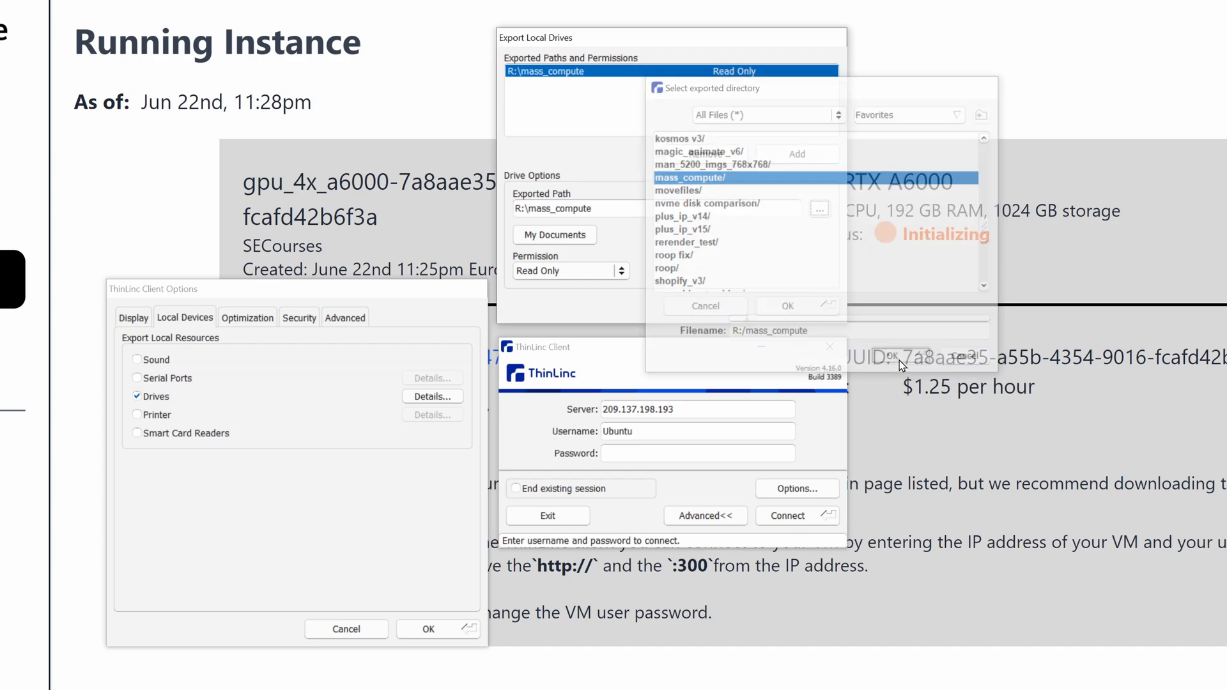
Set the permission of the exported mass_compute folder to Read and Write and save the client options.
{"action": "left_click", "coordinate": [562, 271]}
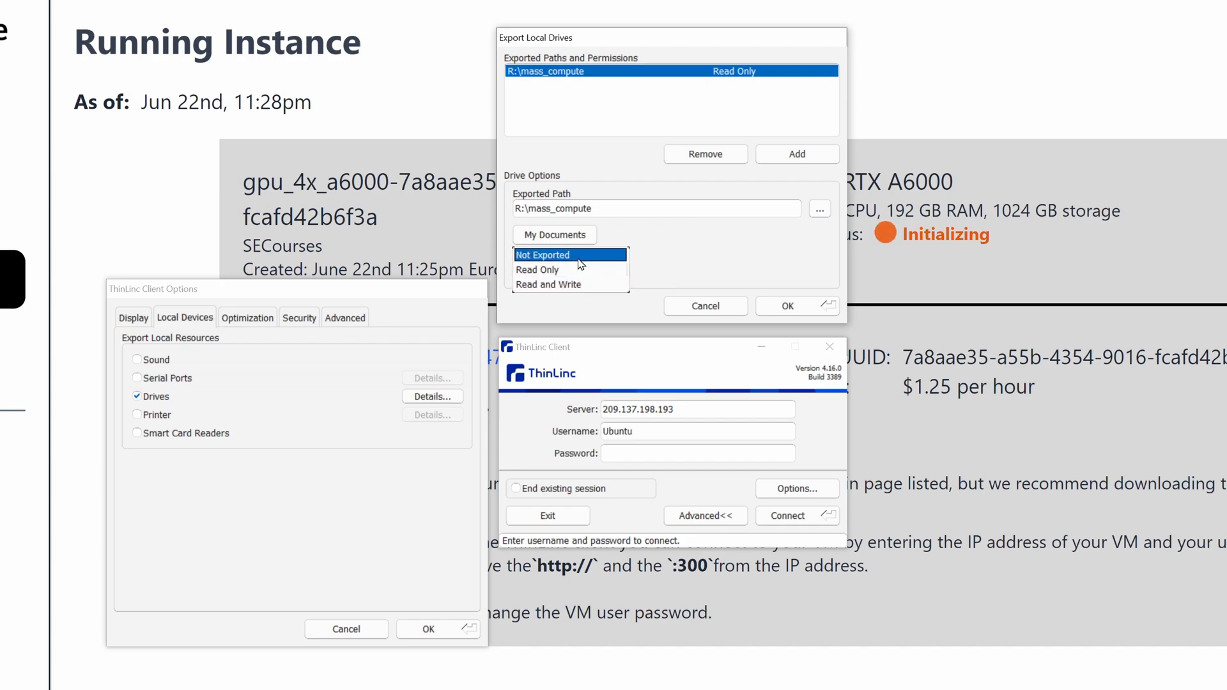
{"action": "left_click", "coordinate": [564, 284]}
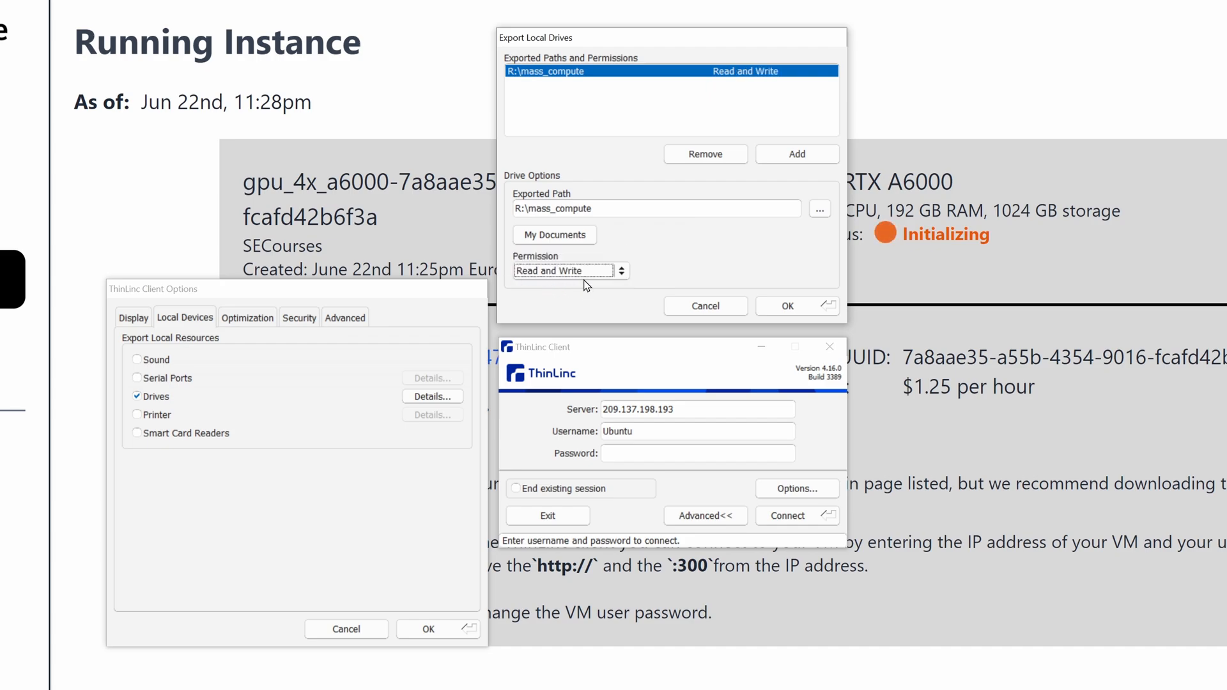
{"action": "left_click", "coordinate": [804, 314]}
{"action": "left_click", "coordinate": [426, 627]}
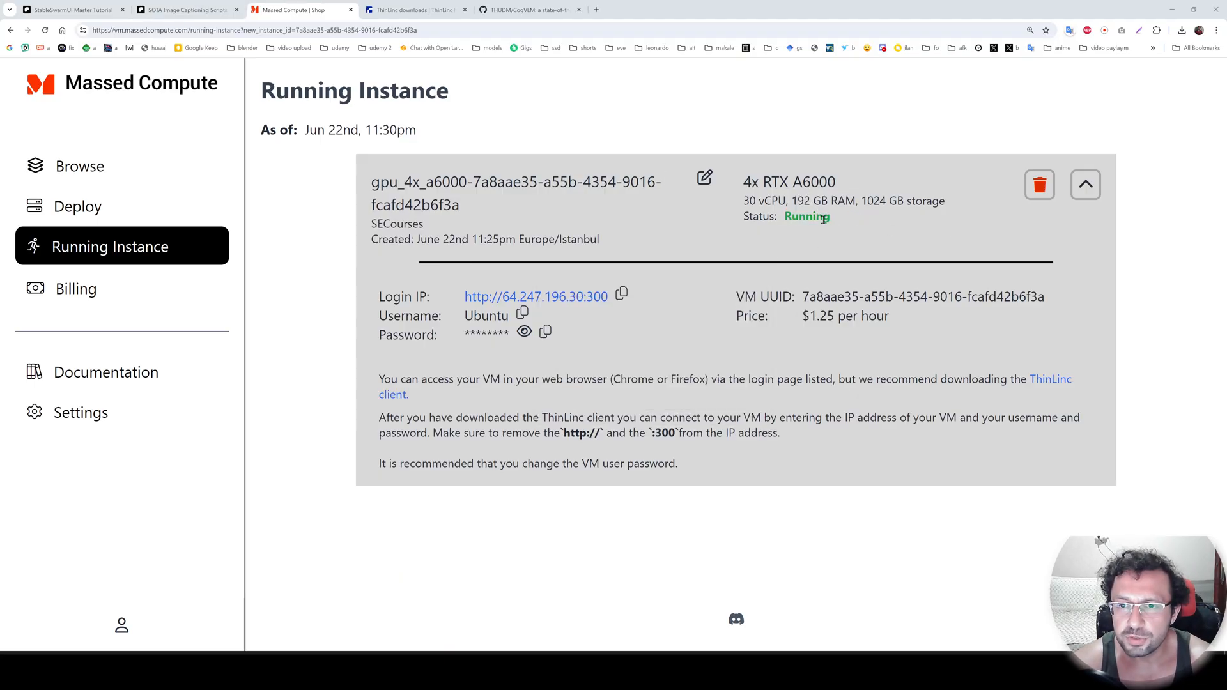
Check the deployed instance's status on the Running Instance page.
{"action": "left_click_drag", "start_coordinate": [830, 220], "coordinate": [734, 220]}
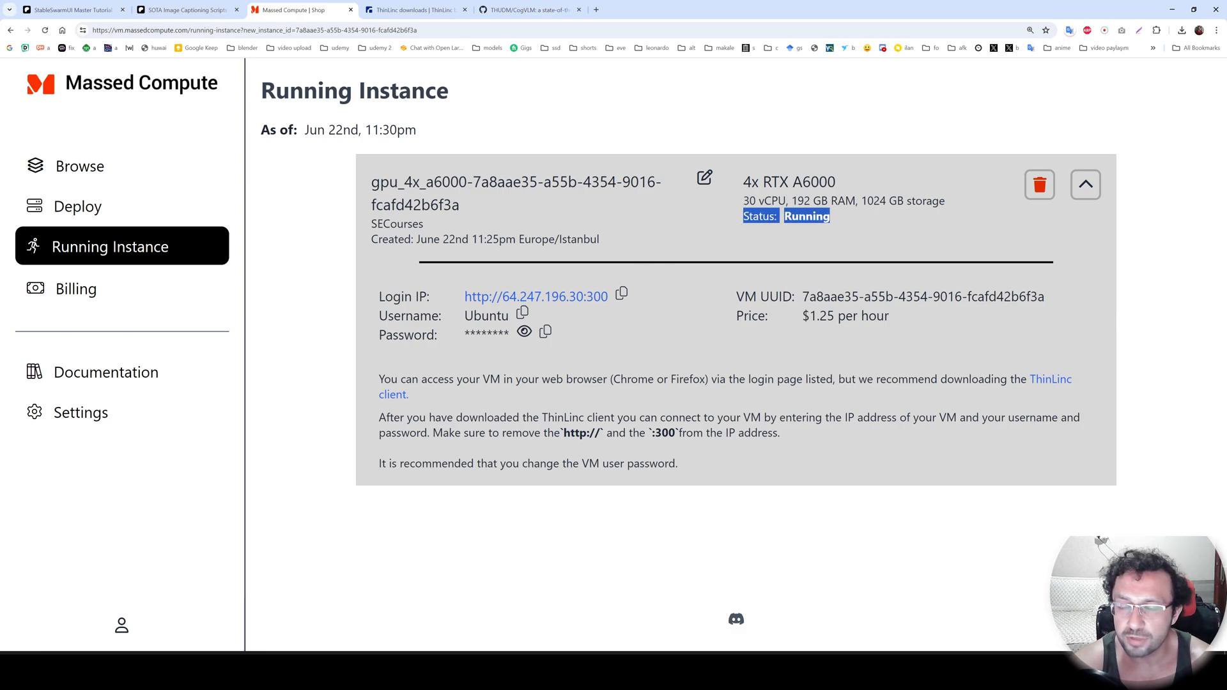
Copy the running instance's login IP and set it as the ThinLinc Client server, entered as 64.247.196.30.
{"action": "key", "text": "alt+Tab"}
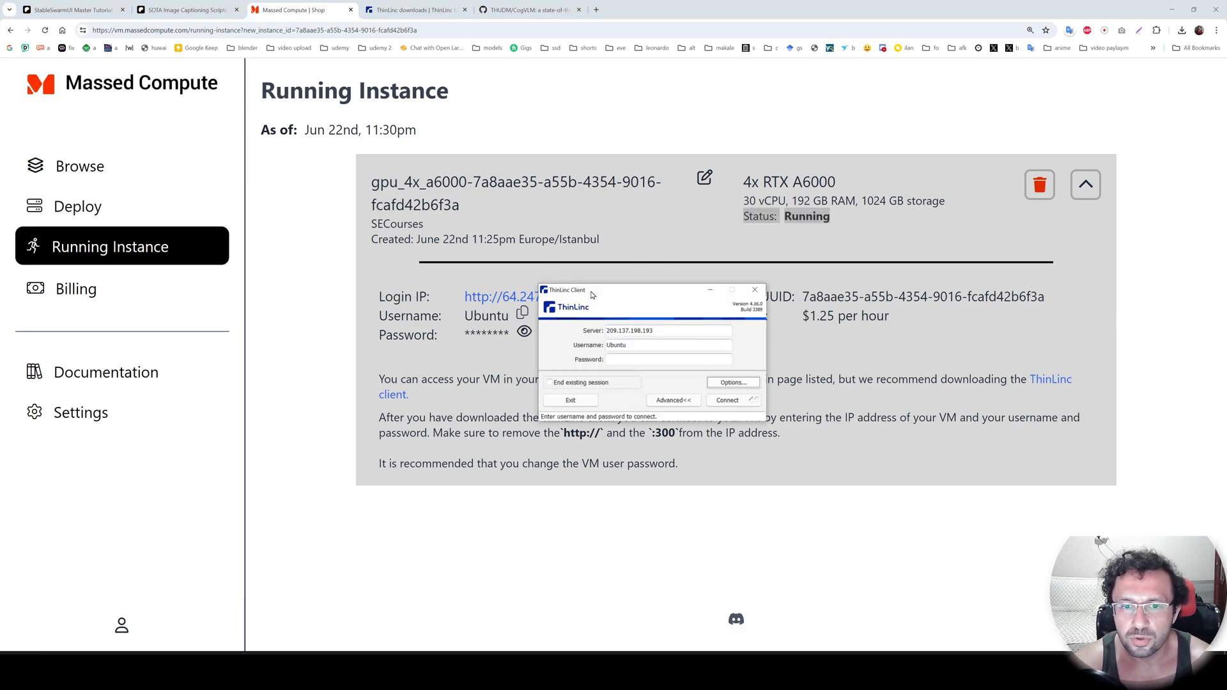
{"action": "left_click_drag", "start_coordinate": [593, 295], "coordinate": [624, 340]}
{"action": "left_click", "coordinate": [623, 294]}
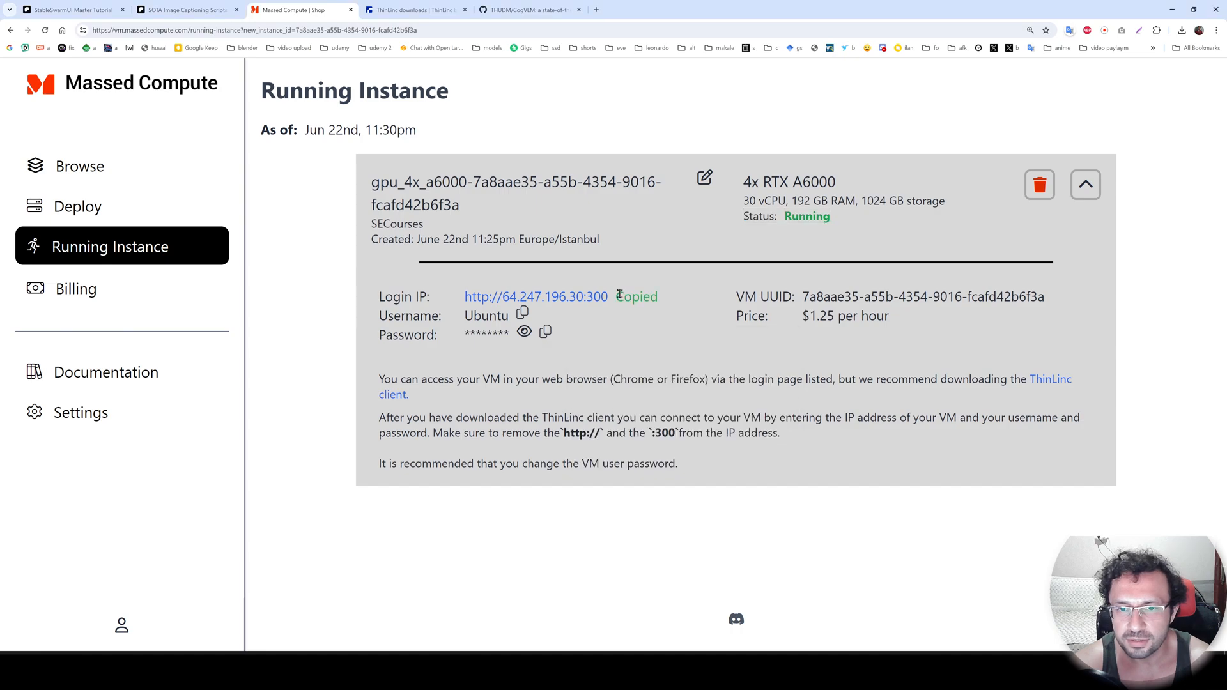
{"action": "key", "text": "alt+Tab"}
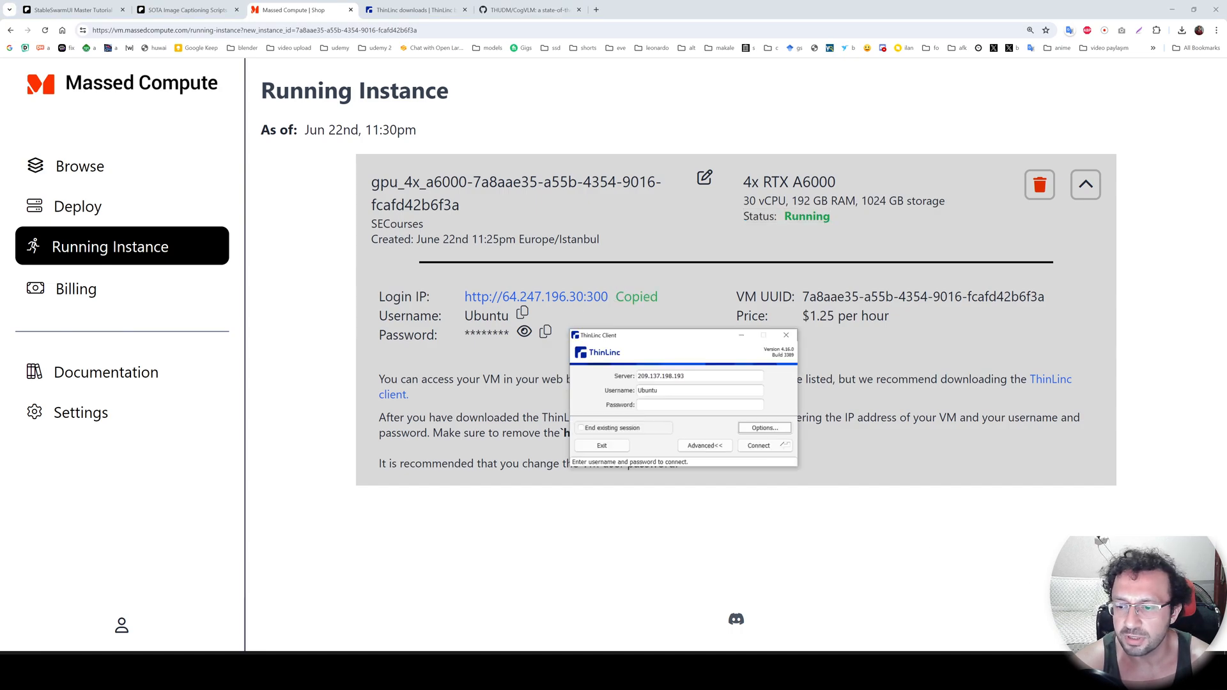
{"action": "double_click", "coordinate": [707, 375]}
{"action": "key", "text": "ctrl+v"}
{"action": "left_click_drag", "start_coordinate": [631, 350], "coordinate": [663, 291]}
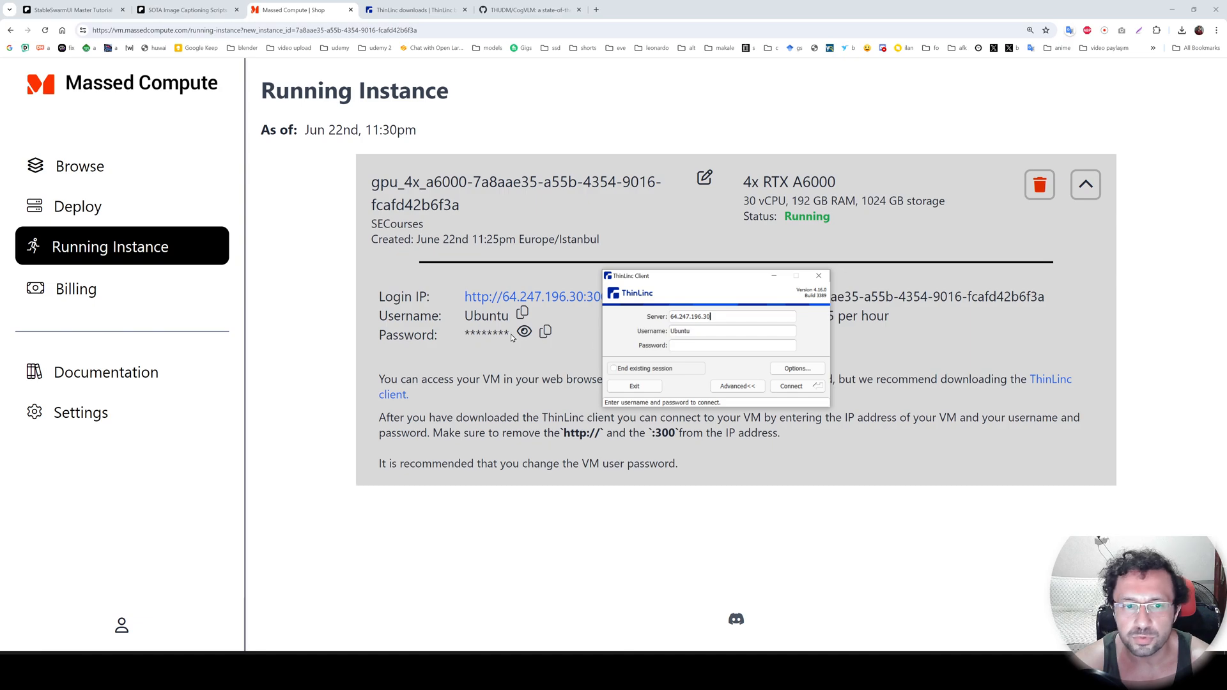
Copy the instance's password from the Running Instance page, paste it into the ThinLinc password field and connect.
{"action": "left_click", "coordinate": [546, 333]}
{"action": "key", "text": "alt+Tab"}
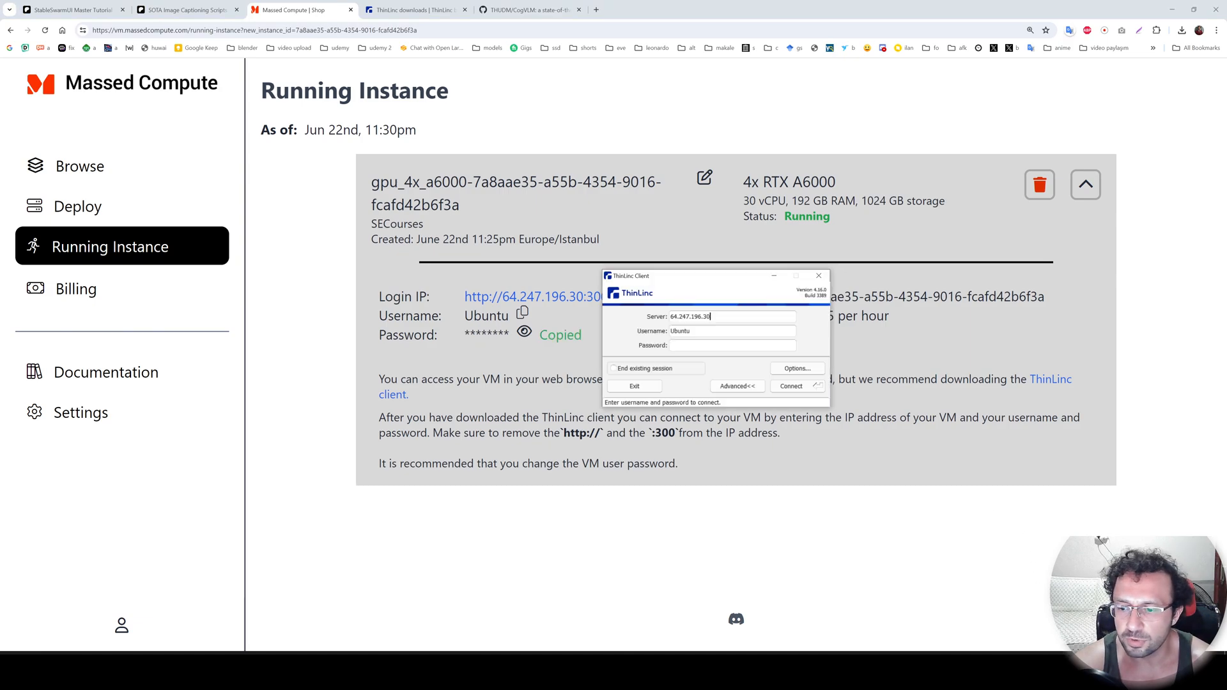
{"action": "left_click", "coordinate": [718, 349]}
{"action": "key", "text": "ctrl+v"}
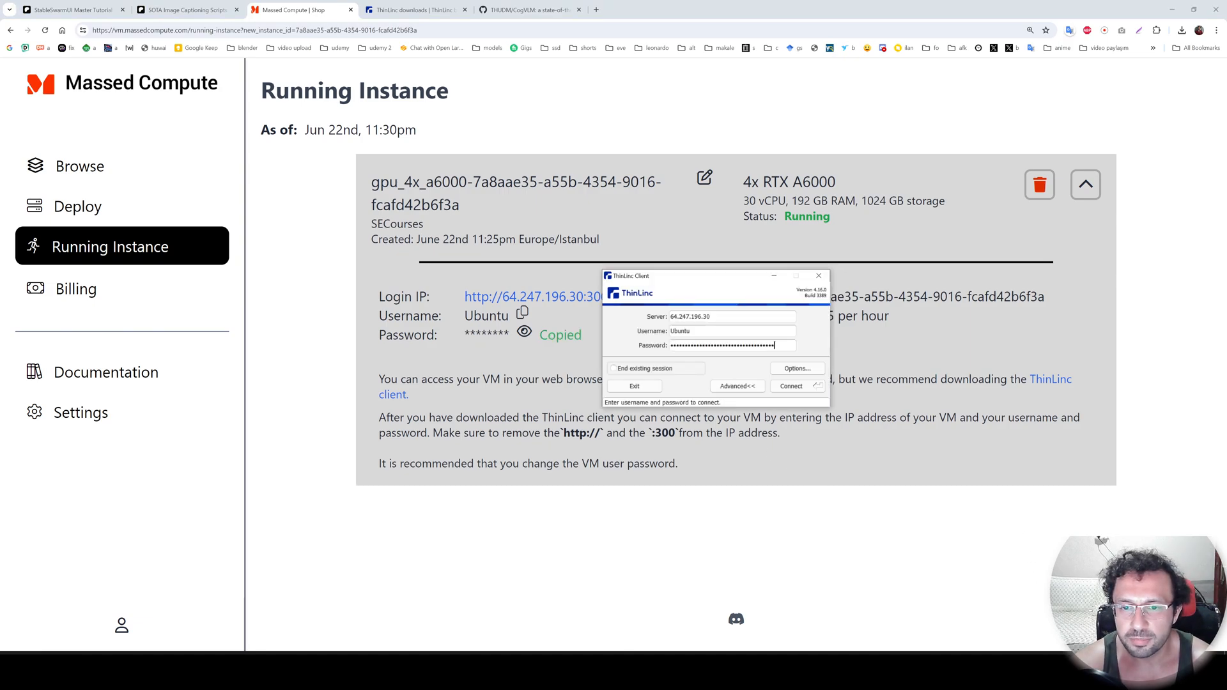
{"action": "left_click", "coordinate": [799, 388]}
Continue through the connection dialogs, start the session from the ThinLinc Profile Chooser and maximize the remote desktop window.
{"action": "left_click_drag", "start_coordinate": [236, 134], "coordinate": [462, 255]}
{"action": "left_click", "coordinate": [527, 382]}
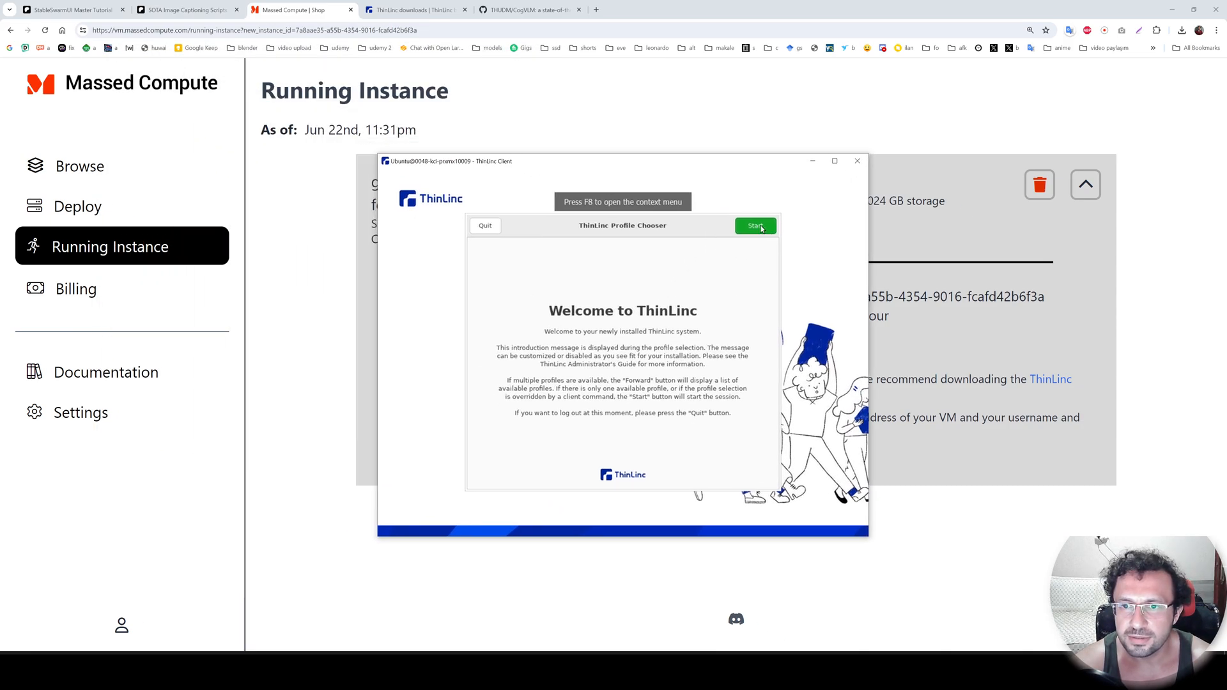
{"action": "left_click", "coordinate": [761, 228]}
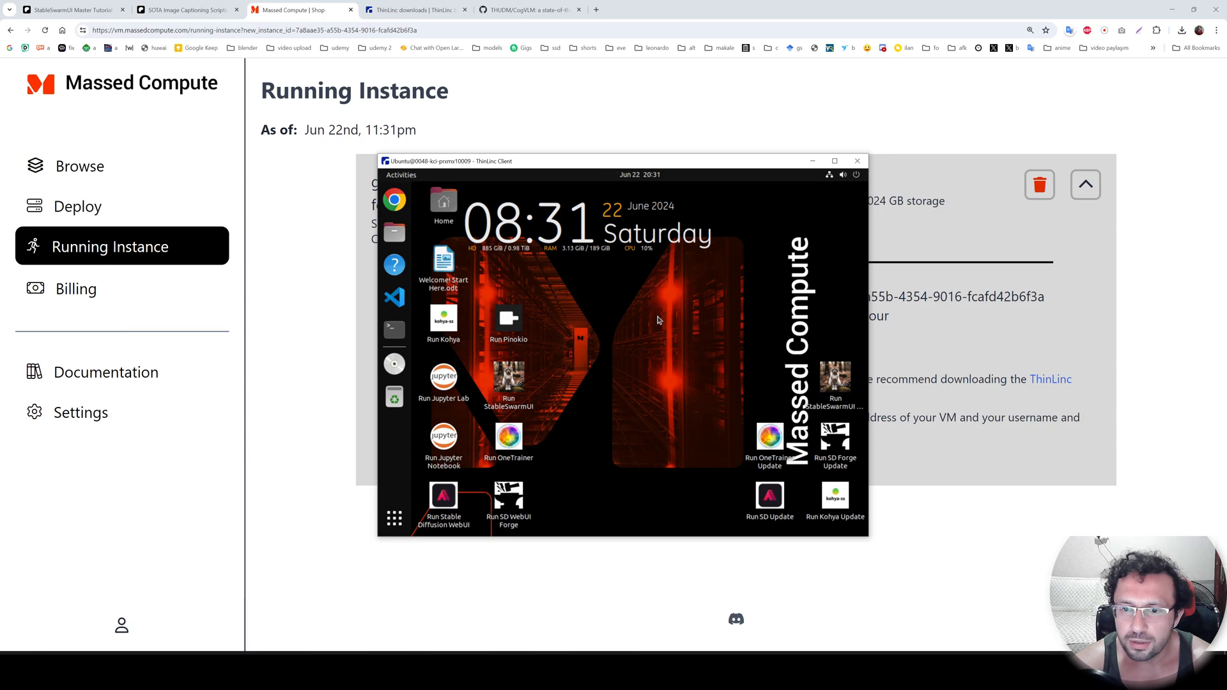
{"action": "left_click", "coordinate": [834, 162]}
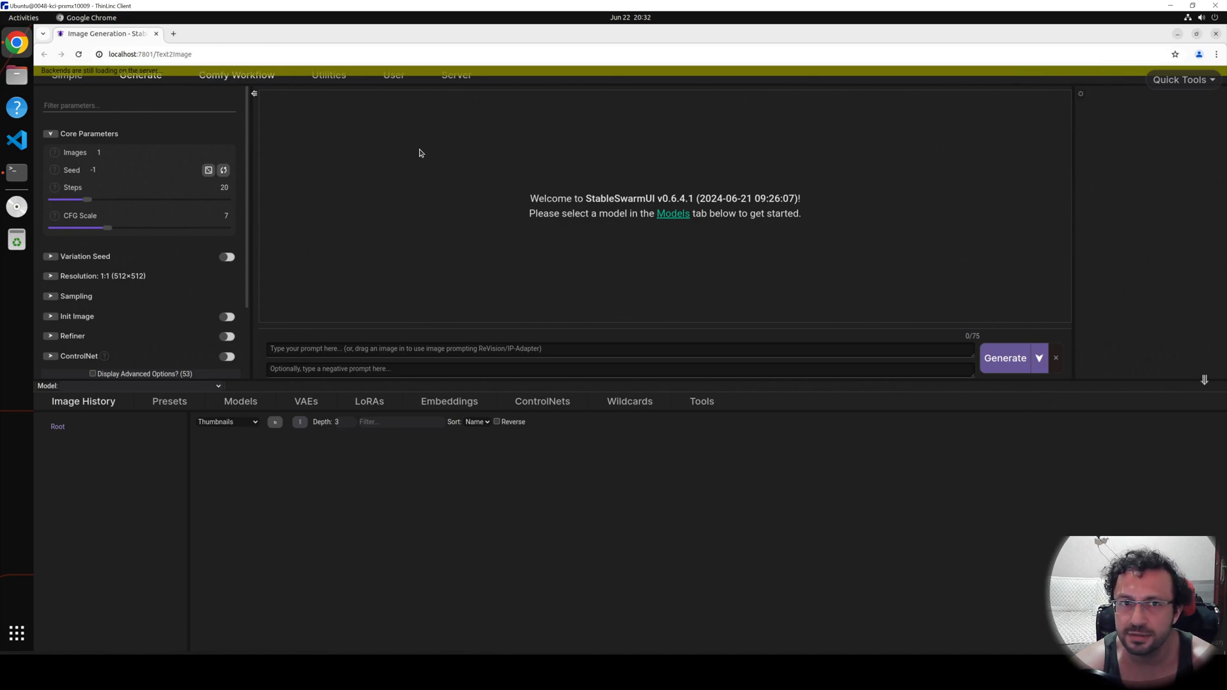
Check the StableSwarmUI startup output in the terminal and look through the Patreon tutorial post.
{"action": "key", "text": "alt+Tab"}
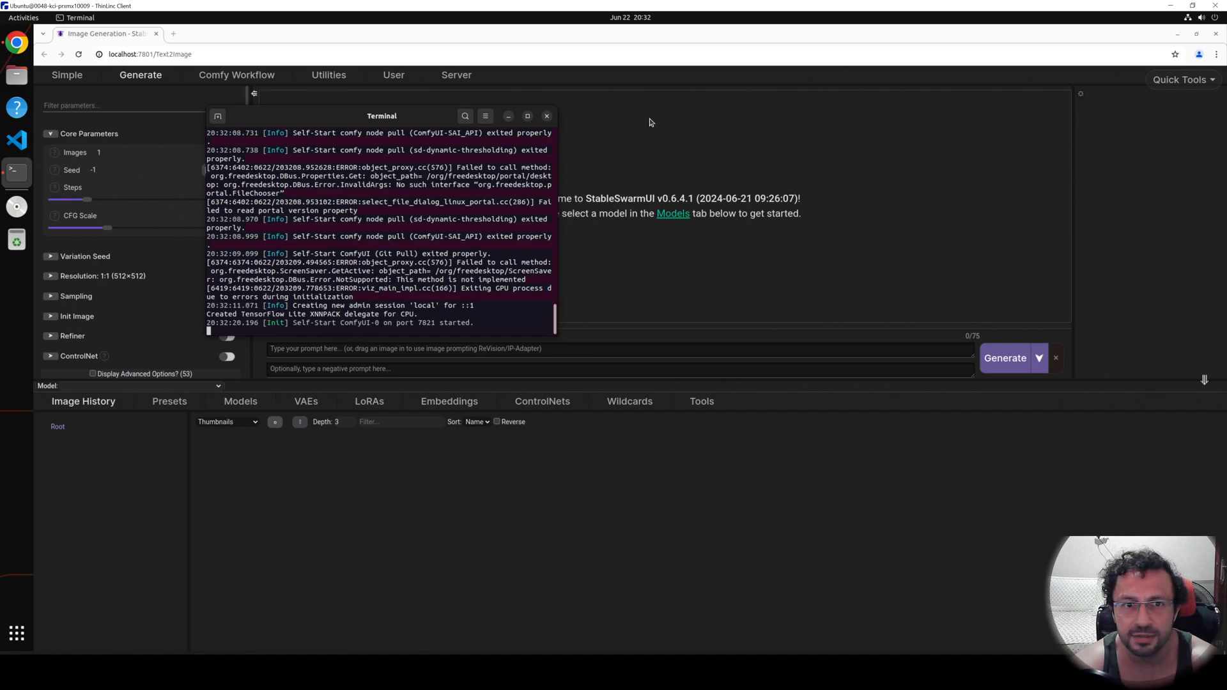
{"action": "key", "text": "alt+Tab"}
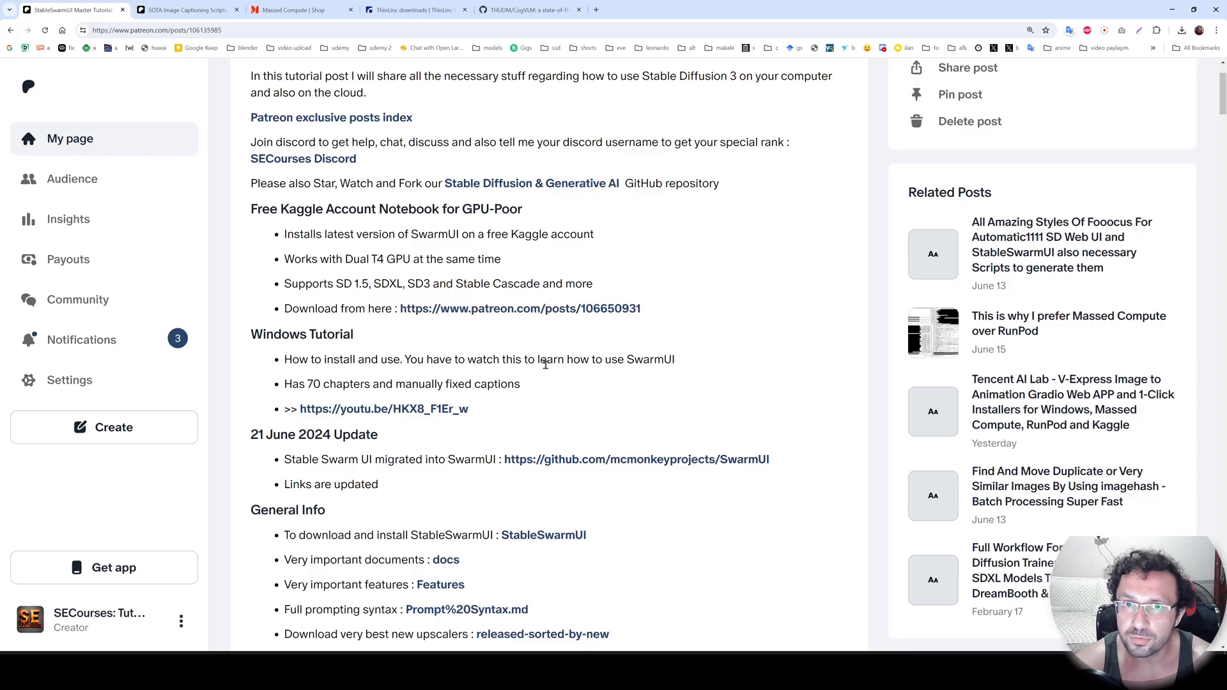
{"action": "scroll", "coordinate": [545, 364], "scroll_direction": "down", "scroll_amount": 1}
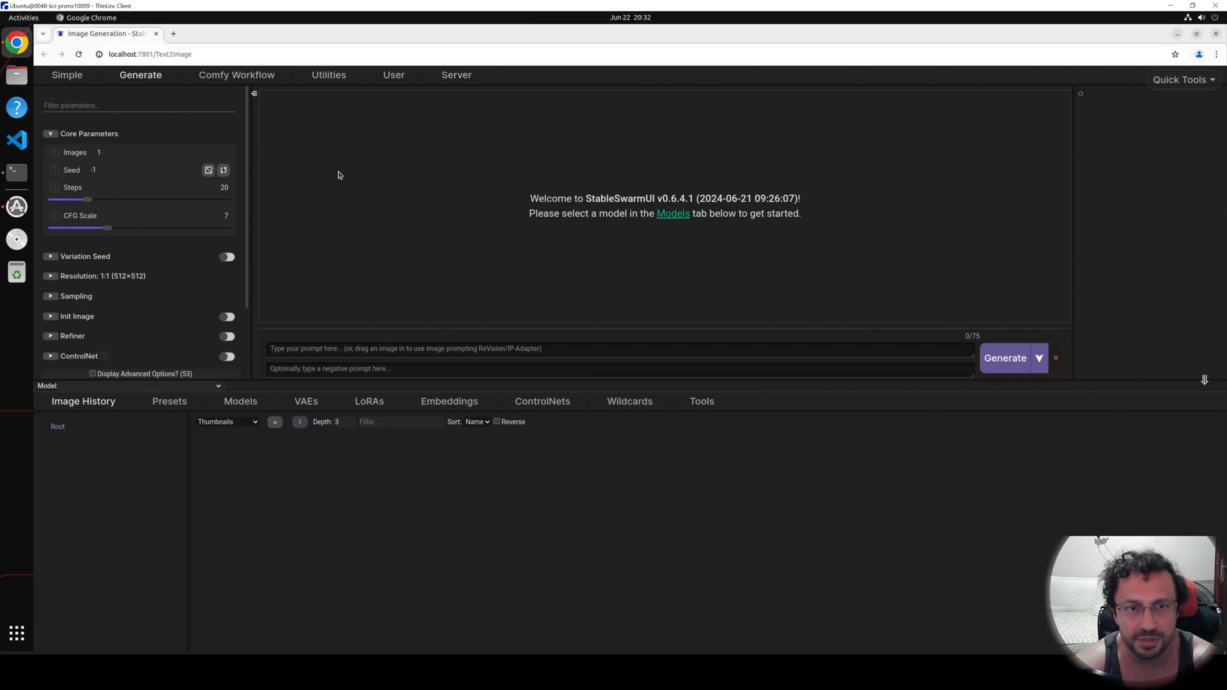
Open the StableSwarmUI server's backend settings and enlarge the page for readability.
{"action": "left_click", "coordinate": [462, 75]}
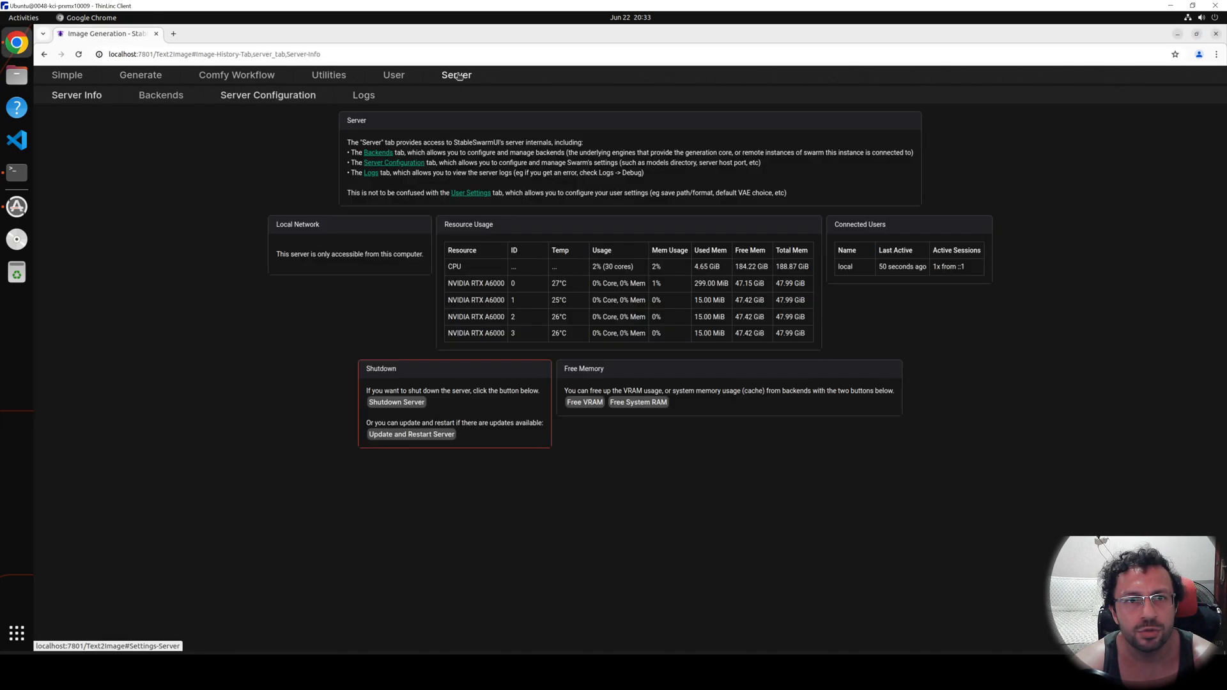
{"action": "left_click", "coordinate": [172, 97]}
{"action": "key", "text": "ctrl+plus"}
{"action": "key", "text": "ctrl+plus"}
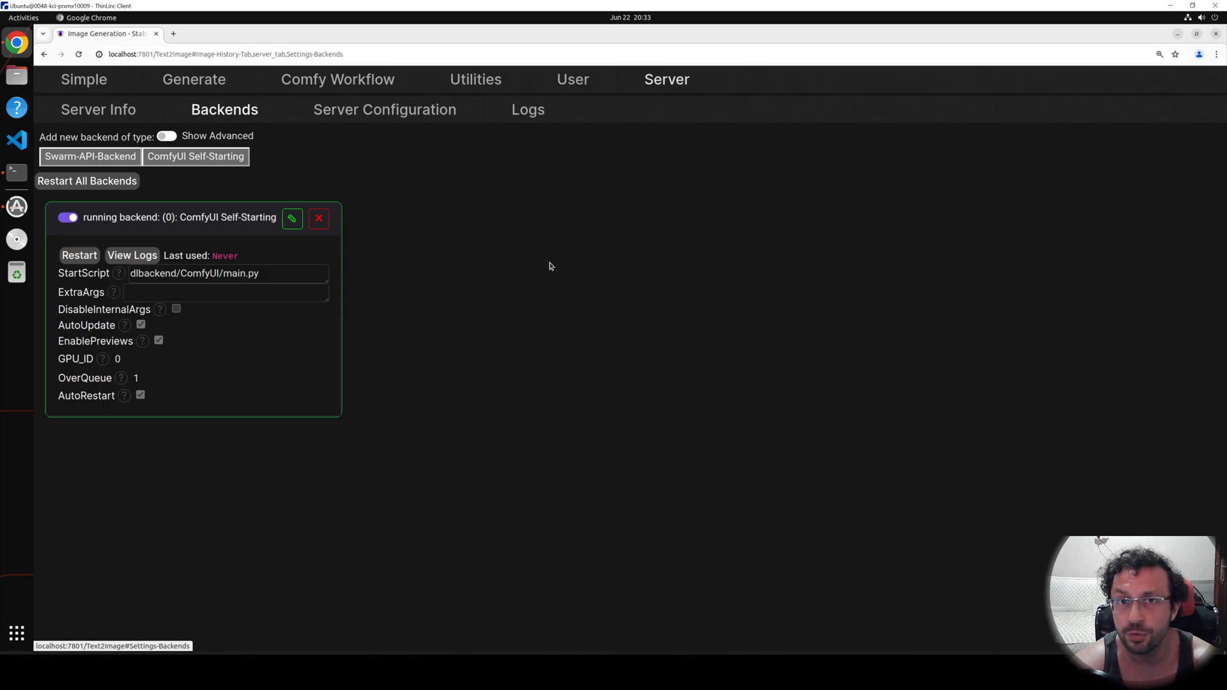
Inspect the NVIDIA GPUs with a monitoring command in a new, enlarged terminal window, then return to the backend settings.
{"action": "right_click", "coordinate": [19, 174]}
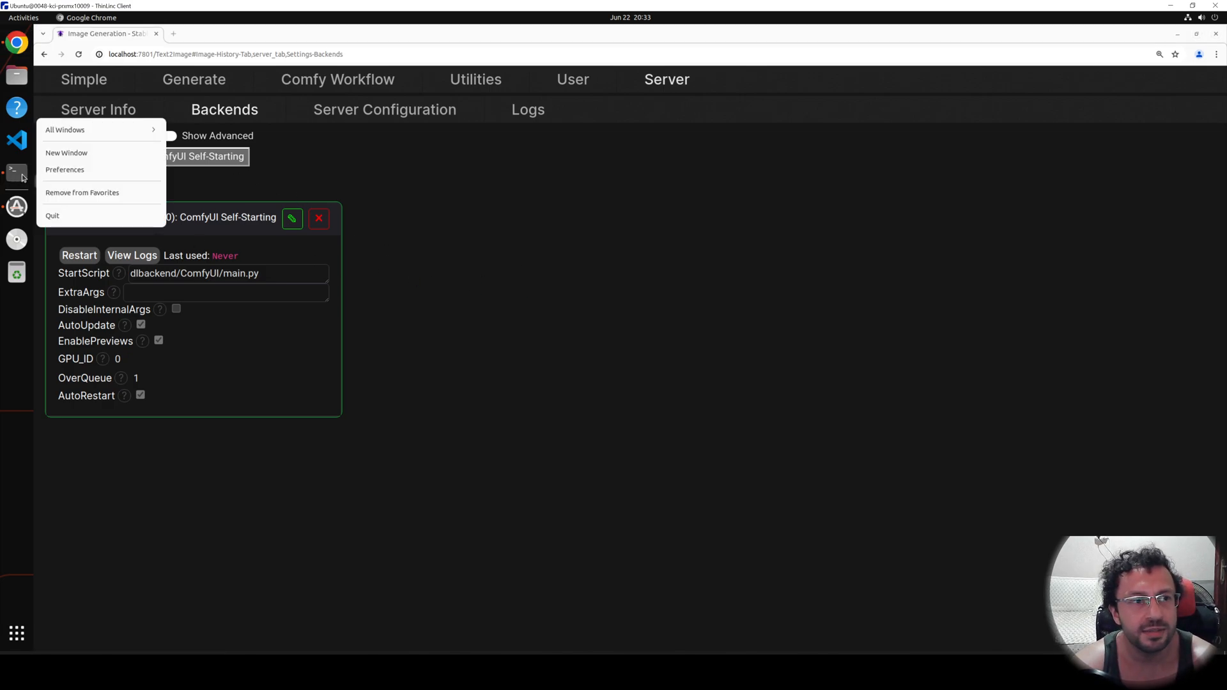
{"action": "left_click", "coordinate": [67, 153]}
{"action": "type", "text": "nvi"}
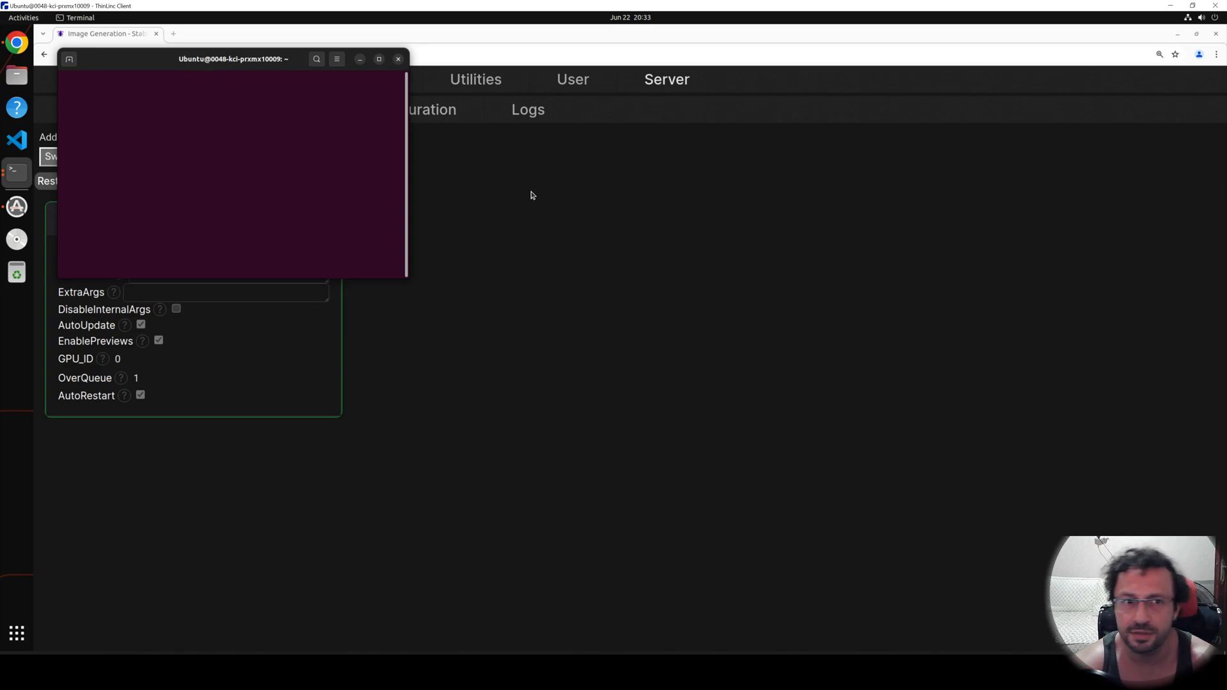
{"action": "left_click_drag", "start_coordinate": [410, 281], "coordinate": [690, 457]}
{"action": "left_click", "coordinate": [106, 193]}
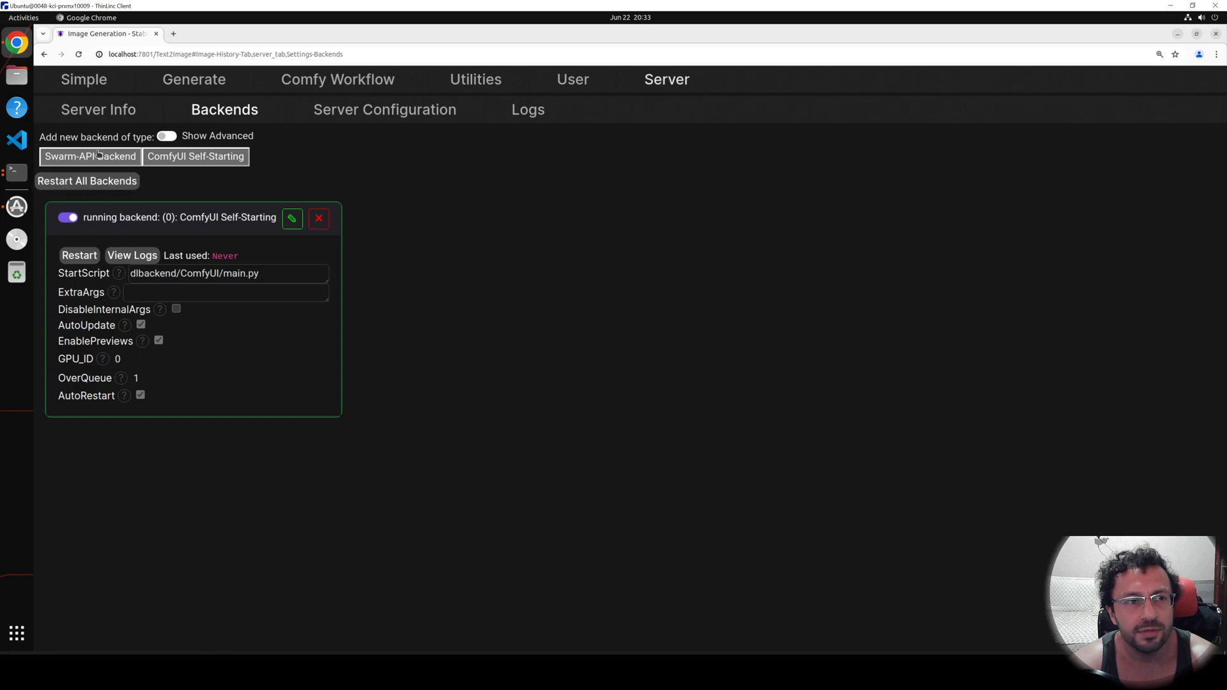
Add three new backends of type ComfyUI Self-Starting to the server and confirm each addition.
{"action": "left_click", "coordinate": [207, 159]}
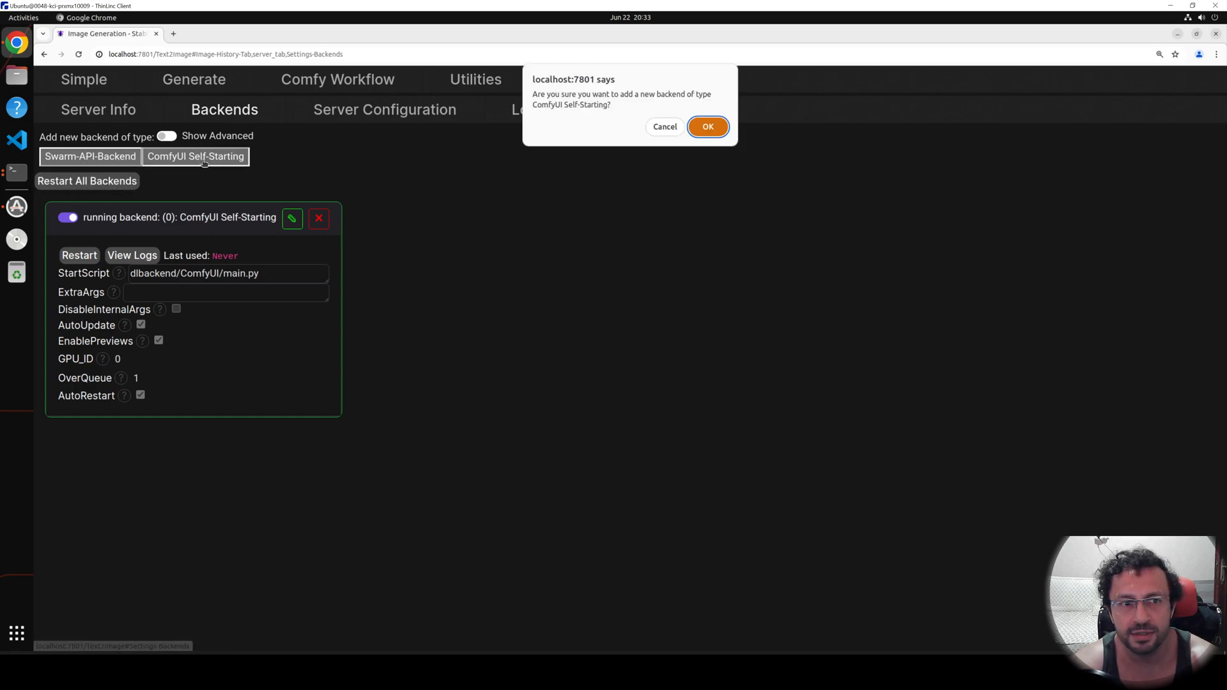
{"action": "left_click", "coordinate": [714, 129]}
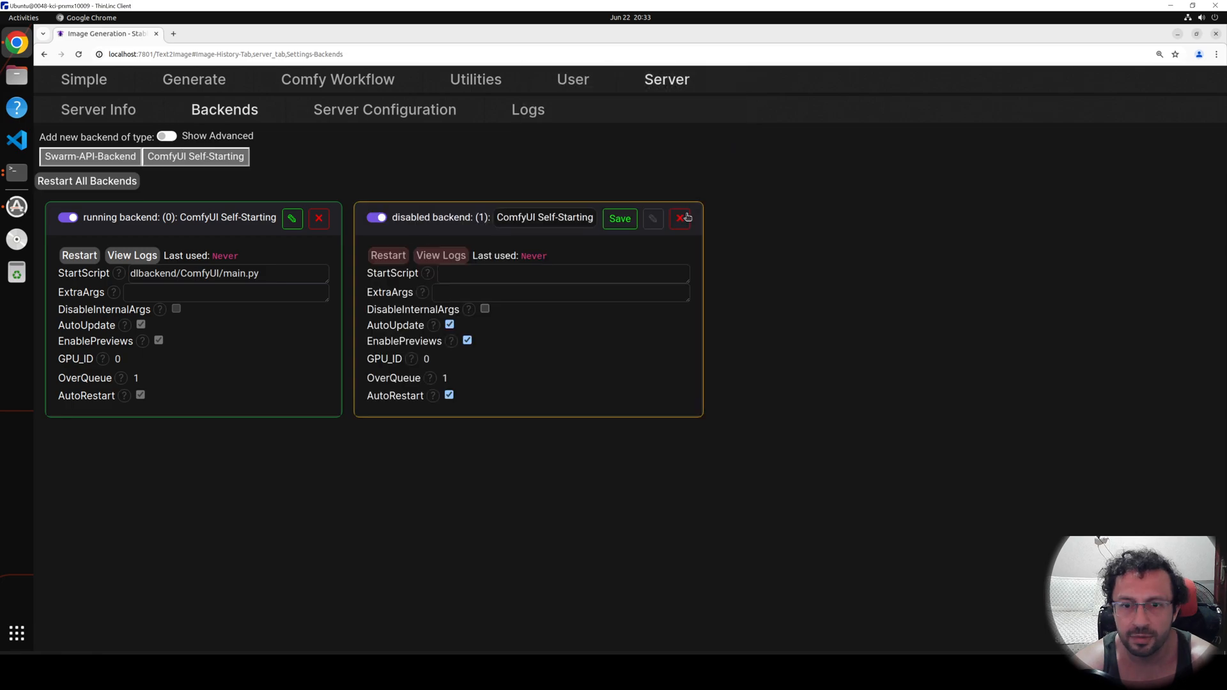
{"action": "left_click", "coordinate": [202, 159]}
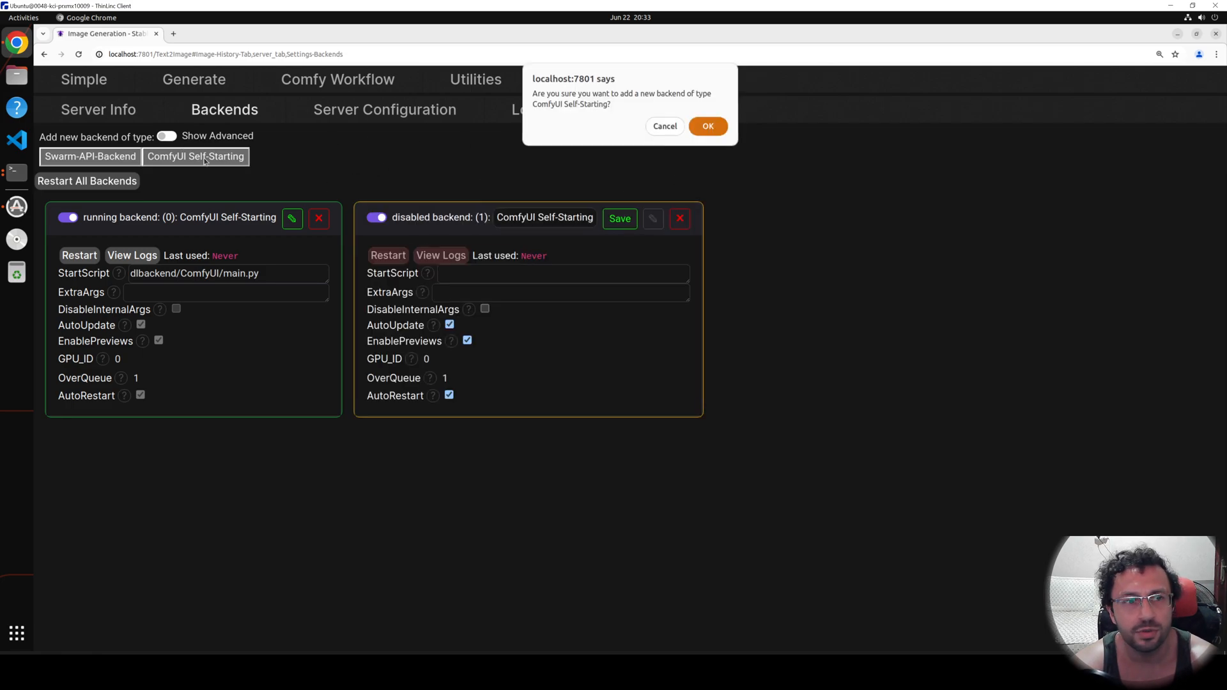
{"action": "left_click", "coordinate": [709, 128]}
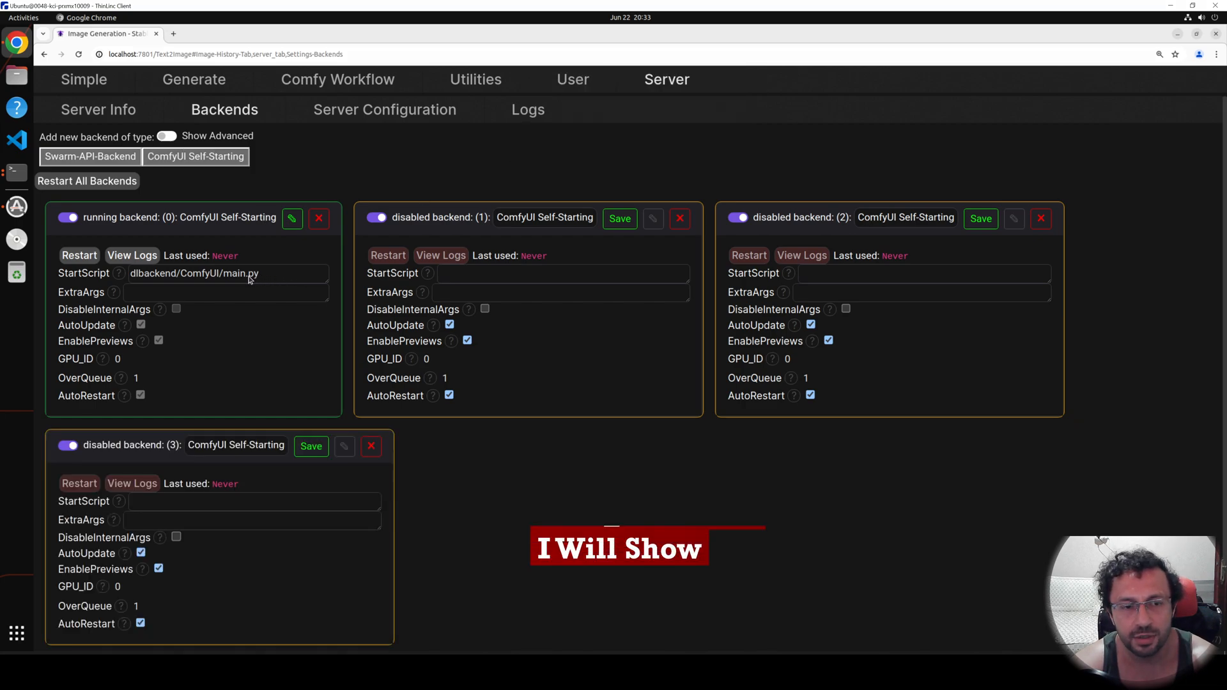
Copy the start script dlbackend/ComfyUI/main.py from backend 0 into backends 1, 2 and 3, saving each one.
{"action": "left_click_drag", "start_coordinate": [269, 277], "coordinate": [128, 280]}
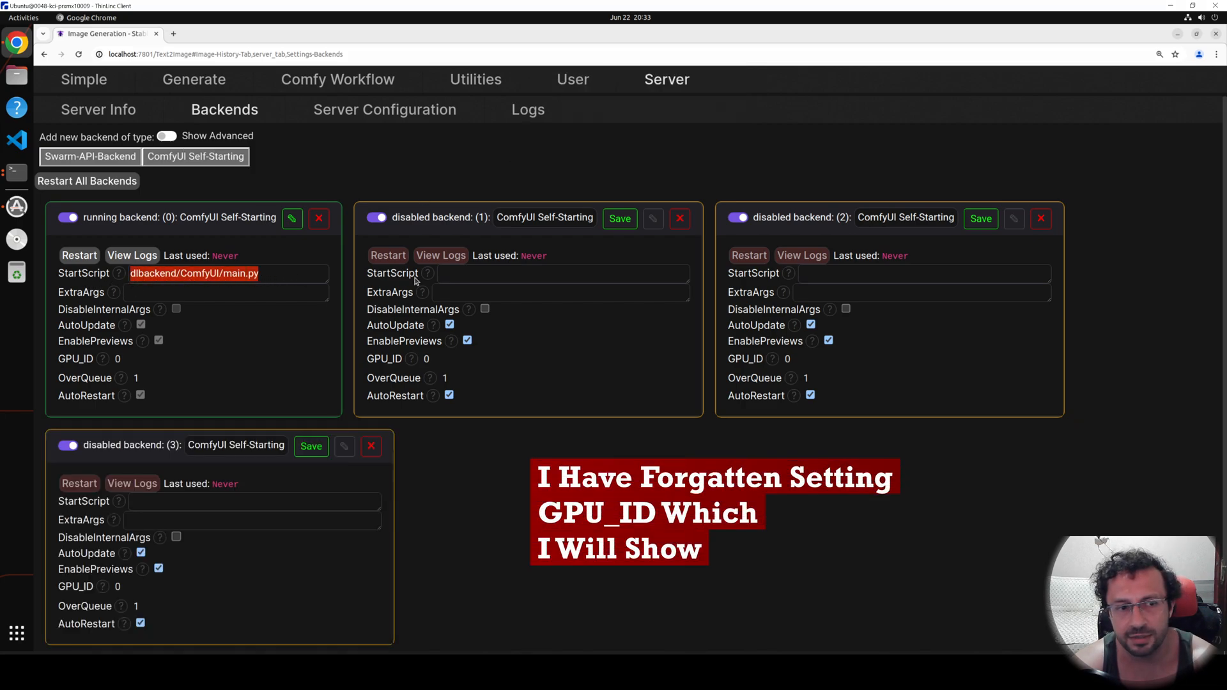
{"action": "left_click", "coordinate": [505, 278]}
{"action": "key", "text": "ctrl+v"}
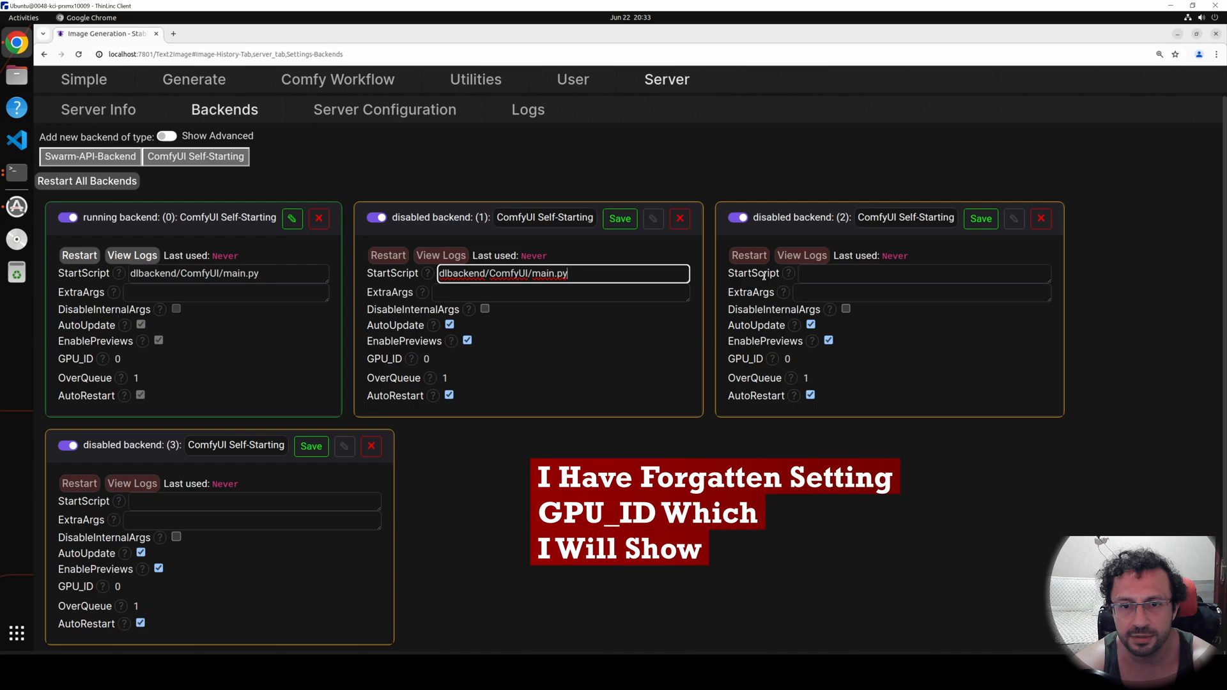
{"action": "left_click", "coordinate": [630, 225]}
{"action": "left_click", "coordinate": [825, 274]}
{"action": "key", "text": "ctrl+v"}
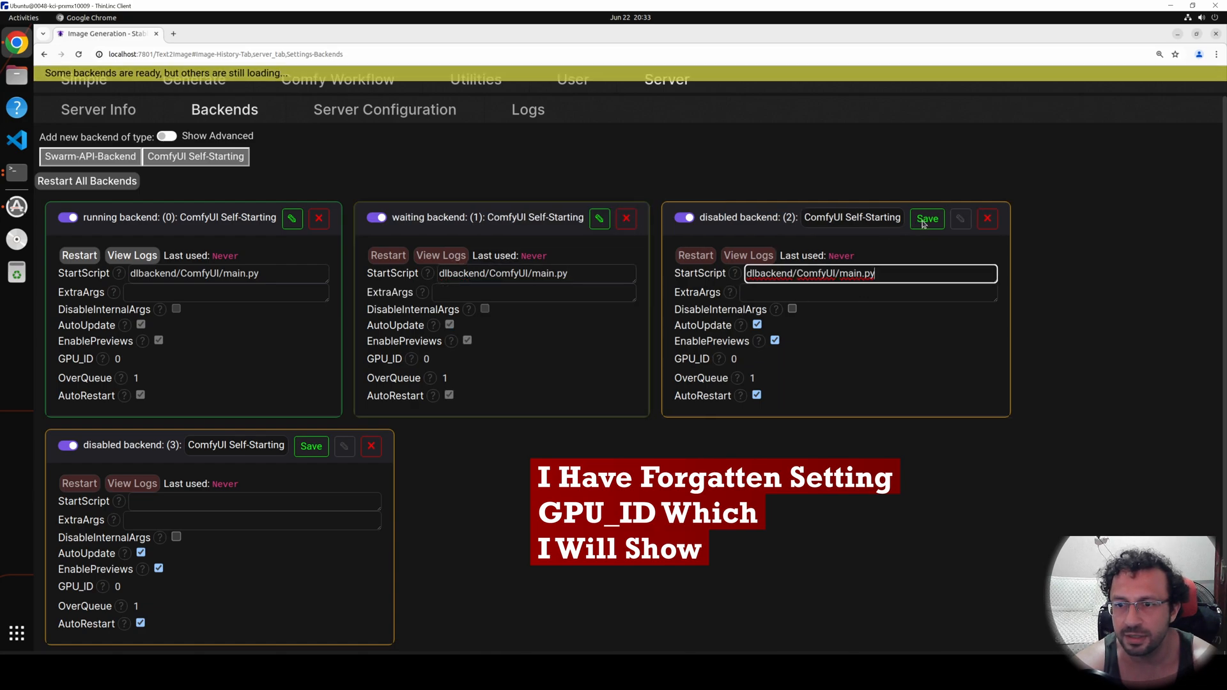
{"action": "left_click", "coordinate": [923, 221]}
{"action": "left_click", "coordinate": [281, 502]}
{"action": "key", "text": "ctrl+v"}
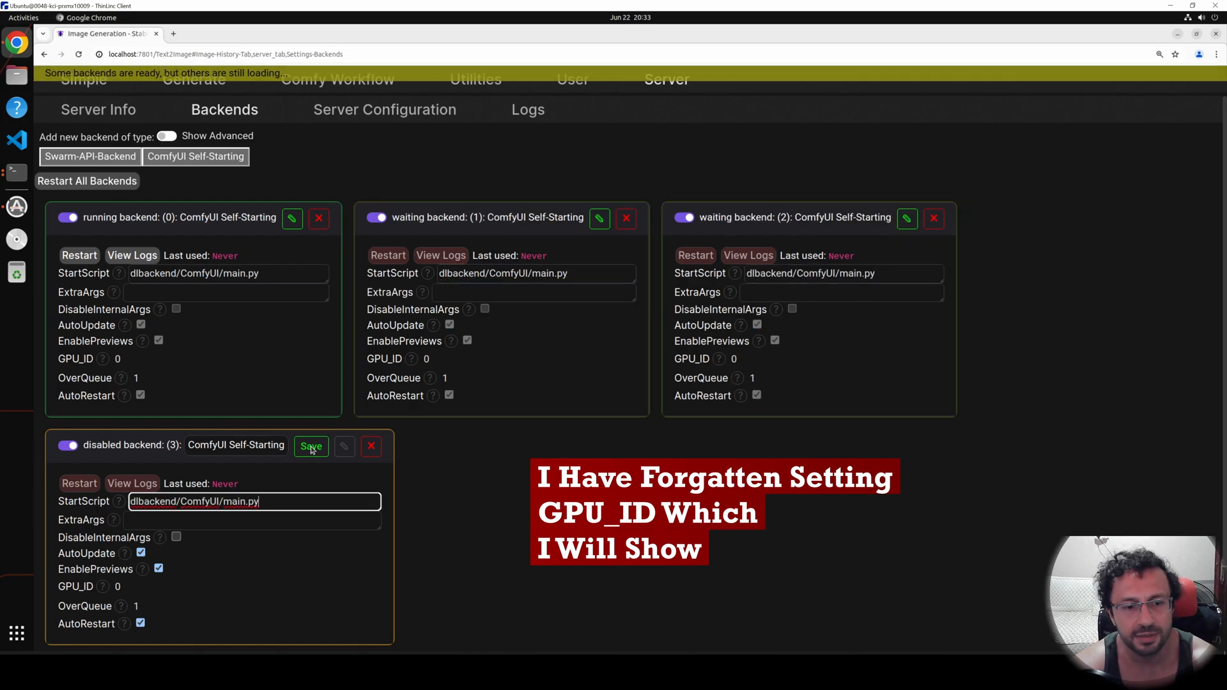
{"action": "left_click", "coordinate": [311, 446]}
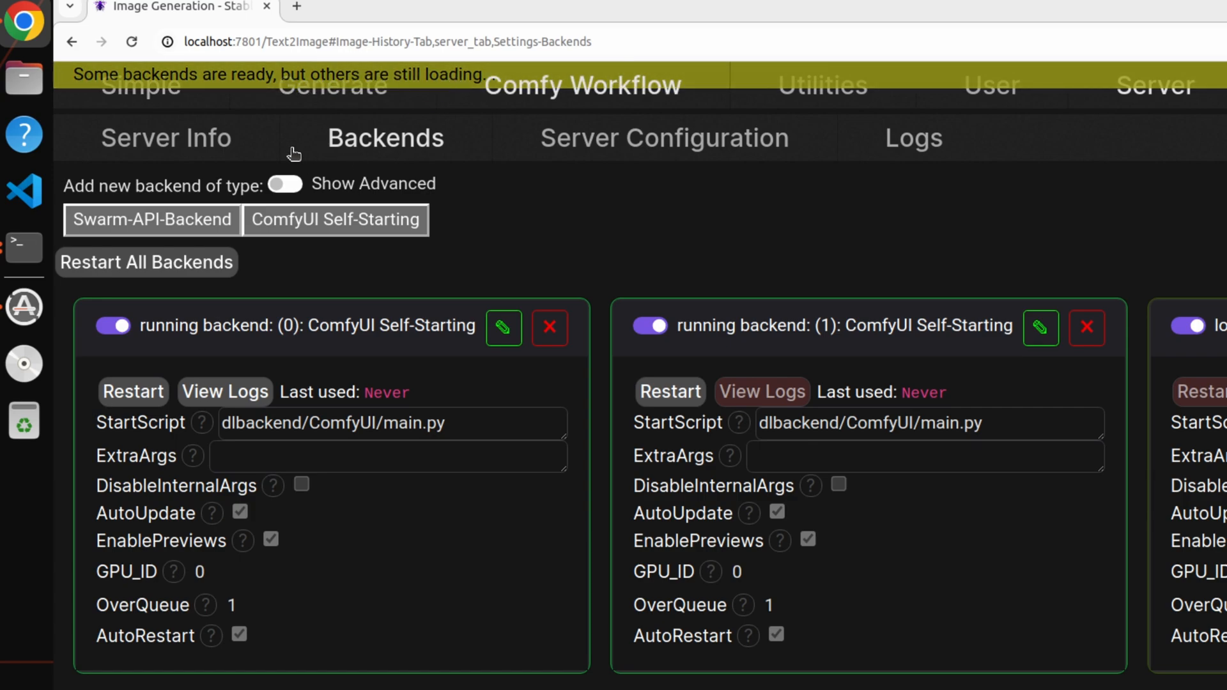
Browse the available models on the Generate page and select Stable Diffusion 3 - Medium as the generation model.
{"action": "left_click", "coordinate": [324, 106]}
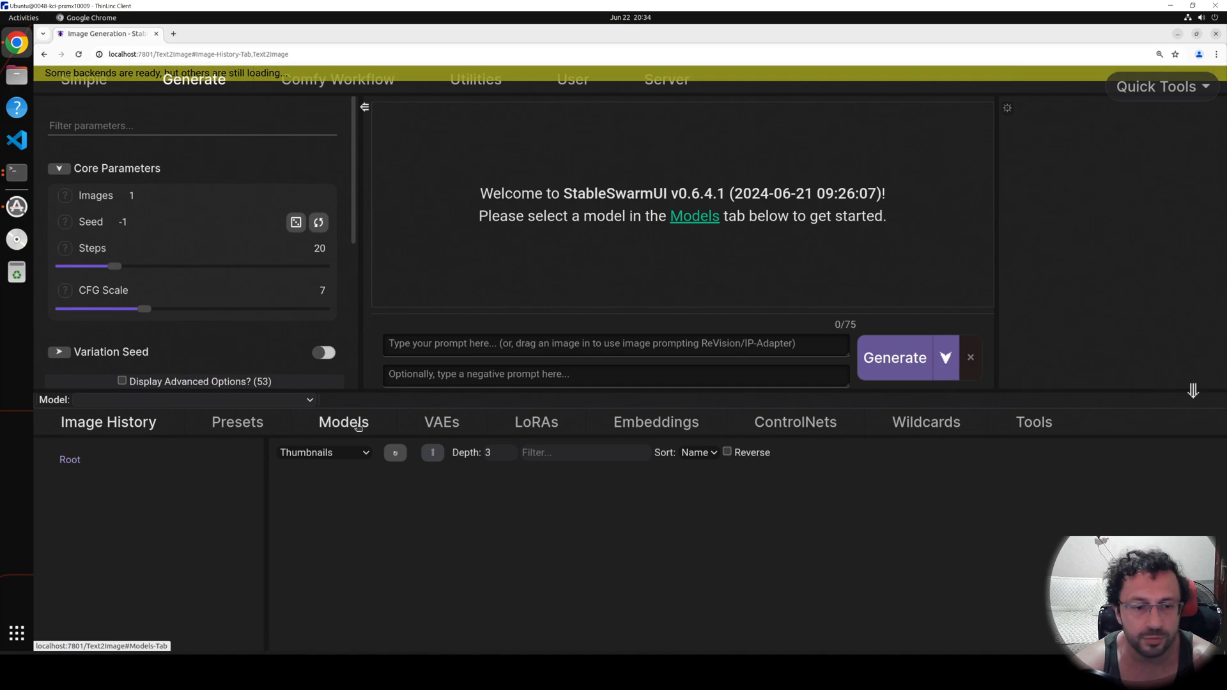
{"action": "left_click", "coordinate": [348, 425]}
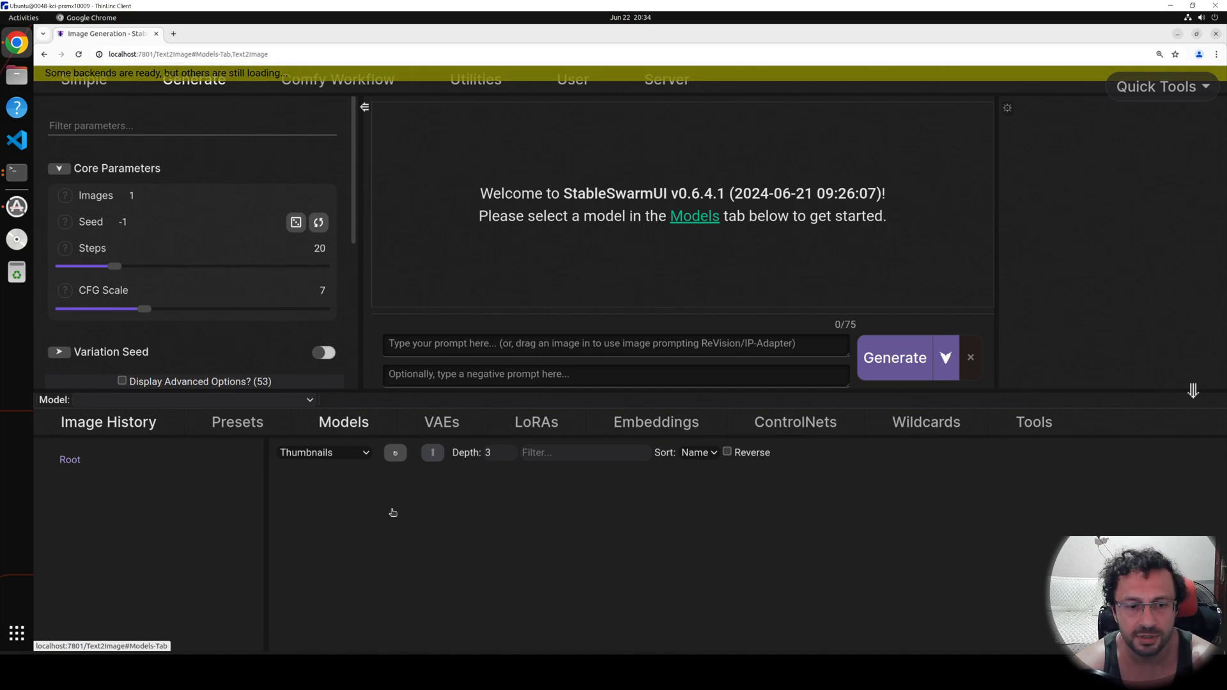
{"action": "scroll", "coordinate": [503, 552], "scroll_direction": "up", "scroll_amount": 2}
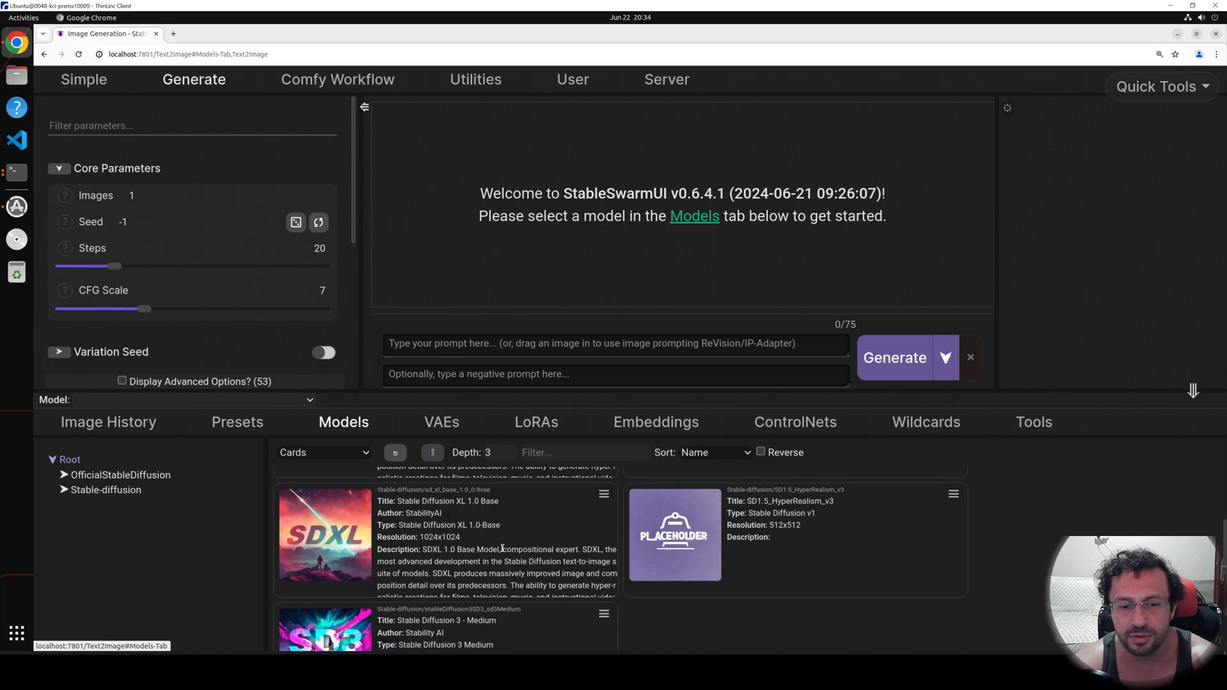
{"action": "scroll", "coordinate": [489, 543], "scroll_direction": "up", "scroll_amount": 2}
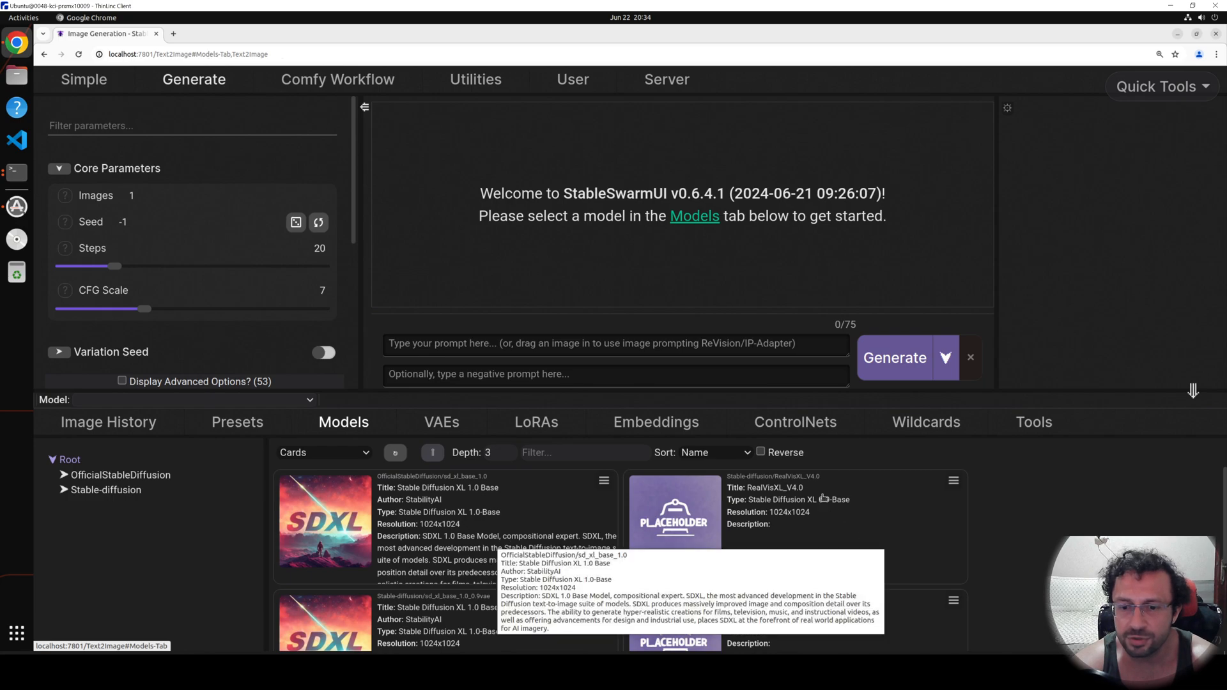
{"action": "scroll", "coordinate": [822, 520], "scroll_direction": "down", "scroll_amount": 2}
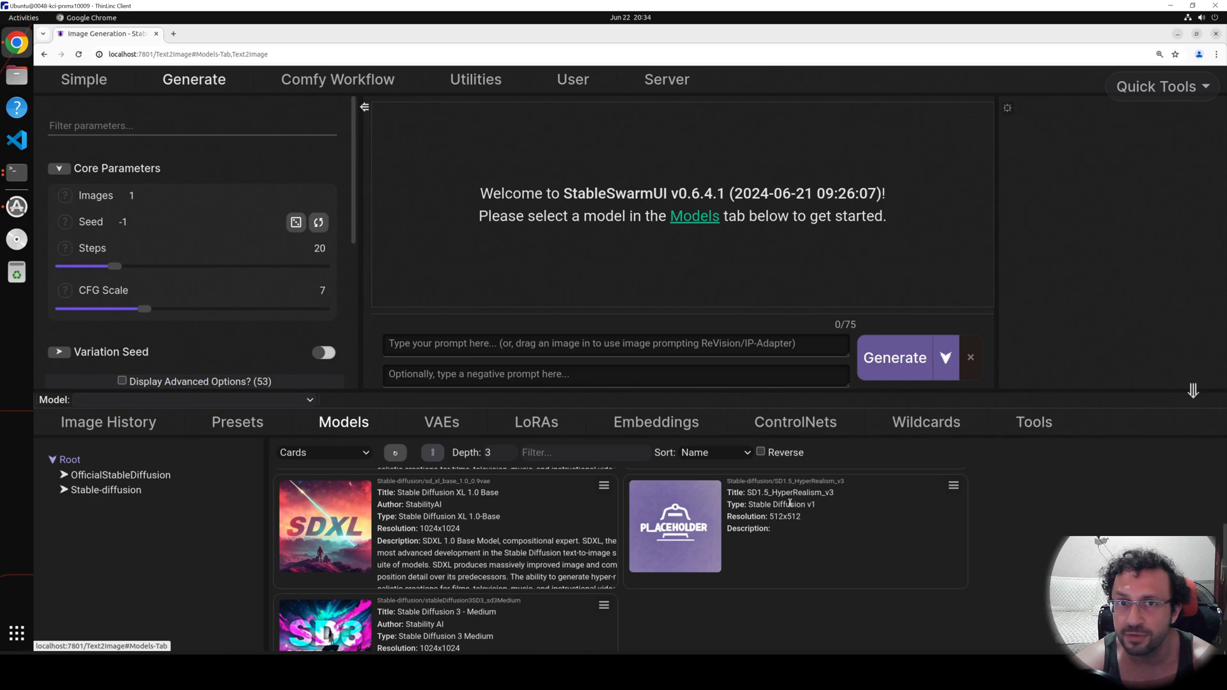
{"action": "scroll", "coordinate": [446, 568], "scroll_direction": "down", "scroll_amount": 1}
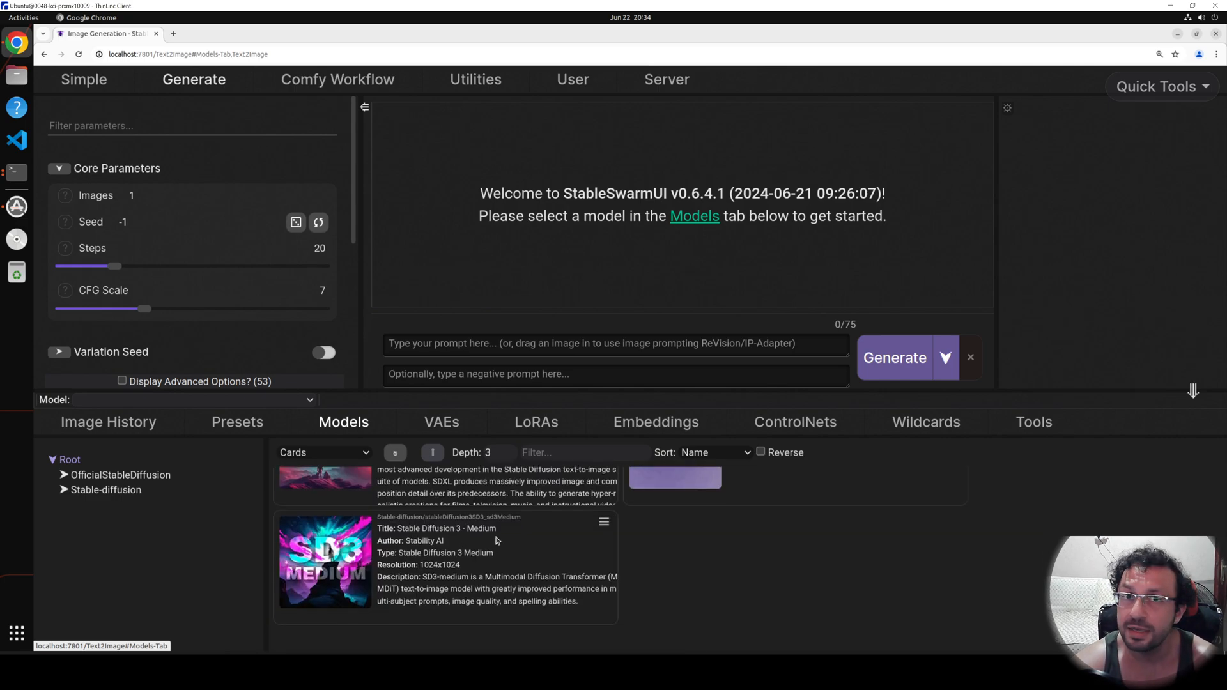
{"action": "left_click", "coordinate": [507, 586]}
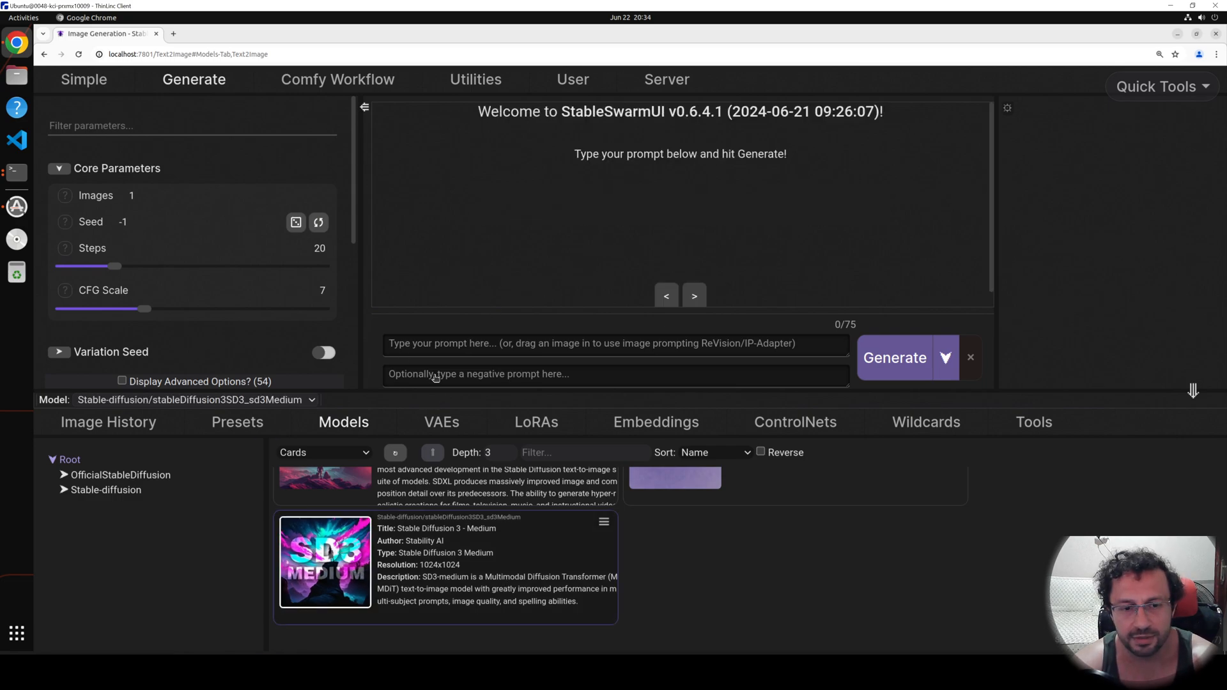
{"action": "scroll", "coordinate": [539, 525], "scroll_direction": "up", "scroll_amount": 2}
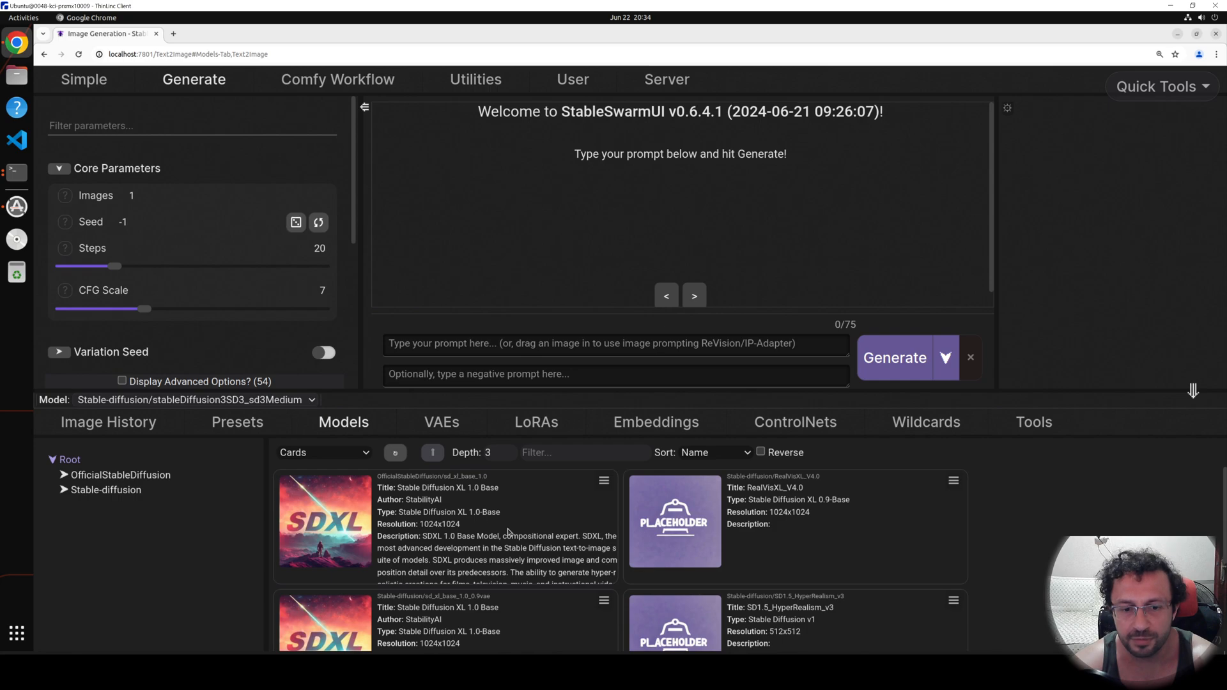
{"action": "scroll", "coordinate": [496, 532], "scroll_direction": "down", "scroll_amount": 1}
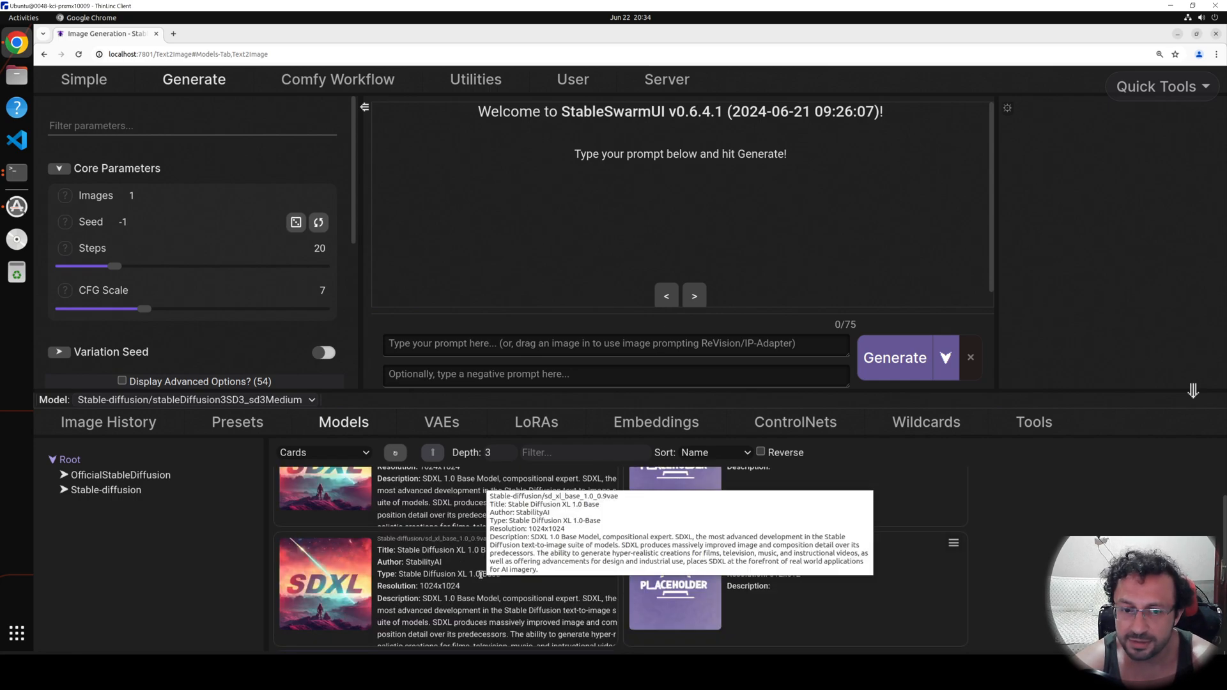
{"action": "scroll", "coordinate": [909, 609], "scroll_direction": "up", "scroll_amount": 1}
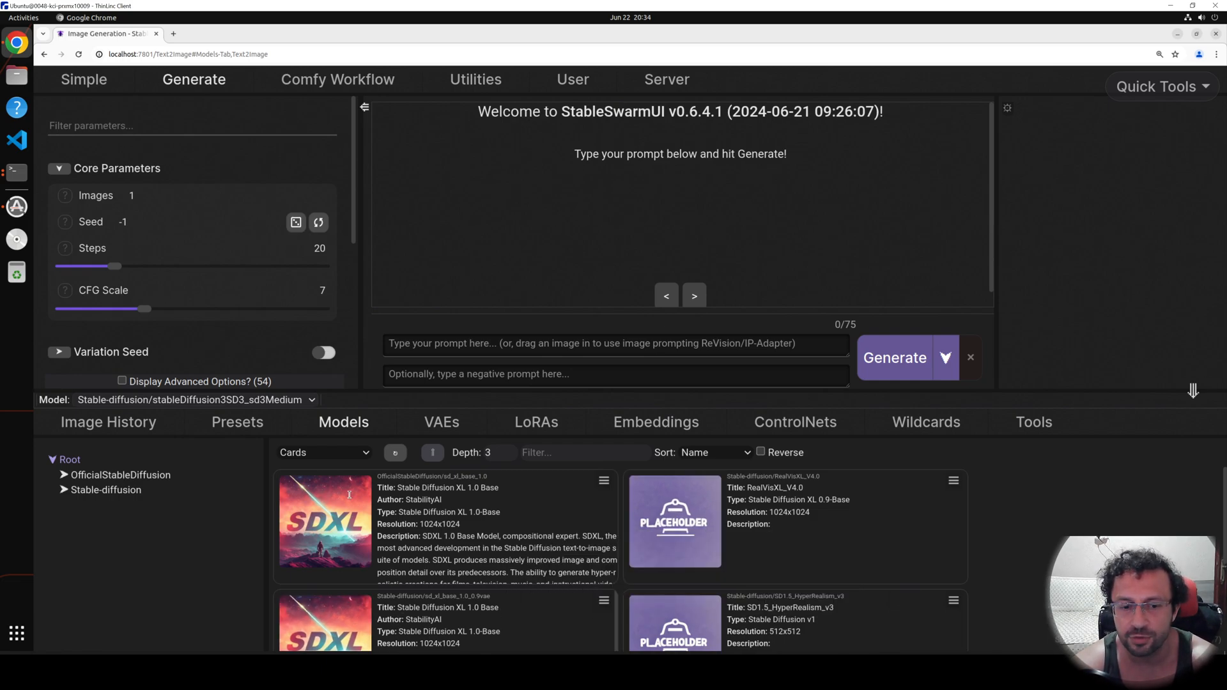
{"action": "scroll", "coordinate": [349, 498], "scroll_direction": "down", "scroll_amount": 3}
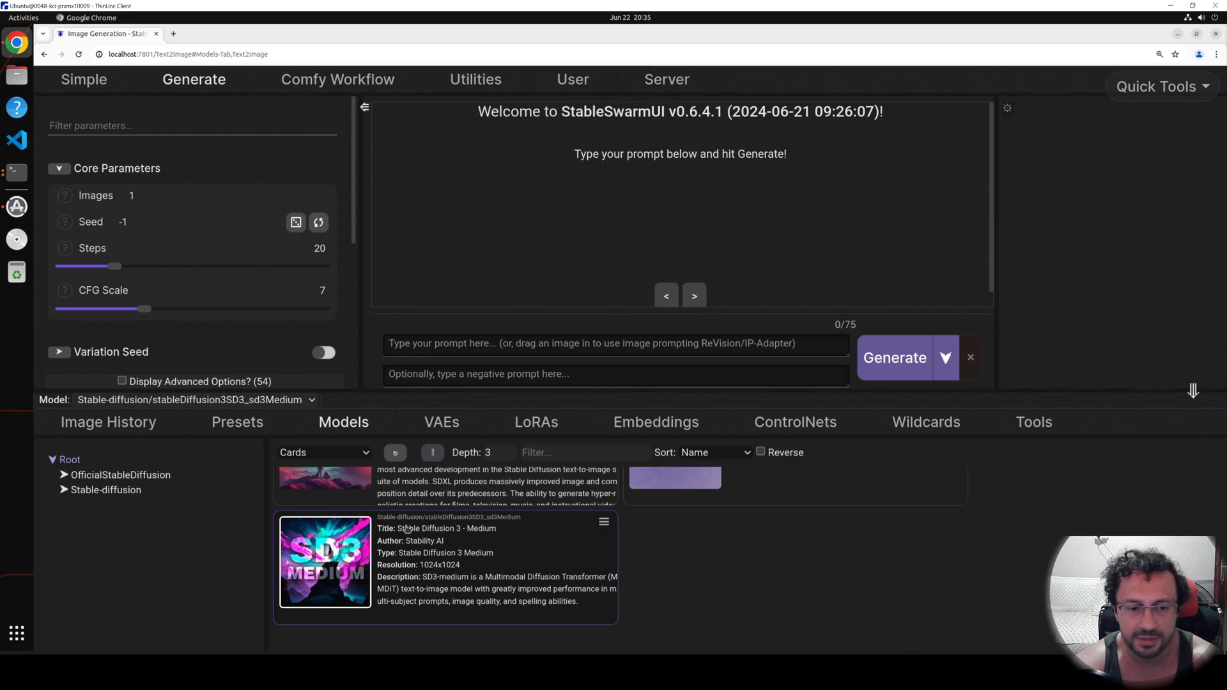
{"action": "scroll", "coordinate": [406, 528], "scroll_direction": "up", "scroll_amount": 3}
{"action": "left_click", "coordinate": [450, 349]}
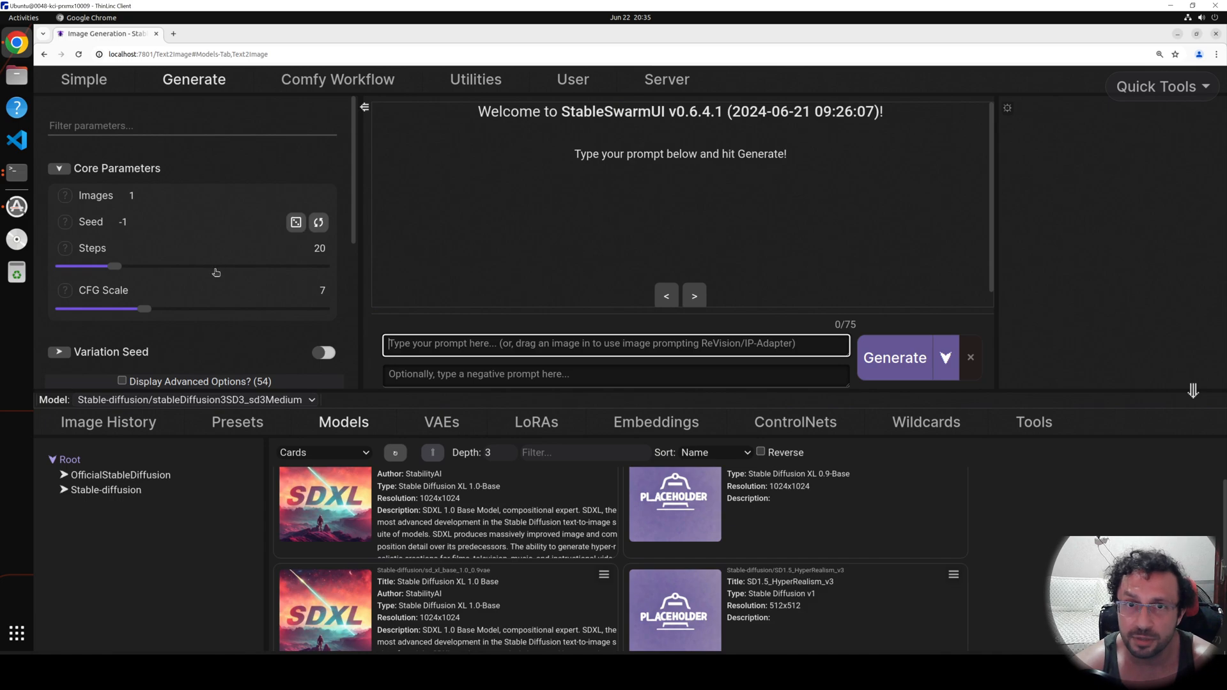
Enable the sampling overrides with sampler uni_pc, scheduler normal and SD3 TextEncs set to CLIP + T5.
{"action": "scroll", "coordinate": [216, 345], "scroll_direction": "down", "scroll_amount": 2}
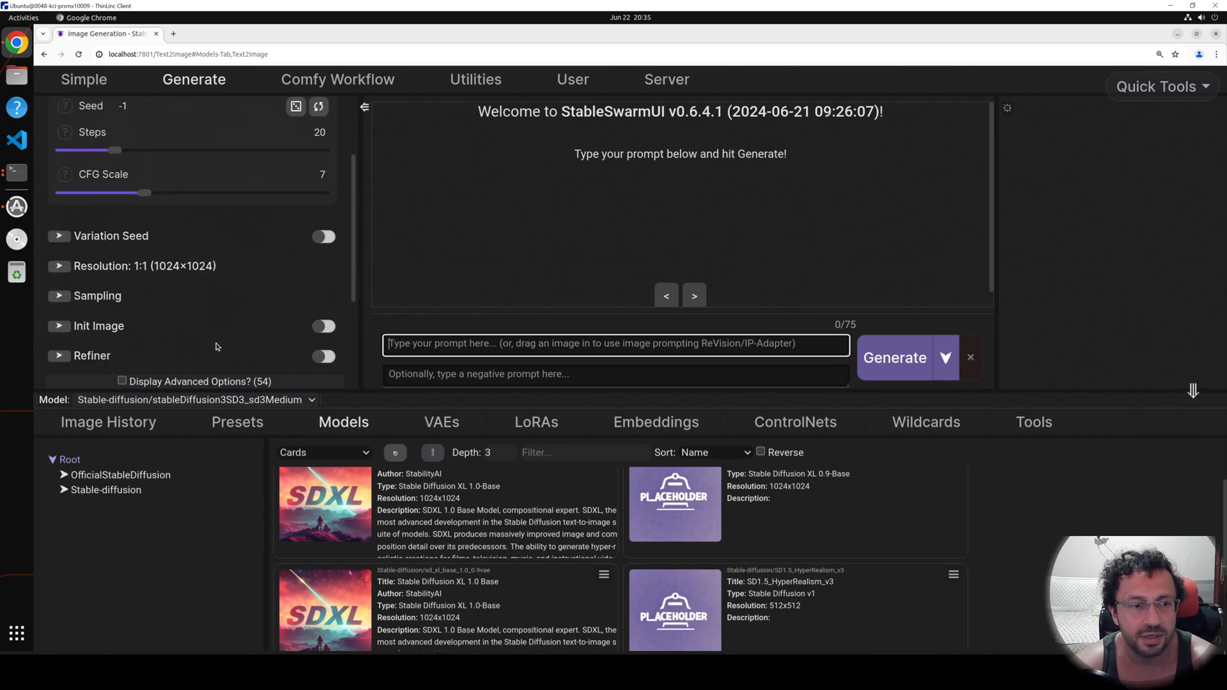
{"action": "scroll", "coordinate": [217, 339], "scroll_direction": "down", "scroll_amount": 1}
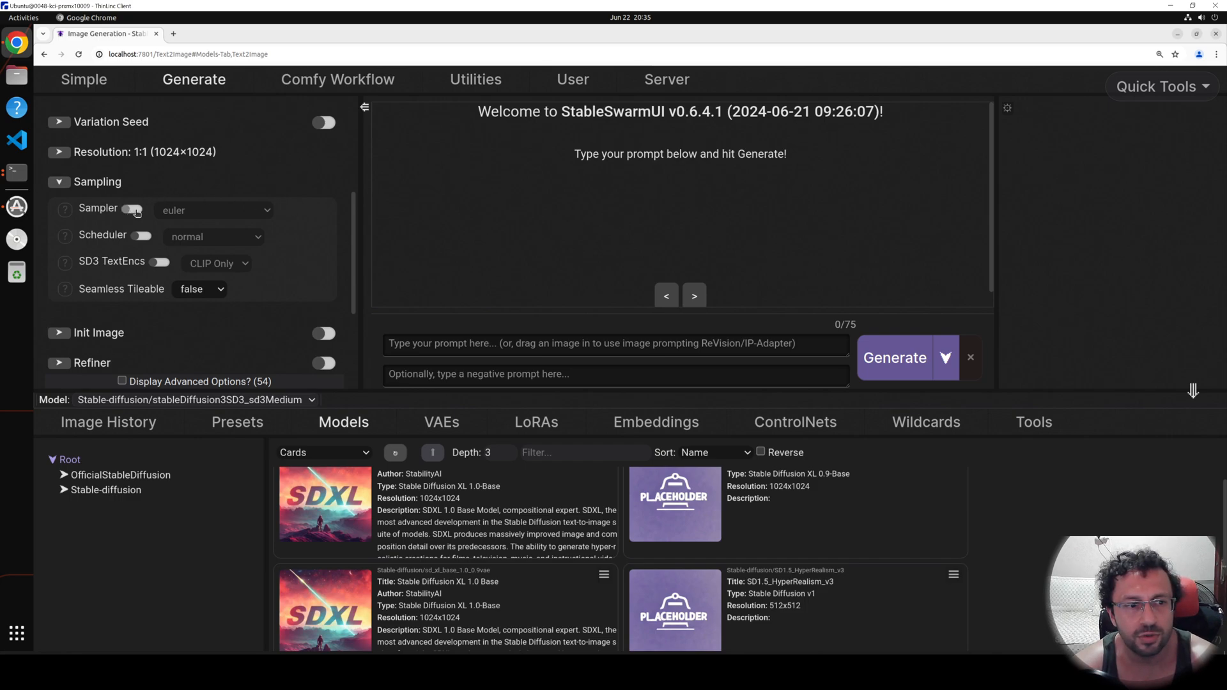
{"action": "left_click", "coordinate": [134, 211]}
{"action": "left_click", "coordinate": [212, 213]}
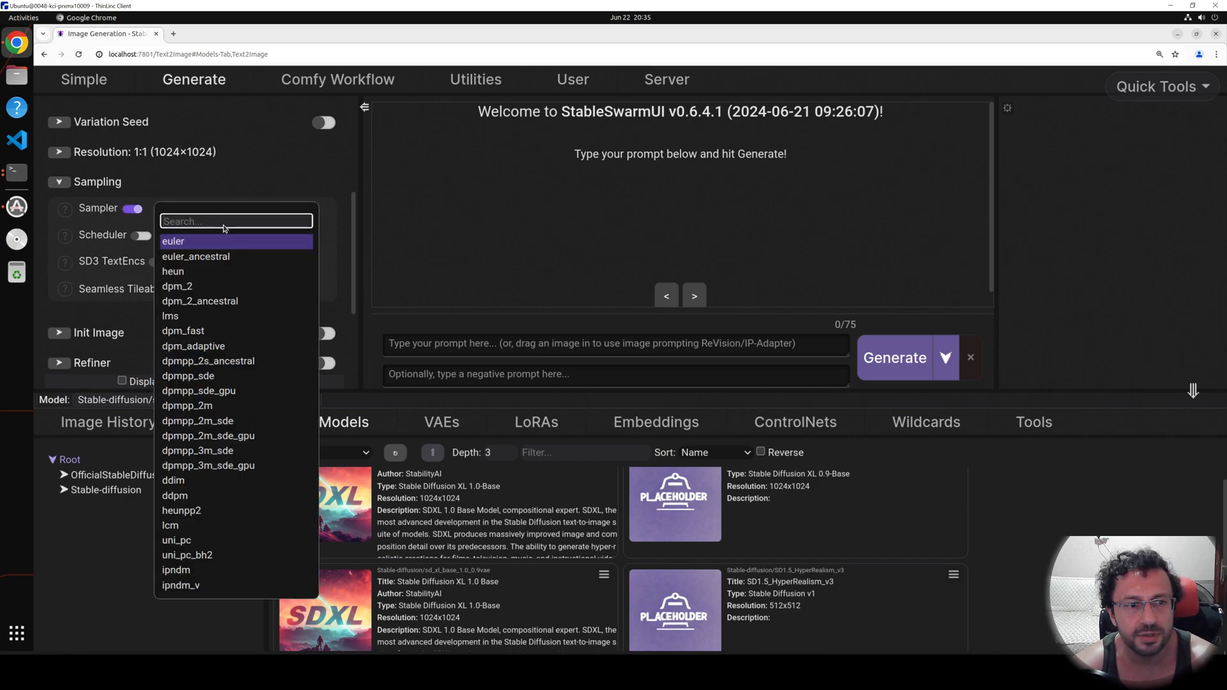
{"action": "type", "text": "un"}
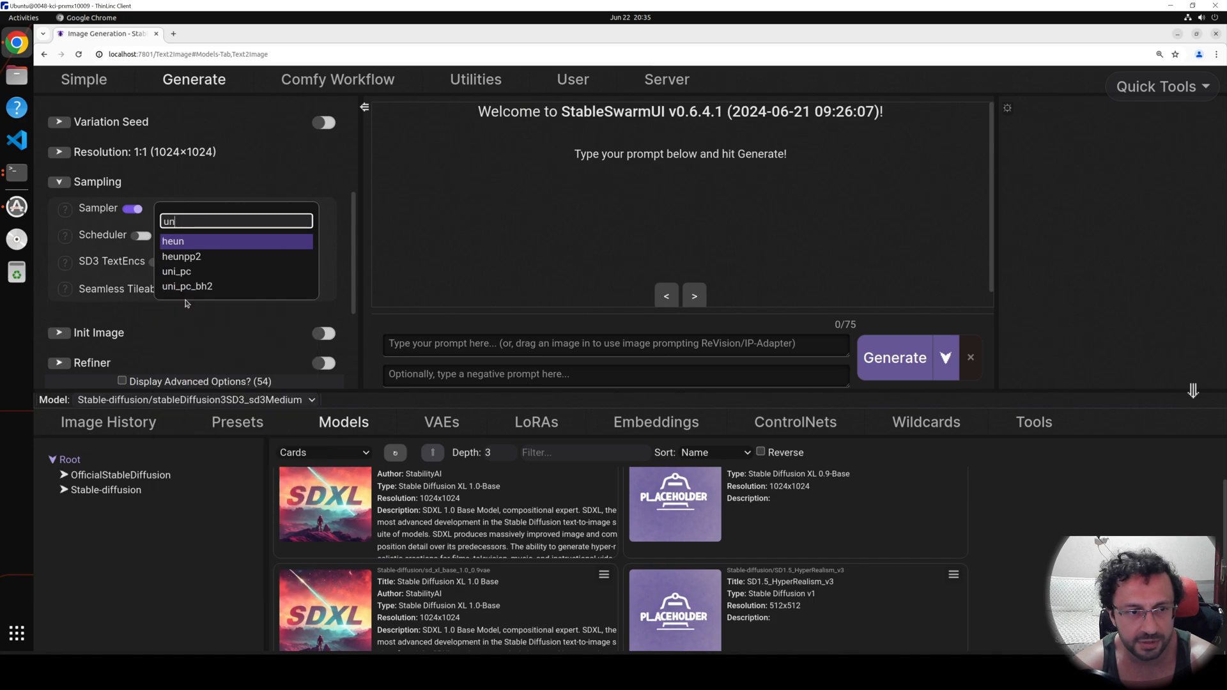
{"action": "left_click", "coordinate": [191, 273]}
{"action": "left_click", "coordinate": [141, 236]}
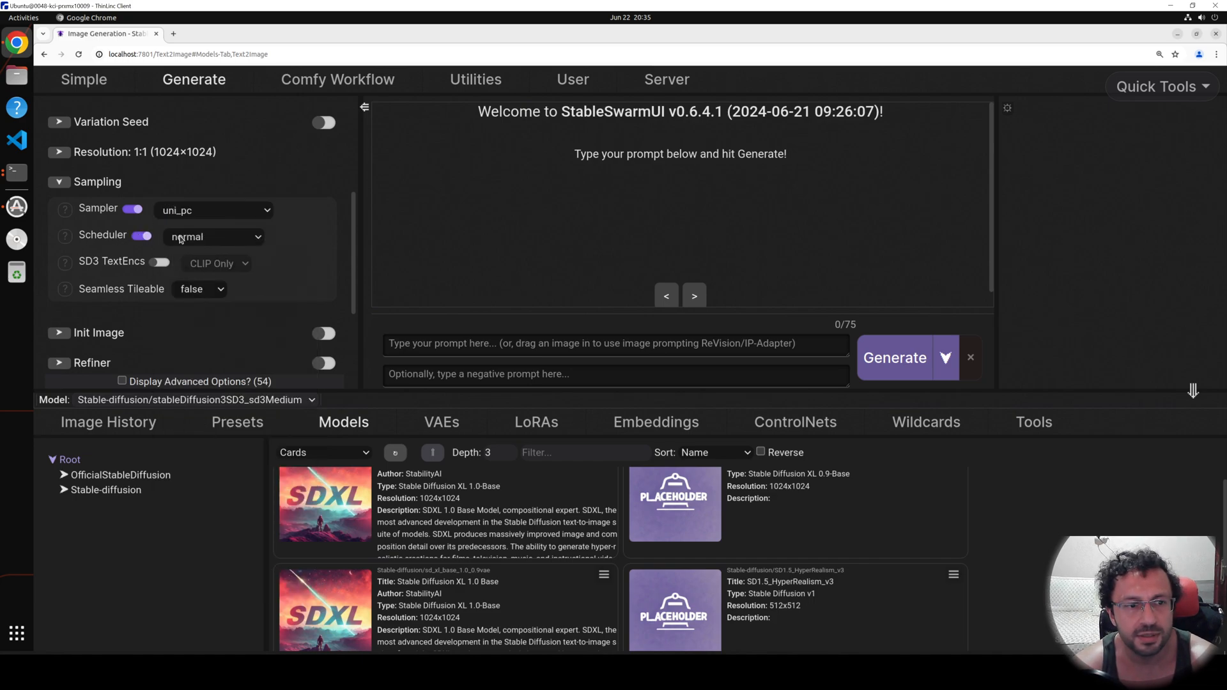
{"action": "left_click", "coordinate": [203, 268]}
{"action": "left_click", "coordinate": [203, 264]}
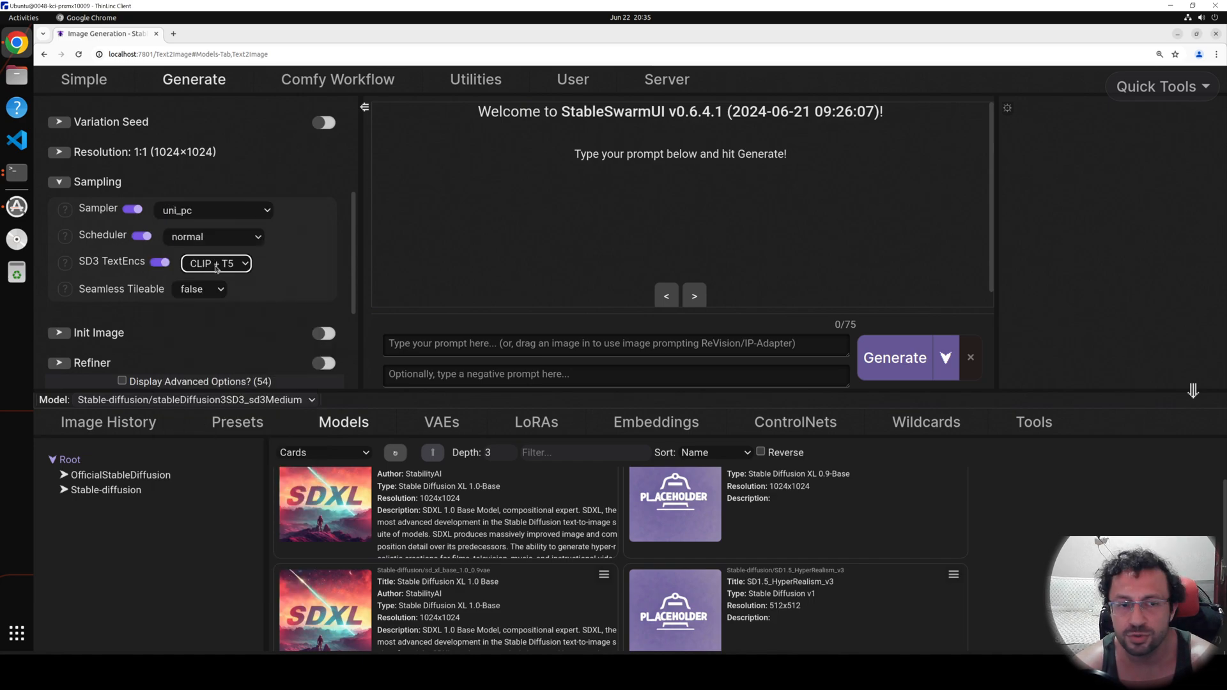
Enter the prompt "super amazing sports car" and start generating the image.
{"action": "left_click", "coordinate": [475, 341]}
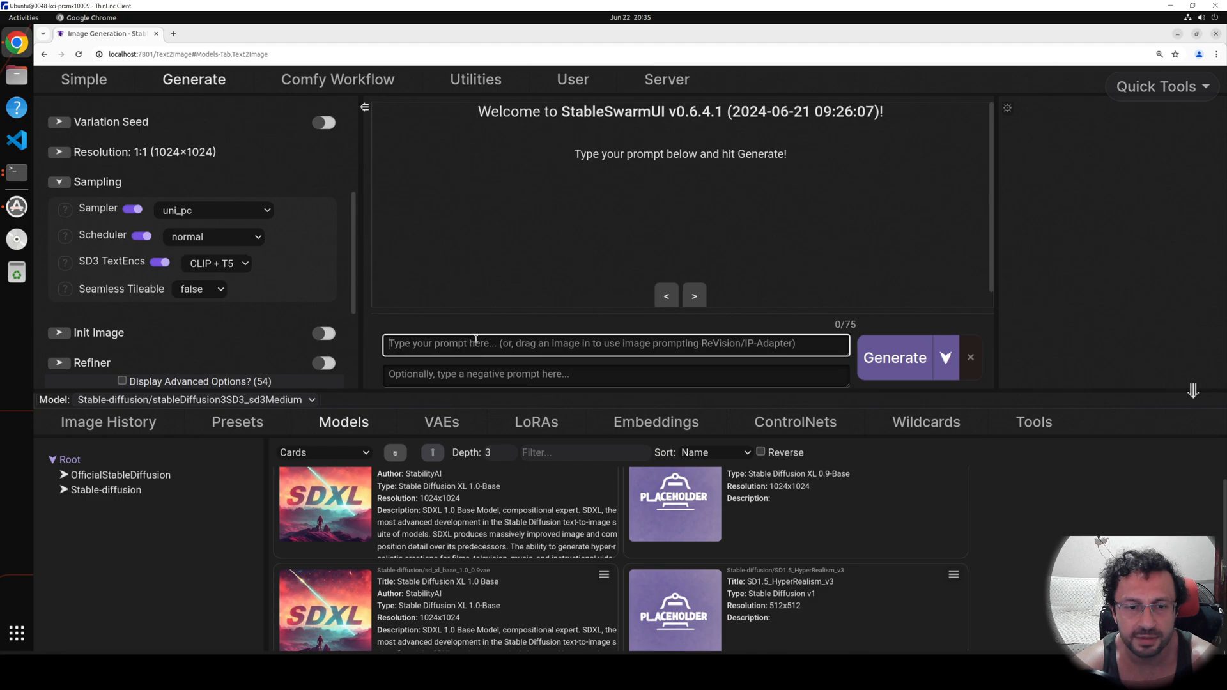
{"action": "type", "text": "super amazing"}
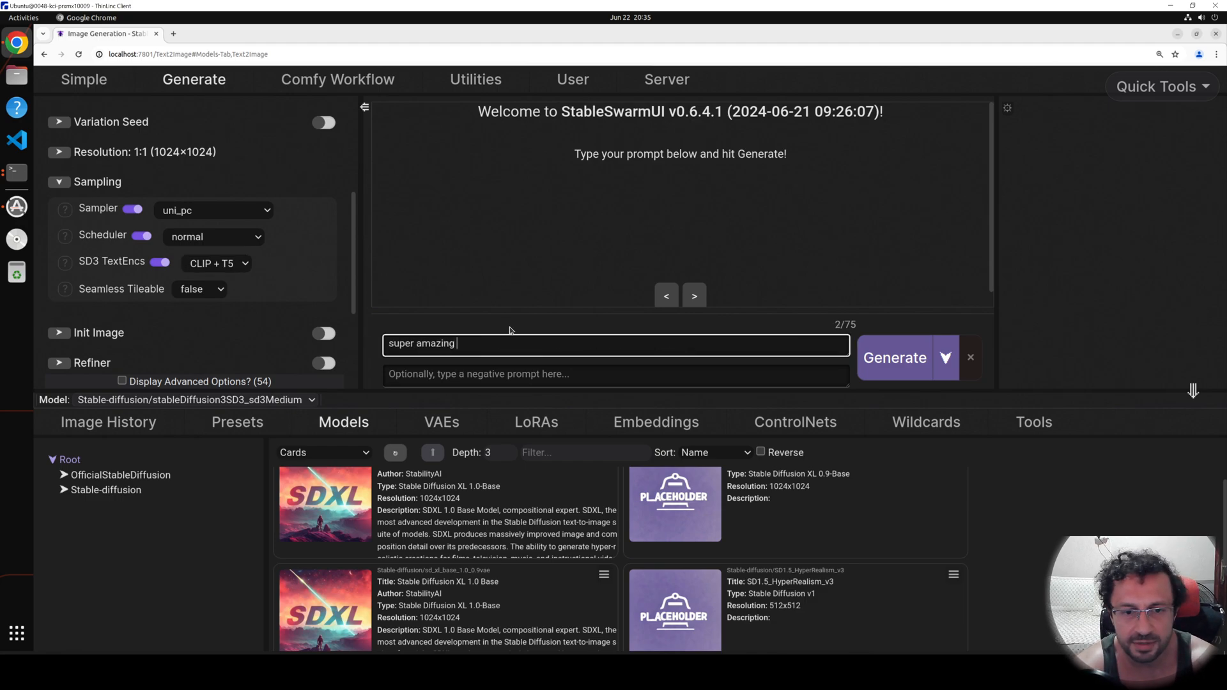
{"action": "type", "text": " sports car"}
{"action": "key", "text": "Return"}
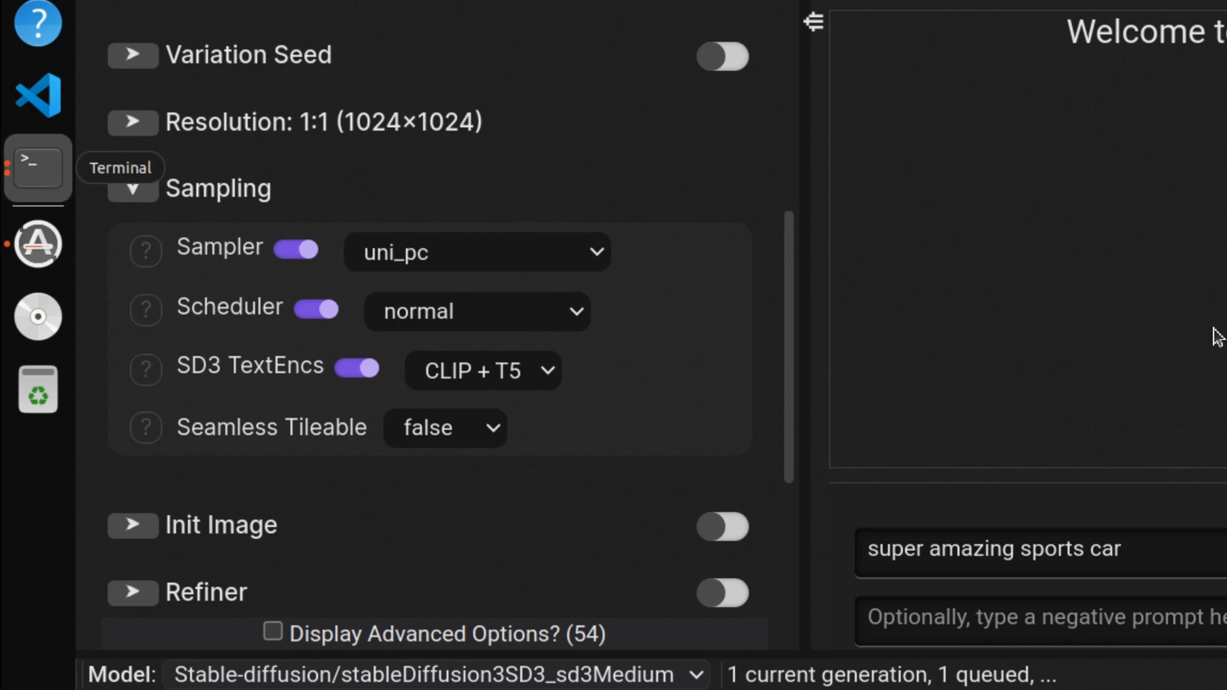
Examine the StableSwarmUI server log in an enlarged terminal window and the GPU monitor, and return to the generated image in the browser.
{"action": "left_click", "coordinate": [38, 167]}
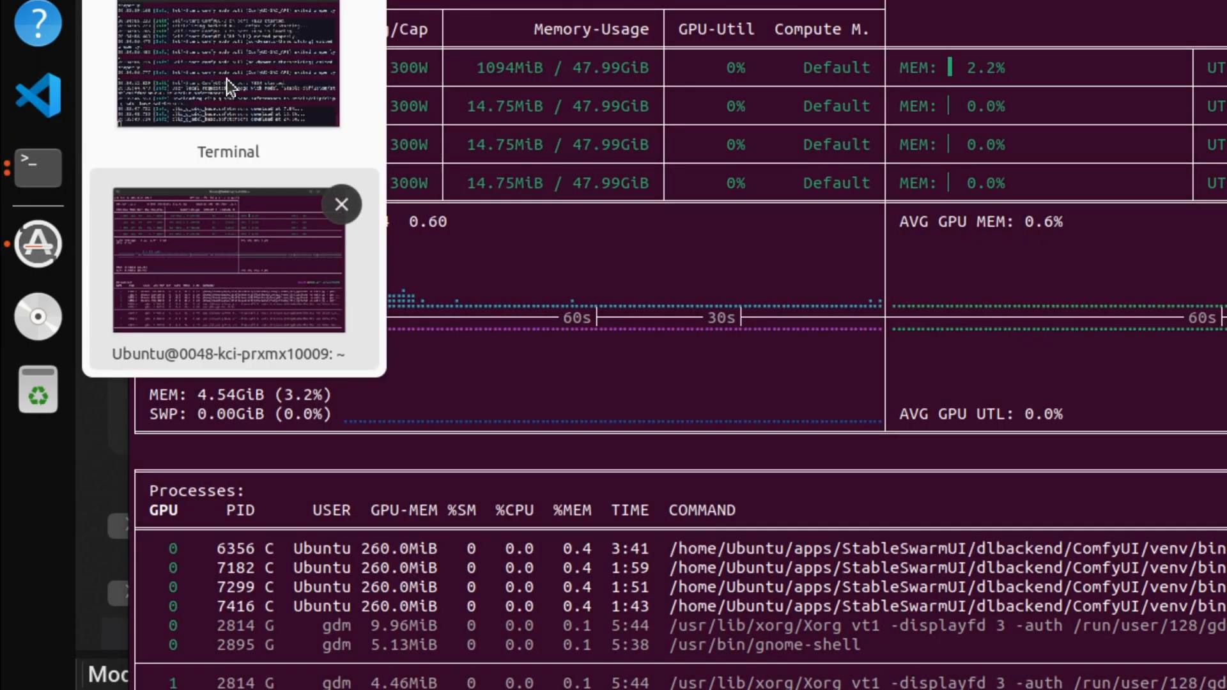
{"action": "left_click", "coordinate": [227, 79]}
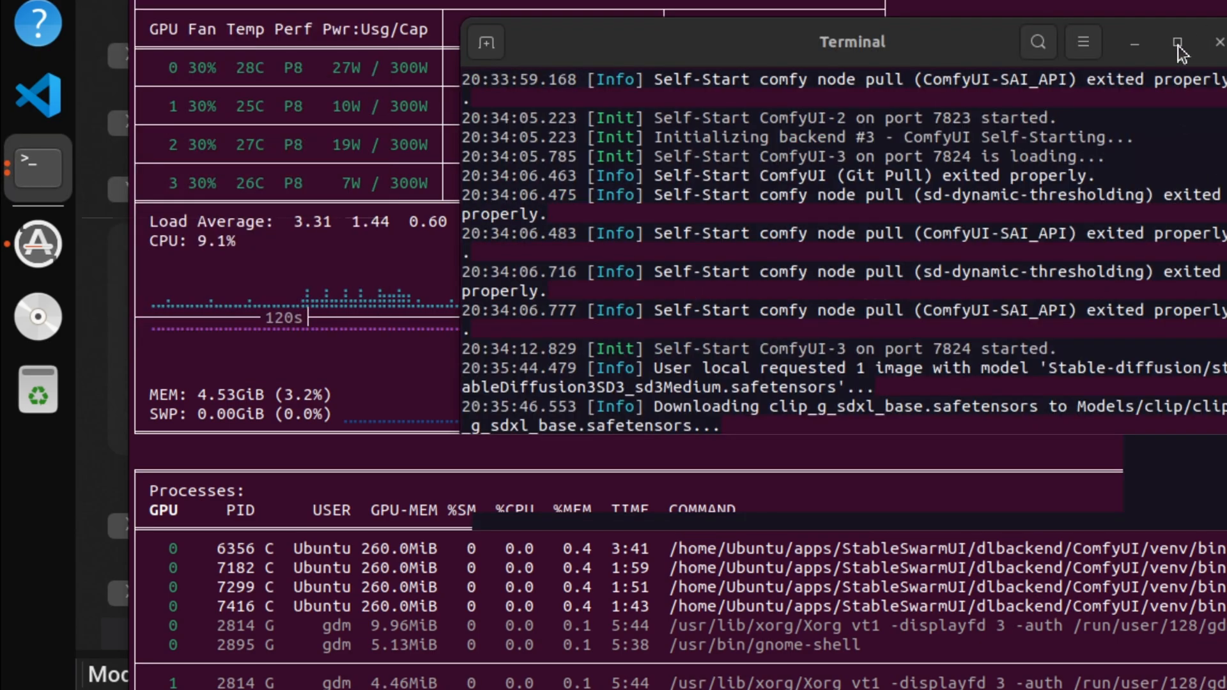
{"action": "left_click", "coordinate": [1177, 43]}
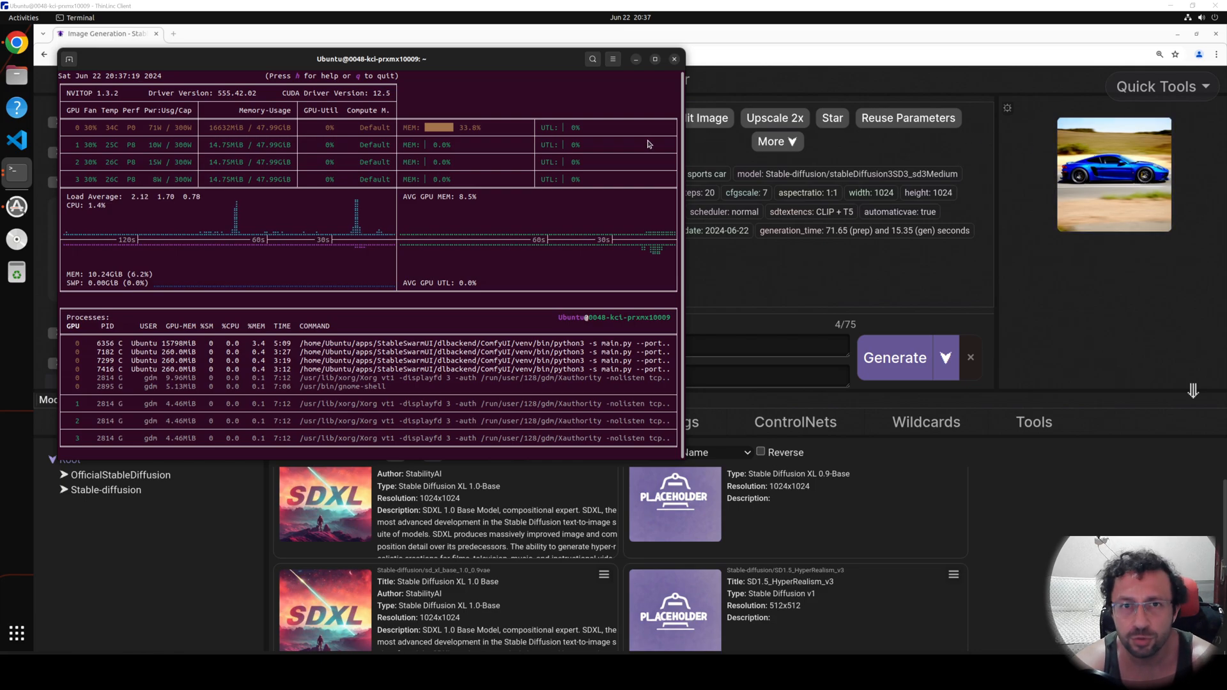
{"action": "left_click", "coordinate": [1085, 308]}
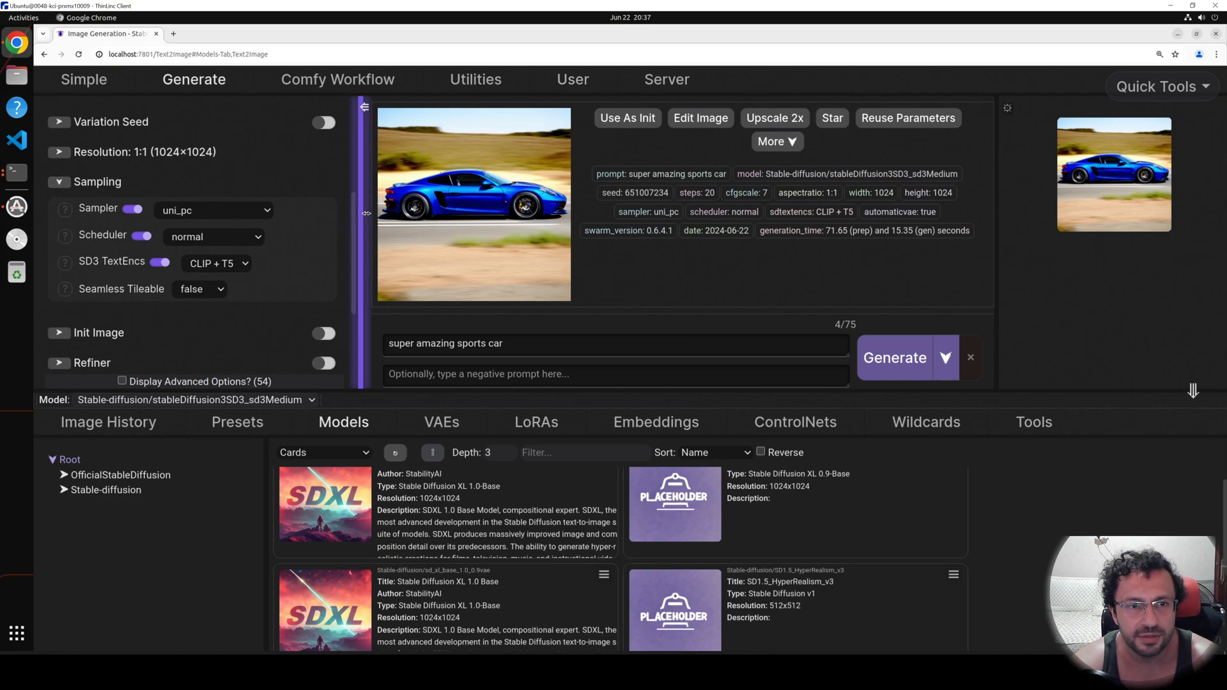
Set the number of images to 20 and generate the batch with the same prompt.
{"action": "scroll", "coordinate": [342, 166], "scroll_direction": "up", "scroll_amount": 5}
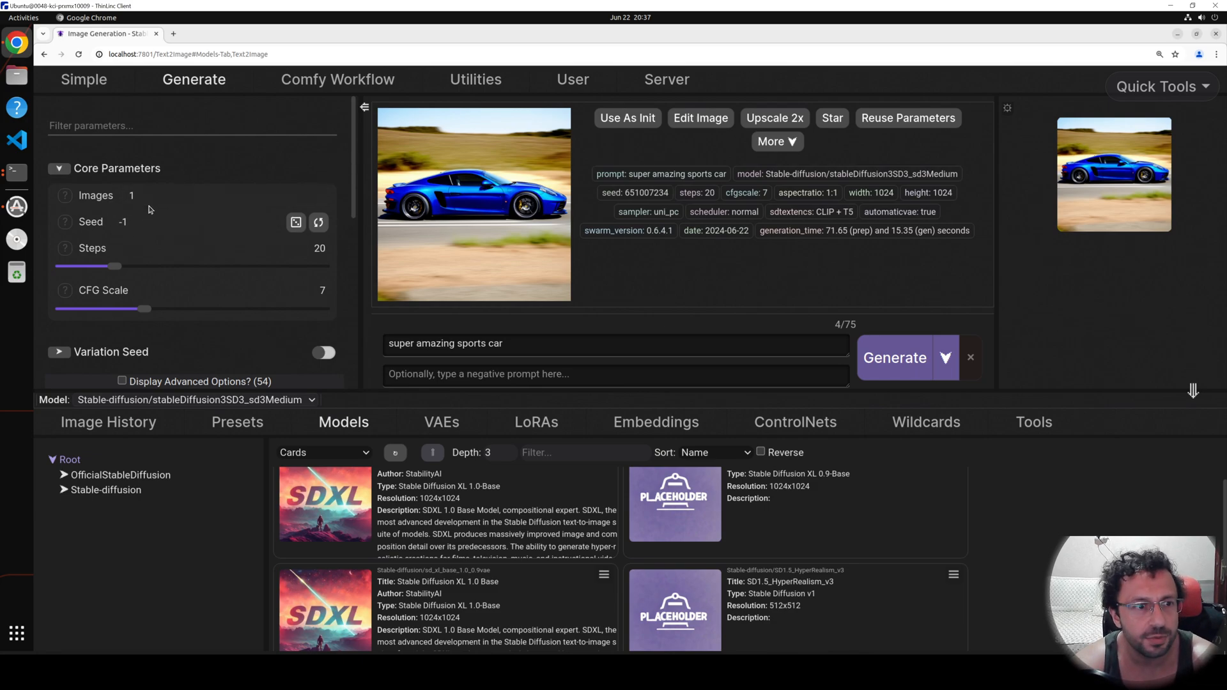
{"action": "double_click", "coordinate": [129, 190]}
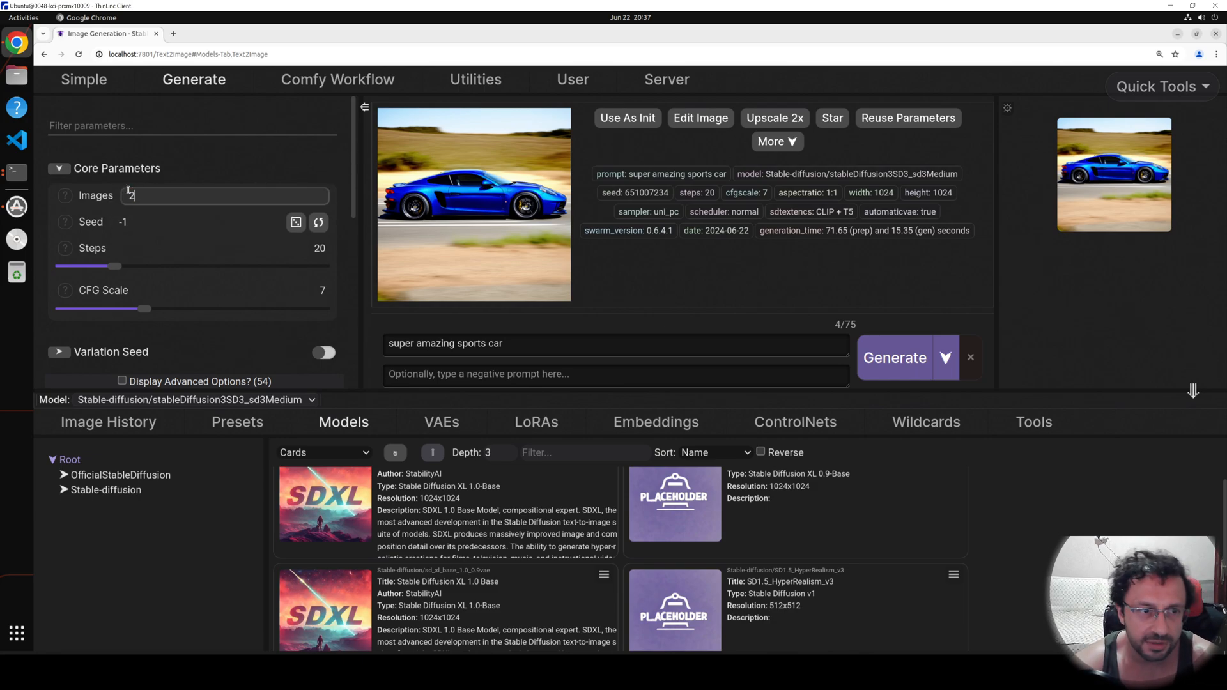
{"action": "left_click", "coordinate": [893, 349]}
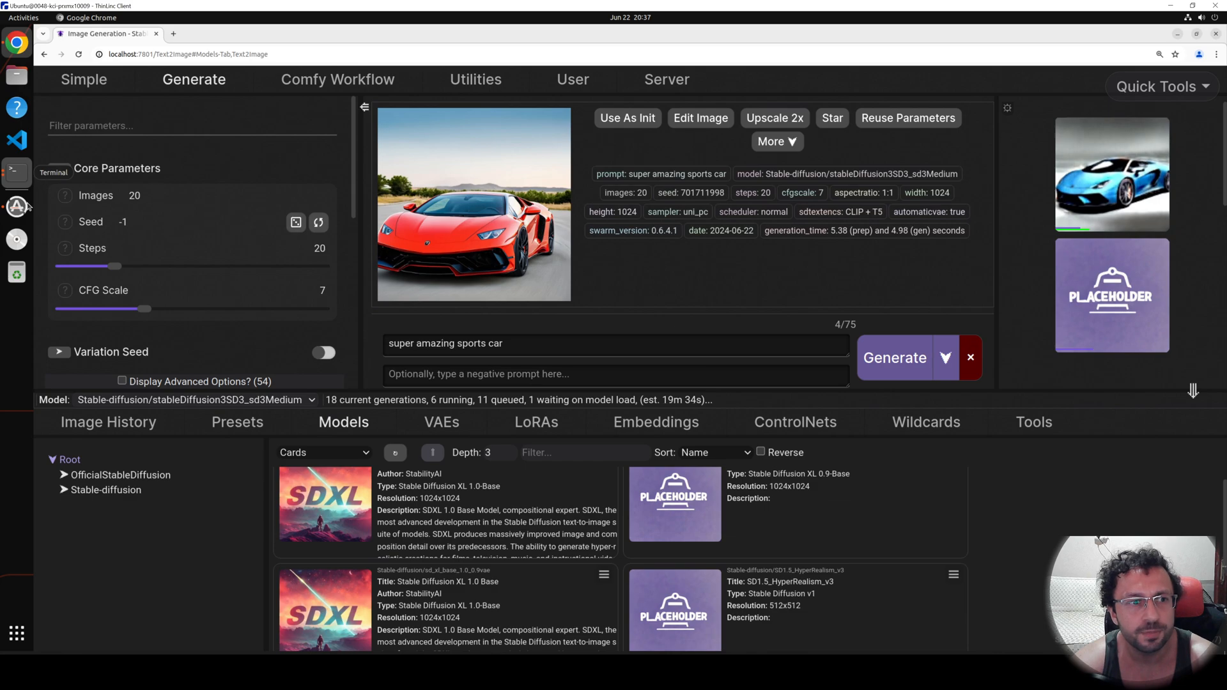
Check how the batch loads each GPU in the monitoring terminal, and return to the browser to open the server's backend settings.
{"action": "left_click", "coordinate": [17, 172]}
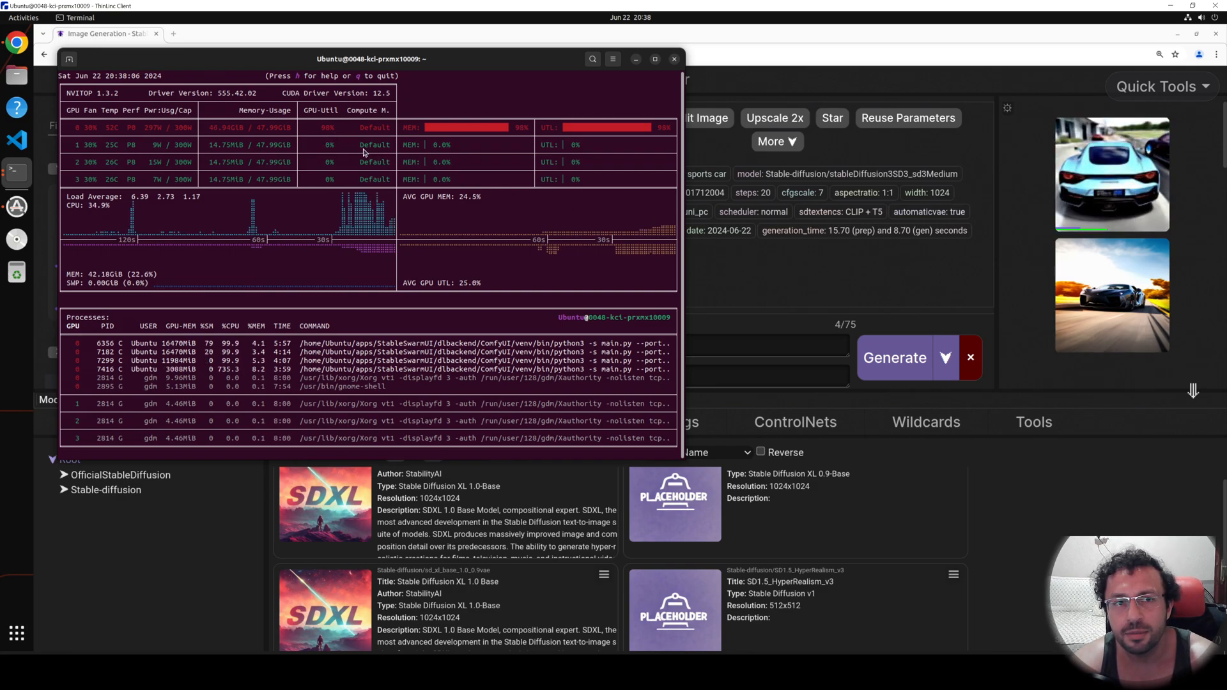
{"action": "key", "text": "alt+Tab"}
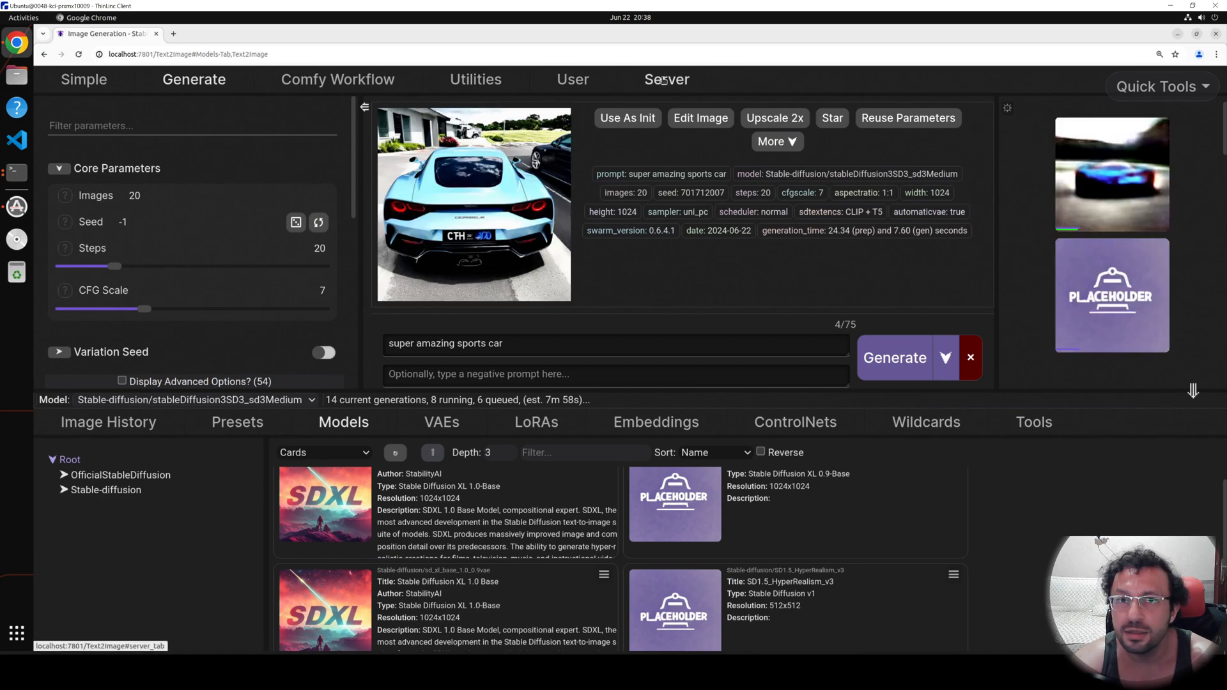
{"action": "left_click", "coordinate": [662, 79]}
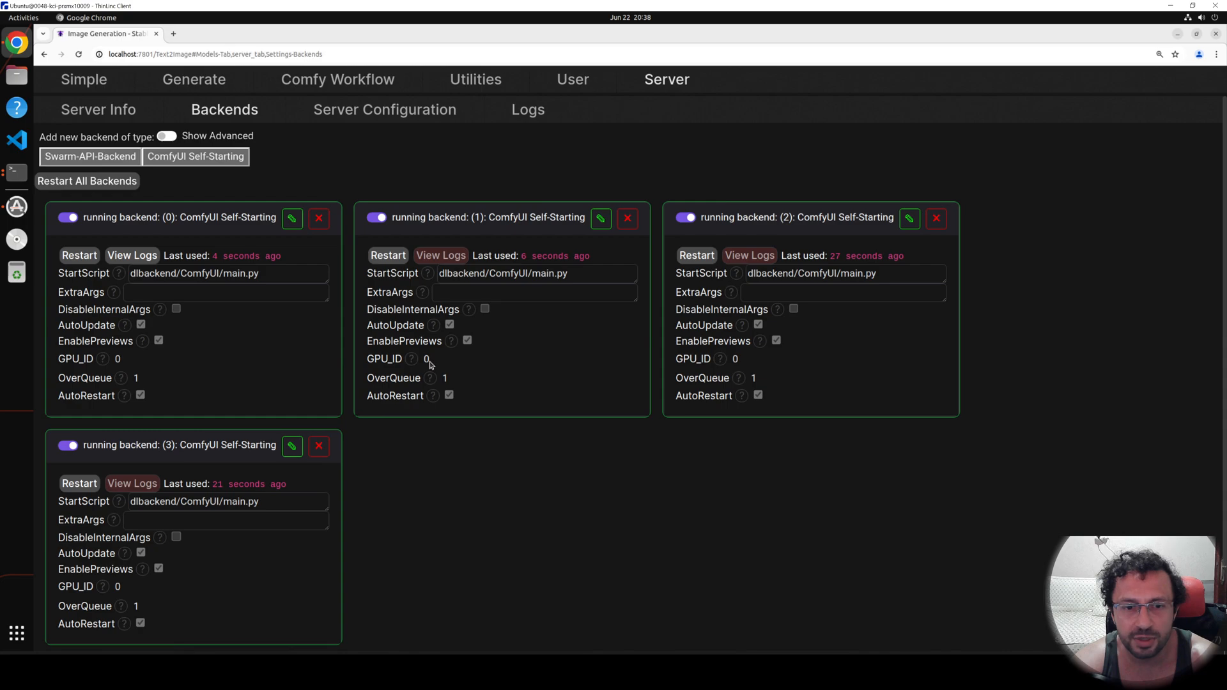
Set GPU_ID to 1, 2 and 3 for backends 1, 2 and 3 respectively, saving each backend.
{"action": "left_click", "coordinate": [599, 219]}
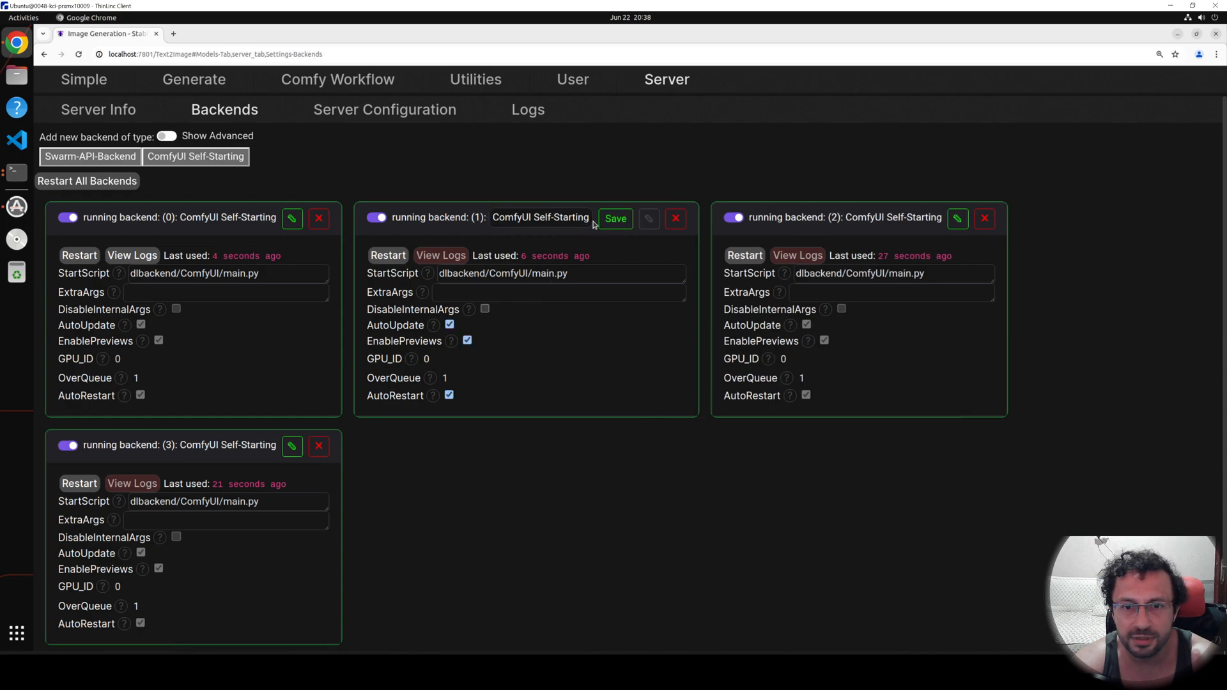
{"action": "double_click", "coordinate": [423, 359]}
{"action": "type", "text": "1"}
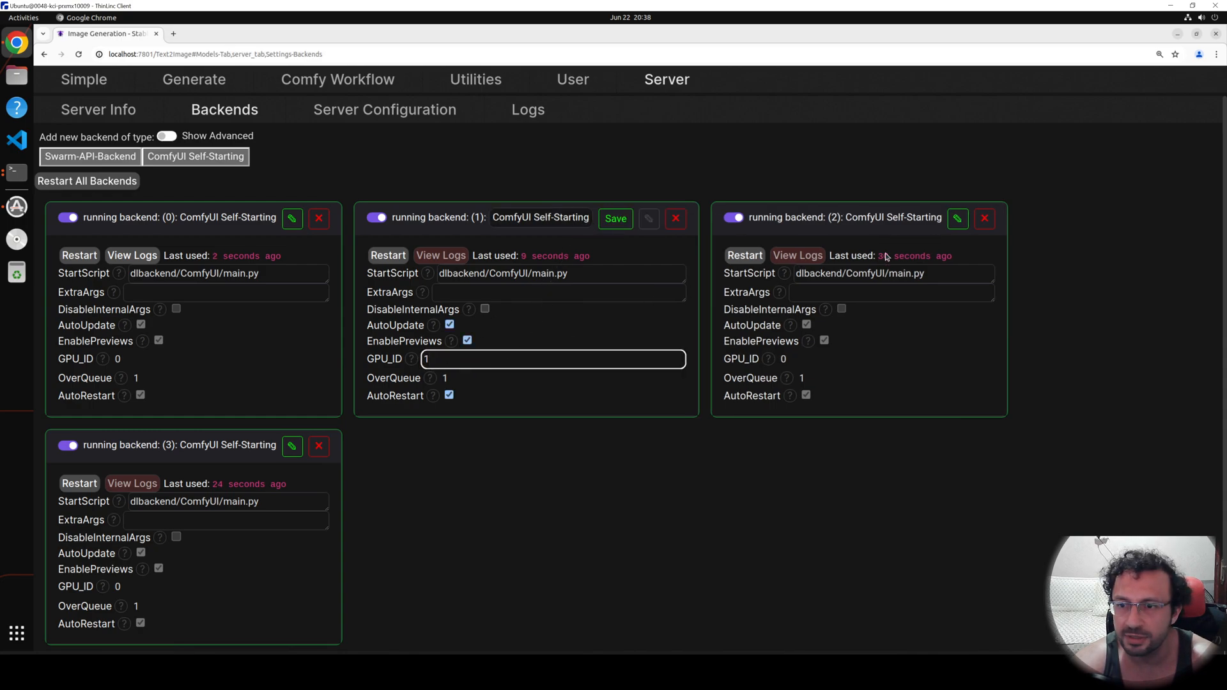
{"action": "left_click", "coordinate": [617, 221]}
{"action": "left_click", "coordinate": [911, 221]}
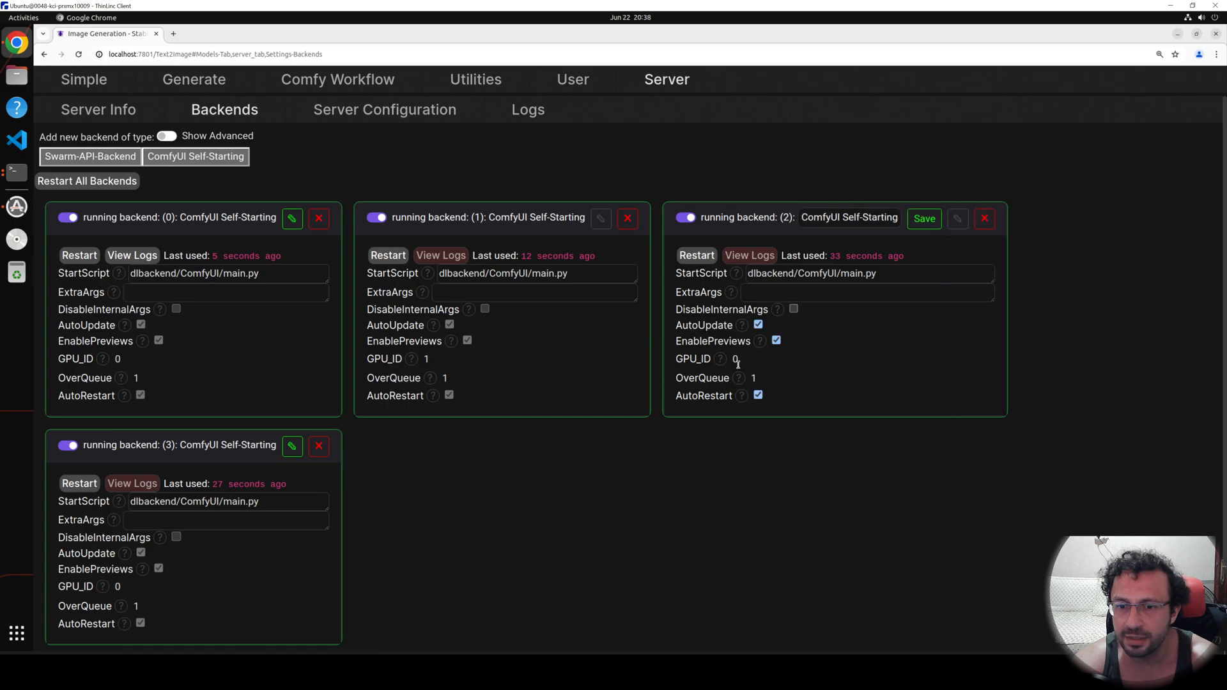
{"action": "double_click", "coordinate": [735, 360]}
{"action": "type", "text": "2"}
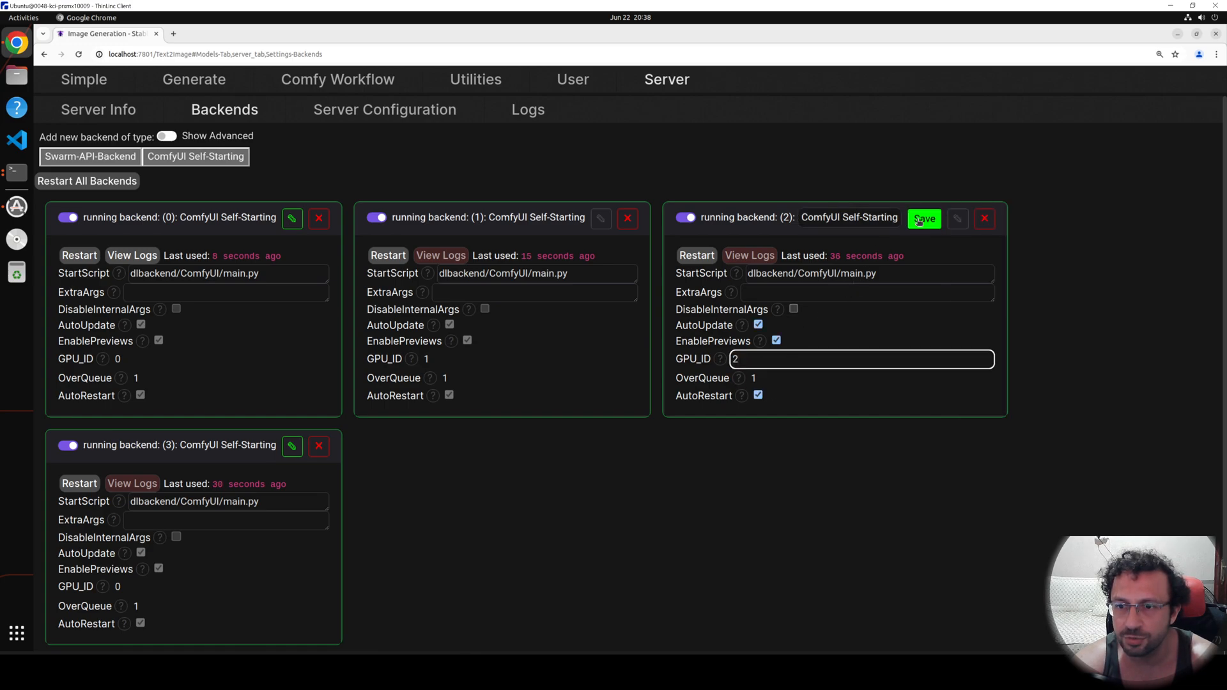
{"action": "left_click", "coordinate": [924, 219]}
{"action": "left_click", "coordinate": [292, 446]}
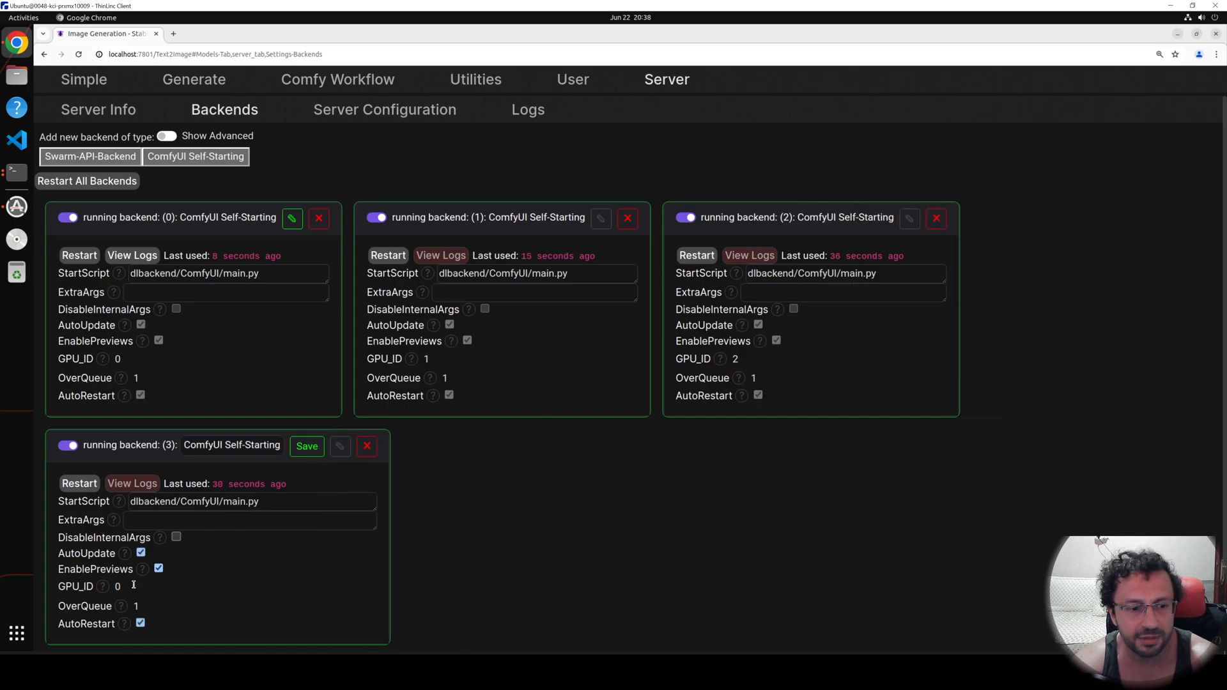
{"action": "double_click", "coordinate": [119, 586]}
{"action": "type", "text": "3"}
{"action": "left_click", "coordinate": [320, 453]}
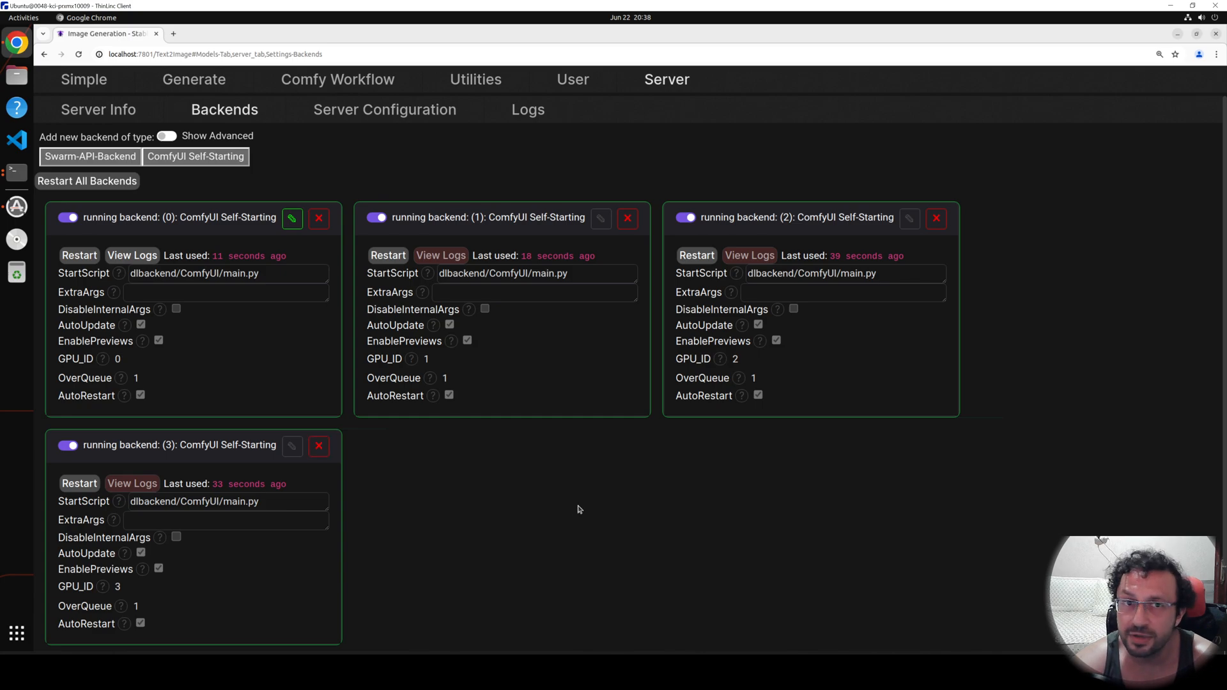
Check the GPU monitor and the backends' reload status, and return to the Generate page.
{"action": "left_click", "coordinate": [13, 176]}
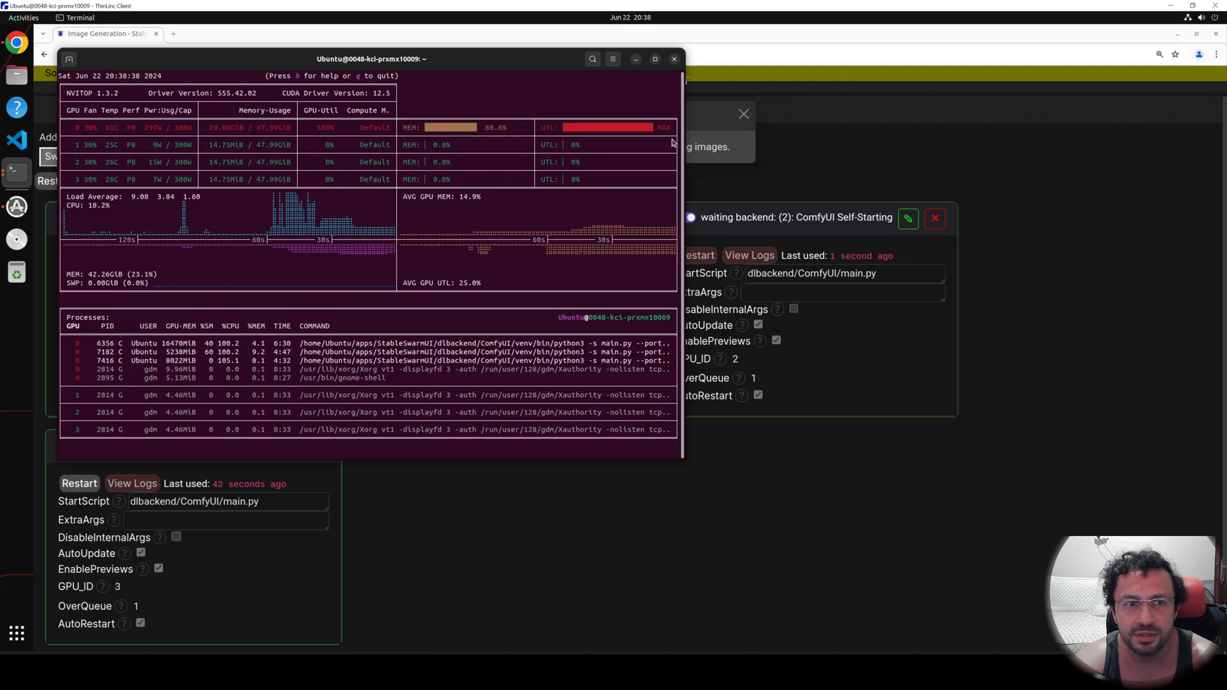
{"action": "left_click", "coordinate": [715, 147]}
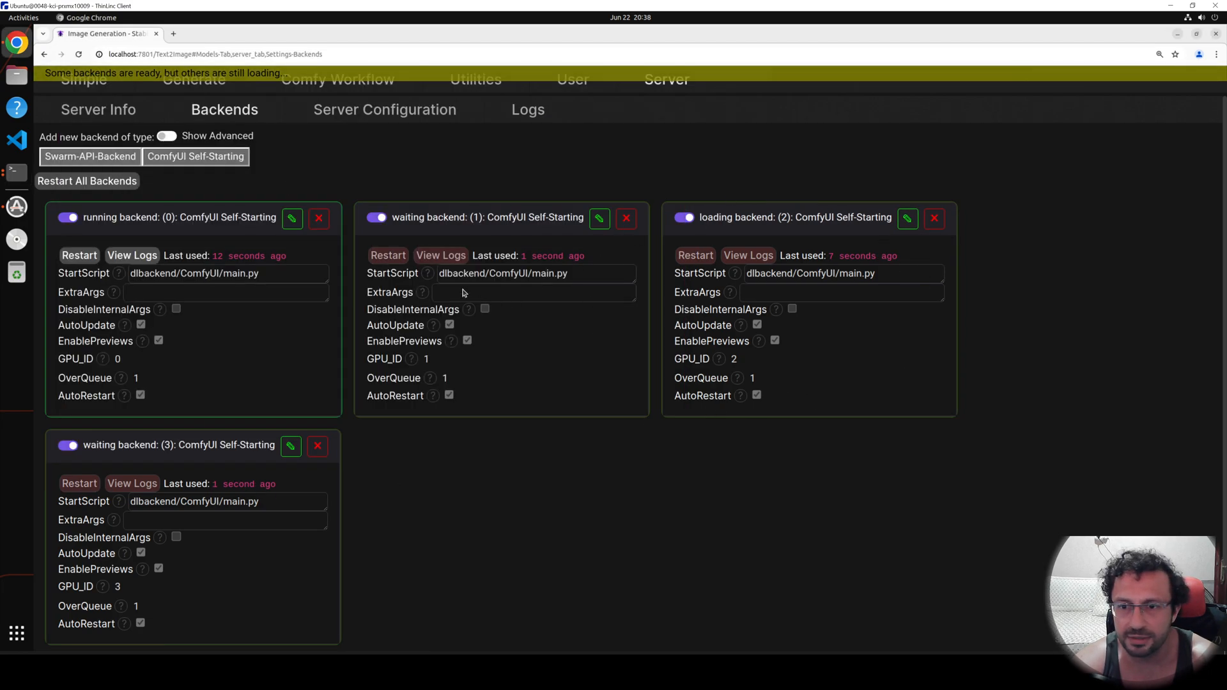
{"action": "left_click", "coordinate": [189, 93]}
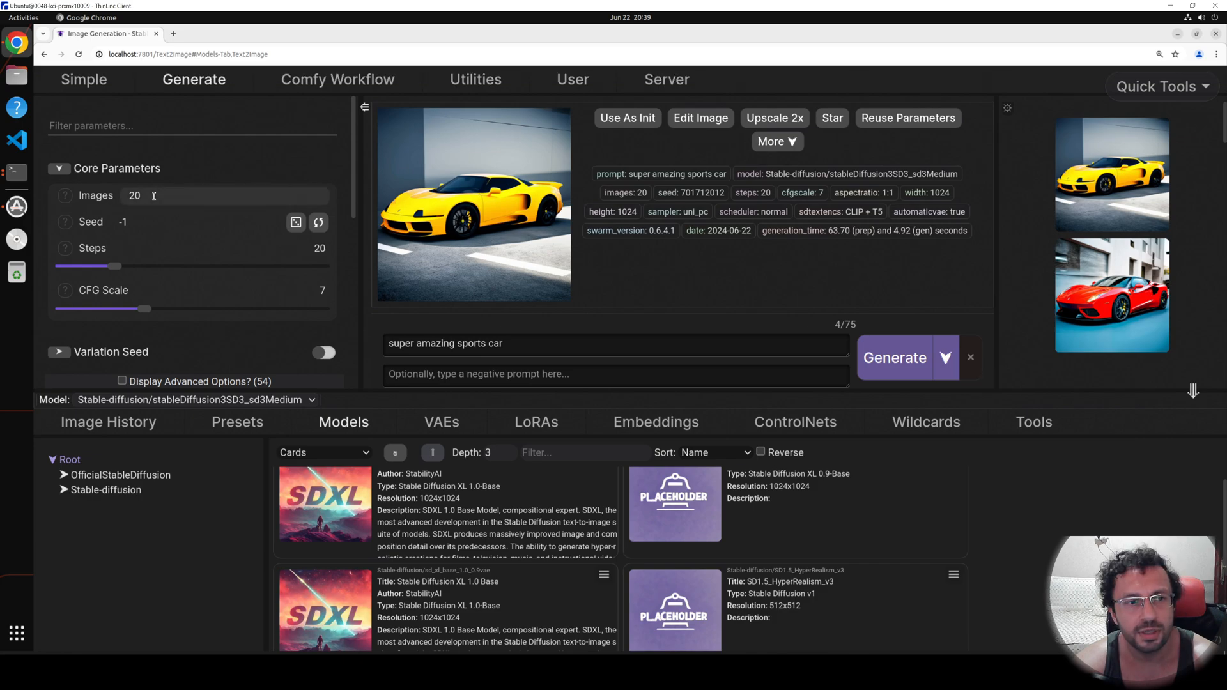
Set the number of images to 100 and the steps to 40, and start generating the batch.
{"action": "left_click_drag", "start_coordinate": [169, 194], "coordinate": [109, 199]}
{"action": "type", "text": "131"}
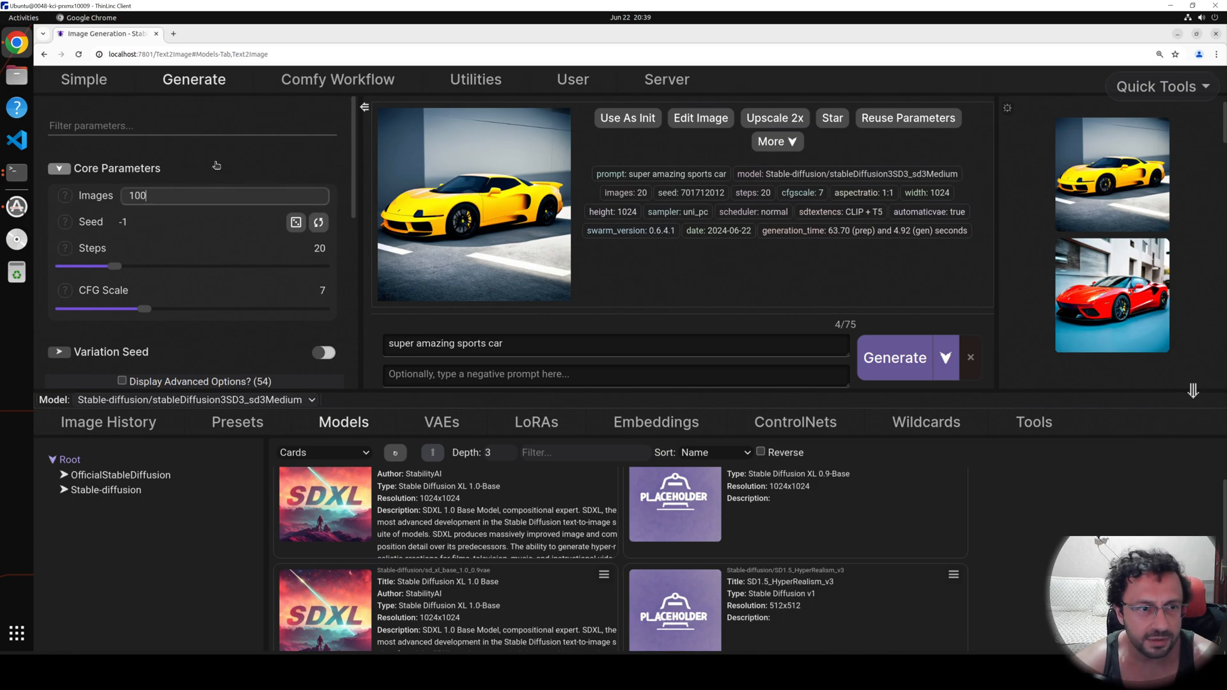
{"action": "type", "text": "00"}
{"action": "scroll", "coordinate": [318, 236], "scroll_direction": "down", "scroll_amount": 1}
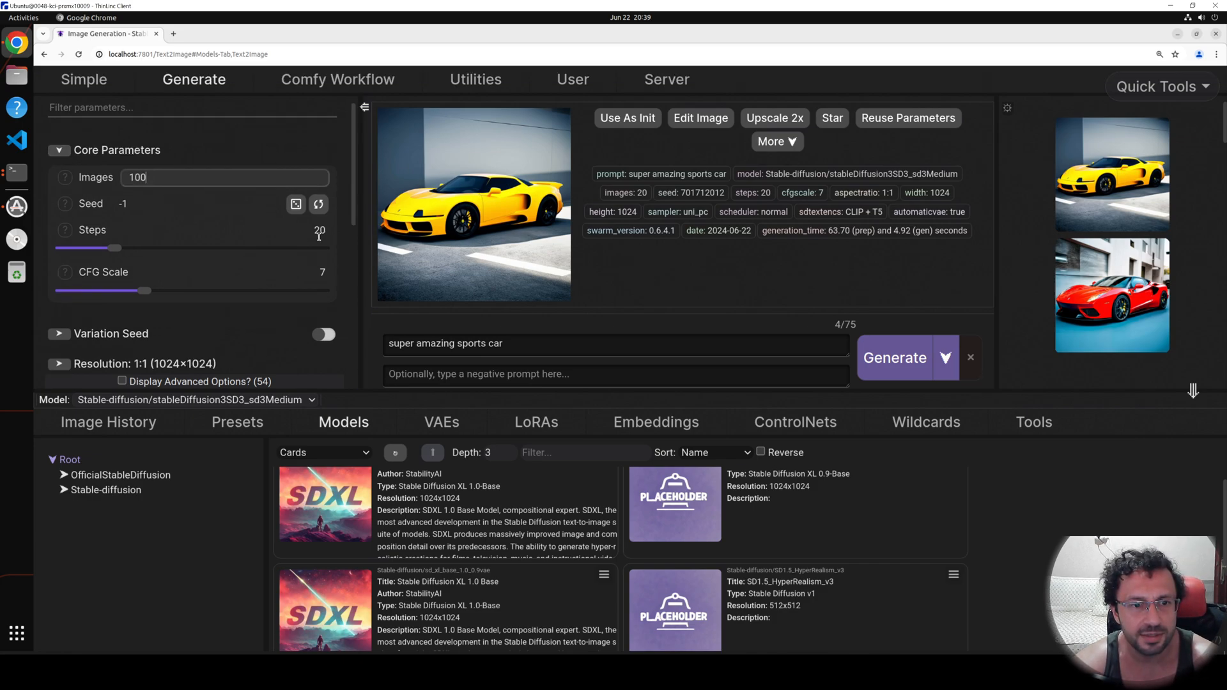
{"action": "double_click", "coordinate": [319, 232]}
{"action": "type", "text": "40"}
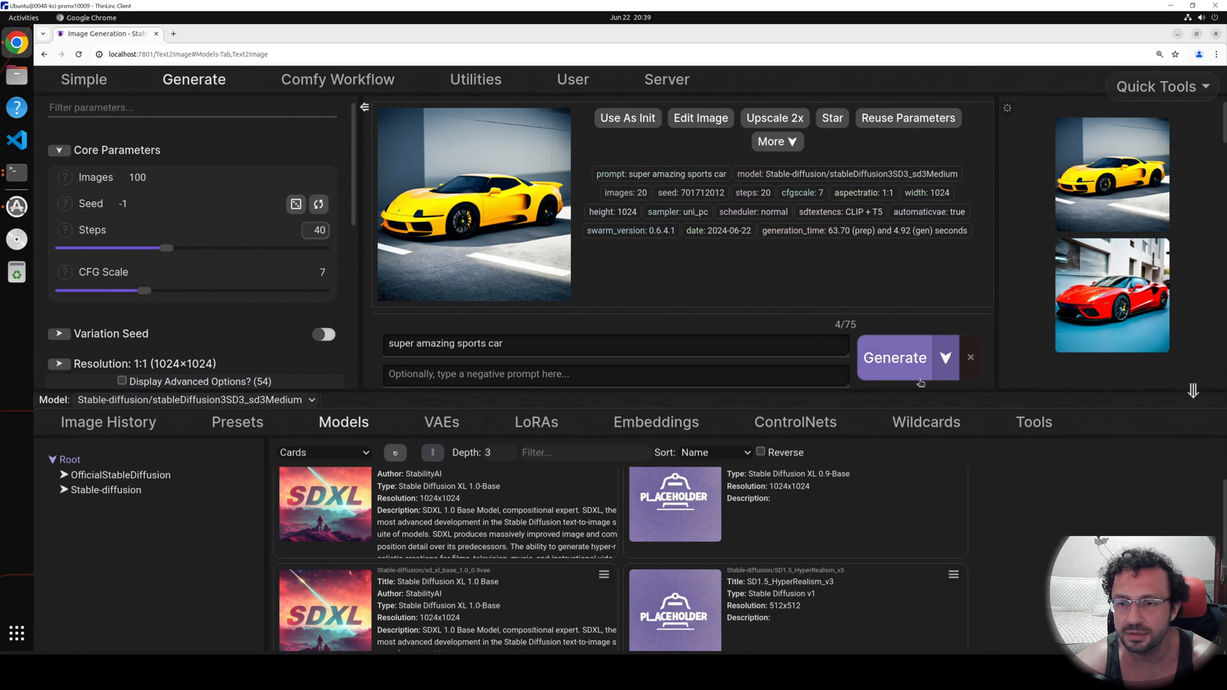
{"action": "left_click", "coordinate": [918, 375]}
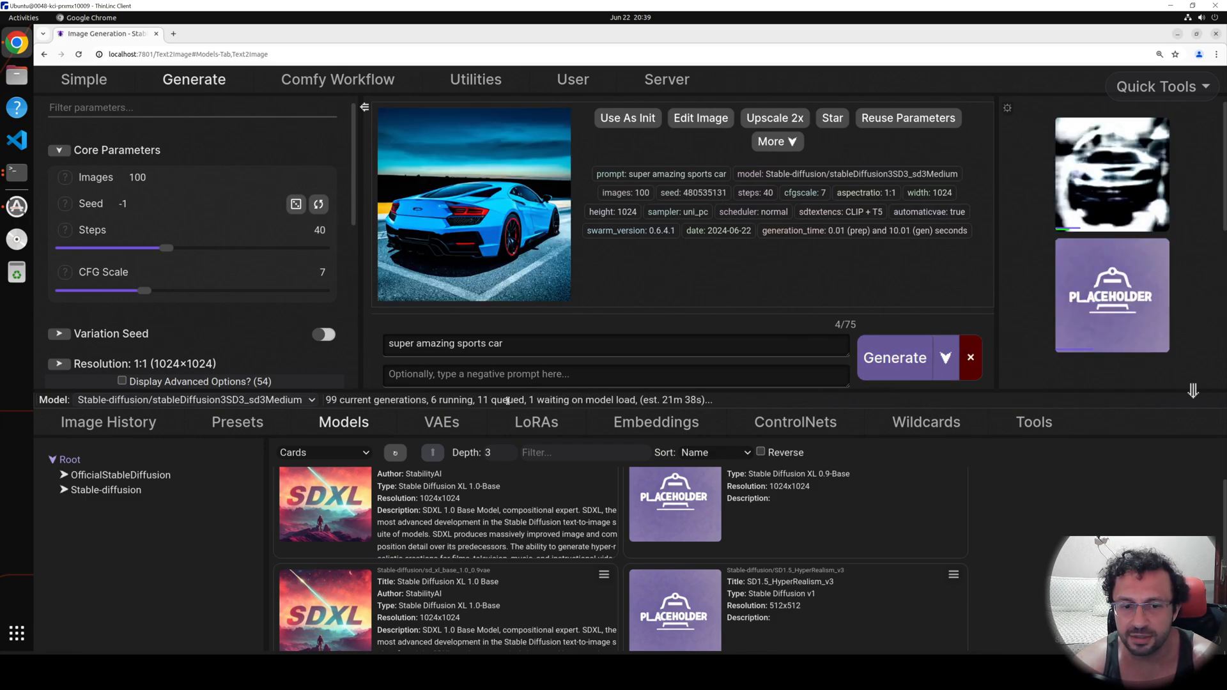
Check the GPU load in the monitoring terminal, and view the server's Debug-level logs for the running backends.
{"action": "left_click", "coordinate": [18, 172]}
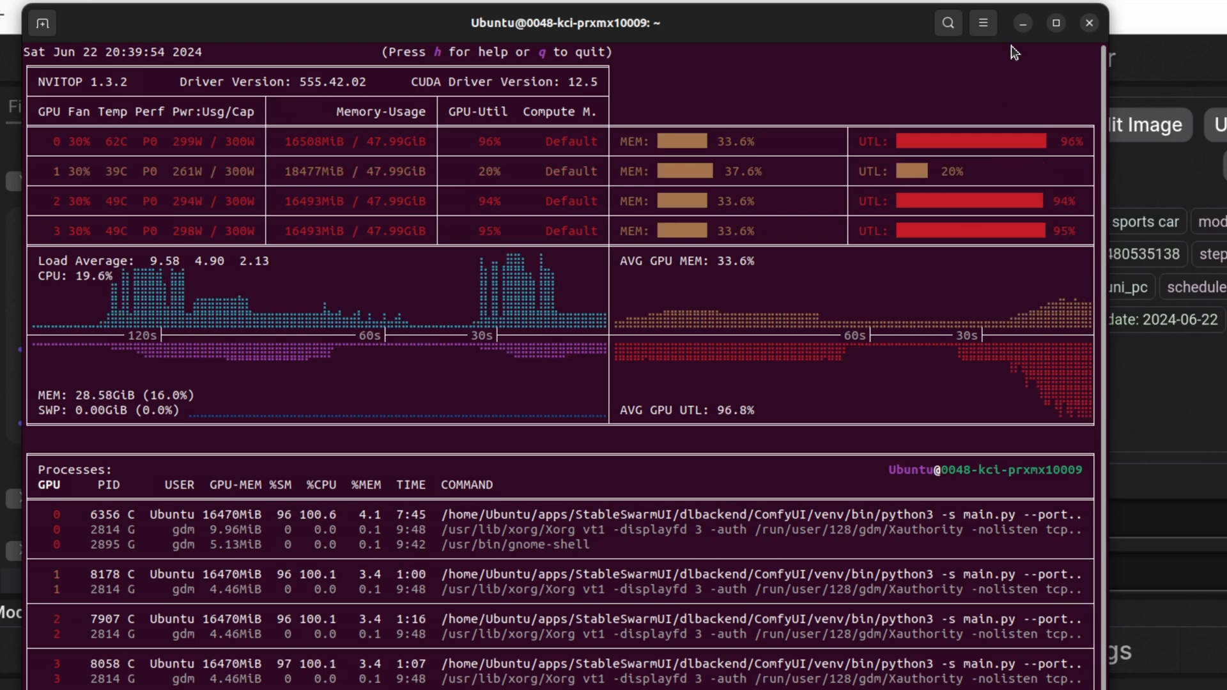
{"action": "left_click", "coordinate": [1023, 24]}
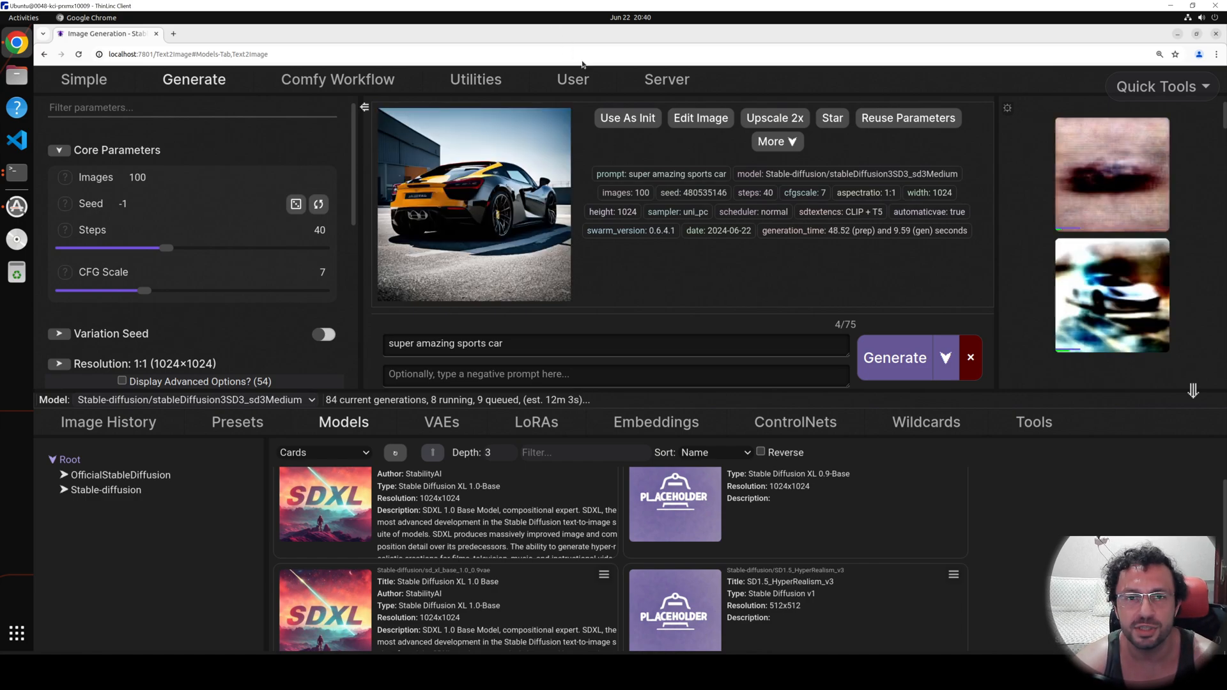
{"action": "left_click", "coordinate": [667, 86]}
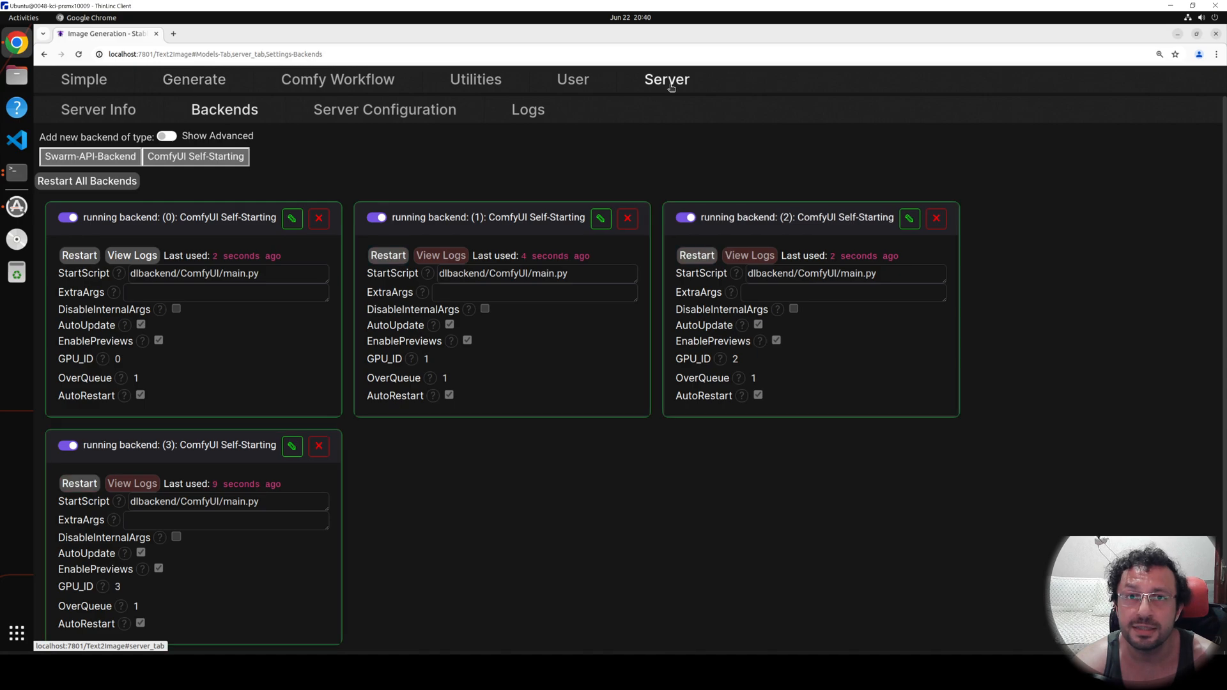
{"action": "left_click", "coordinate": [540, 116]}
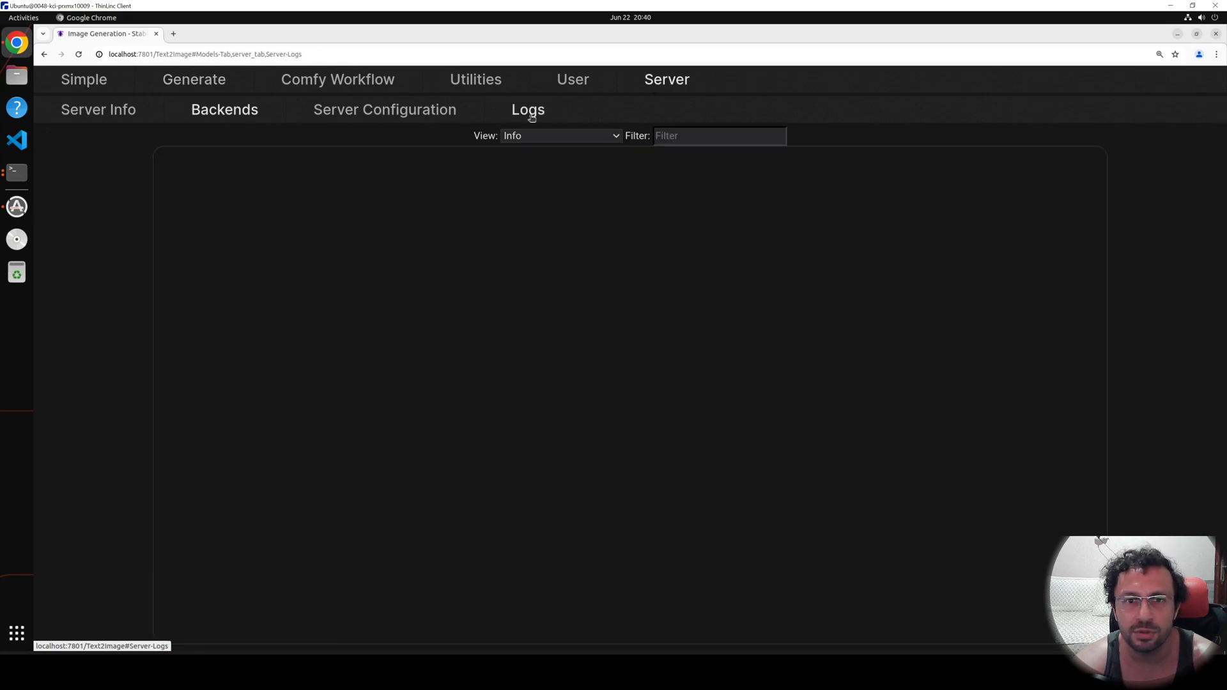
{"action": "left_click", "coordinate": [585, 136]}
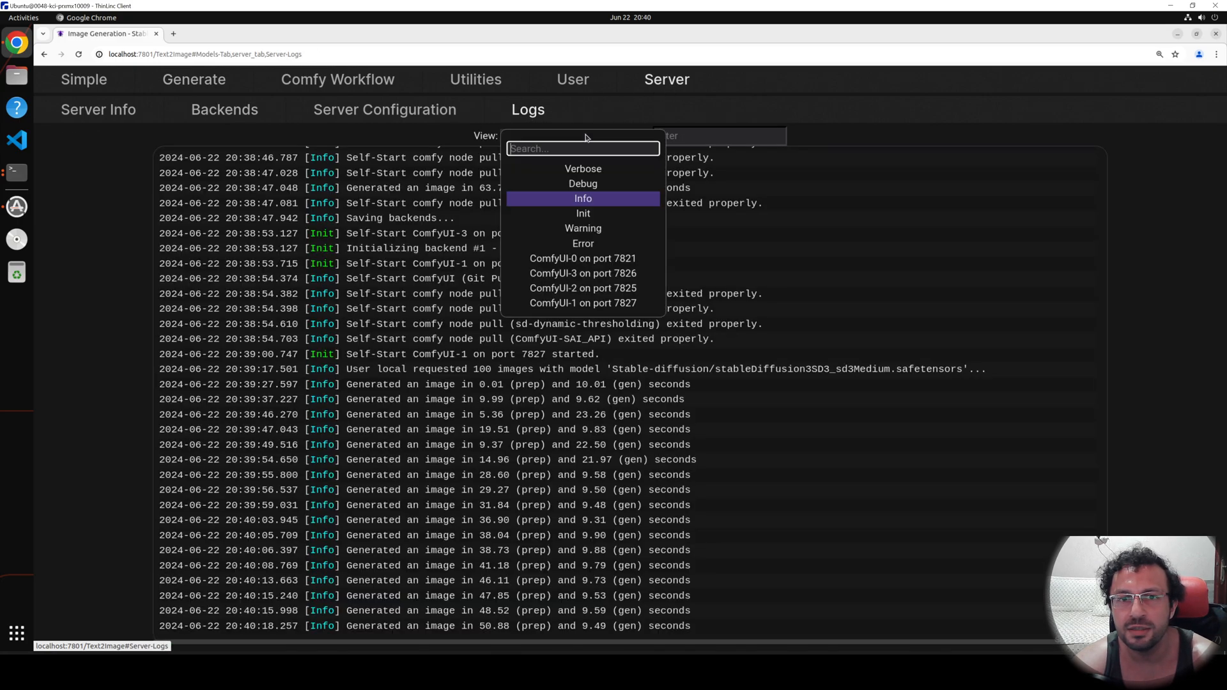
{"action": "left_click", "coordinate": [583, 183]}
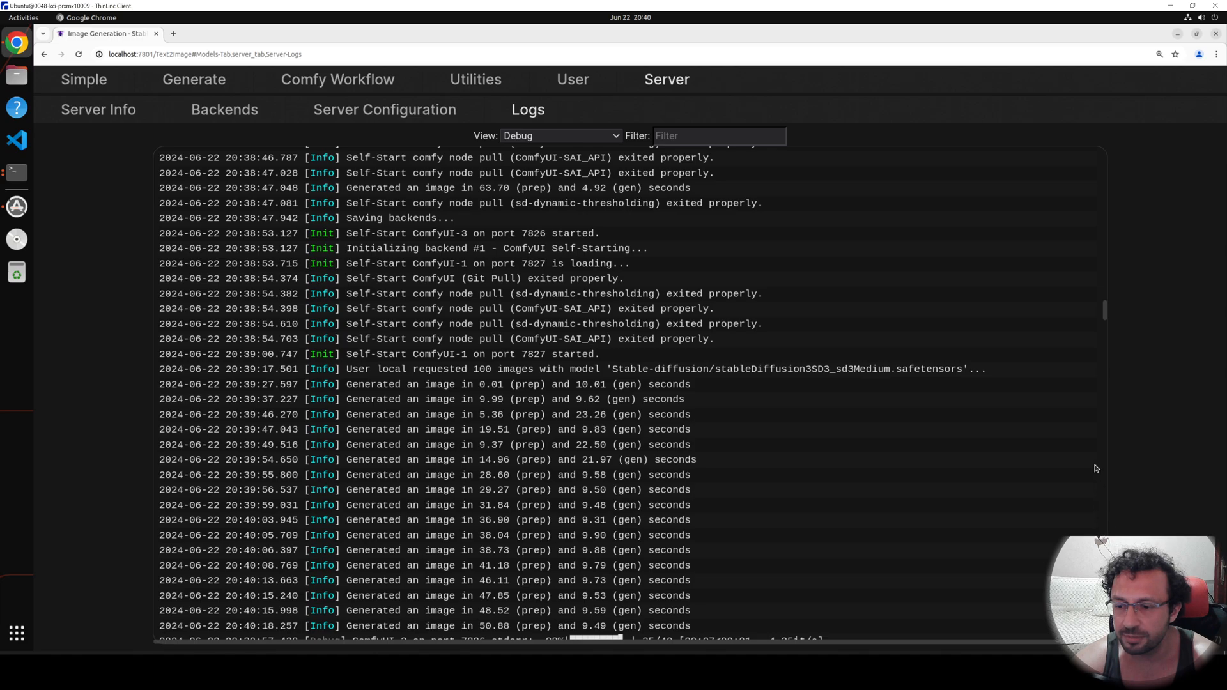
{"action": "scroll", "coordinate": [1094, 314], "scroll_direction": "down", "scroll_amount": 1}
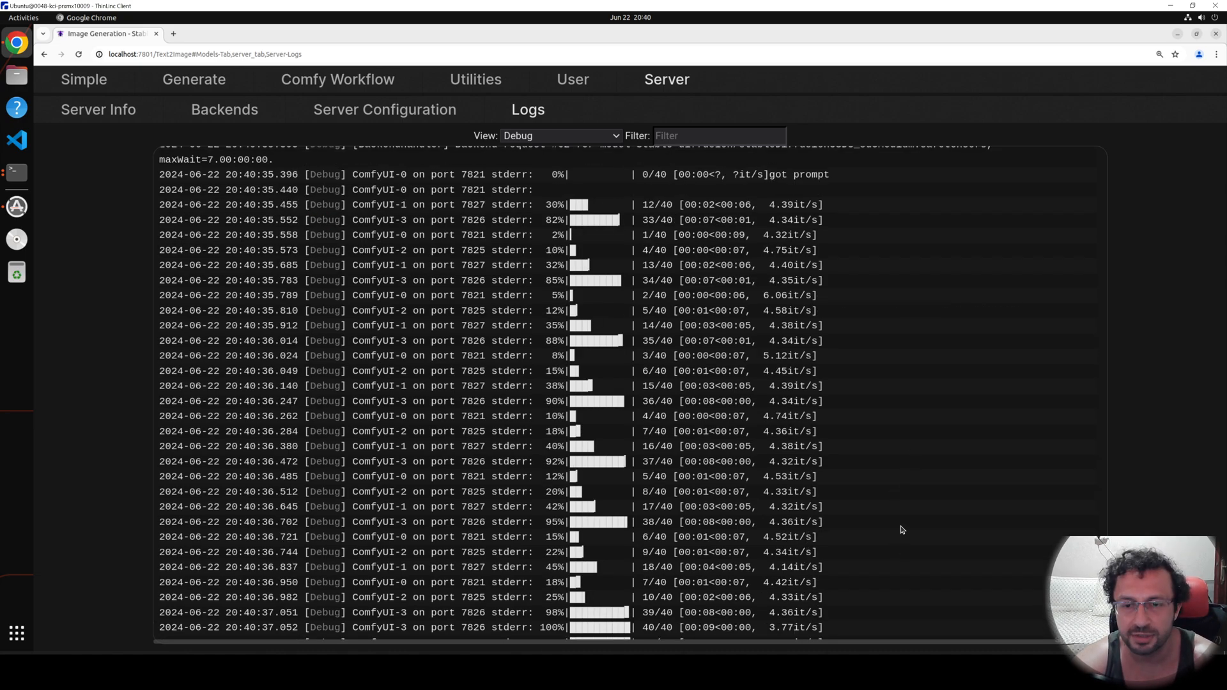
Look over the Civitai API key section in the user info and the Model Downloader utility.
{"action": "left_click", "coordinate": [480, 83]}
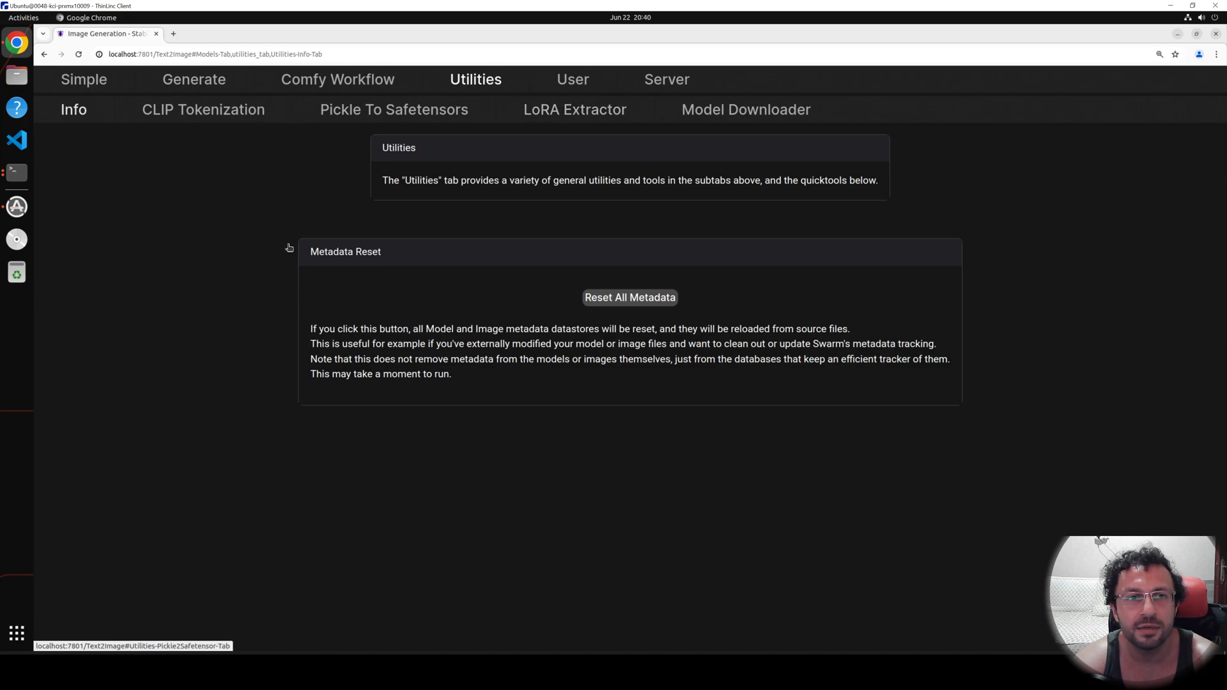
{"action": "left_click", "coordinate": [579, 86]}
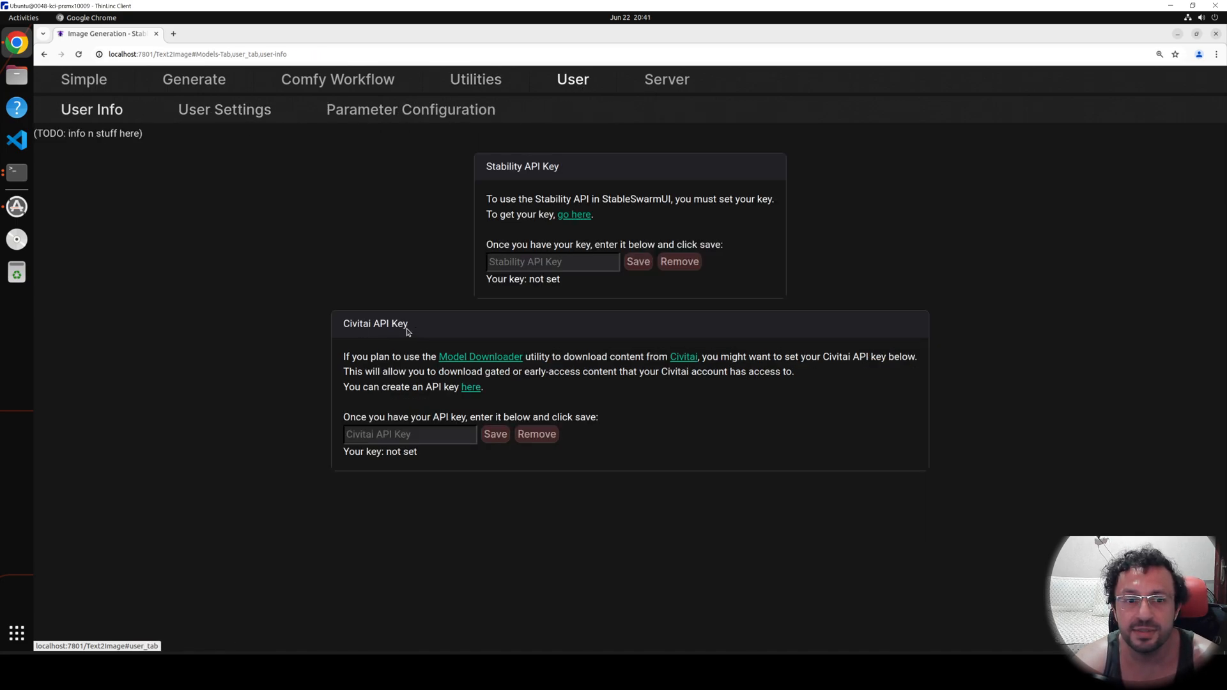
{"action": "left_click", "coordinate": [379, 436]}
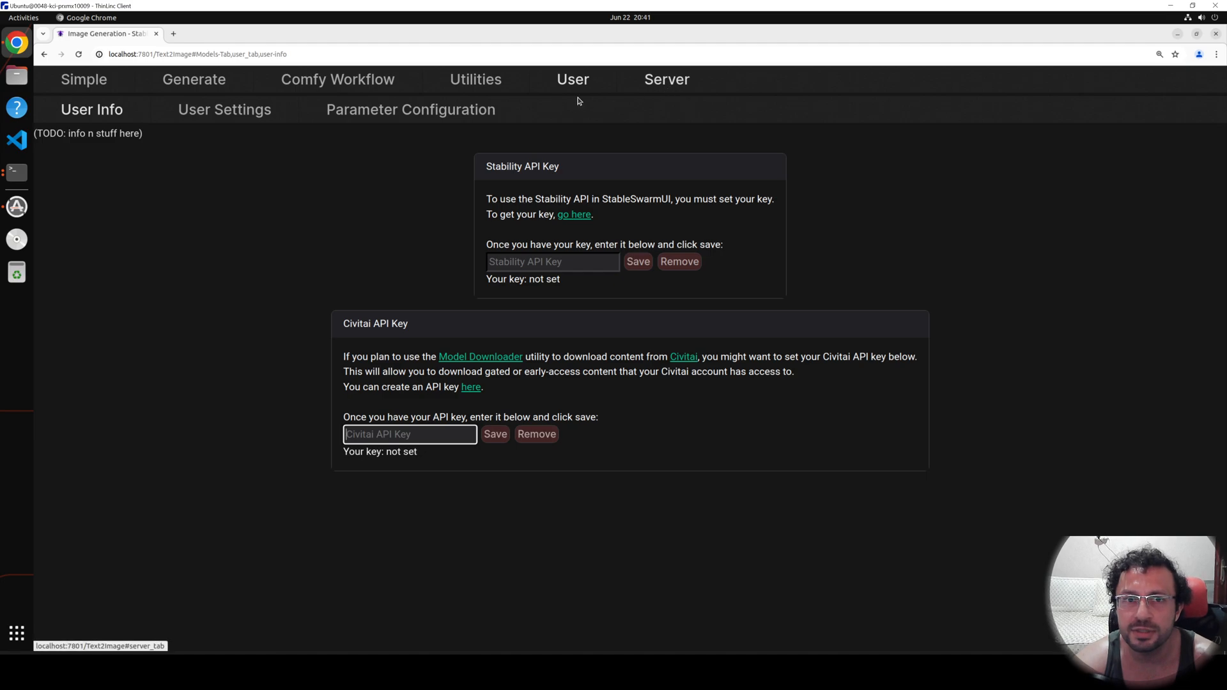
{"action": "left_click", "coordinate": [464, 82]}
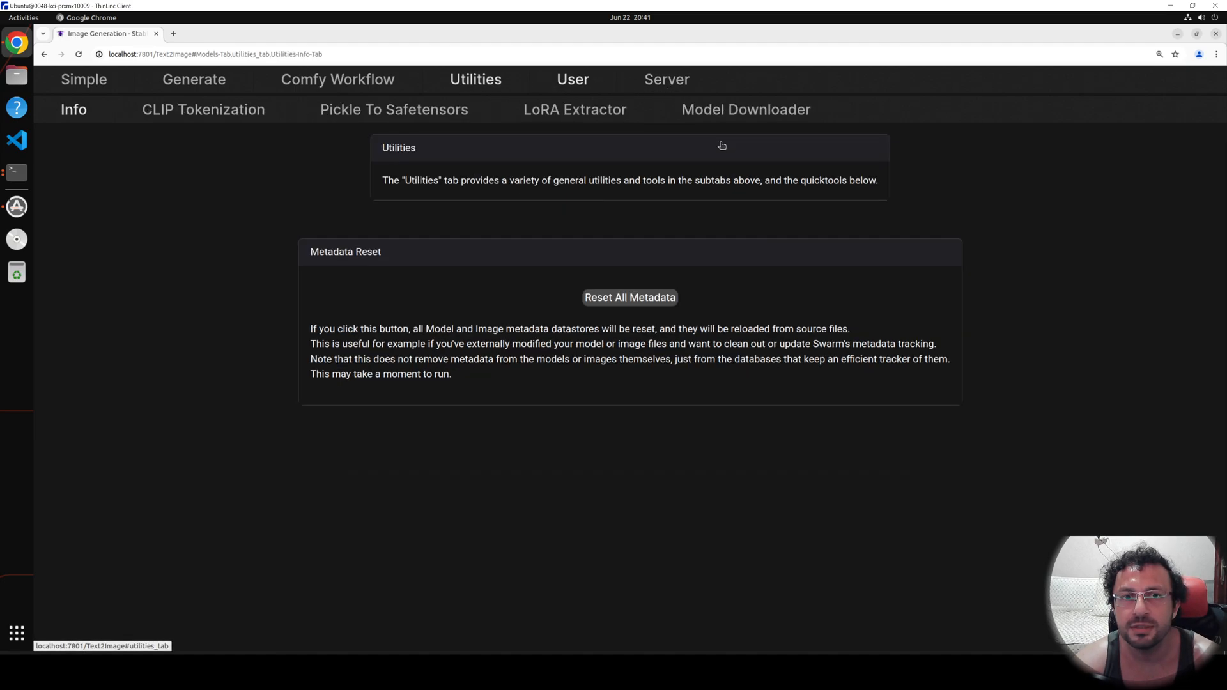
{"action": "left_click", "coordinate": [727, 112]}
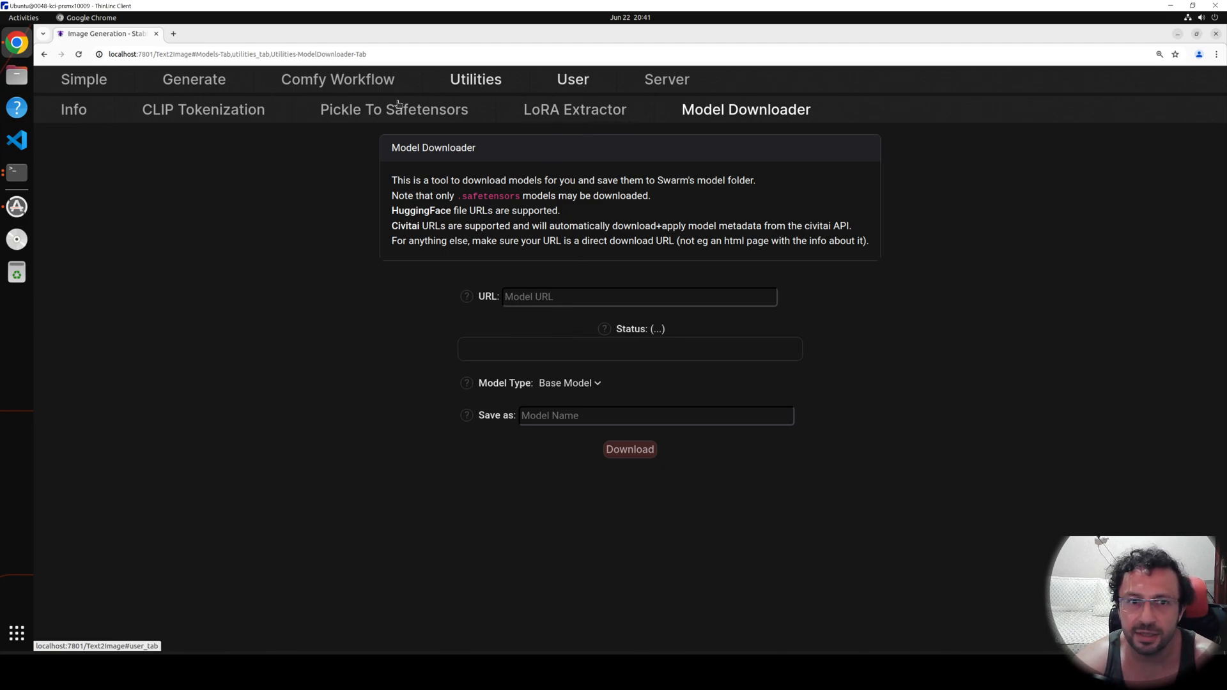
{"action": "left_click", "coordinate": [578, 82]}
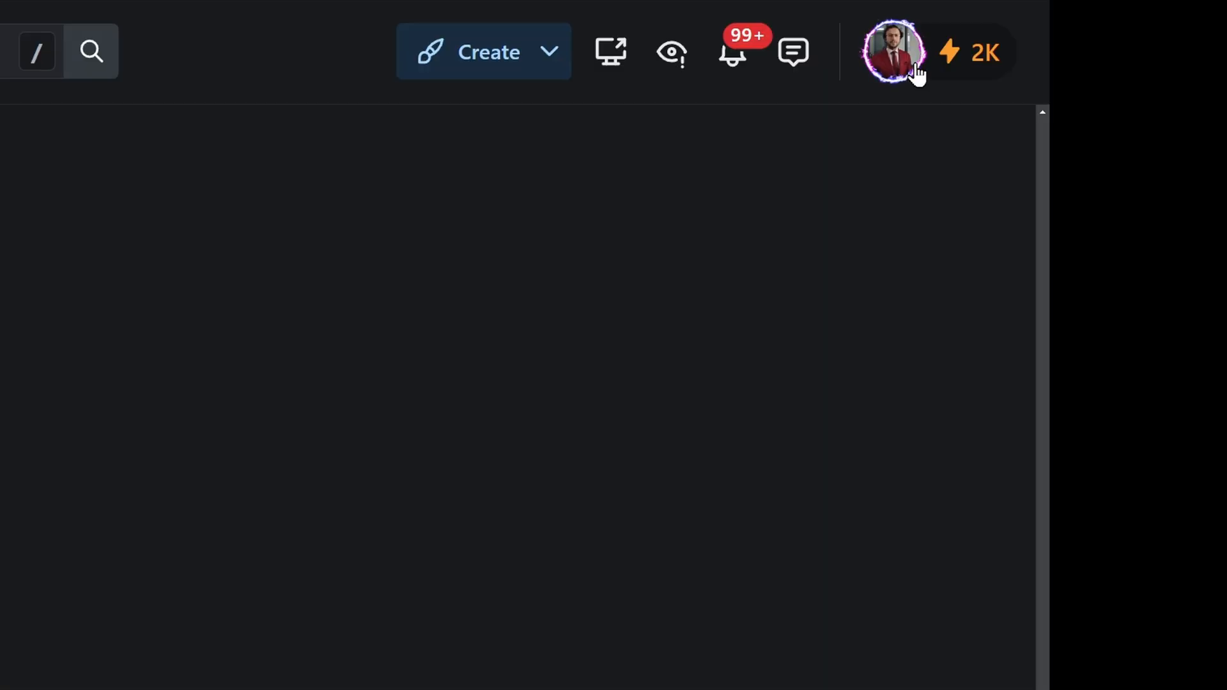
Switch to Civitai, create an API key named demo in the account settings, and copy the key.
{"action": "left_click", "coordinate": [1176, 86]}
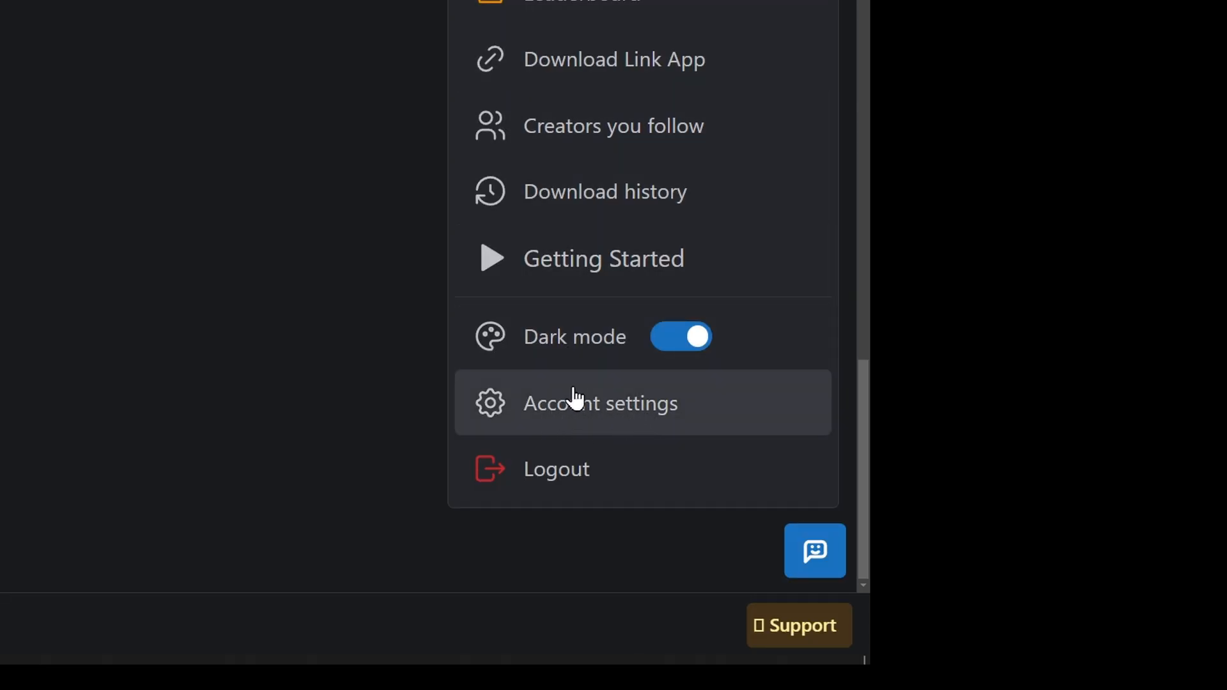
{"action": "left_click", "coordinate": [617, 412]}
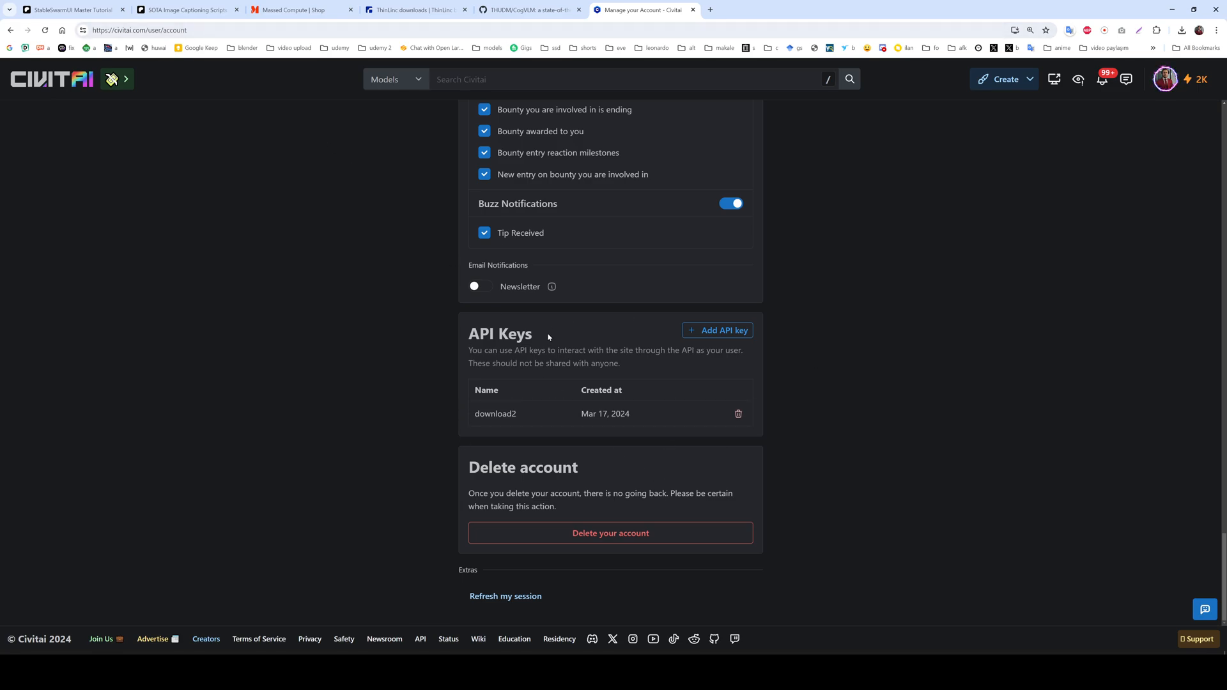
{"action": "left_click_drag", "start_coordinate": [544, 336], "coordinate": [465, 337]}
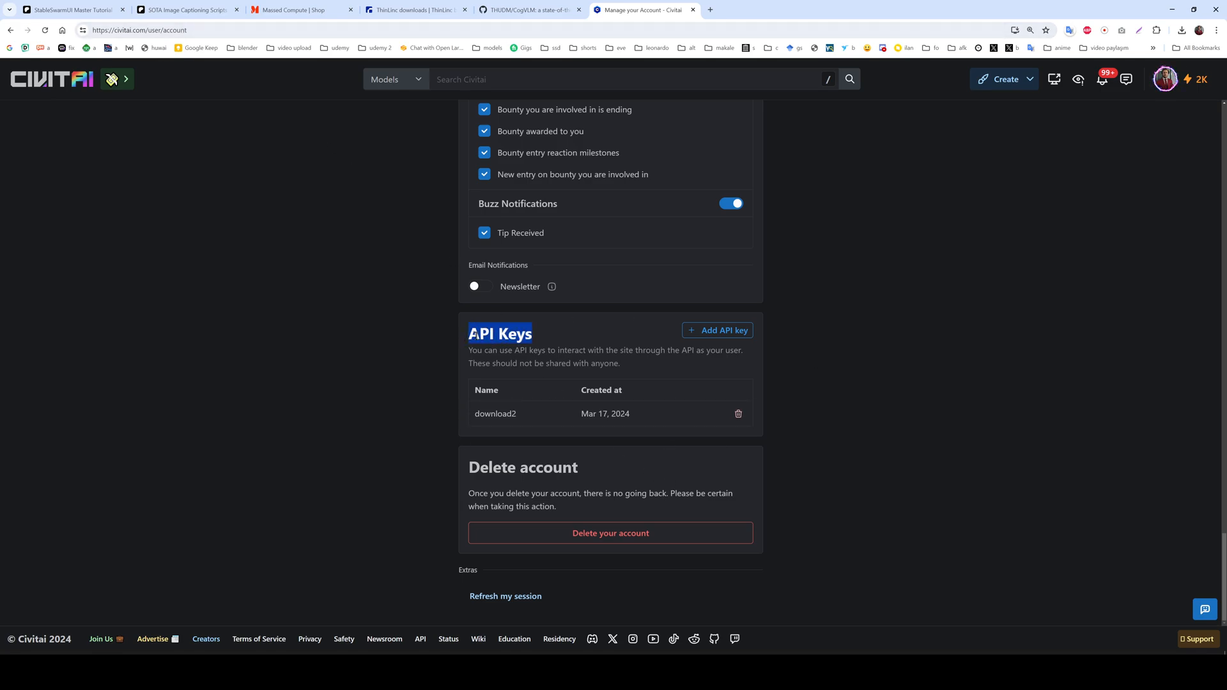
{"action": "left_click", "coordinate": [713, 334]}
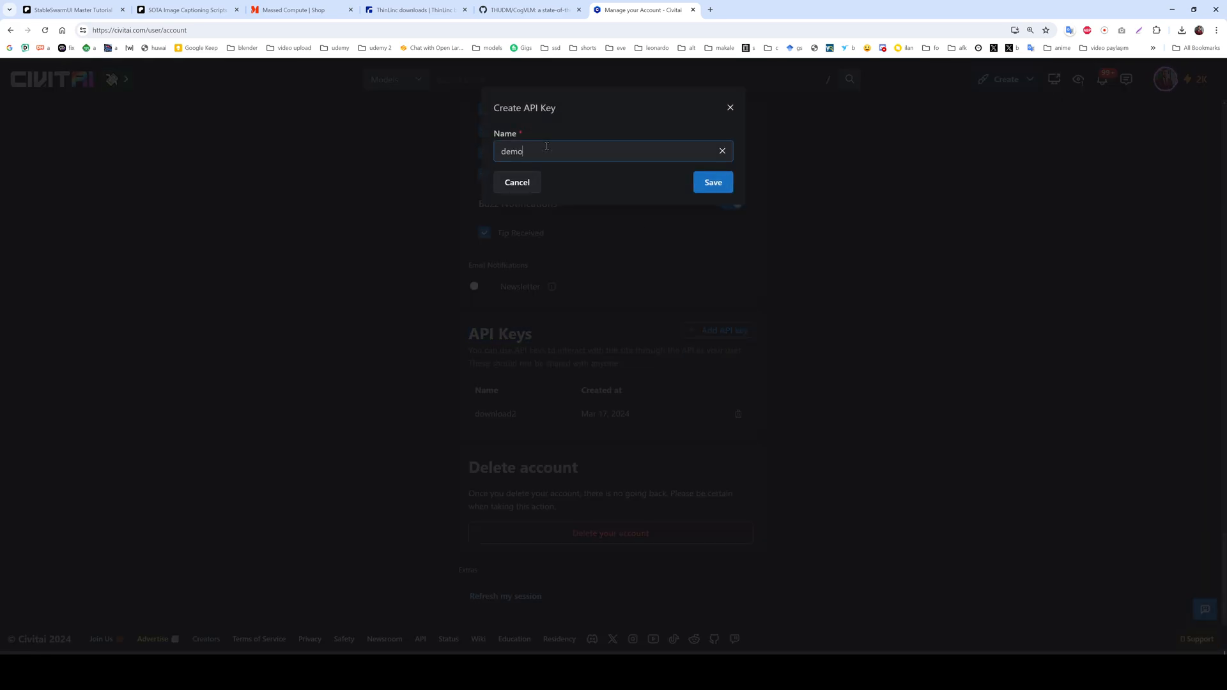
{"action": "left_click", "coordinate": [713, 182]}
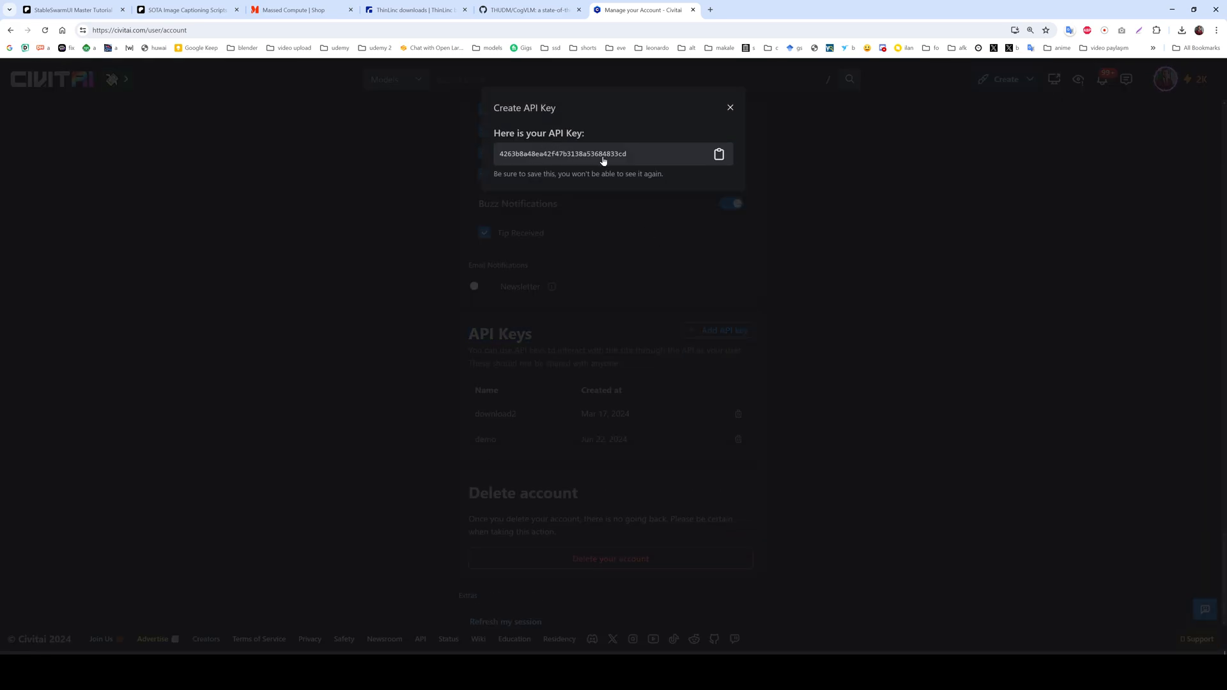
{"action": "left_click", "coordinate": [719, 155]}
Return to StableSwarmUI on the VM, paste the key into the Civitai API Key field, and save it.
{"action": "key", "text": "alt+Tab"}
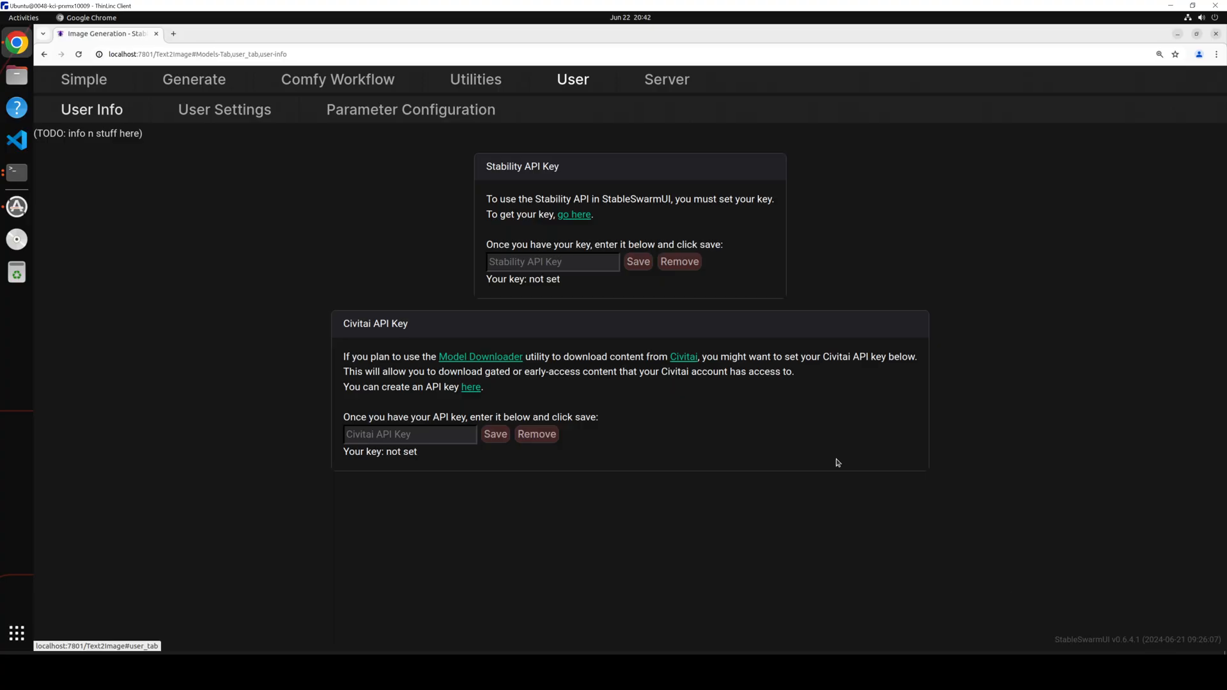
{"action": "left_click", "coordinate": [403, 438]}
{"action": "key", "text": "ctrl+v"}
{"action": "left_click", "coordinate": [496, 437]}
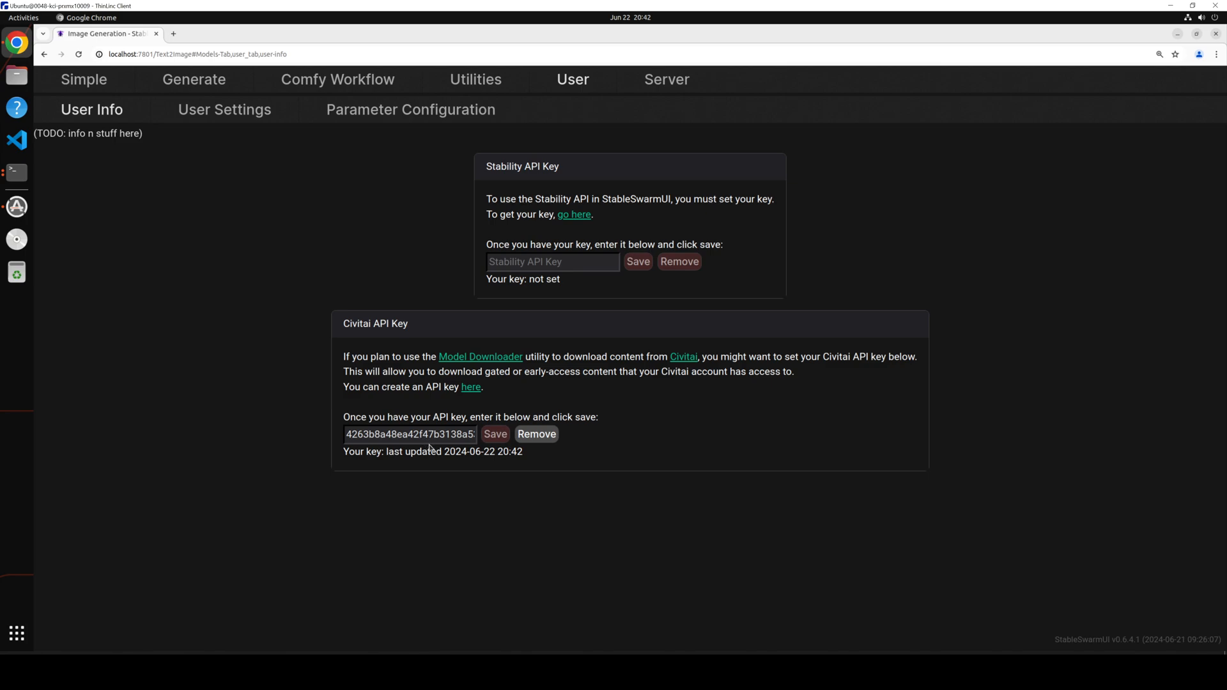
Switch back to Civitai and delete the demo API key from the account.
{"action": "key", "text": "alt+Tab"}
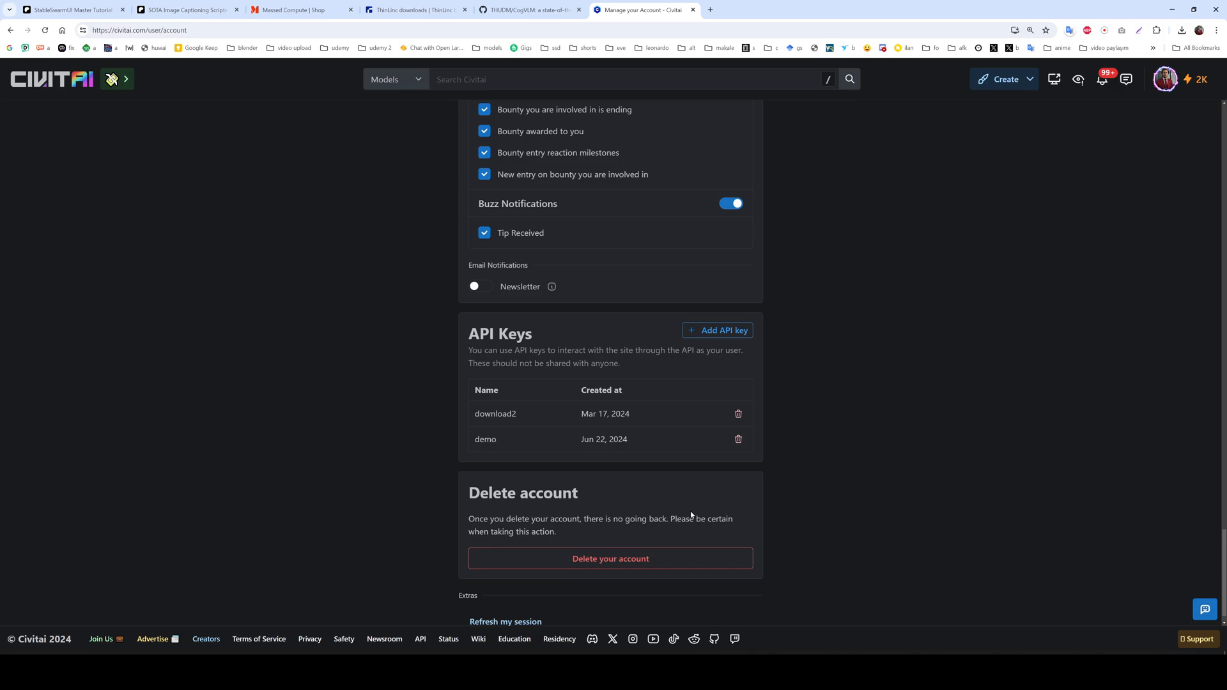
{"action": "left_click", "coordinate": [738, 439]}
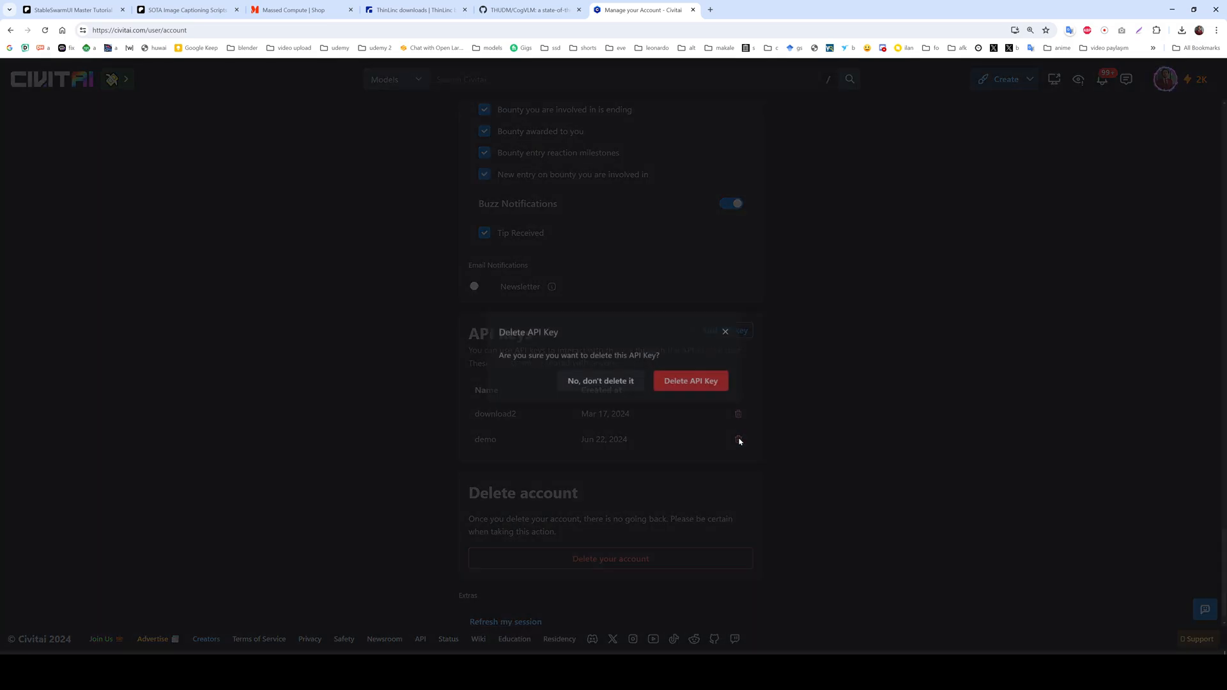
{"action": "left_click", "coordinate": [859, 411]}
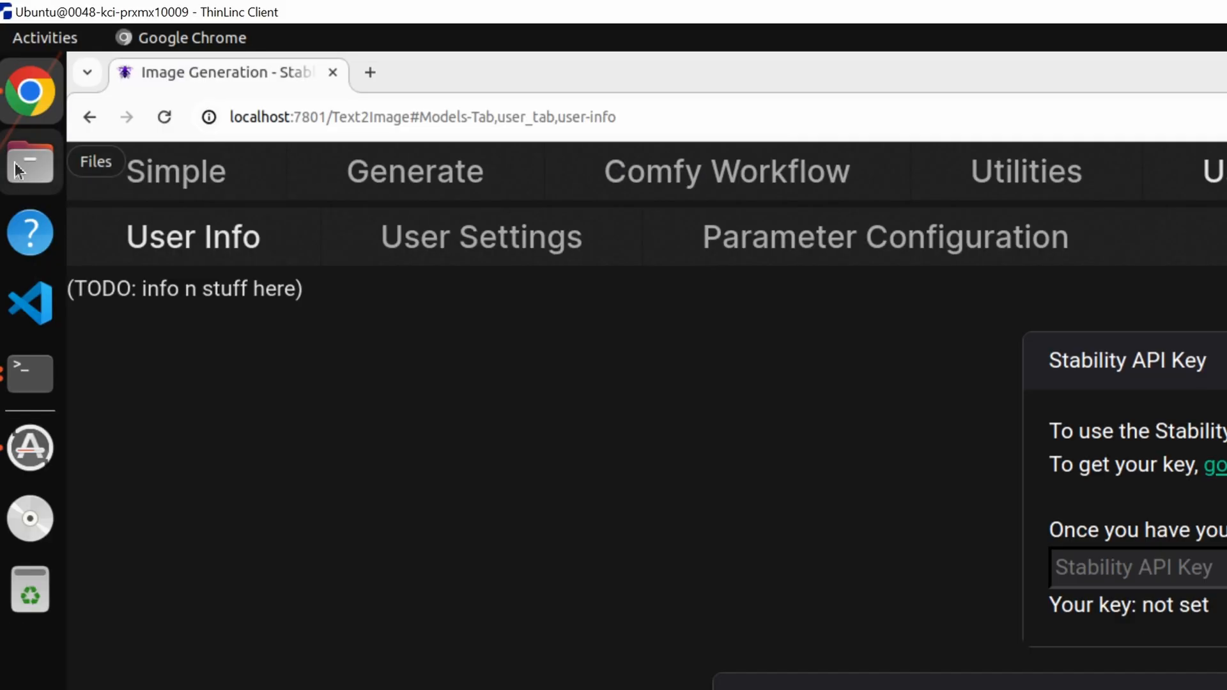
In the VM's file manager, copy the Output folder from Home/apps/StableSwarmUI.
{"action": "left_click", "coordinate": [34, 168]}
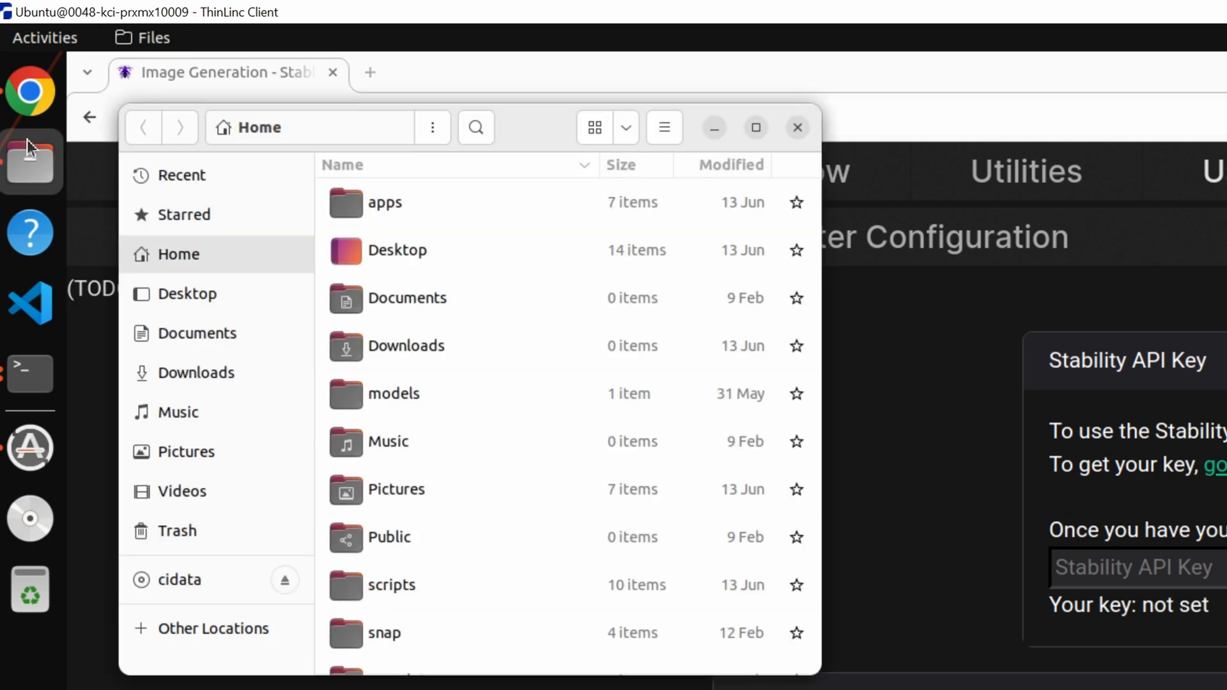
{"action": "double_click", "coordinate": [417, 216]}
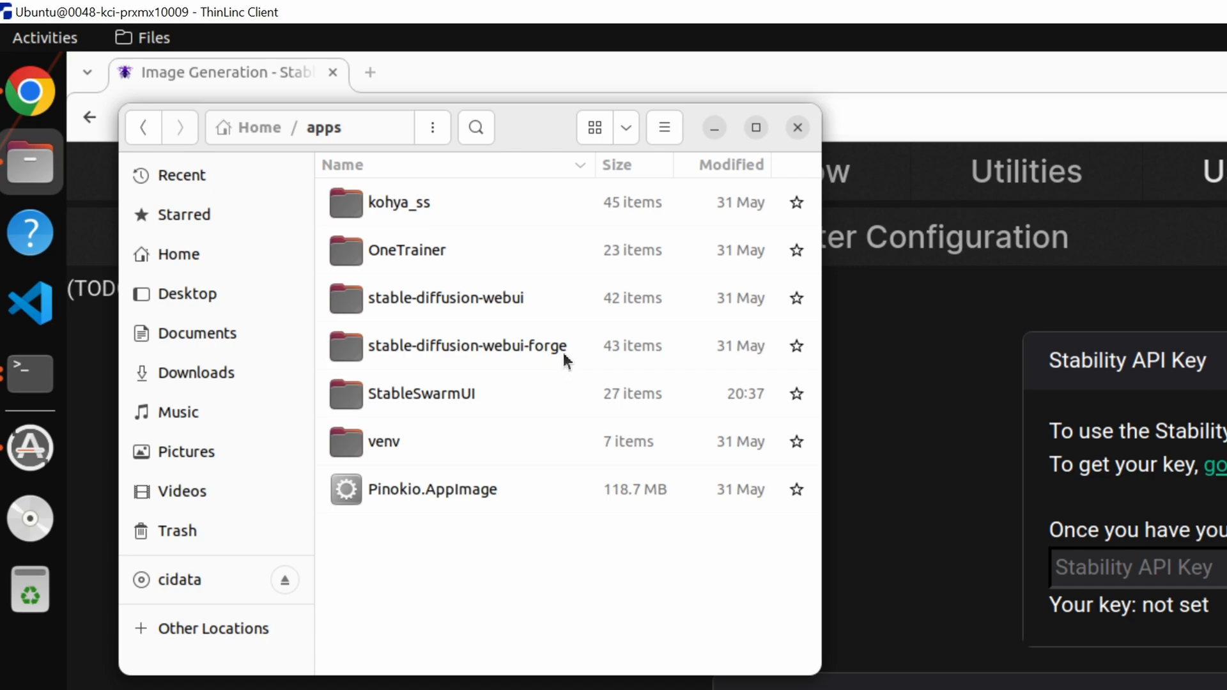
{"action": "double_click", "coordinate": [437, 394]}
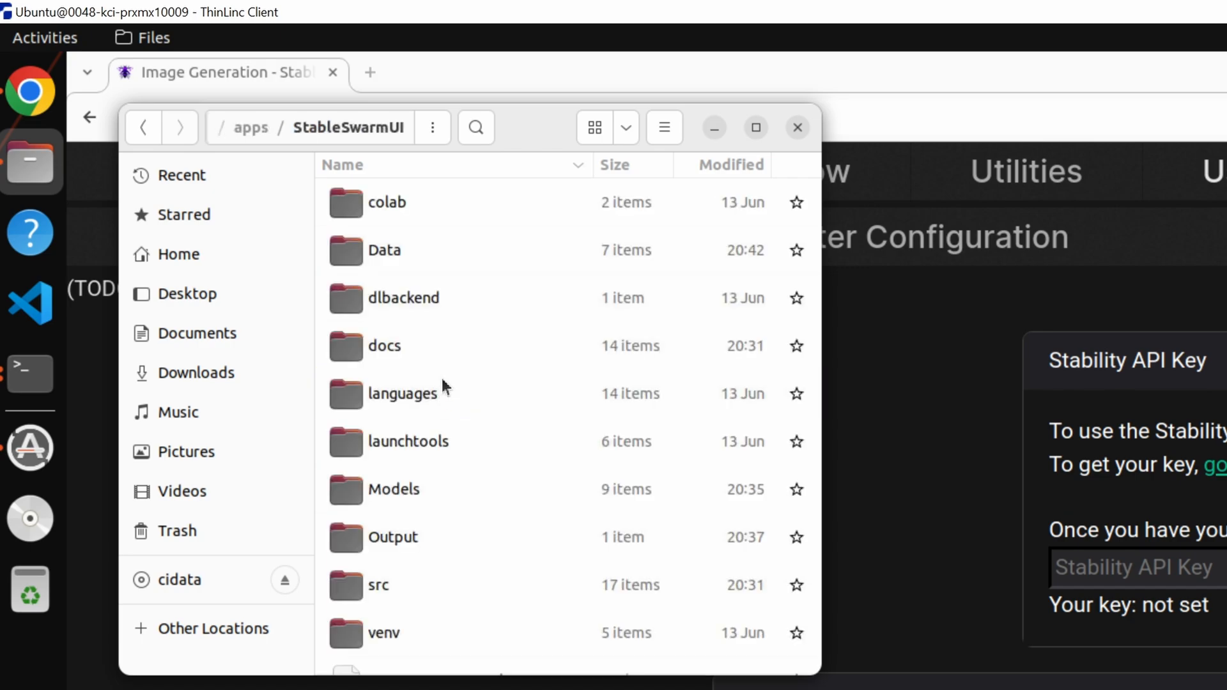
{"action": "scroll", "coordinate": [426, 497], "scroll_direction": "down", "scroll_amount": 1}
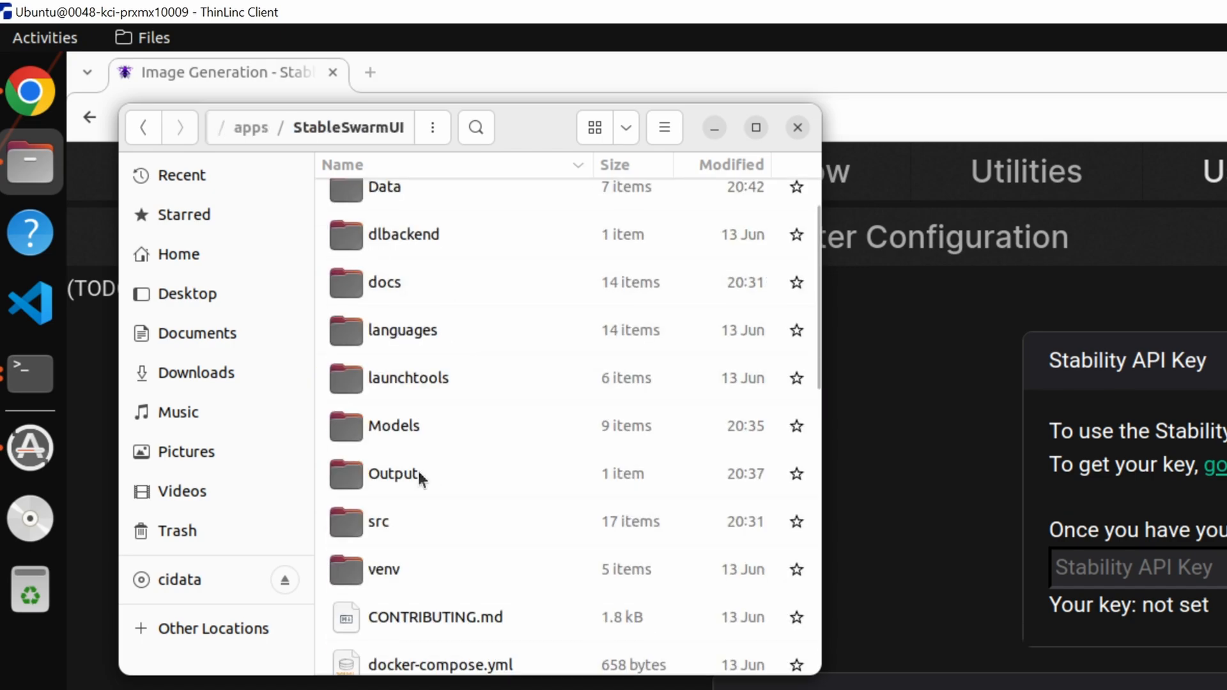
{"action": "right_click", "coordinate": [420, 478]}
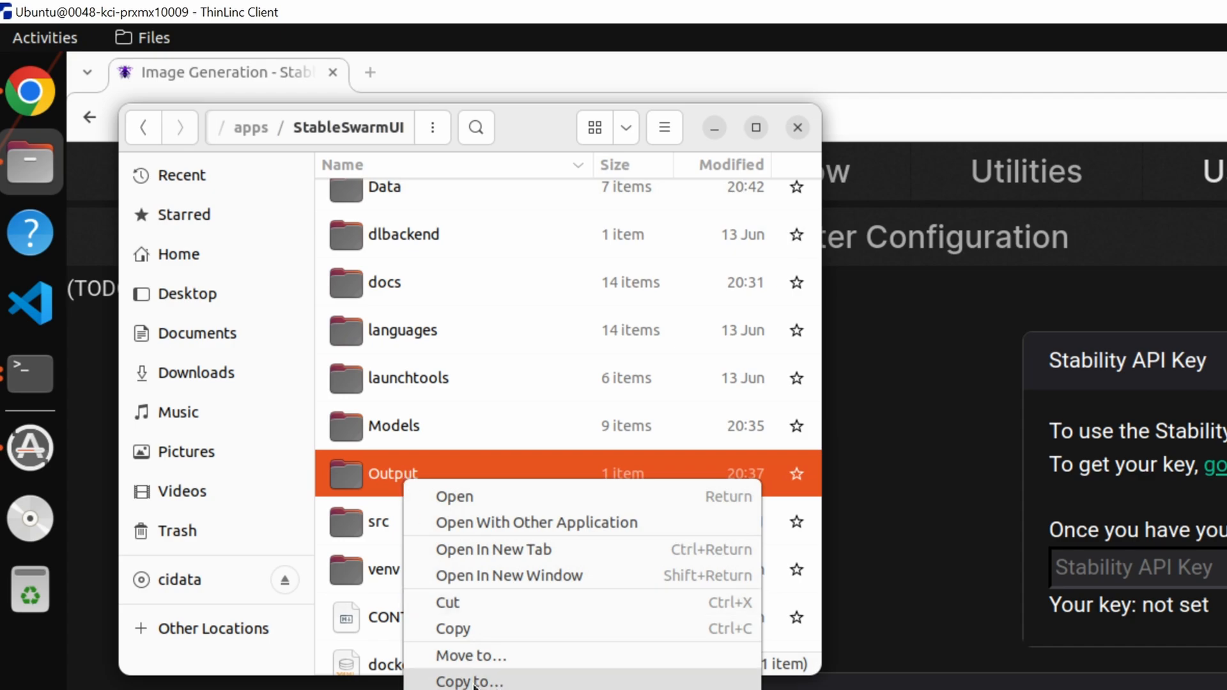
{"action": "left_click", "coordinate": [452, 629]}
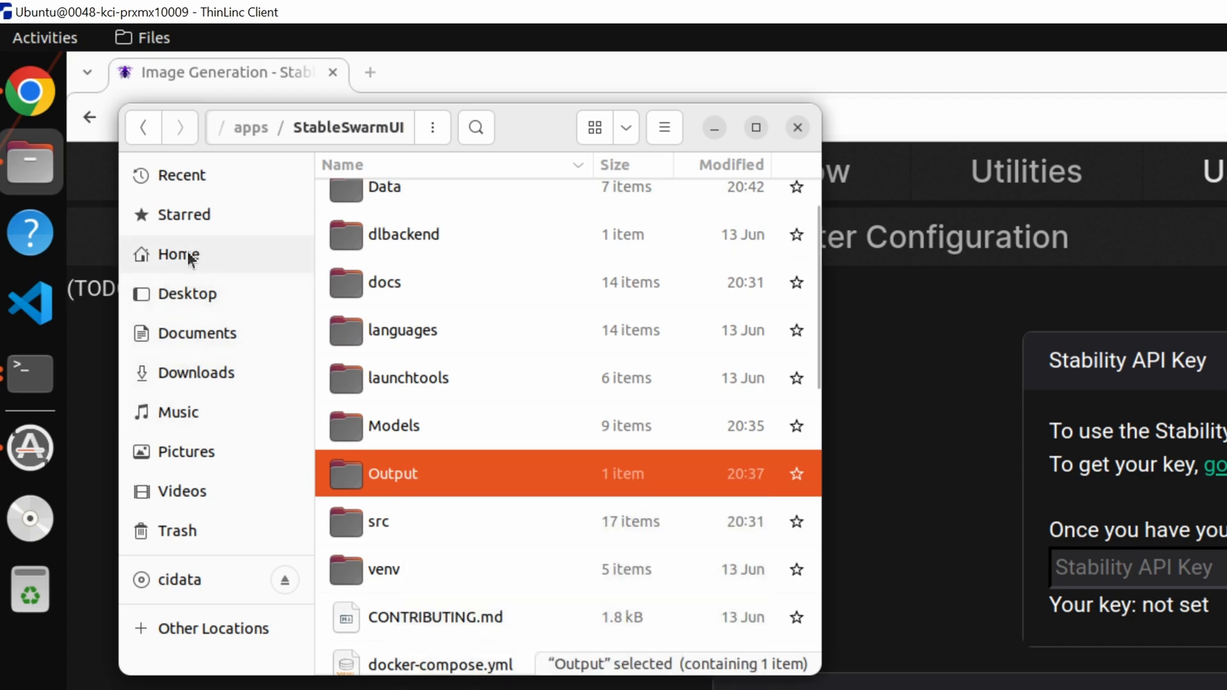
Paste the copied Output folder into the shared Home/thindrives/mass_compute folder.
{"action": "left_click", "coordinate": [179, 255]}
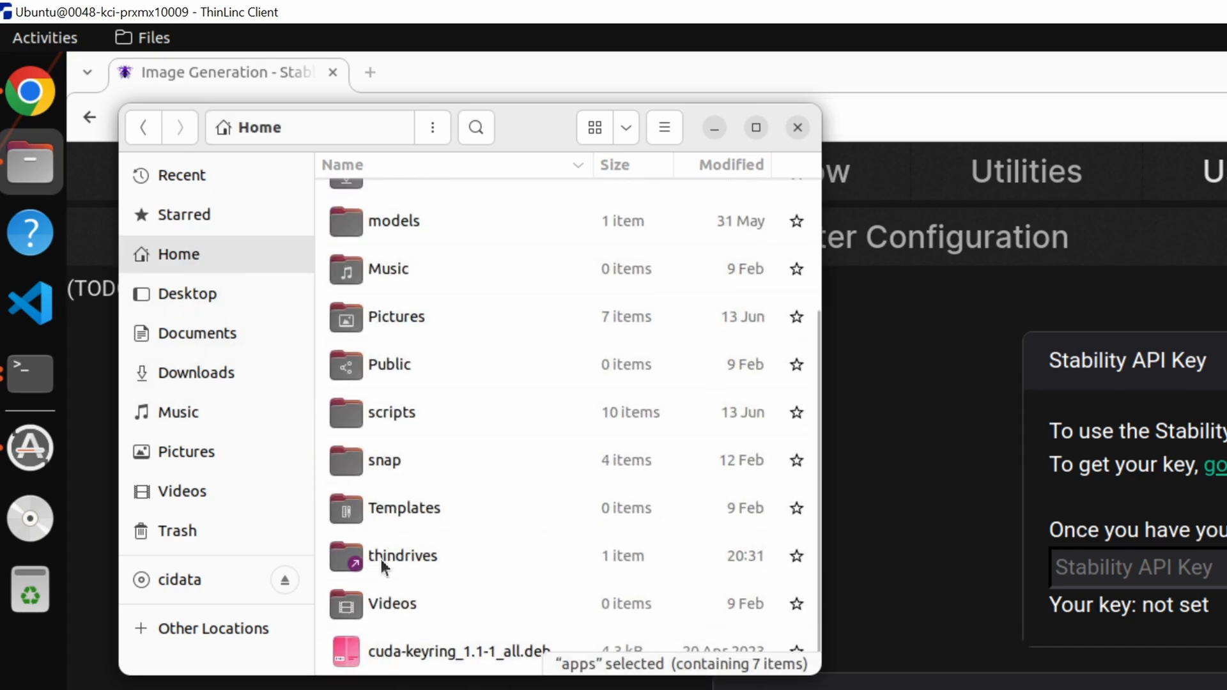
{"action": "double_click", "coordinate": [424, 562]}
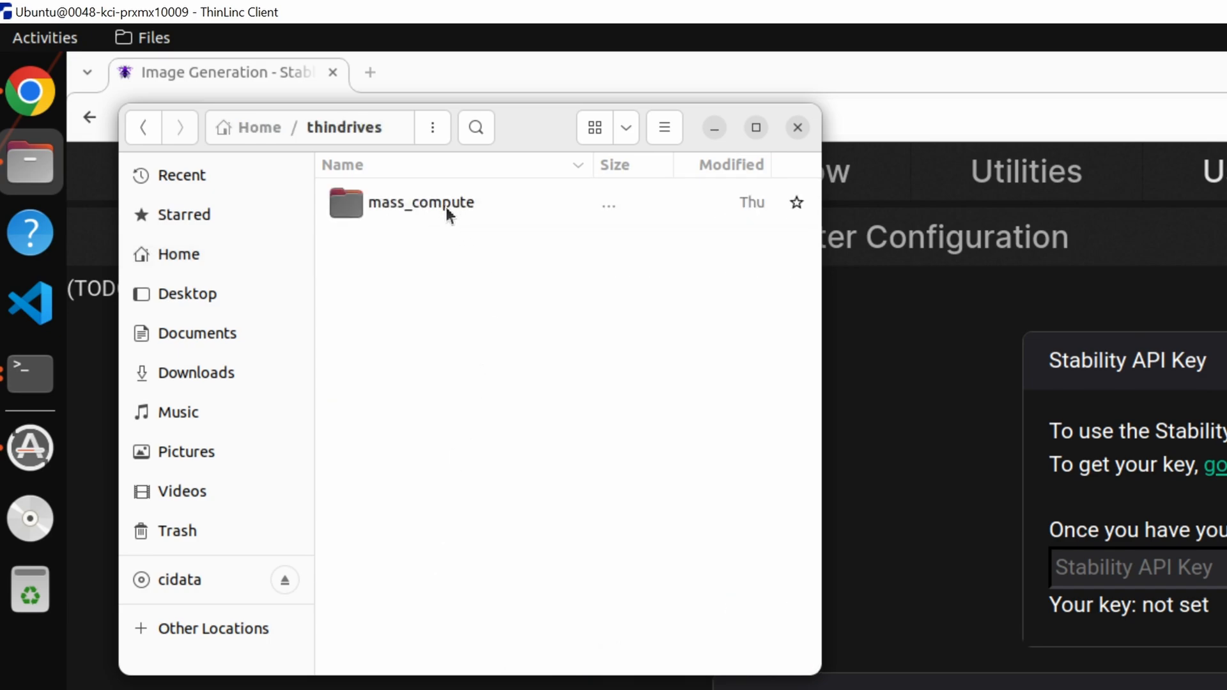
{"action": "double_click", "coordinate": [429, 202]}
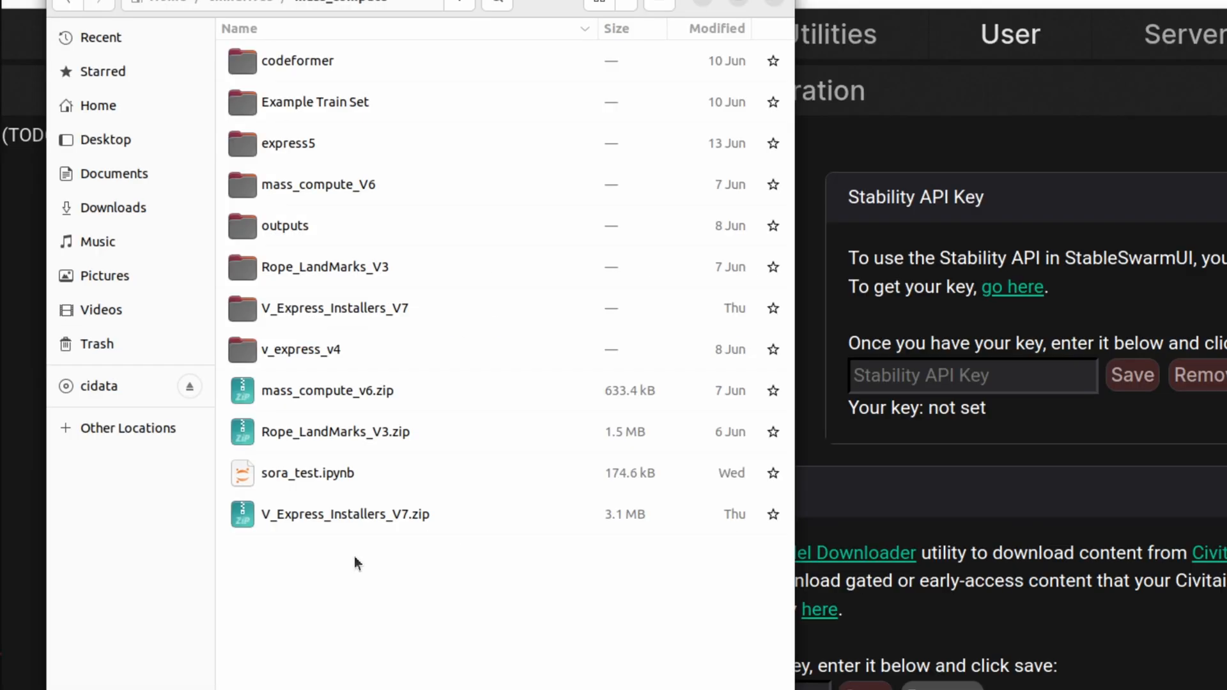
{"action": "right_click", "coordinate": [355, 562]}
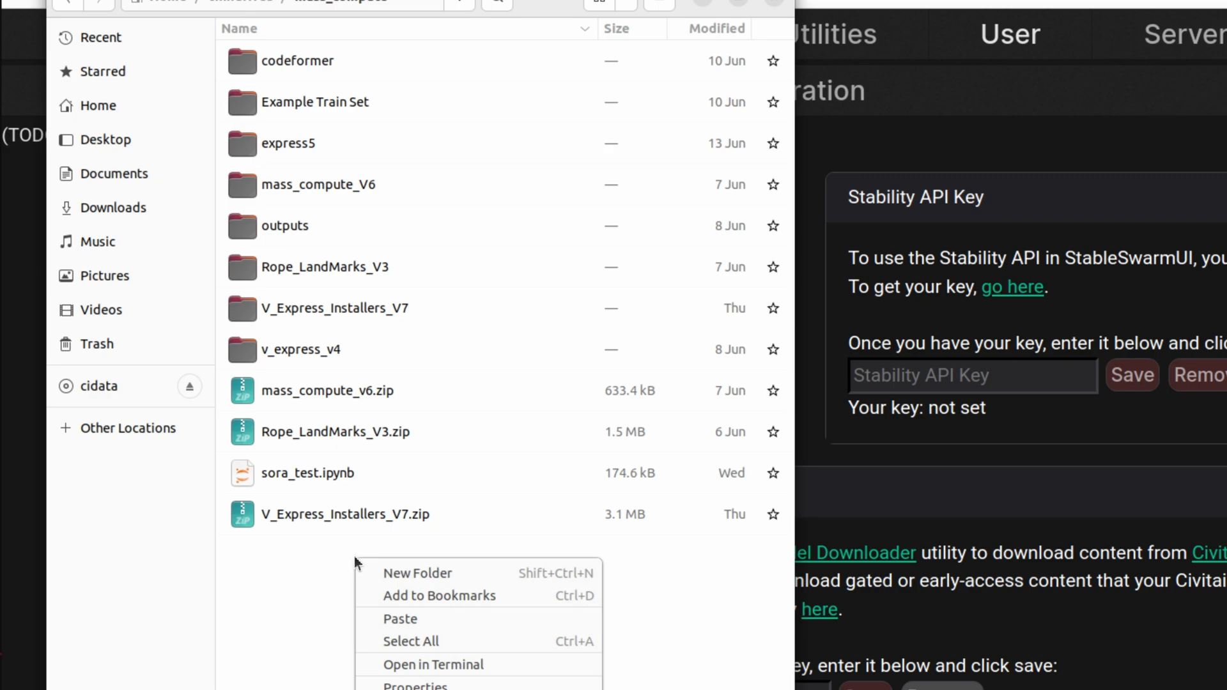
{"action": "left_click", "coordinate": [419, 621]}
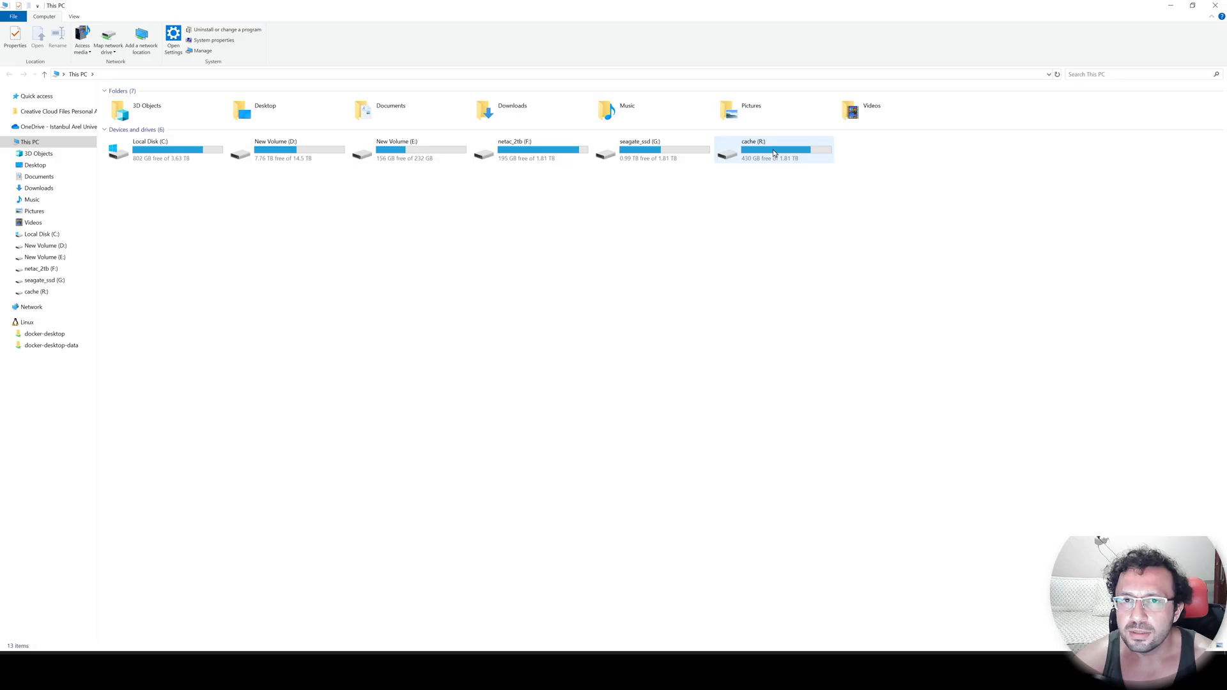
On the local cache (R:) drive, sort by date modified and browse mass_compute/Output/local/raw down to the transferred images.
{"action": "double_click", "coordinate": [773, 150]}
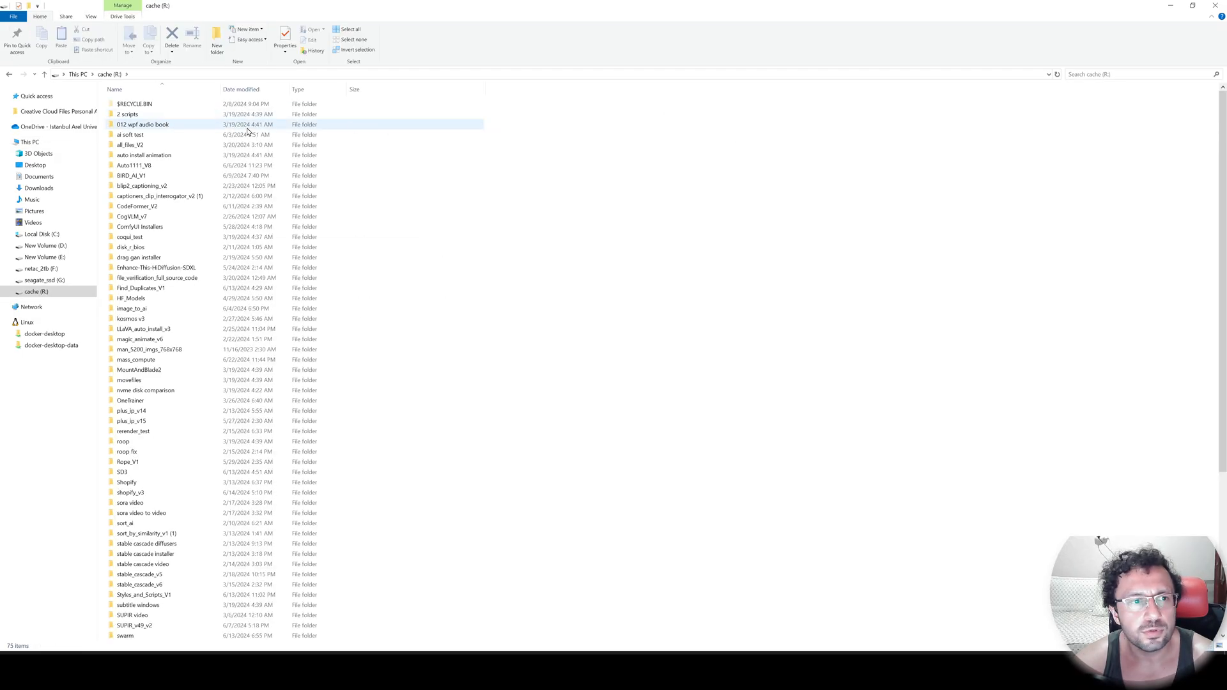
{"action": "right_click", "coordinate": [659, 106]}
{"action": "mouse_move", "coordinate": [735, 125]}
{"action": "left_click", "coordinate": [810, 132]}
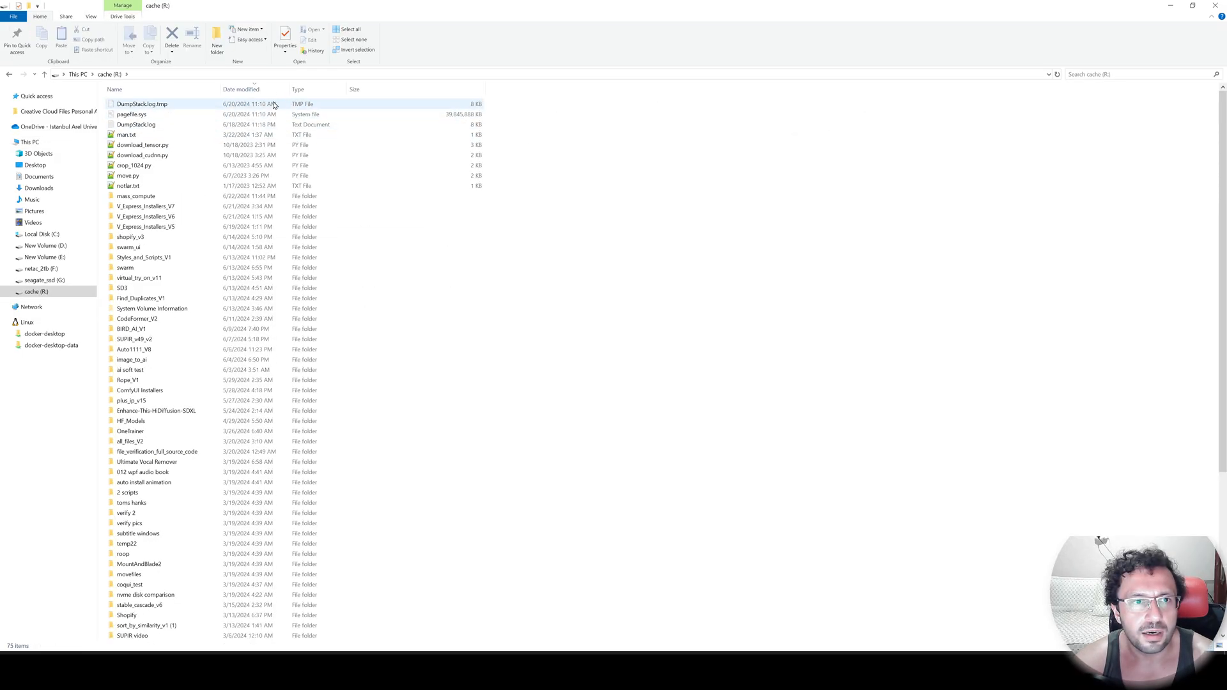
{"action": "double_click", "coordinate": [141, 198]}
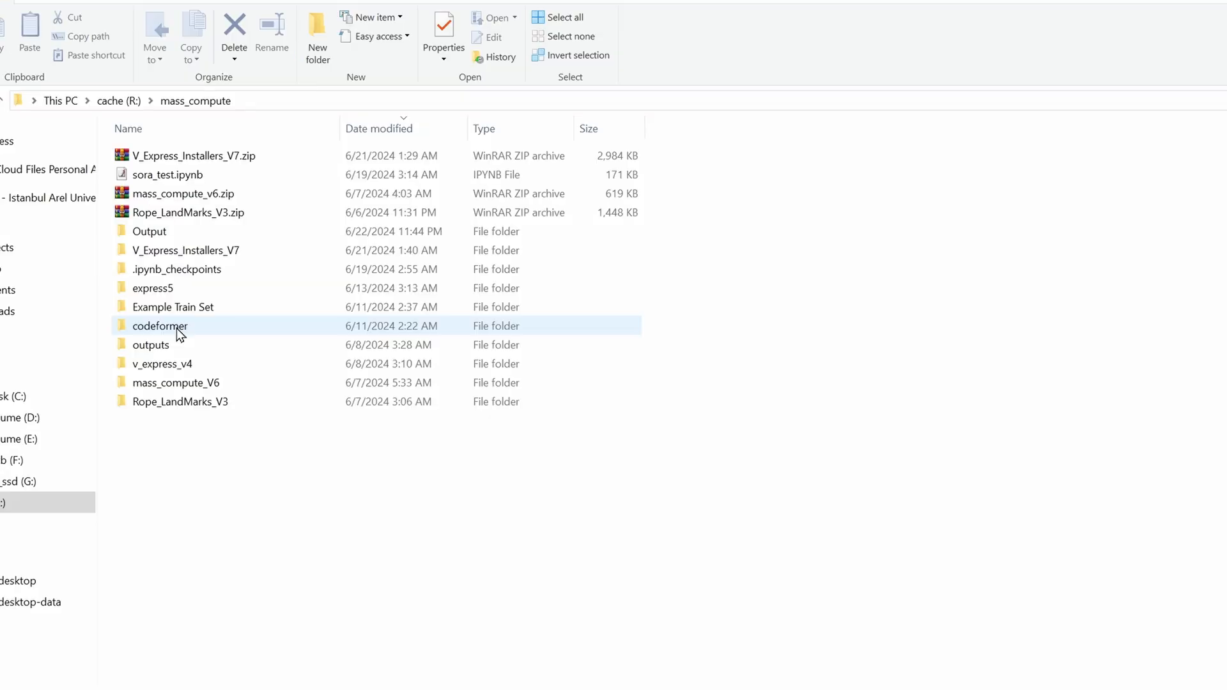
{"action": "double_click", "coordinate": [175, 238]}
{"action": "double_click", "coordinate": [175, 157]}
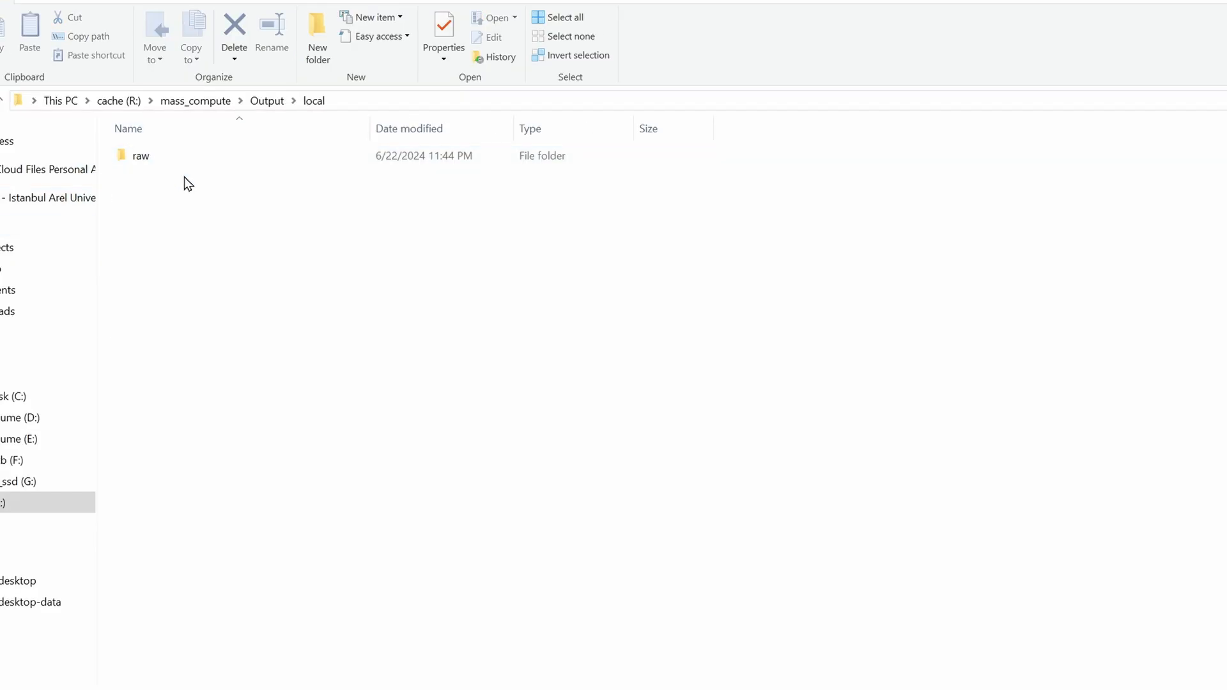
{"action": "double_click", "coordinate": [169, 157]}
{"action": "left_click", "coordinate": [172, 164]}
{"action": "double_click", "coordinate": [173, 161]}
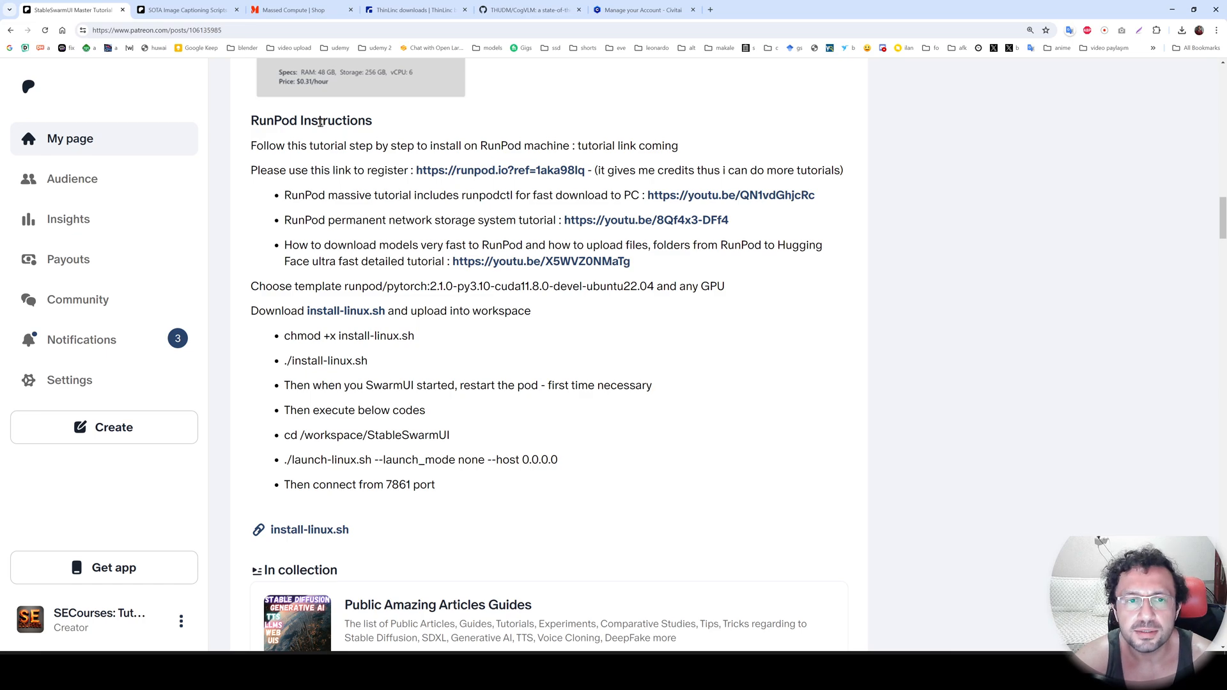
Open RunPod through the registration link in the Patreon post, enter the console, and show the Billing page.
{"action": "middle_click", "coordinate": [461, 174]}
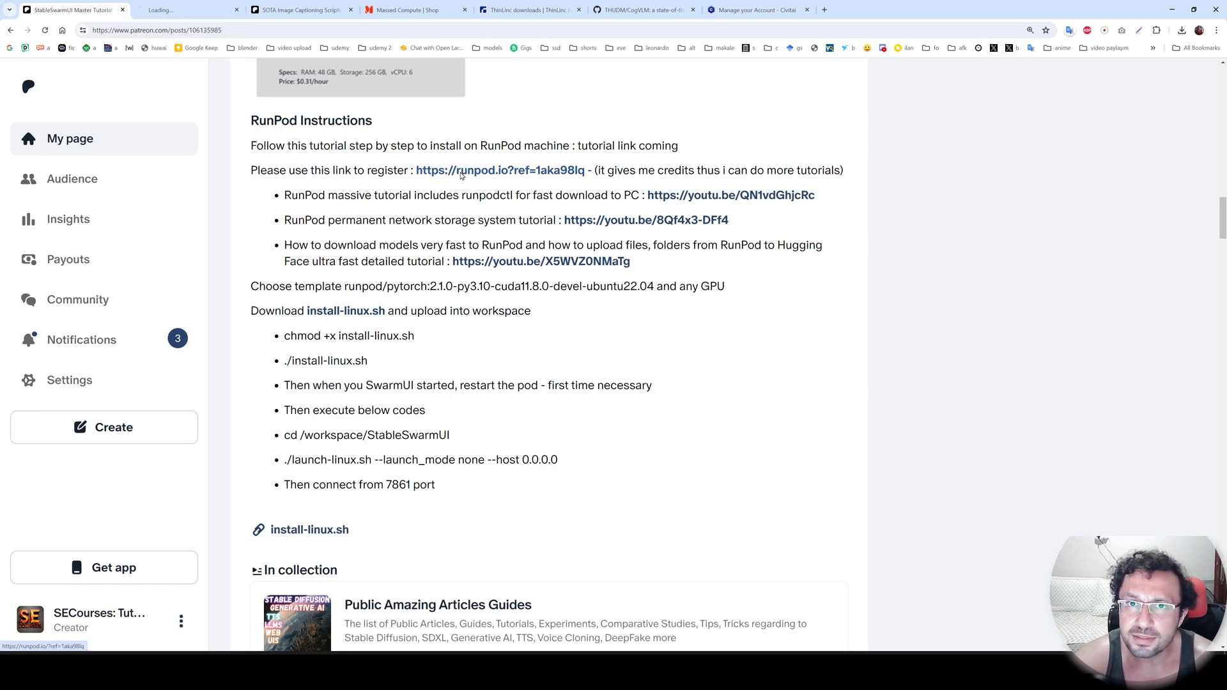
{"action": "left_click", "coordinate": [178, 9]}
{"action": "left_click", "coordinate": [1016, 80]}
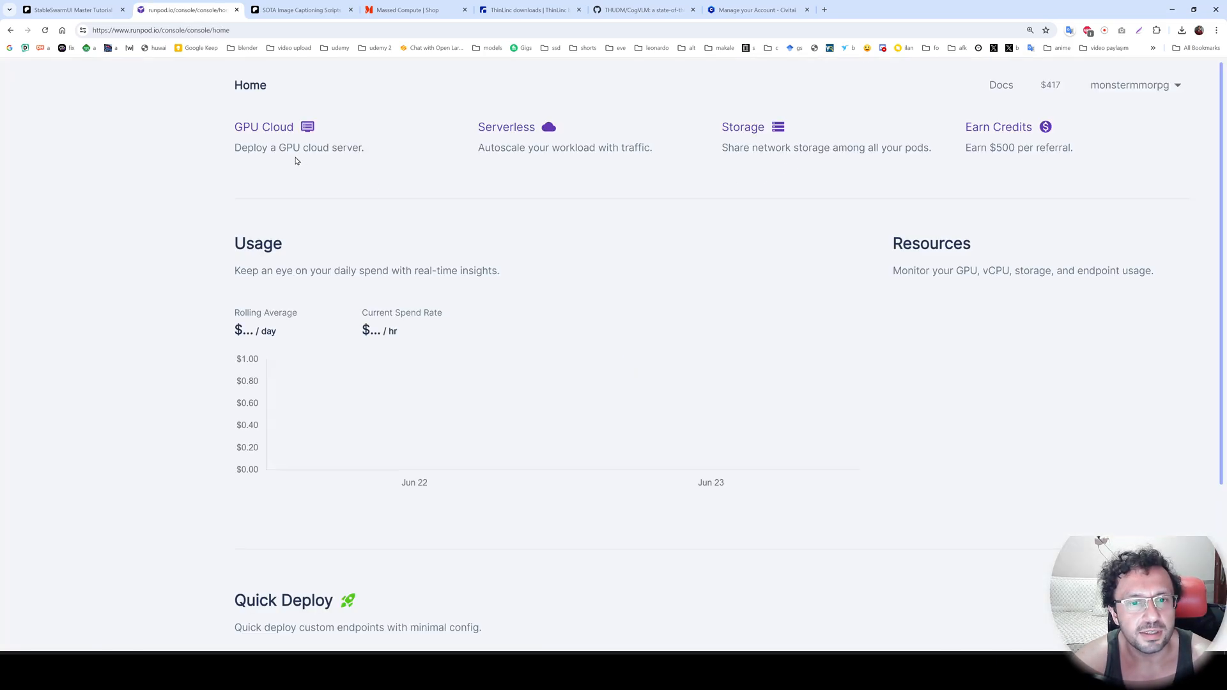
{"action": "left_click", "coordinate": [86, 449]}
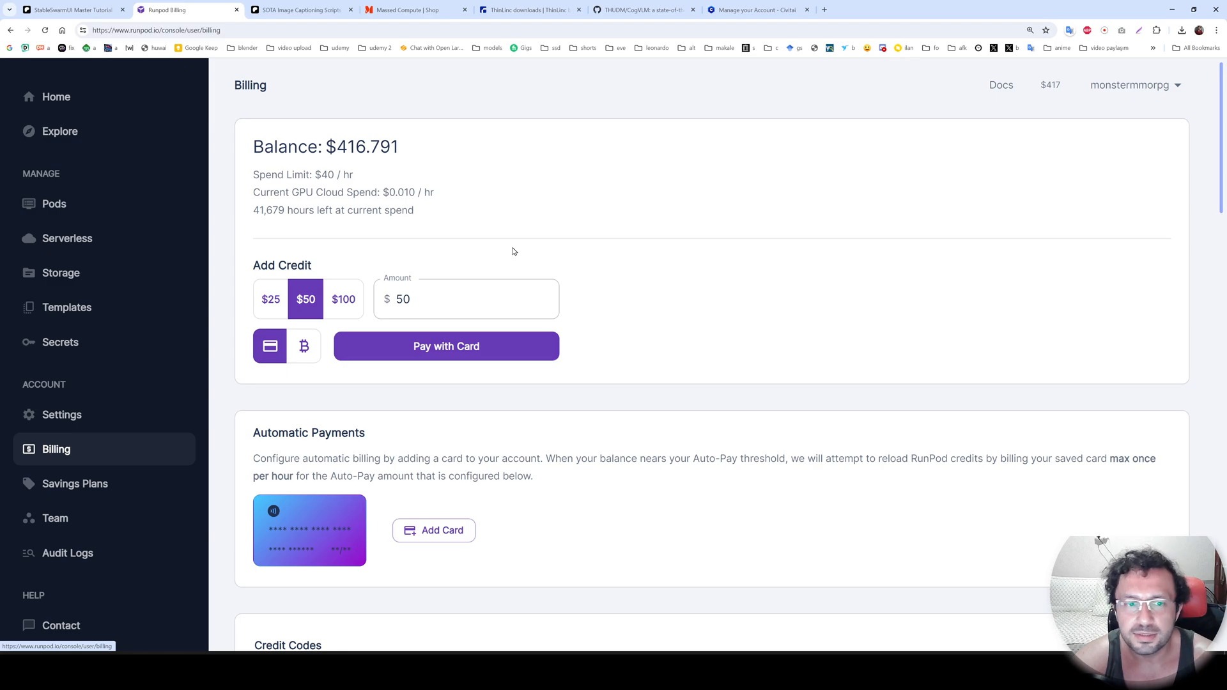
Start a new GPU pod deployment and switch the cloud type to Community Cloud.
{"action": "left_click", "coordinate": [53, 210]}
{"action": "left_click", "coordinate": [278, 133]}
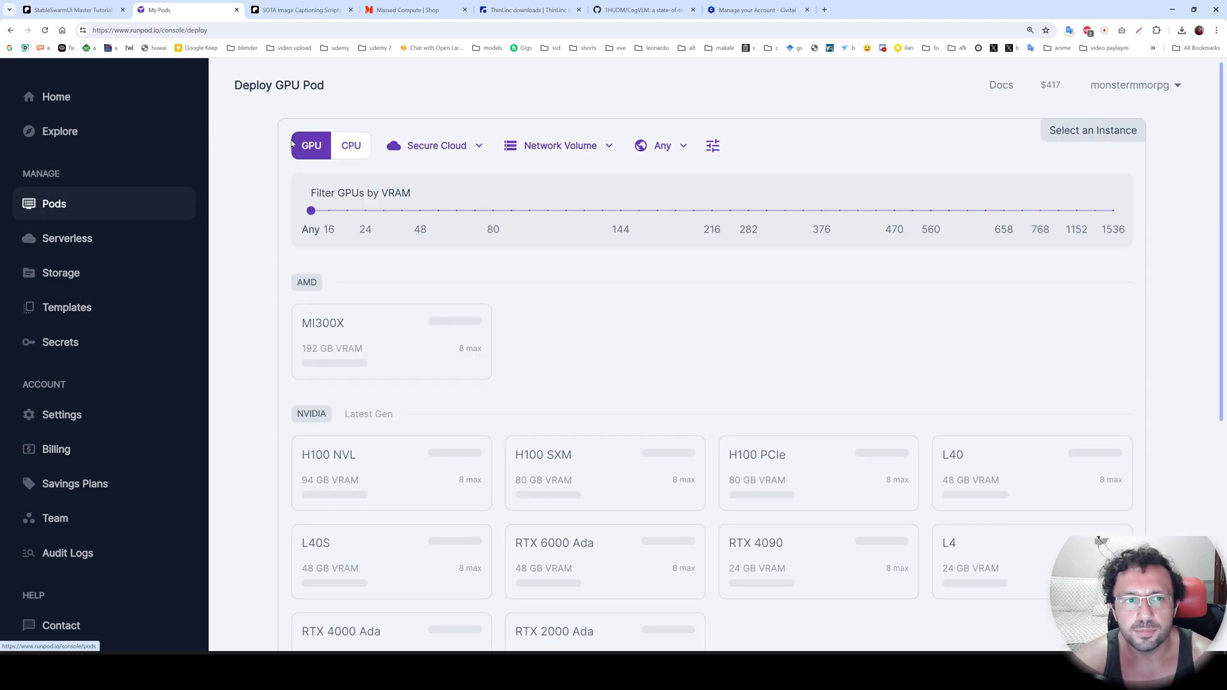
{"action": "left_click", "coordinate": [473, 150]}
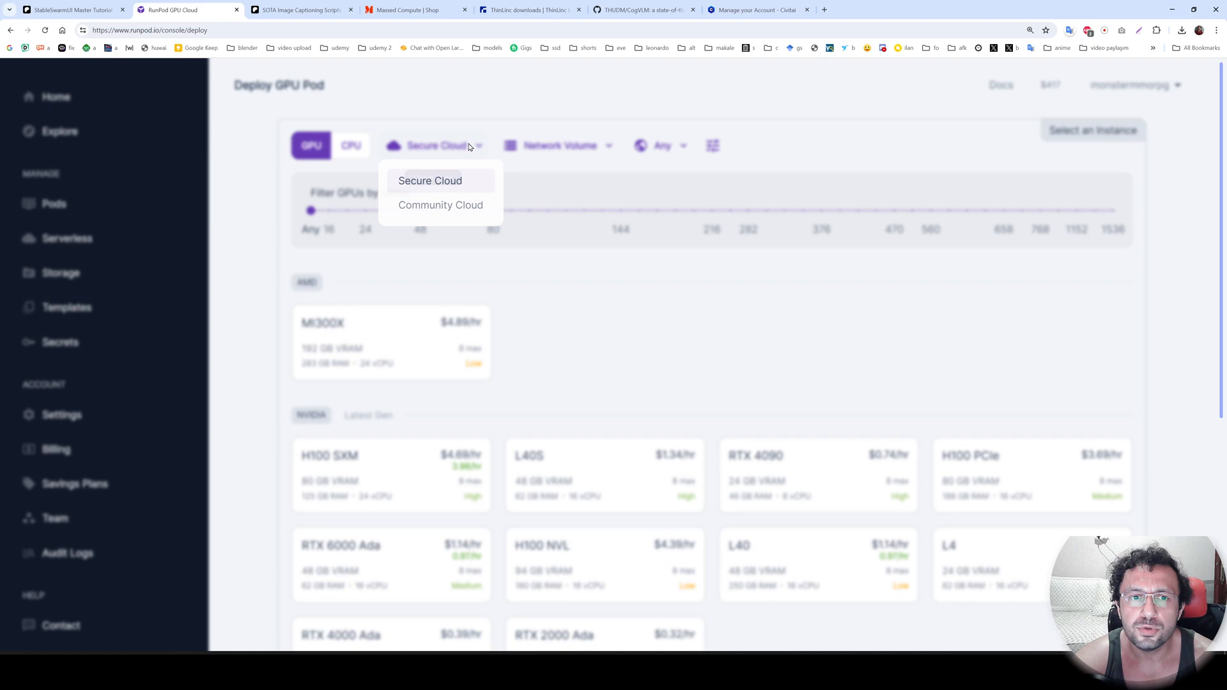
{"action": "left_click", "coordinate": [446, 207]}
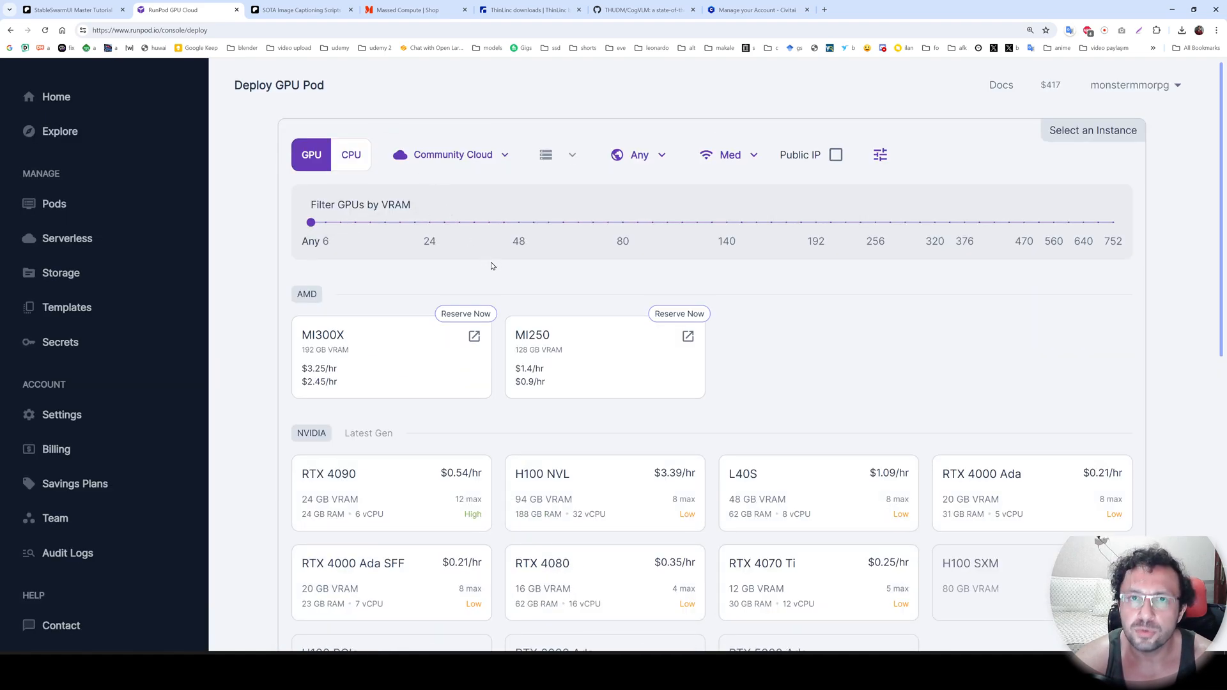
Filter the available GPUs by Extreme internet speed, NVME disk type, and 48 GB of system memory per GPU.
{"action": "left_click", "coordinate": [70, 10]}
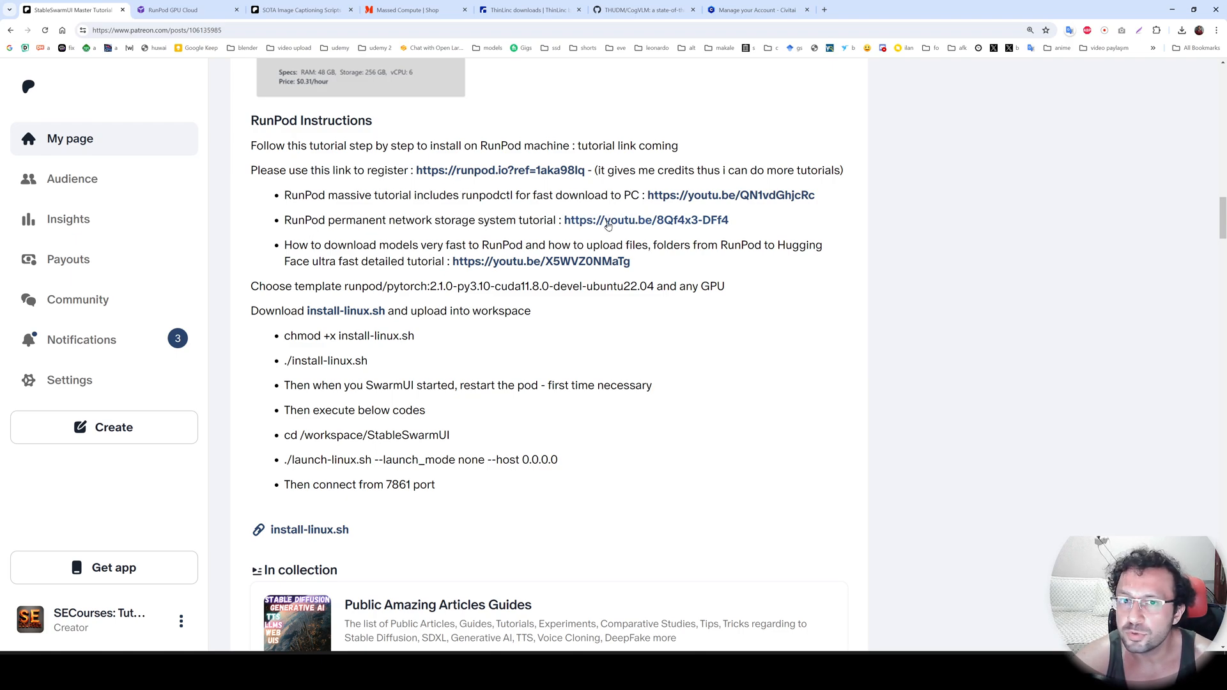
{"action": "key", "text": "ctrl+Tab"}
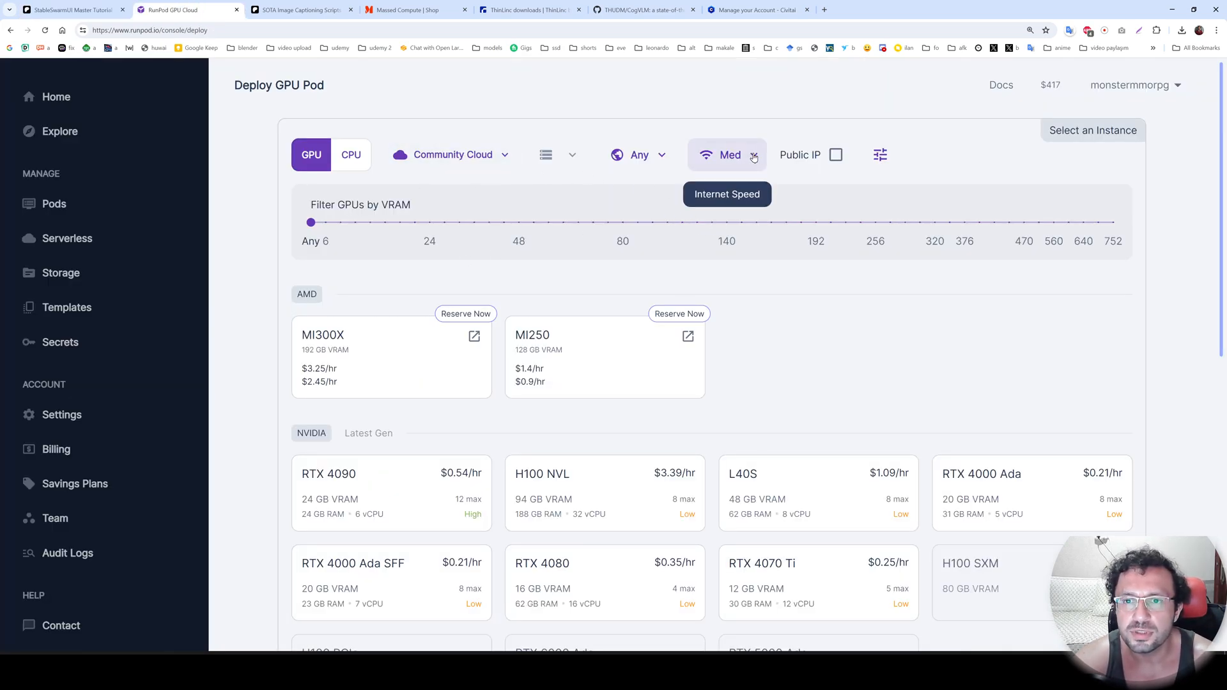
{"action": "left_click", "coordinate": [730, 155]}
{"action": "left_click", "coordinate": [762, 266]}
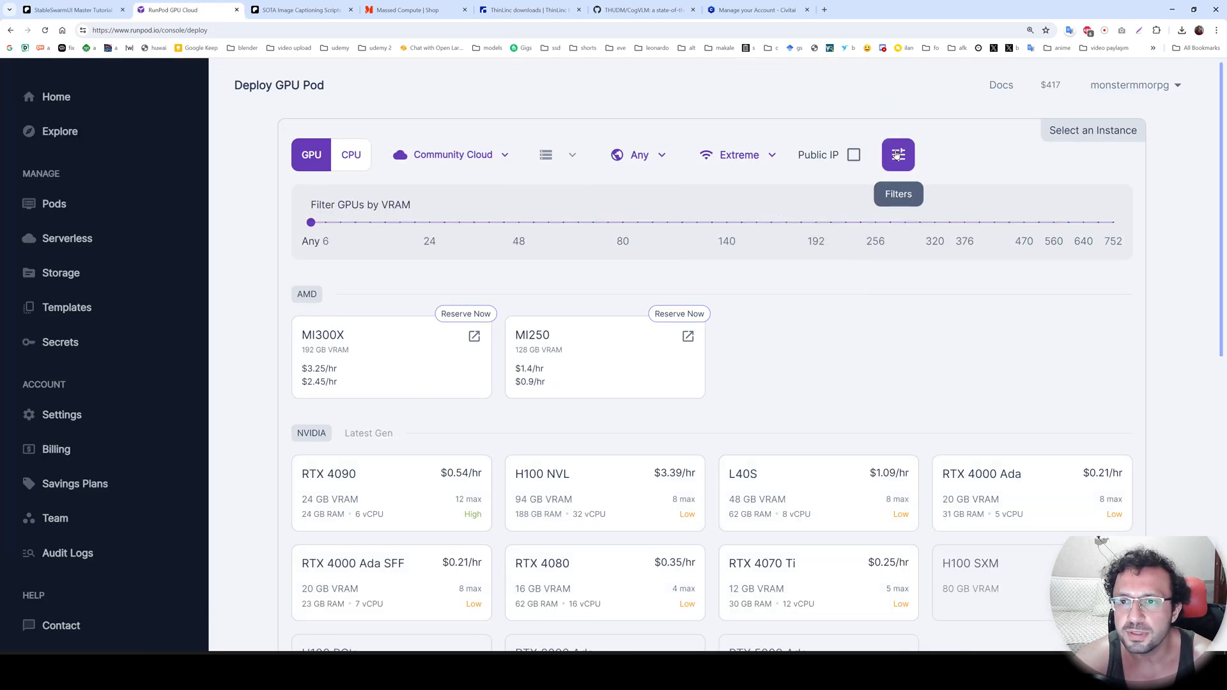
{"action": "left_click", "coordinate": [898, 155]}
{"action": "left_click", "coordinate": [646, 210]}
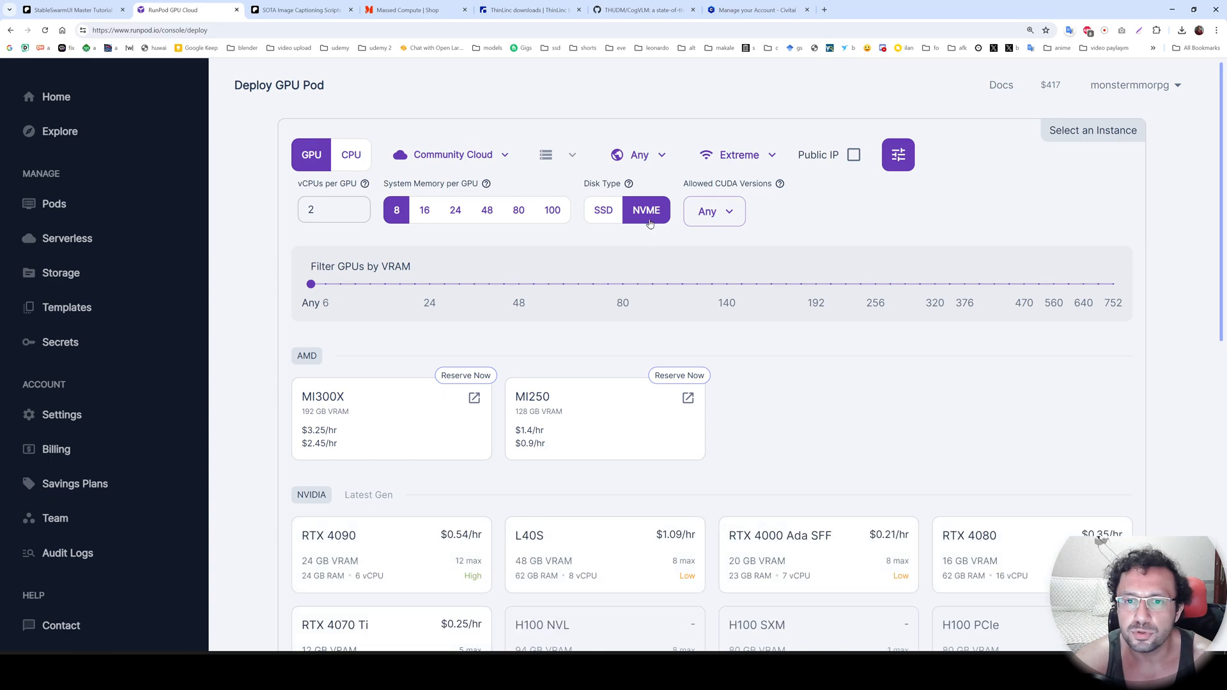
{"action": "left_click", "coordinate": [487, 215]}
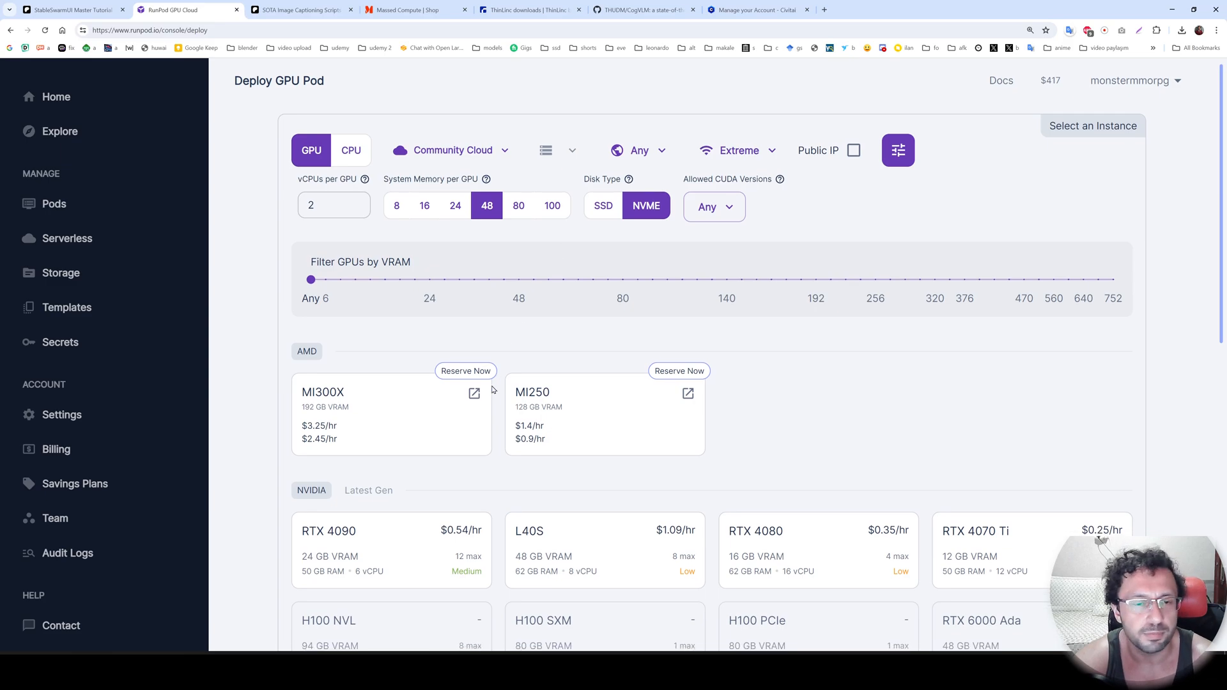
Look through the available GPU models and choose the RTX 4090 for the pod.
{"action": "scroll", "coordinate": [557, 258], "scroll_direction": "down", "scroll_amount": 6}
{"action": "scroll", "coordinate": [452, 393], "scroll_direction": "up", "scroll_amount": 3}
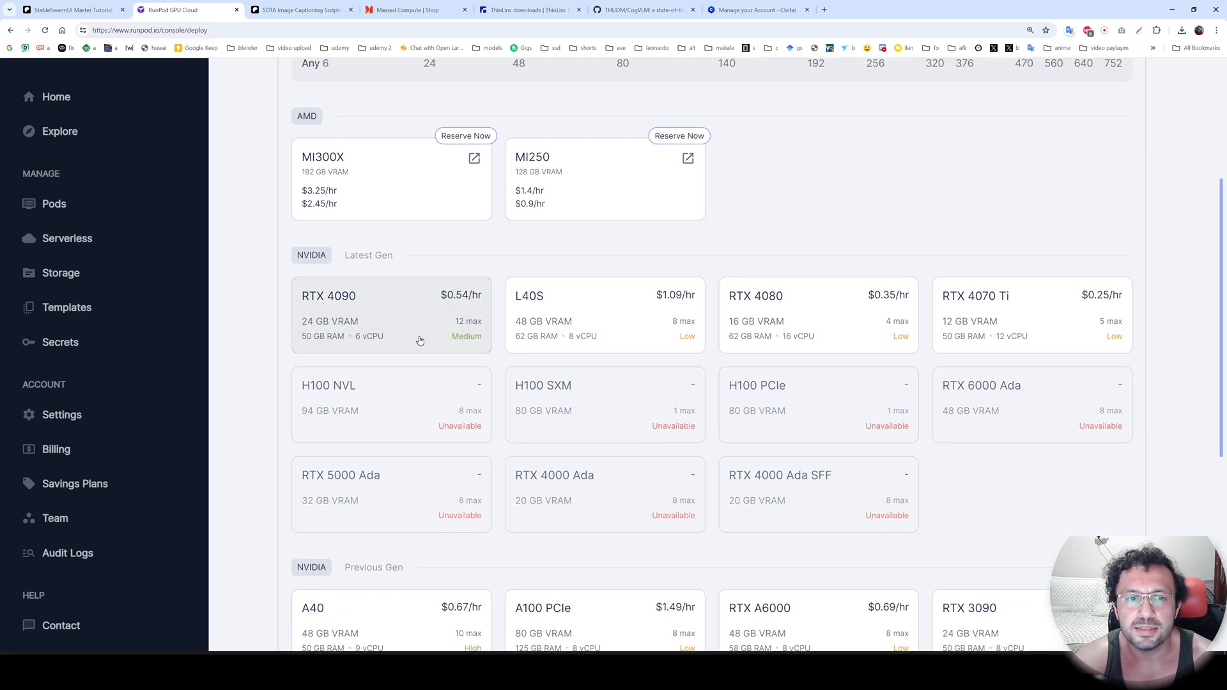
{"action": "left_click", "coordinate": [385, 318]}
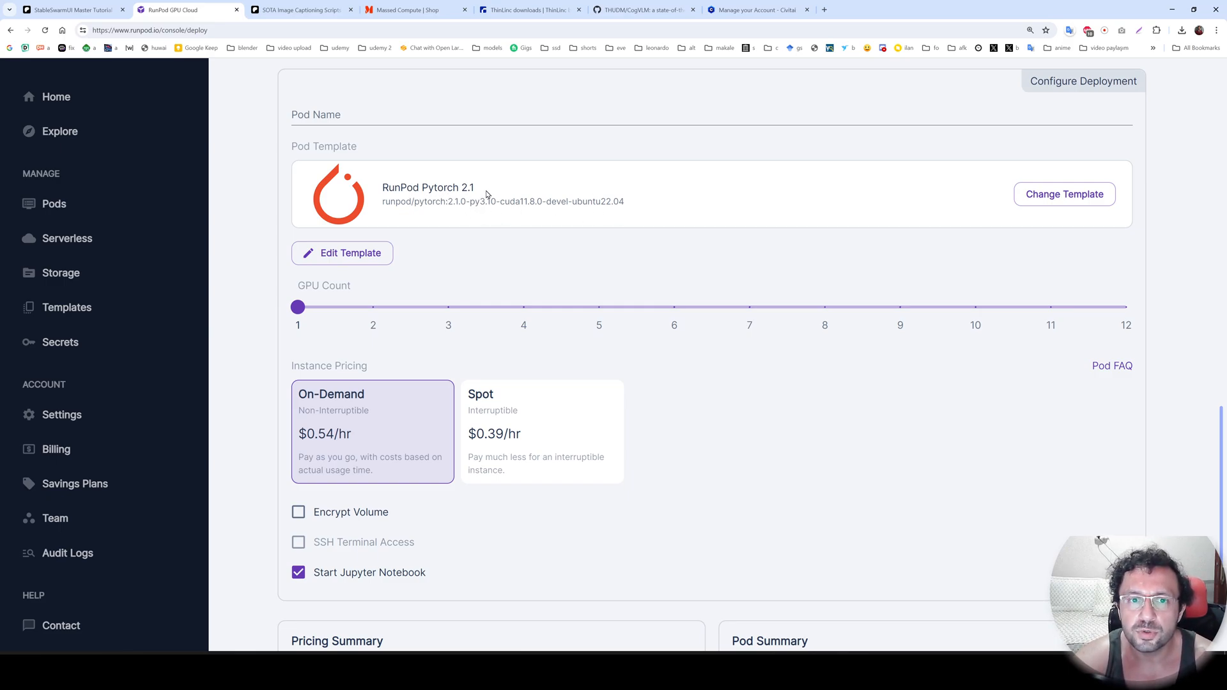
{"action": "left_click_drag", "start_coordinate": [543, 202], "coordinate": [515, 201]}
{"action": "left_click", "coordinate": [1064, 194]}
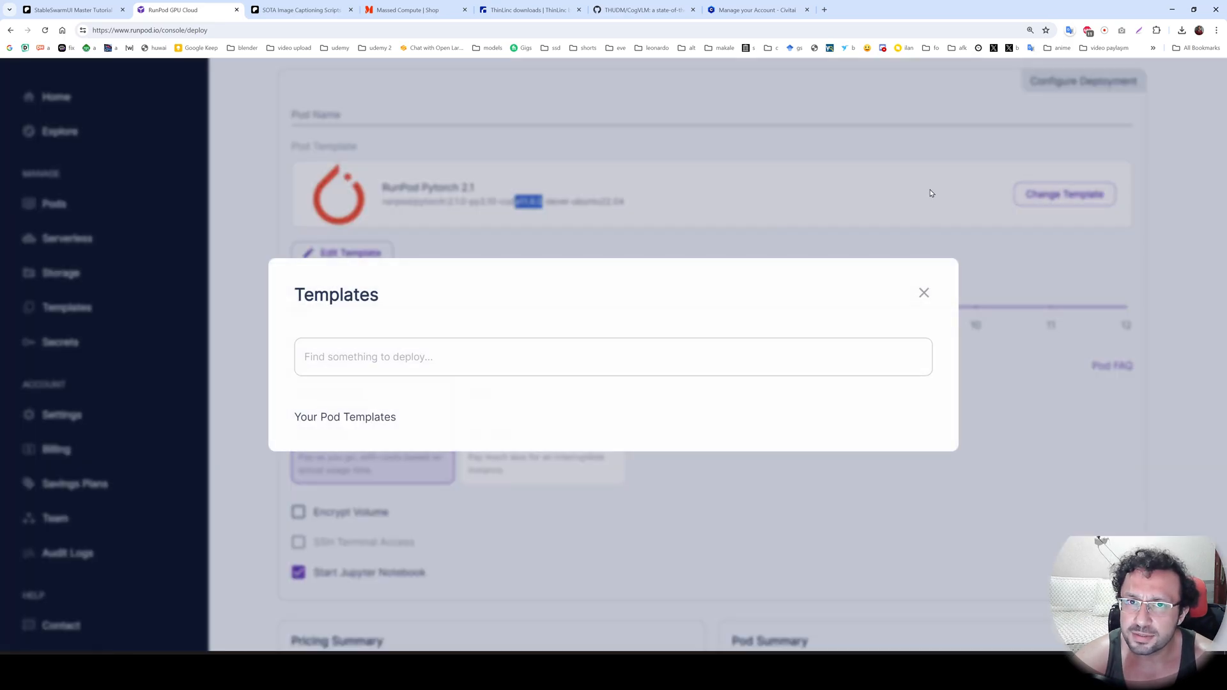
{"action": "left_click", "coordinate": [426, 195]}
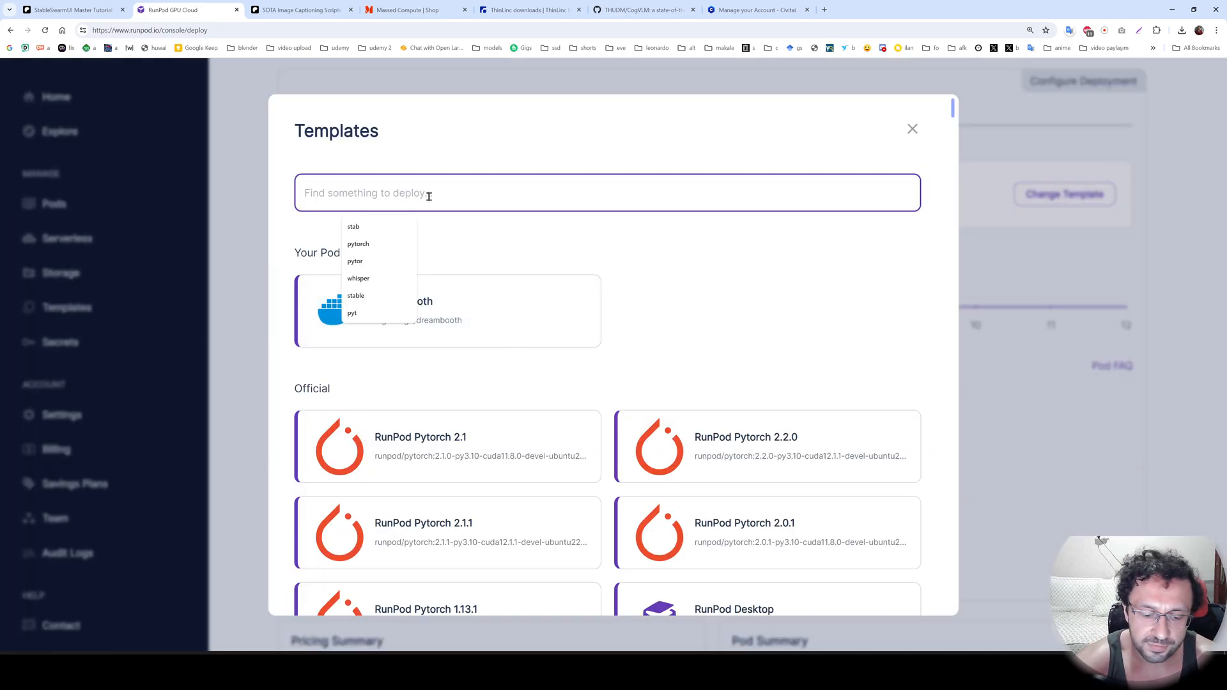
{"action": "type", "text": "tortch"}
{"action": "key", "text": "BackSpace"}
{"action": "key", "text": "BackSpace"}
{"action": "key", "text": "BackSpace"}
{"action": "type", "text": "ch"}
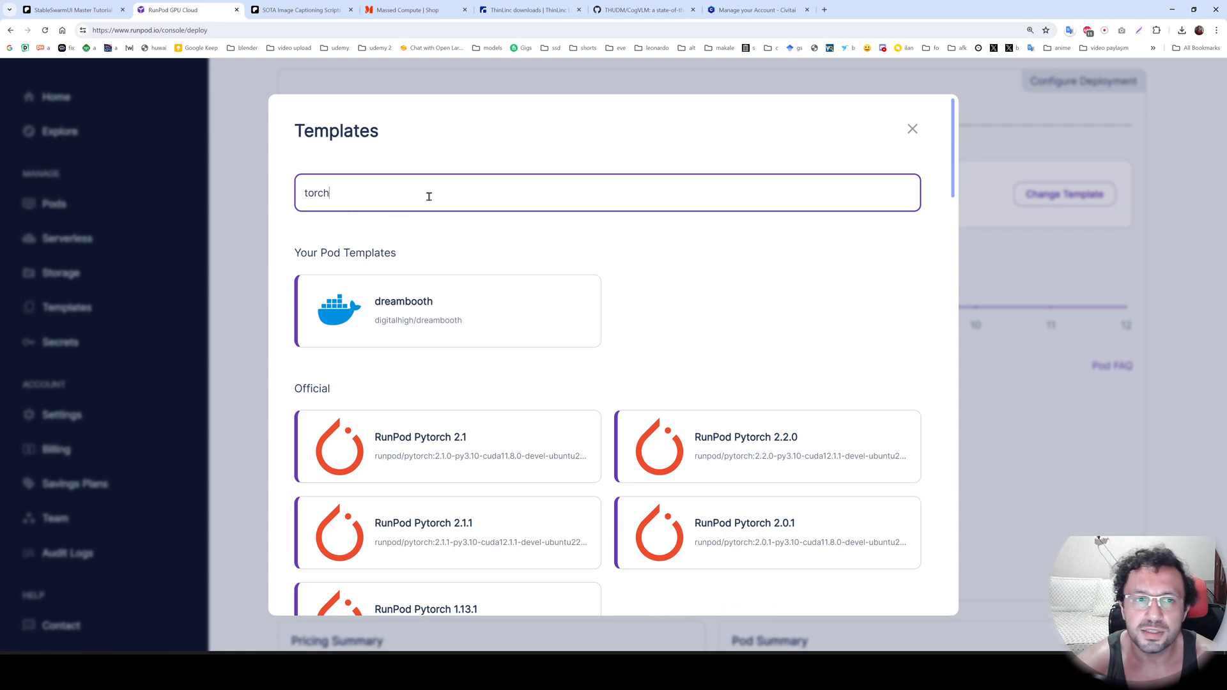
{"action": "key", "text": "Escape"}
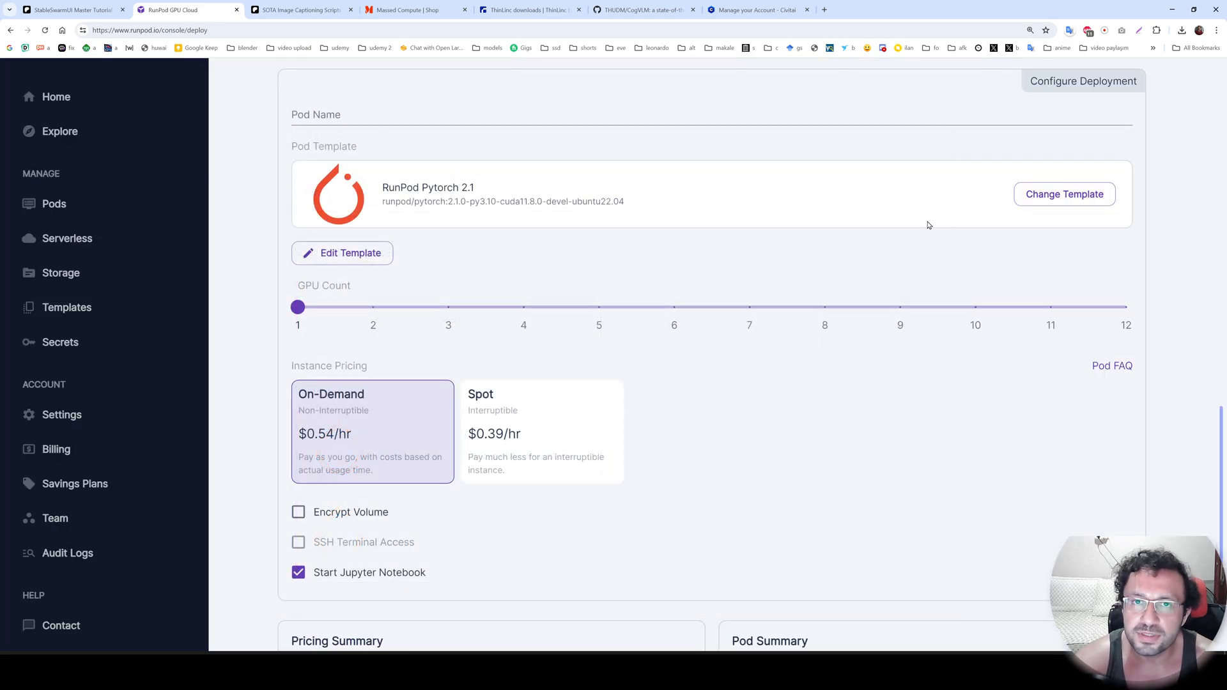
Search the pod templates for "torch" and select the official RunPod Pytorch 2.1 template.
{"action": "left_click", "coordinate": [1064, 194]}
{"action": "left_click_drag", "start_coordinate": [371, 196], "coordinate": [288, 197]}
{"action": "type", "text": "torch"}
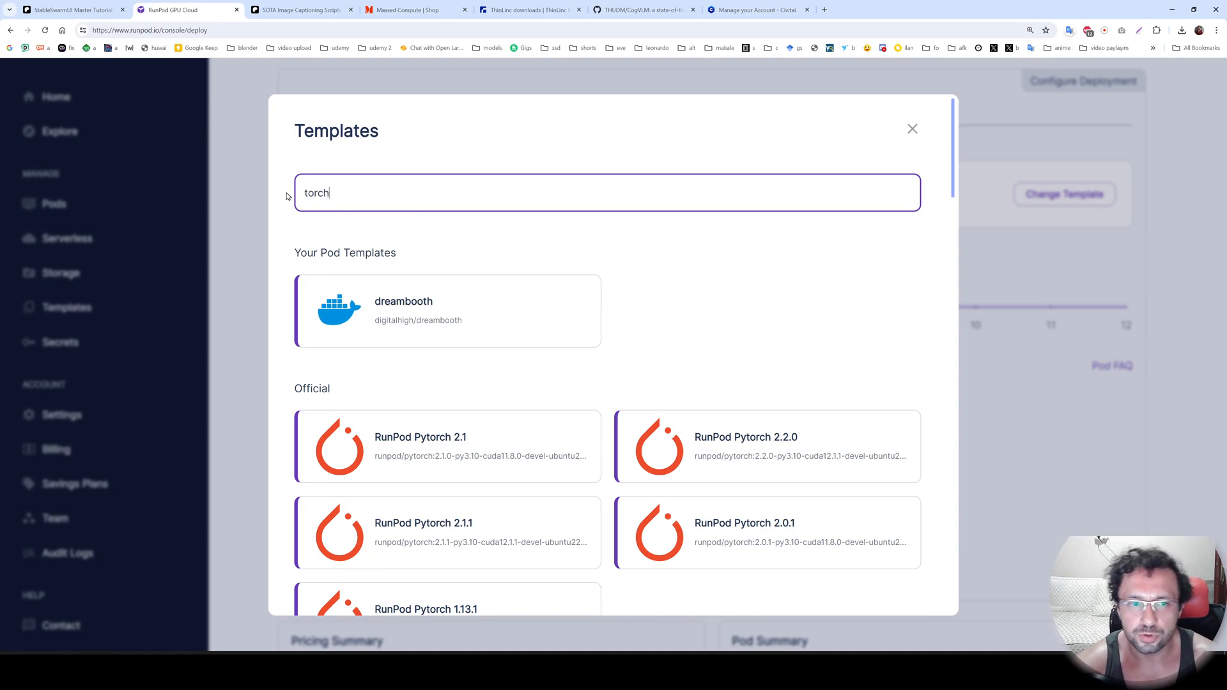
{"action": "scroll", "coordinate": [518, 343], "scroll_direction": "down", "scroll_amount": 2}
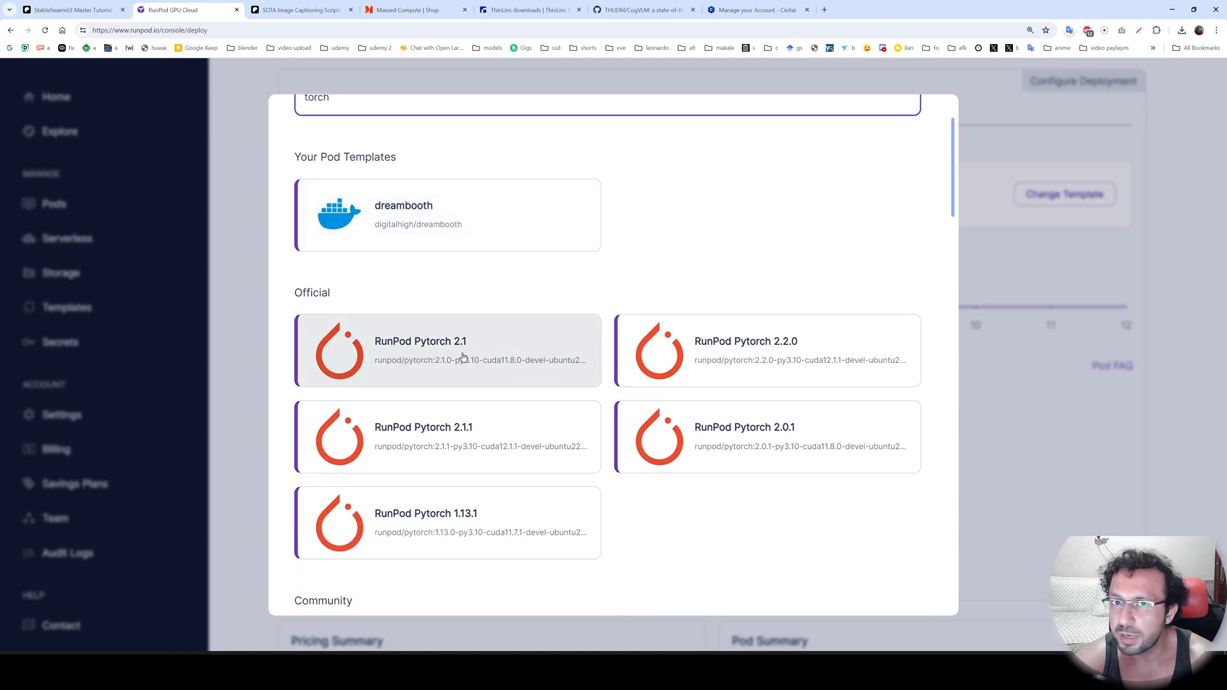
{"action": "left_click", "coordinate": [501, 359]}
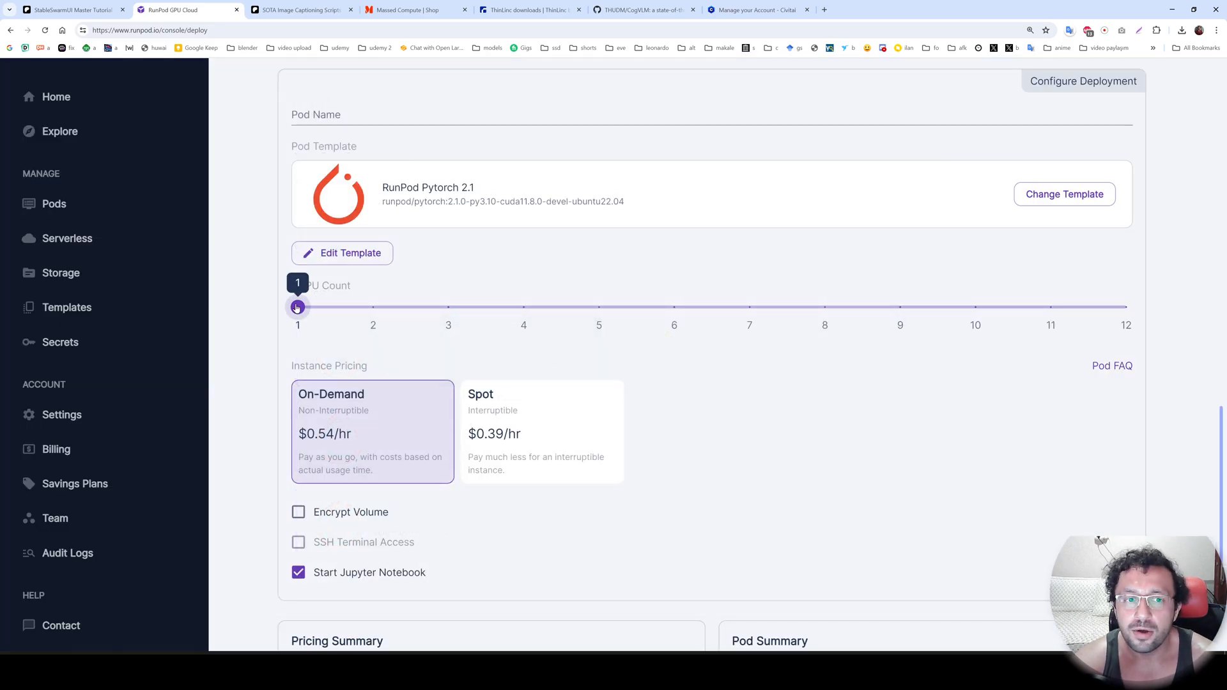
Set the pod's GPU count to 3.
{"action": "left_click_drag", "start_coordinate": [297, 308], "coordinate": [448, 310]}
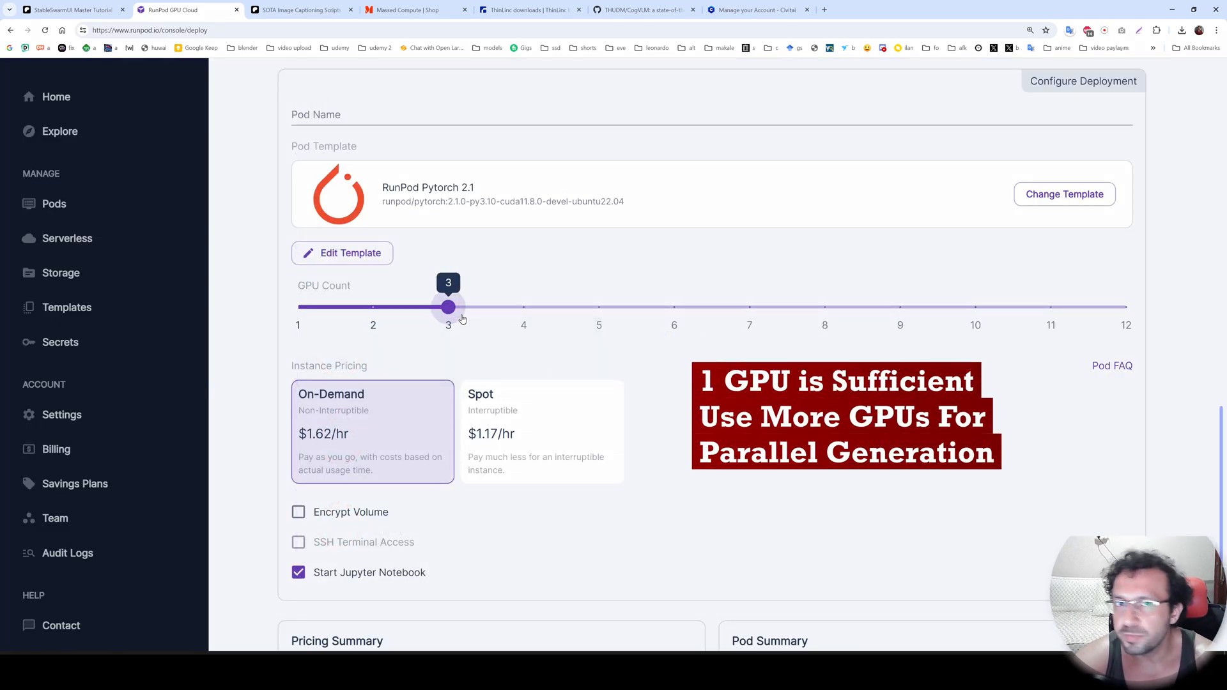
{"action": "scroll", "coordinate": [574, 433], "scroll_direction": "down", "scroll_amount": 1}
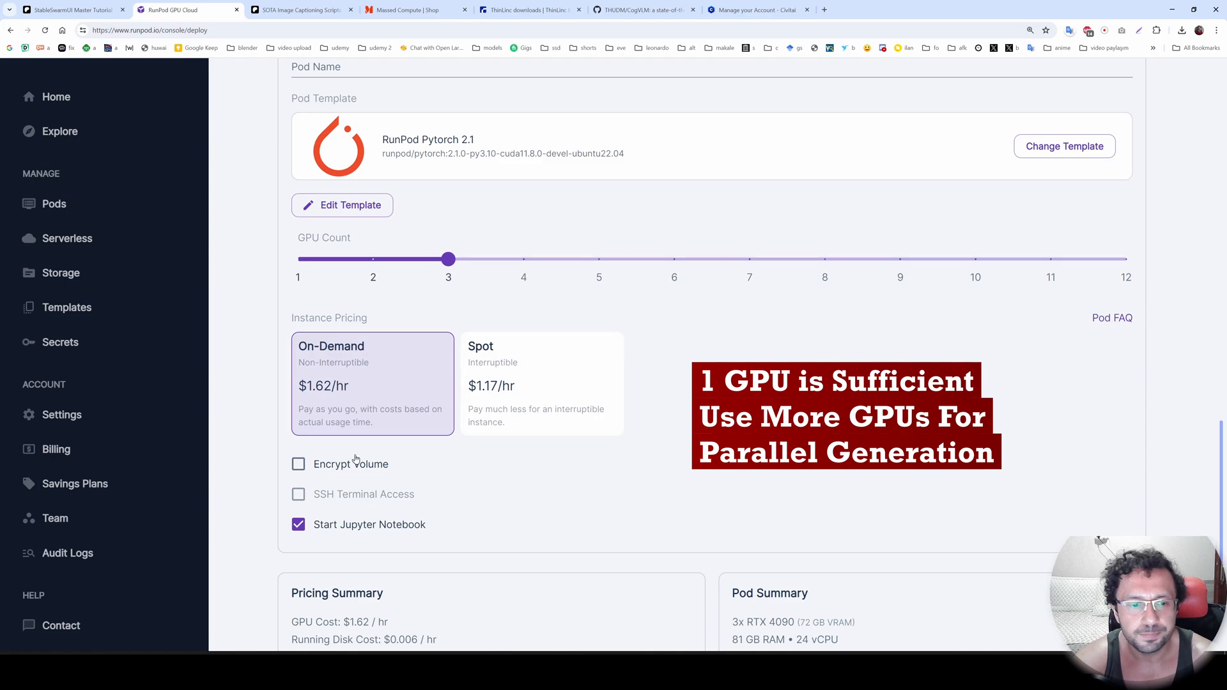
{"action": "scroll", "coordinate": [356, 458], "scroll_direction": "up", "scroll_amount": 1}
Override the pod template with a 100 GB persistent volume disk and exposed HTTP ports 8888,7801.
{"action": "left_click", "coordinate": [348, 253]}
{"action": "double_click", "coordinate": [520, 365]}
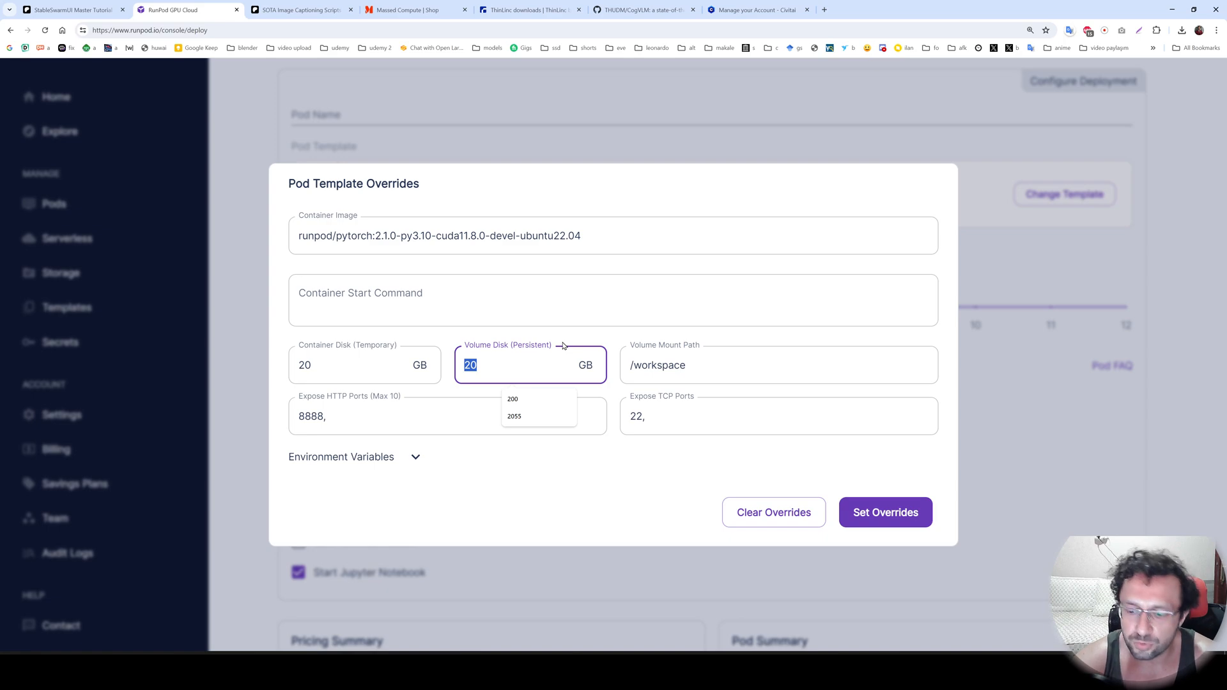
{"action": "type", "text": "100"}
{"action": "left_click", "coordinate": [370, 419]}
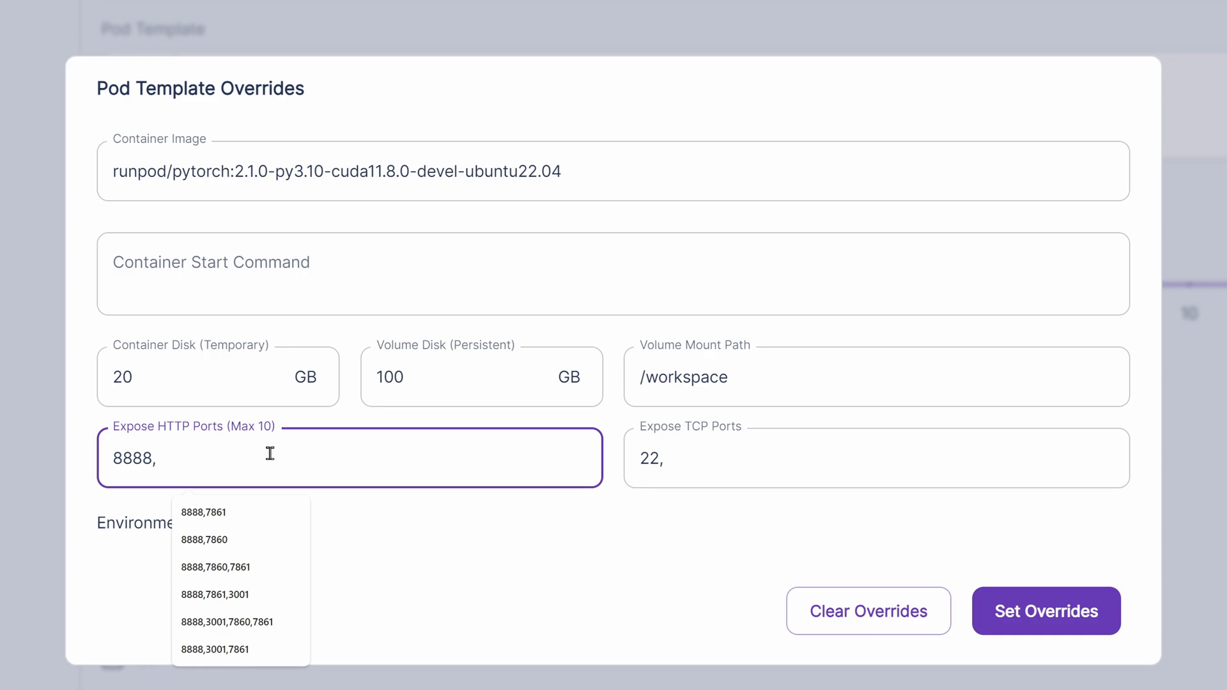
{"action": "type", "text": "7801"}
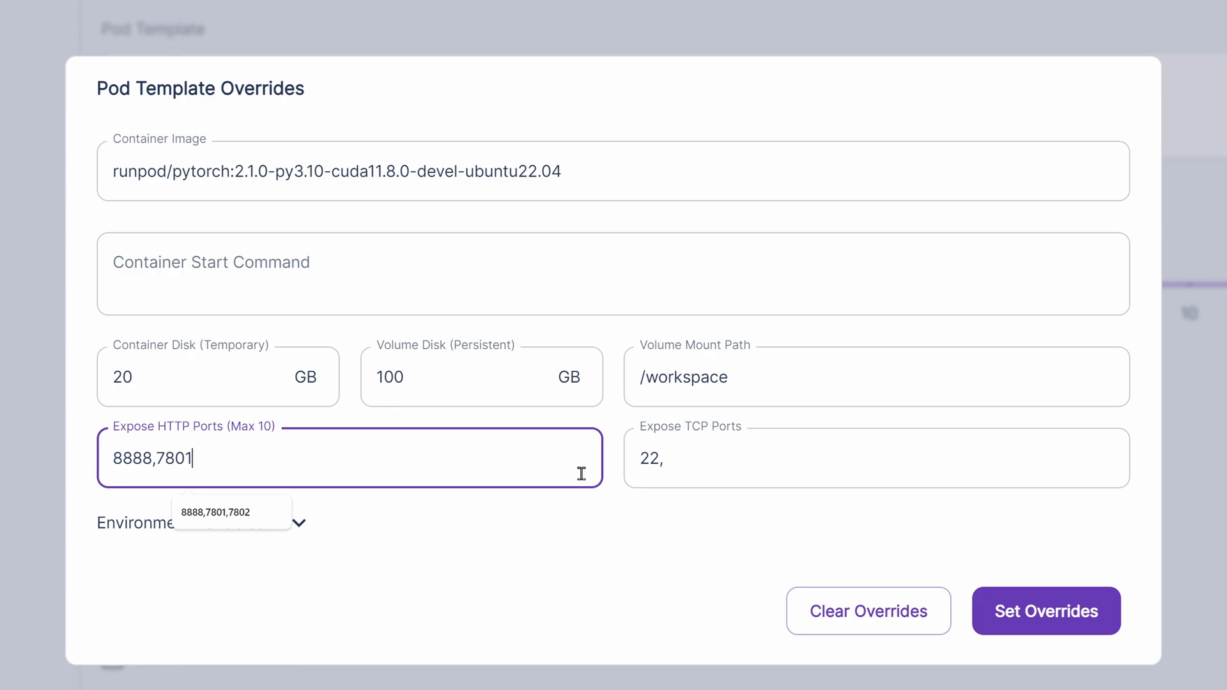
{"action": "left_click", "coordinate": [1065, 626]}
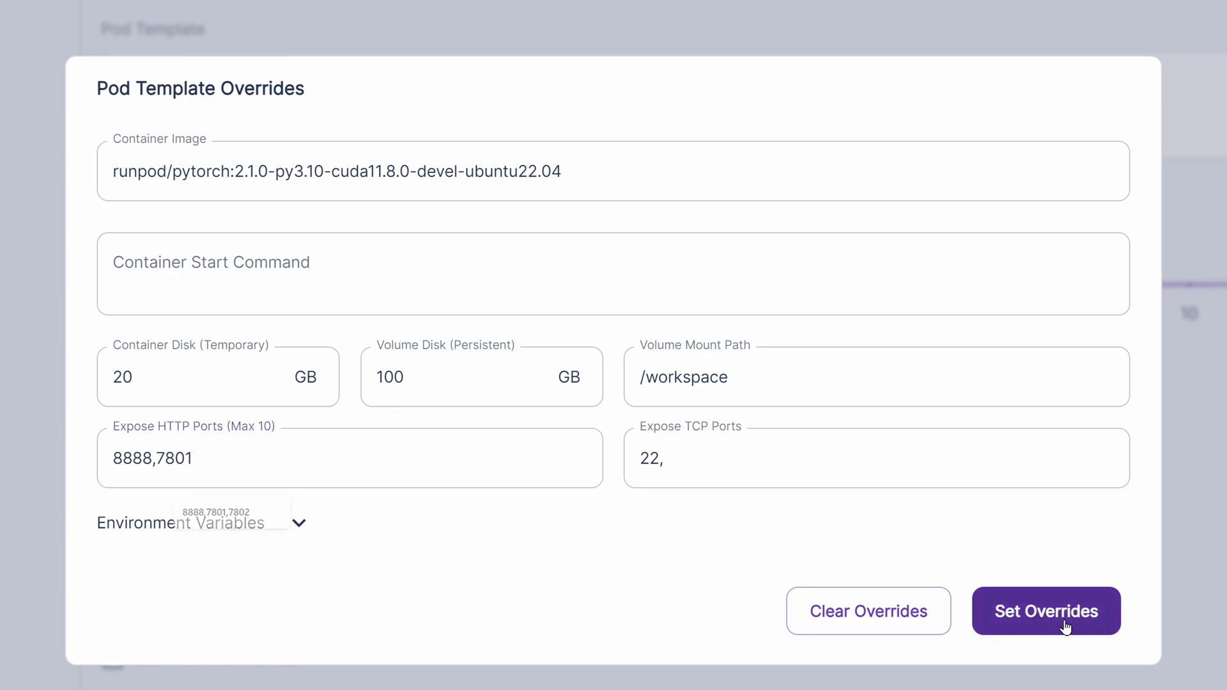
Deploy the configured pod with on-demand pricing and view its startup logs.
{"action": "scroll", "coordinate": [676, 473], "scroll_direction": "down", "scroll_amount": 1}
{"action": "left_click", "coordinate": [673, 541]}
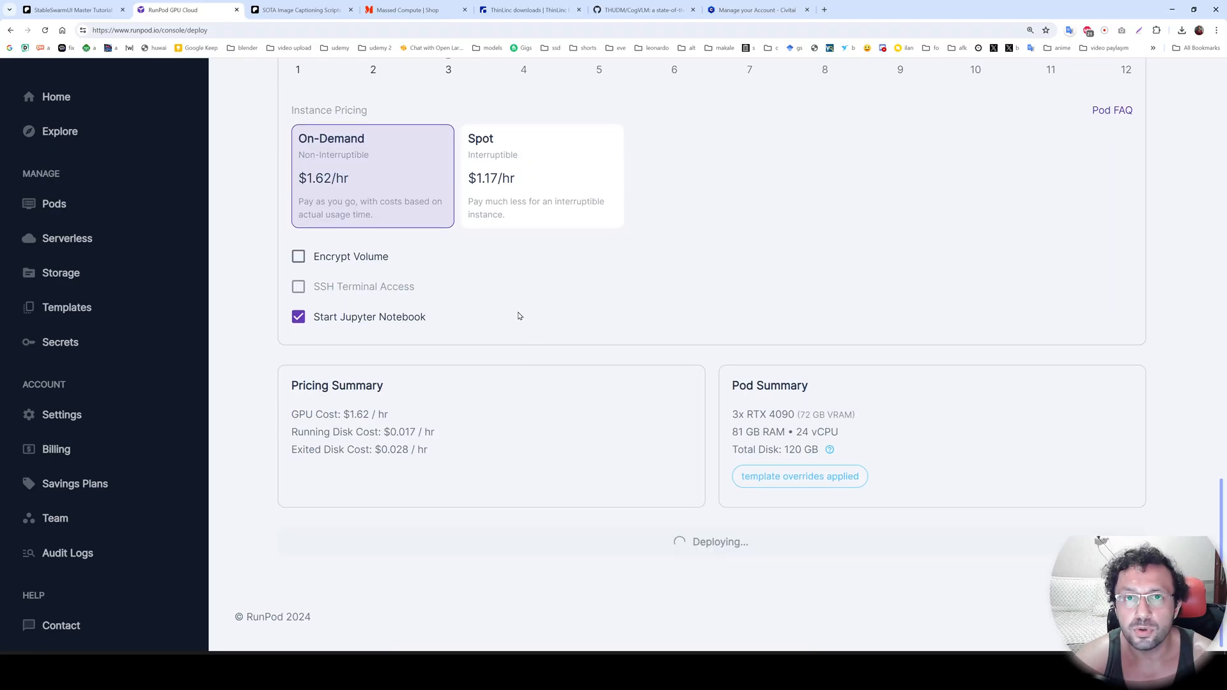
{"action": "left_click", "coordinate": [562, 557]}
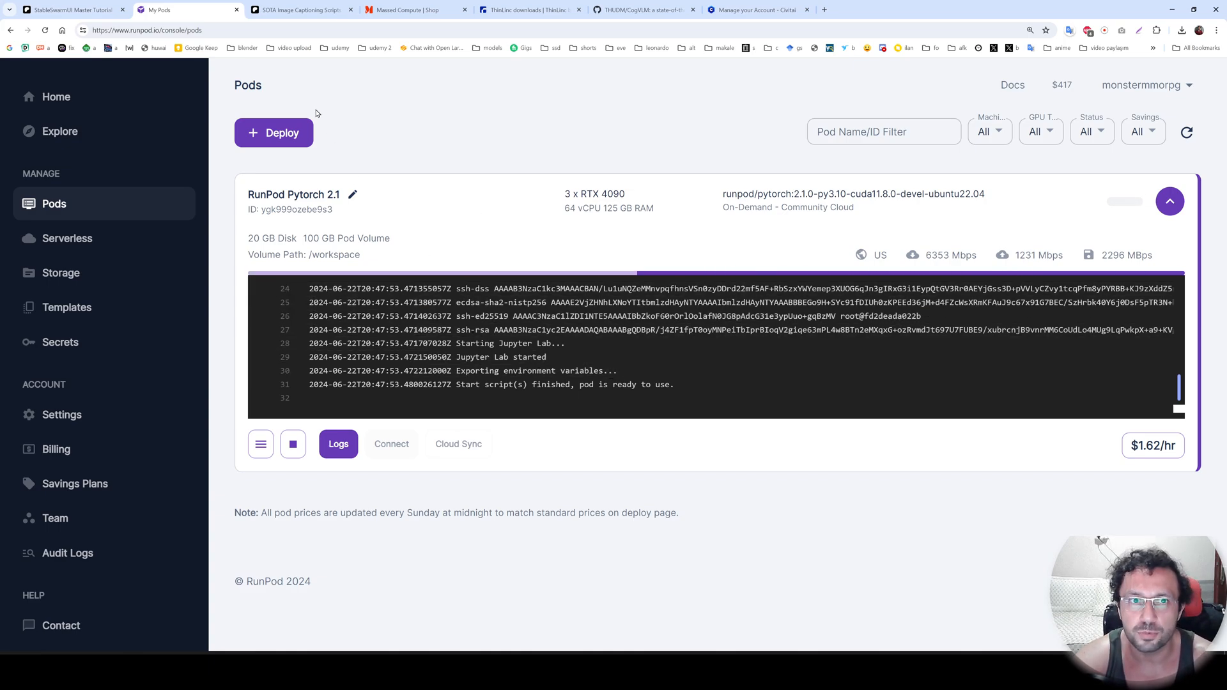
Check the running instance in Massed Compute and return to the RunPod pods page.
{"action": "left_click", "coordinate": [409, 9]}
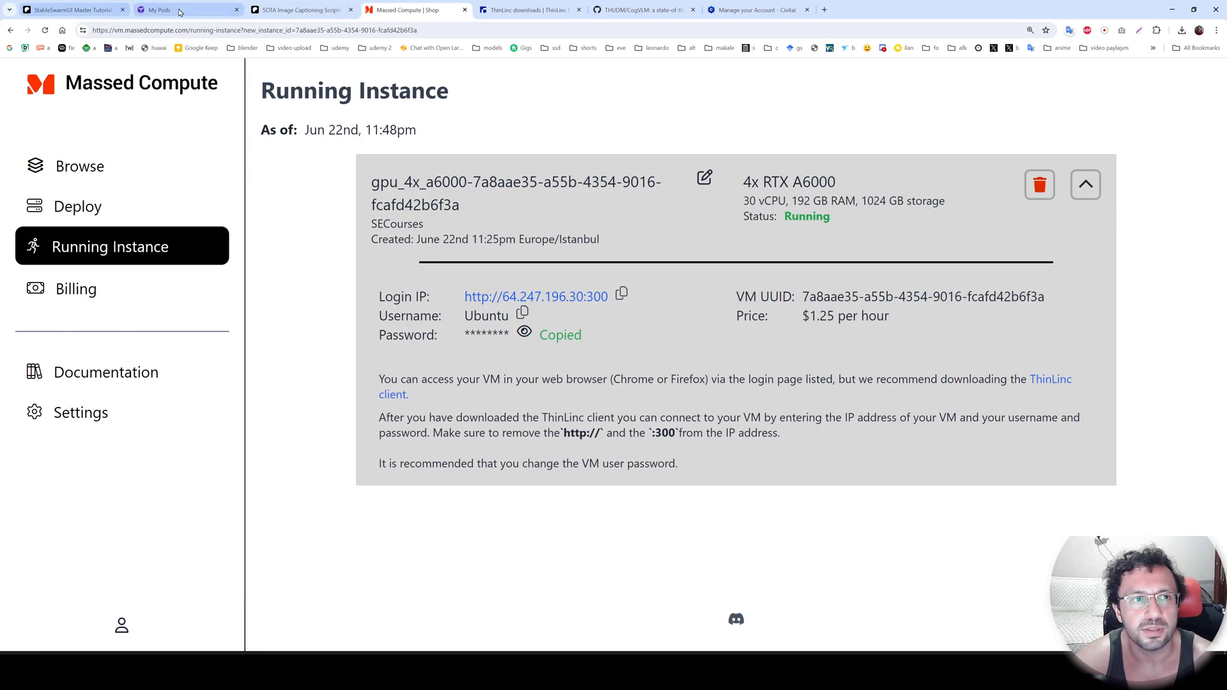
{"action": "key", "text": "ctrl+2"}
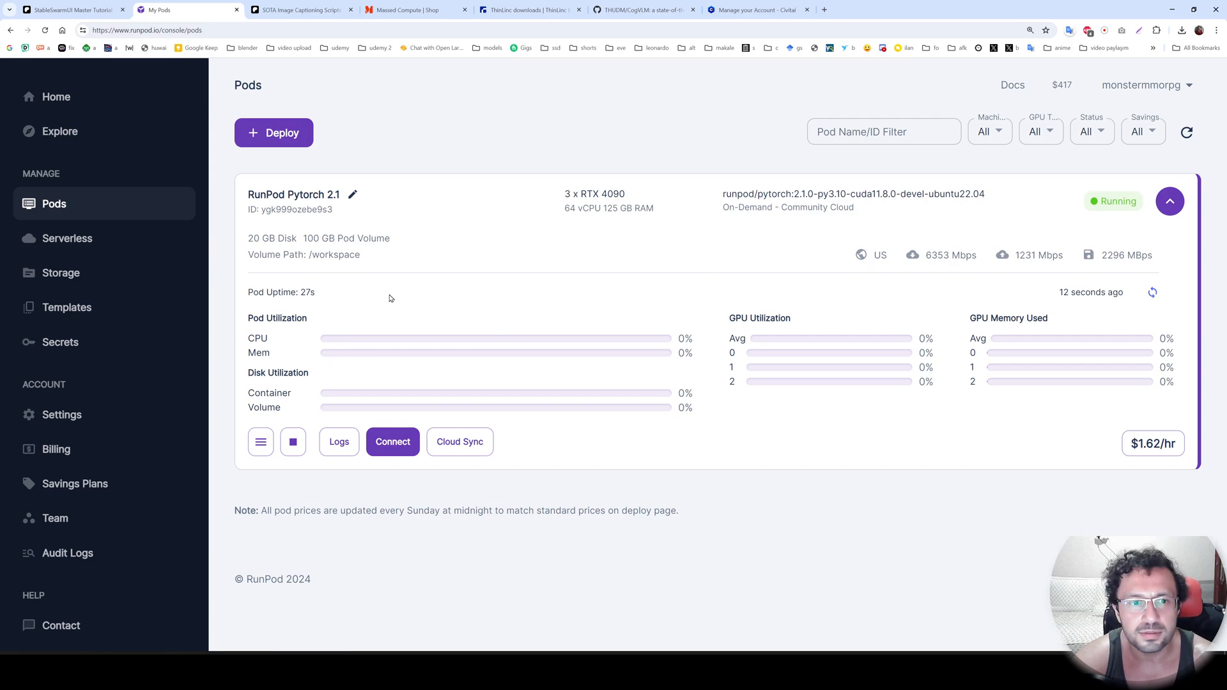
Open the running pod's connection options and connect to its Jupyter Lab on port 8888.
{"action": "left_click_drag", "start_coordinate": [384, 191], "coordinate": [230, 193]}
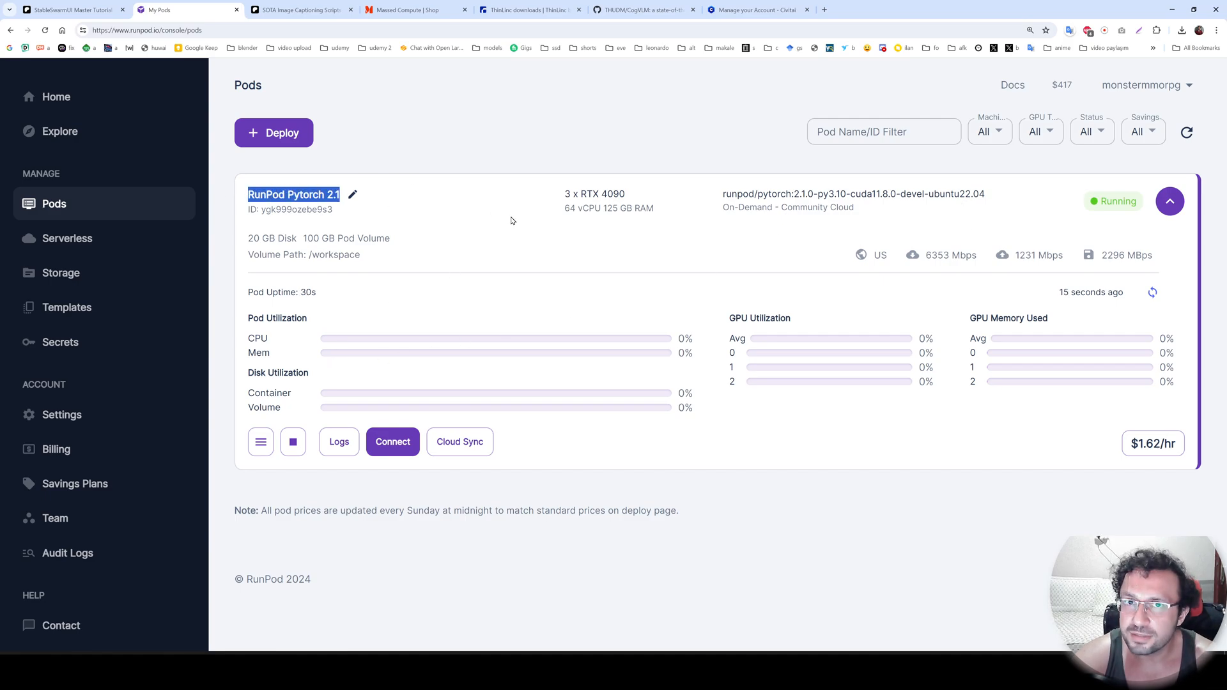
{"action": "left_click", "coordinate": [393, 442]}
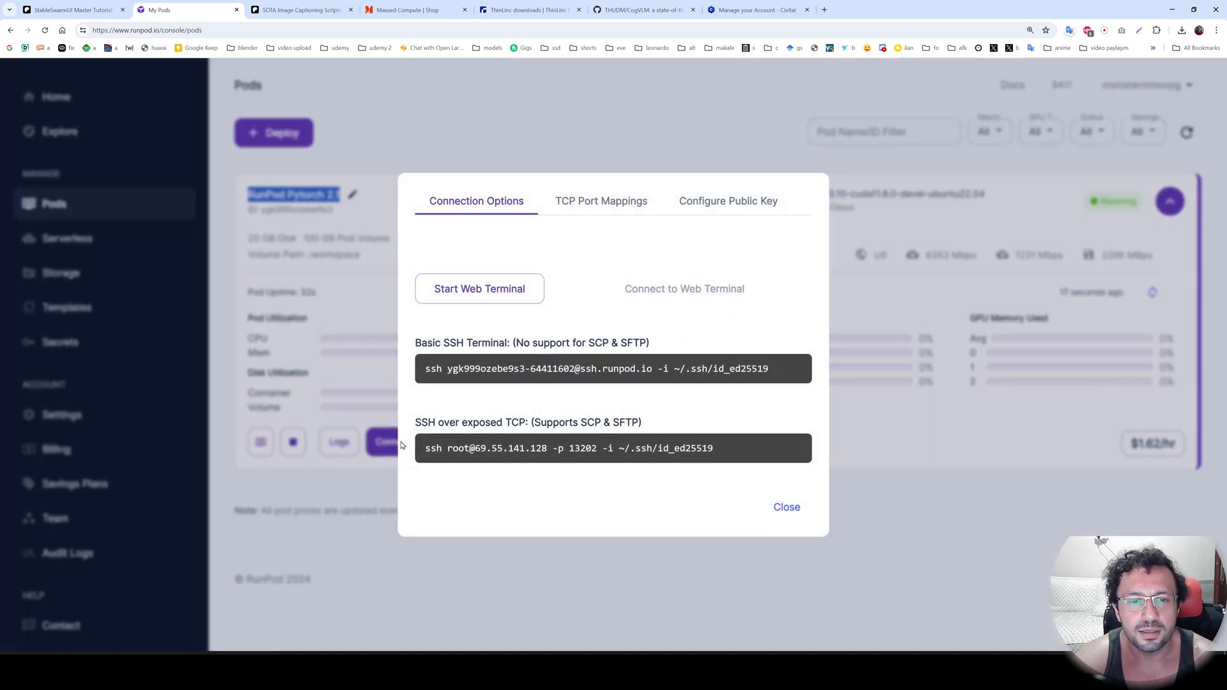
{"action": "left_click", "coordinate": [502, 262]}
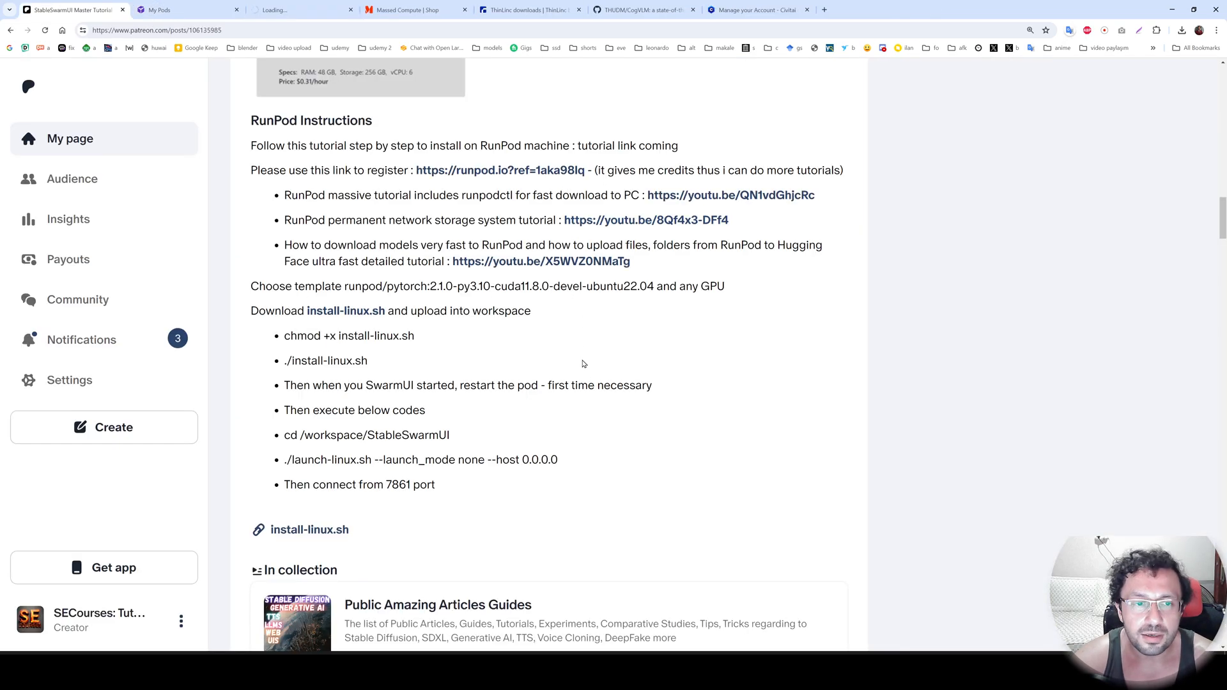
Download the install-linux.sh attachment from the Patreon post with the RunPod instructions.
{"action": "scroll", "coordinate": [580, 376], "scroll_direction": "up", "scroll_amount": 1}
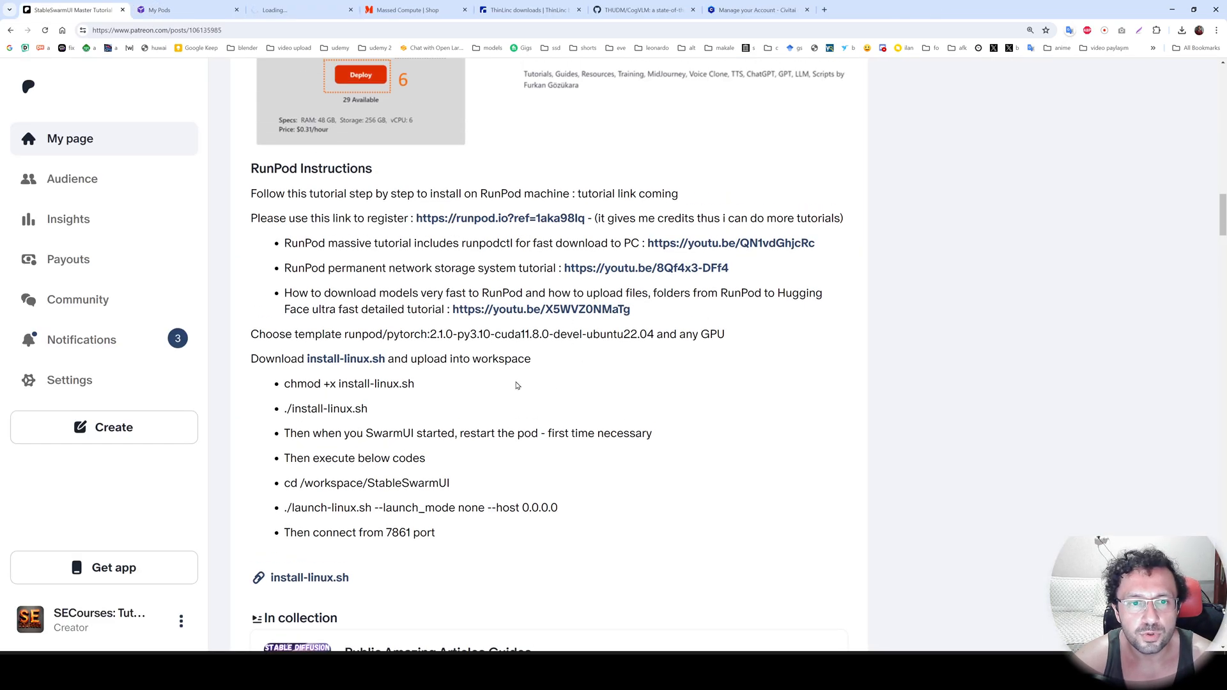
{"action": "scroll", "coordinate": [428, 335], "scroll_direction": "down", "scroll_amount": 5}
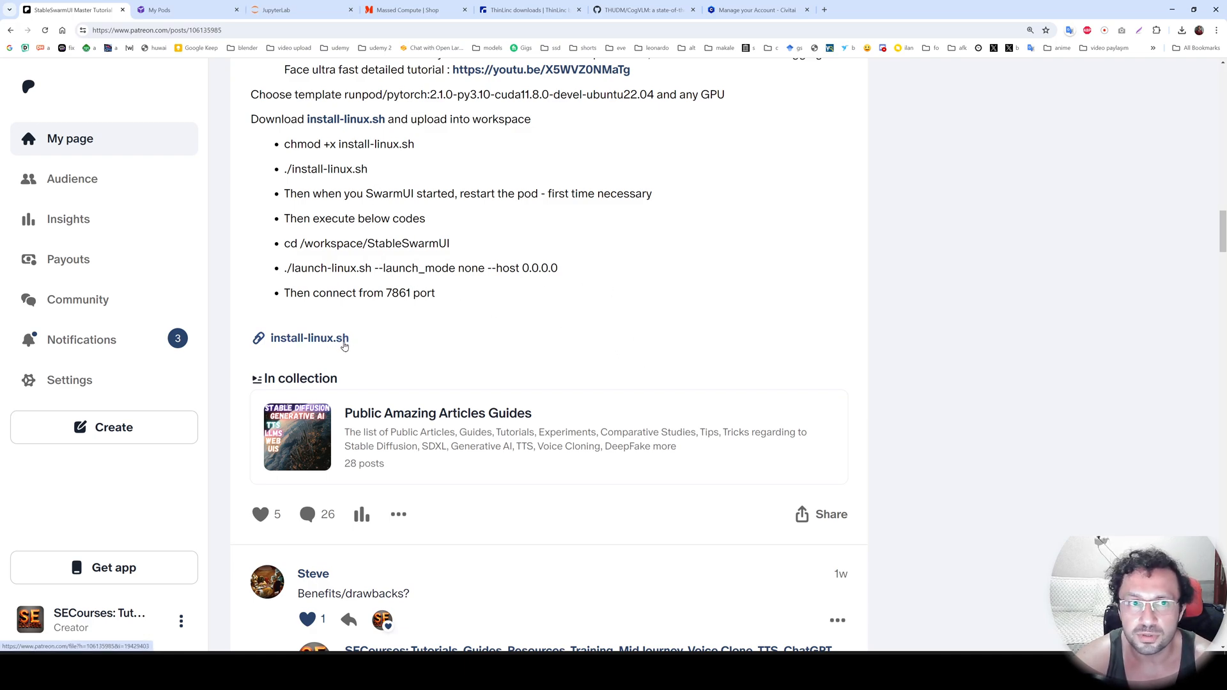
{"action": "left_click", "coordinate": [333, 343]}
Upload the downloaded install-linux (3).sh file into the workspace folder in JupyterLab.
{"action": "left_click", "coordinate": [282, 9]}
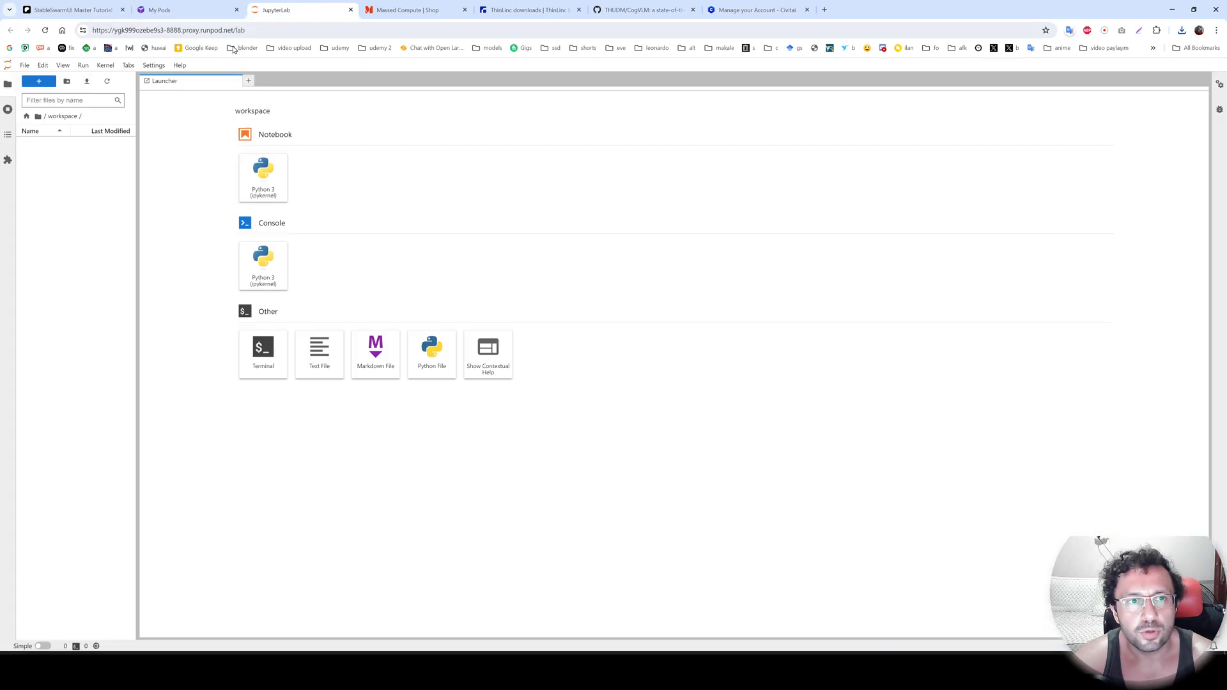
{"action": "key", "text": "ctrl+plus"}
{"action": "key", "text": "ctrl+plus"}
{"action": "key", "text": "ctrl+plus"}
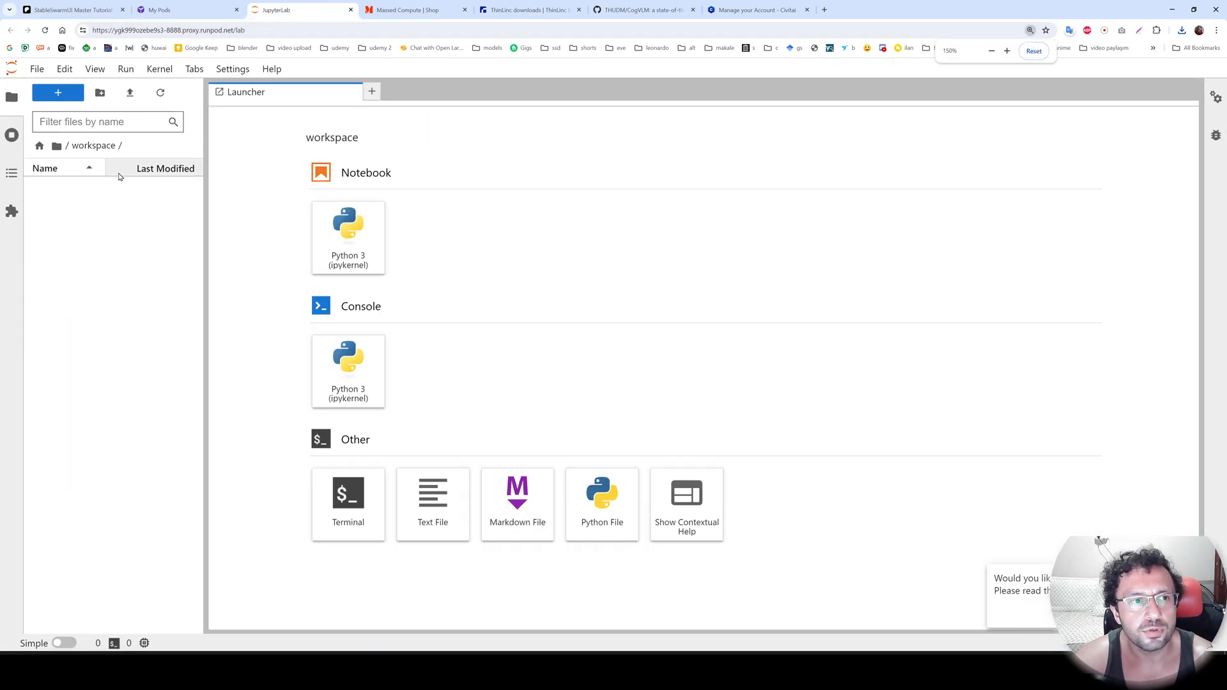
{"action": "left_click", "coordinate": [130, 95]}
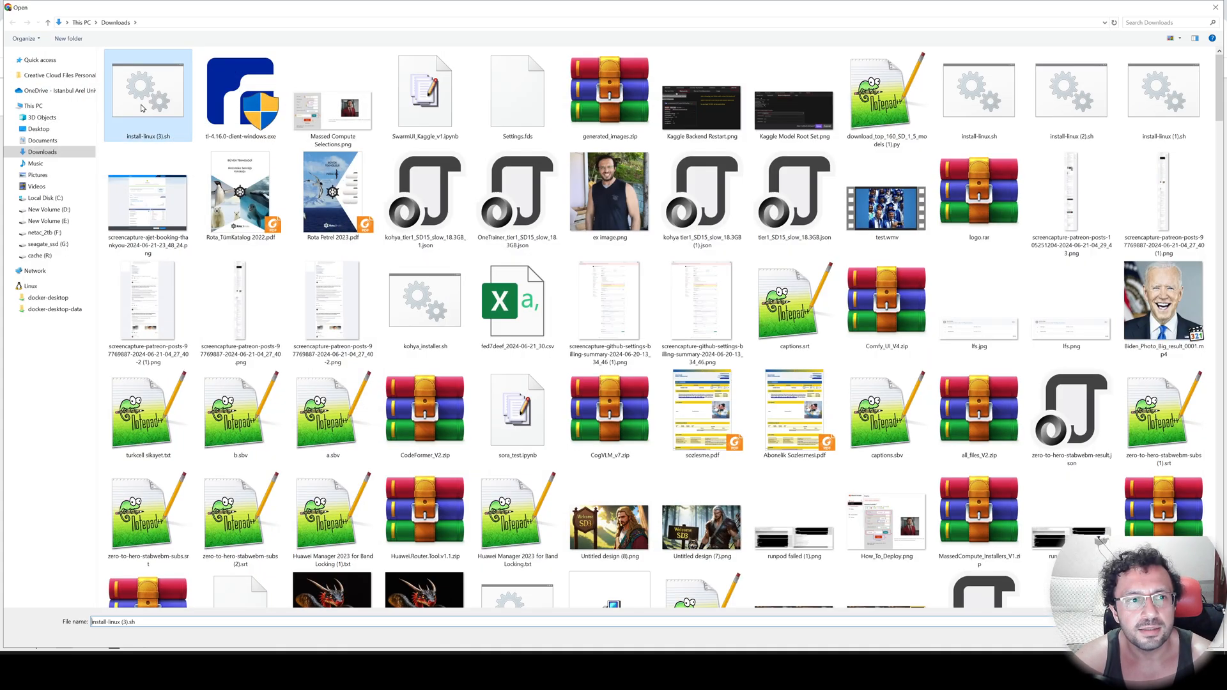
{"action": "double_click", "coordinate": [140, 102]}
Rename the uploaded script in the workspace folder as install-linux.sh.
{"action": "left_click", "coordinate": [124, 191]}
{"action": "key", "text": "F2"}
{"action": "left_click", "coordinate": [108, 186]}
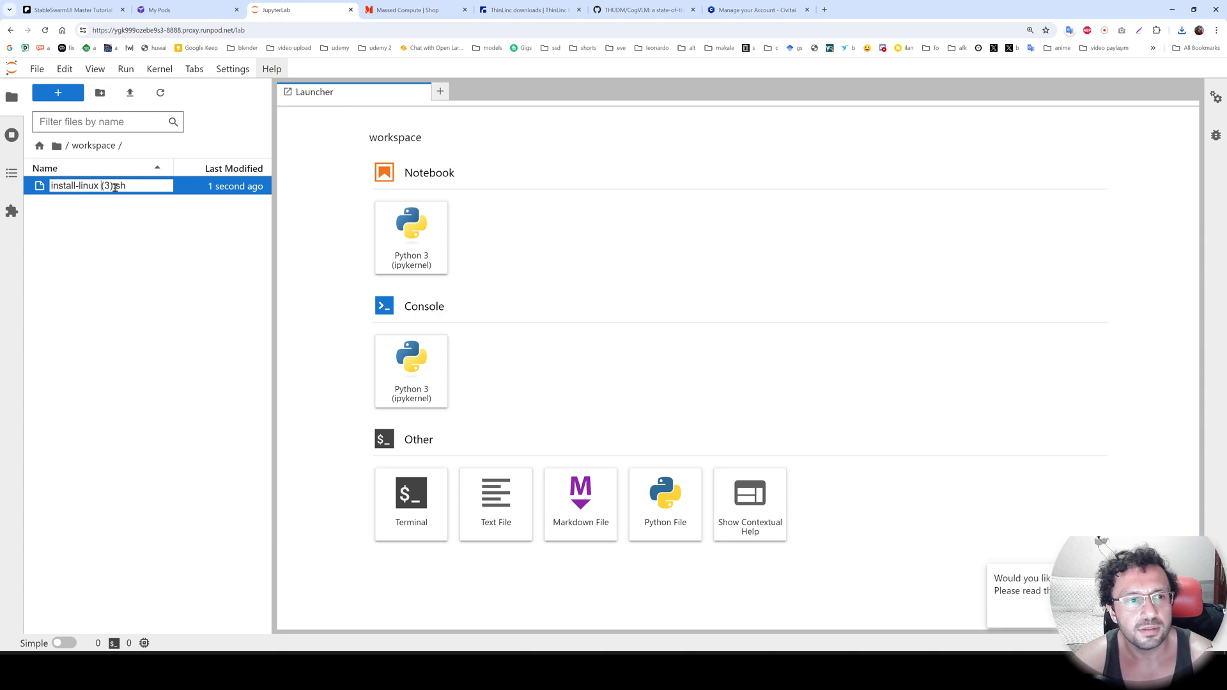
{"action": "key", "text": "BackSpace"}
{"action": "key", "text": "BackSpace"}
{"action": "key", "text": "BackSpace"}
{"action": "key", "text": "BackSpace"}
{"action": "key", "text": "Return"}
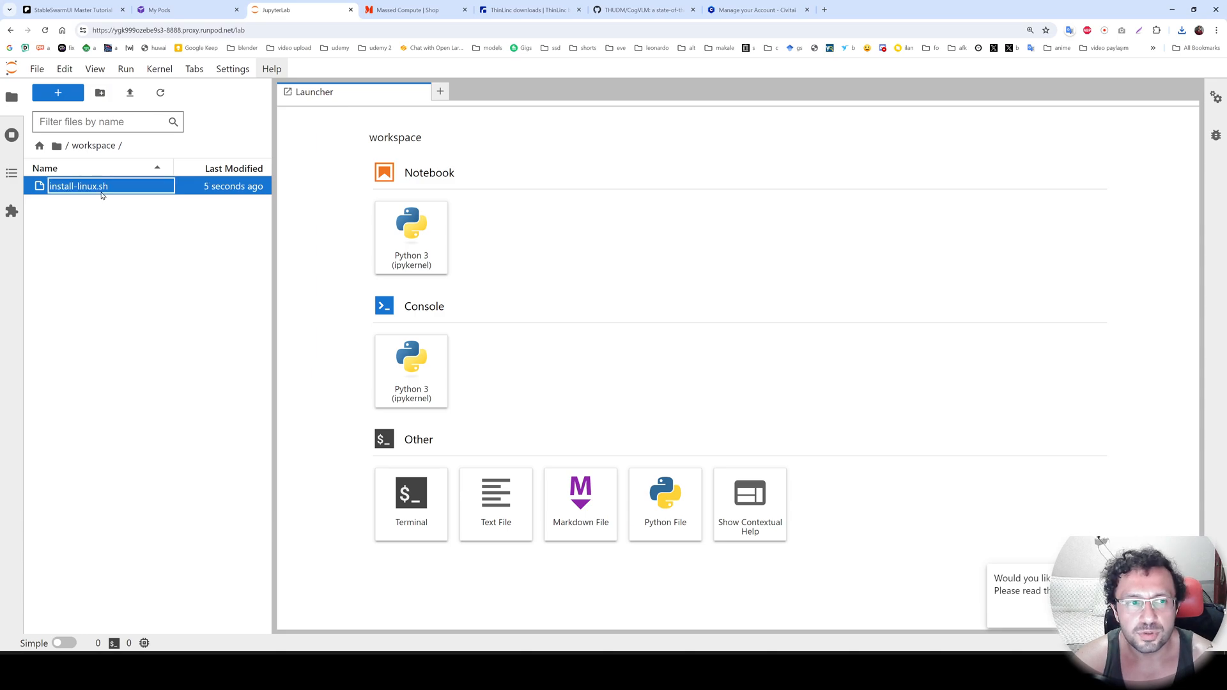
Open a JupyterLab terminal and run chmod +x install-linux.sh and ./install-linux.sh, copied from the post's RunPod instructions.
{"action": "left_click", "coordinate": [404, 505]}
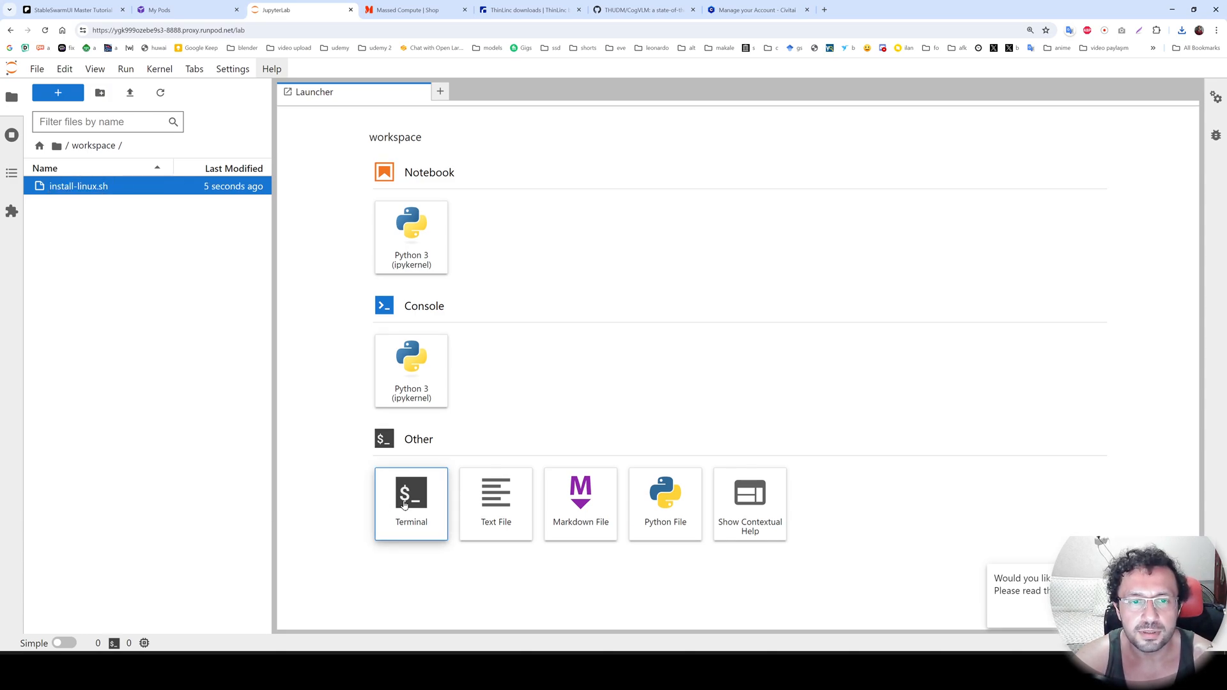
{"action": "key", "text": "ctrl+1"}
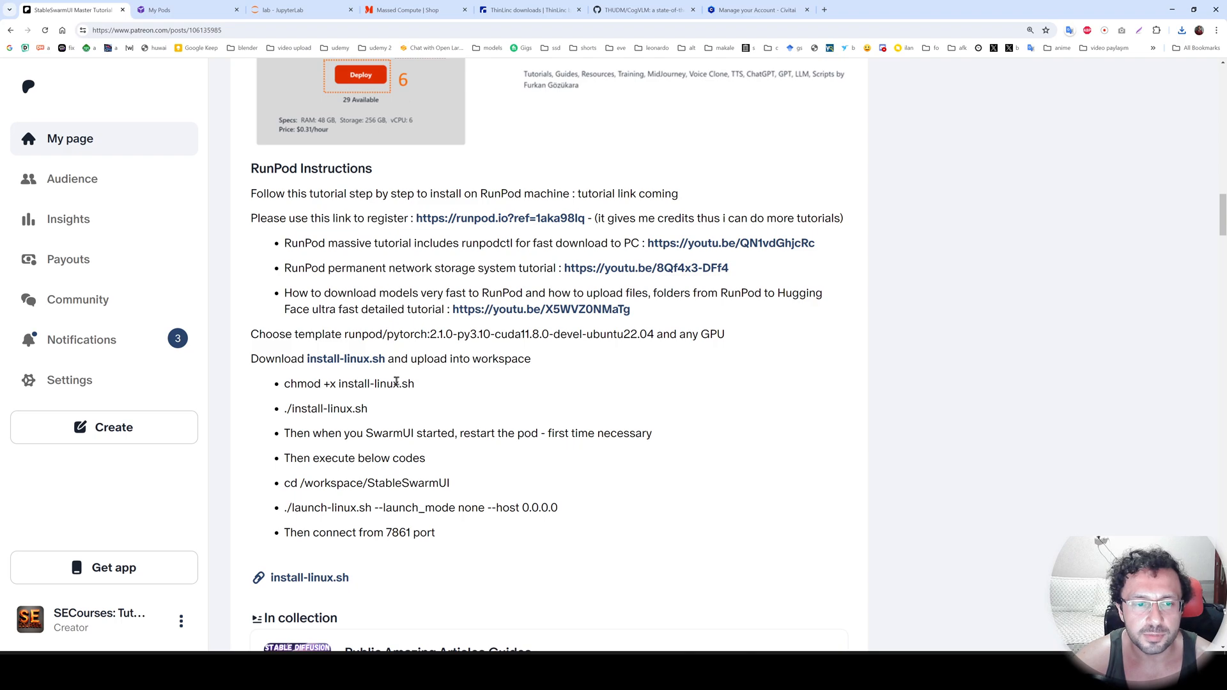
{"action": "scroll", "coordinate": [396, 381], "scroll_direction": "down", "scroll_amount": 1}
{"action": "left_click_drag", "start_coordinate": [386, 364], "coordinate": [284, 338]}
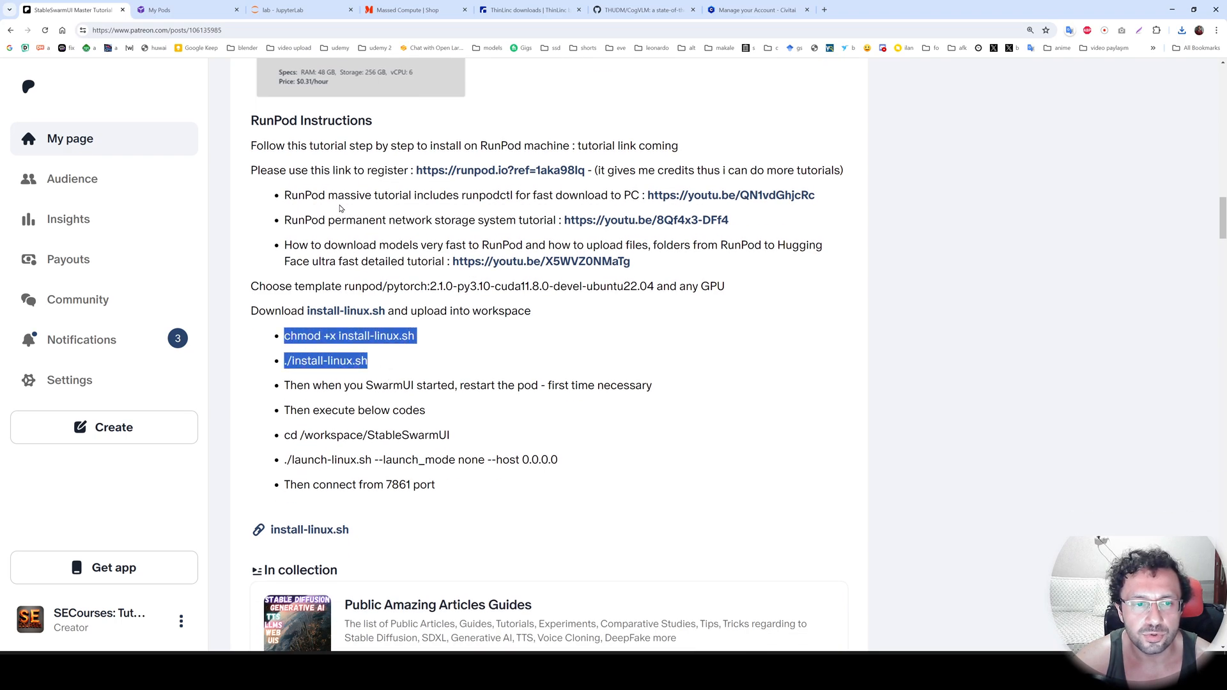
{"action": "key", "text": "ctrl+c"}
{"action": "left_click", "coordinate": [281, 9]}
{"action": "key", "text": "ctrl+v"}
{"action": "key", "text": "Return"}
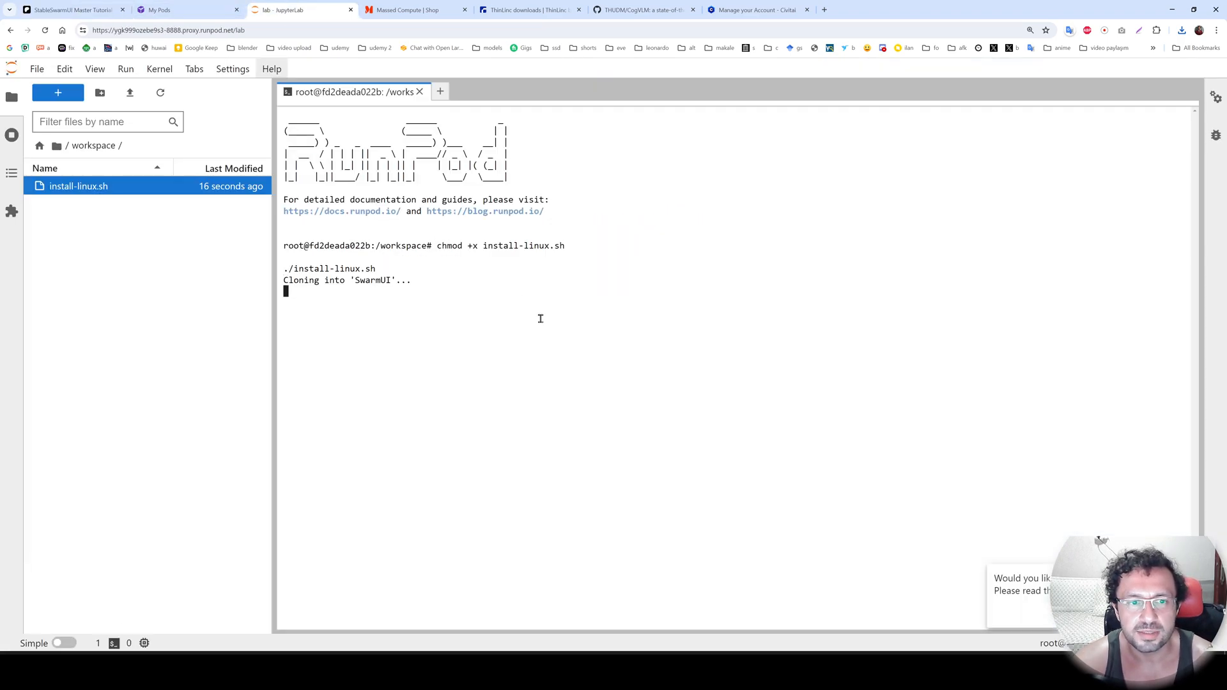
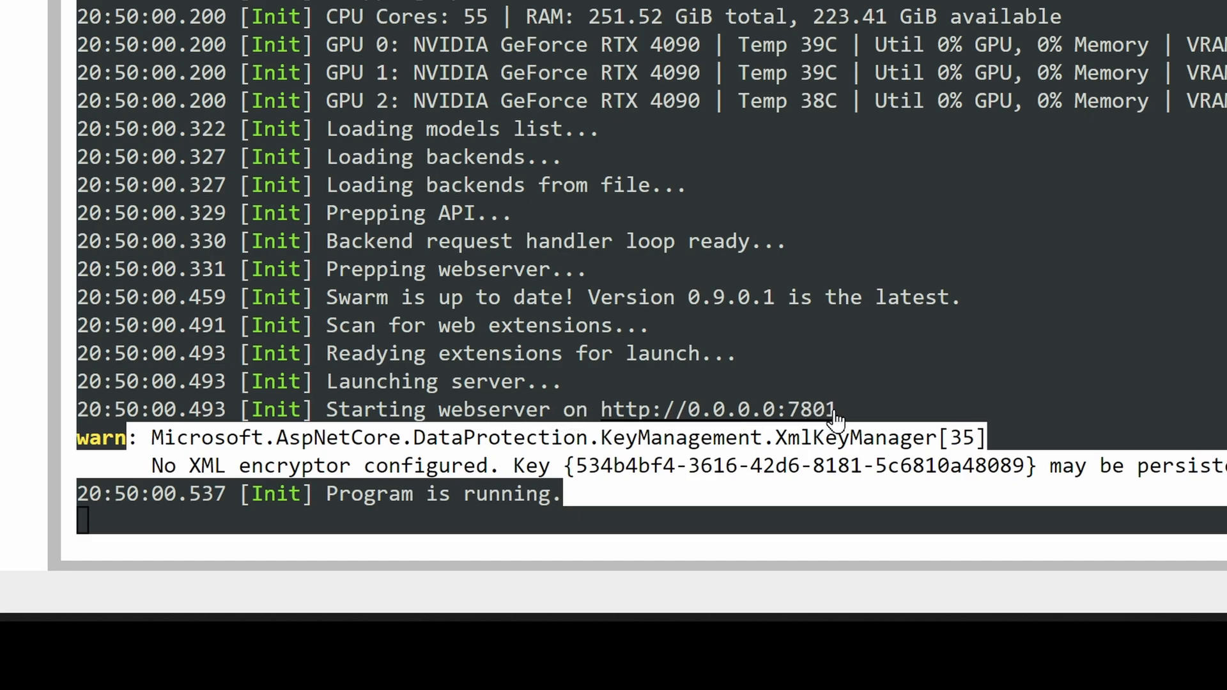
Connect to the pod's HTTP service on port 7801 and agree to the SwarmUI installer's legal notice.
{"action": "left_click_drag", "start_coordinate": [899, 409], "coordinate": [201, 412]}
{"action": "left_click", "coordinate": [203, 11]}
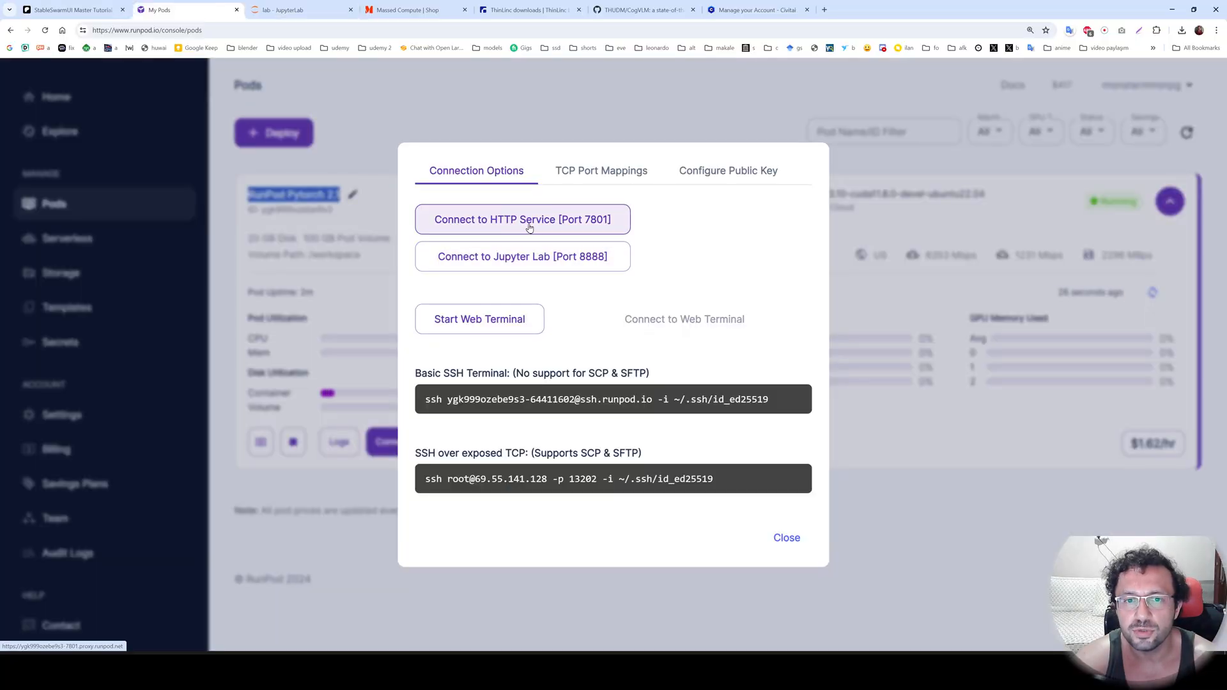
{"action": "left_click", "coordinate": [577, 223]}
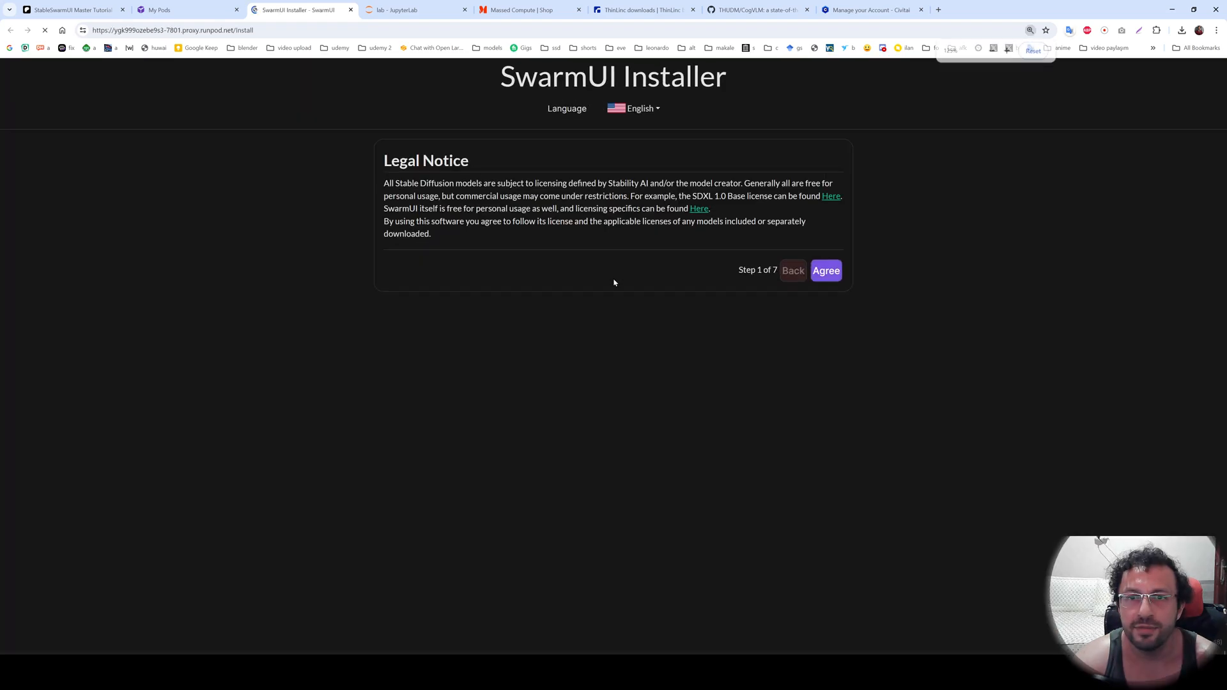
{"action": "key", "text": "ctrl+plus"}
{"action": "left_click", "coordinate": [868, 314]}
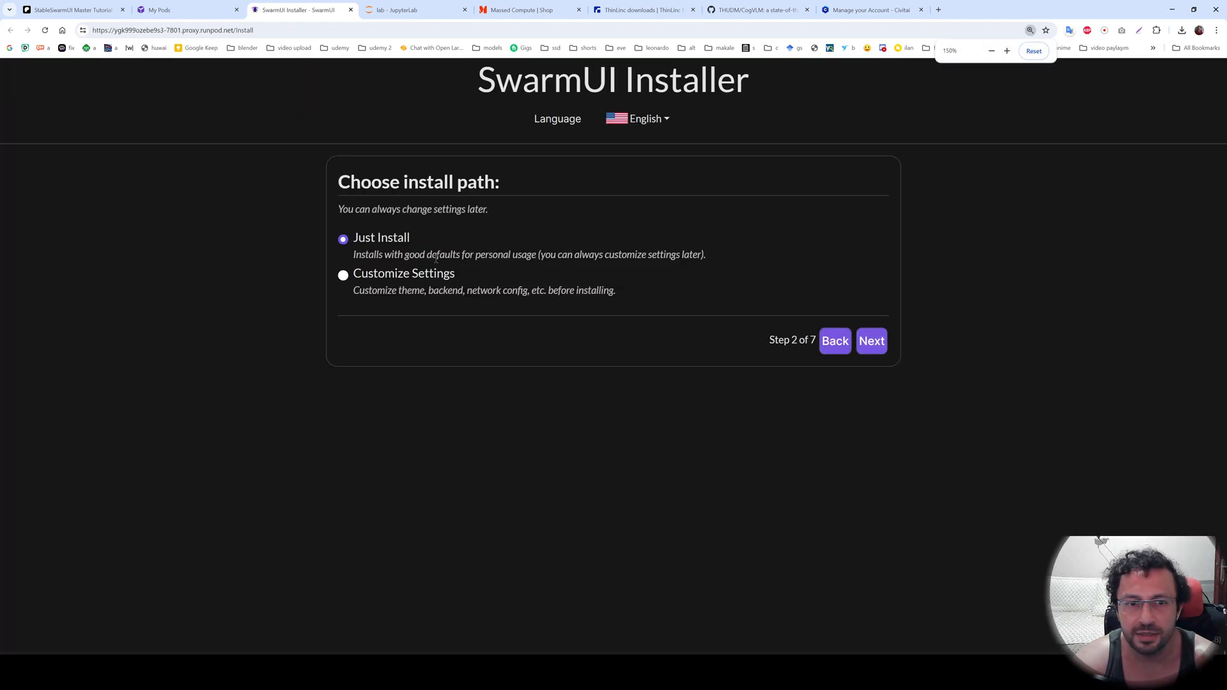
Choose Customize Settings as the install path and select the Modern Light theme.
{"action": "left_click", "coordinate": [376, 280]}
{"action": "left_click", "coordinate": [869, 341]}
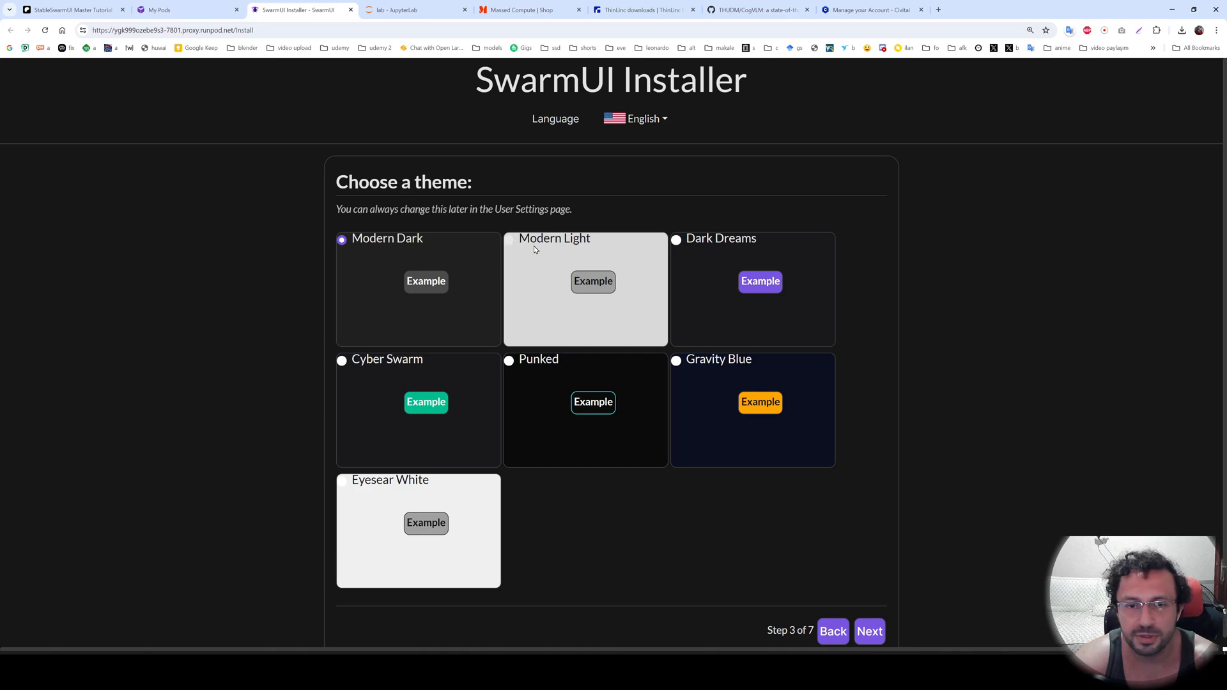
{"action": "left_click", "coordinate": [535, 250]}
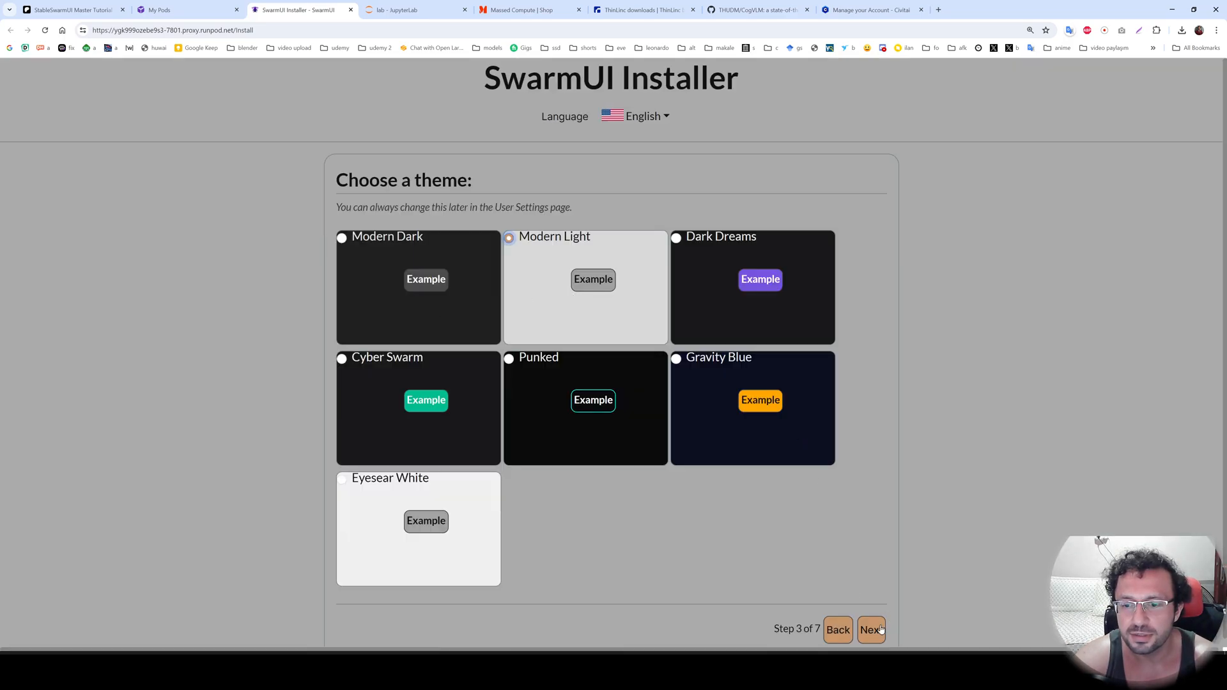
{"action": "left_click", "coordinate": [876, 629]}
Install SwarmUI for just yourself with the ComfyUI (Local) backend and the Stable Diffusion XL 1.0 (Base) model.
{"action": "left_click", "coordinate": [873, 412]}
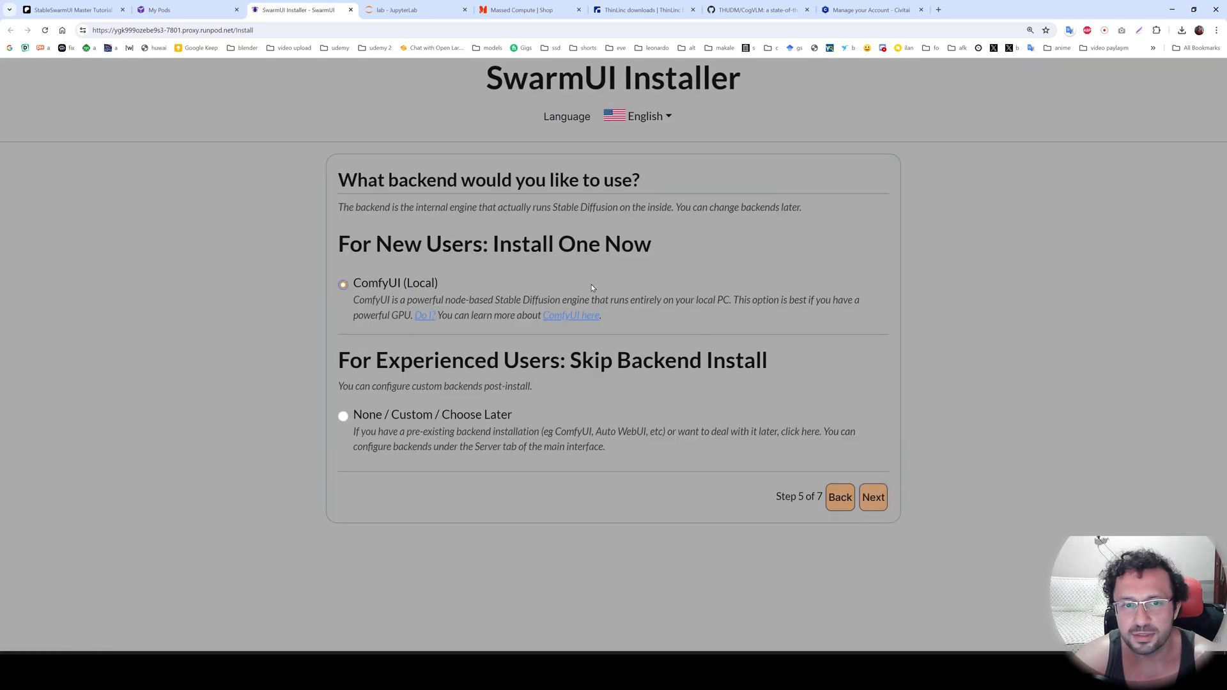
{"action": "left_click", "coordinate": [872, 497]}
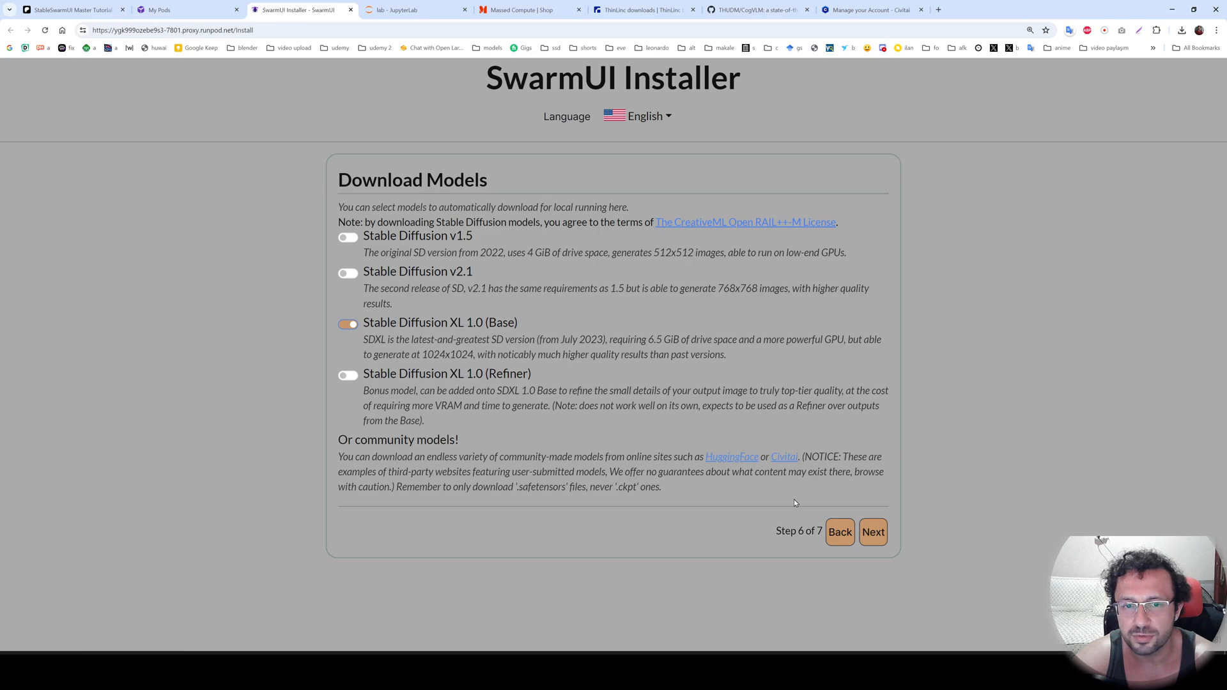
{"action": "left_click", "coordinate": [871, 532]}
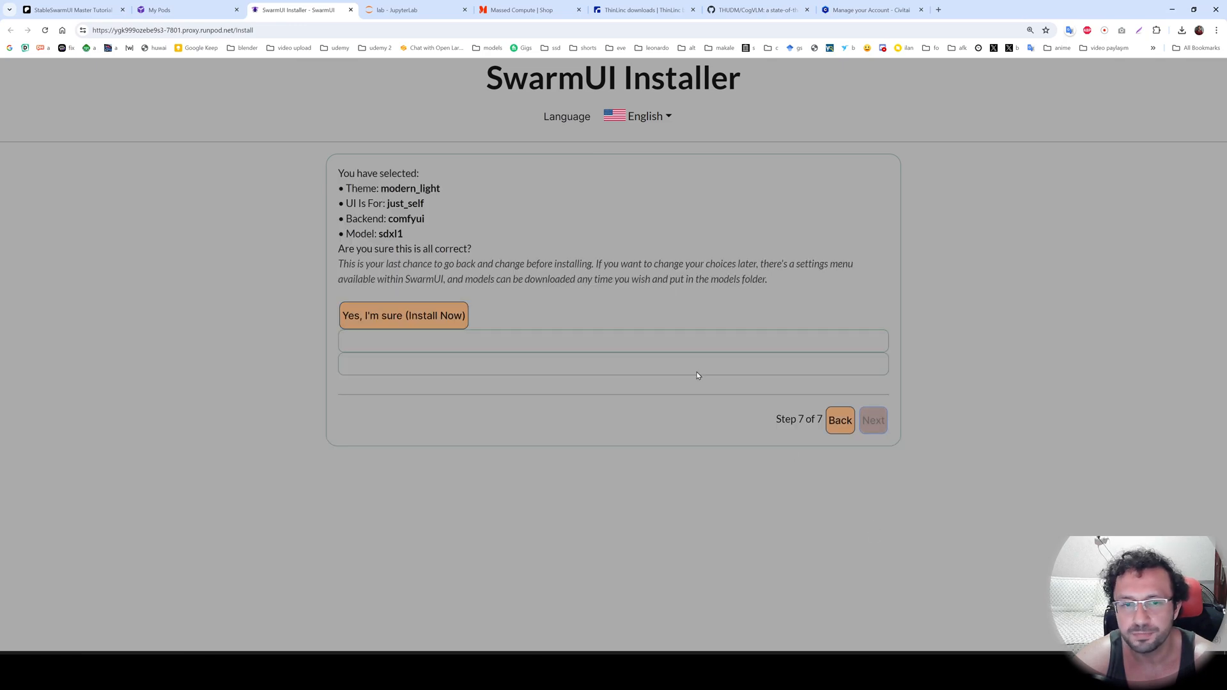
{"action": "left_click", "coordinate": [379, 317]}
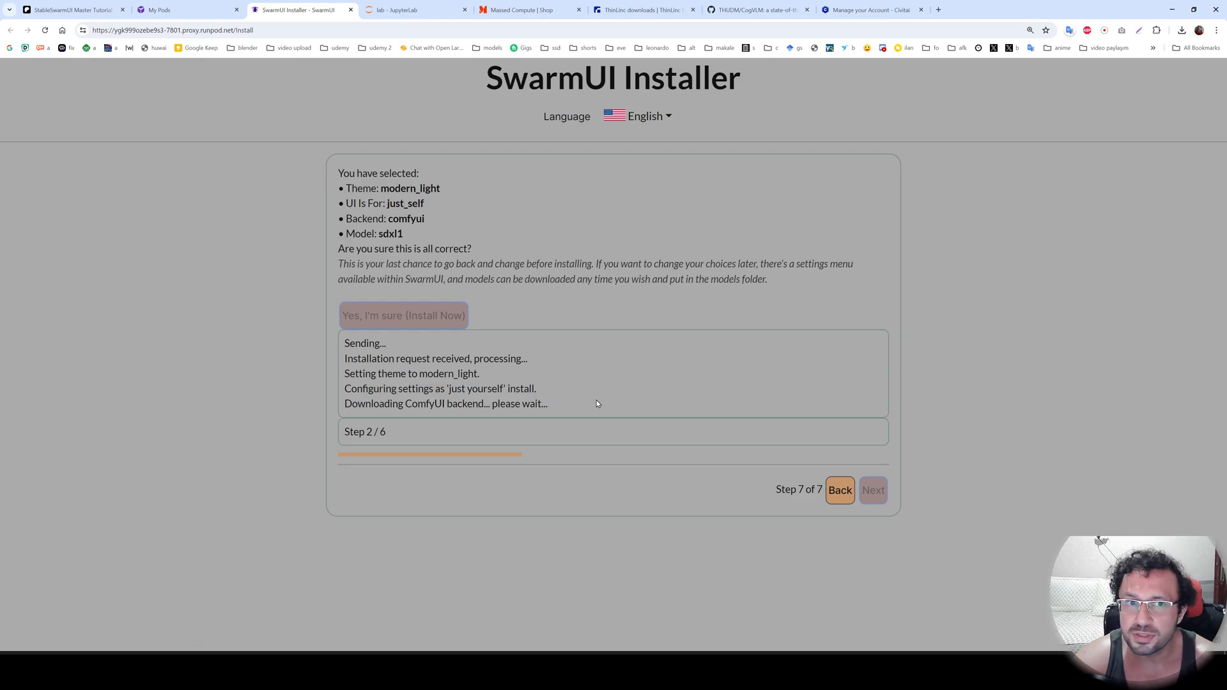
Check the installation log in the JupyterLab terminal and review the RunPod instructions in the Patreon post.
{"action": "left_click", "coordinate": [389, 10]}
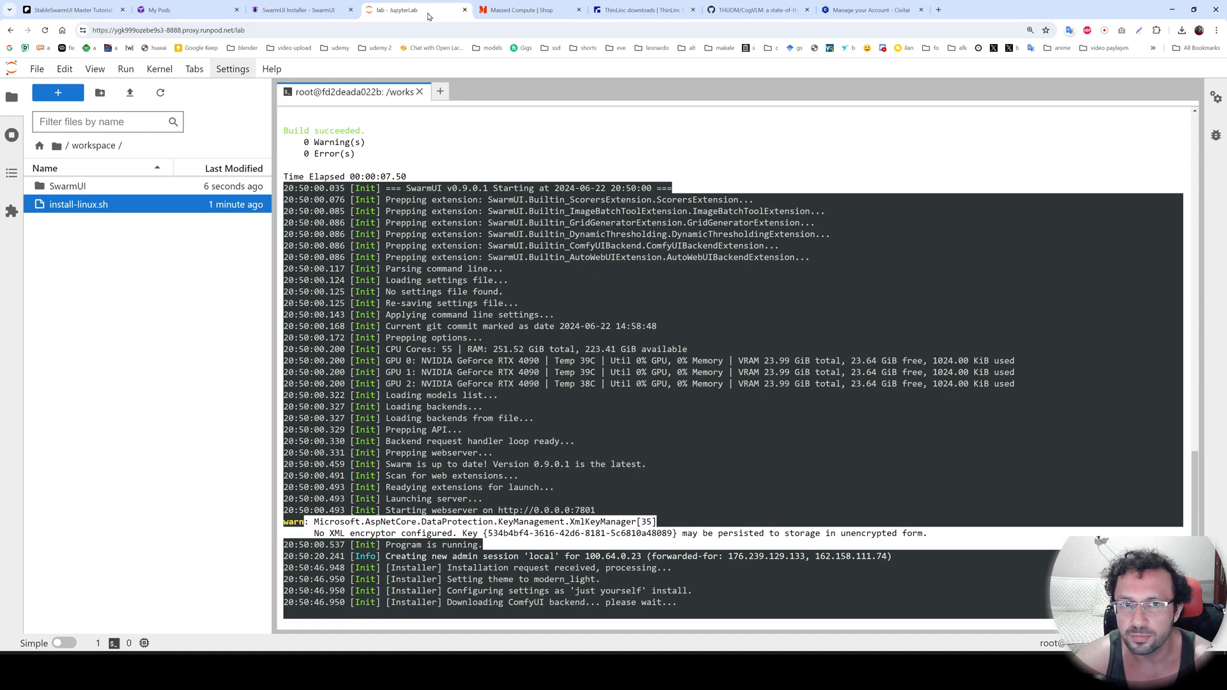
{"action": "left_click", "coordinate": [204, 6]}
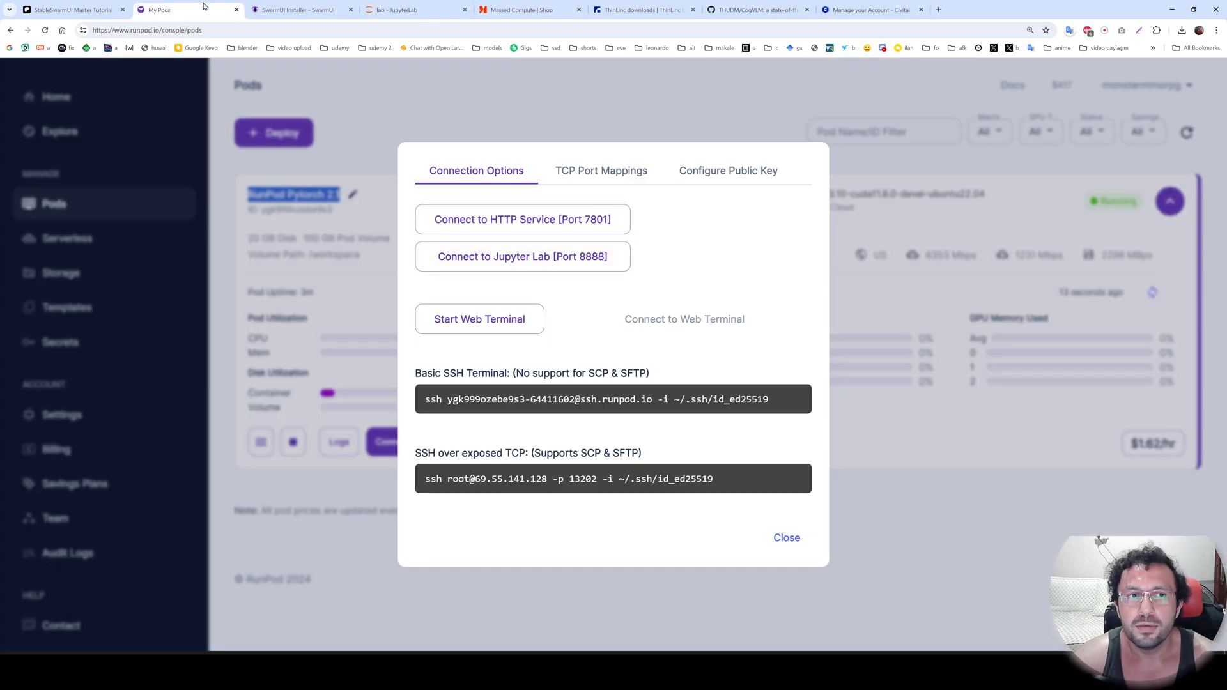
{"action": "left_click", "coordinate": [71, 9]}
{"action": "scroll", "coordinate": [616, 332], "scroll_direction": "up", "scroll_amount": 3}
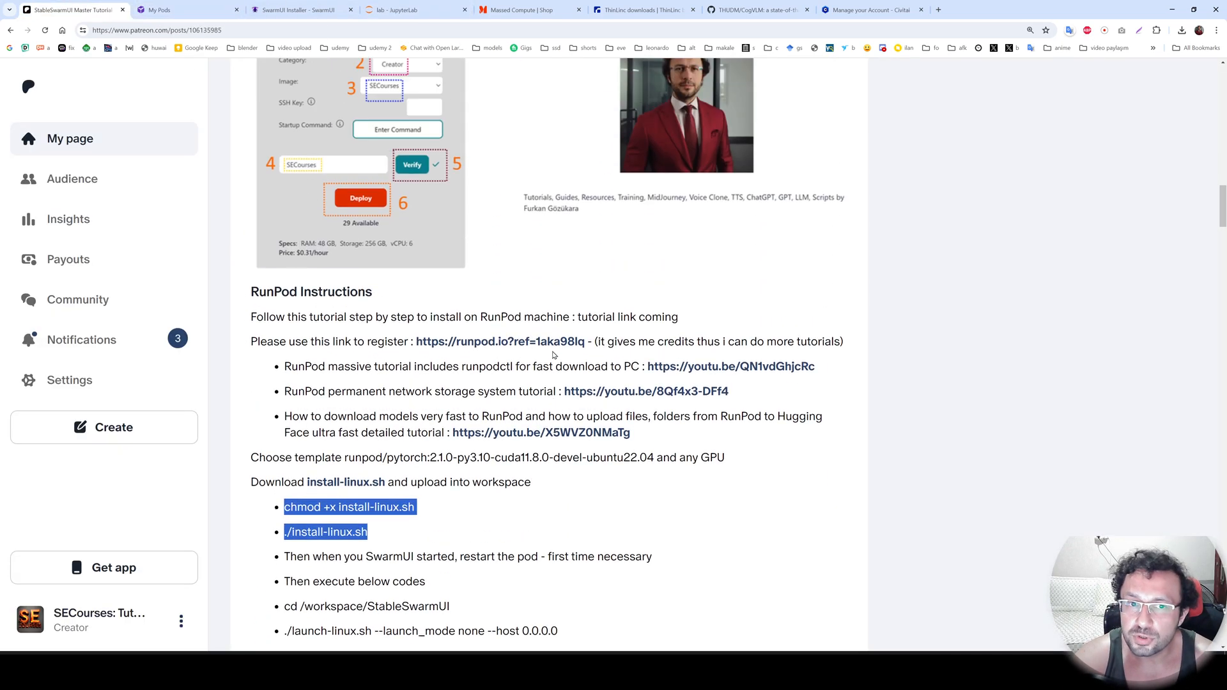
{"action": "left_click", "coordinate": [368, 317]}
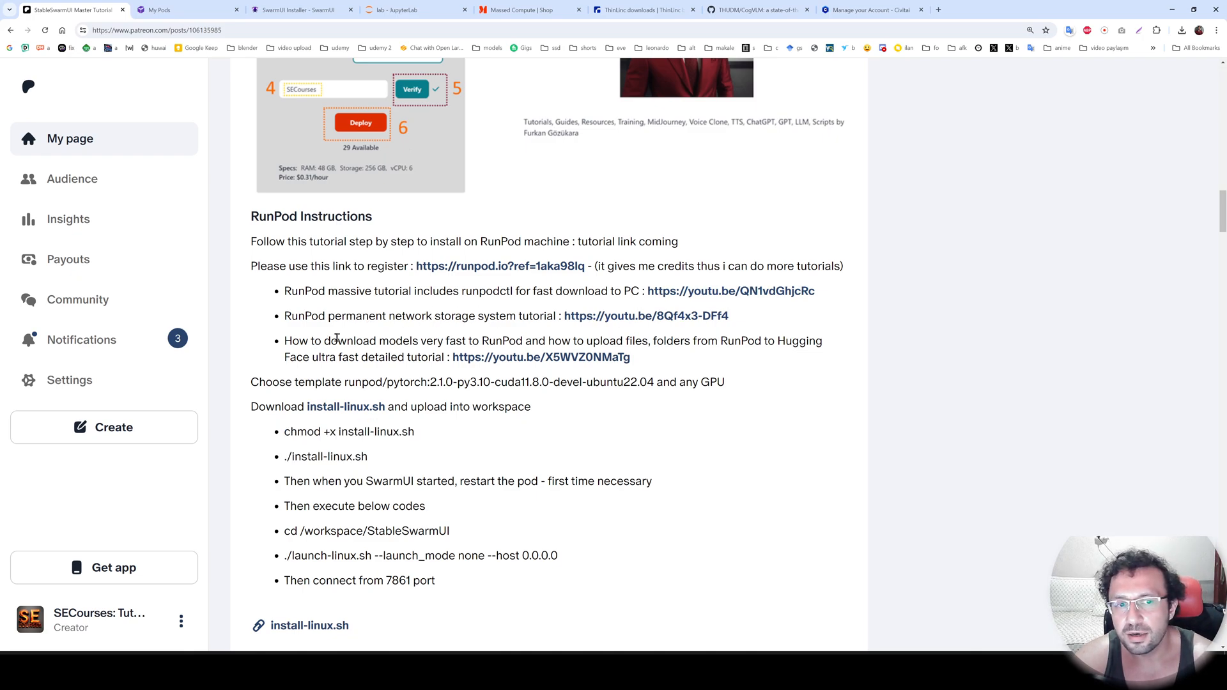
{"action": "left_click_drag", "start_coordinate": [347, 340], "coordinate": [422, 358]}
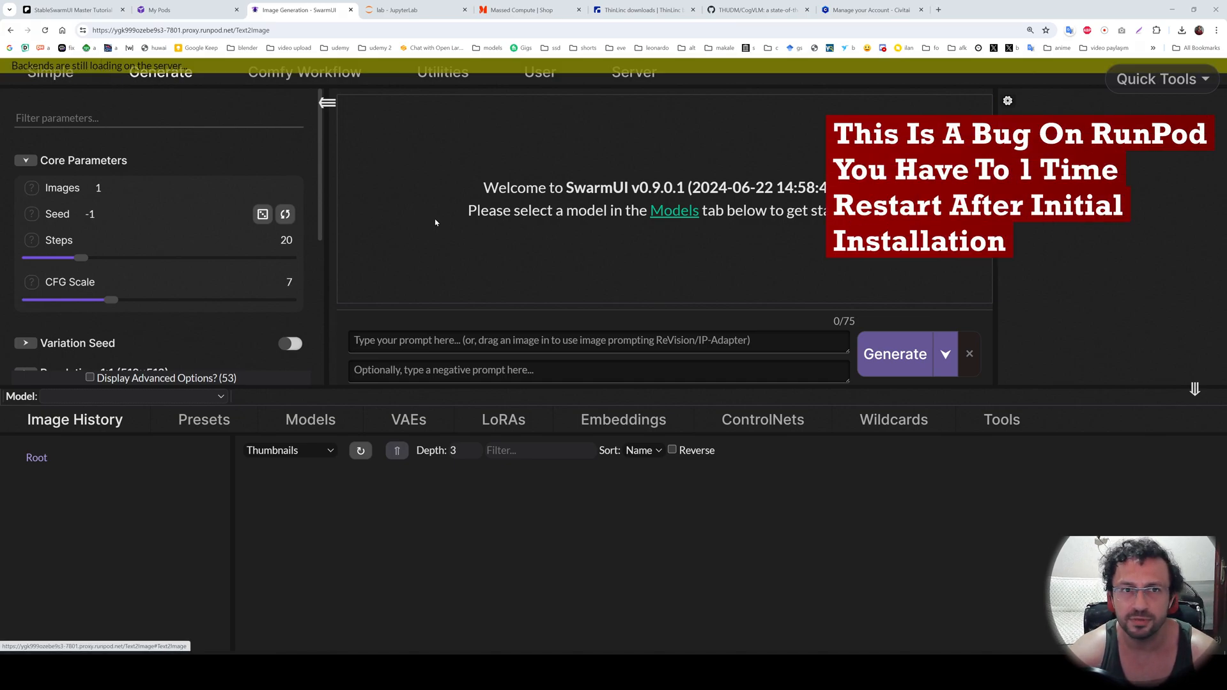
Close the connection options and restart the RunPod Pytorch 2.1 pod.
{"action": "left_click", "coordinate": [160, 10]}
{"action": "left_click", "coordinate": [786, 538]}
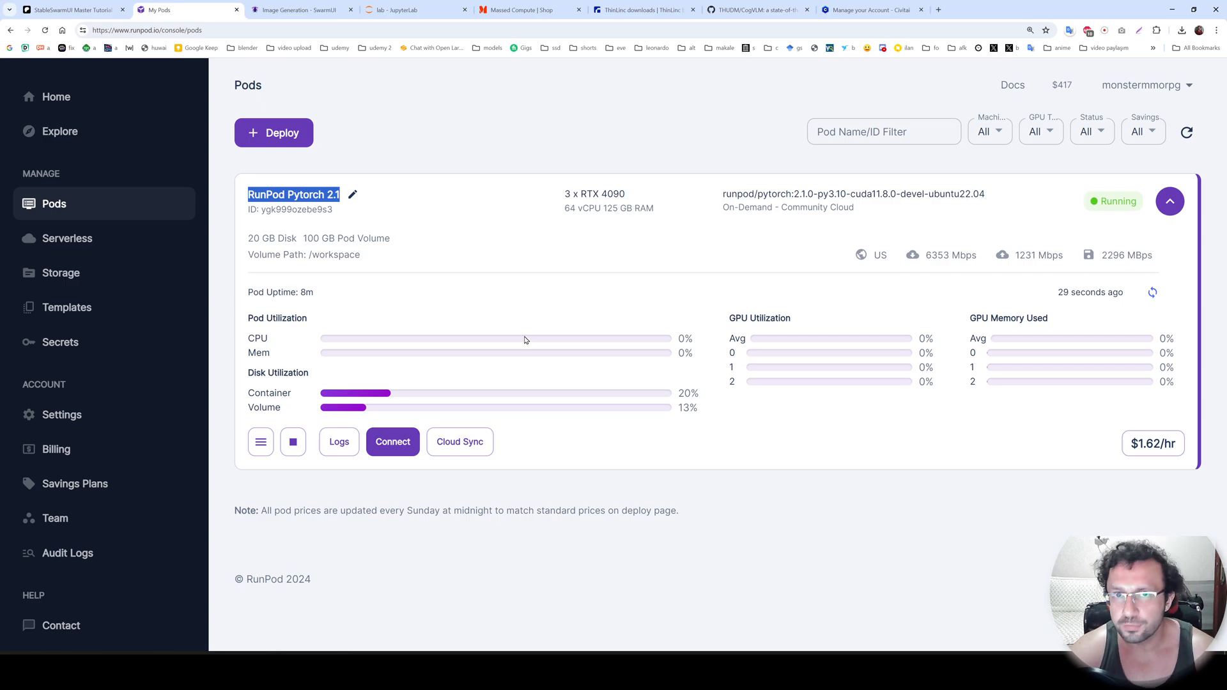
{"action": "left_click", "coordinate": [260, 442]}
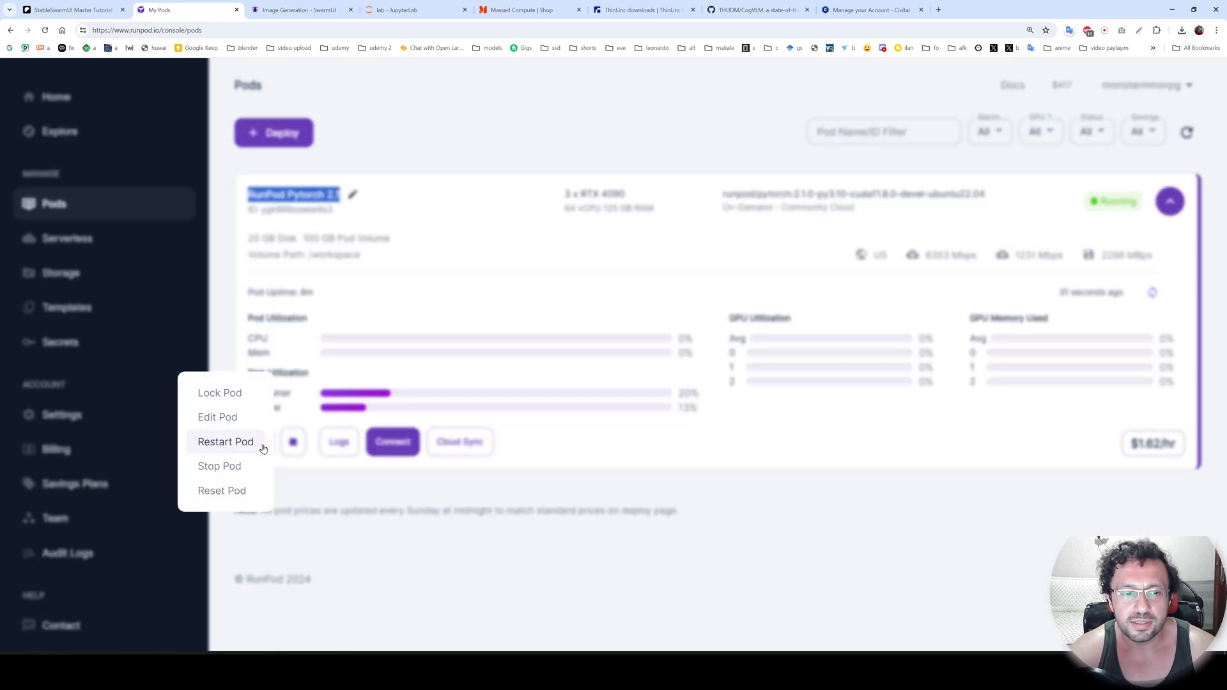
{"action": "left_click", "coordinate": [415, 365]}
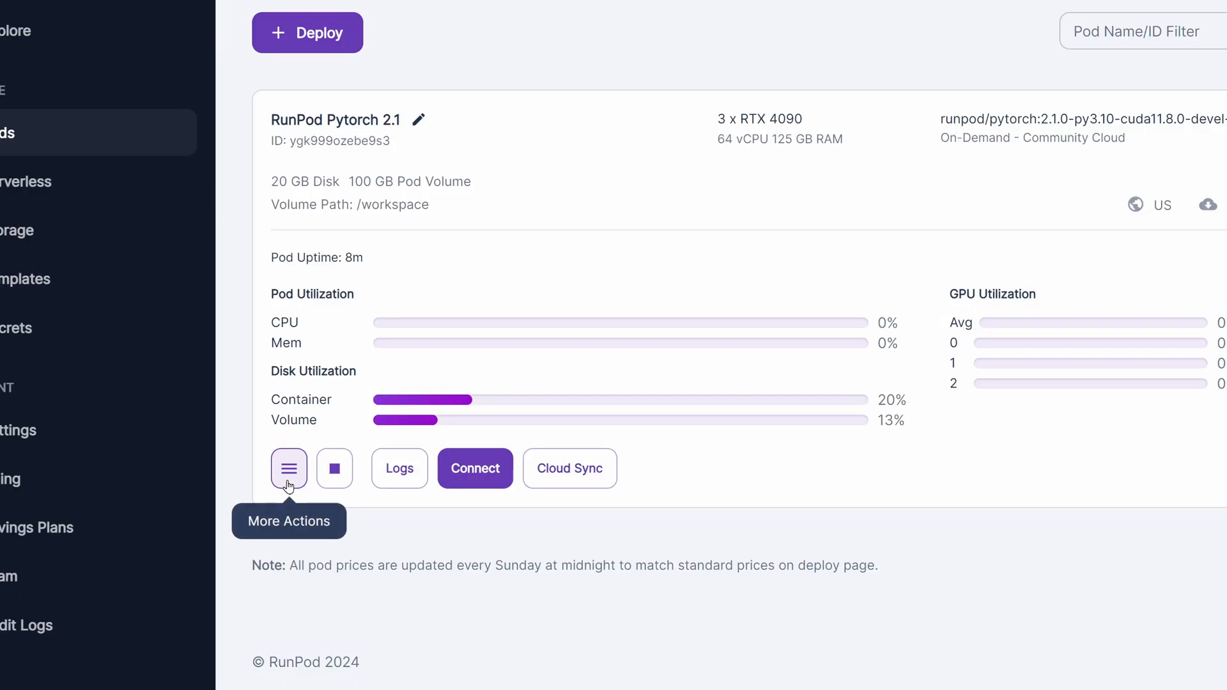
{"action": "left_click", "coordinate": [261, 441]}
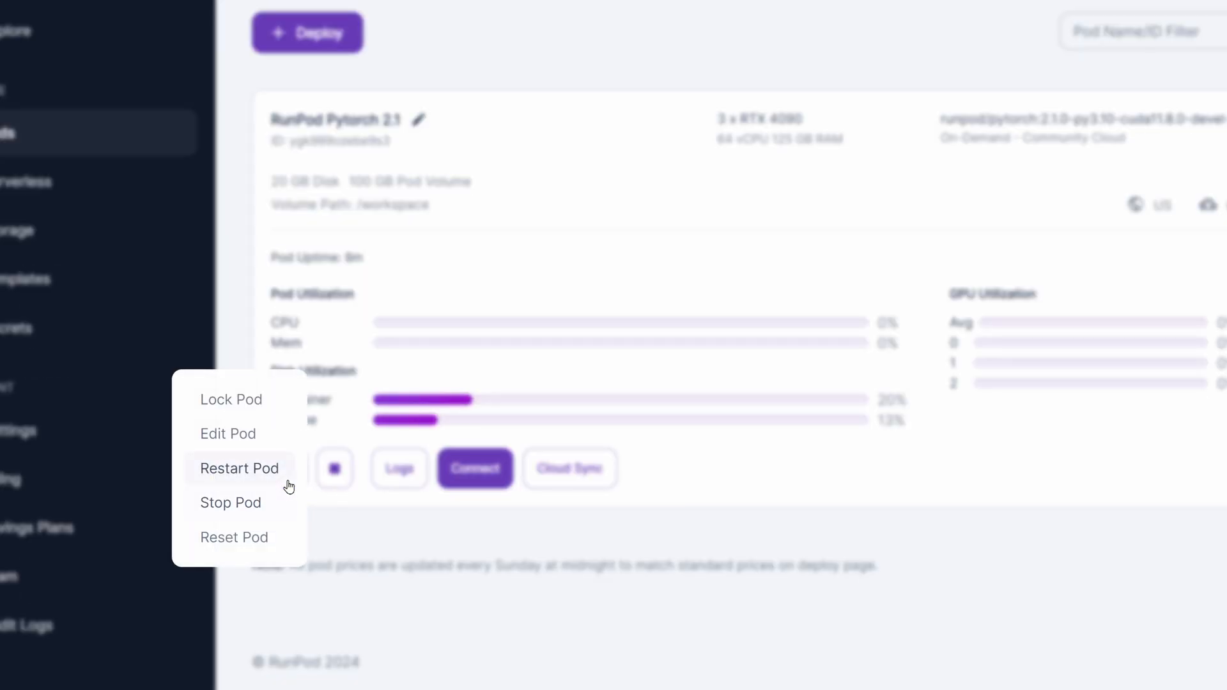
{"action": "left_click", "coordinate": [252, 478]}
{"action": "left_click", "coordinate": [852, 411]}
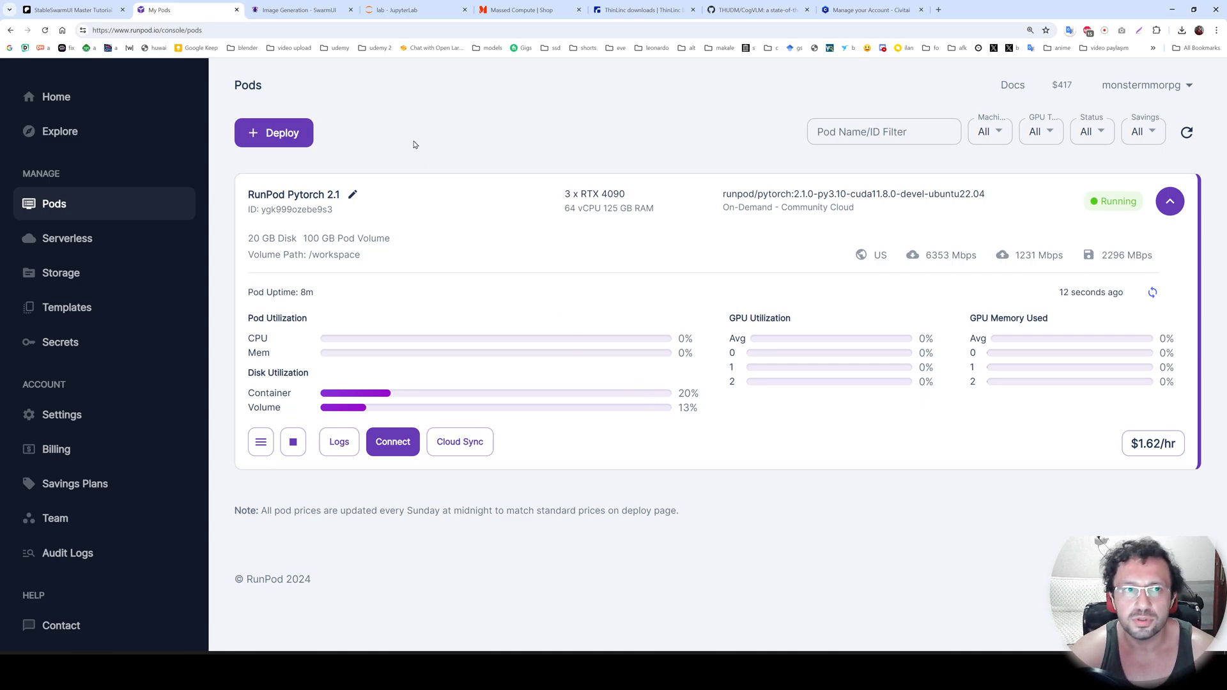
Close the old SwarmUI page, reconnect to the pod's Jupyter Lab on port 8888 and close the outdated JupyterLab page.
{"action": "left_click_drag", "start_coordinate": [334, 10], "coordinate": [447, 9]}
{"action": "left_click", "coordinate": [465, 10]}
{"action": "left_click", "coordinate": [301, 6]}
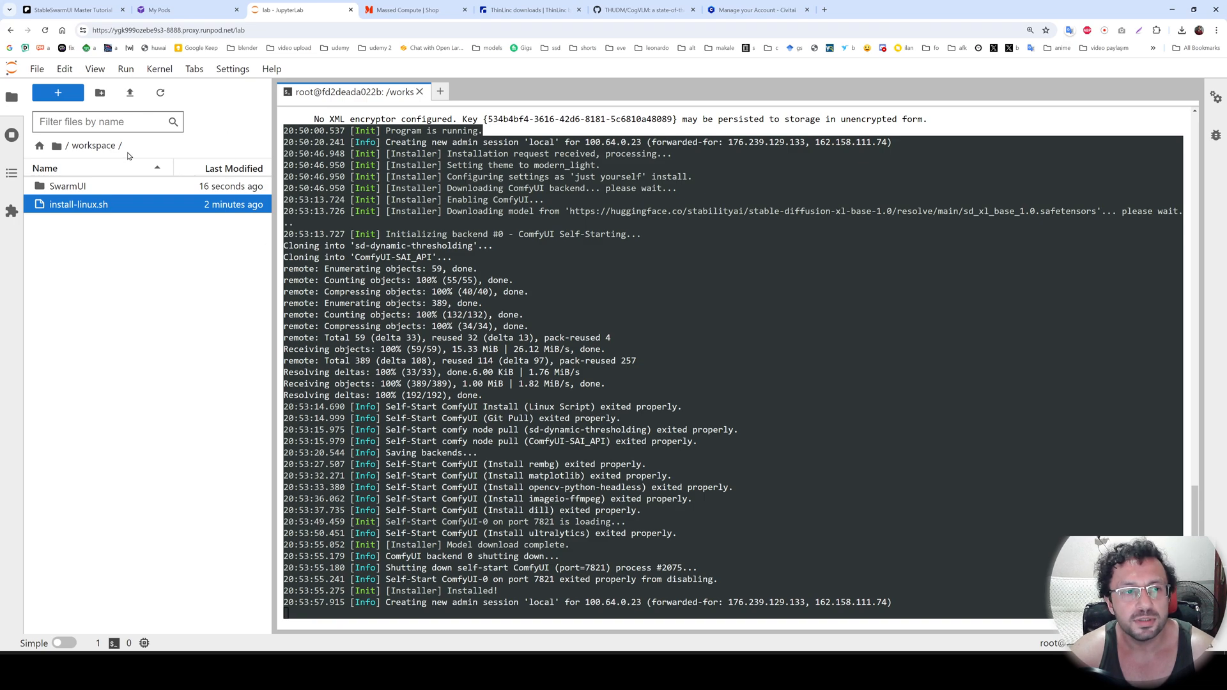
{"action": "left_click", "coordinate": [93, 150]}
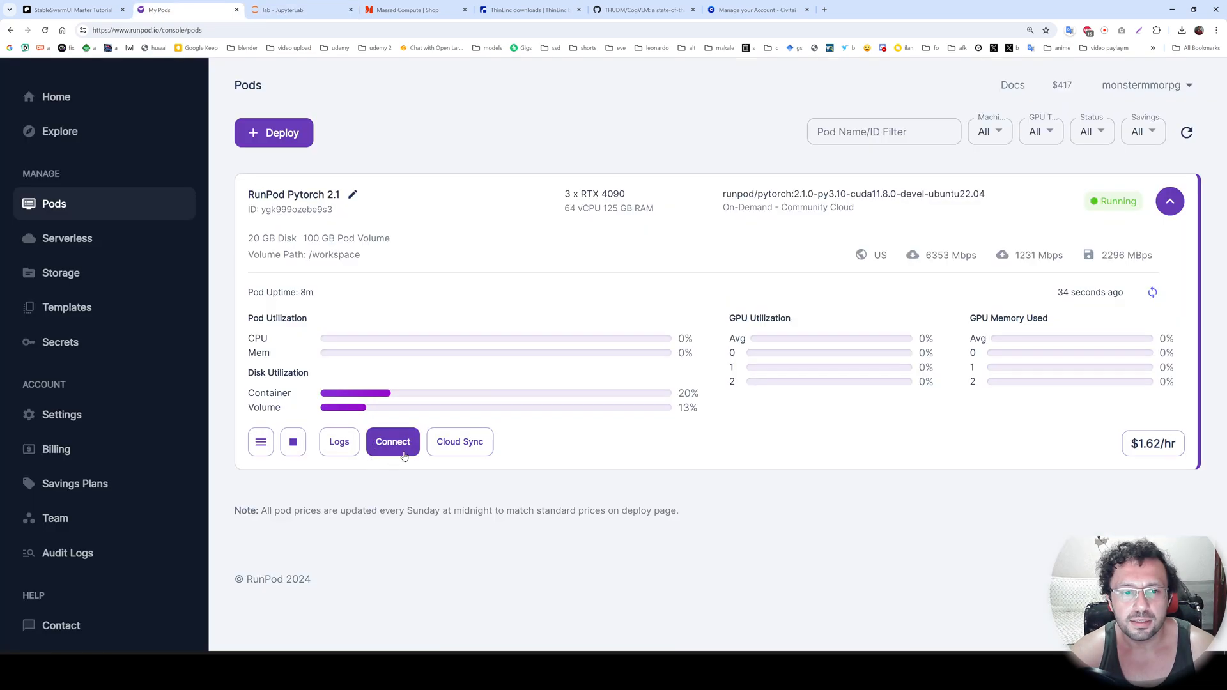
{"action": "left_click", "coordinate": [390, 440]}
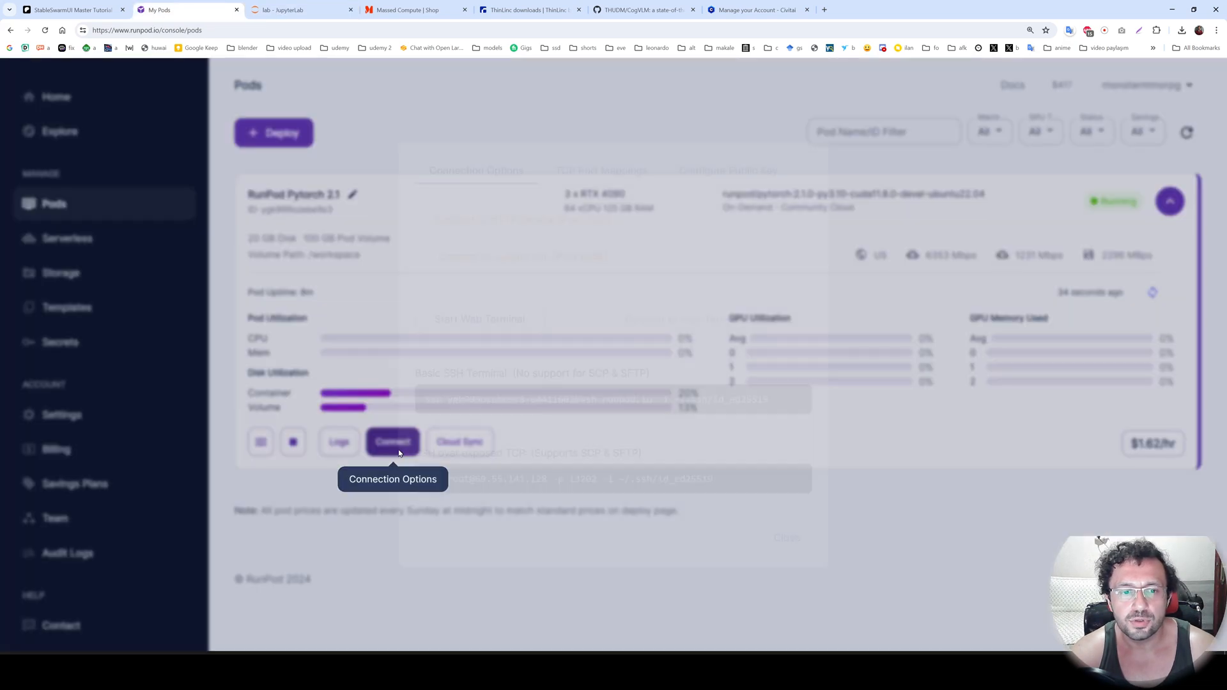
{"action": "left_click", "coordinate": [527, 258]}
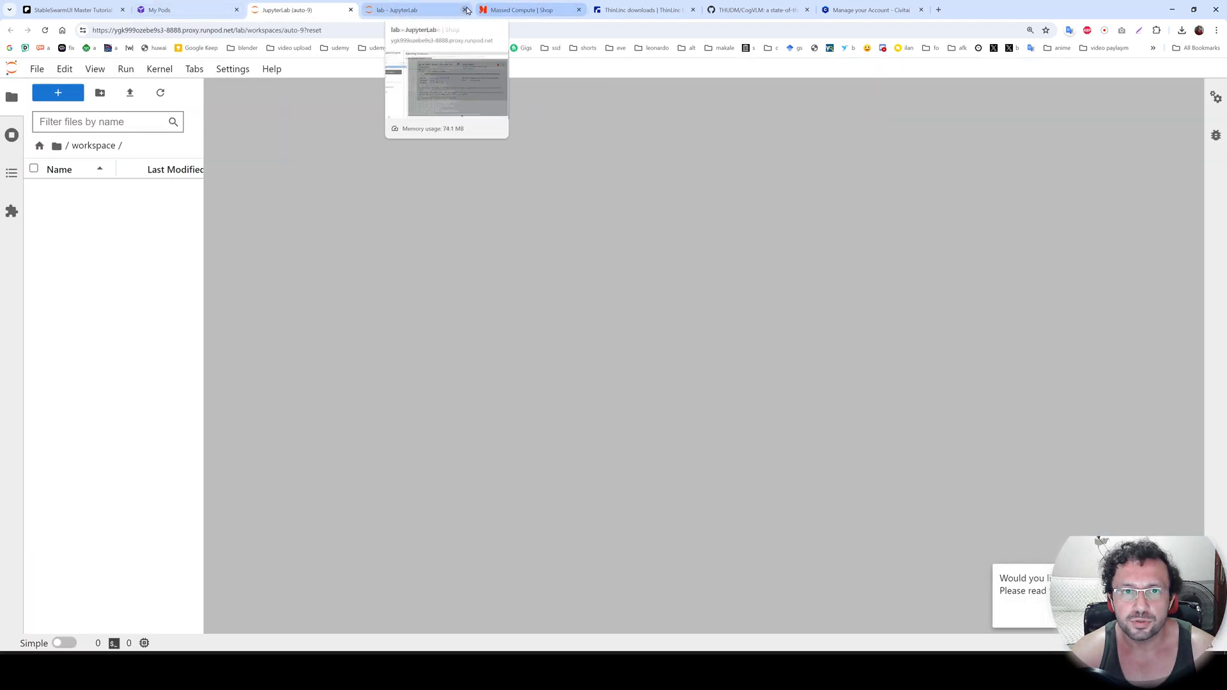
{"action": "left_click", "coordinate": [464, 10]}
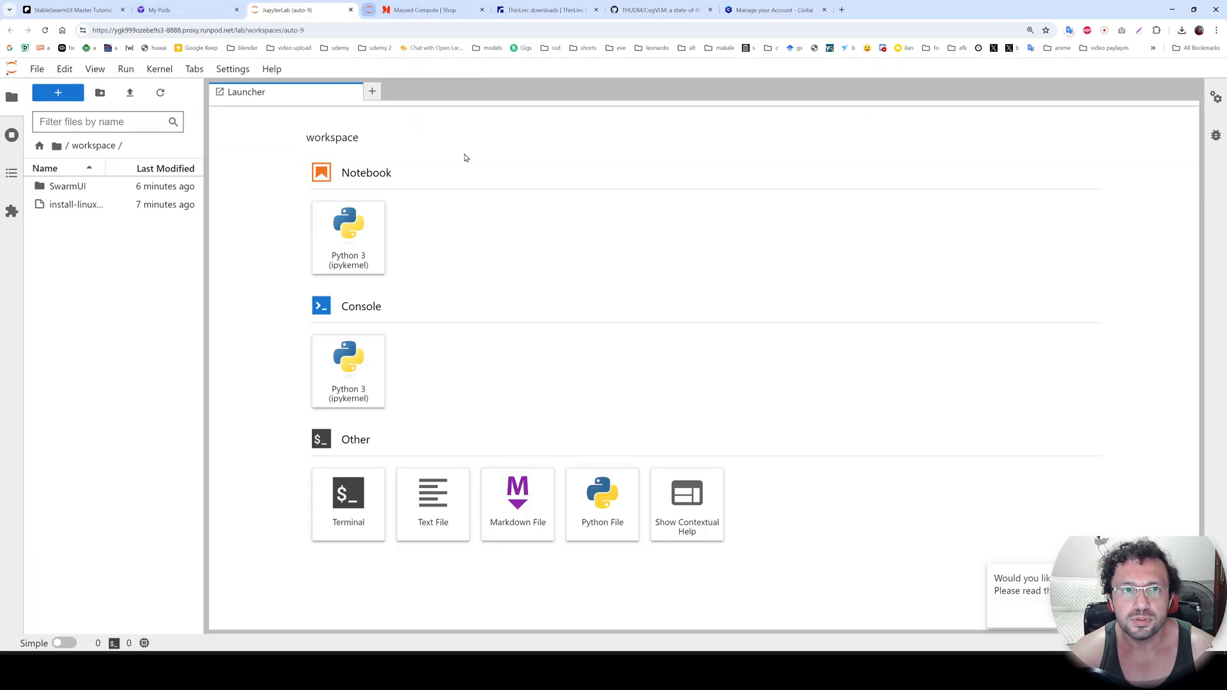
Open a JupyterLab terminal and run cd /workspace/SwarmUI and ./launch-linux.sh --launch_mode none --host 0.0.0.0, copied from the Patreon post.
{"action": "left_click", "coordinate": [349, 501]}
{"action": "left_click", "coordinate": [75, 9]}
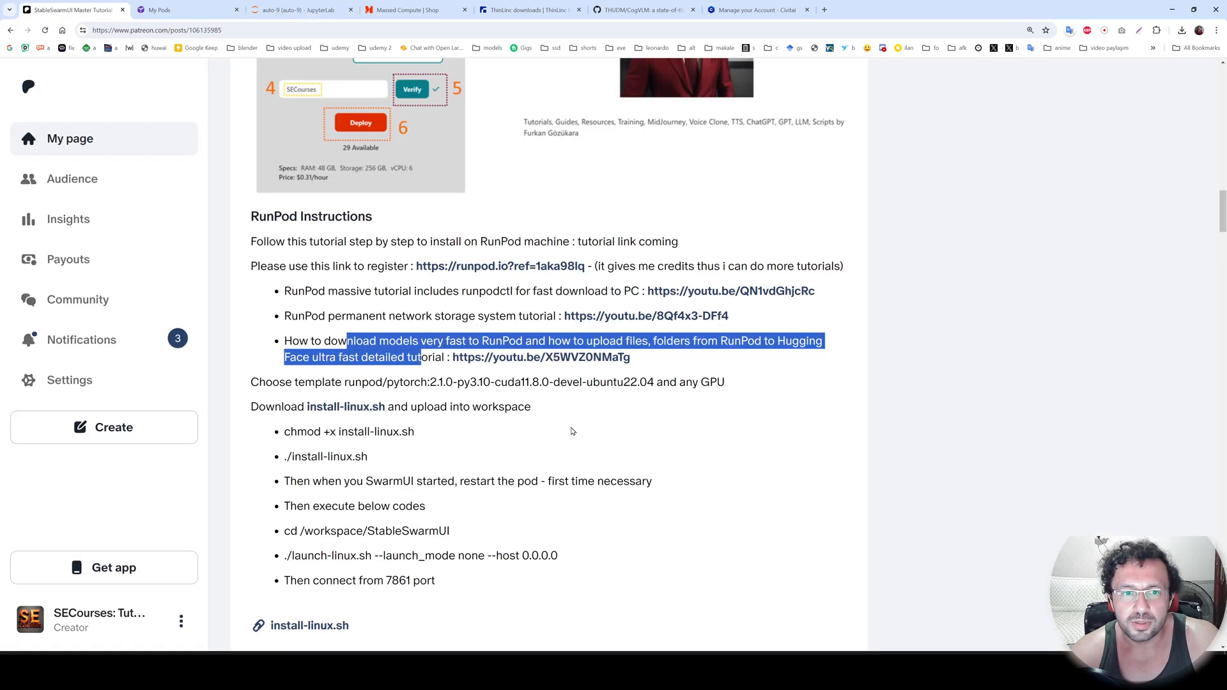
{"action": "left_click", "coordinate": [582, 428]}
{"action": "scroll", "coordinate": [419, 500], "scroll_direction": "down", "scroll_amount": 2}
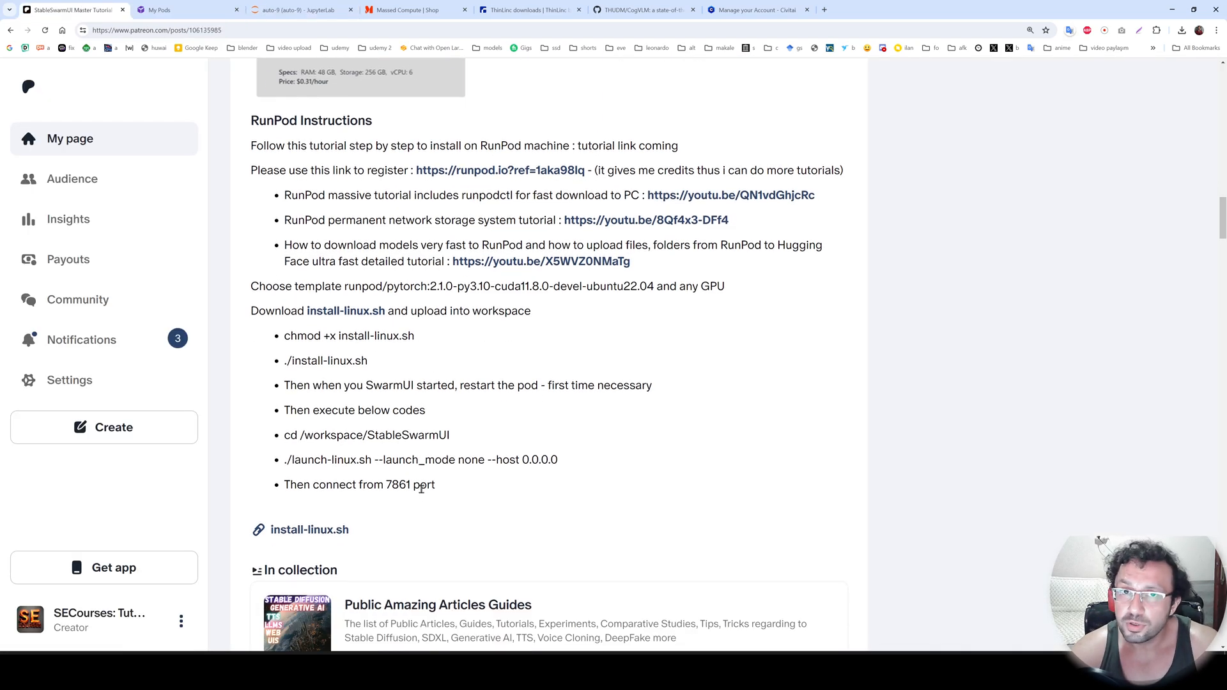
{"action": "scroll", "coordinate": [448, 488], "scroll_direction": "down", "scroll_amount": 1}
{"action": "left_click_drag", "start_coordinate": [441, 440], "coordinate": [284, 387]}
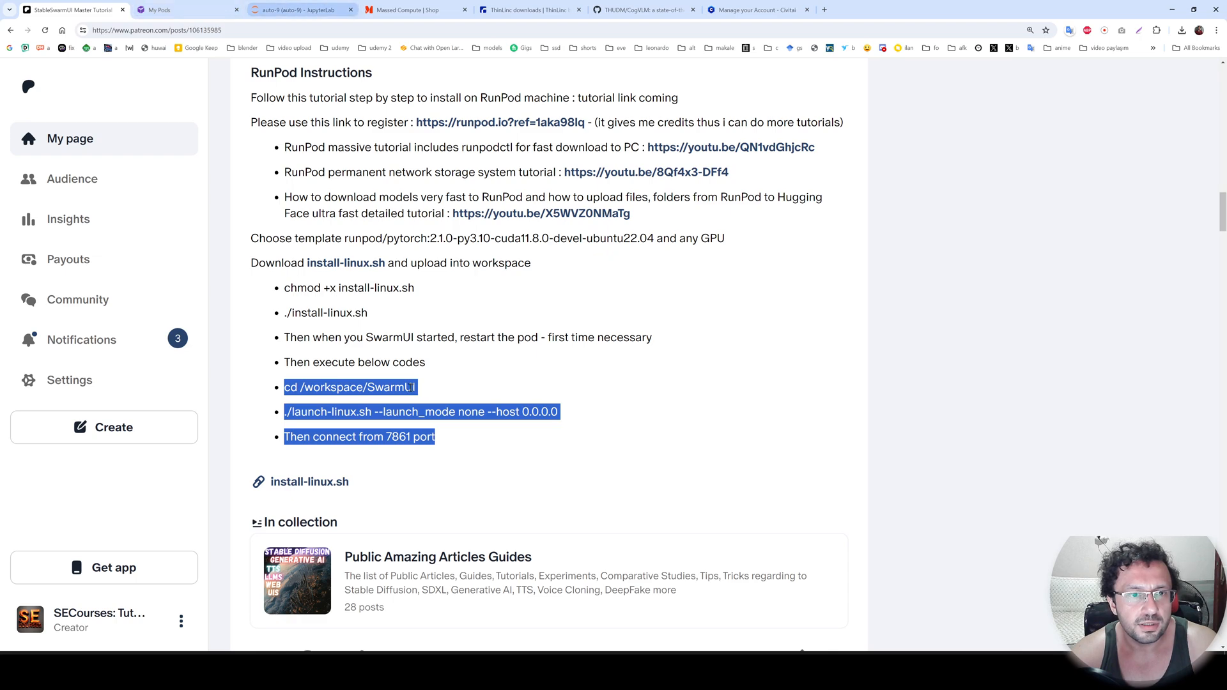
{"action": "right_click", "coordinate": [379, 391]}
{"action": "left_click", "coordinate": [410, 402]}
{"action": "left_click", "coordinate": [298, 8]}
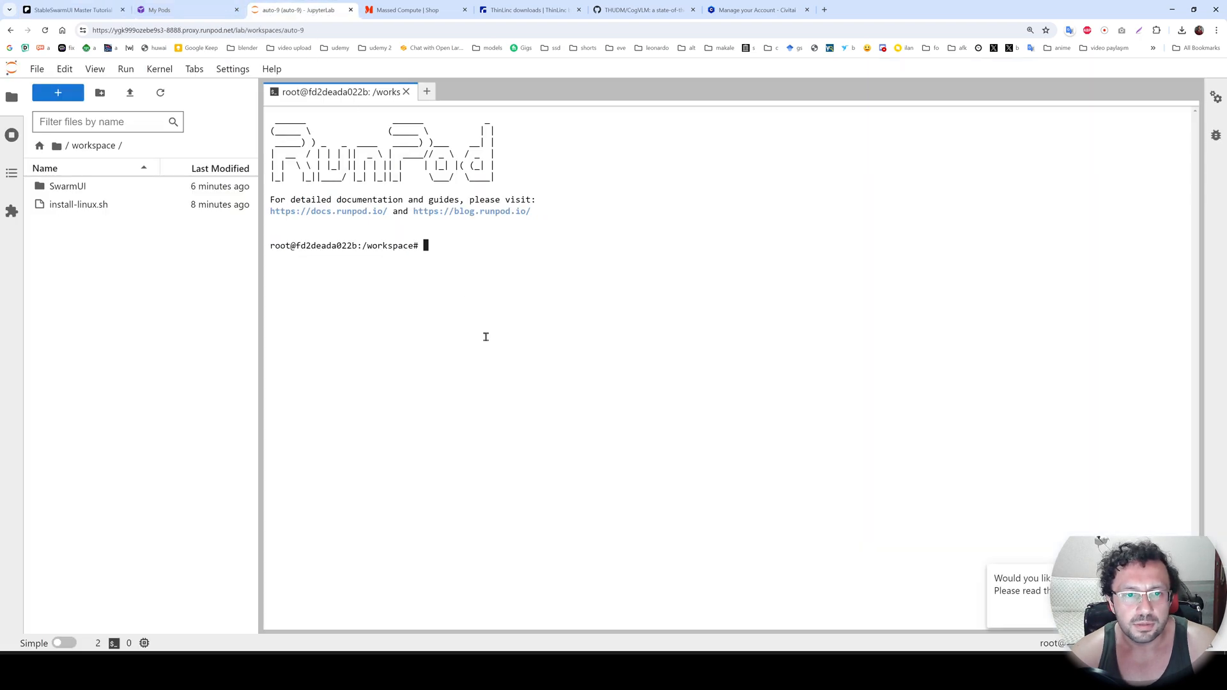
{"action": "key", "text": "ctrl+v"}
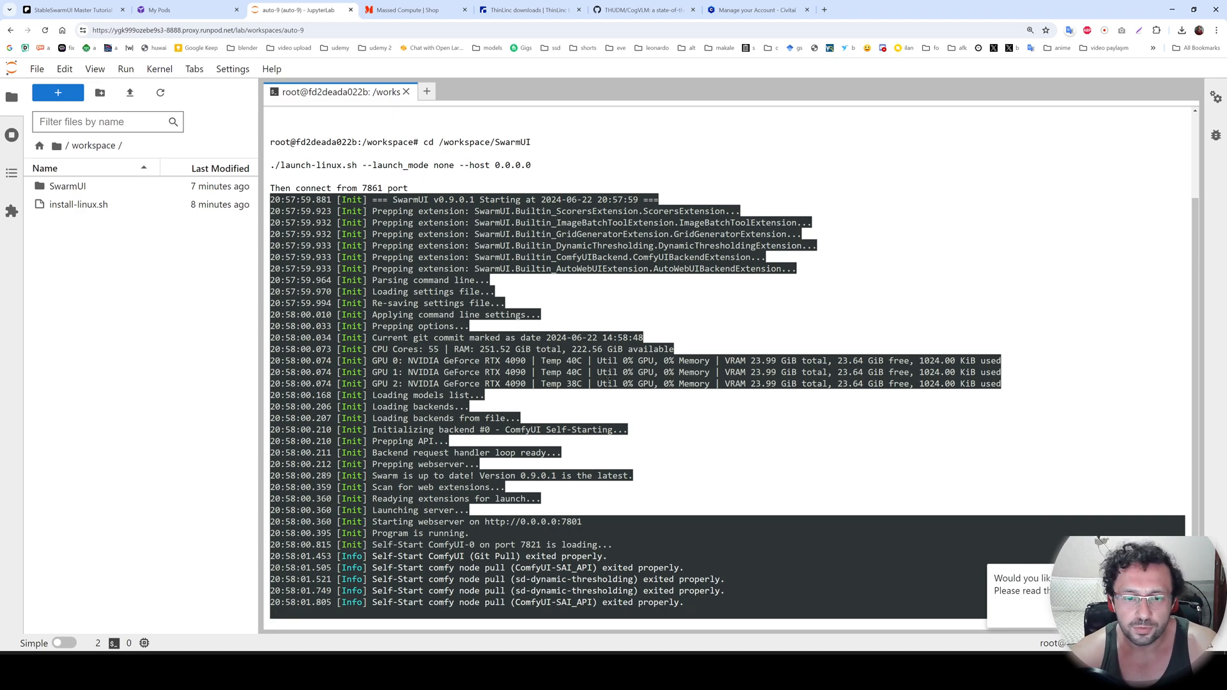
Connect to the pod's HTTP service on port 7801 and list SwarmUI's available models.
{"action": "left_click", "coordinate": [159, 10]}
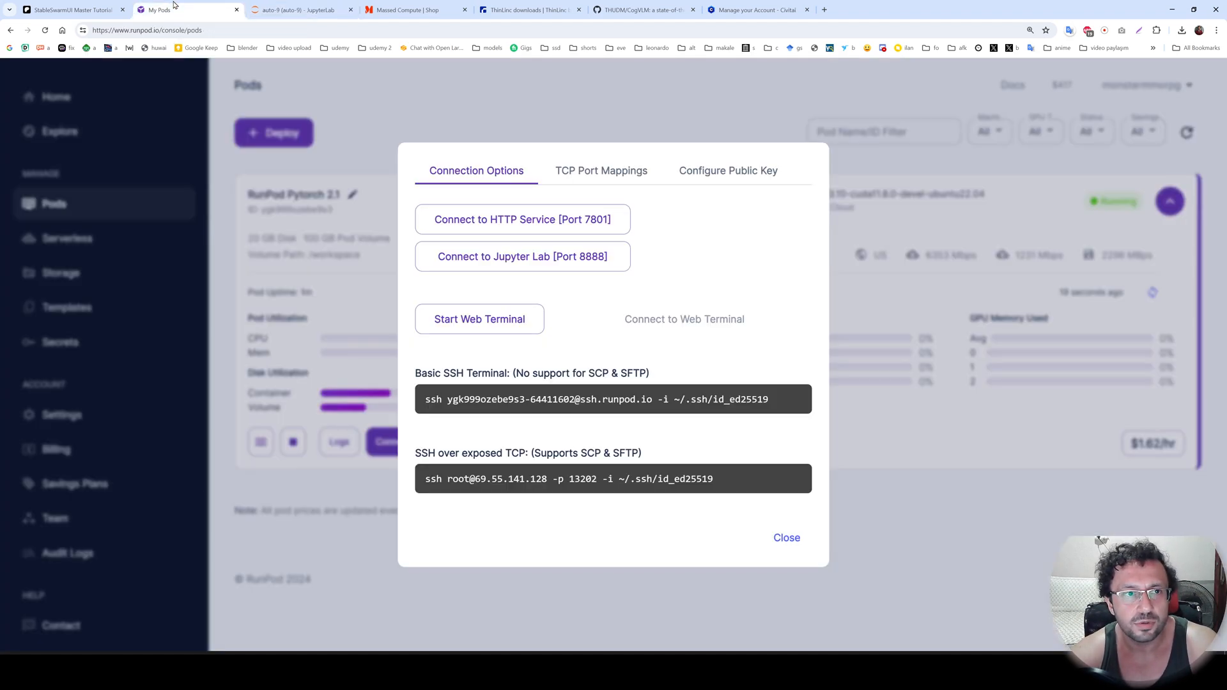
{"action": "left_click", "coordinate": [506, 228]}
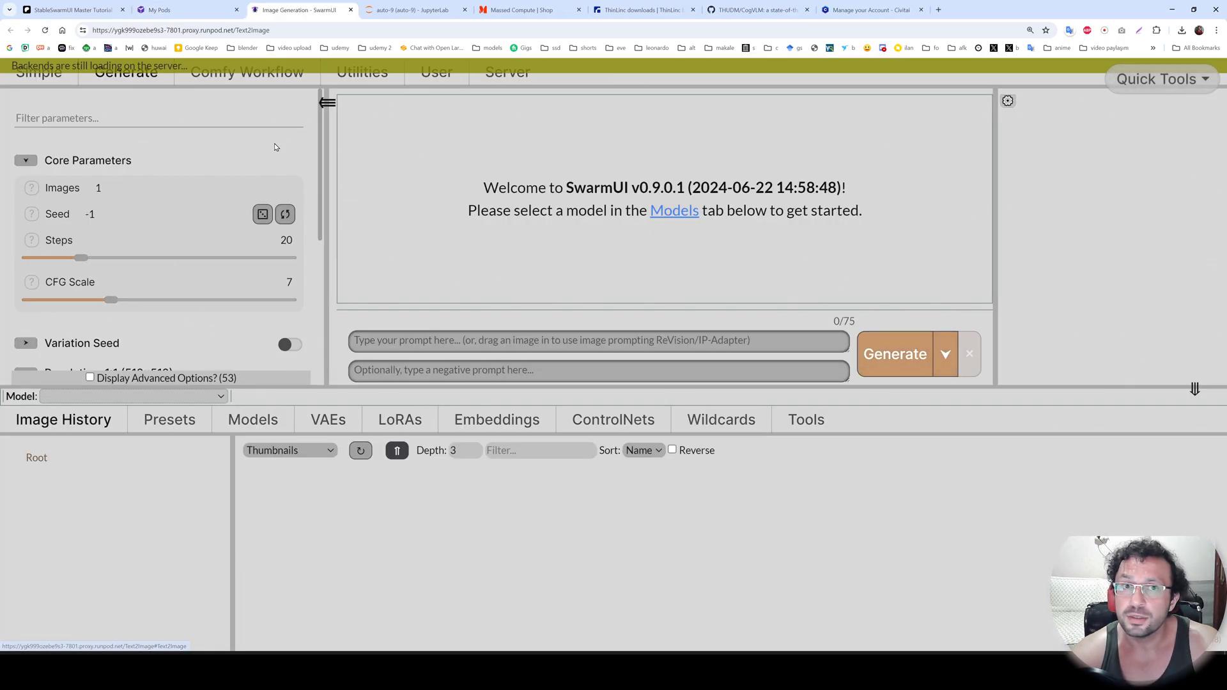
{"action": "left_click", "coordinate": [253, 419]}
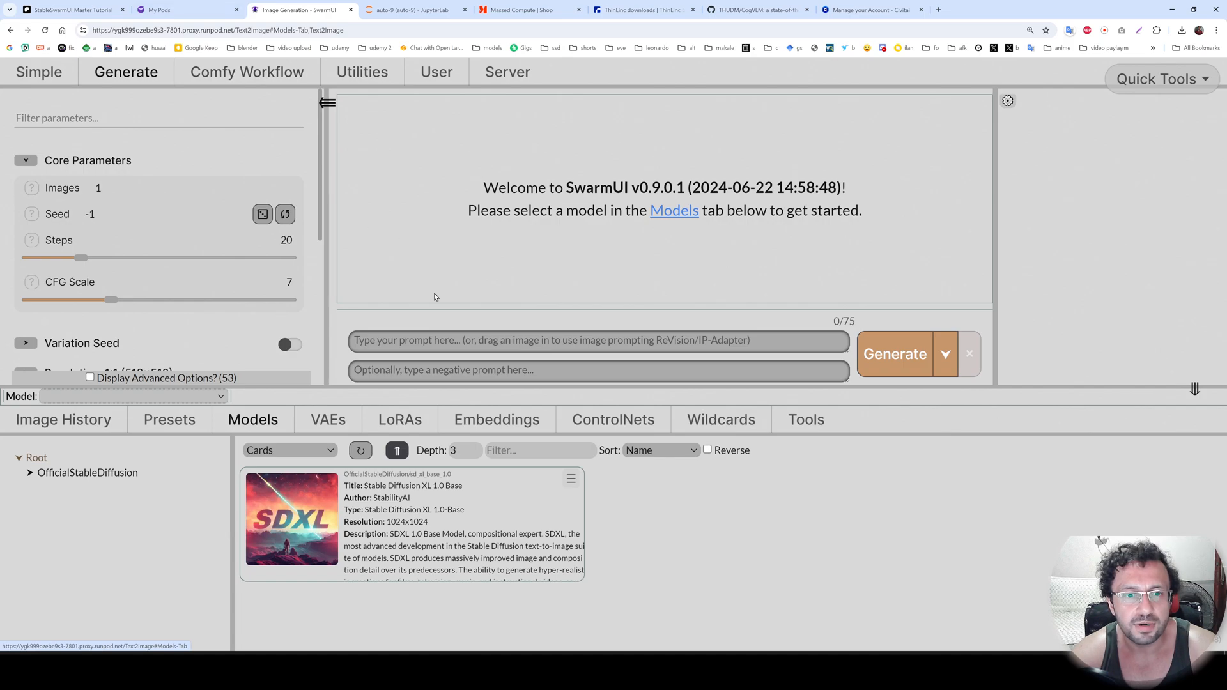
Enter the prompt "car", select the Stable Diffusion XL 1.0 Base model and generate an image.
{"action": "left_click", "coordinate": [398, 339]}
{"action": "type", "text": "c"}
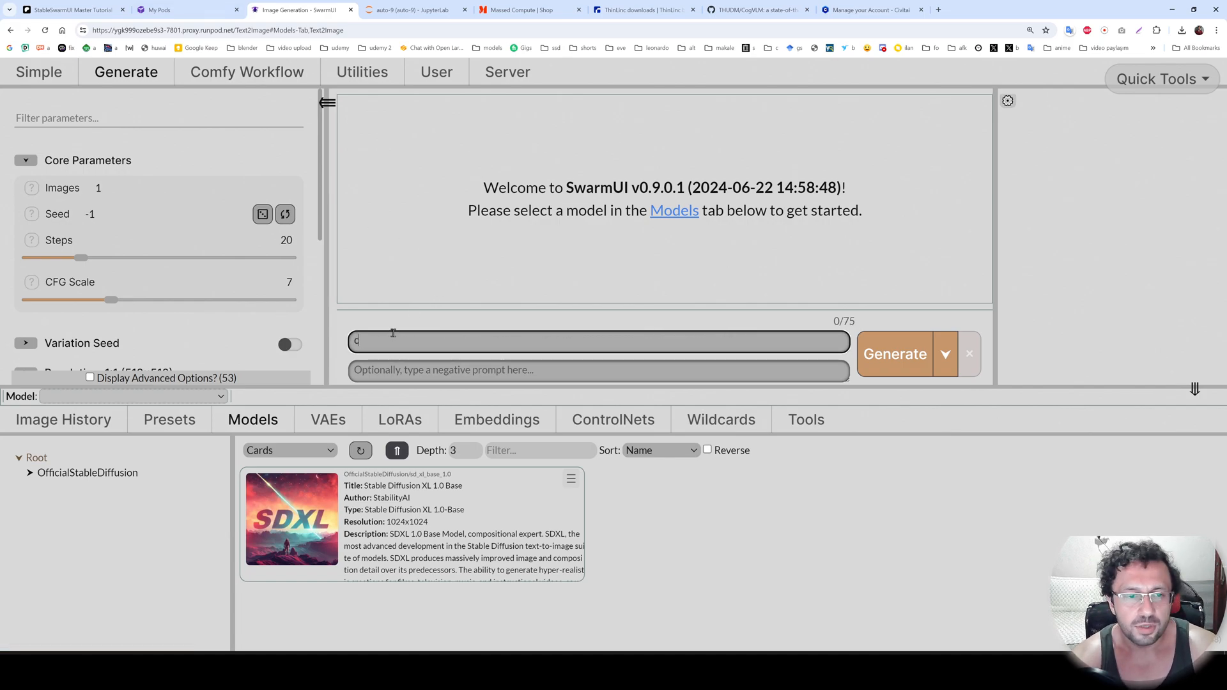
{"action": "type", "text": "ar"}
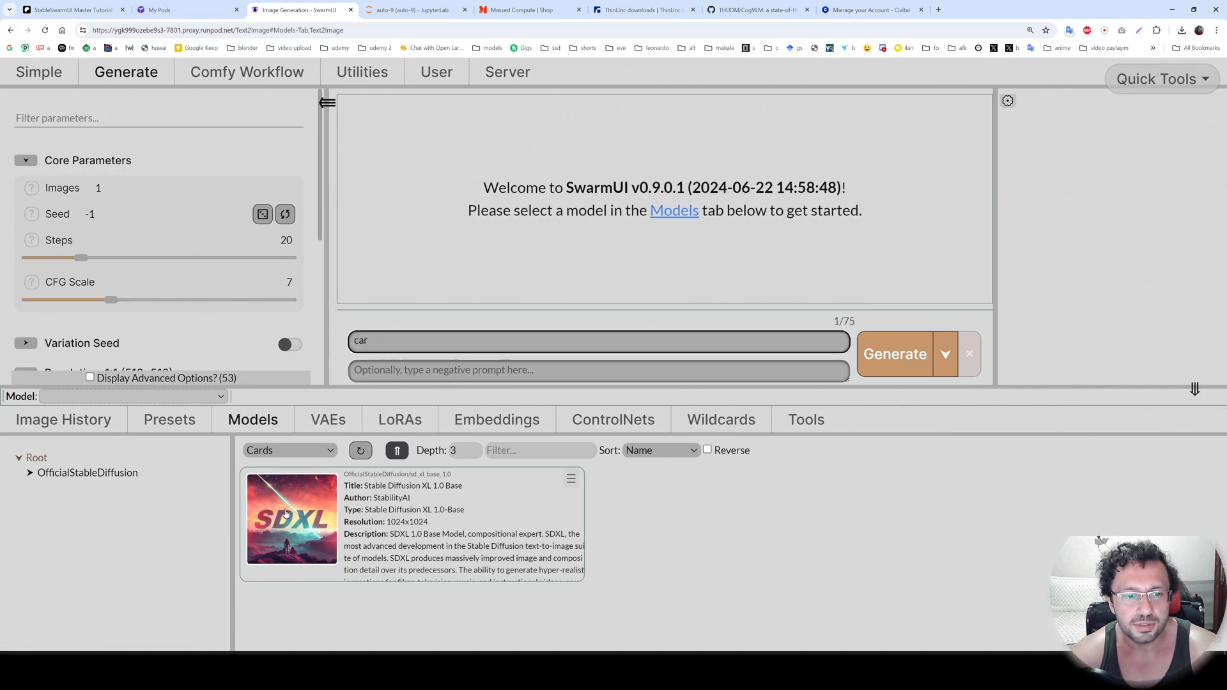
{"action": "left_click", "coordinate": [313, 519]}
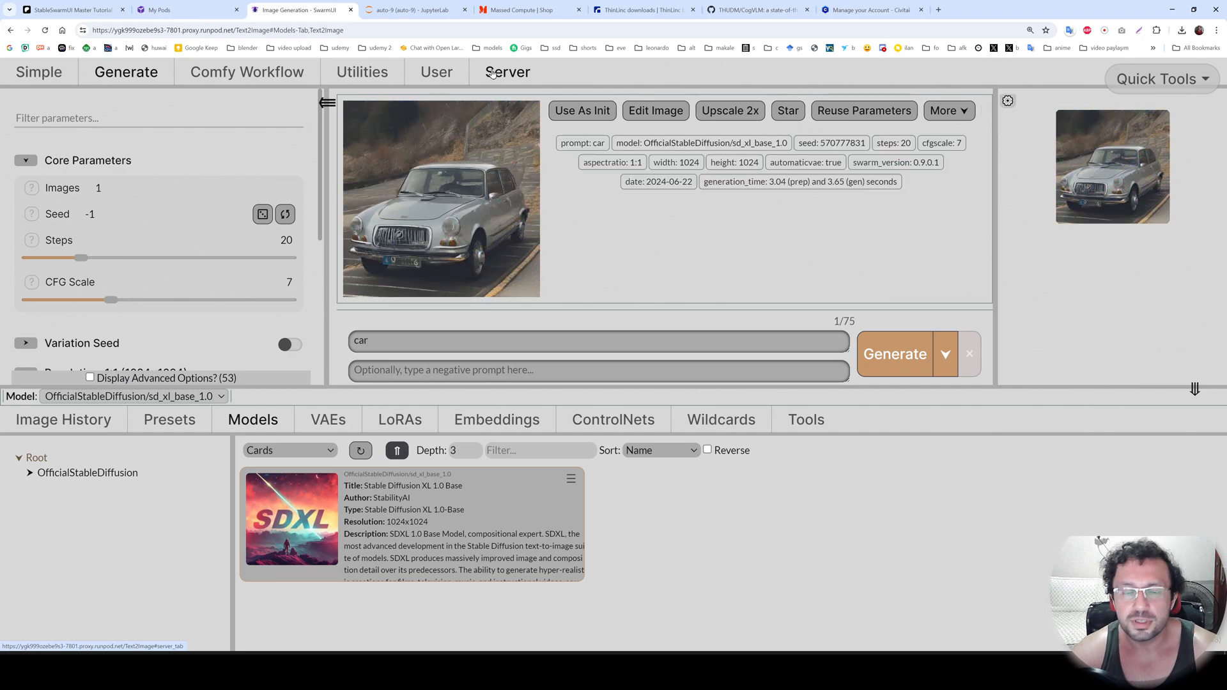
Open SwarmUI's Model Downloader utility and copy the stable-diffusion-3-sd3 download link from the Patreon post's General Info list.
{"action": "left_click", "coordinate": [390, 76]}
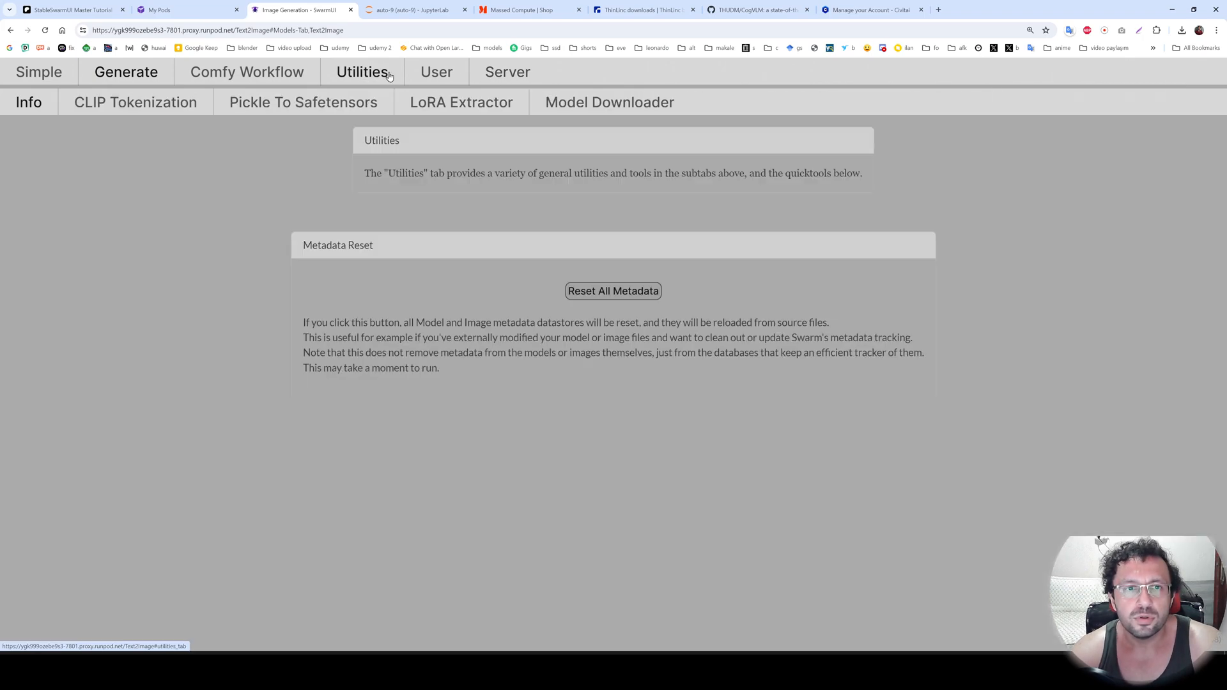
{"action": "left_click", "coordinate": [566, 110]}
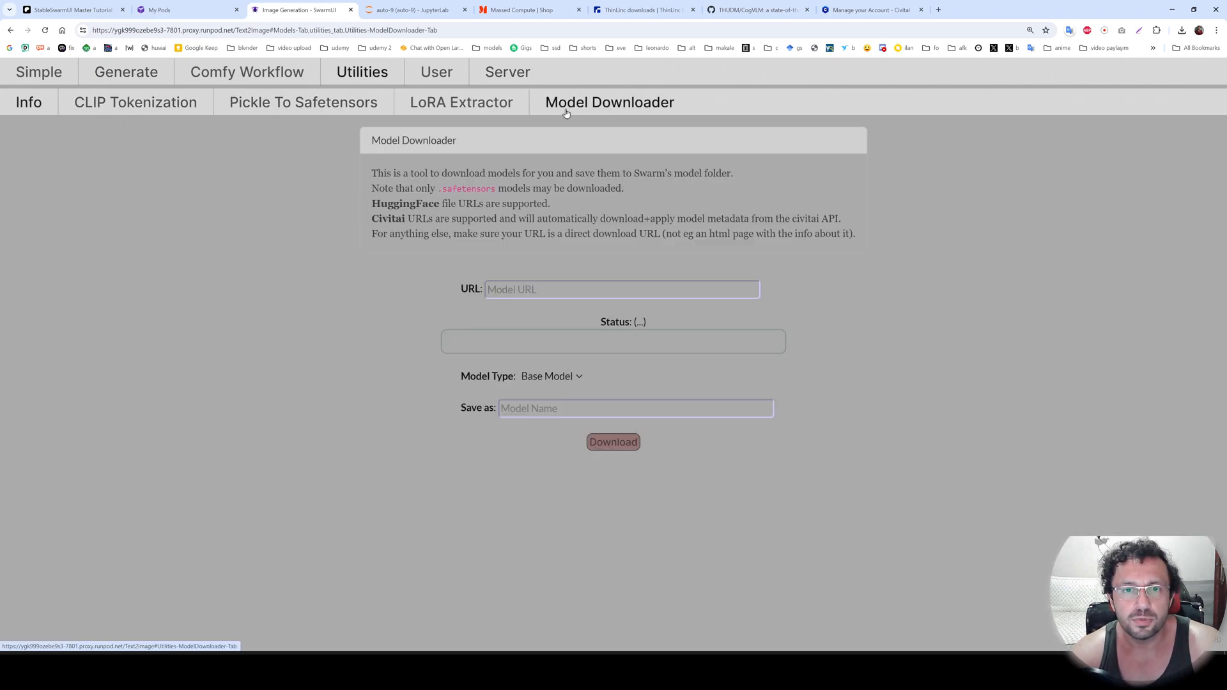
{"action": "left_click", "coordinate": [71, 10]}
{"action": "scroll", "coordinate": [590, 450], "scroll_direction": "up", "scroll_amount": 8}
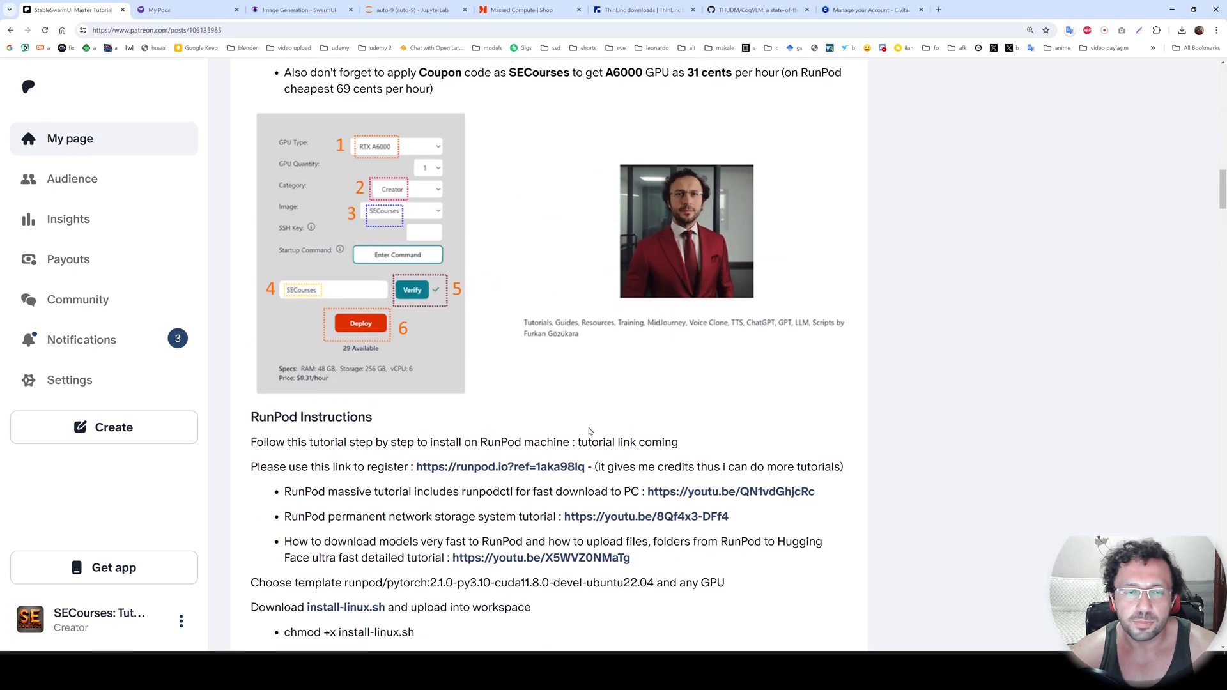
{"action": "scroll", "coordinate": [590, 449], "scroll_direction": "up", "scroll_amount": 12}
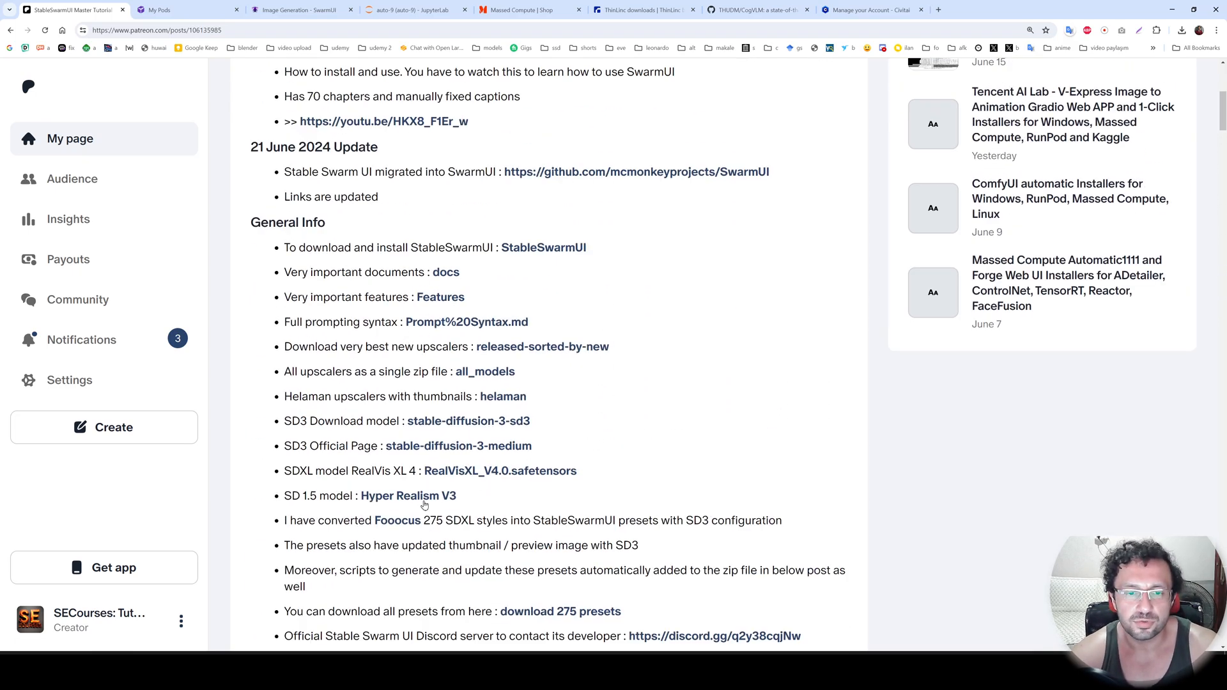
{"action": "scroll", "coordinate": [525, 362], "scroll_direction": "down", "scroll_amount": 2}
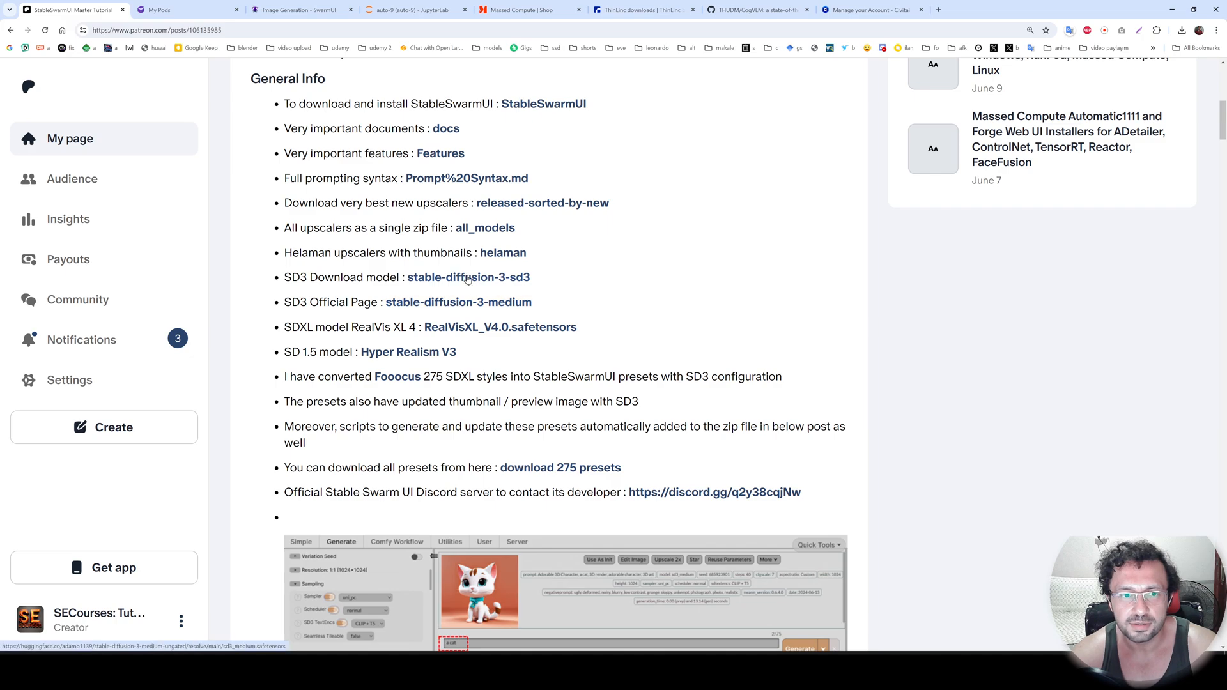
{"action": "right_click", "coordinate": [473, 279]}
{"action": "left_click", "coordinate": [499, 353]}
Download the model from the copied Hugging Face URL as base model sd3_medium, checking the JupyterLab terminal during the download.
{"action": "left_click", "coordinate": [298, 9]}
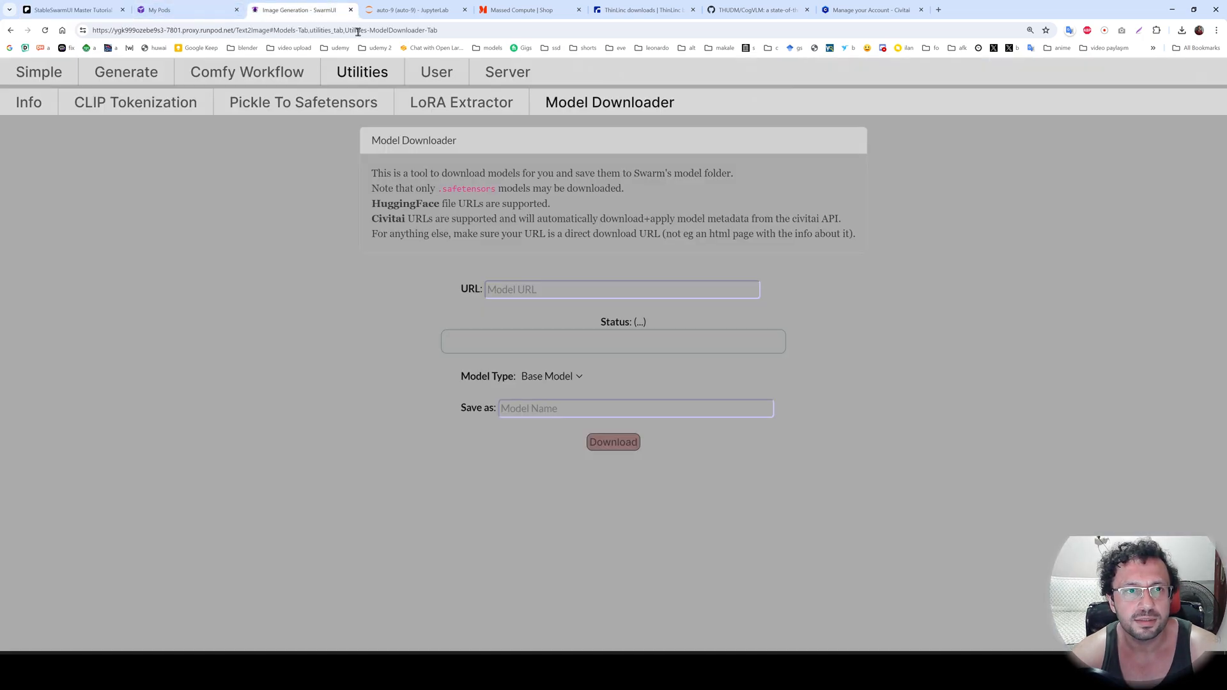
{"action": "key", "text": "ctrl+v"}
{"action": "left_click", "coordinate": [616, 443]}
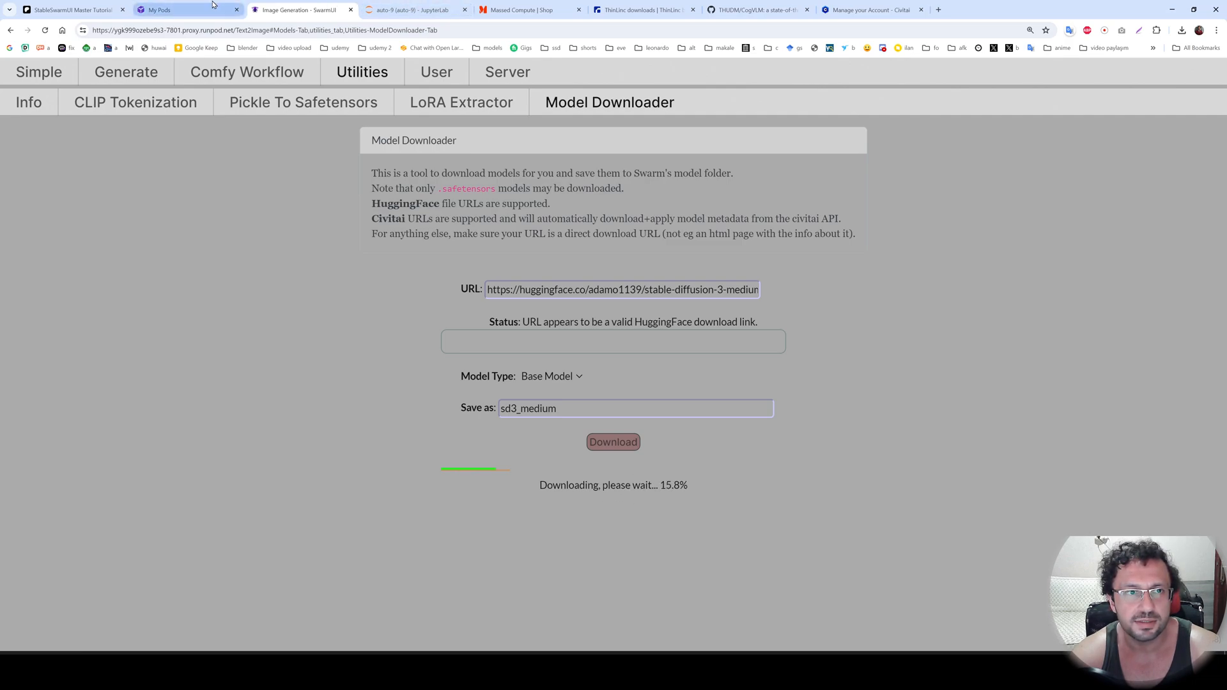
{"action": "left_click", "coordinate": [412, 9]}
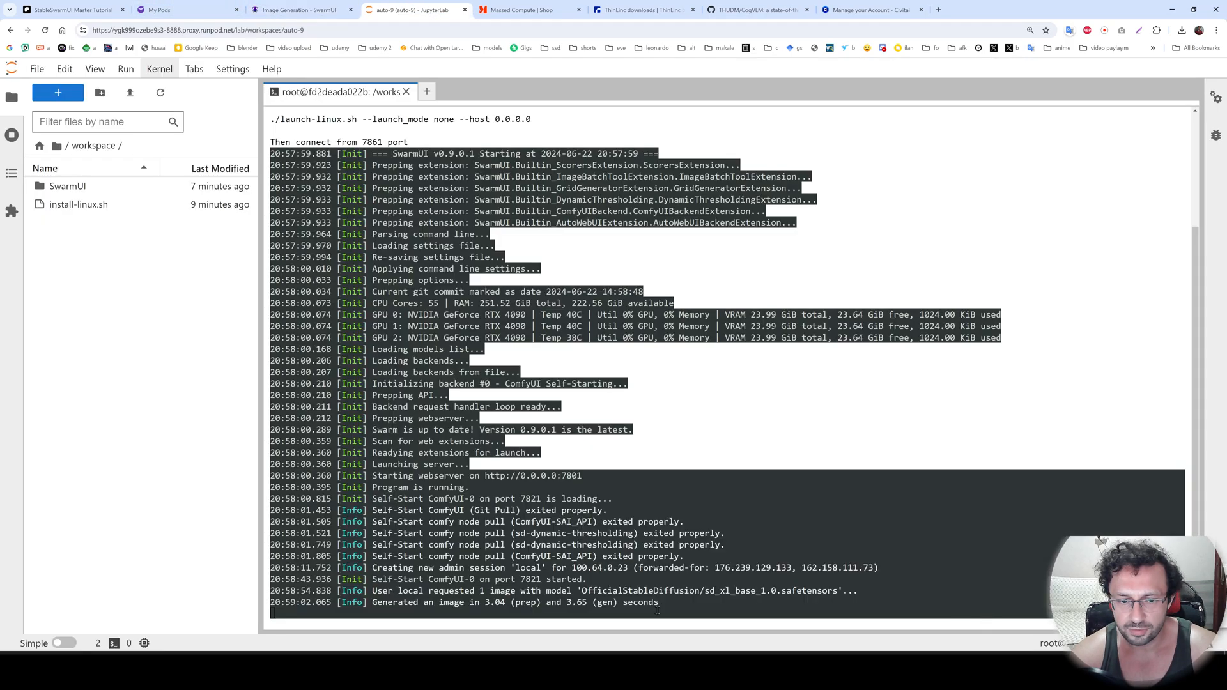
{"action": "left_click", "coordinate": [298, 10]}
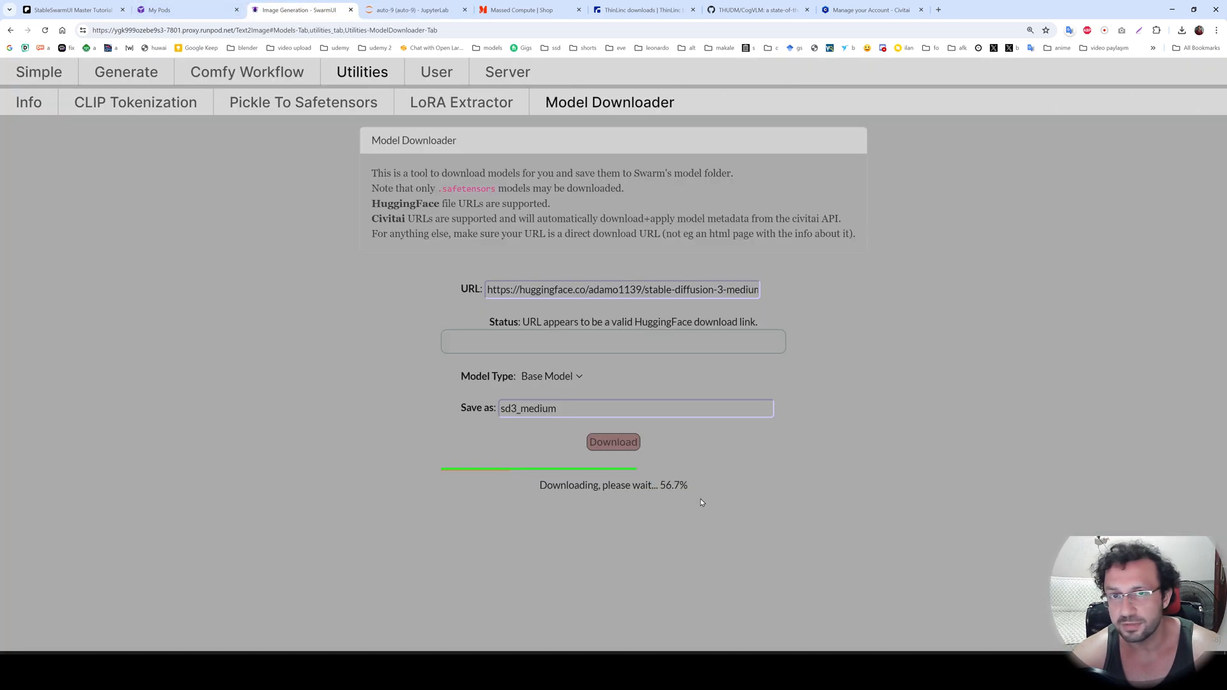
Refresh the model list, generate a "car" image with the Stable Diffusion 3 Medium model, and view the result at full size.
{"action": "left_click", "coordinate": [126, 71]}
{"action": "left_click", "coordinate": [360, 451]}
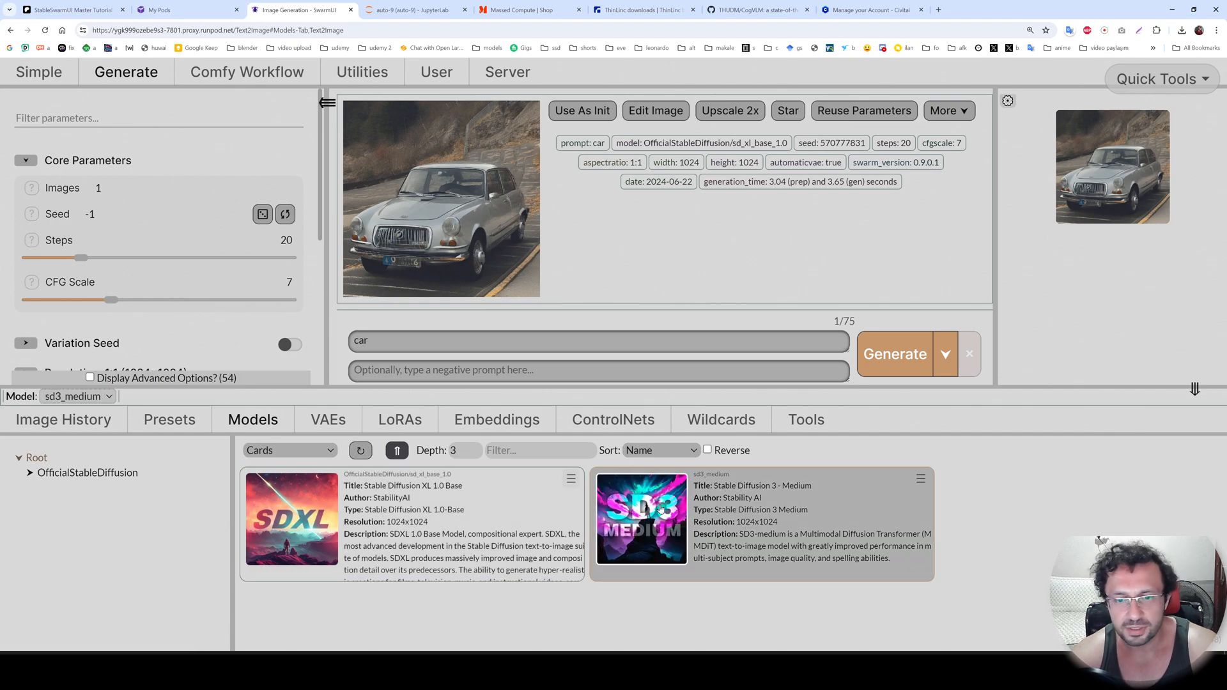
{"action": "scroll", "coordinate": [303, 279], "scroll_direction": "down", "scroll_amount": 2}
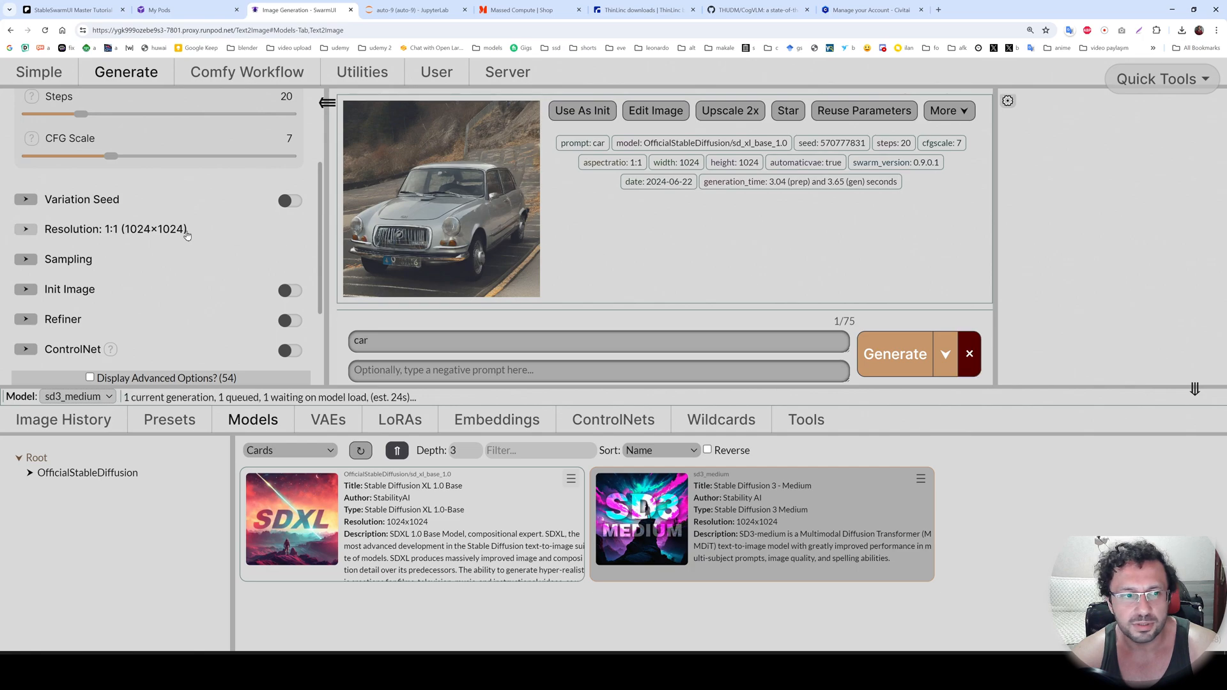
{"action": "scroll", "coordinate": [209, 274], "scroll_direction": "up", "scroll_amount": 3}
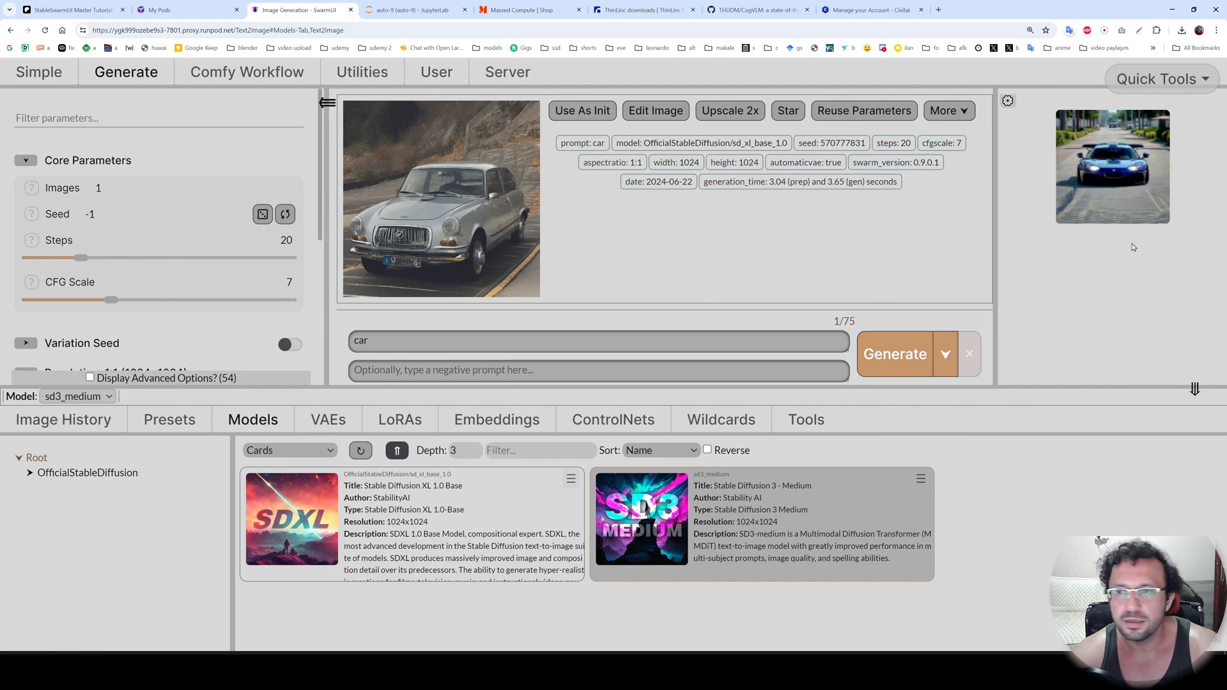
{"action": "left_click", "coordinate": [1104, 182]}
{"action": "left_click", "coordinate": [446, 209]}
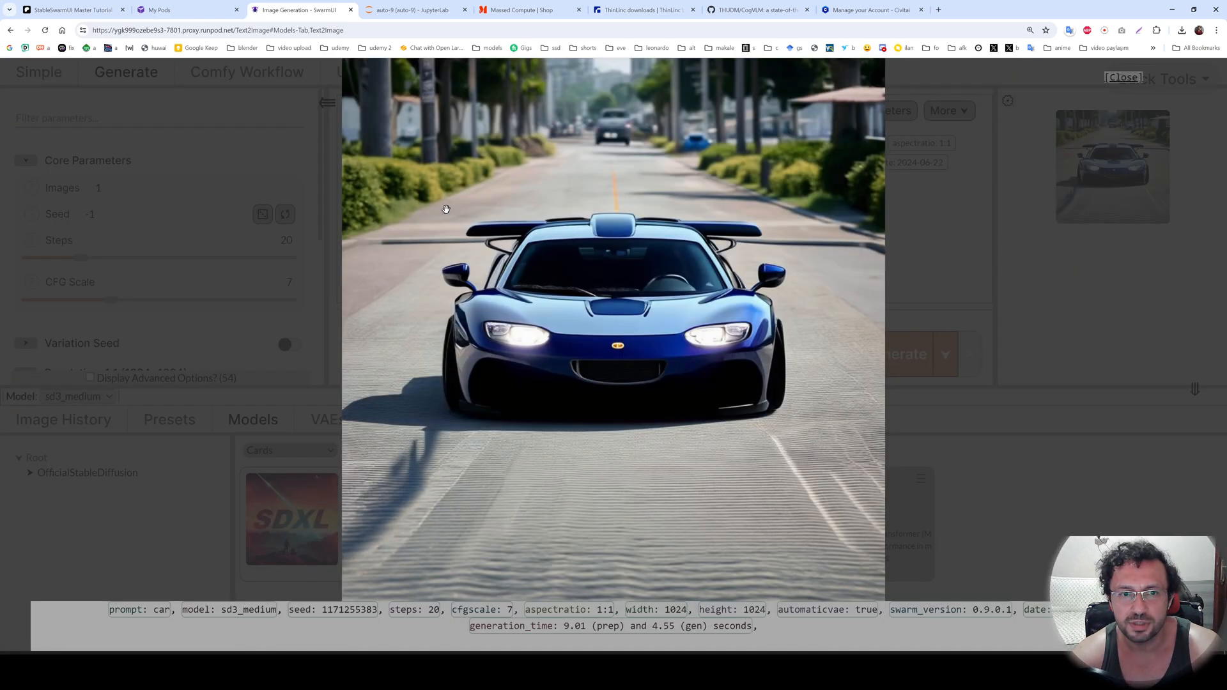
{"action": "left_click", "coordinate": [1036, 495]}
{"action": "key", "text": "ctrl+a"}
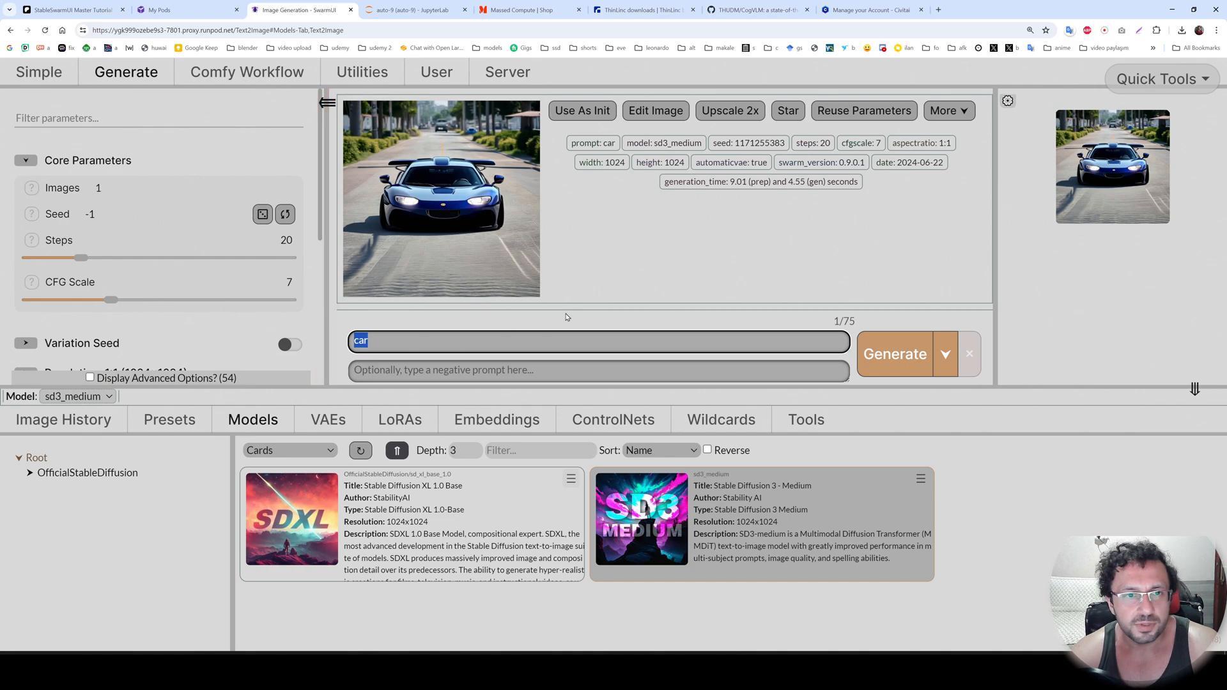
Add two ComfyUI Self-Starting backends in SwarmUI's server backend settings.
{"action": "left_click", "coordinate": [500, 76]}
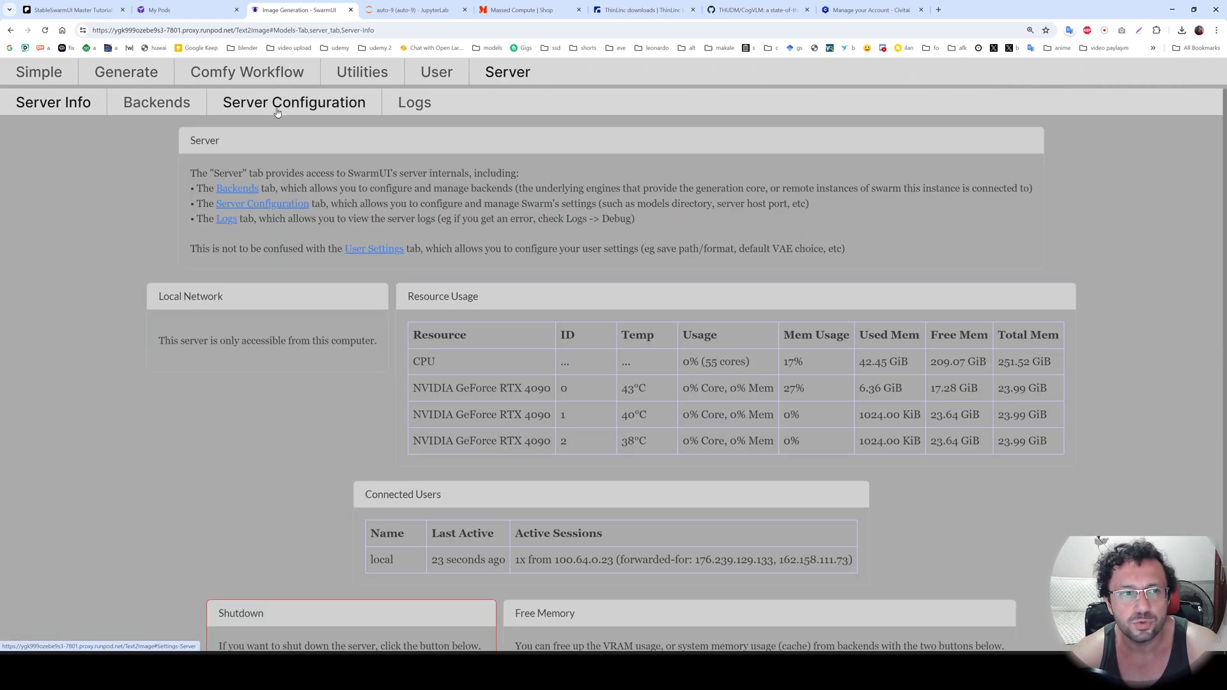
{"action": "left_click", "coordinate": [157, 104]}
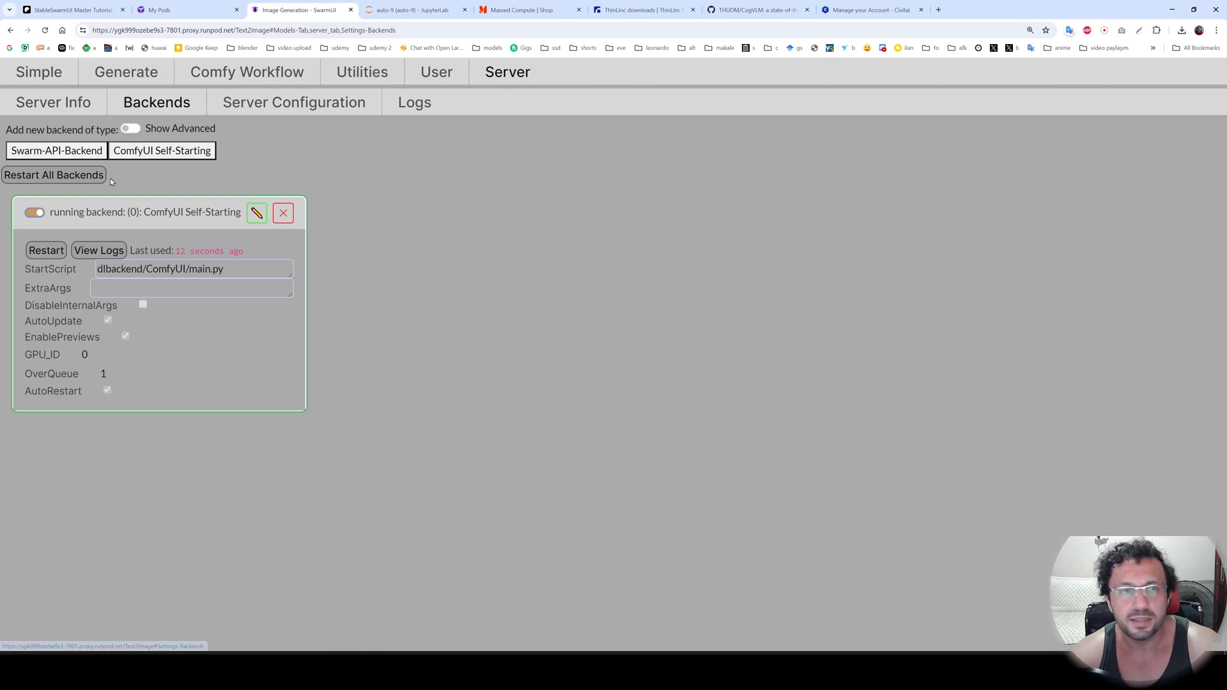
{"action": "left_click", "coordinate": [157, 149]}
{"action": "key", "text": "Return"}
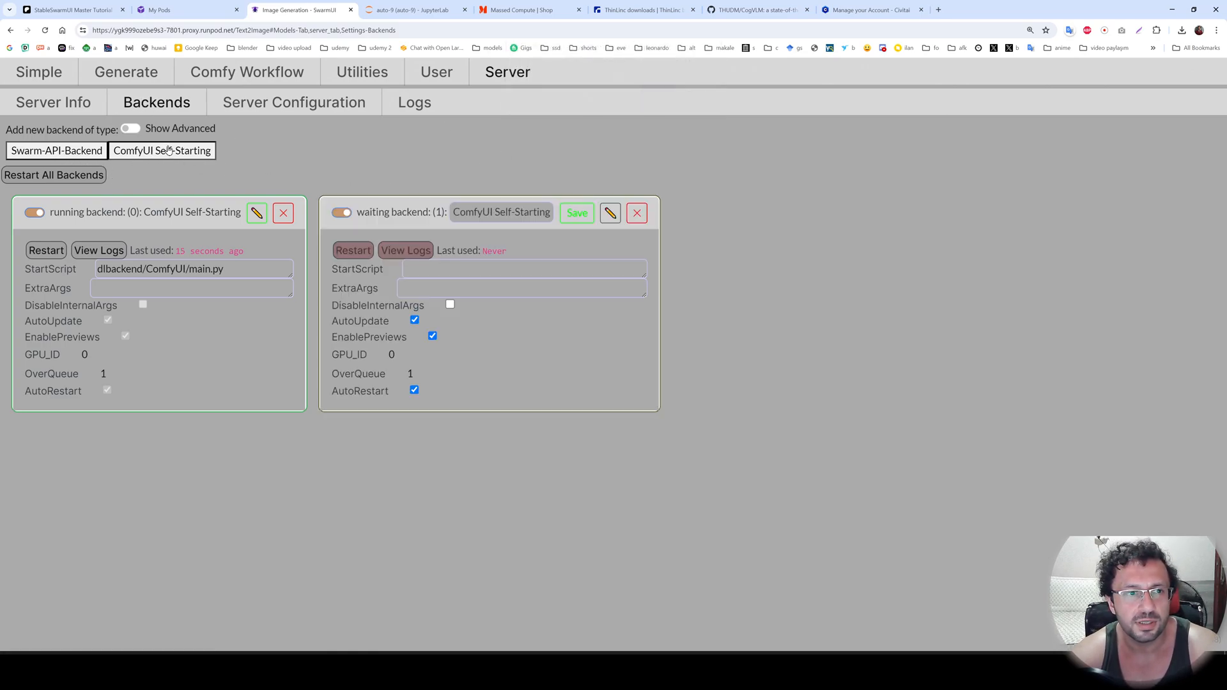
{"action": "left_click", "coordinate": [168, 149]}
{"action": "left_click", "coordinate": [652, 101]}
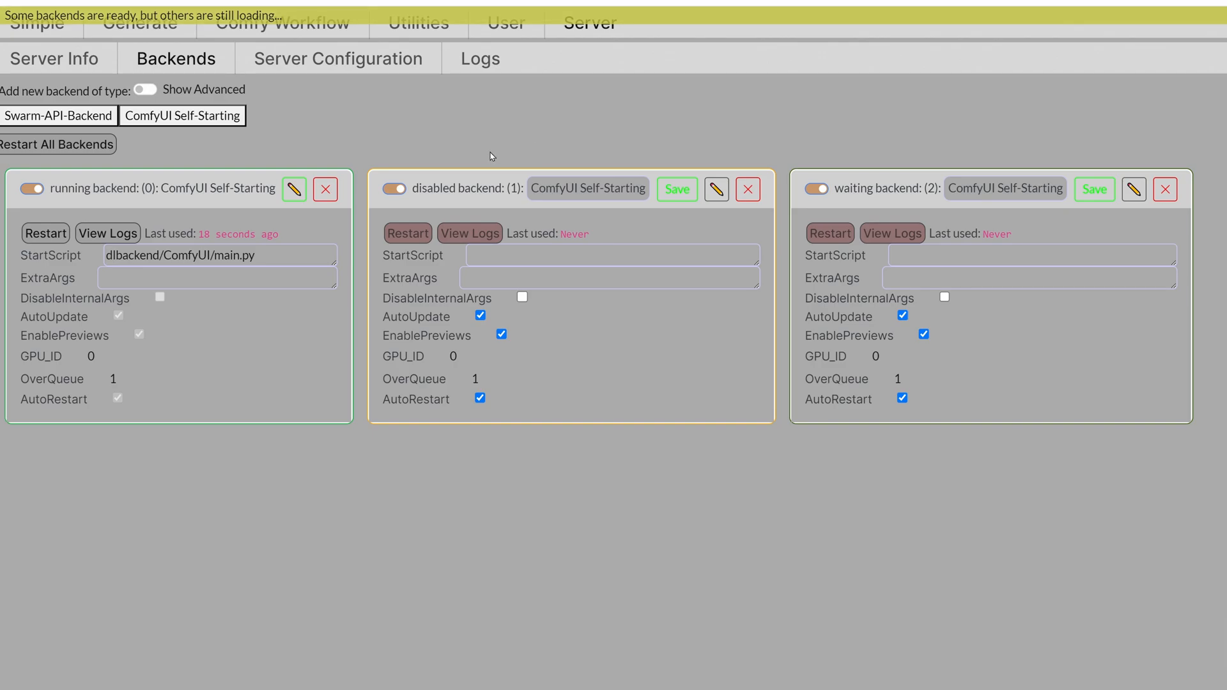
Set backend 1's StartScript to dlbackend/ComfyUI/main.py, copied from backend 0, set its GPU_ID to 1 and save it.
{"action": "left_click_drag", "start_coordinate": [266, 257], "coordinate": [106, 256]}
{"action": "key", "text": "ctrl+c"}
{"action": "left_click", "coordinate": [497, 253]}
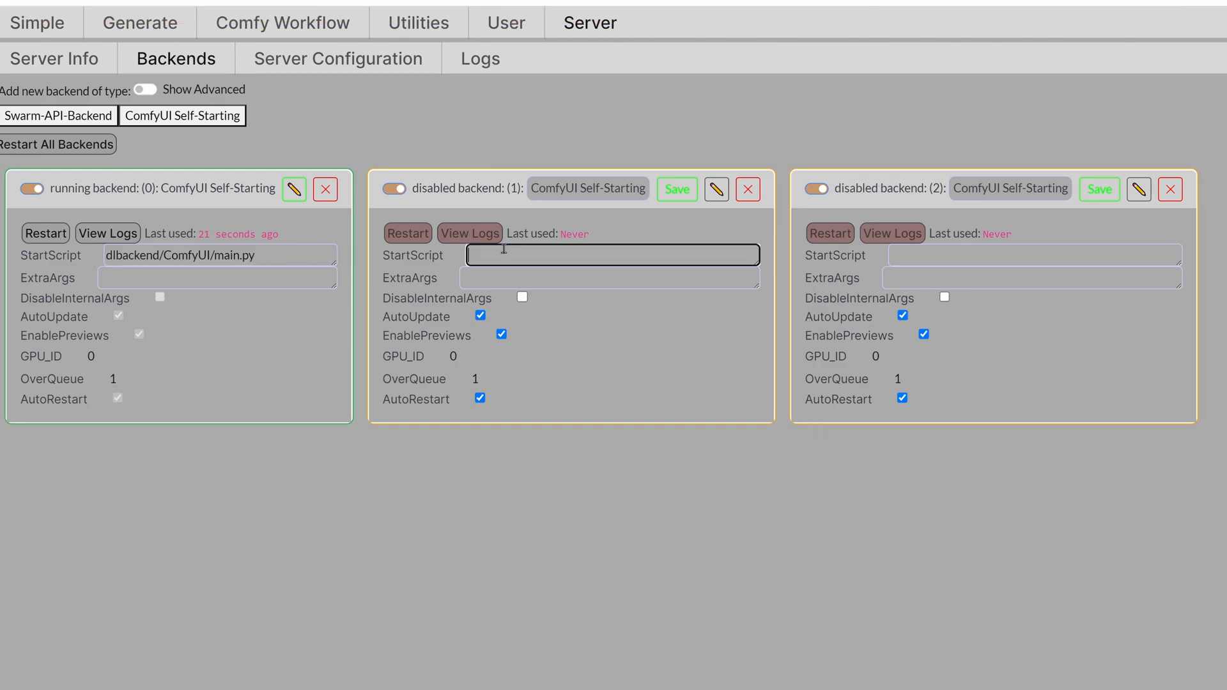
{"action": "key", "text": "ctrl+v"}
{"action": "left_click", "coordinate": [467, 359]}
{"action": "type", "text": "1"}
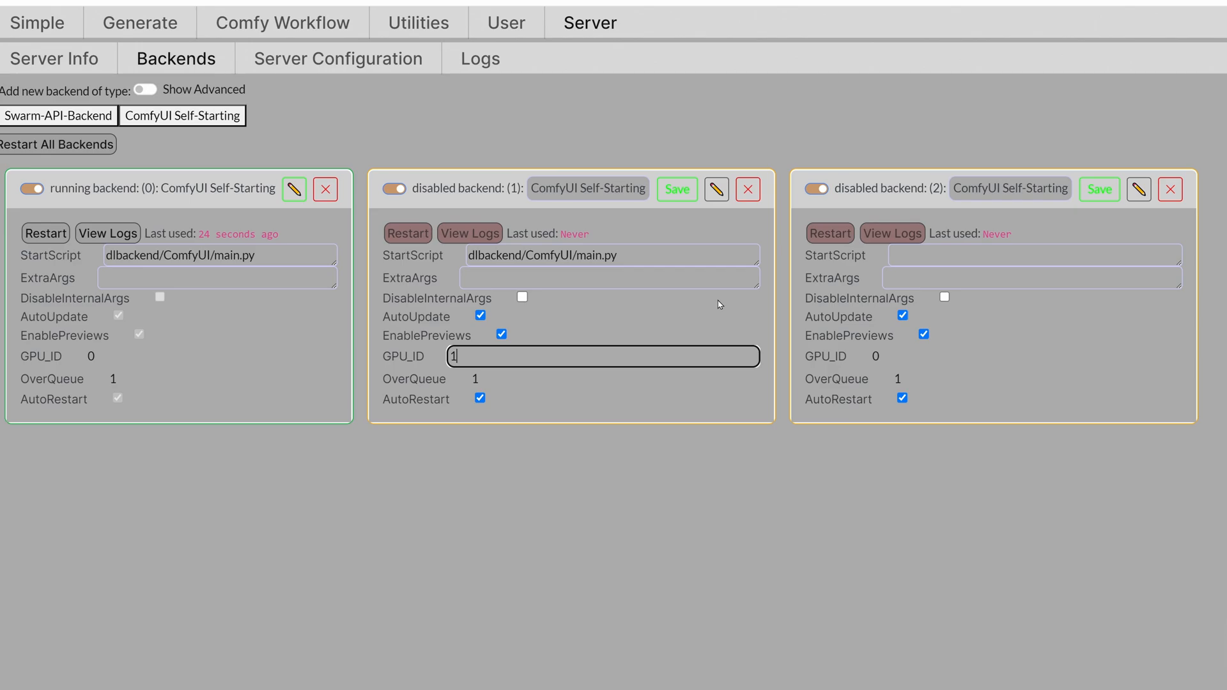
{"action": "left_click", "coordinate": [677, 189]}
Set backend 2's StartScript to dlbackend/ComfyUI/main.py and its GPU_ID to 2, and save it.
{"action": "left_click", "coordinate": [912, 263]}
{"action": "key", "text": "ctrl+v"}
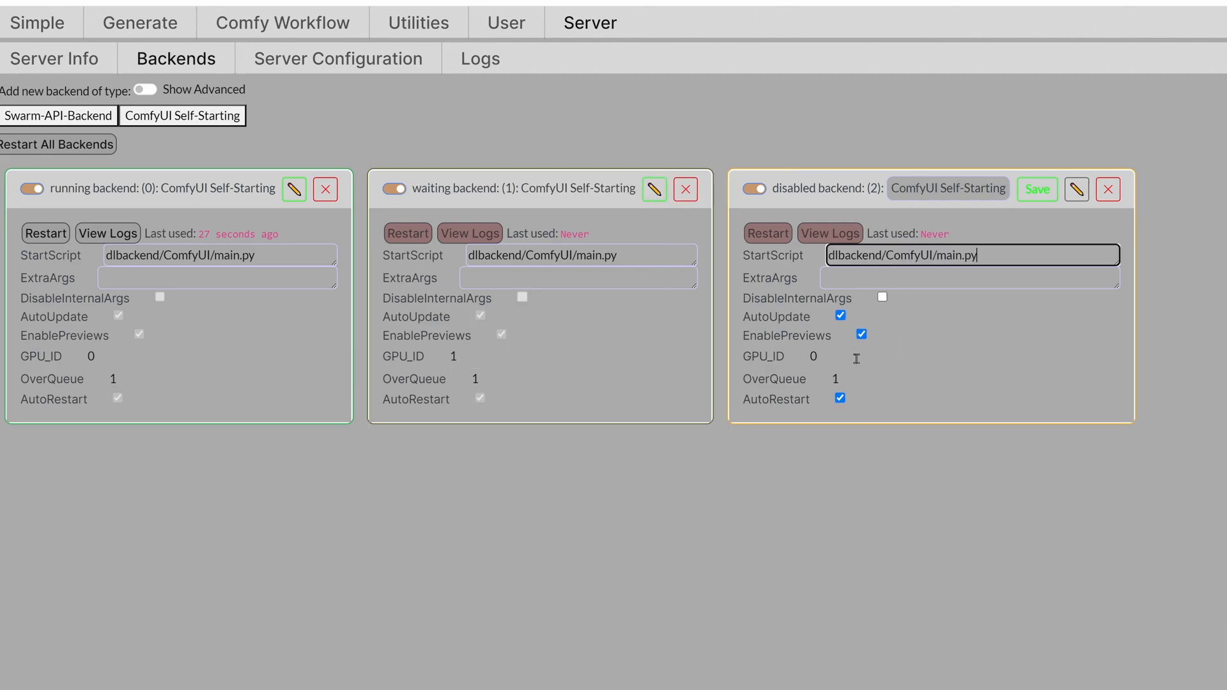
{"action": "left_click", "coordinate": [828, 359]}
{"action": "type", "text": "2"}
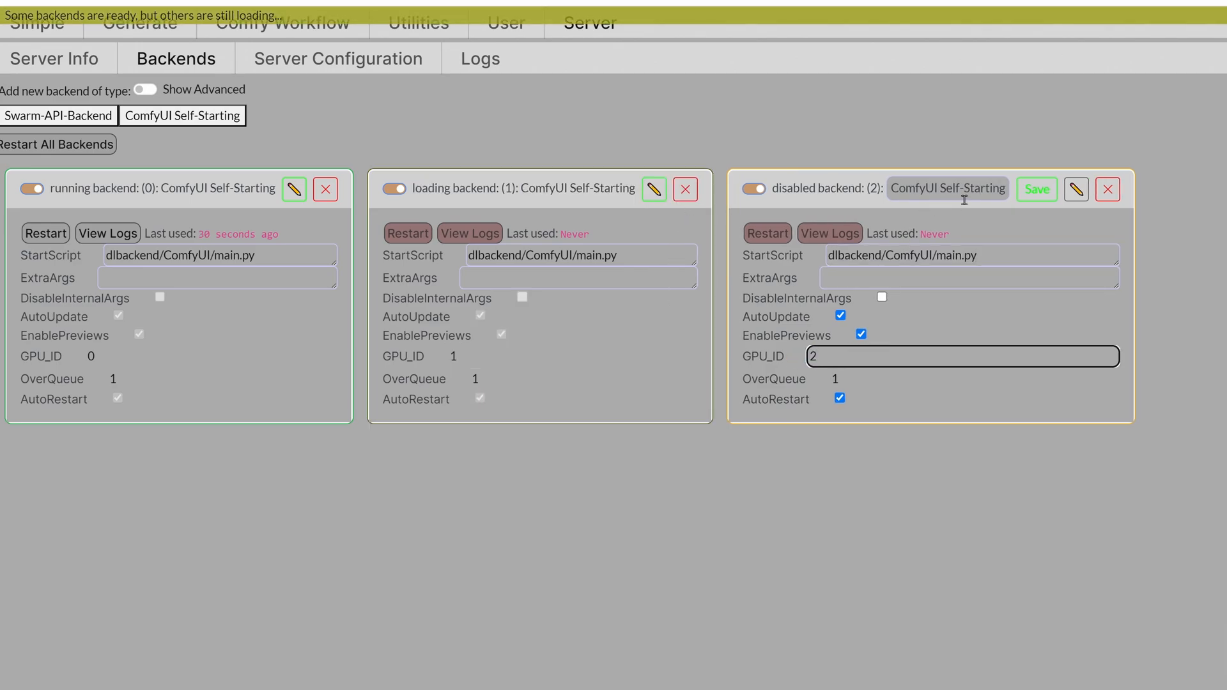
{"action": "left_click", "coordinate": [1036, 189]}
Set the generation prompt to "a super fast ultra expensive sports car", with 100 images and 40 steps.
{"action": "left_click", "coordinate": [130, 78]}
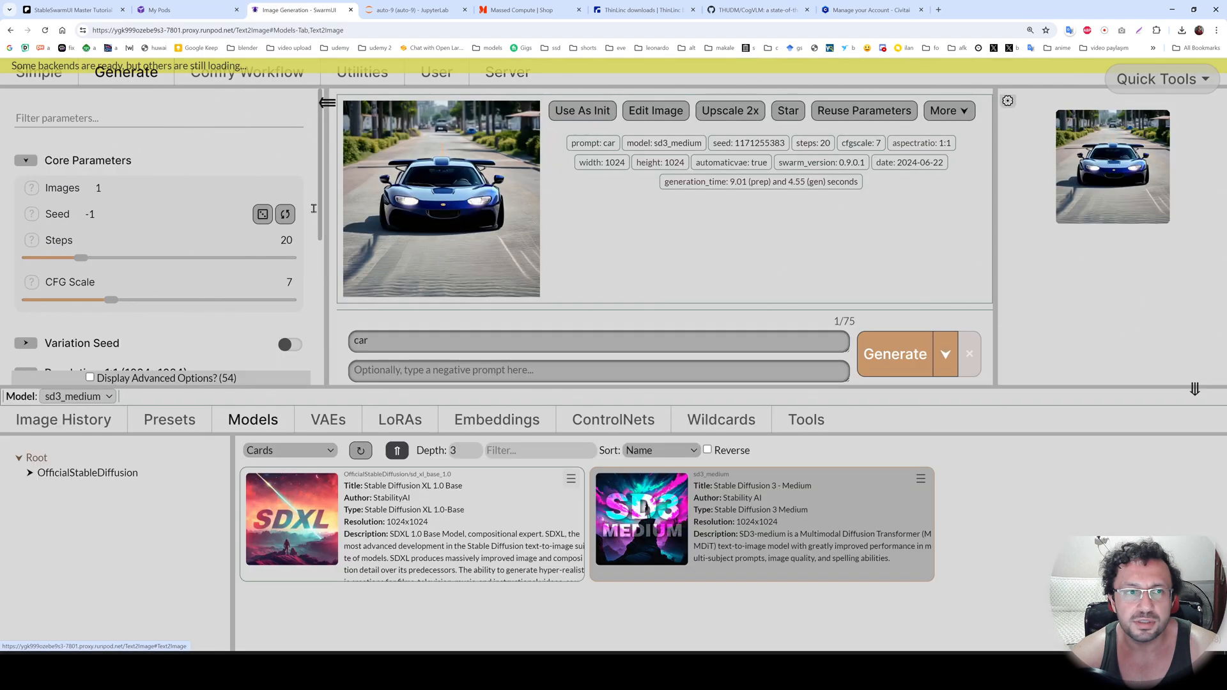
{"action": "triple_click", "coordinate": [409, 339]}
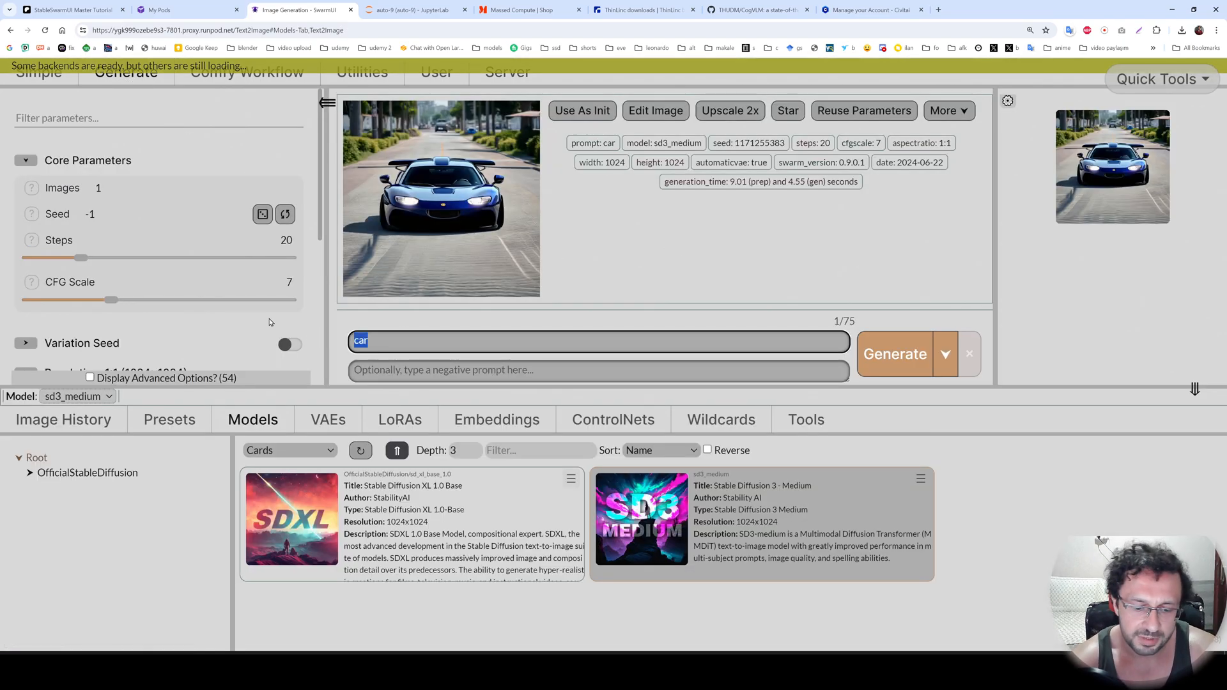
{"action": "key", "text": "ctrl+v"}
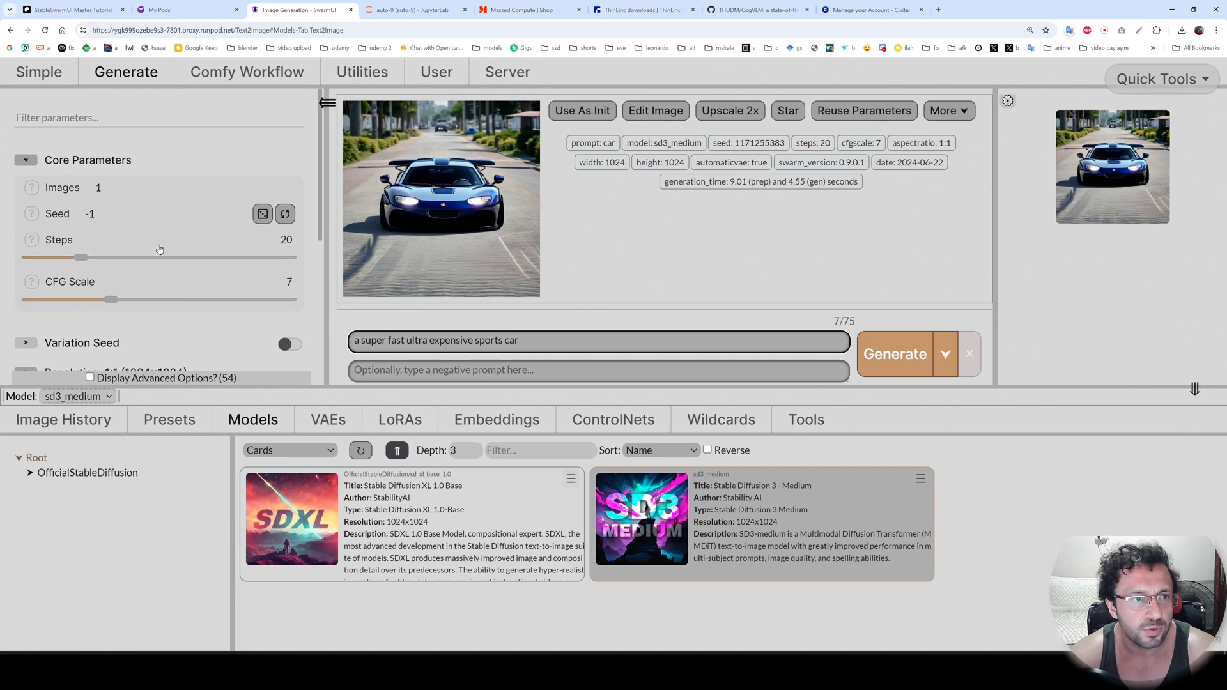
{"action": "double_click", "coordinate": [101, 189]}
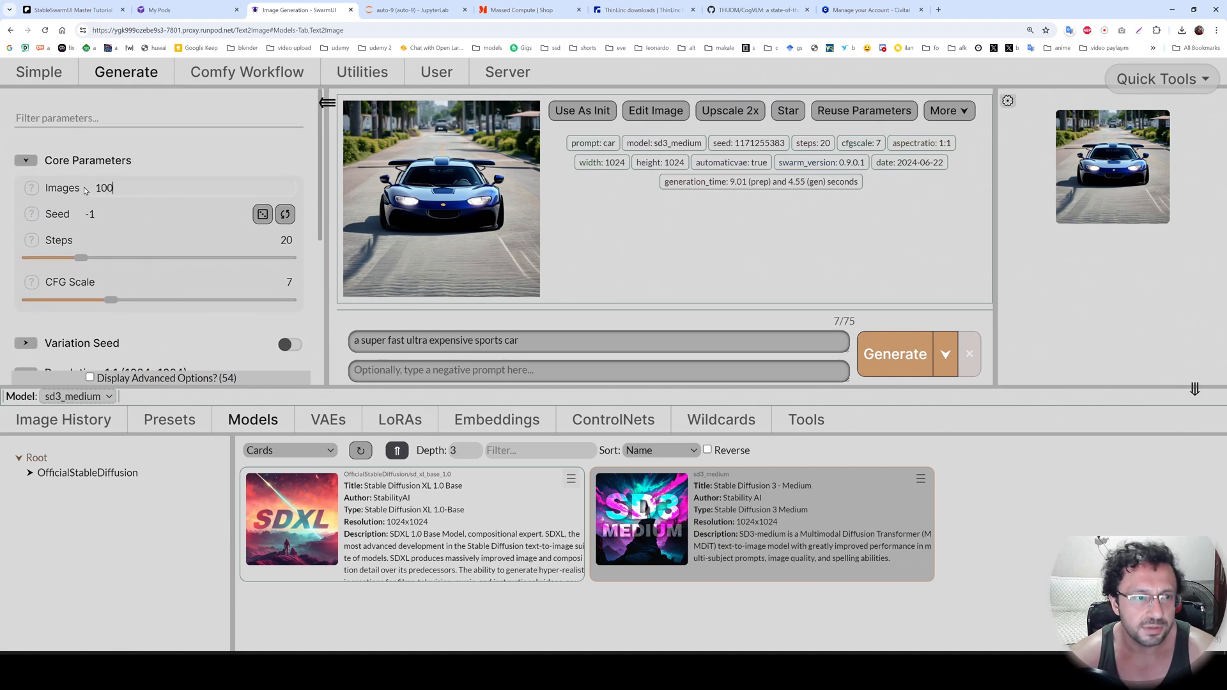
{"action": "left_click_drag", "start_coordinate": [85, 257], "coordinate": [134, 262]}
Enable the sampling overrides, setting Sampler to uni_pc and SD3 TextEncs to CLIP + T5.
{"action": "scroll", "coordinate": [134, 262], "scroll_direction": "down", "scroll_amount": 3}
{"action": "left_click", "coordinate": [29, 211]}
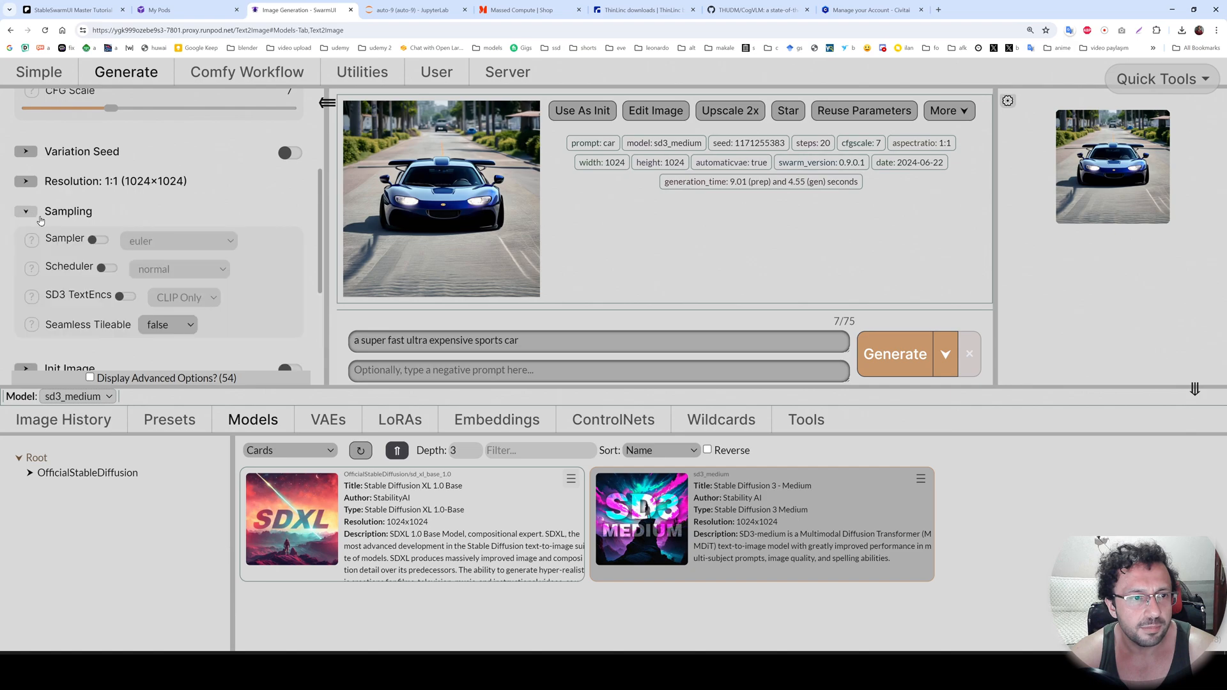
{"action": "scroll", "coordinate": [96, 211], "scroll_direction": "down", "scroll_amount": 2}
{"action": "left_click", "coordinate": [153, 146]}
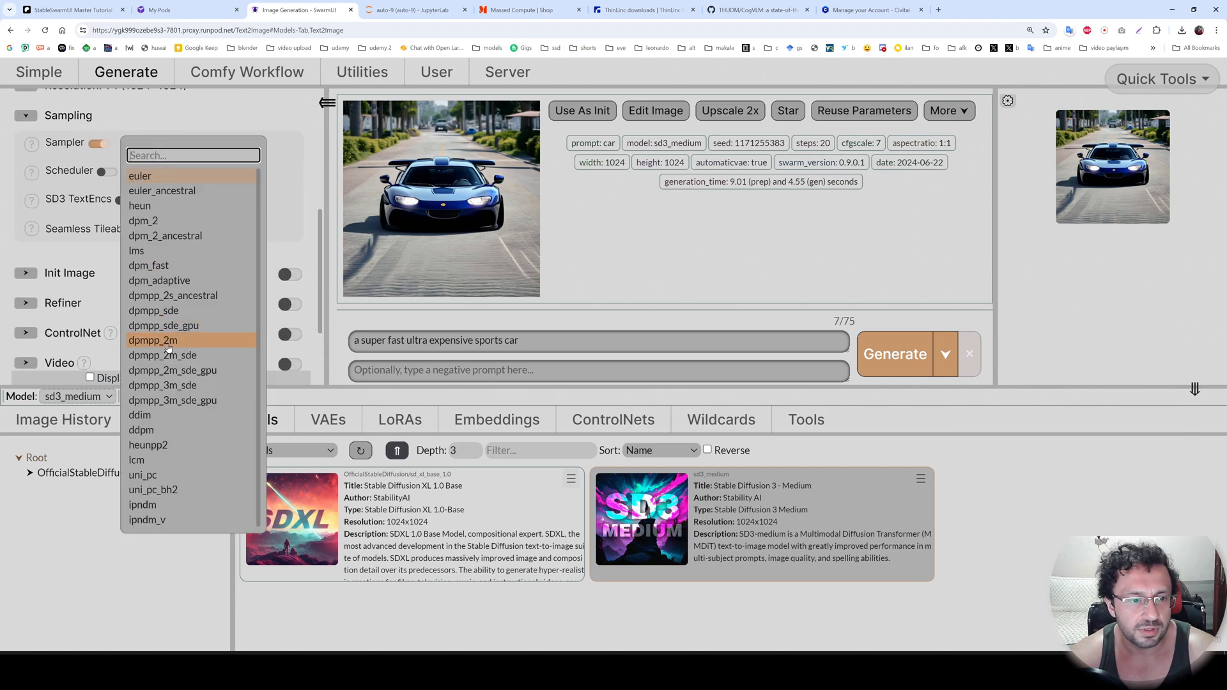
{"action": "left_click", "coordinate": [159, 474]}
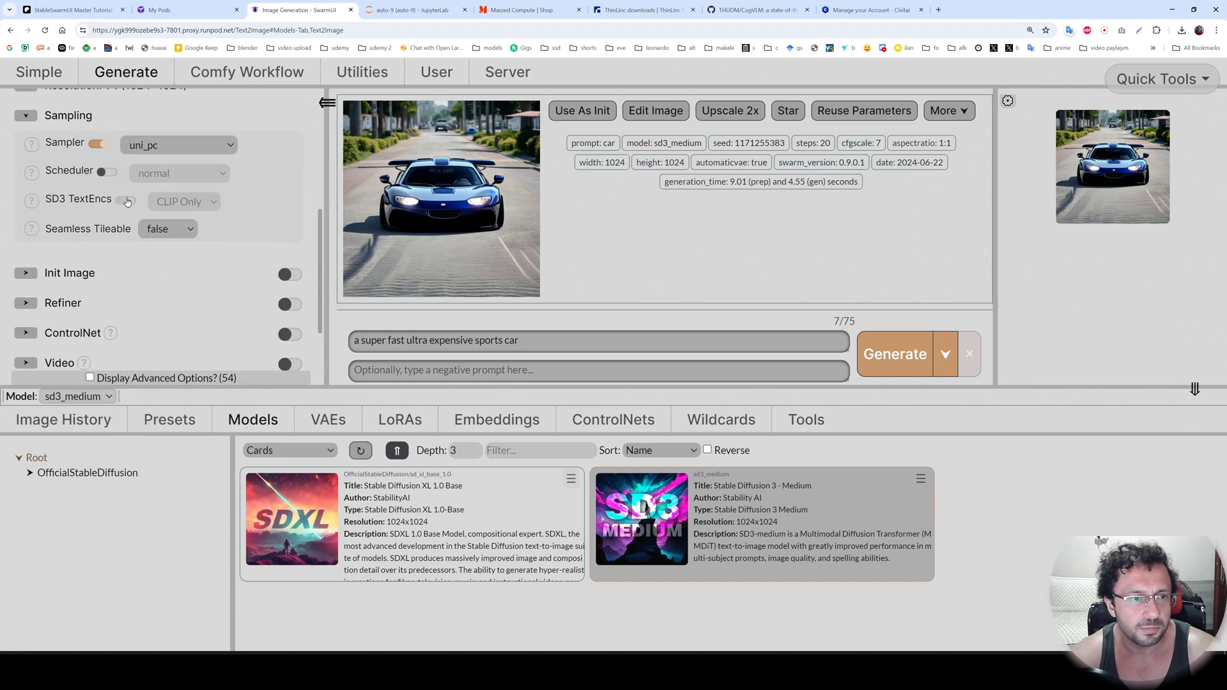
{"action": "left_click", "coordinate": [126, 200]}
{"action": "left_click", "coordinate": [191, 202]}
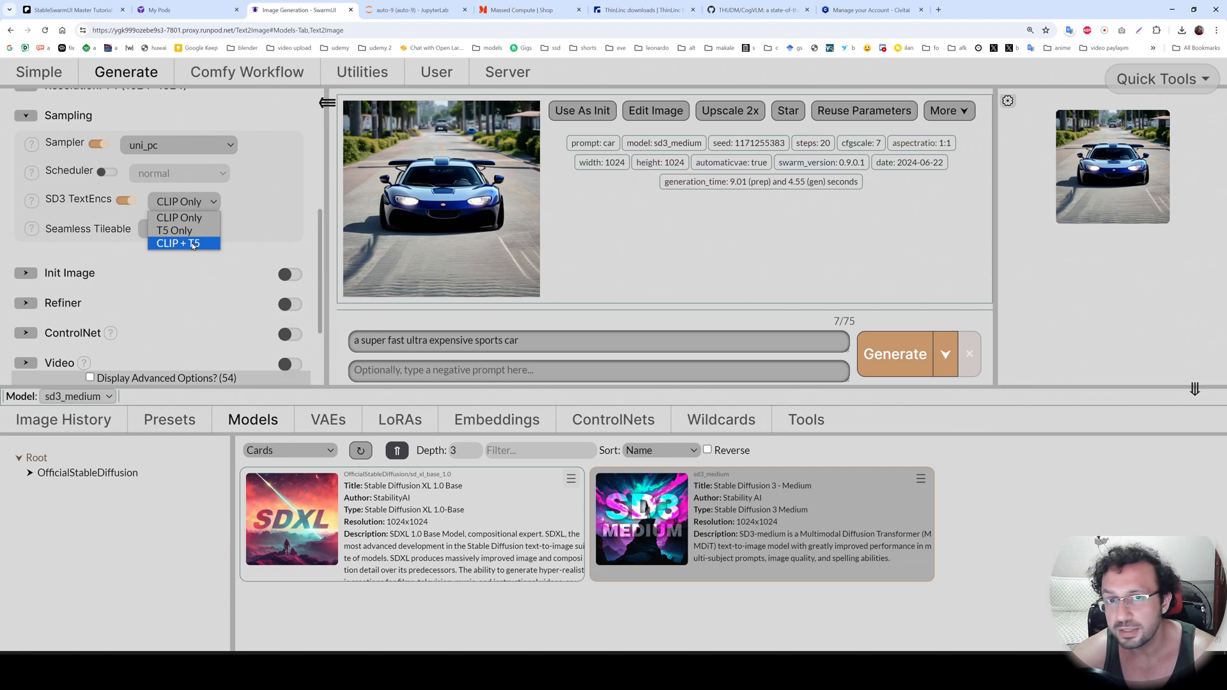
{"action": "left_click", "coordinate": [185, 220]}
{"action": "scroll", "coordinate": [234, 320], "scroll_direction": "up", "scroll_amount": 3}
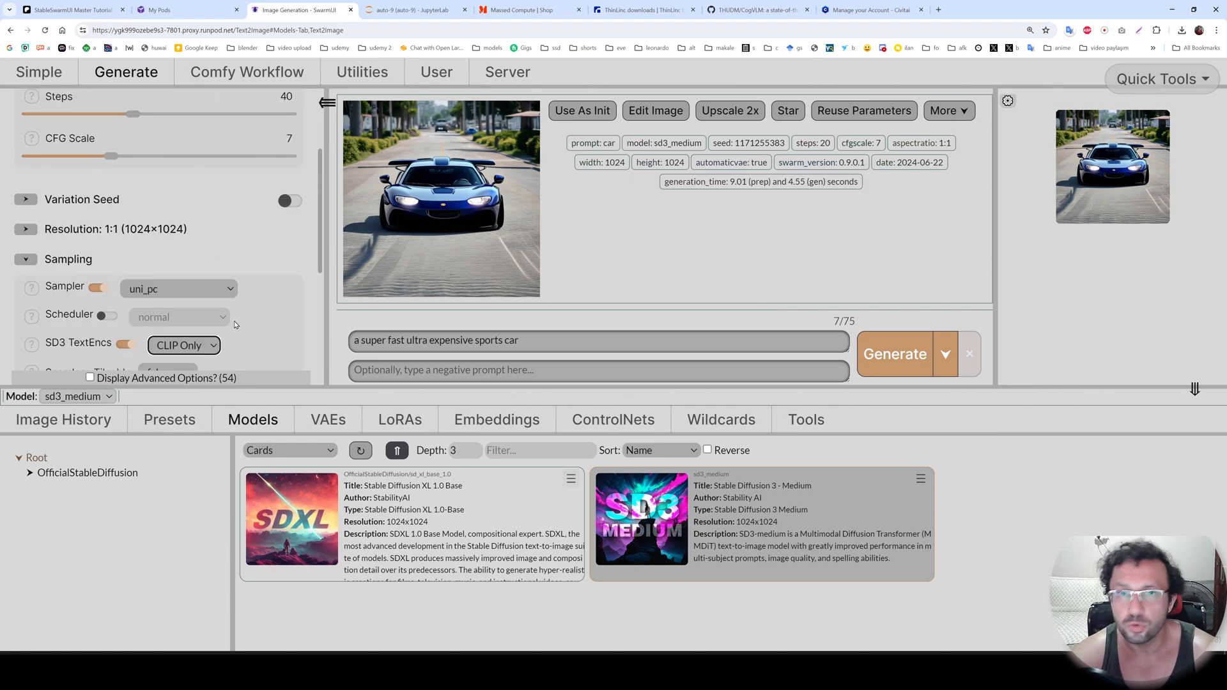
{"action": "scroll", "coordinate": [211, 300], "scroll_direction": "down", "scroll_amount": 2}
{"action": "left_click", "coordinate": [184, 256]}
{"action": "left_click", "coordinate": [184, 297]}
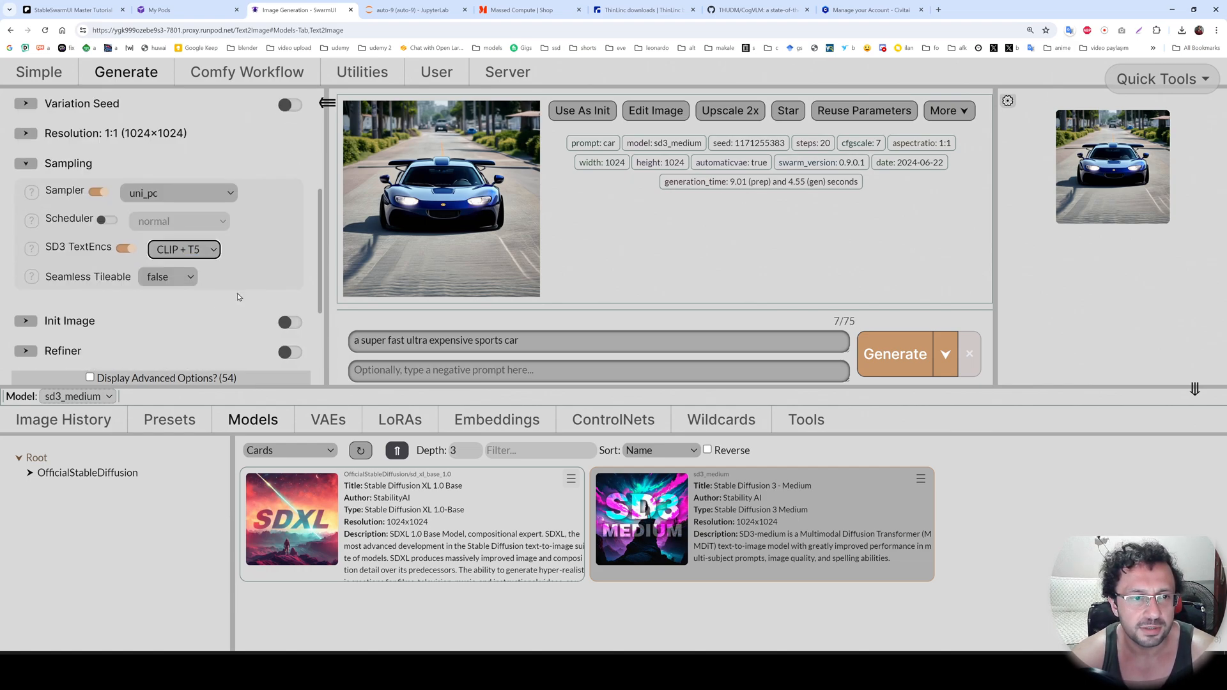
Start generating the 100 images and check the progress in the JupyterLab terminal before returning to SwarmUI.
{"action": "left_click", "coordinate": [887, 373]}
{"action": "key", "text": "ctrl+Tab"}
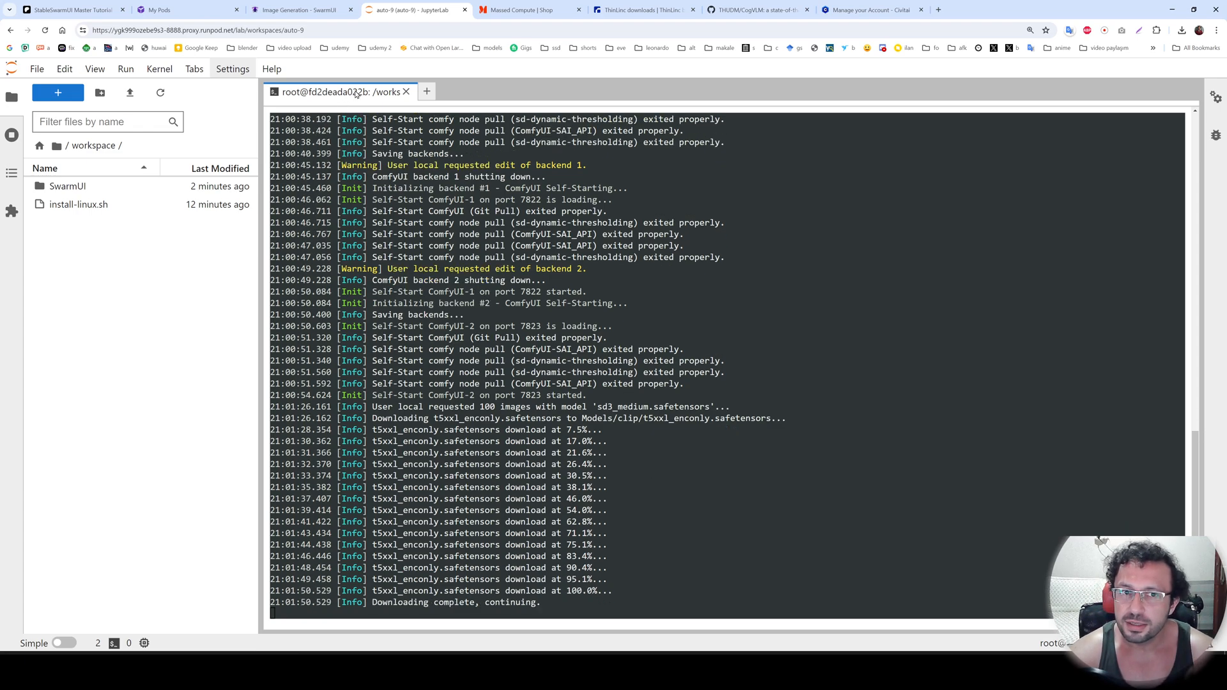
{"action": "left_click", "coordinate": [294, 9]}
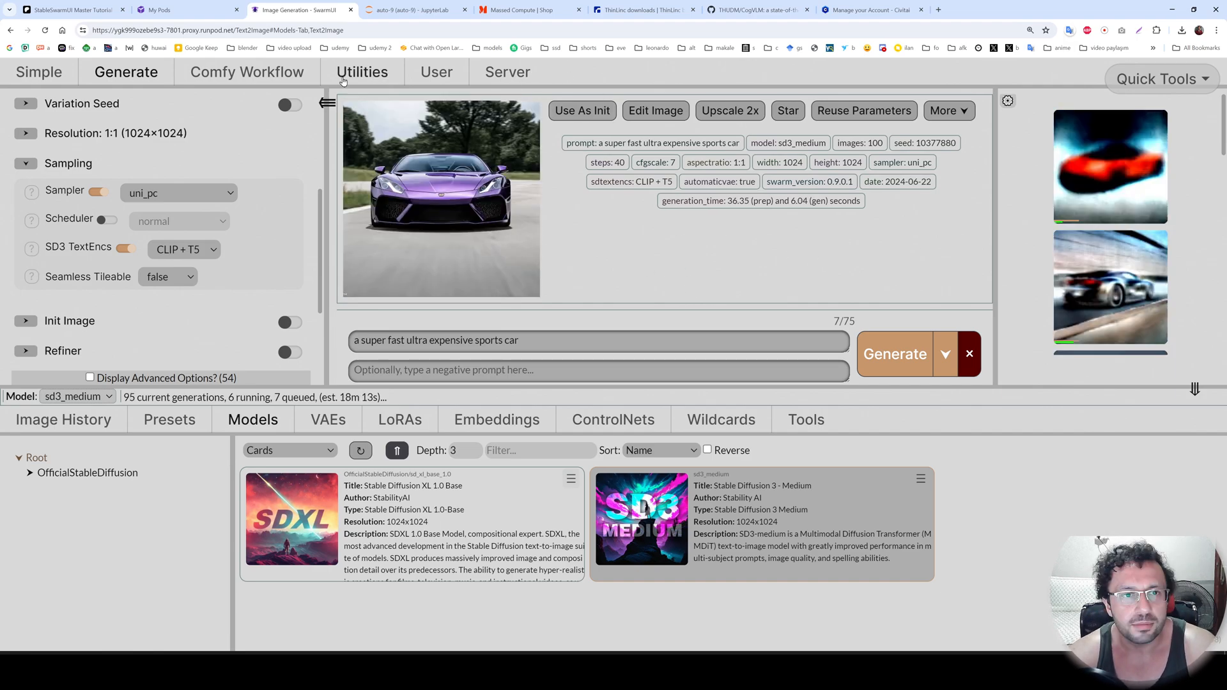
Open the SwarmUI server logs at the Debug level to watch the three ComfyUI backends' generation progress.
{"action": "left_click", "coordinate": [508, 73]}
{"action": "left_click", "coordinate": [415, 102]}
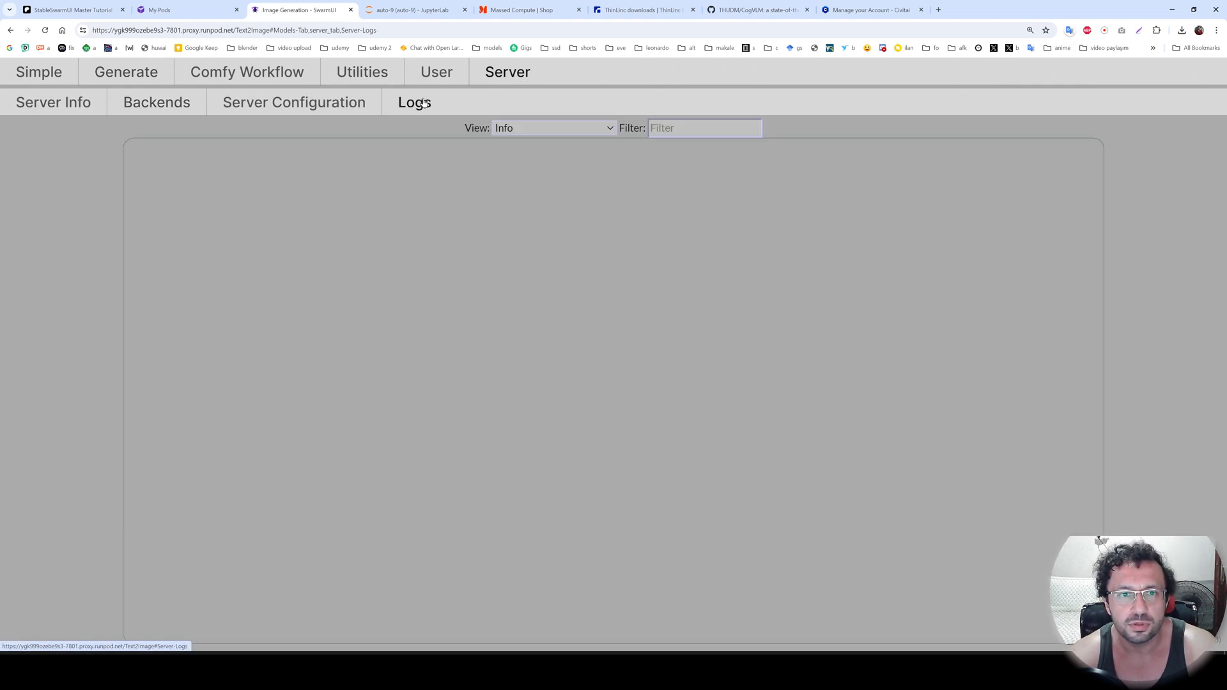
{"action": "left_click", "coordinate": [551, 129]}
{"action": "left_click", "coordinate": [564, 175]}
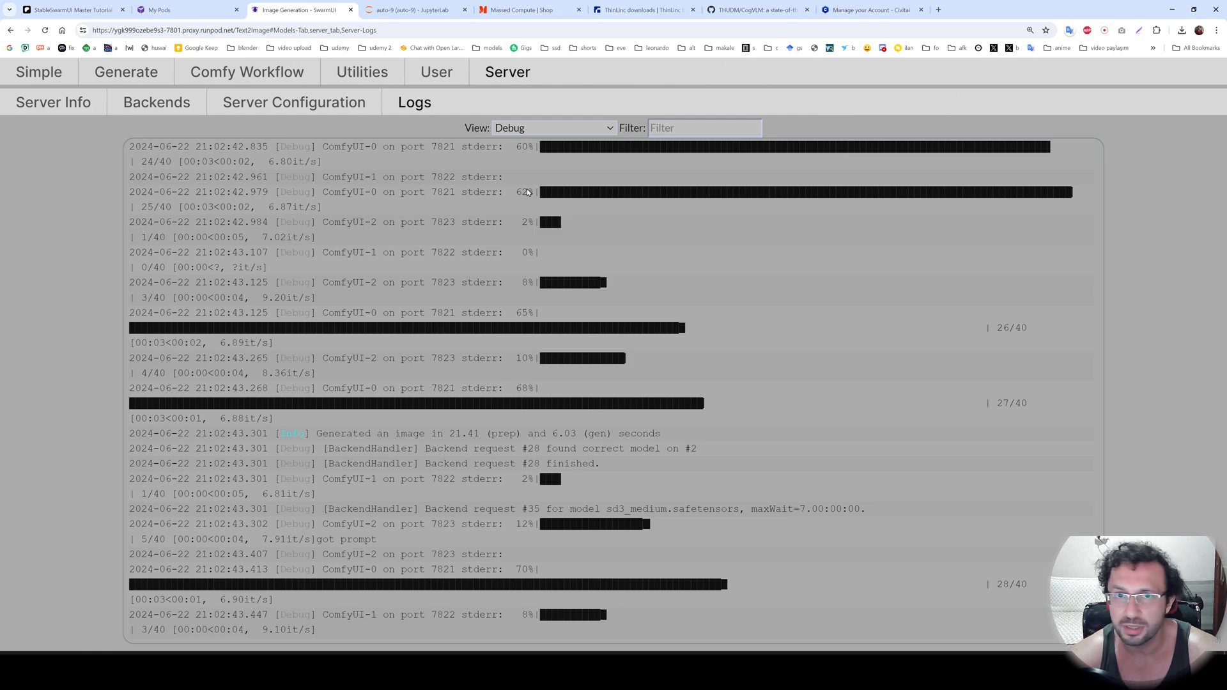
Check the generation progress, then examine the Civitai API Key section in the user information.
{"action": "left_click", "coordinate": [123, 76]}
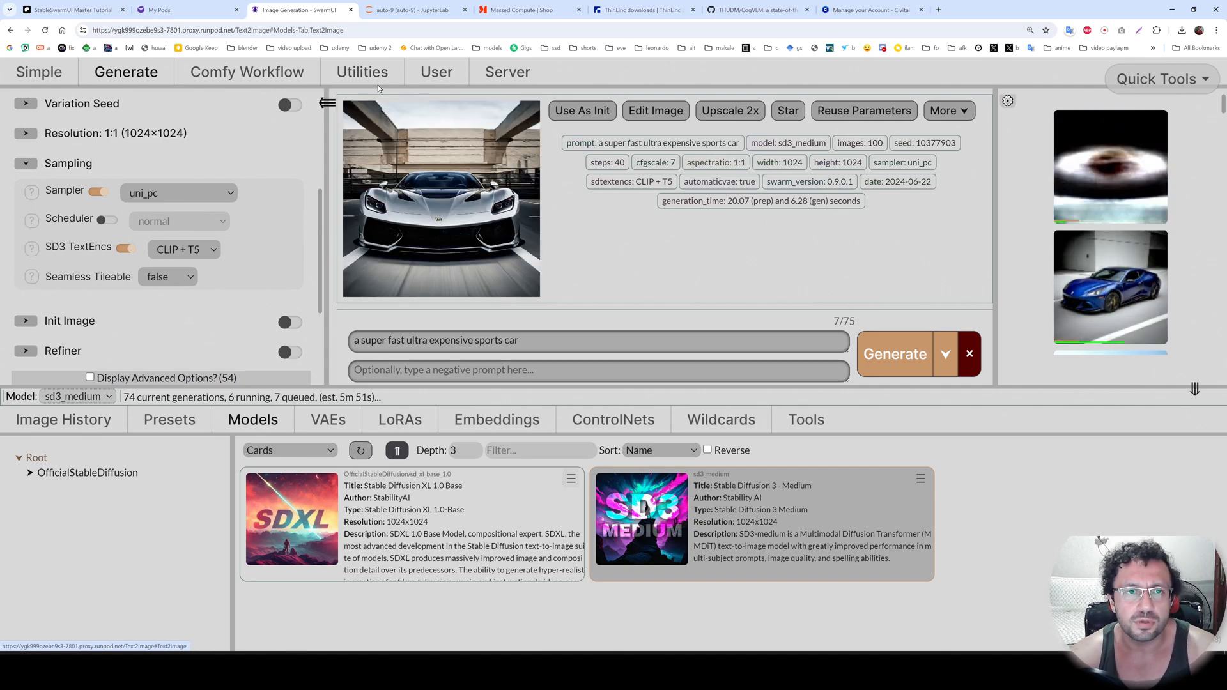
{"action": "left_click", "coordinate": [437, 71]}
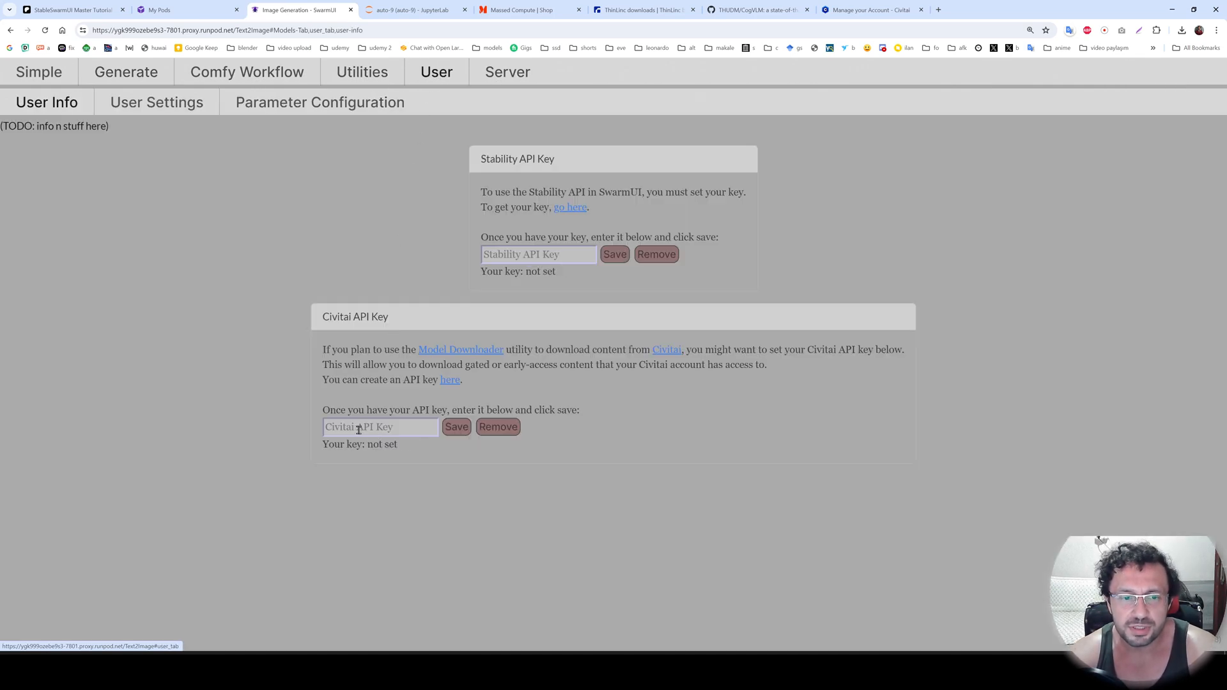
{"action": "triple_click", "coordinate": [363, 317]}
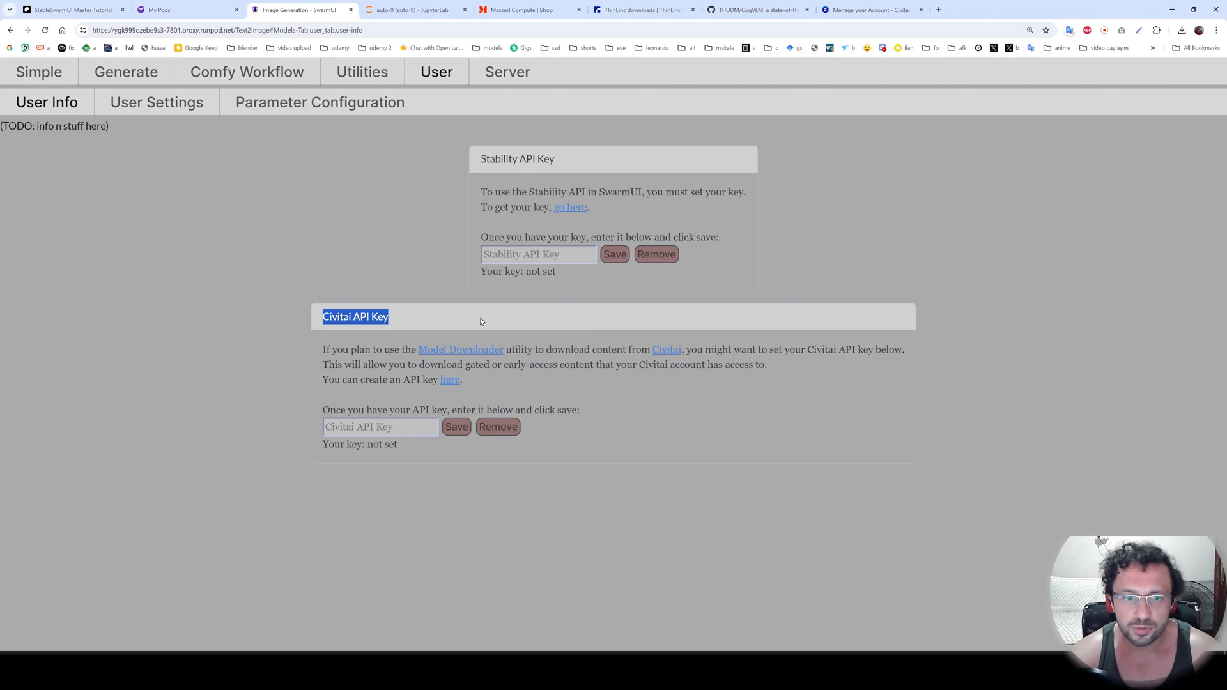
In JupyterLab, download the SwarmUI Output folder as an archive and check its download progress.
{"action": "left_click", "coordinate": [159, 10]}
{"action": "left_click", "coordinate": [412, 9]}
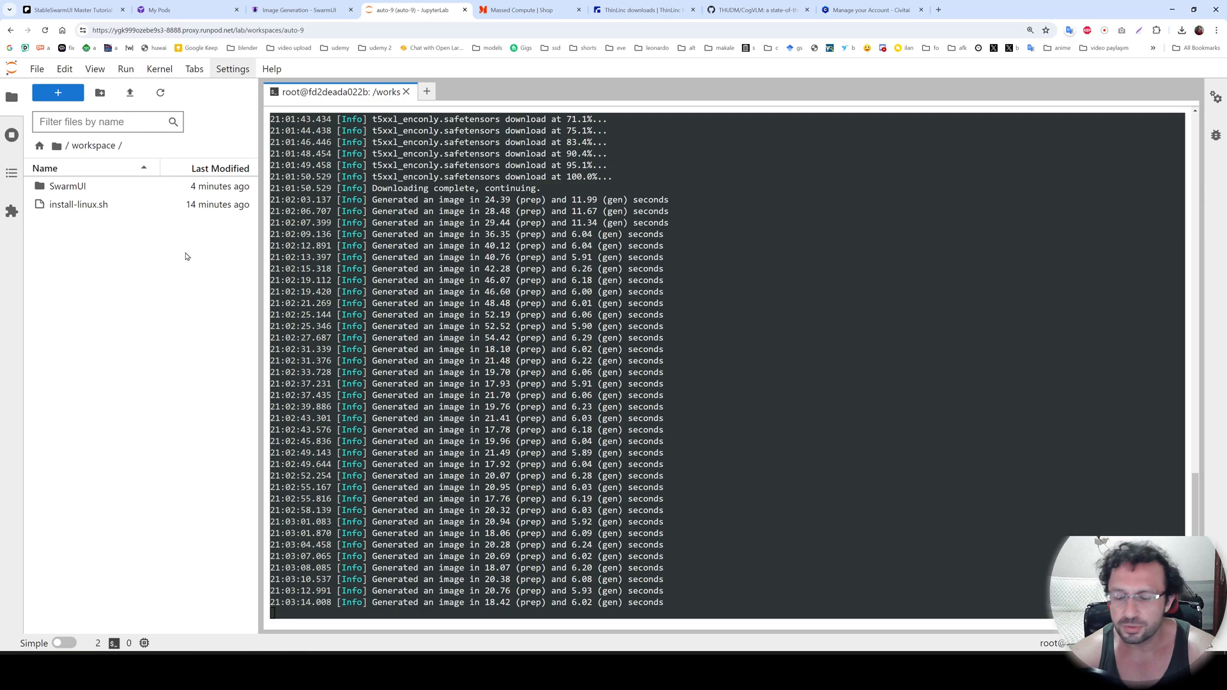
{"action": "double_click", "coordinate": [78, 189]}
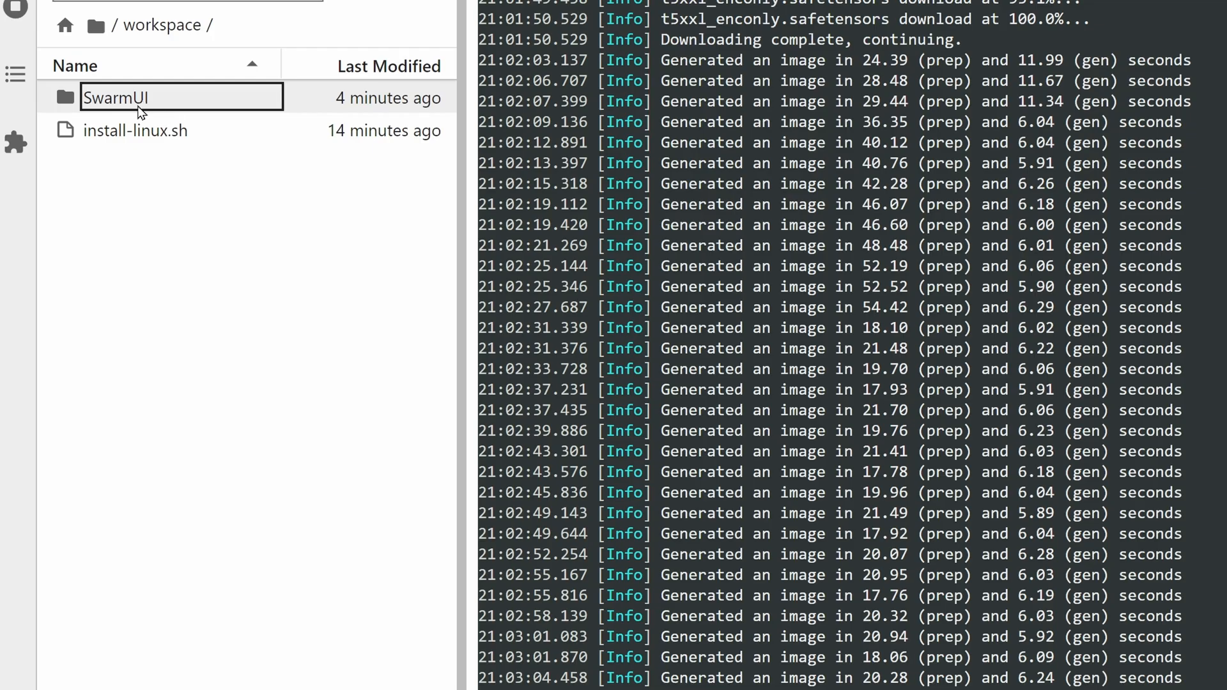
{"action": "left_click", "coordinate": [142, 113]}
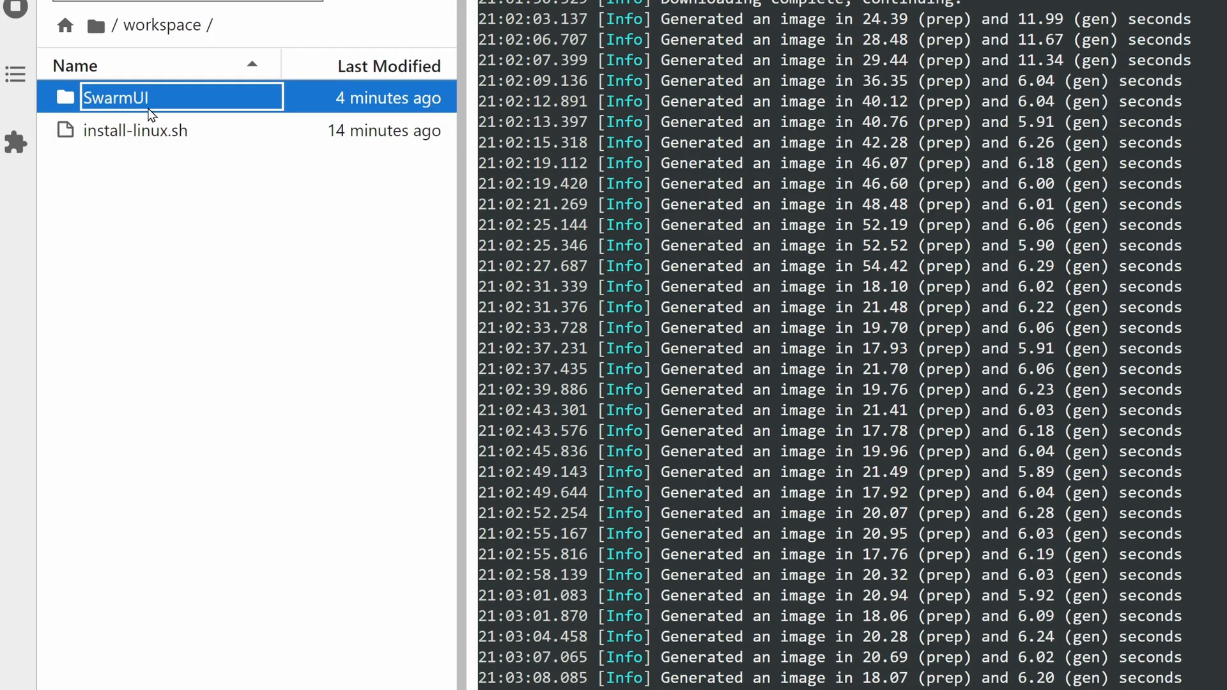
{"action": "double_click", "coordinate": [132, 110]}
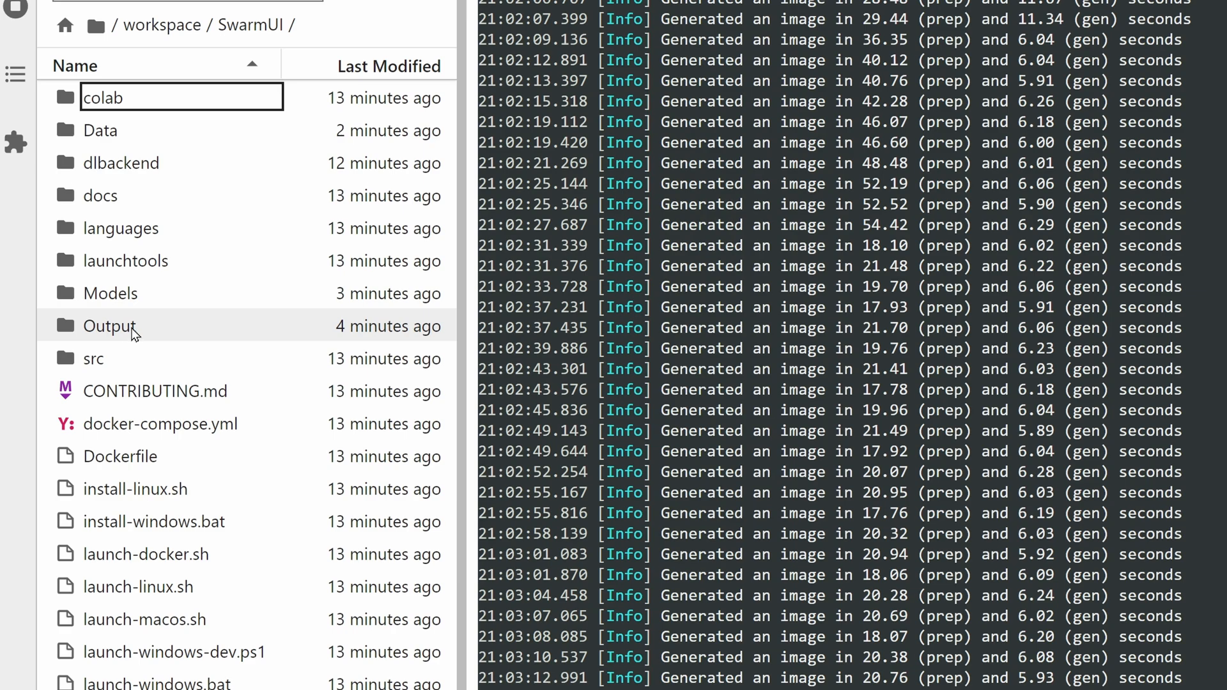
{"action": "right_click", "coordinate": [133, 328]}
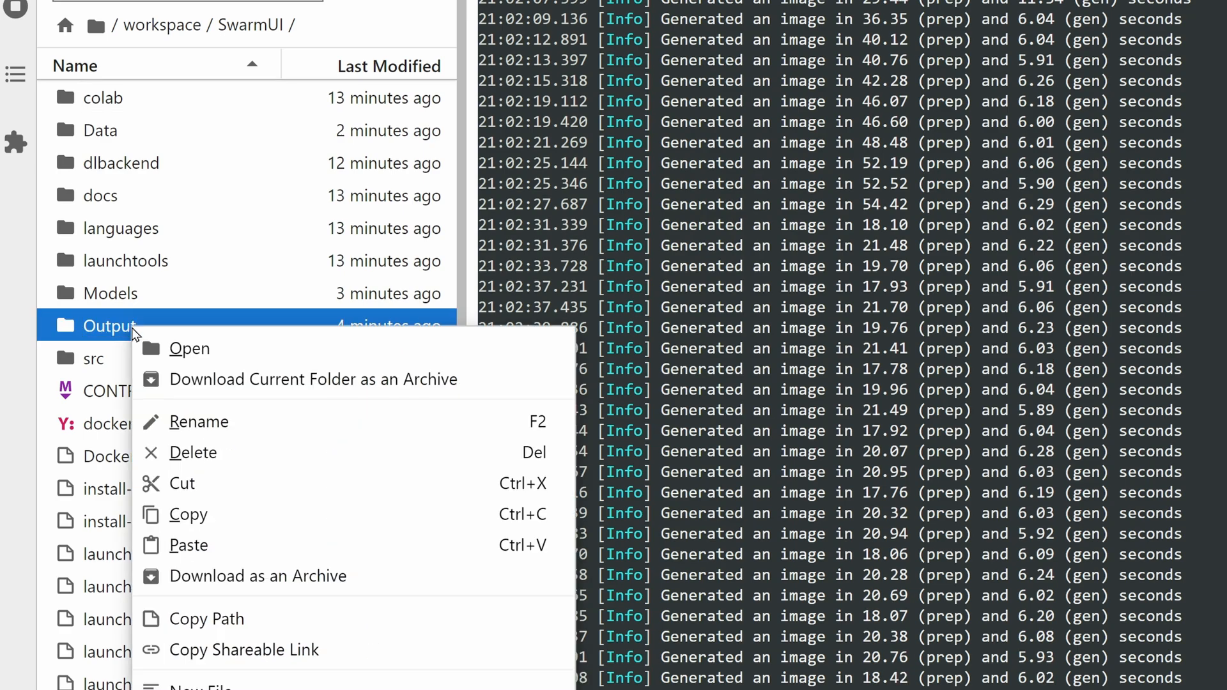
{"action": "left_click", "coordinate": [312, 586]}
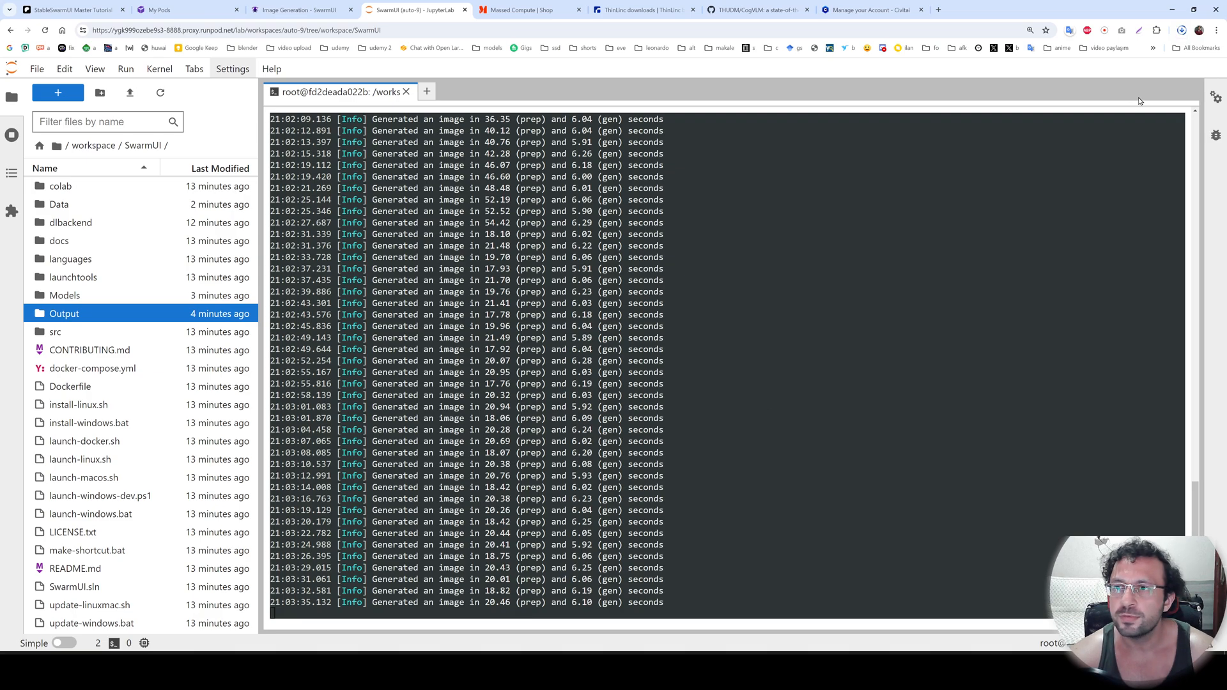
{"action": "left_click", "coordinate": [1181, 32]}
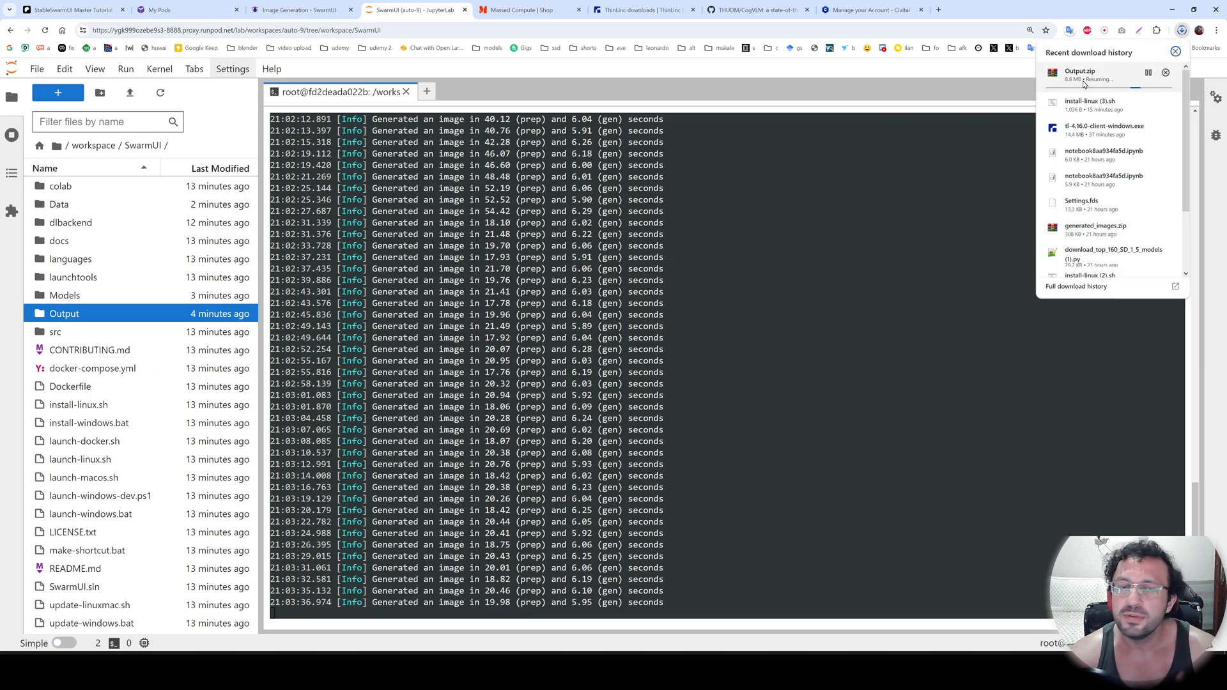
Review the StableSwarmUI tutorial post on Patreon, from the RunPod instructions back to the free Kaggle notebook section.
{"action": "left_click", "coordinate": [72, 10]}
{"action": "scroll", "coordinate": [613, 383], "scroll_direction": "down", "scroll_amount": 20}
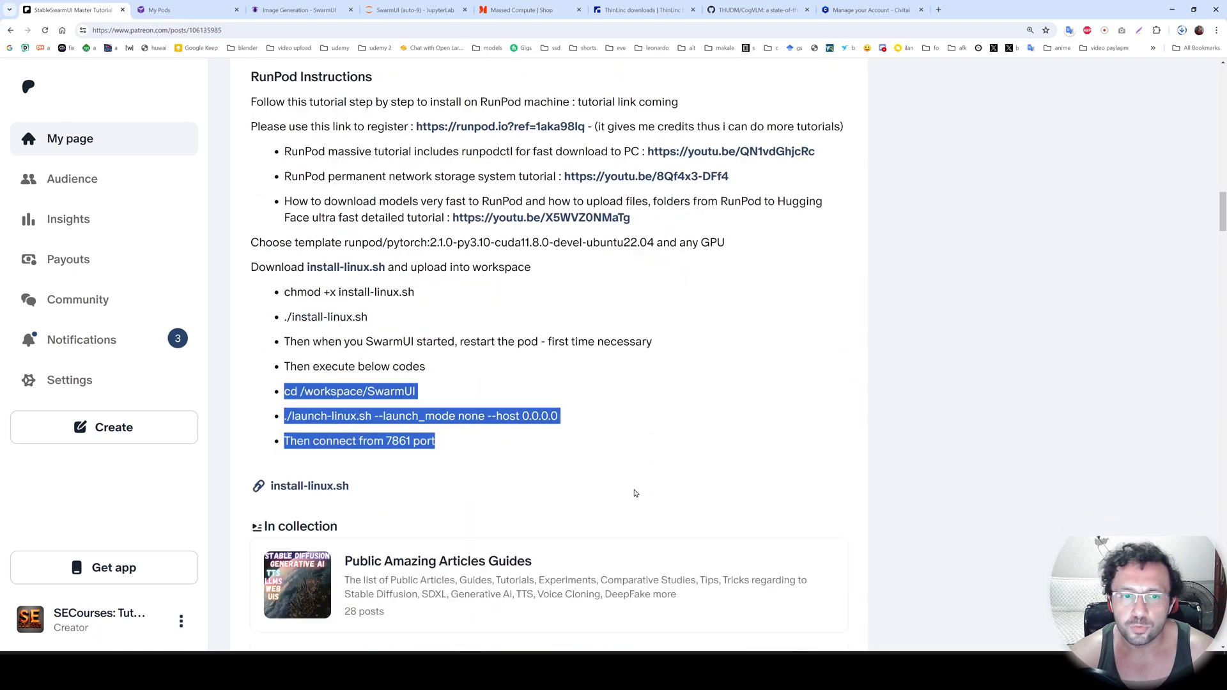
{"action": "scroll", "coordinate": [629, 432], "scroll_direction": "up", "scroll_amount": 5}
{"action": "left_click", "coordinate": [679, 463]}
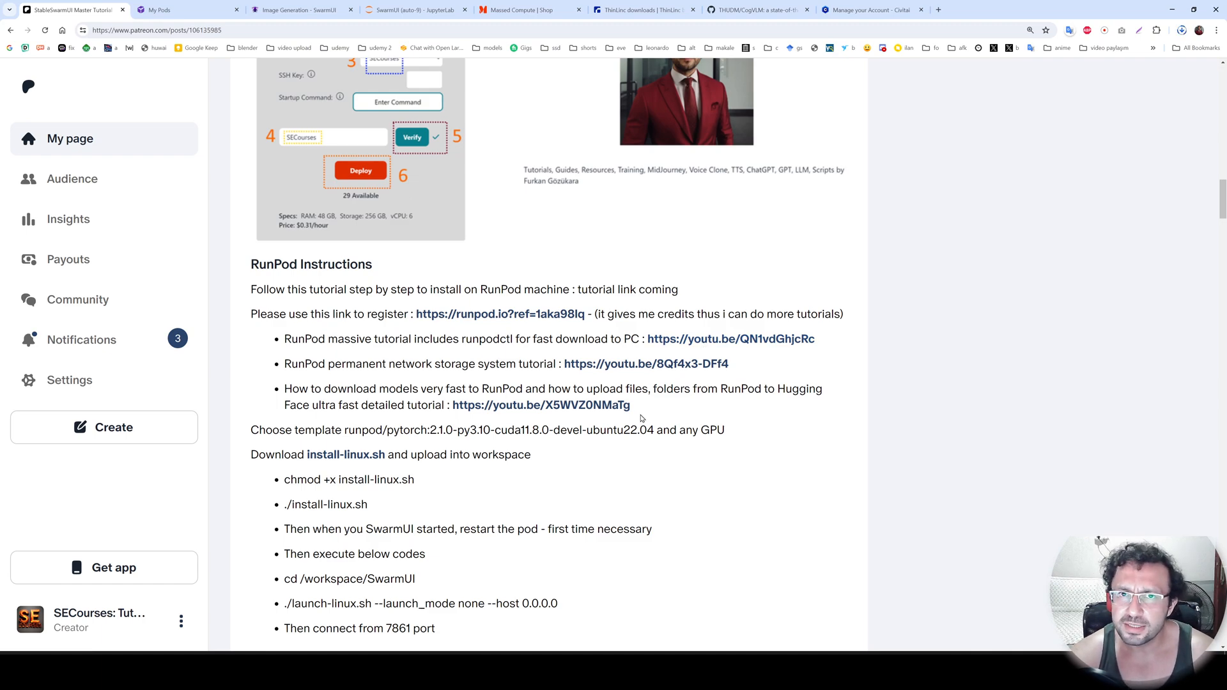
{"action": "scroll", "coordinate": [668, 499], "scroll_direction": "up", "scroll_amount": 15}
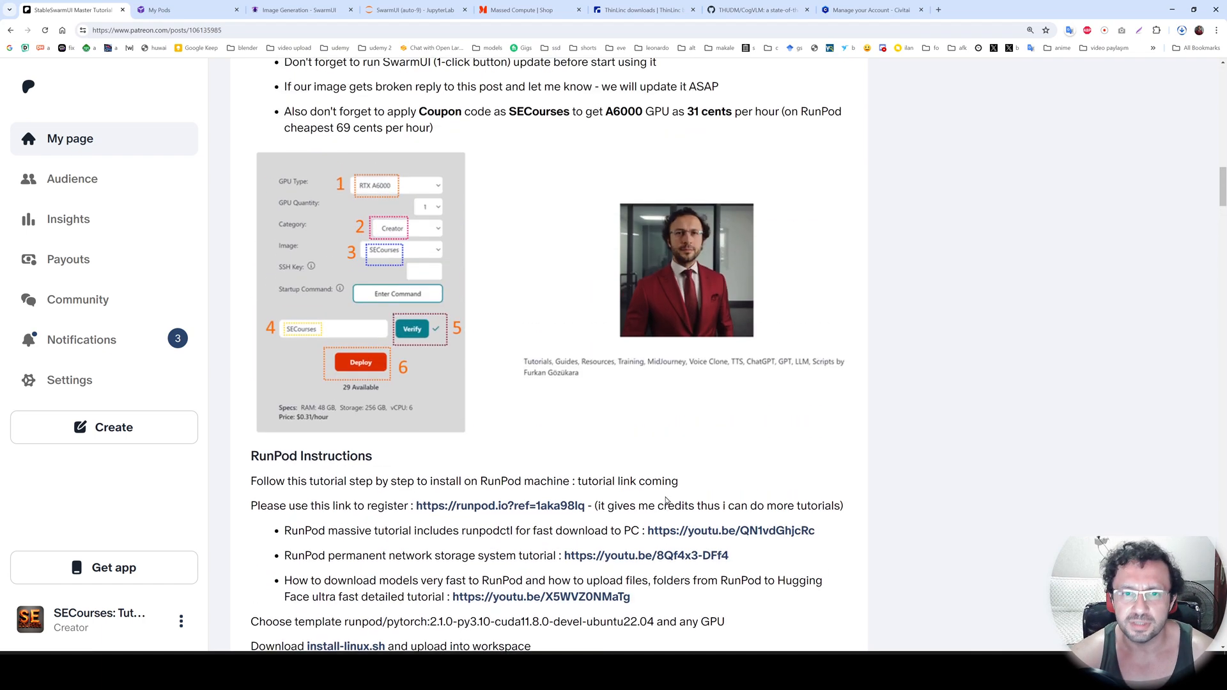
{"action": "scroll", "coordinate": [701, 456], "scroll_direction": "up", "scroll_amount": 5}
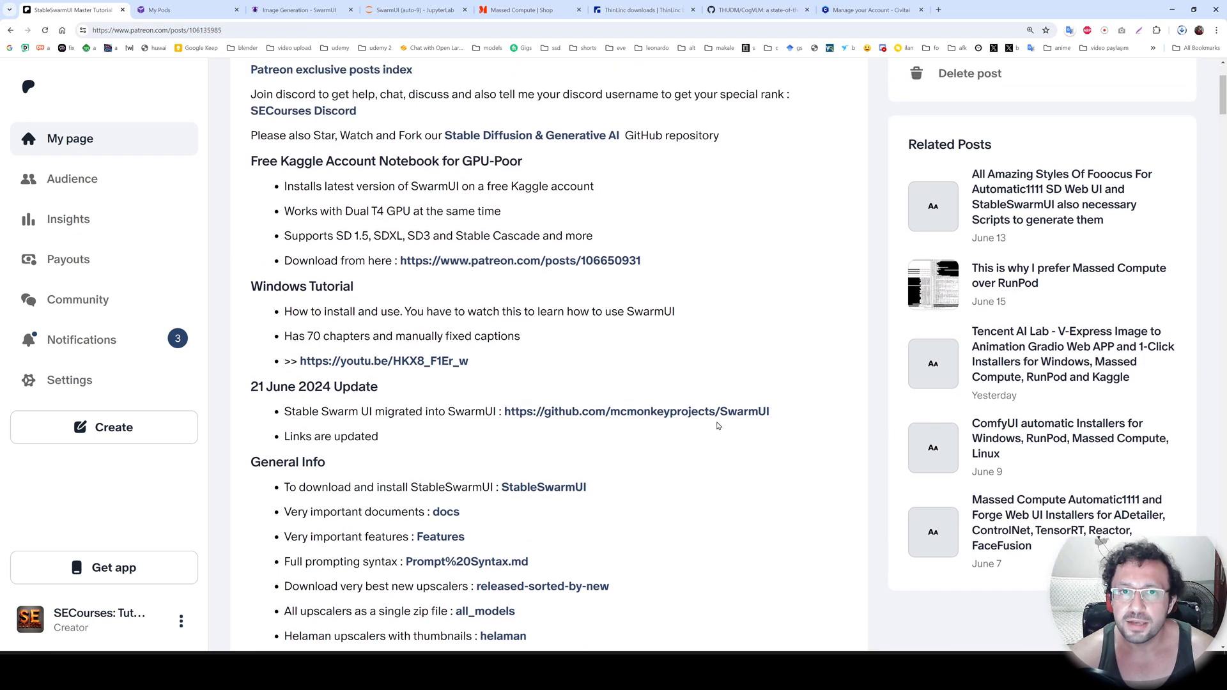
{"action": "scroll", "coordinate": [734, 348], "scroll_direction": "up", "scroll_amount": 2}
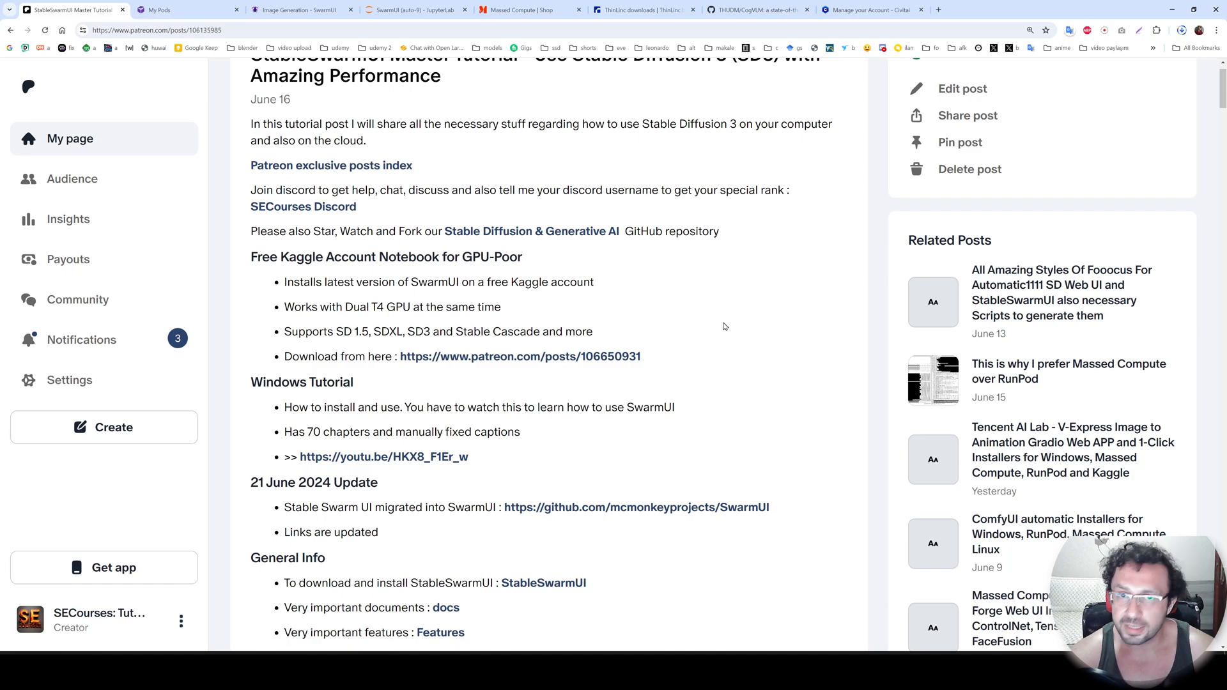
{"action": "scroll", "coordinate": [724, 327], "scroll_direction": "down", "scroll_amount": 3}
{"action": "scroll", "coordinate": [724, 331], "scroll_direction": "up", "scroll_amount": 4}
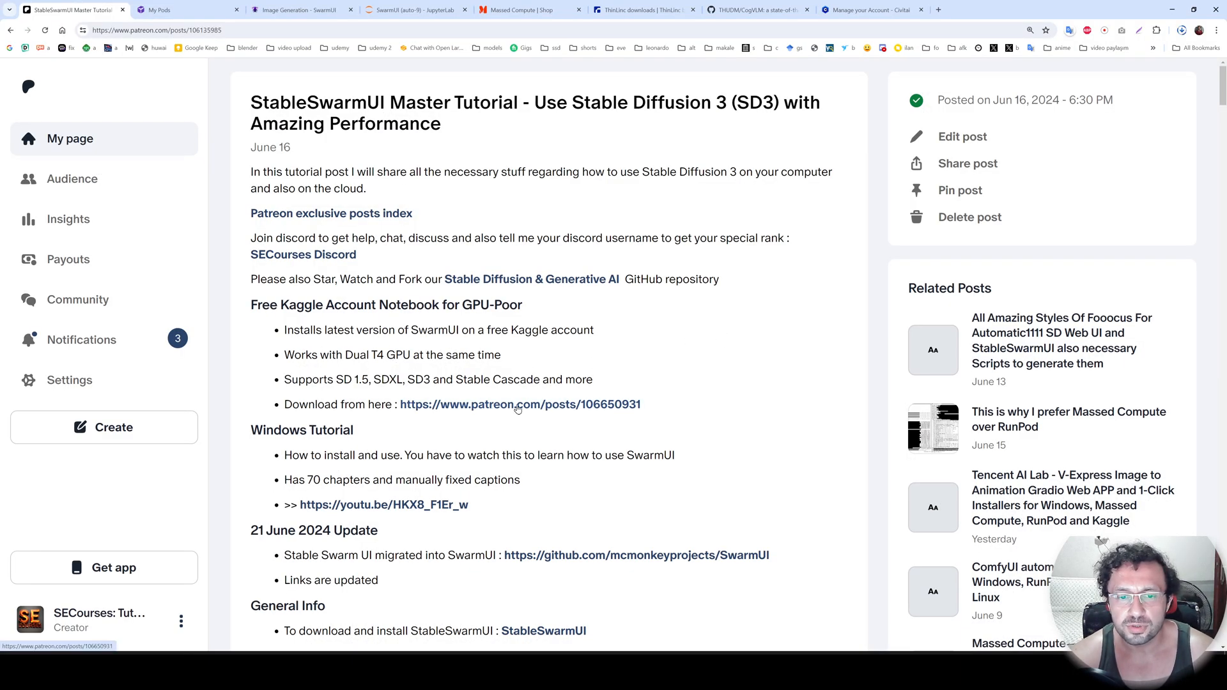
Open the free Kaggle notebook post for SwarmUI and download the attached SwarmUI_Kaggle_v1.ipynb.
{"action": "middle_click", "coordinate": [517, 407]}
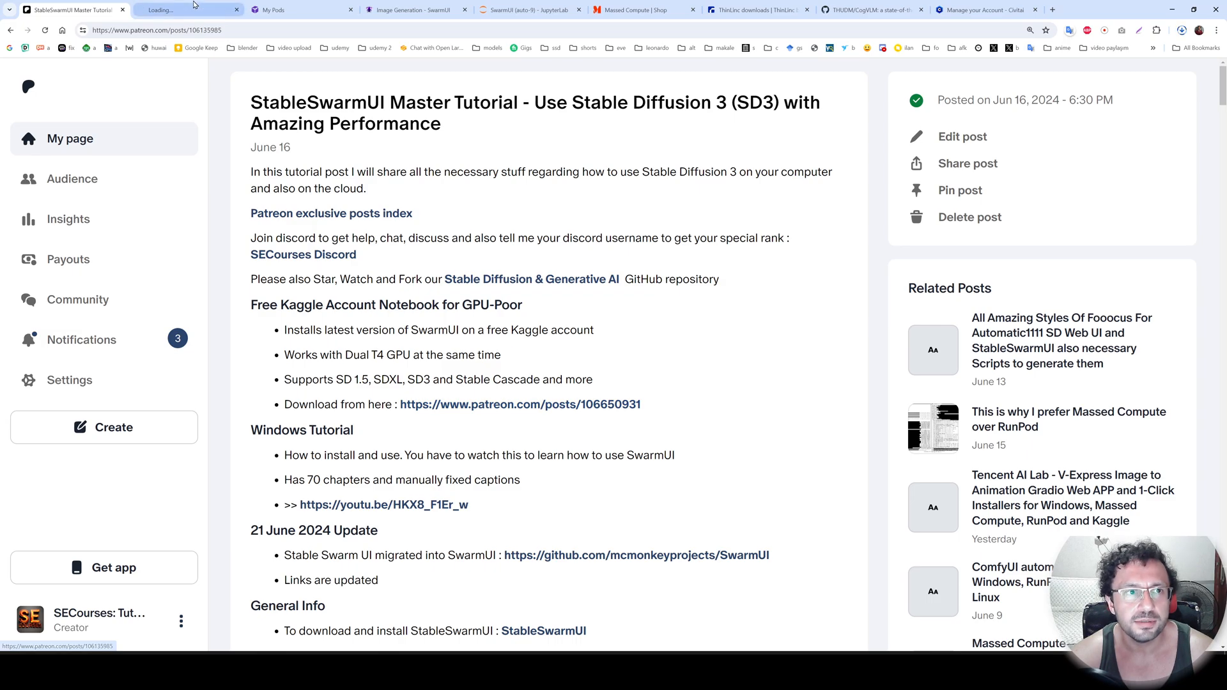
{"action": "key", "text": "ctrl+Tab"}
{"action": "scroll", "coordinate": [501, 326], "scroll_direction": "down", "scroll_amount": 7}
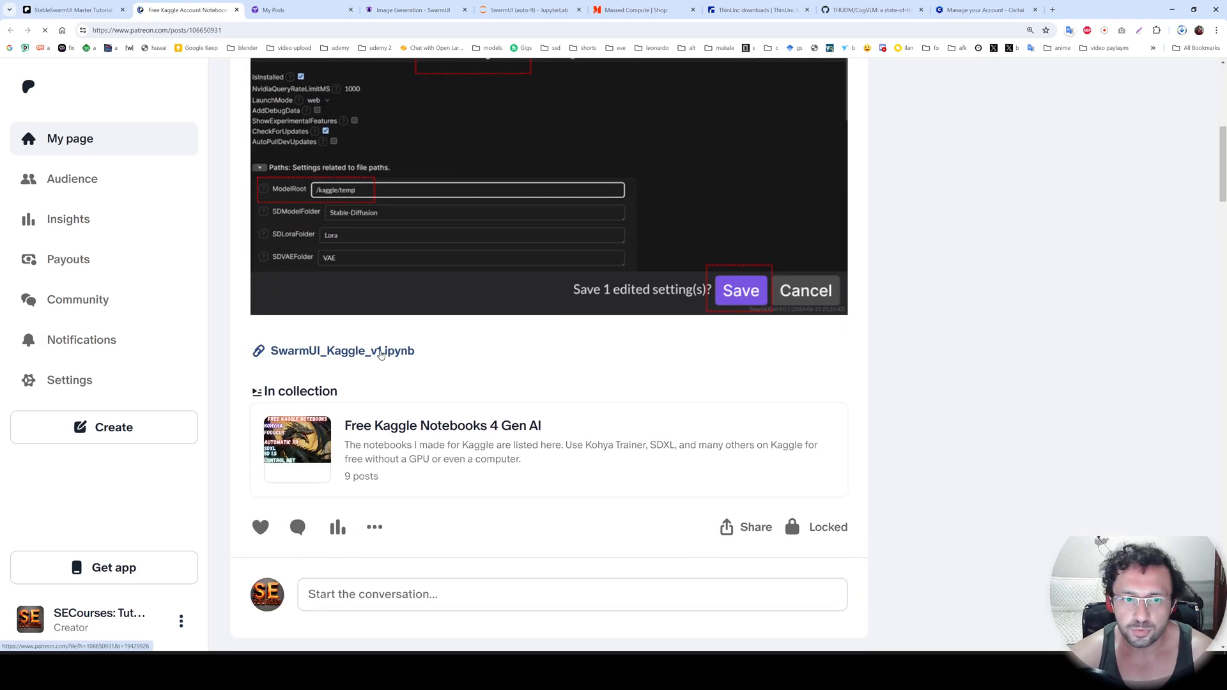
{"action": "scroll", "coordinate": [530, 385], "scroll_direction": "up", "scroll_amount": 7}
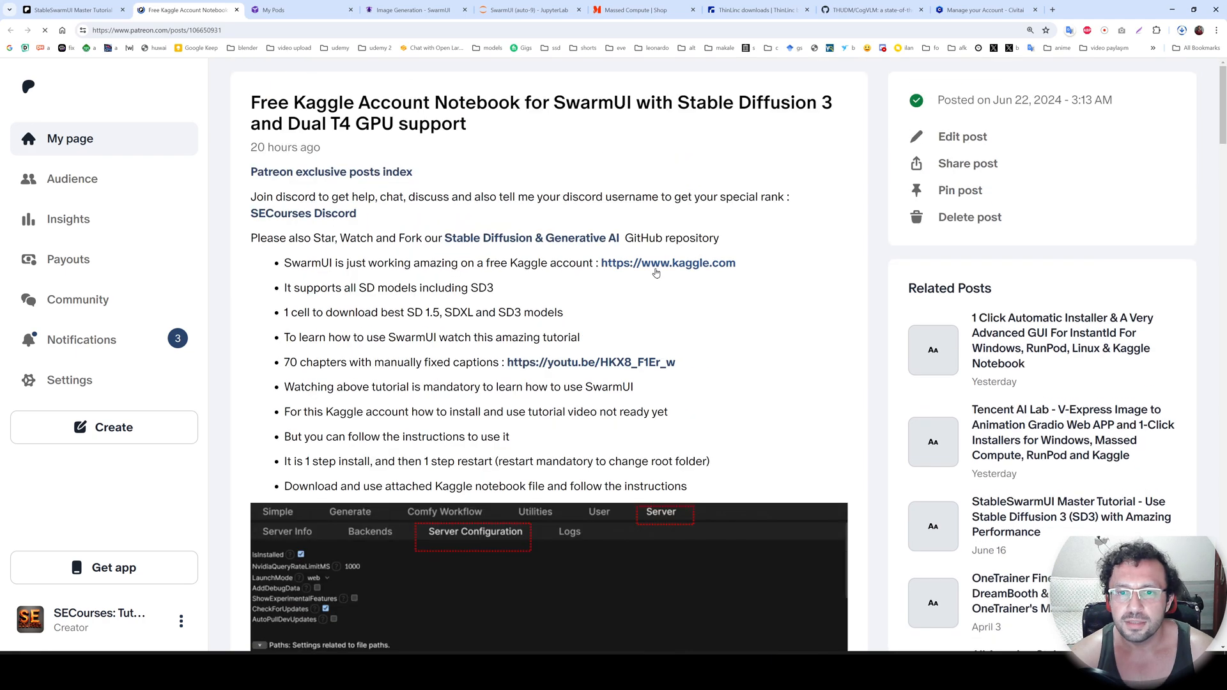
Open the Kaggle website from the post and create a new notebook.
{"action": "middle_click", "coordinate": [655, 274]}
{"action": "key", "text": "ctrl+Tab"}
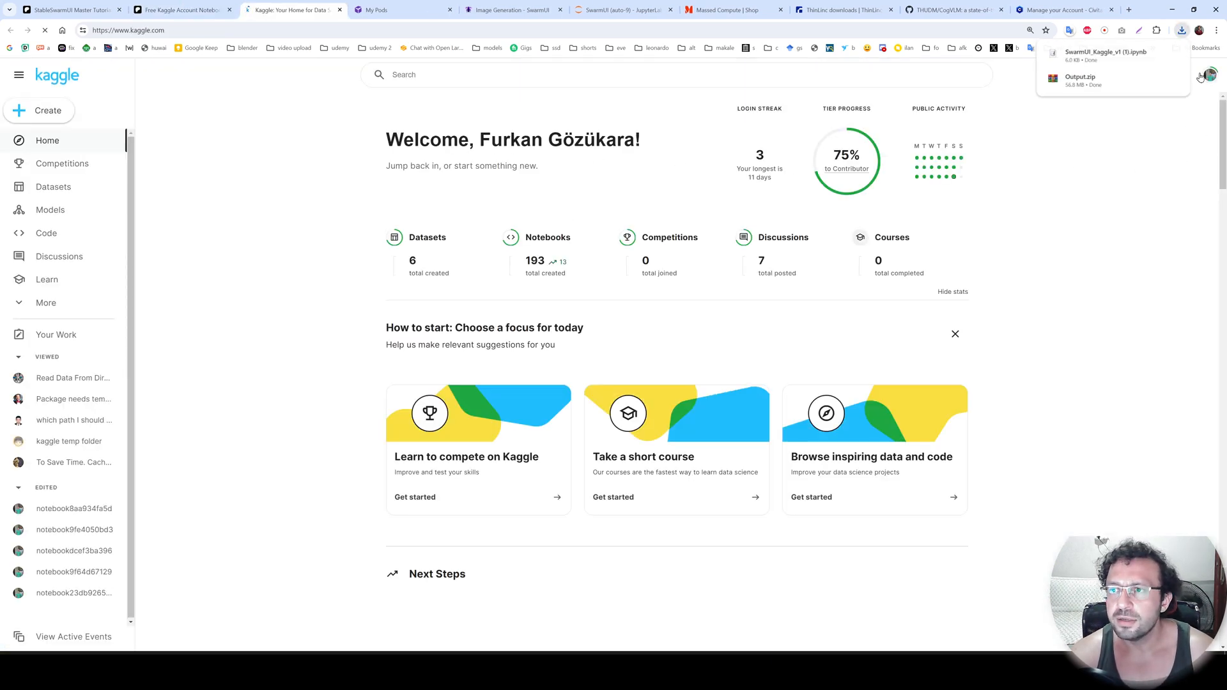
{"action": "key", "text": "ctrl+plus"}
{"action": "key", "text": "ctrl+plus"}
{"action": "key", "text": "ctrl+plus"}
{"action": "key", "text": "ctrl+plus"}
{"action": "key", "text": "ctrl+plus"}
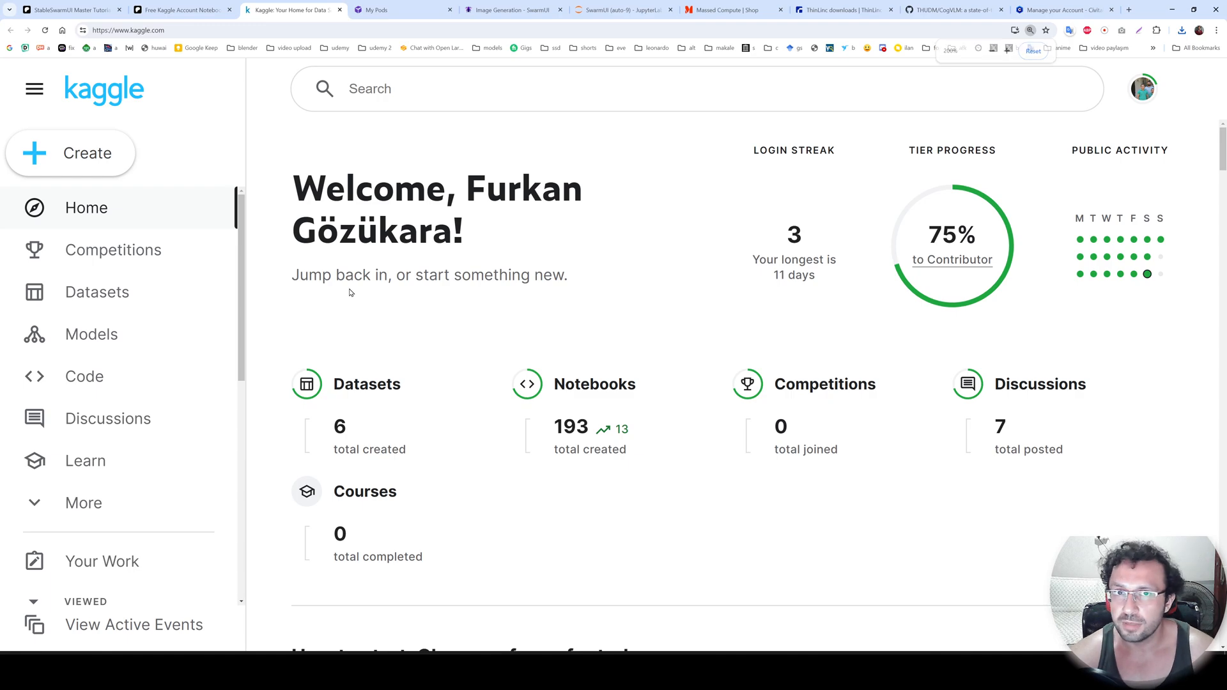
{"action": "left_click", "coordinate": [90, 159]}
{"action": "left_click", "coordinate": [96, 207]}
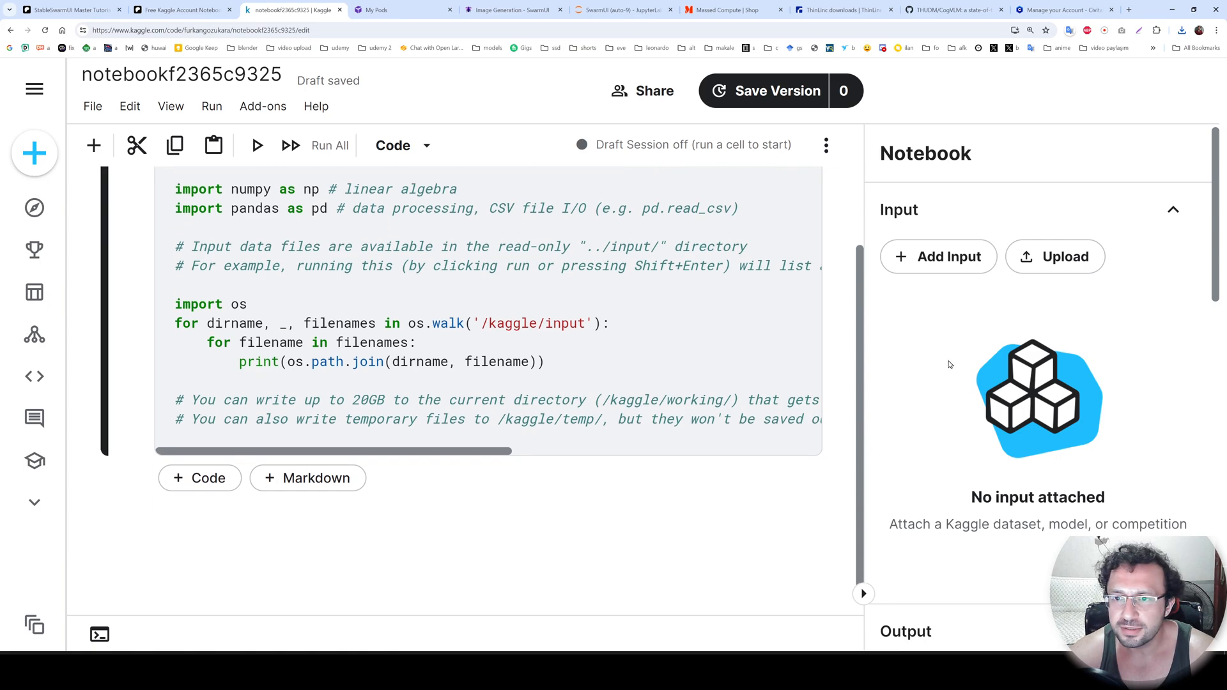
Import SwarmUI_Kaggle_v1 (1).ipynb from Downloads into the new notebook and accept its updated accelerator and Docker image settings.
{"action": "left_click", "coordinate": [93, 106]}
{"action": "left_click", "coordinate": [168, 171]}
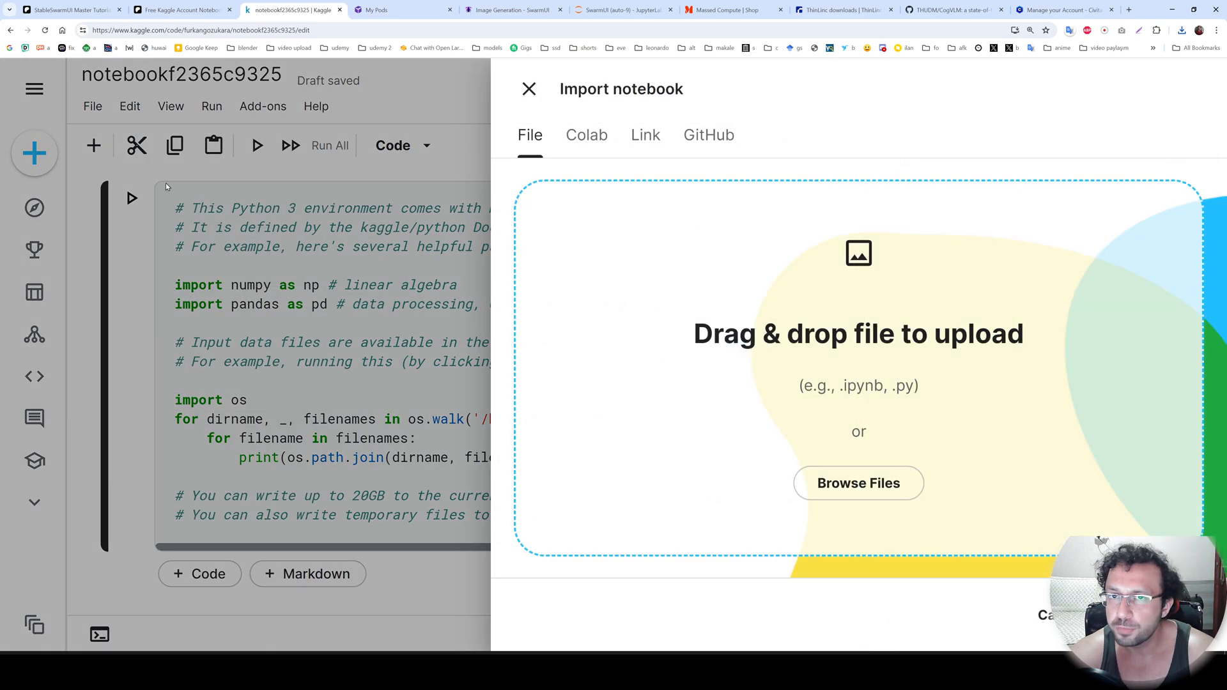
{"action": "left_click", "coordinate": [858, 483]}
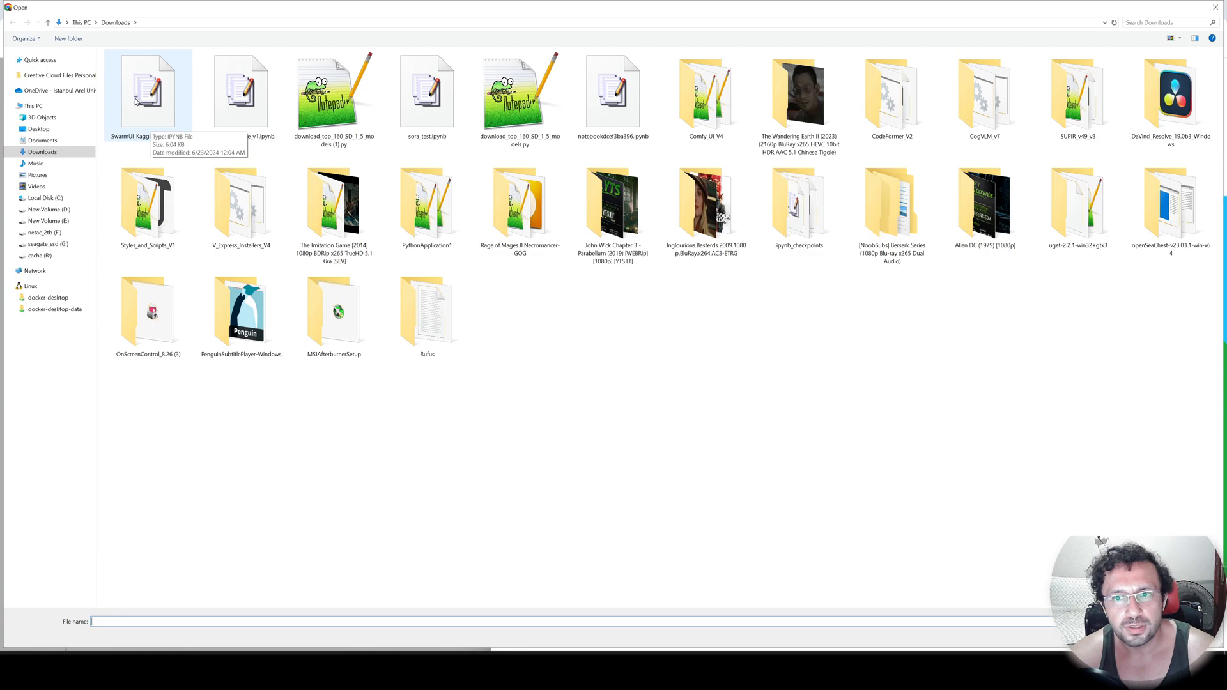
{"action": "double_click", "coordinate": [136, 100]}
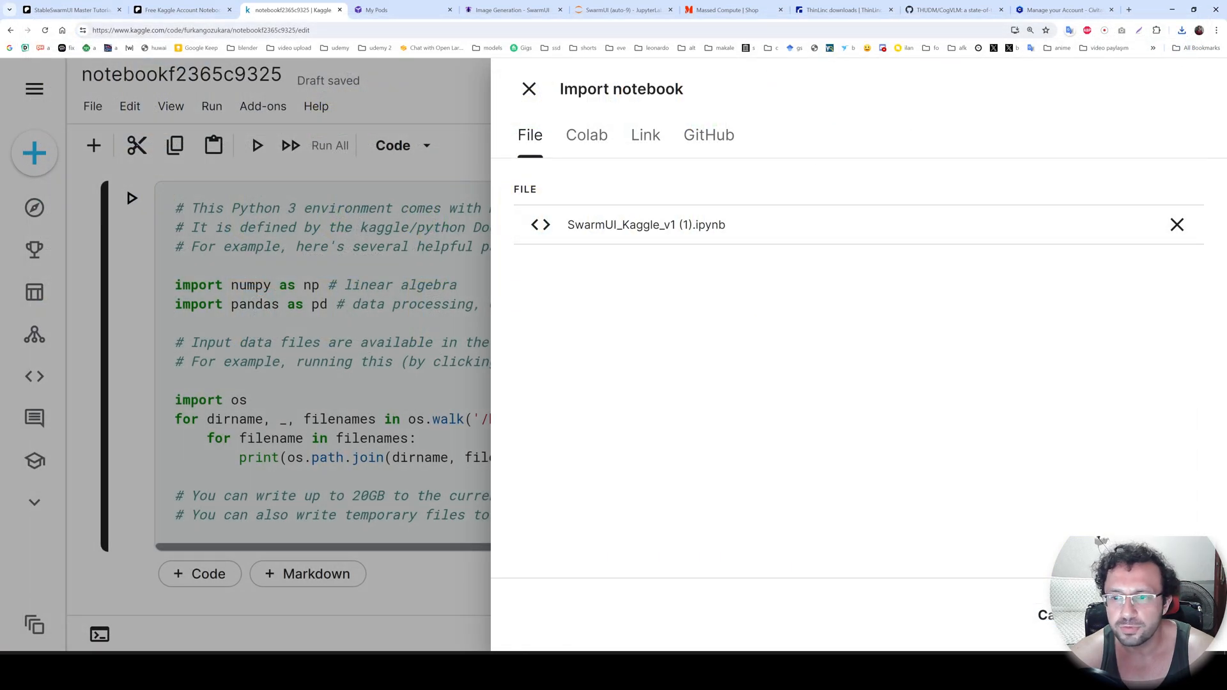
{"action": "left_click", "coordinate": [1182, 615]}
{"action": "left_click", "coordinate": [526, 88]}
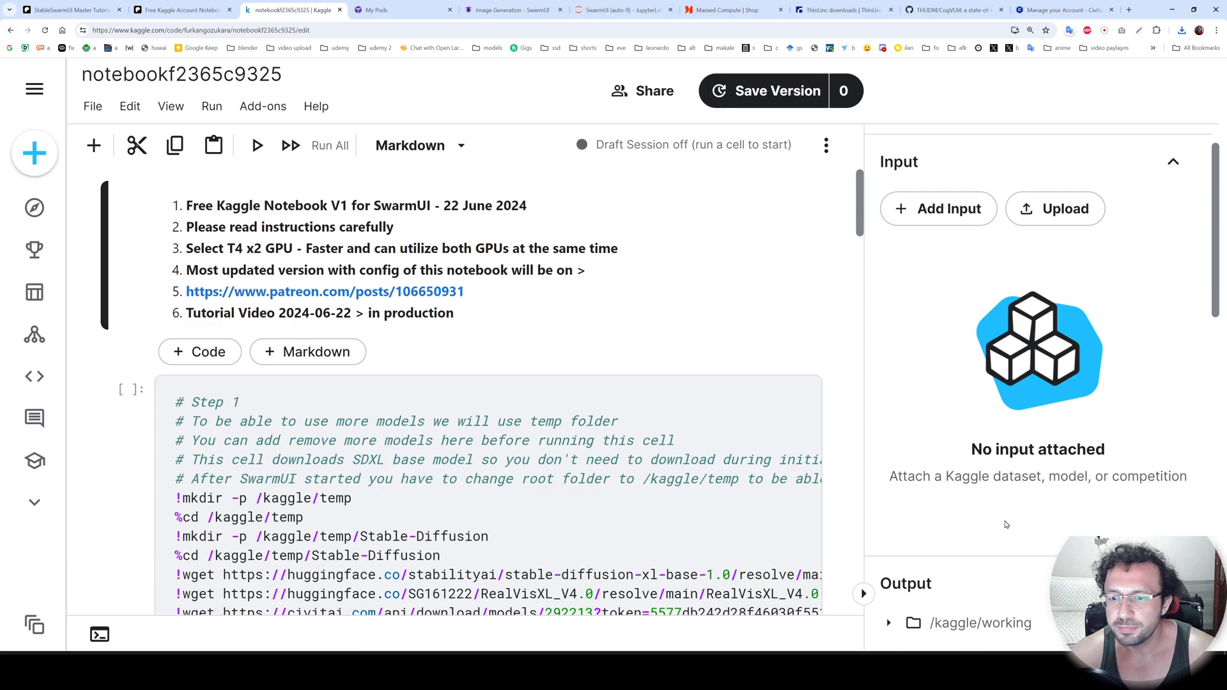
{"action": "scroll", "coordinate": [1005, 527], "scroll_direction": "down", "scroll_amount": 2}
{"action": "scroll", "coordinate": [1003, 531], "scroll_direction": "down", "scroll_amount": 4}
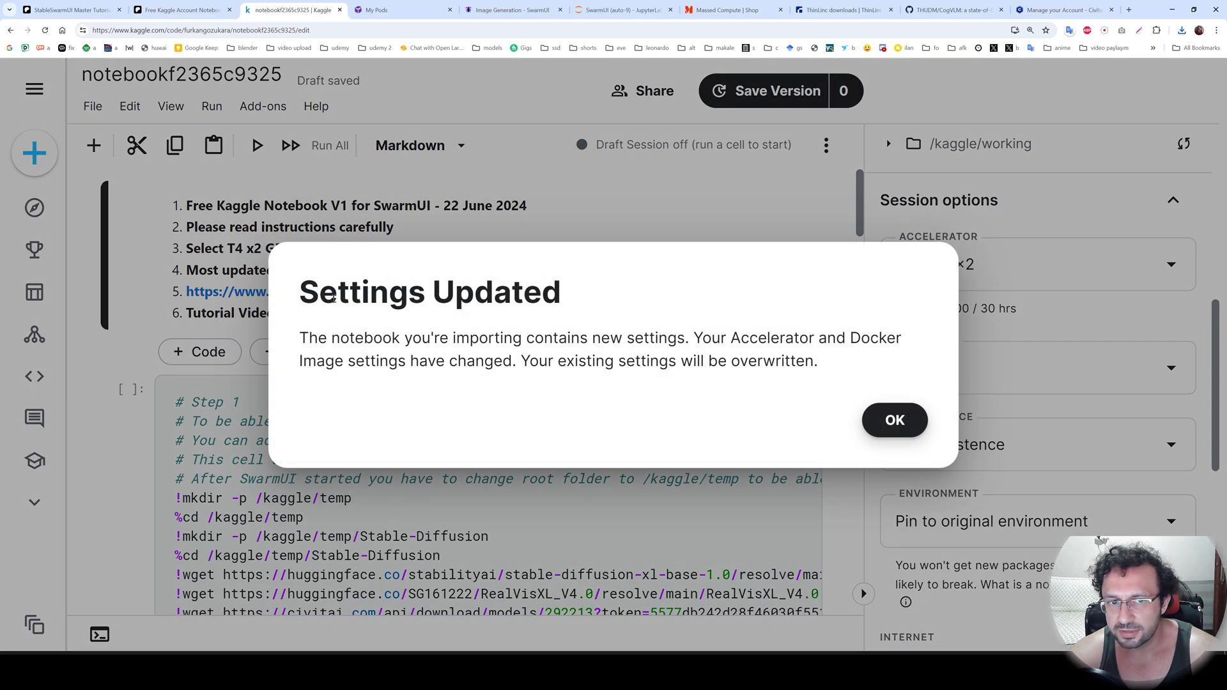
{"action": "left_click", "coordinate": [893, 427]}
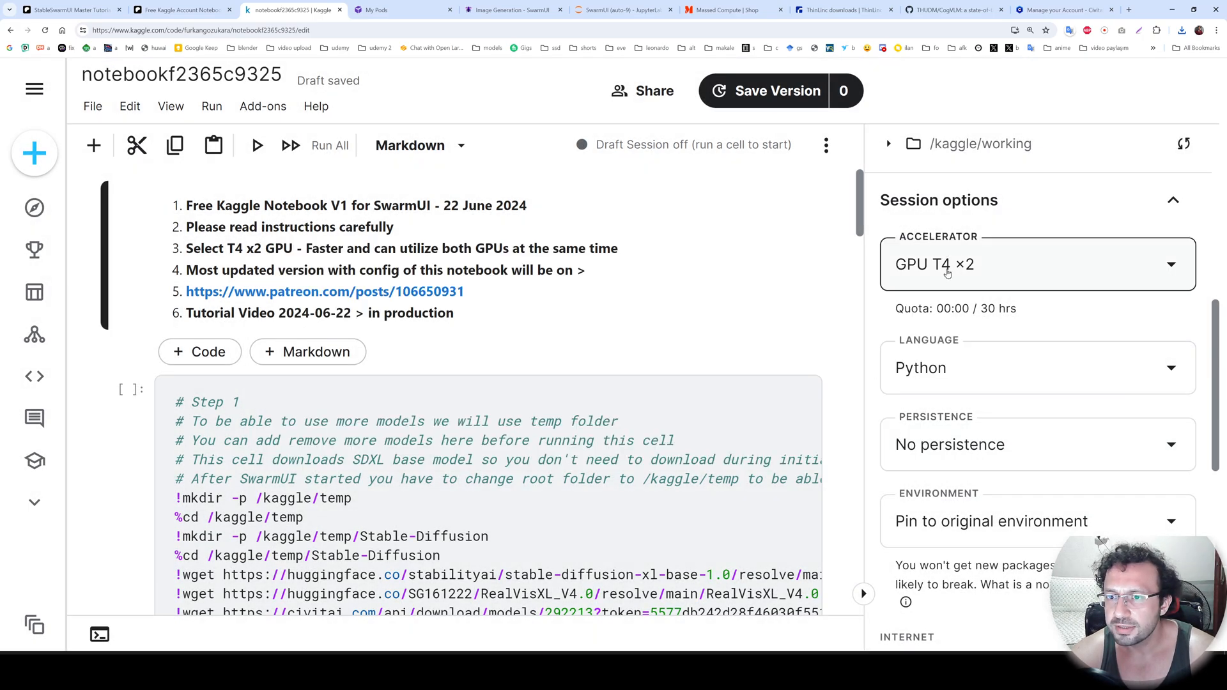
Select GPU T4 x2 as the notebook's accelerator and check the session's internet setting.
{"action": "left_click", "coordinate": [957, 266]}
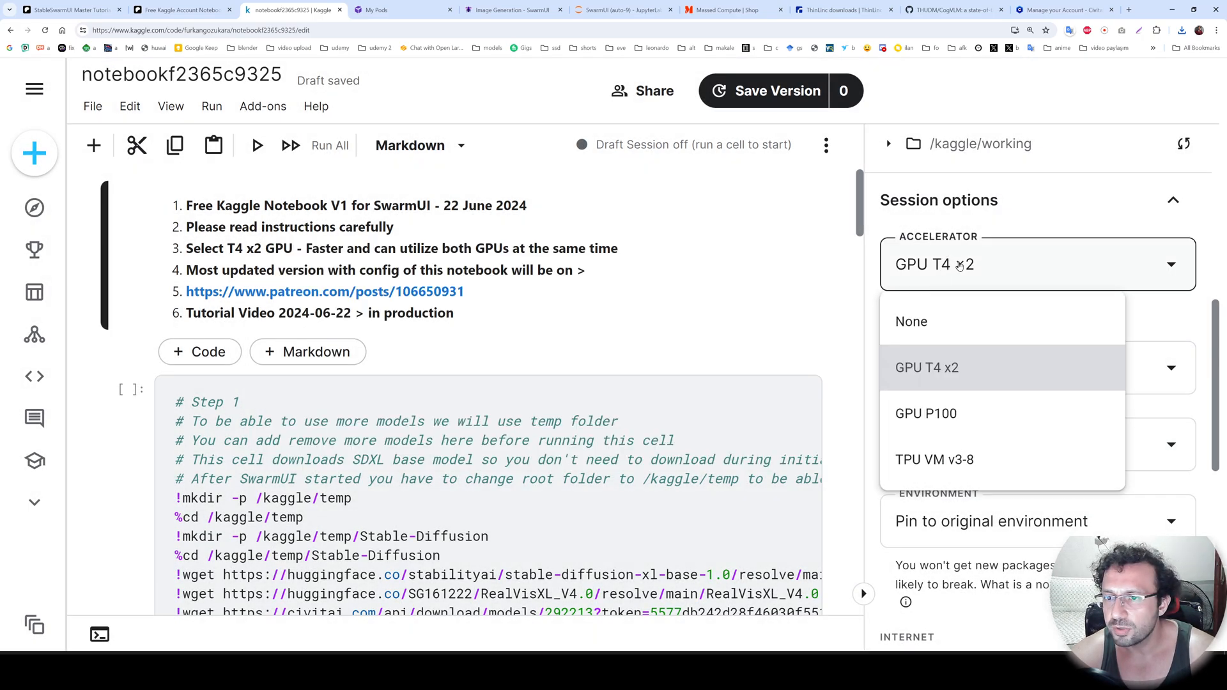
{"action": "left_click", "coordinate": [961, 380]}
{"action": "scroll", "coordinate": [905, 294], "scroll_direction": "down", "scroll_amount": 5}
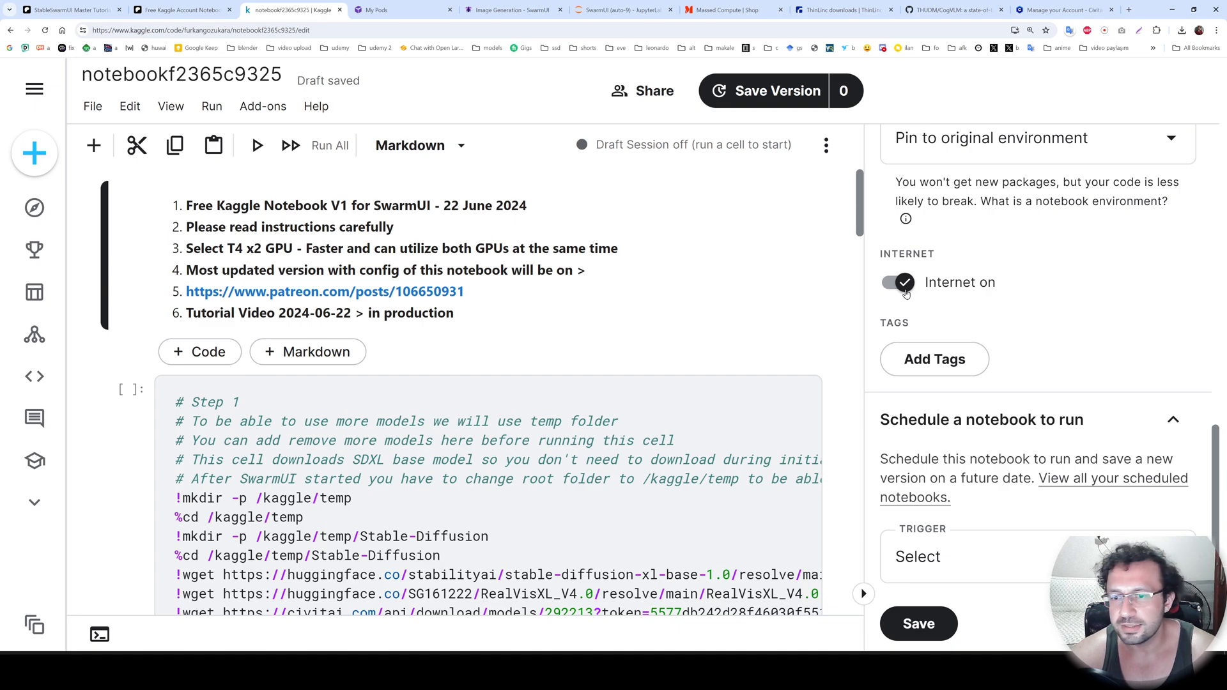
{"action": "left_click", "coordinate": [513, 440]}
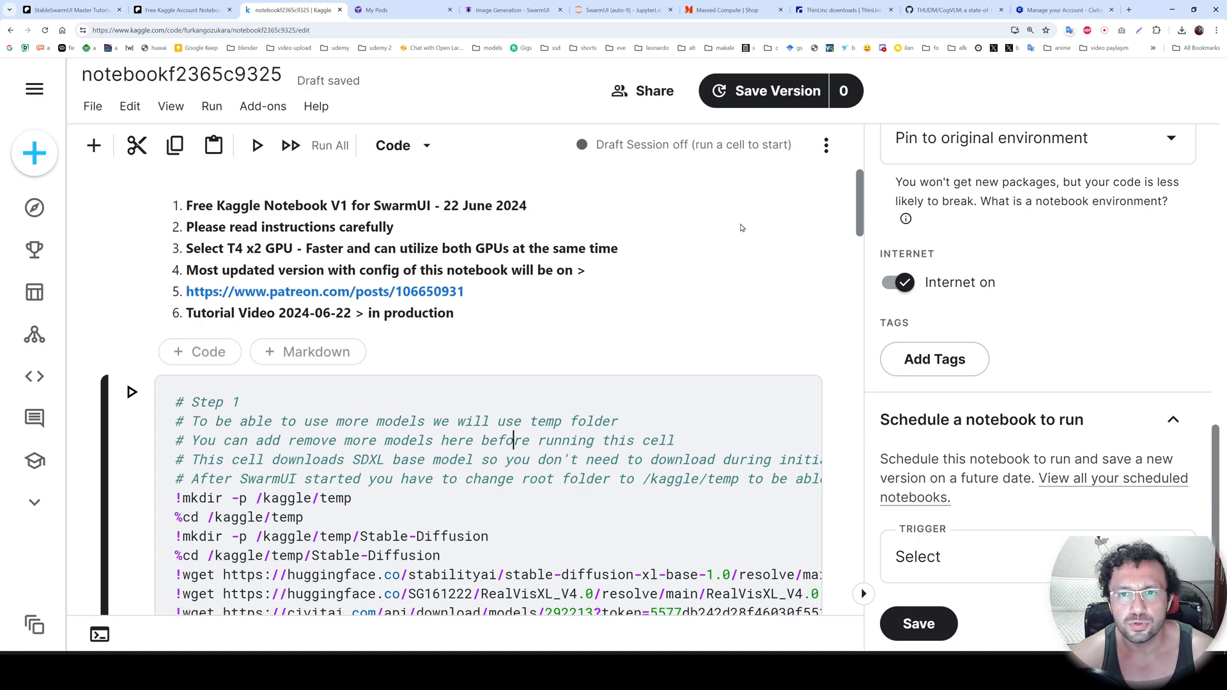
{"action": "key", "text": "ctrl+minus"}
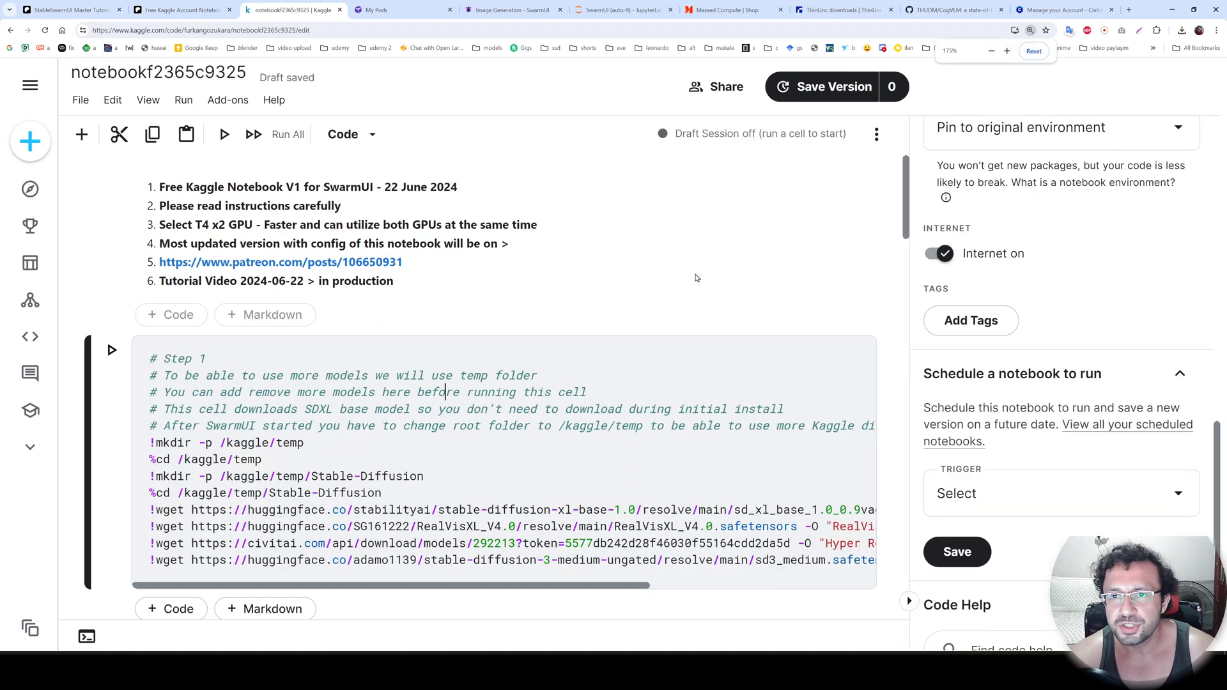
{"action": "key", "text": "ctrl+plus"}
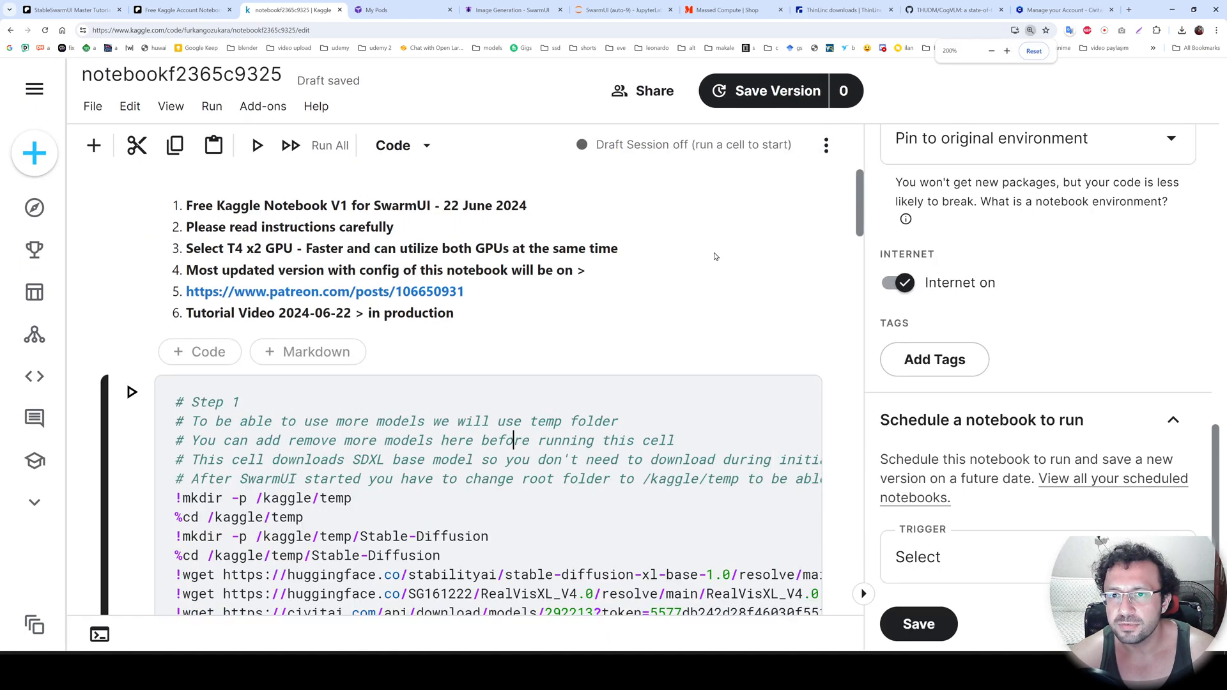
Start the draft session of the imported SwarmUI notebook.
{"action": "key", "text": "ctrl+minus"}
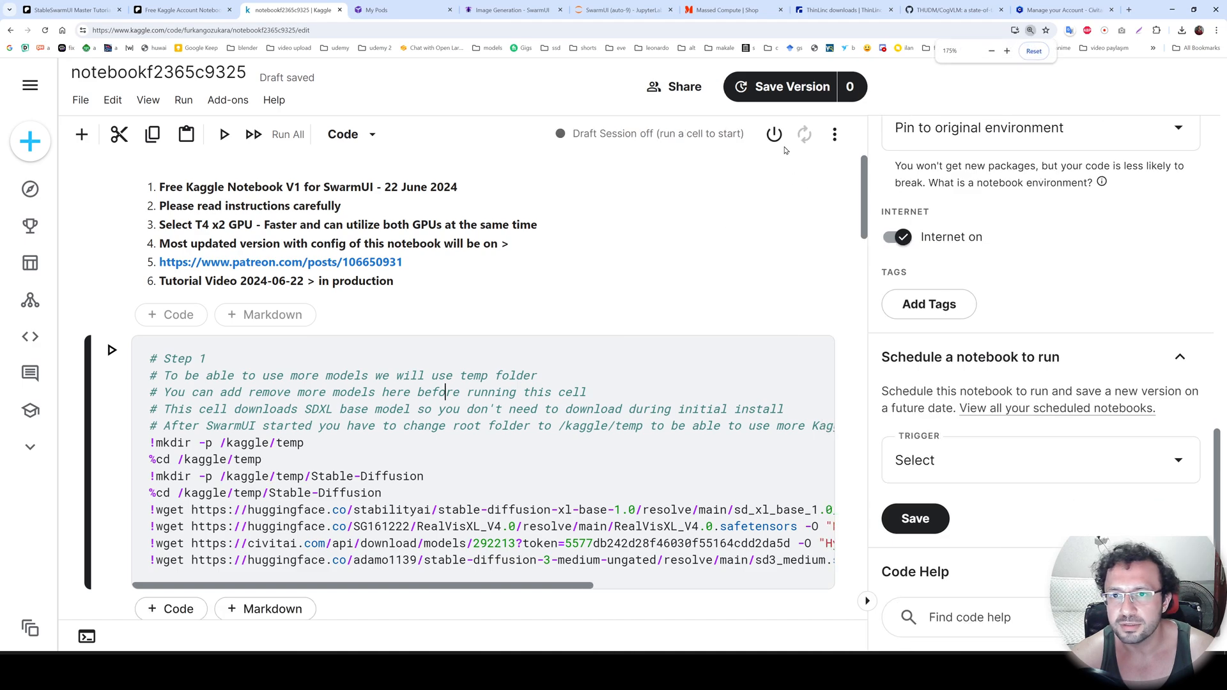
{"action": "left_click", "coordinate": [777, 144]}
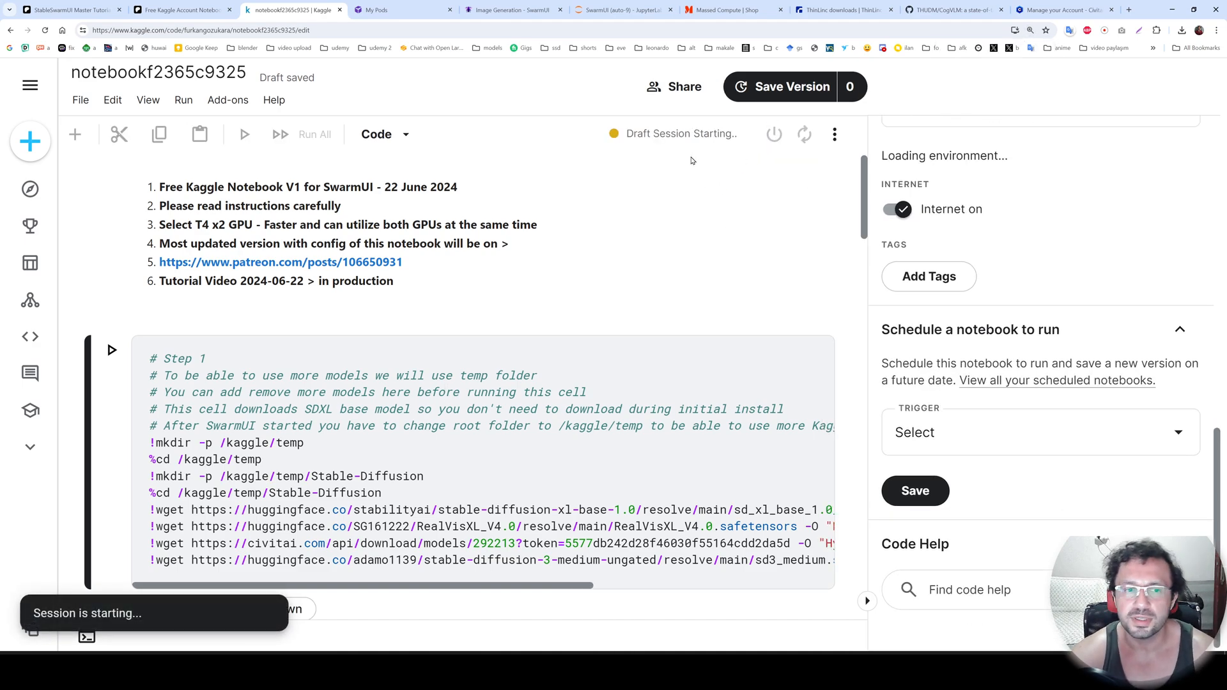
Try commenting out the SDXL base and RealVisXL_V4.0 download lines in the Step 1 cell, restoring each one.
{"action": "left_click", "coordinate": [261, 362]}
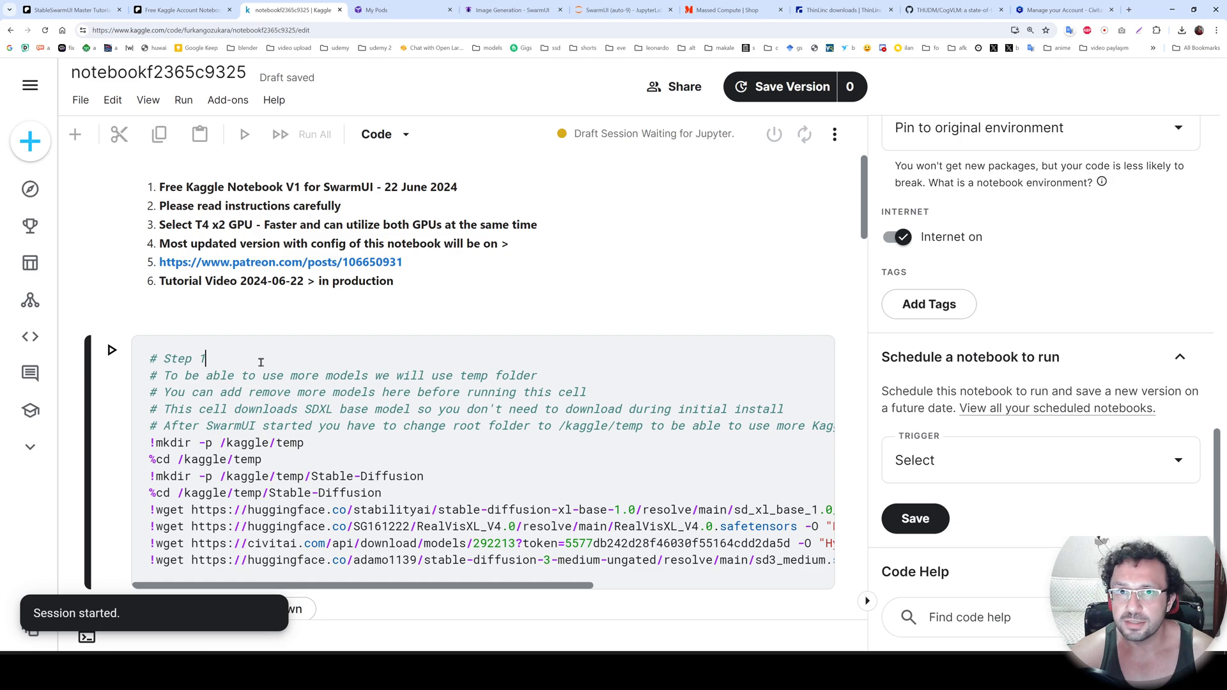
{"action": "left_click_drag", "start_coordinate": [540, 585], "coordinate": [379, 561]}
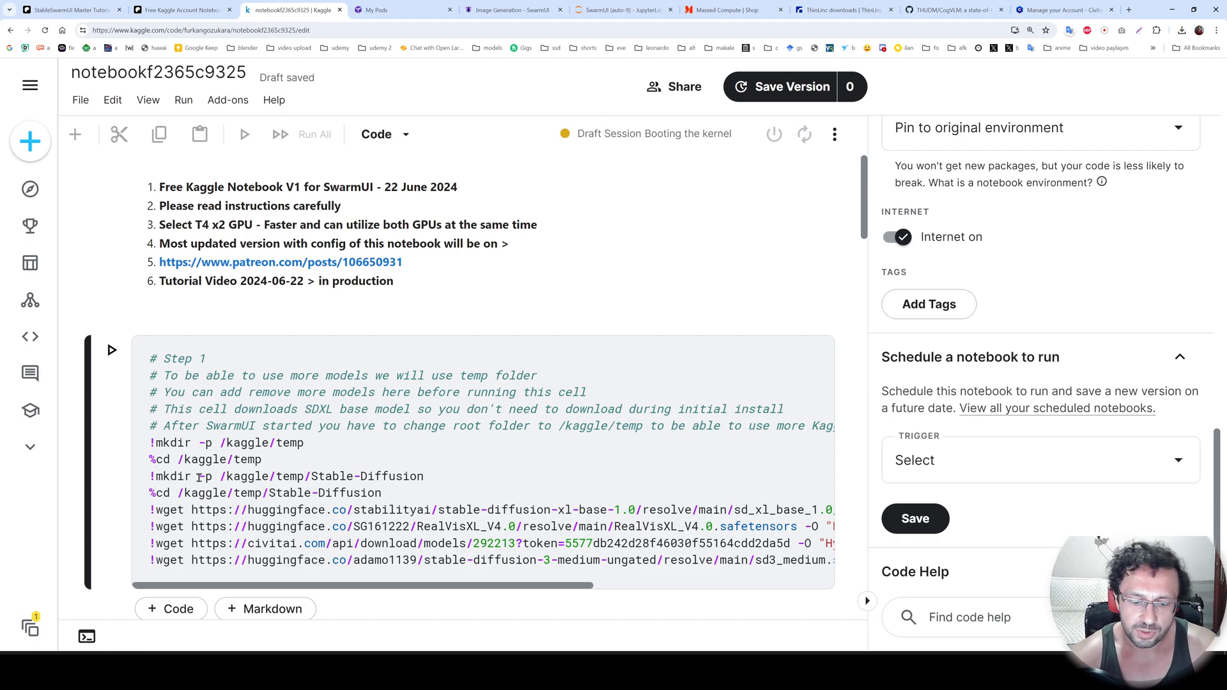
{"action": "type", "text": "#"}
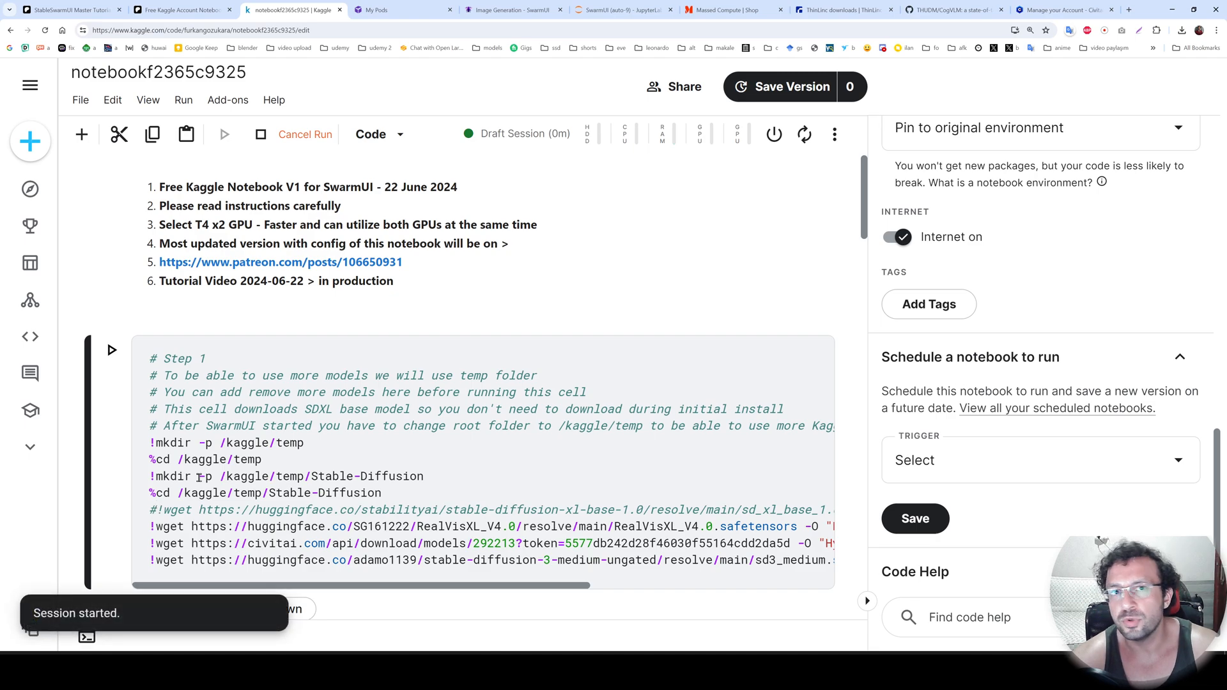
{"action": "key", "text": "BackSpace"}
{"action": "key", "text": "Down"}
{"action": "type", "text": "#"}
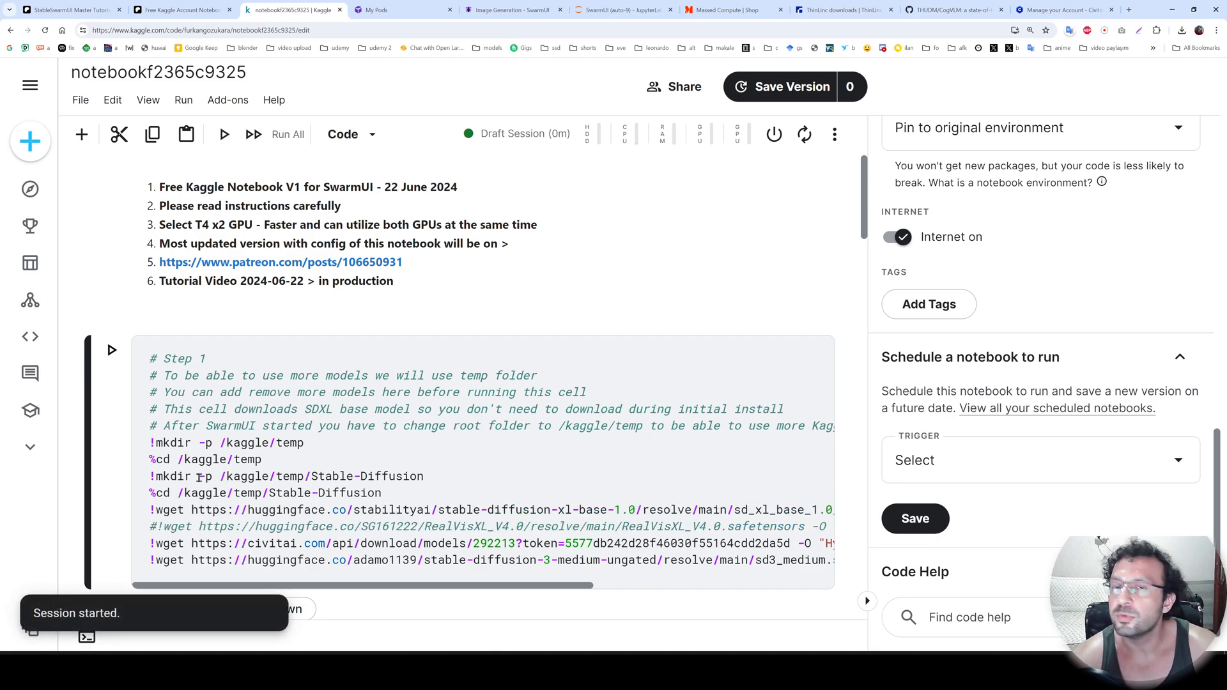
{"action": "key", "text": "BackSpace"}
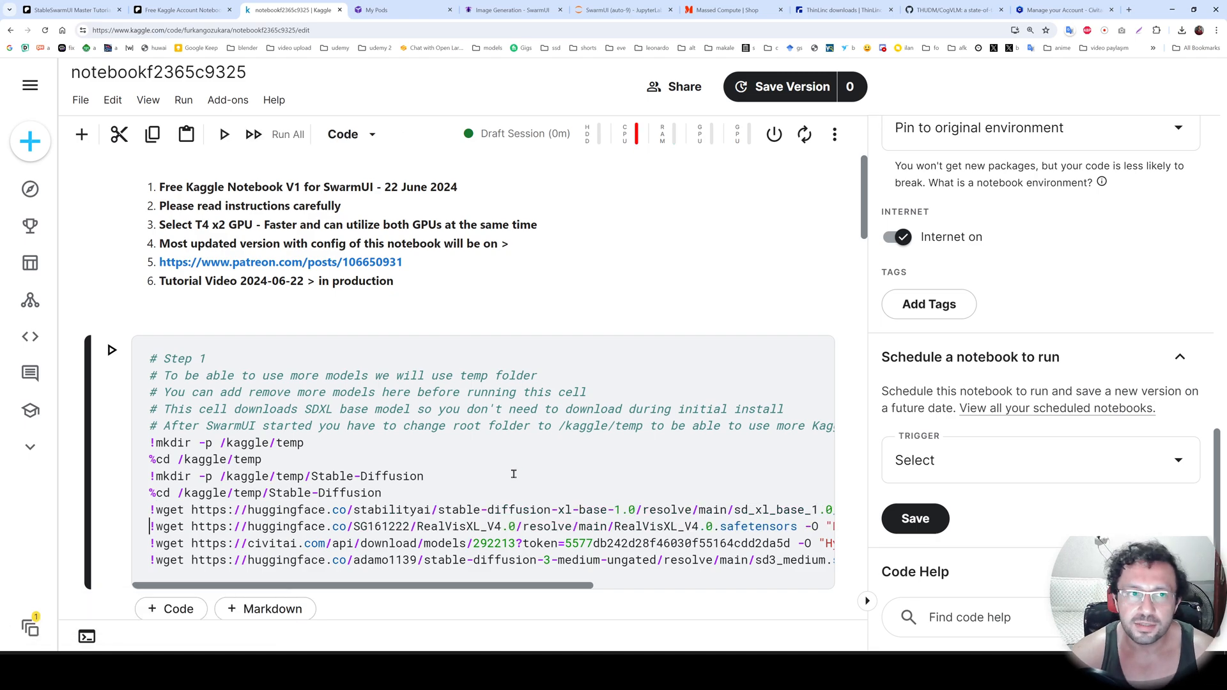
Review the RunPod Instructions and their tutorial links in the StableSwarmUI Patreon post, and return to the Kaggle notebook.
{"action": "left_click", "coordinate": [70, 9]}
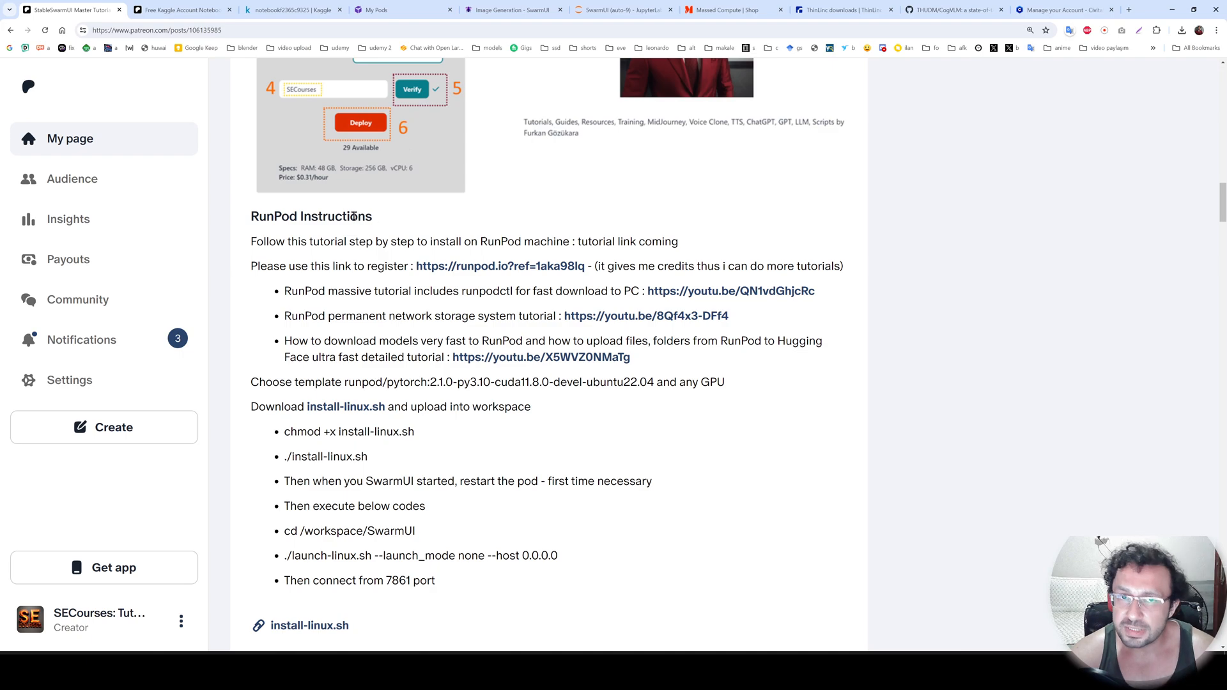
{"action": "double_click", "coordinate": [354, 217]}
{"action": "left_click", "coordinate": [701, 213]}
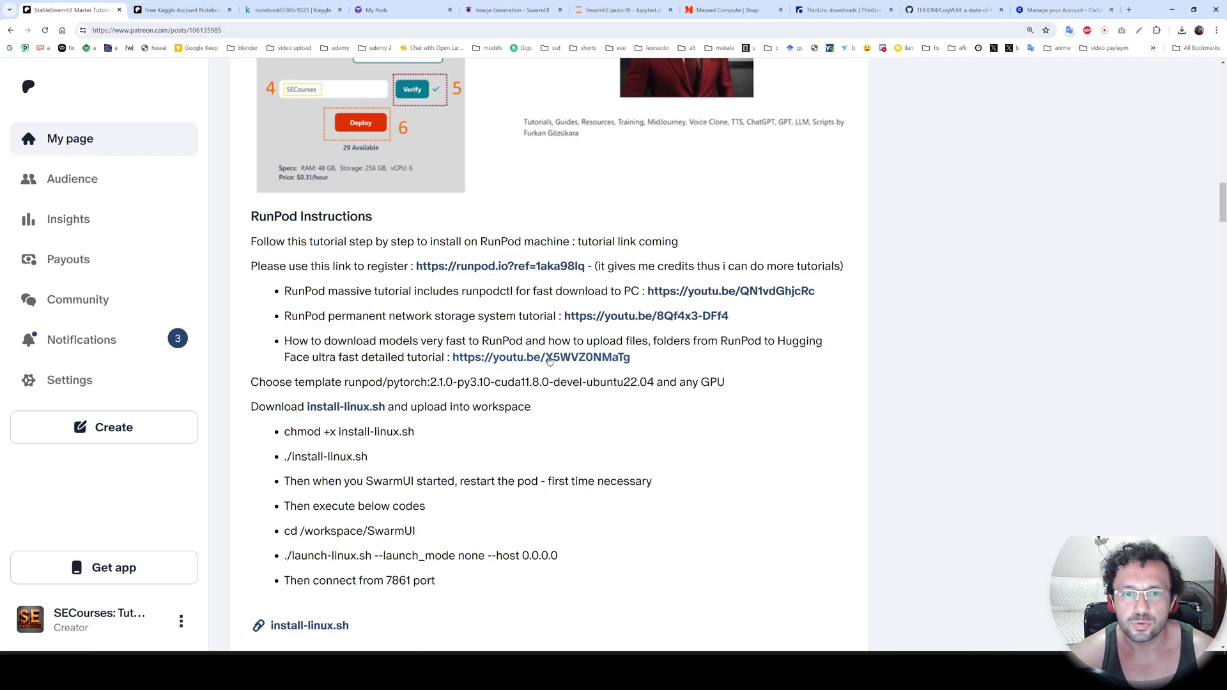
{"action": "left_click", "coordinate": [292, 9]}
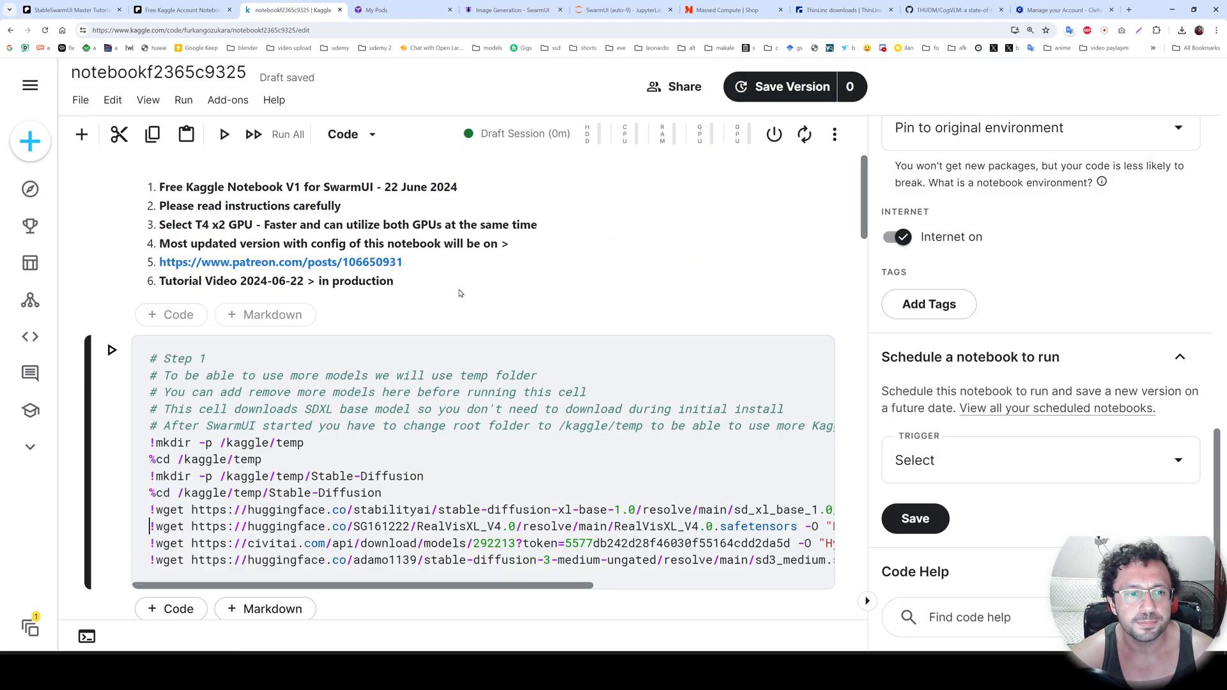
Run the Step 1 model download cell and check the session's resource usage, disk limit and output storage.
{"action": "left_click", "coordinate": [111, 350]}
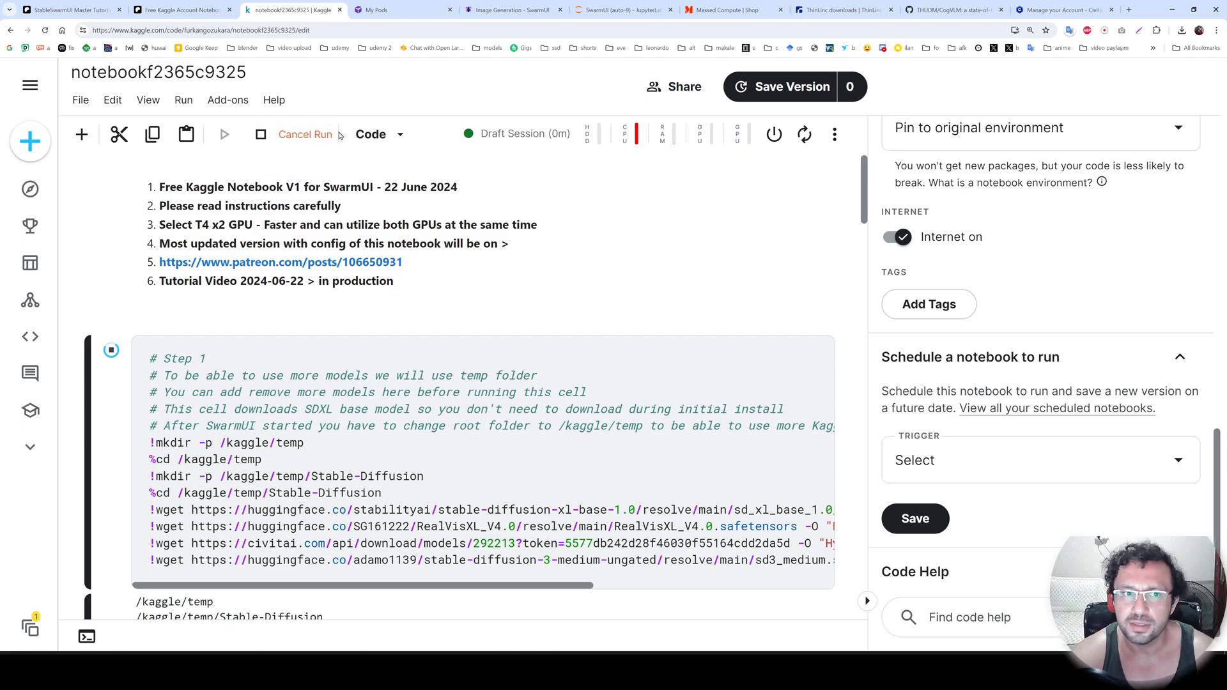
{"action": "left_click", "coordinate": [639, 137]}
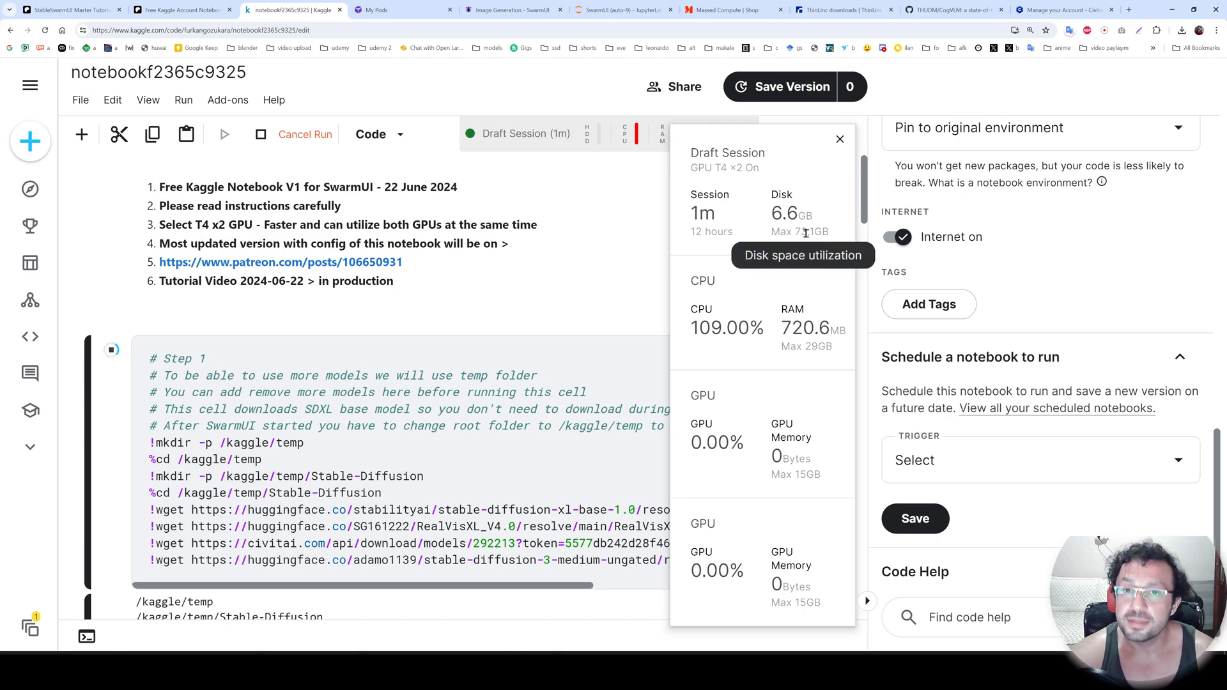
{"action": "left_click_drag", "start_coordinate": [831, 234], "coordinate": [771, 236]}
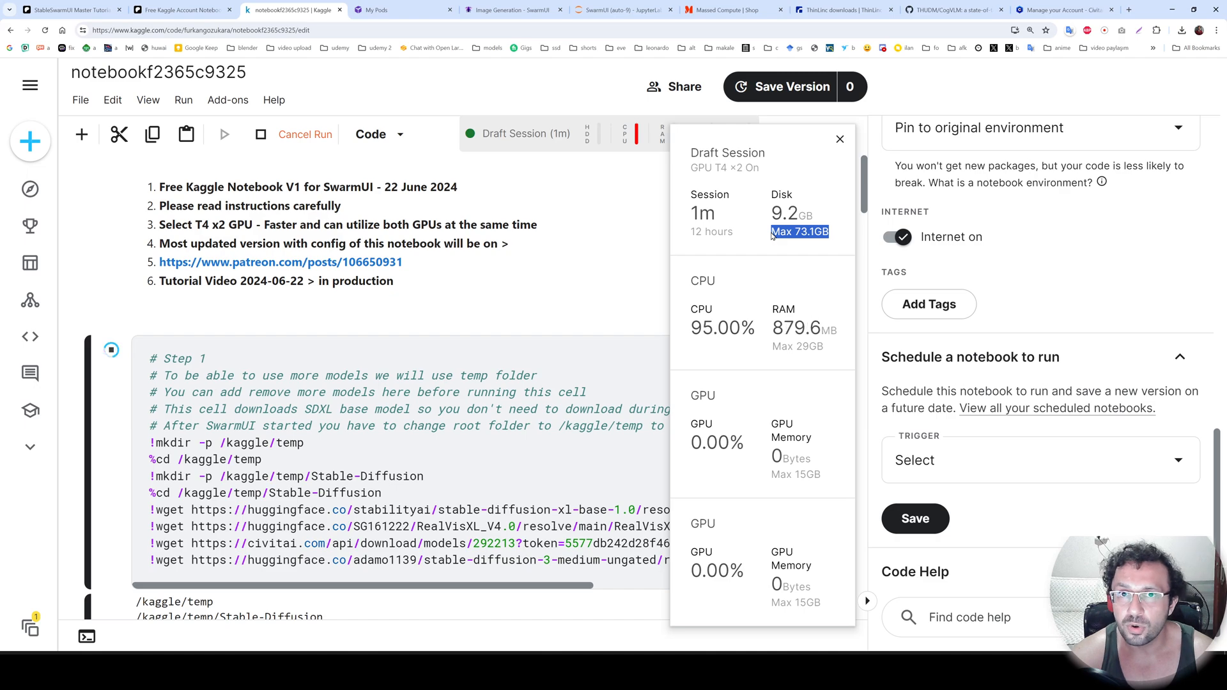
{"action": "left_click", "coordinate": [627, 242]}
{"action": "left_click", "coordinate": [640, 144]}
{"action": "left_click", "coordinate": [599, 141]}
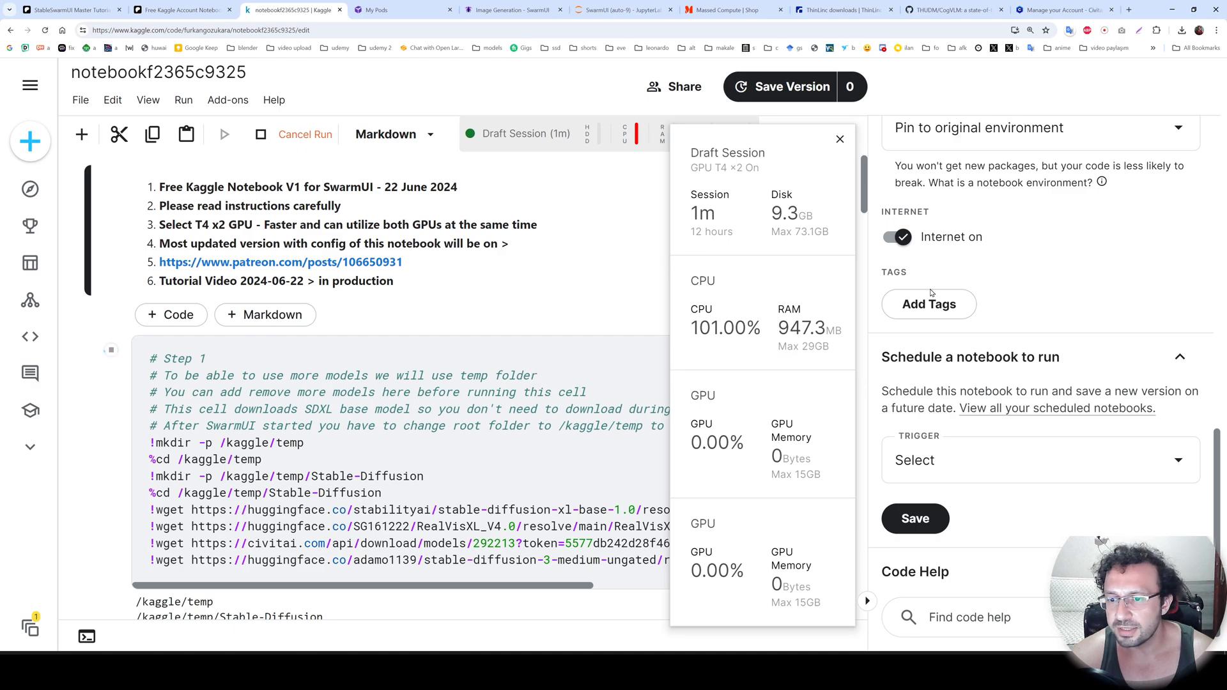
{"action": "scroll", "coordinate": [1099, 309], "scroll_direction": "up", "scroll_amount": 8}
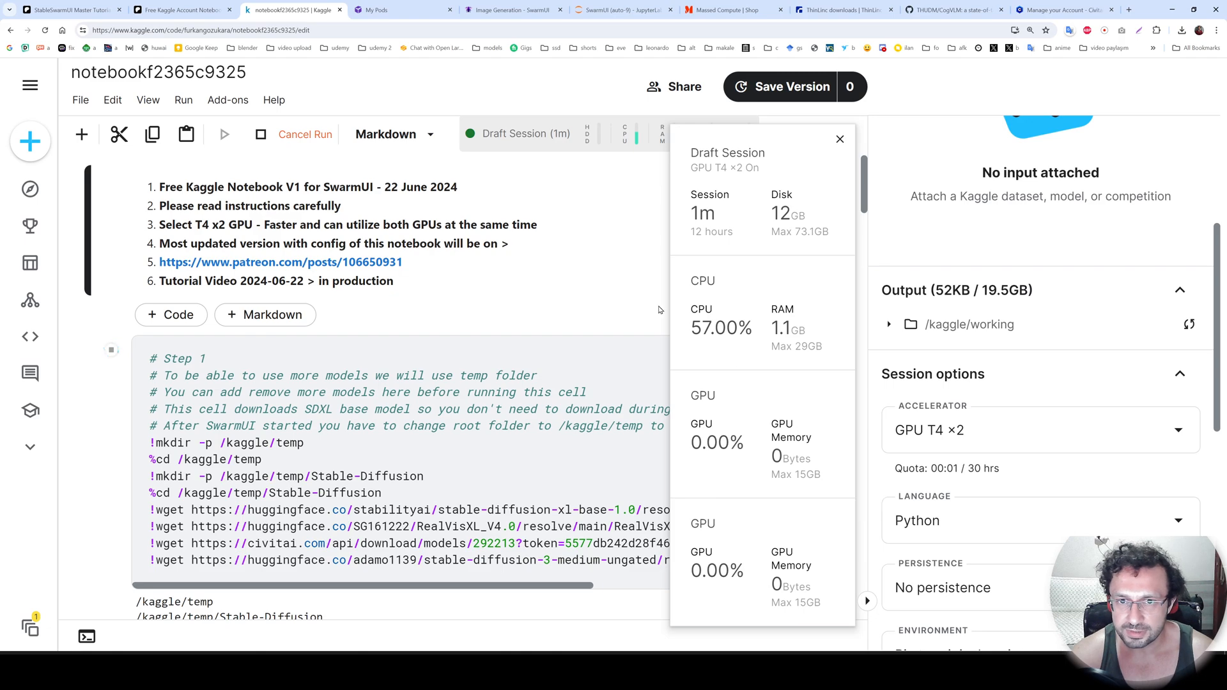
{"action": "mouse_move", "coordinate": [992, 469]}
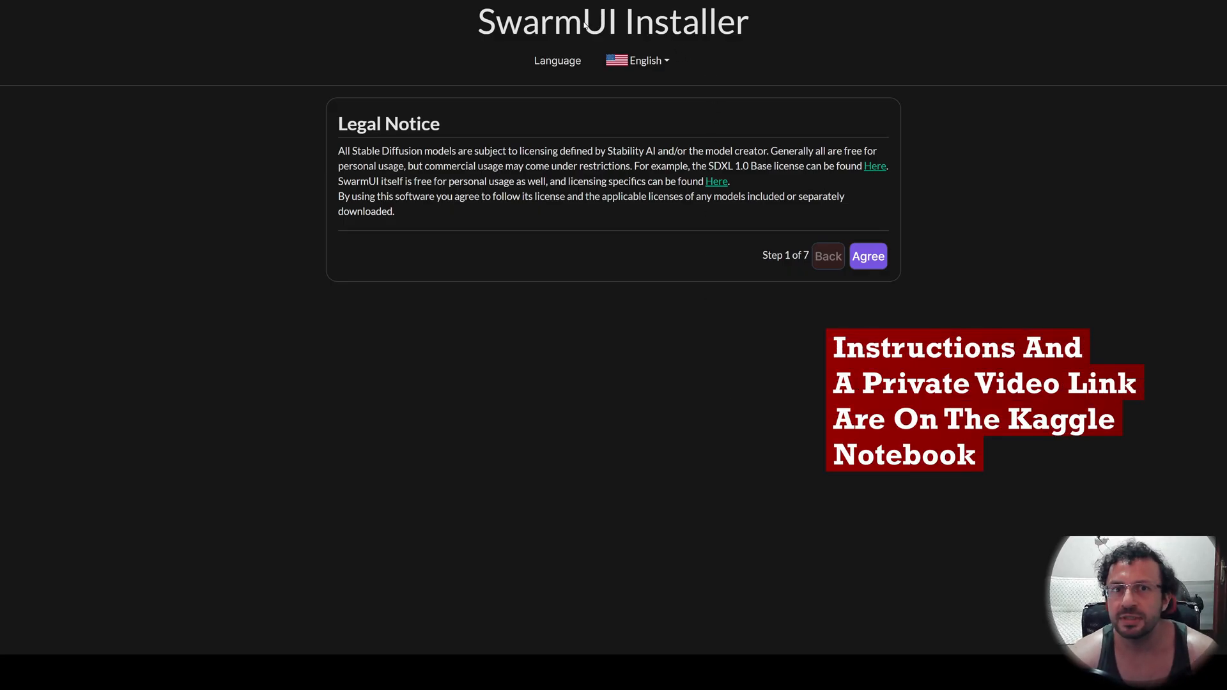
Accept the SwarmUI installer's legal notice and choose the Customize Settings install path.
{"action": "left_click", "coordinate": [874, 260]}
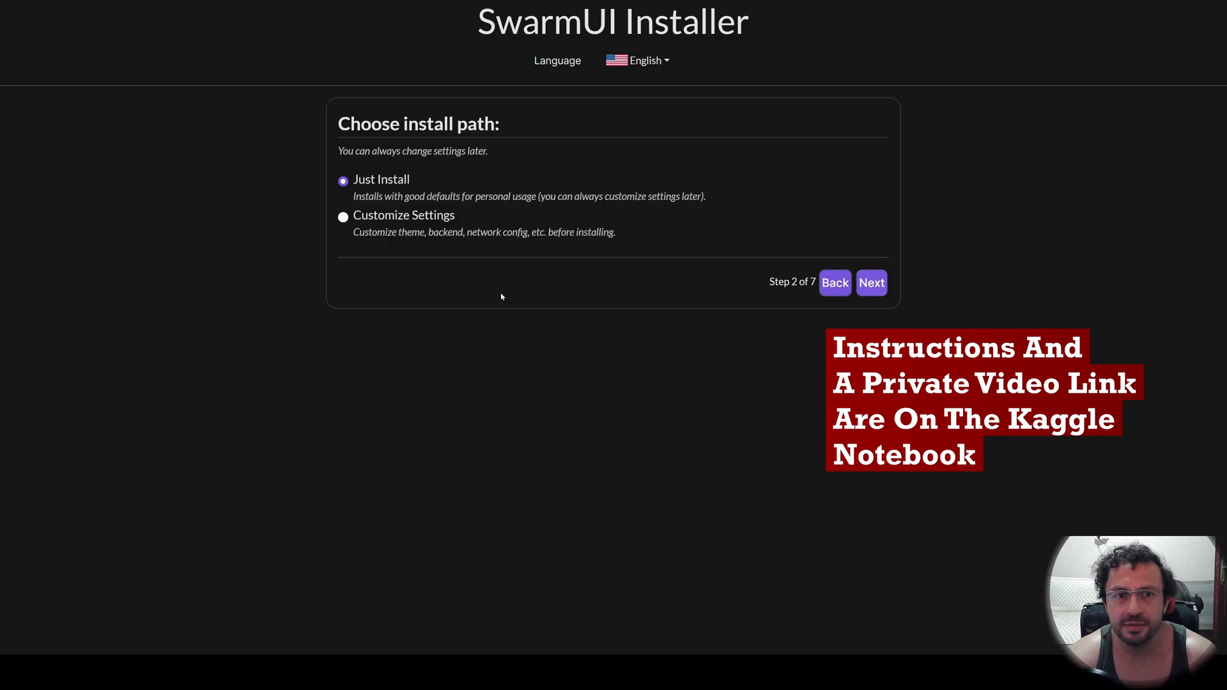
{"action": "left_click", "coordinate": [378, 220]}
{"action": "left_click", "coordinate": [871, 283]}
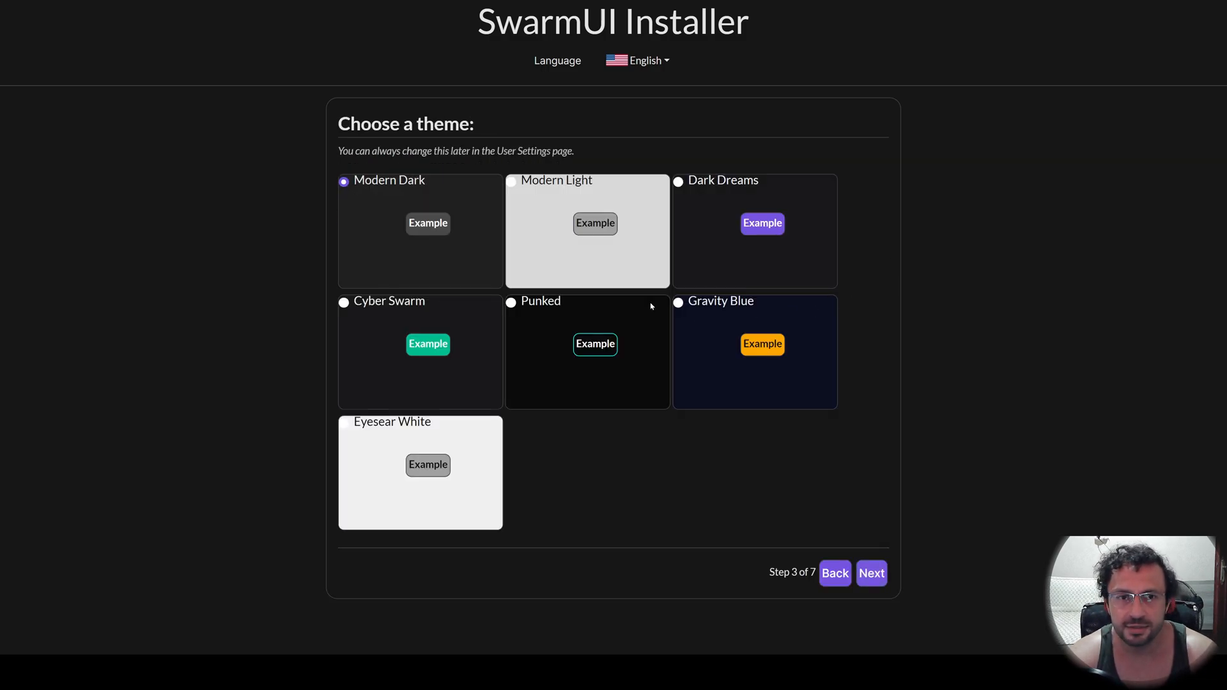
Choose the Modern Light theme and keep Just Yourself On This PC with the ComfyUI backend.
{"action": "left_click", "coordinate": [541, 190]}
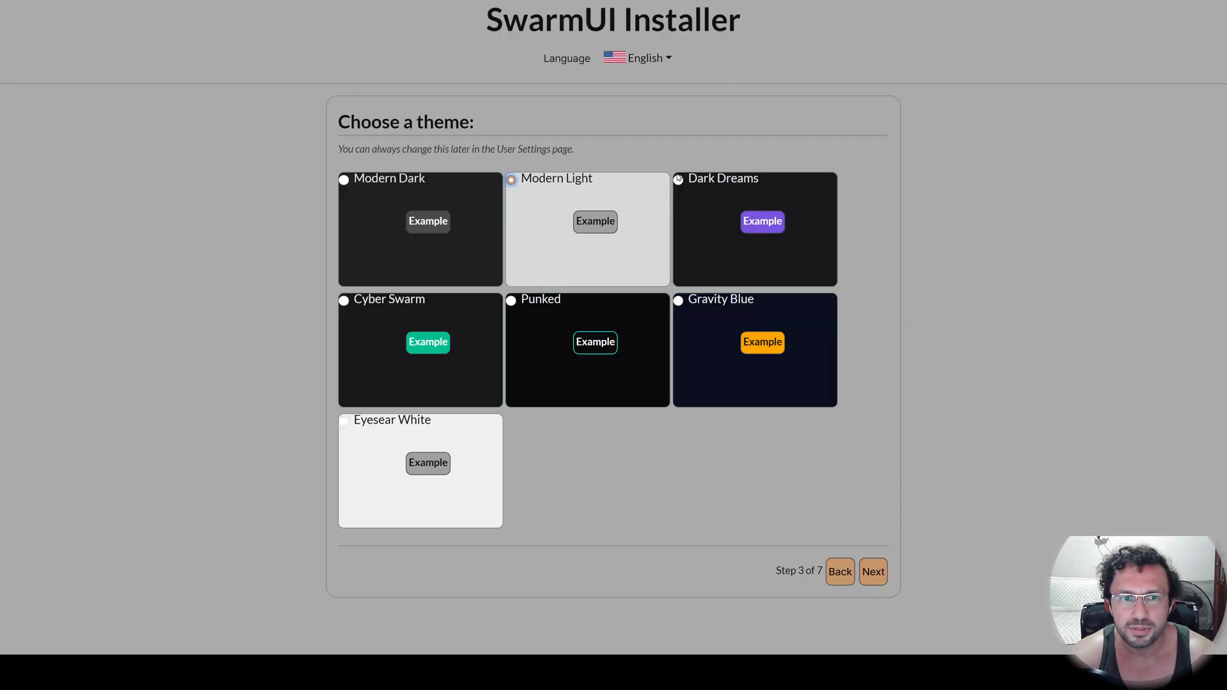
{"action": "left_click", "coordinate": [874, 574]}
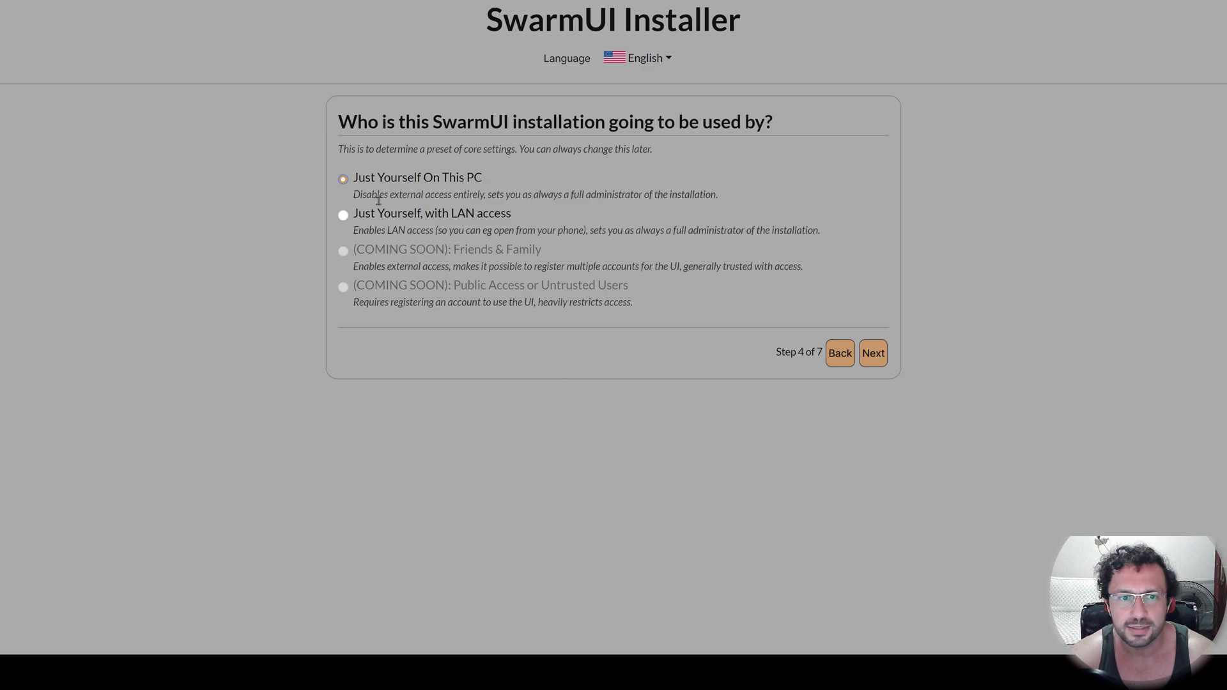
{"action": "left_click", "coordinate": [873, 352]}
{"action": "left_click", "coordinate": [873, 439]}
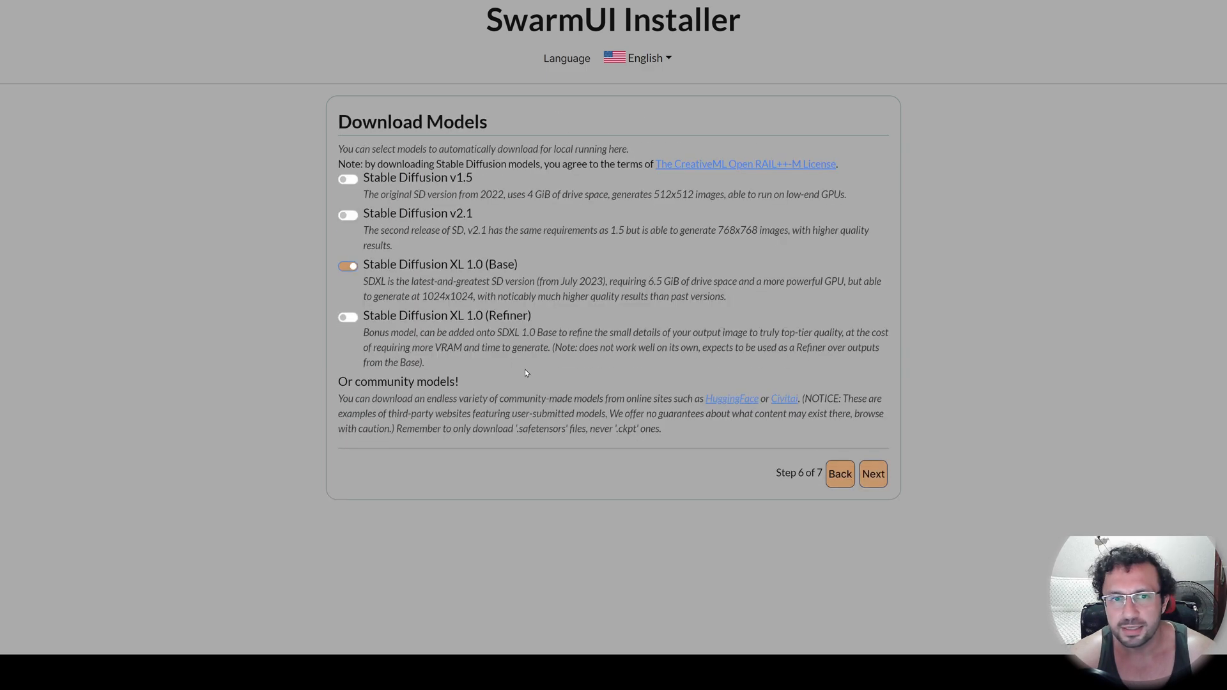
Turn off the Stable Diffusion XL 1.0 (Base) download and start the SwarmUI installation, following its progress in the notebook.
{"action": "left_click", "coordinate": [348, 268]}
{"action": "left_click", "coordinate": [350, 267]}
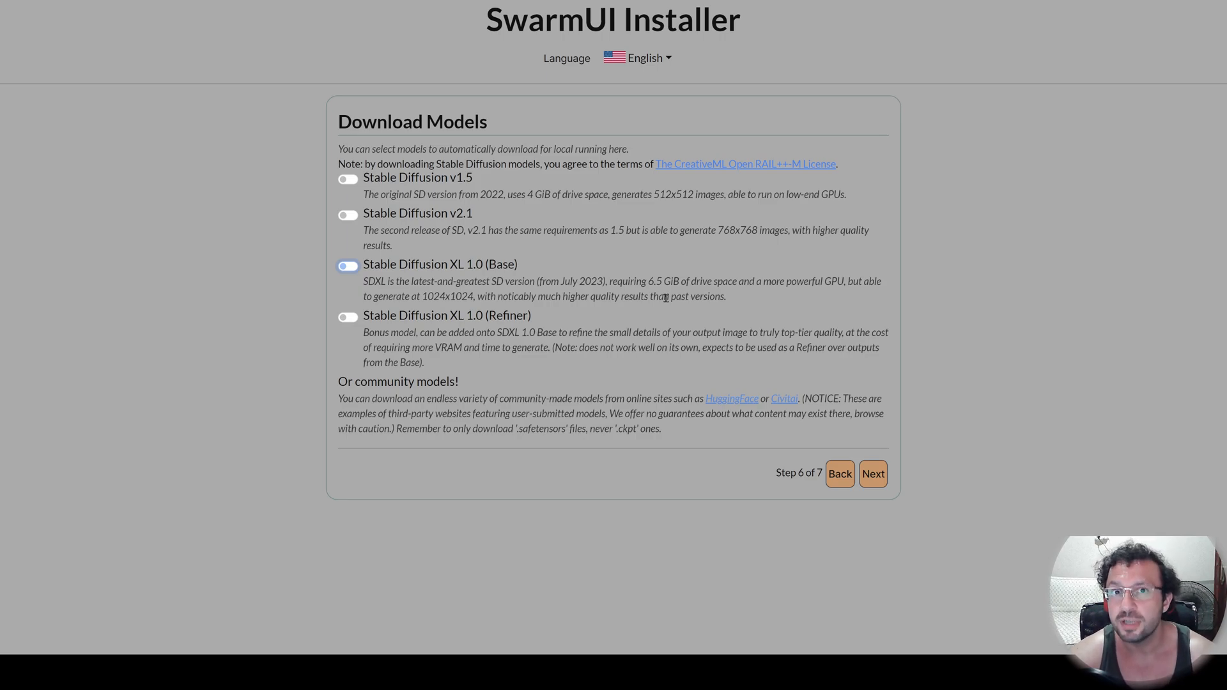
{"action": "left_click", "coordinate": [873, 473]}
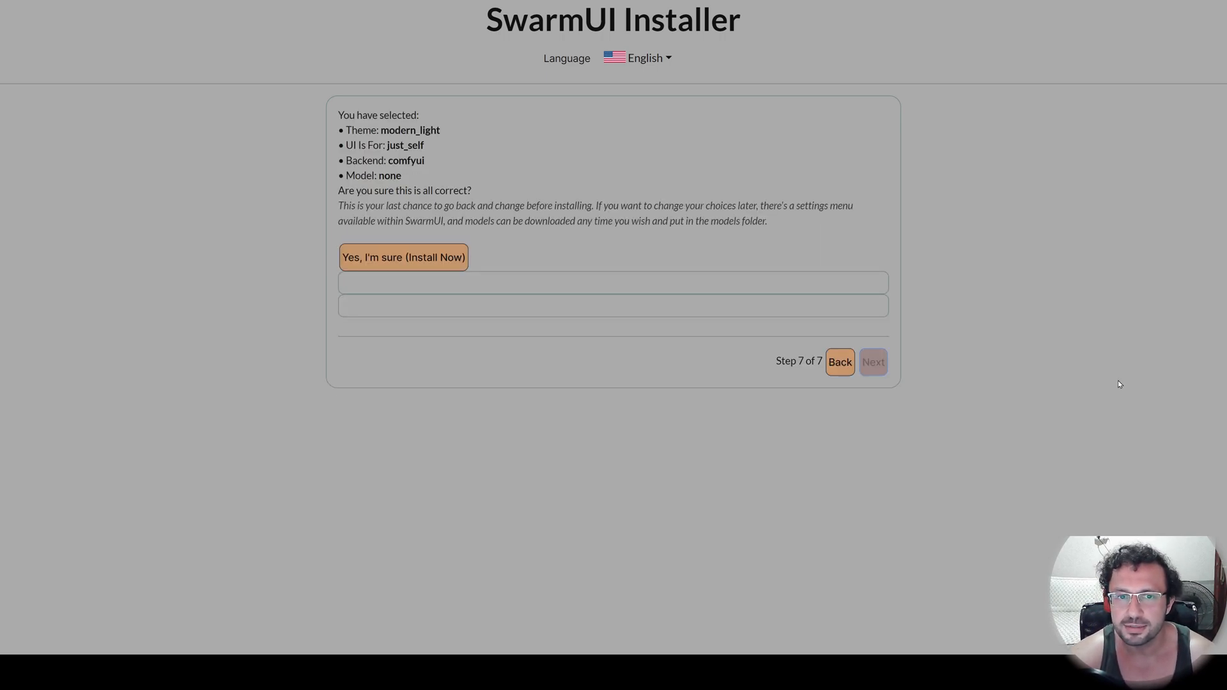
{"action": "left_click", "coordinate": [383, 258]}
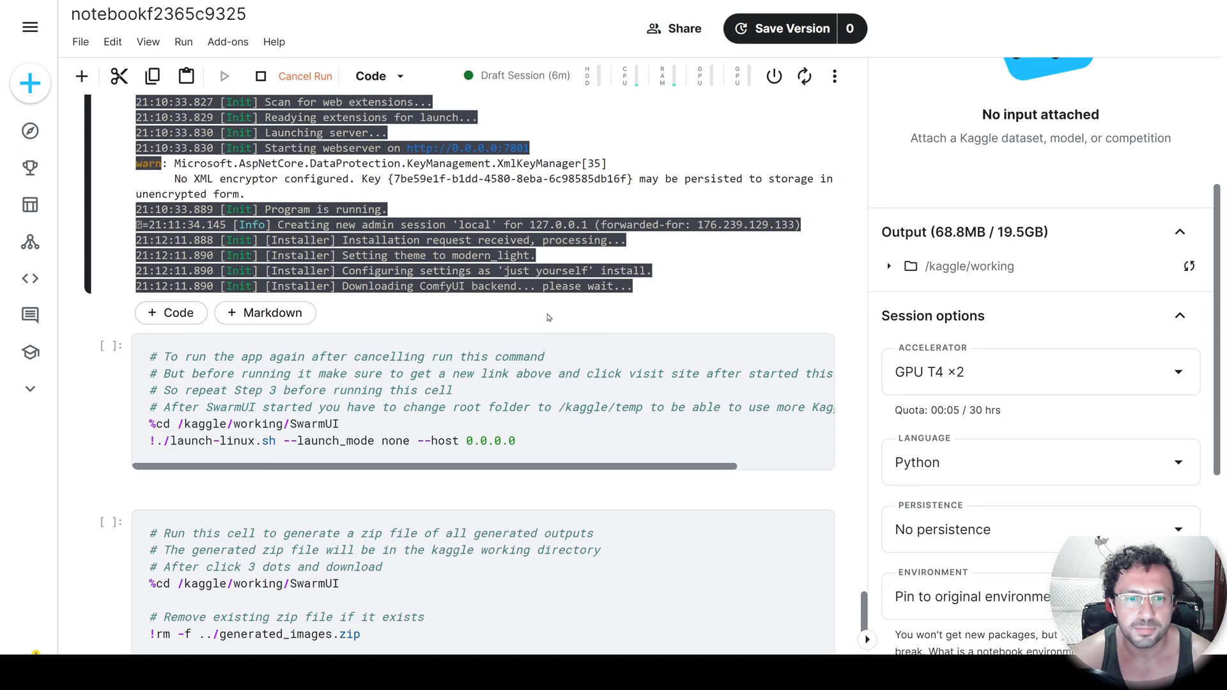
{"action": "scroll", "coordinate": [546, 316], "scroll_direction": "down", "scroll_amount": 1}
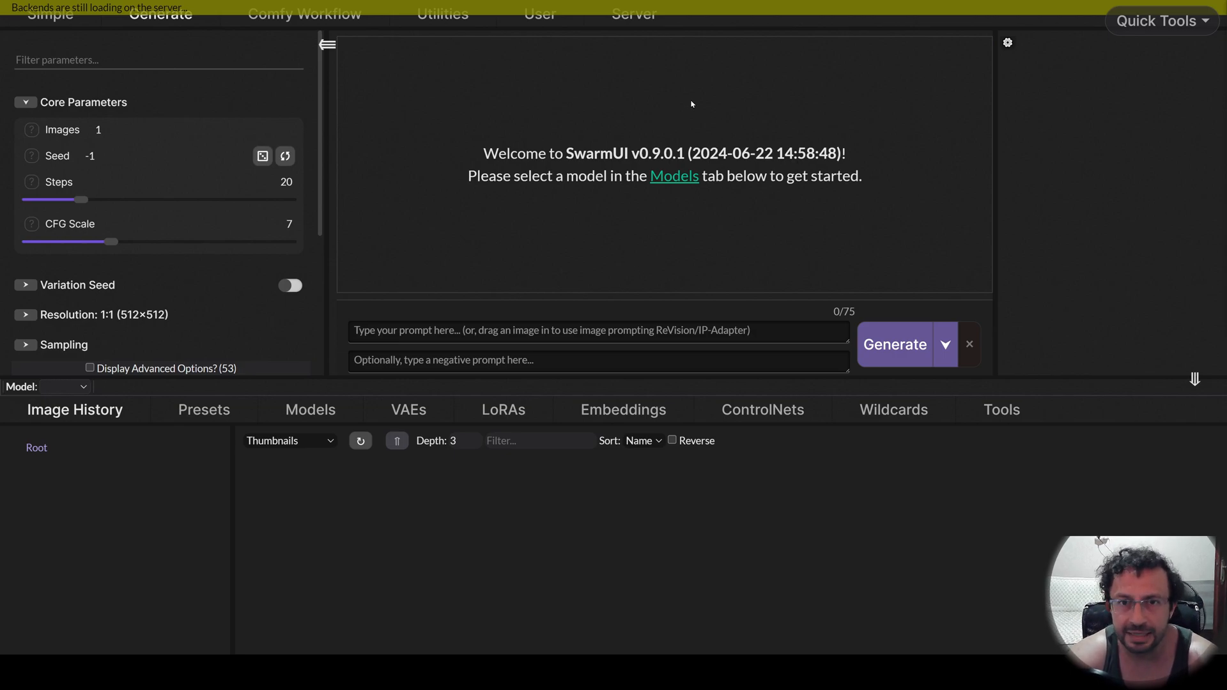
Set ModelRoot to /kaggle/temp in SwarmUI's server configuration paths.
{"action": "left_click", "coordinate": [633, 16]}
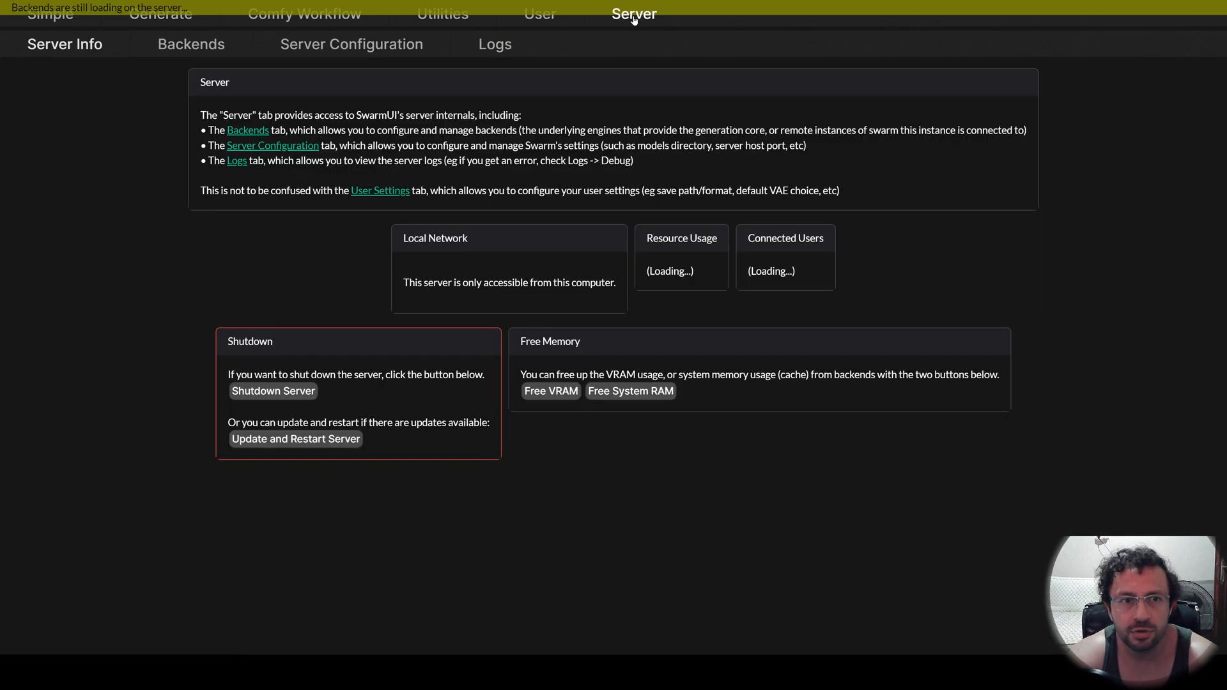
{"action": "left_click", "coordinate": [333, 53]}
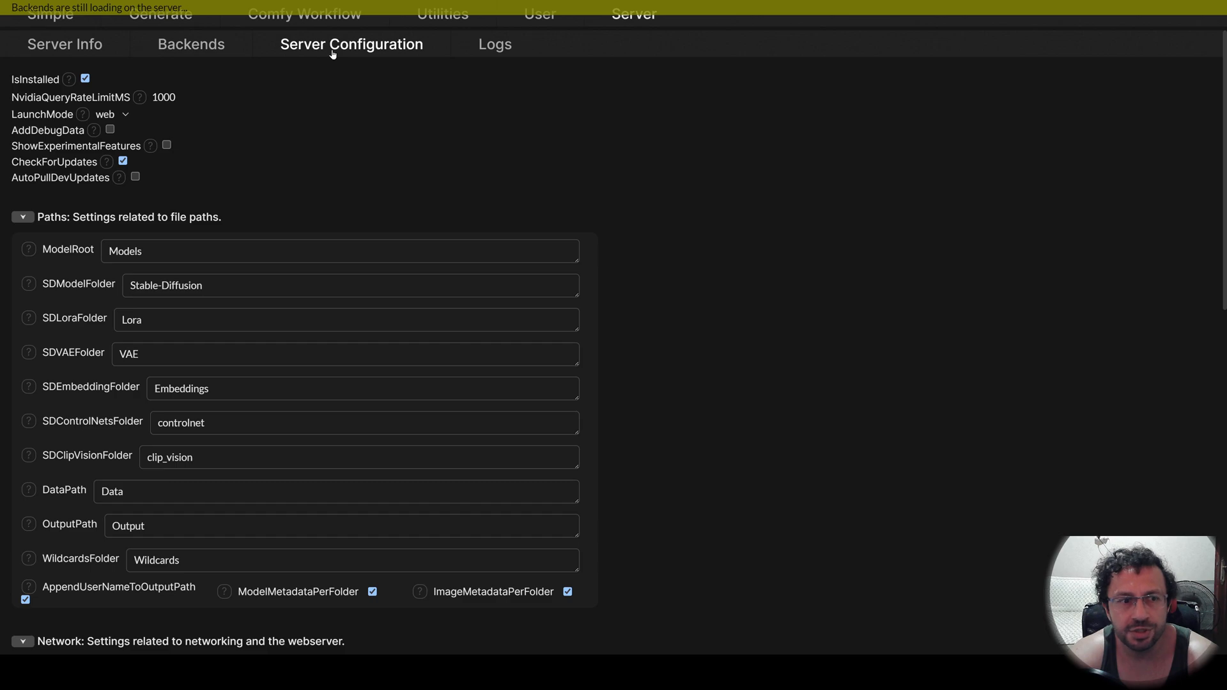
{"action": "scroll", "coordinate": [102, 327], "scroll_direction": "down", "scroll_amount": 2}
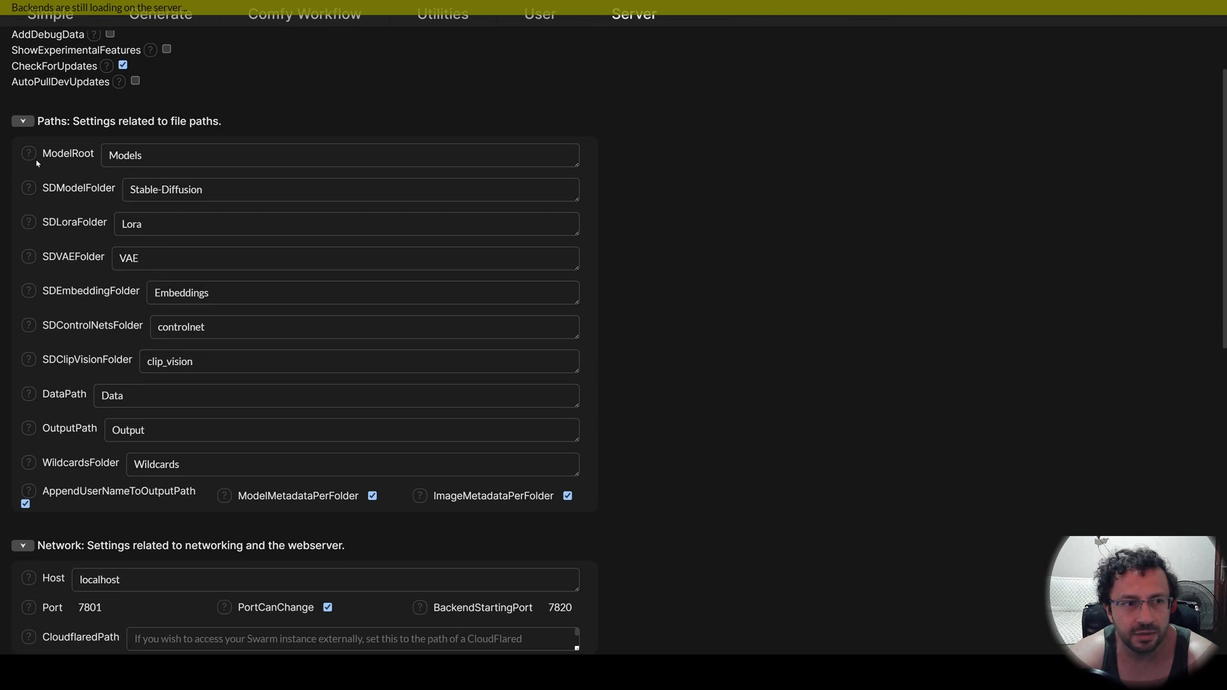
{"action": "double_click", "coordinate": [168, 157]}
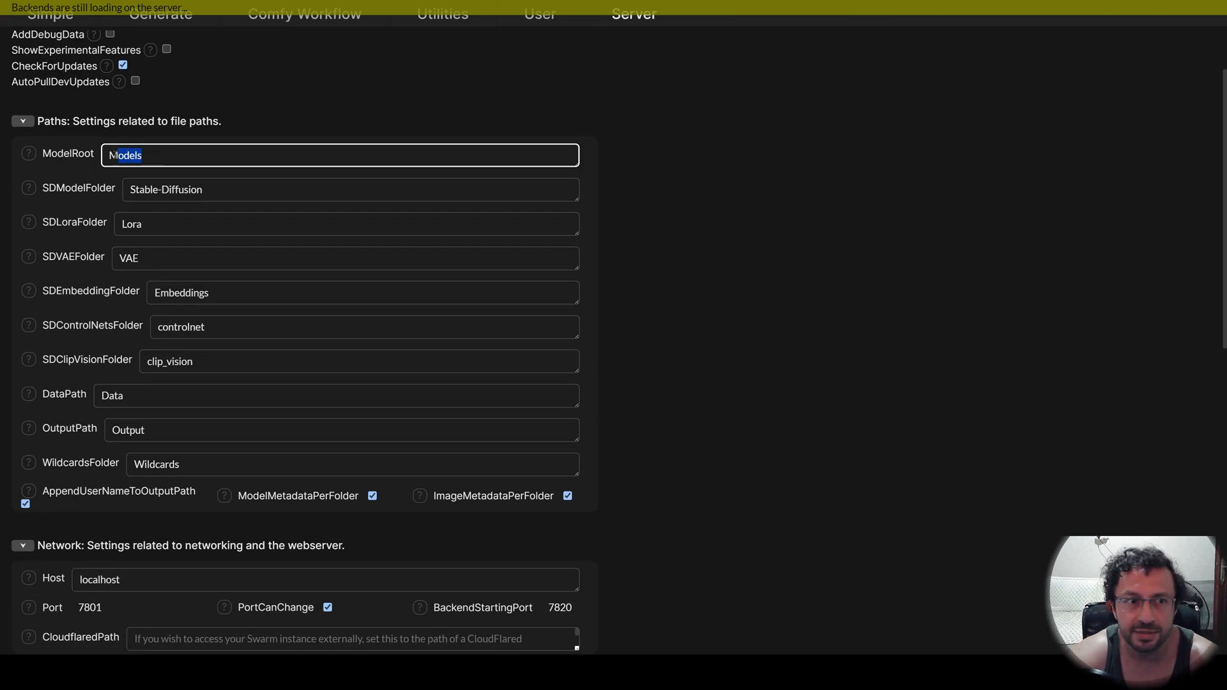
{"action": "key", "text": "BackSpace"}
{"action": "type", "text": "/kagg"}
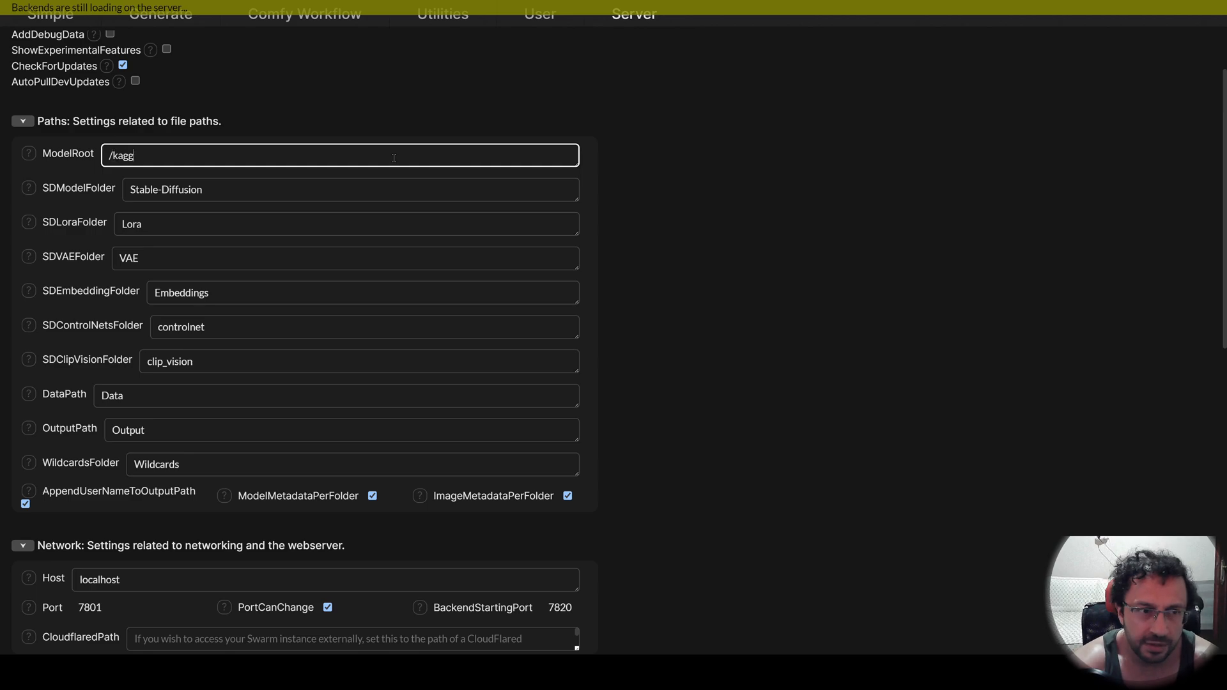
{"action": "type", "text": "le/temöp"}
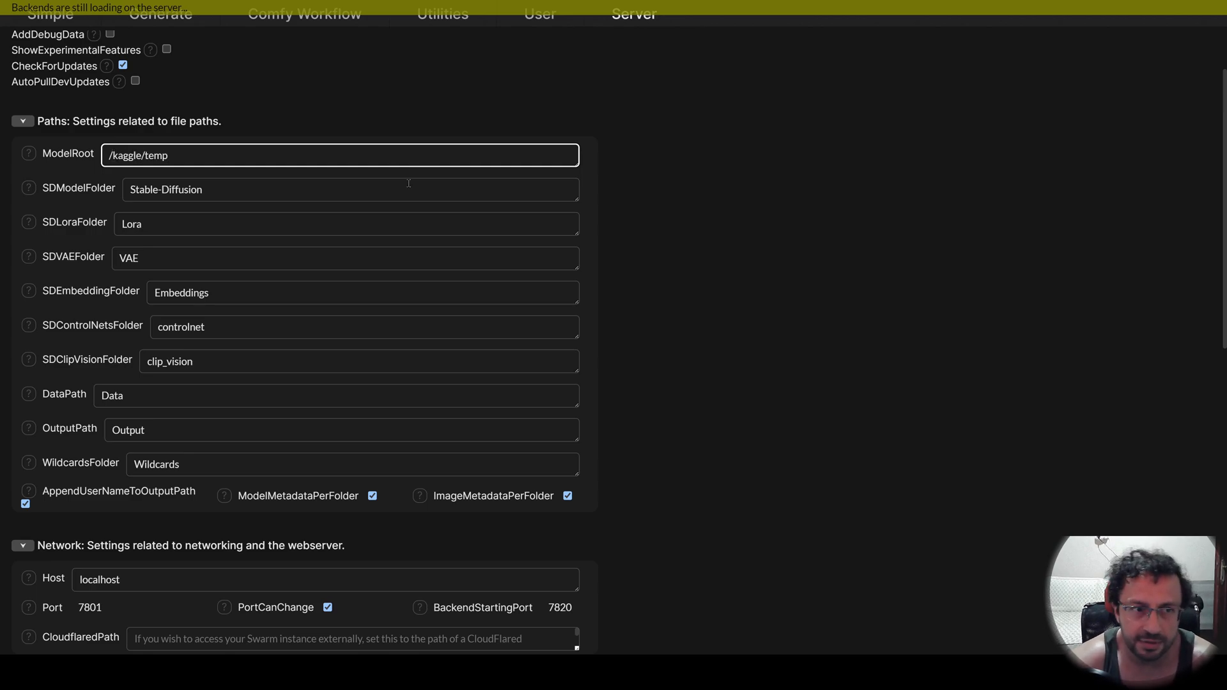
Save the edited server configuration with the new model root path.
{"action": "scroll", "coordinate": [409, 184], "scroll_direction": "up", "scroll_amount": 3}
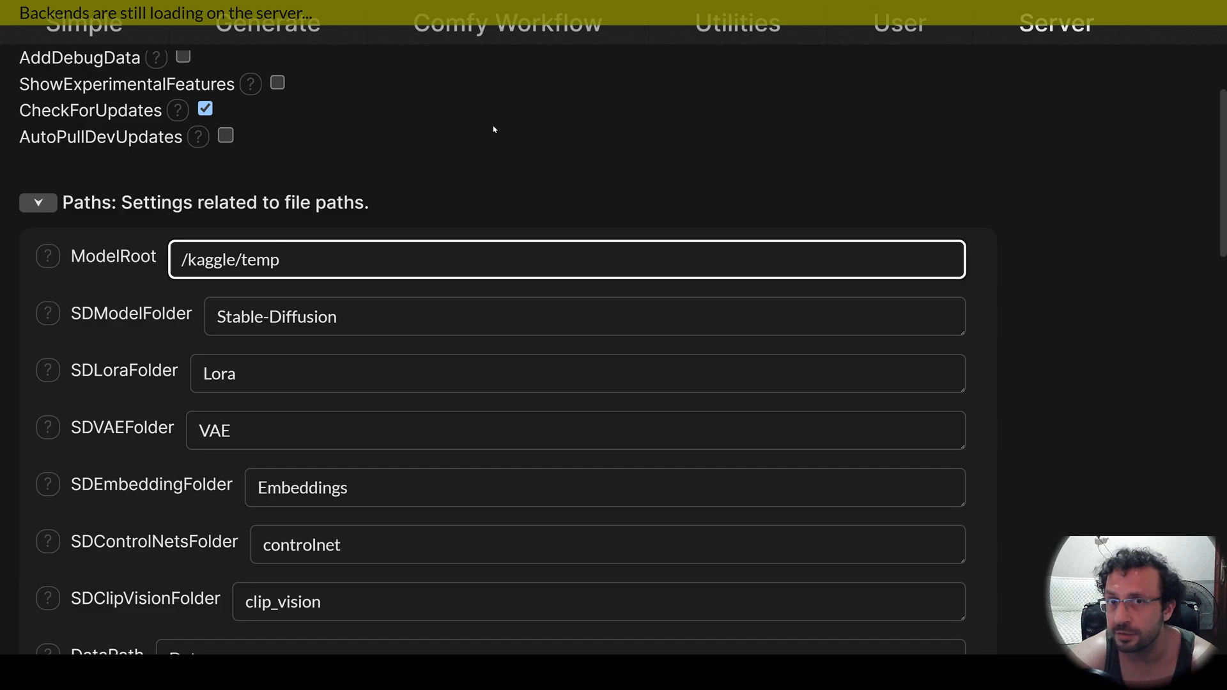
{"action": "key", "text": "ctrl+minus"}
{"action": "key", "text": "ctrl+minus"}
{"action": "scroll", "coordinate": [483, 255], "scroll_direction": "down", "scroll_amount": 2}
{"action": "scroll", "coordinate": [485, 320], "scroll_direction": "up", "scroll_amount": 4}
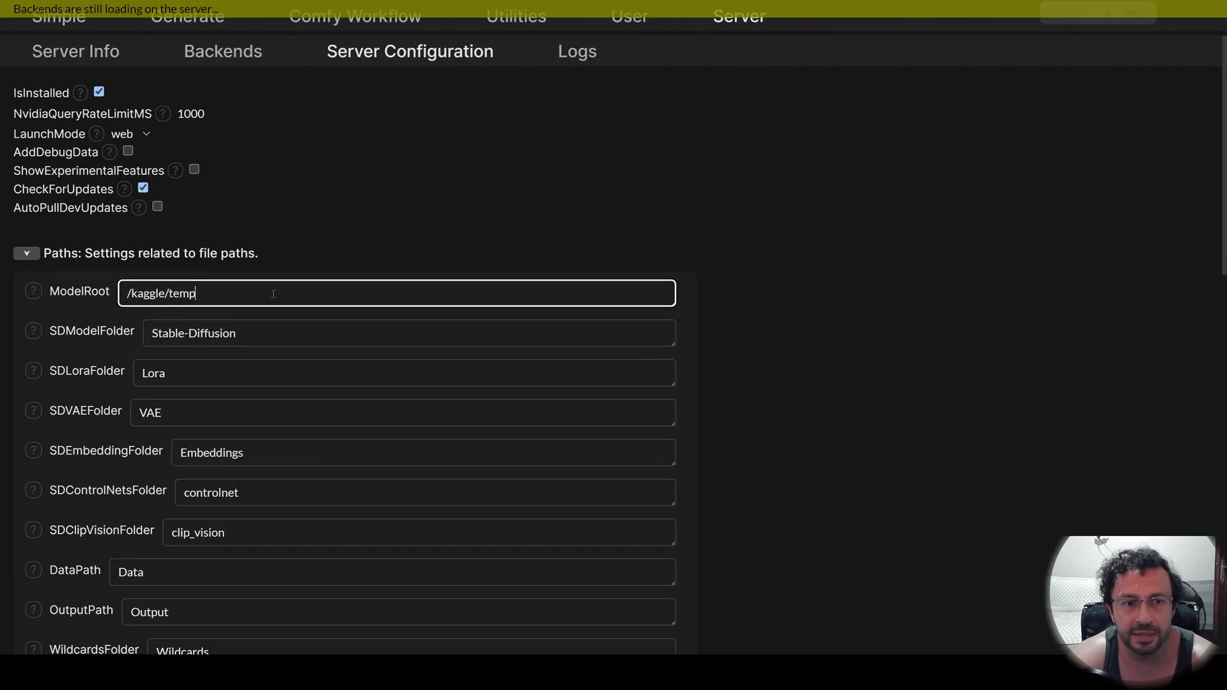
{"action": "key", "text": "ctrl+plus"}
{"action": "left_click", "coordinate": [299, 388]}
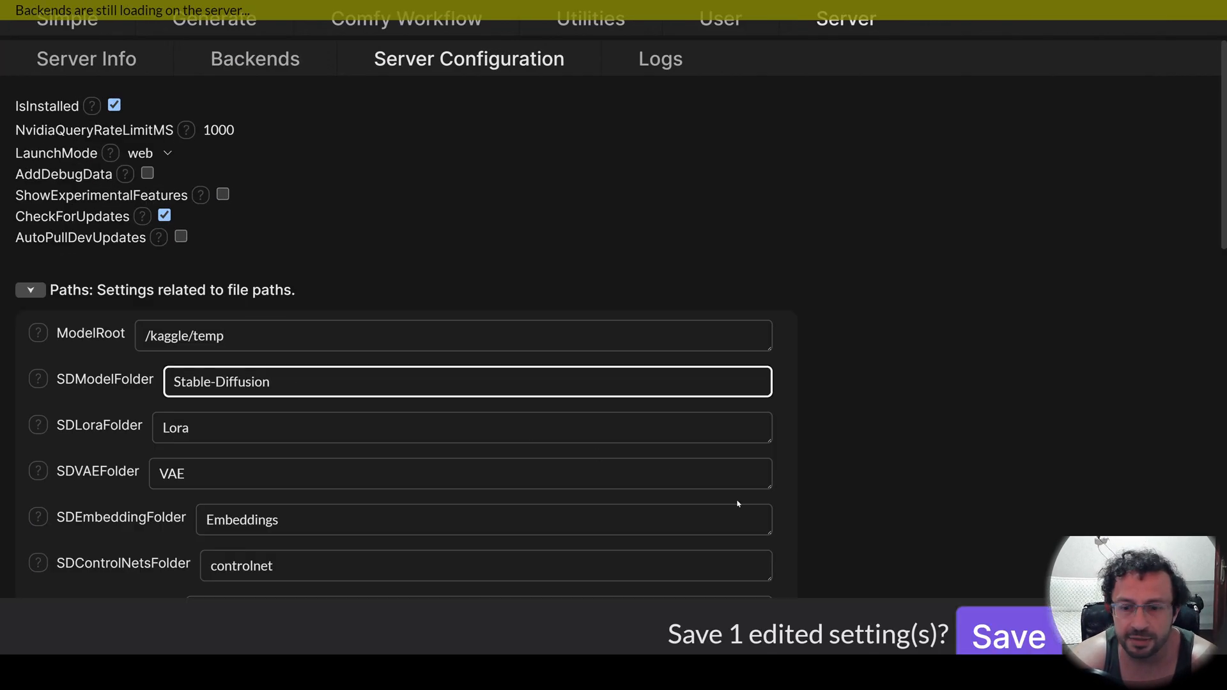
{"action": "left_click", "coordinate": [1006, 647]}
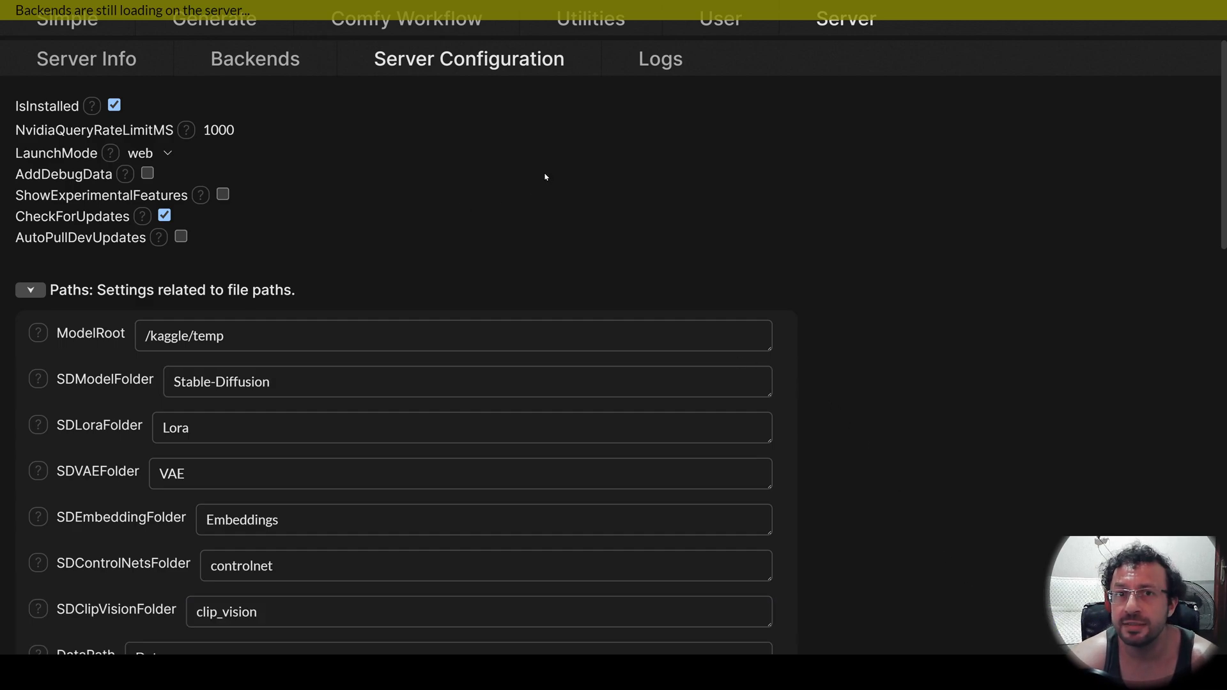
Add a second ComfyUI Self-Starting backend to the server's backends and confirm its creation.
{"action": "left_click", "coordinate": [256, 69]}
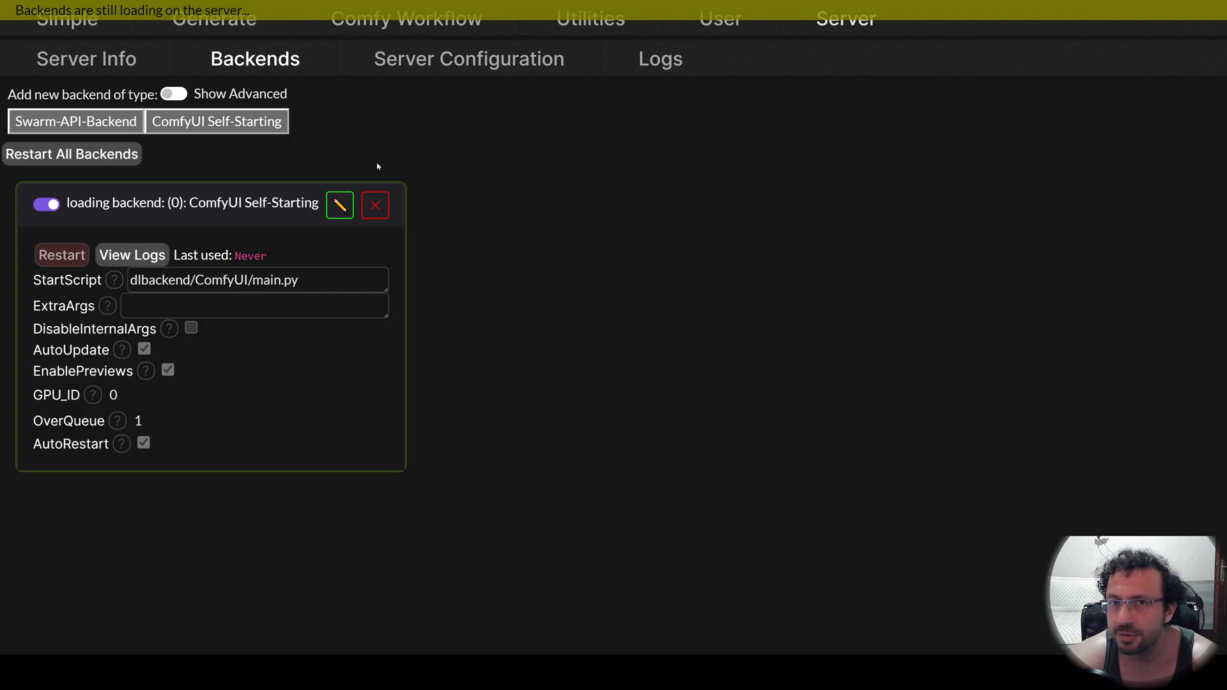
{"action": "left_click", "coordinate": [222, 125]}
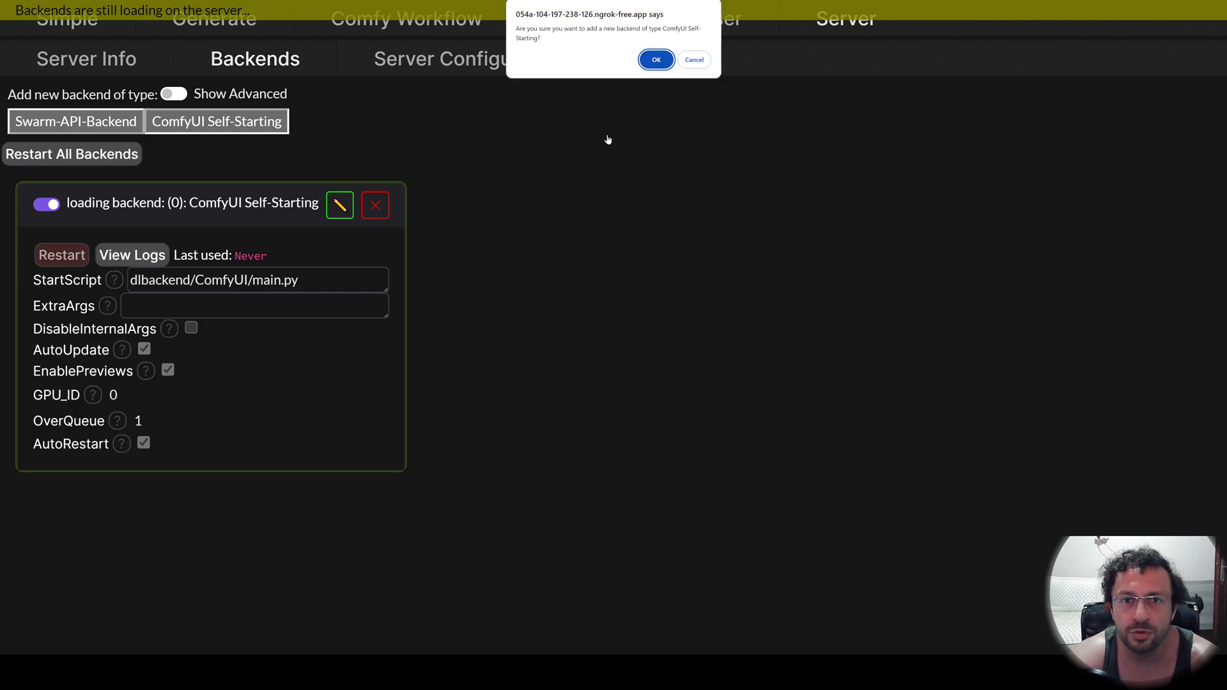
{"action": "left_click", "coordinate": [655, 60]}
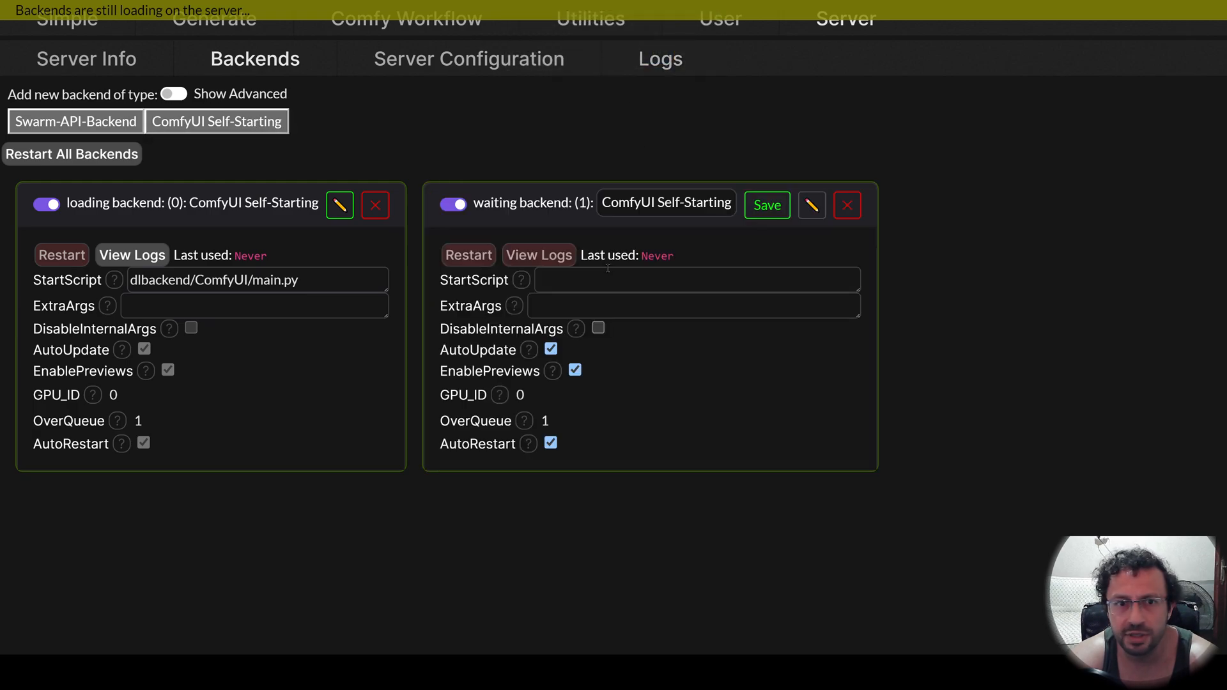
Give the new backend the first backend's start script, dlbackend/ComfyUI/main.py, set its GPU_ID to 1, and save it.
{"action": "left_click_drag", "start_coordinate": [339, 278], "coordinate": [128, 284]}
{"action": "key", "text": "ctrl+c"}
{"action": "left_click", "coordinate": [641, 278]}
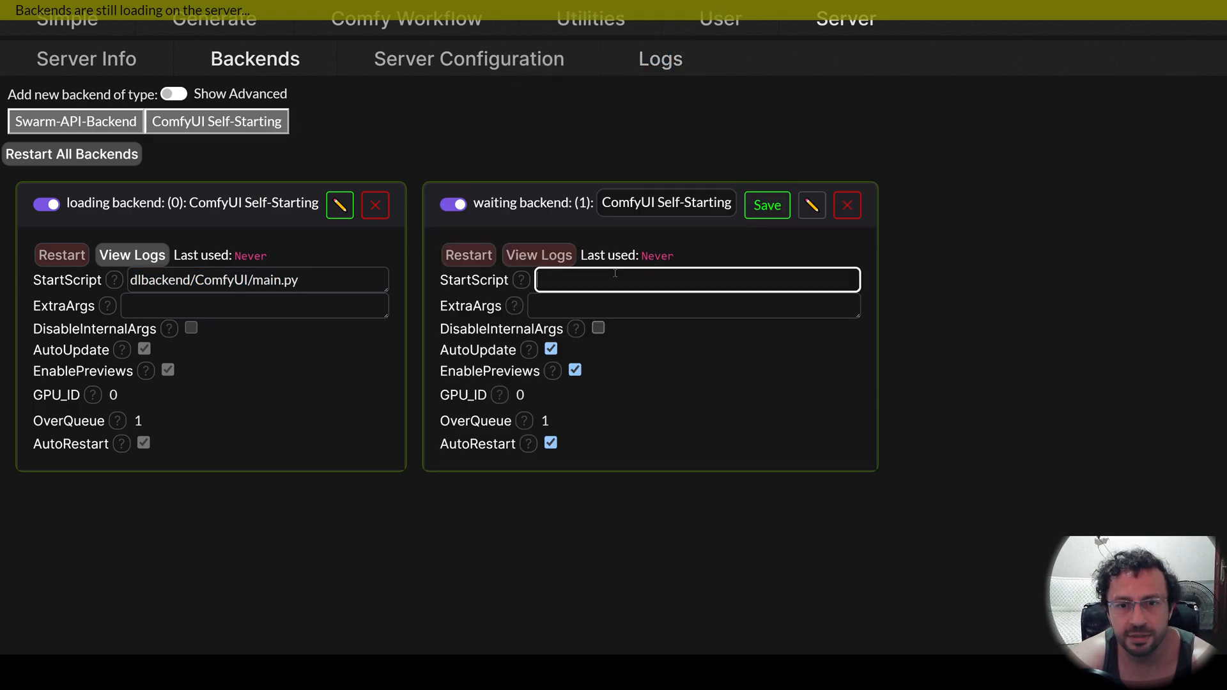
{"action": "key", "text": "ctrl+v"}
{"action": "left_click", "coordinate": [528, 397]}
{"action": "type", "text": "1"}
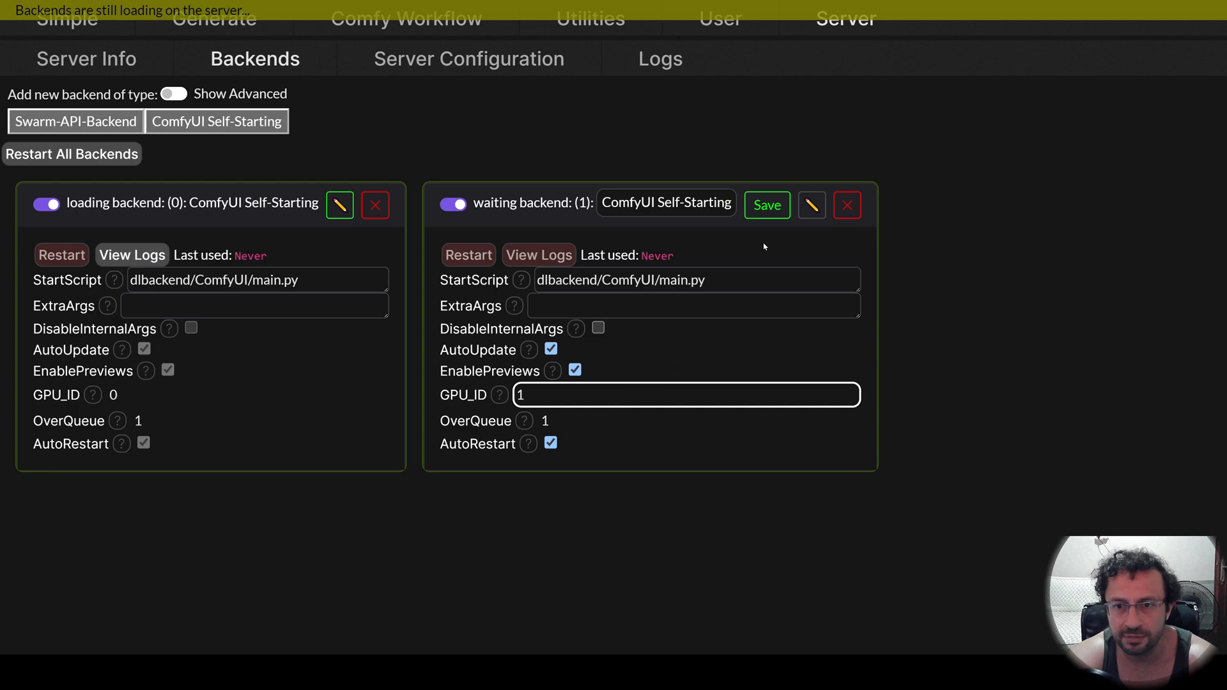
{"action": "left_click", "coordinate": [766, 205]}
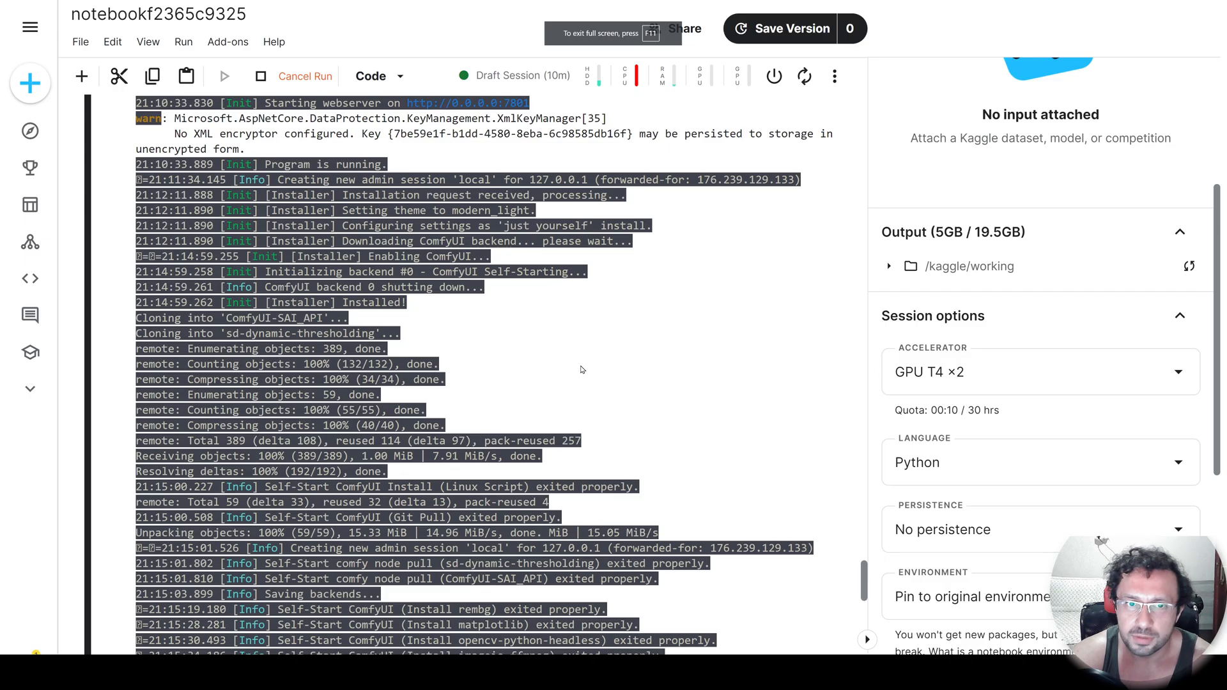
Cancel the running Kaggle notebook cell and relaunch SwarmUI with the cell for running the app again, following its startup log.
{"action": "left_click", "coordinate": [307, 77]}
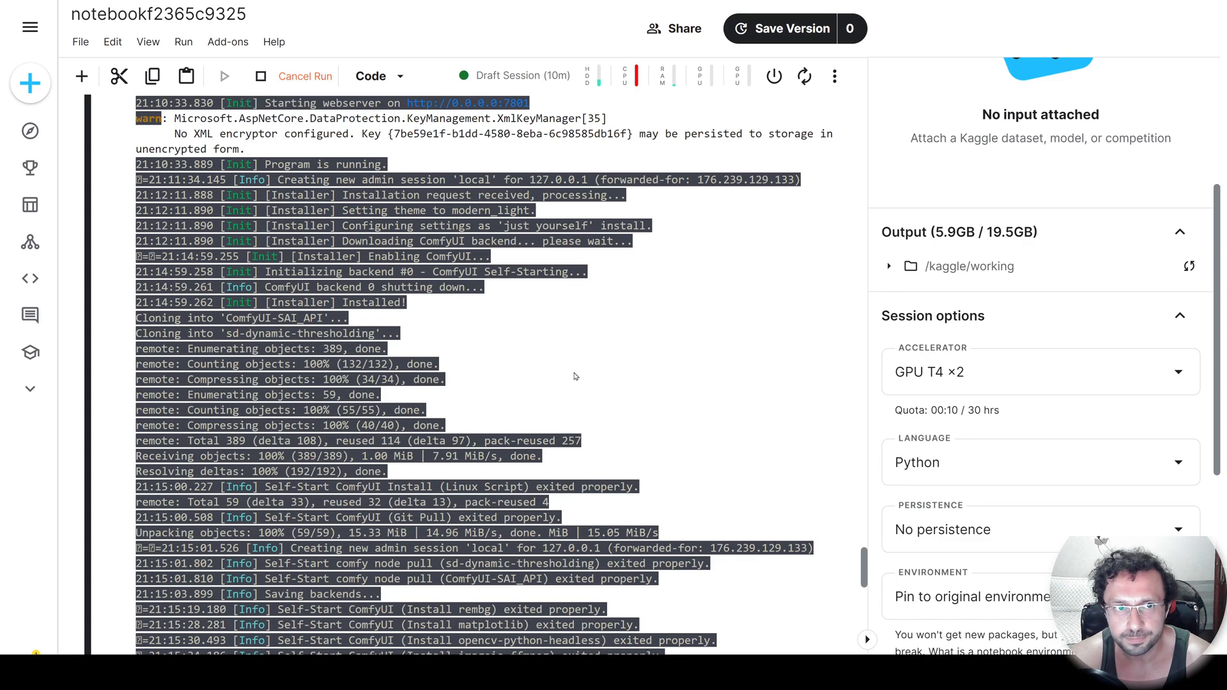
{"action": "right_click", "coordinate": [509, 327]}
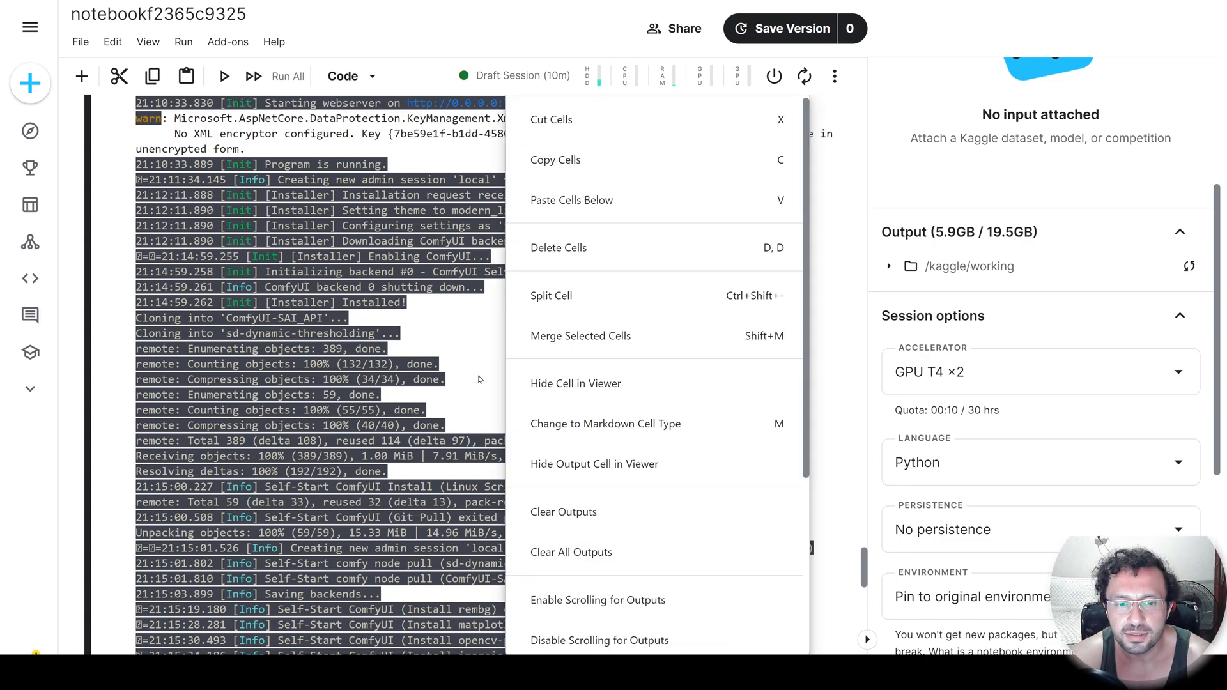
{"action": "scroll", "coordinate": [575, 505], "scroll_direction": "down", "scroll_amount": 1}
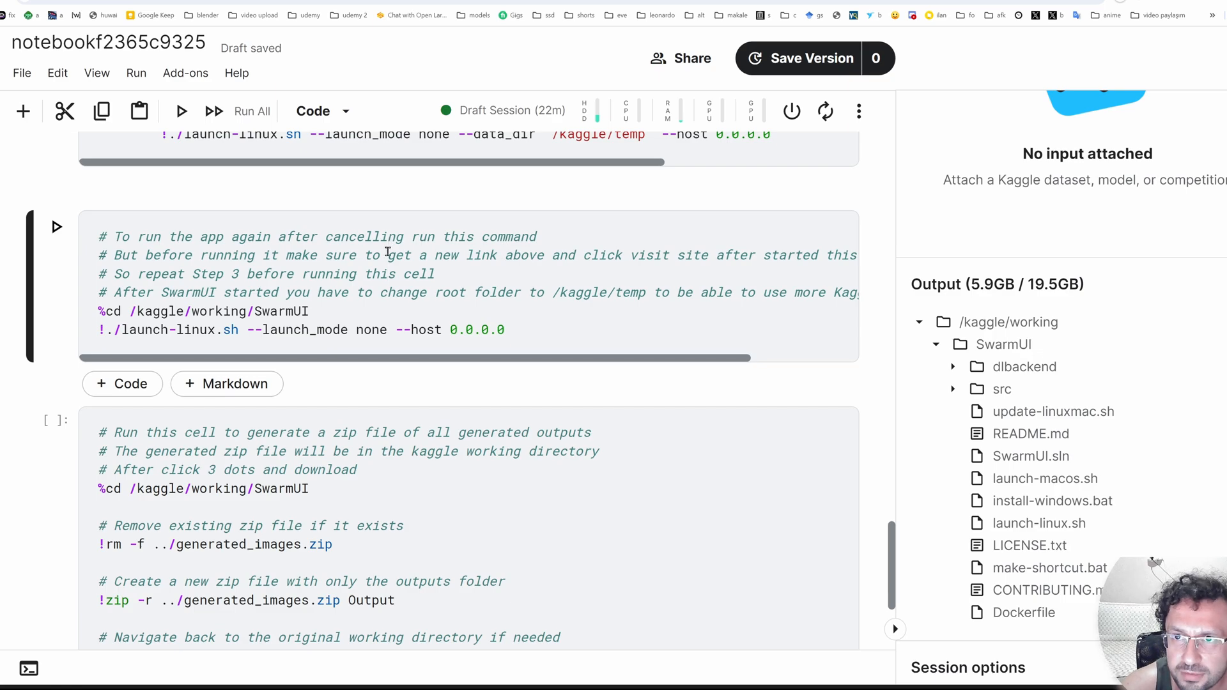
{"action": "scroll", "coordinate": [410, 227], "scroll_direction": "down", "scroll_amount": 1}
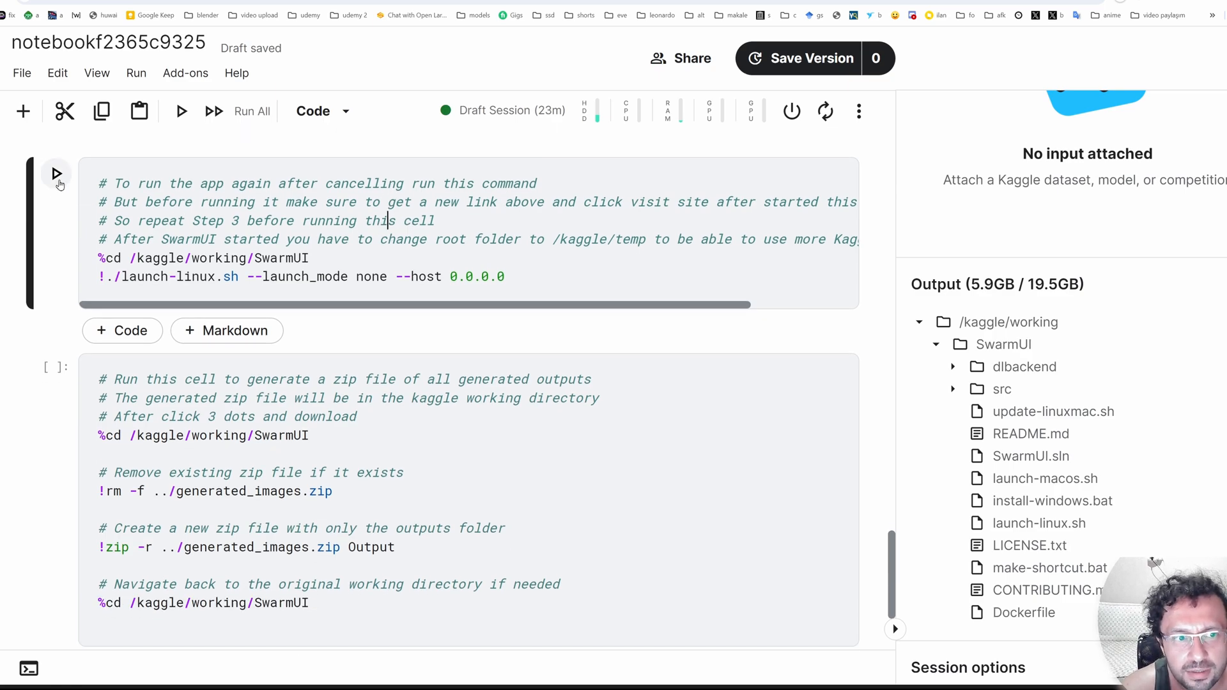
{"action": "left_click", "coordinate": [57, 174]}
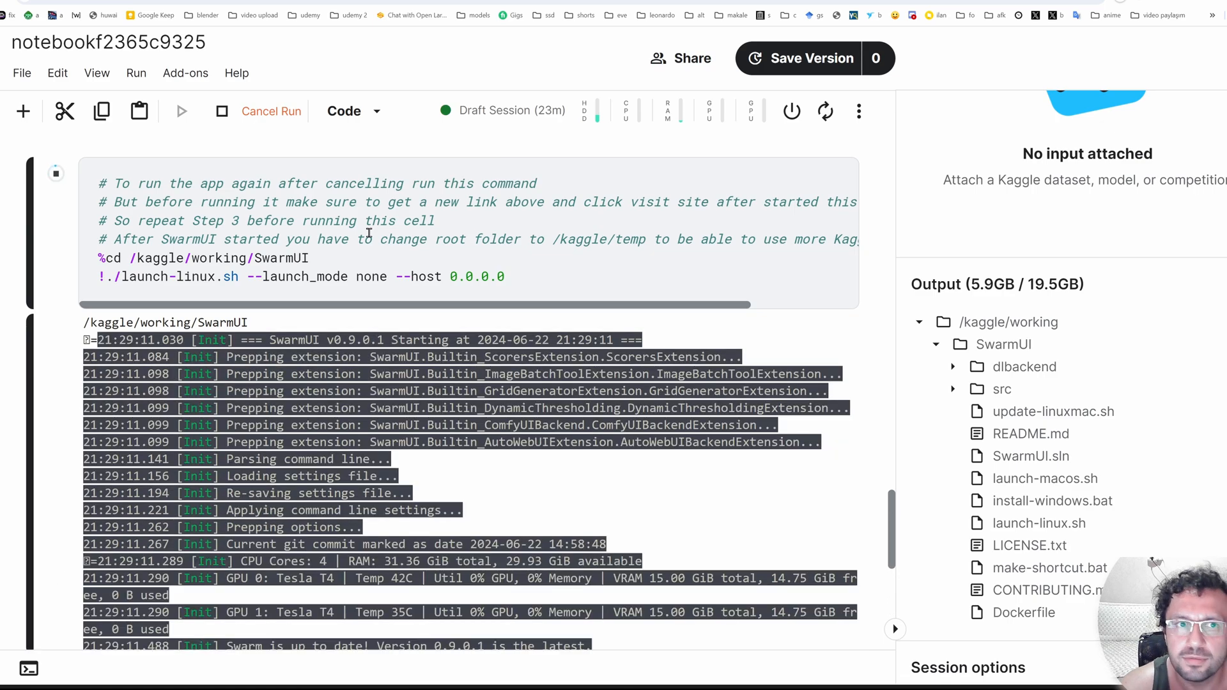
{"action": "scroll", "coordinate": [563, 449], "scroll_direction": "down", "scroll_amount": 7}
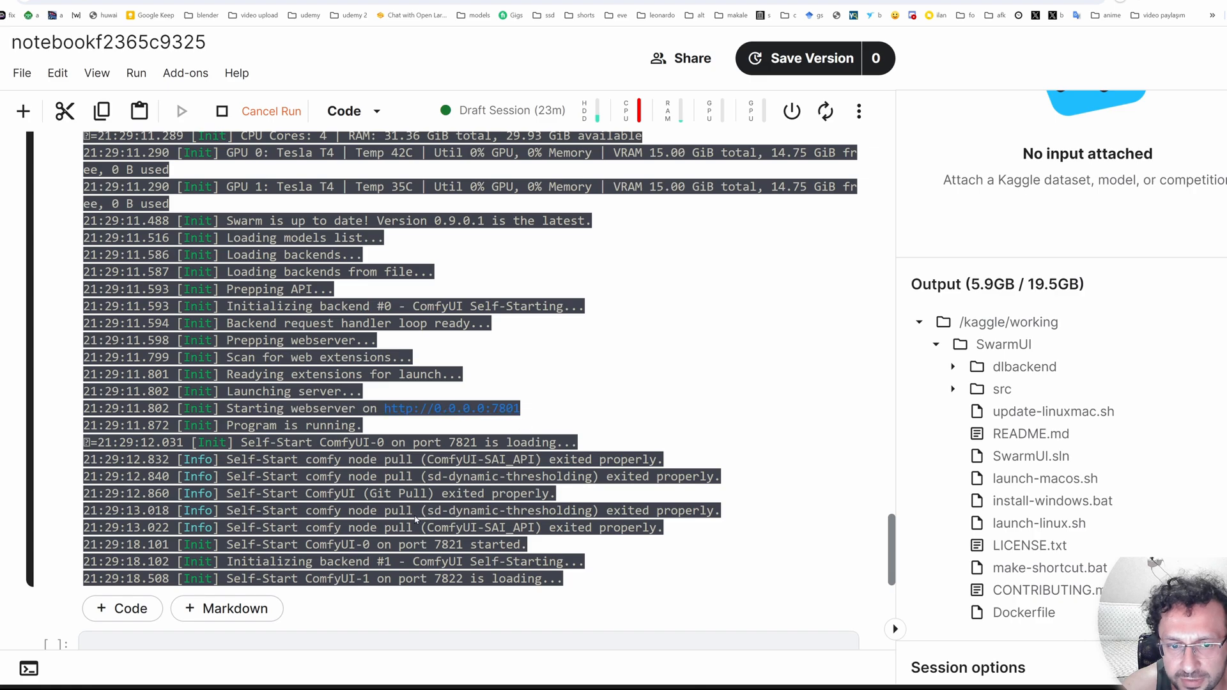
{"action": "scroll", "coordinate": [492, 486], "scroll_direction": "down", "scroll_amount": 3}
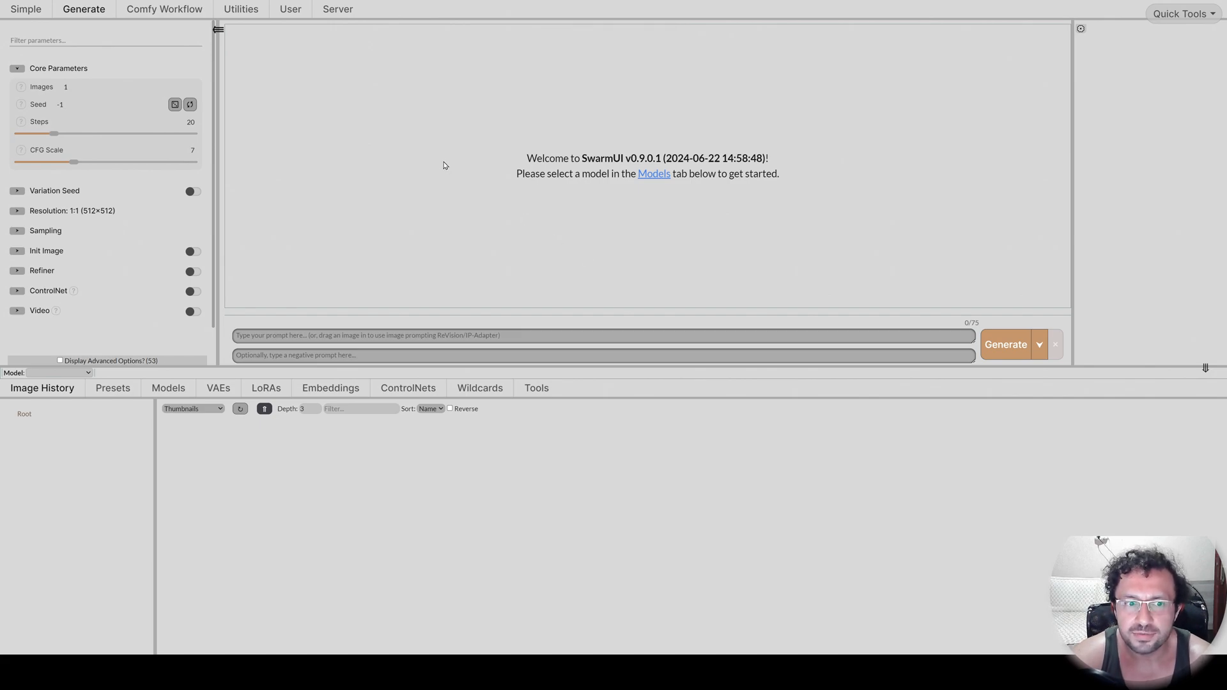
Check the status of both ComfyUI backends in the relaunched SwarmUI server settings.
{"action": "key", "text": "ctrl+plus"}
{"action": "key", "text": "ctrl+plus"}
{"action": "key", "text": "ctrl+plus"}
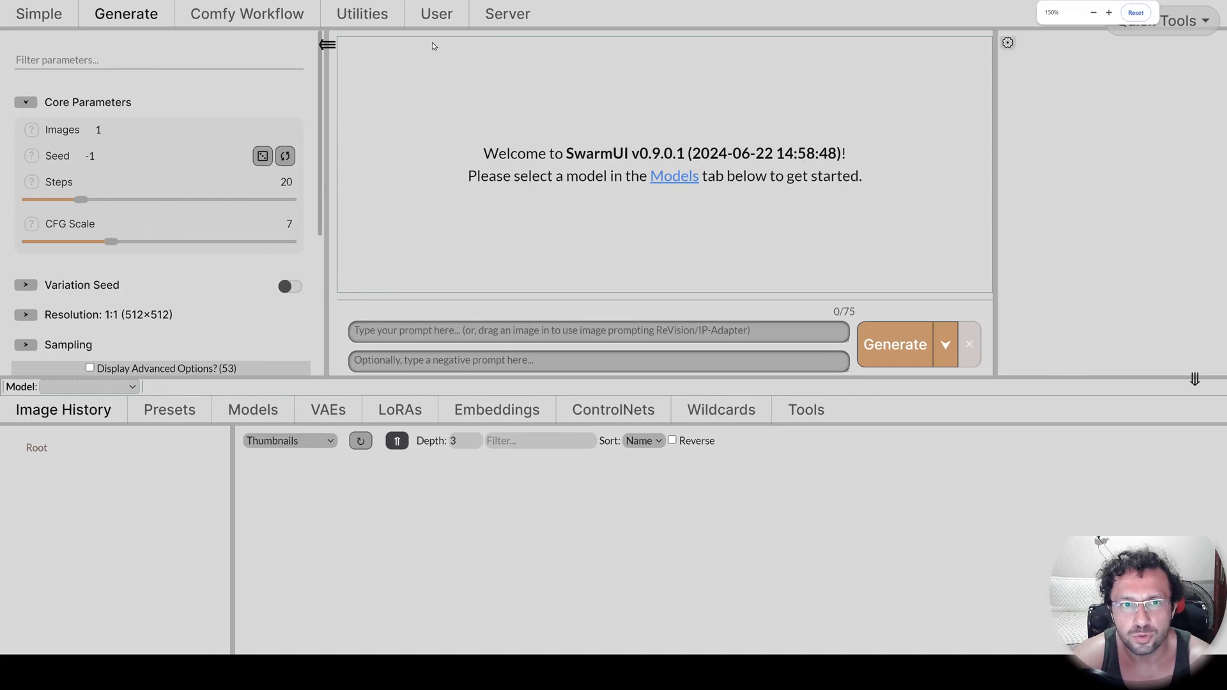
{"action": "left_click", "coordinate": [504, 13]}
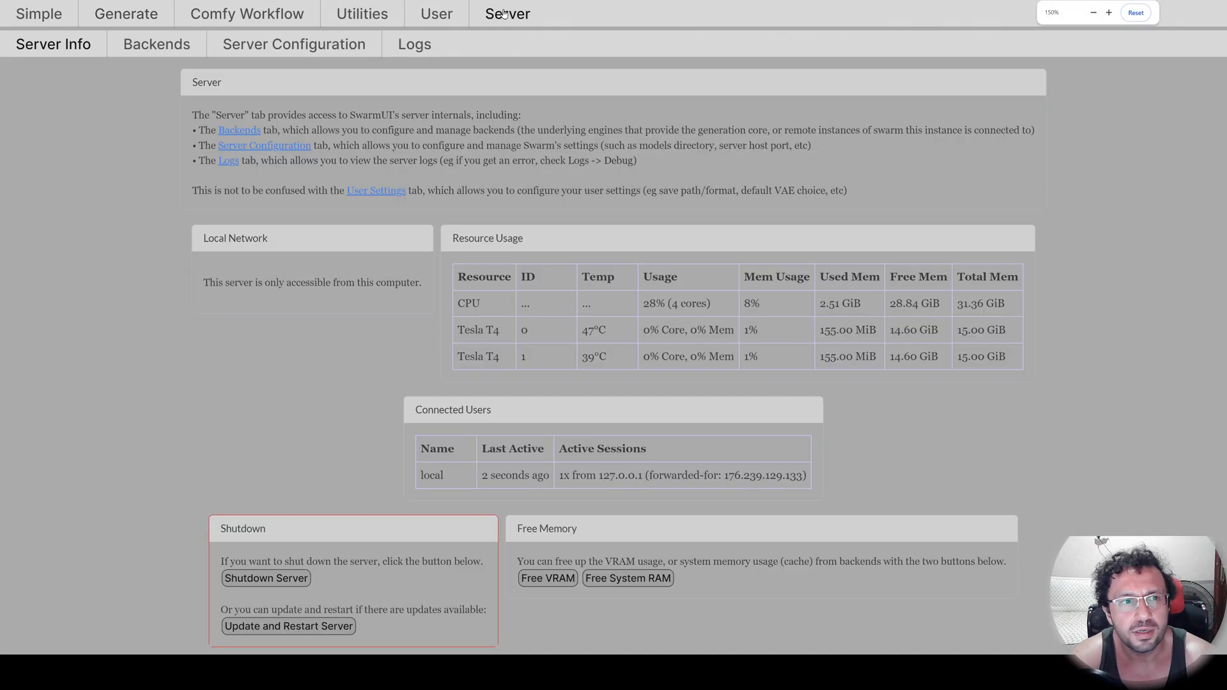
{"action": "left_click", "coordinate": [144, 46]}
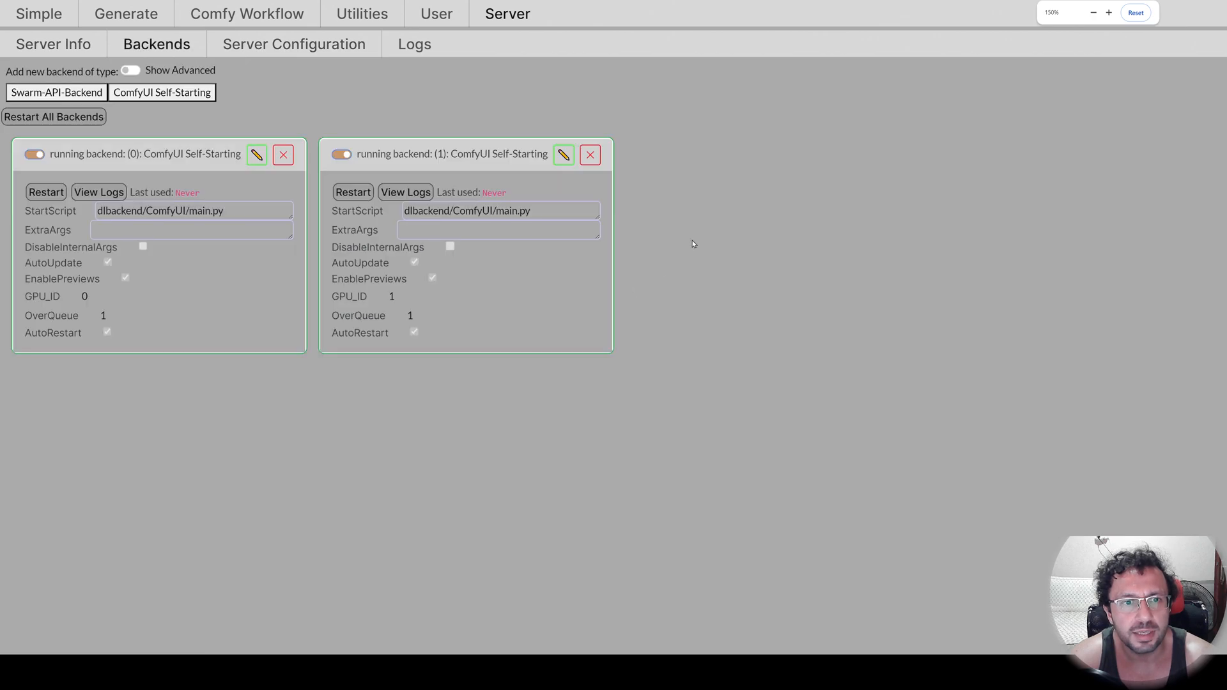
Select the SDXL 1.0 Base model for image generation.
{"action": "left_click", "coordinate": [147, 15]}
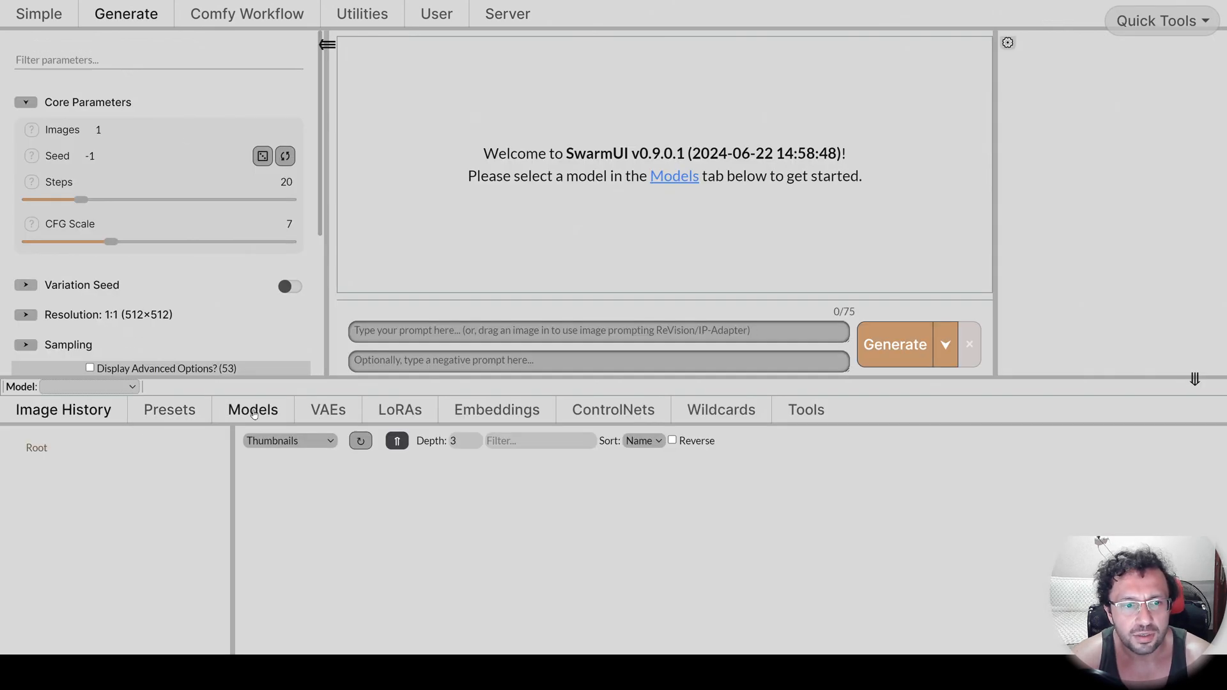
{"action": "left_click", "coordinate": [253, 409]}
{"action": "scroll", "coordinate": [763, 593], "scroll_direction": "down", "scroll_amount": 1}
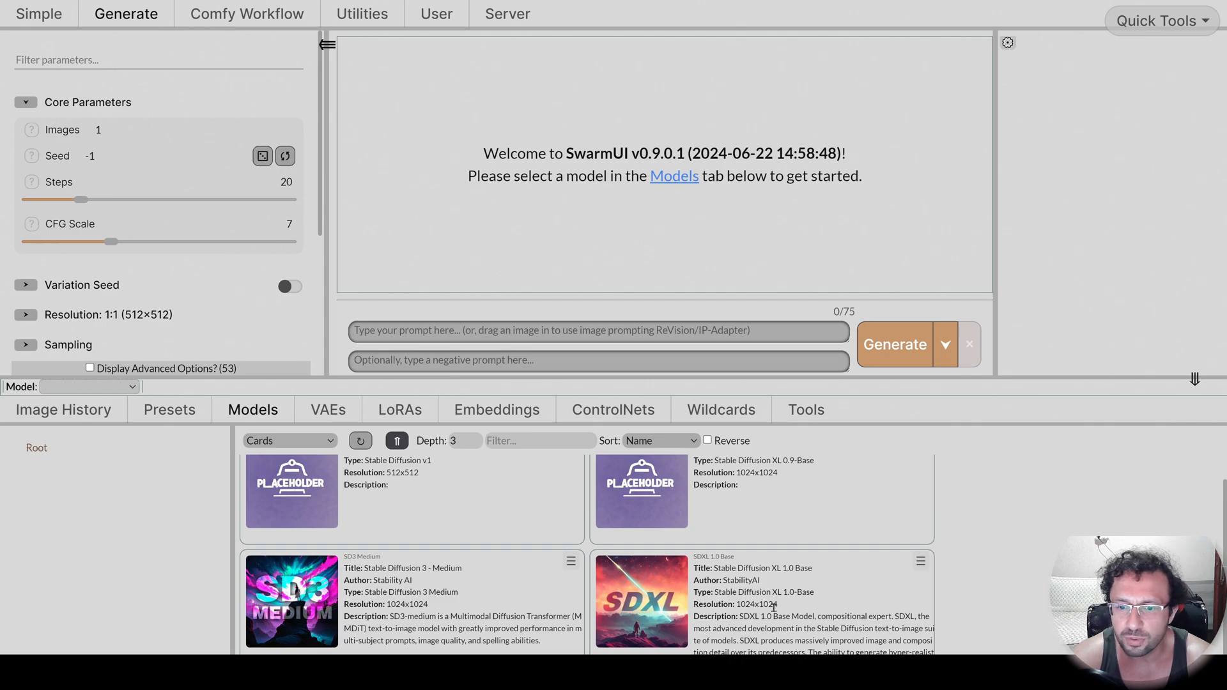
{"action": "left_click", "coordinate": [642, 601]}
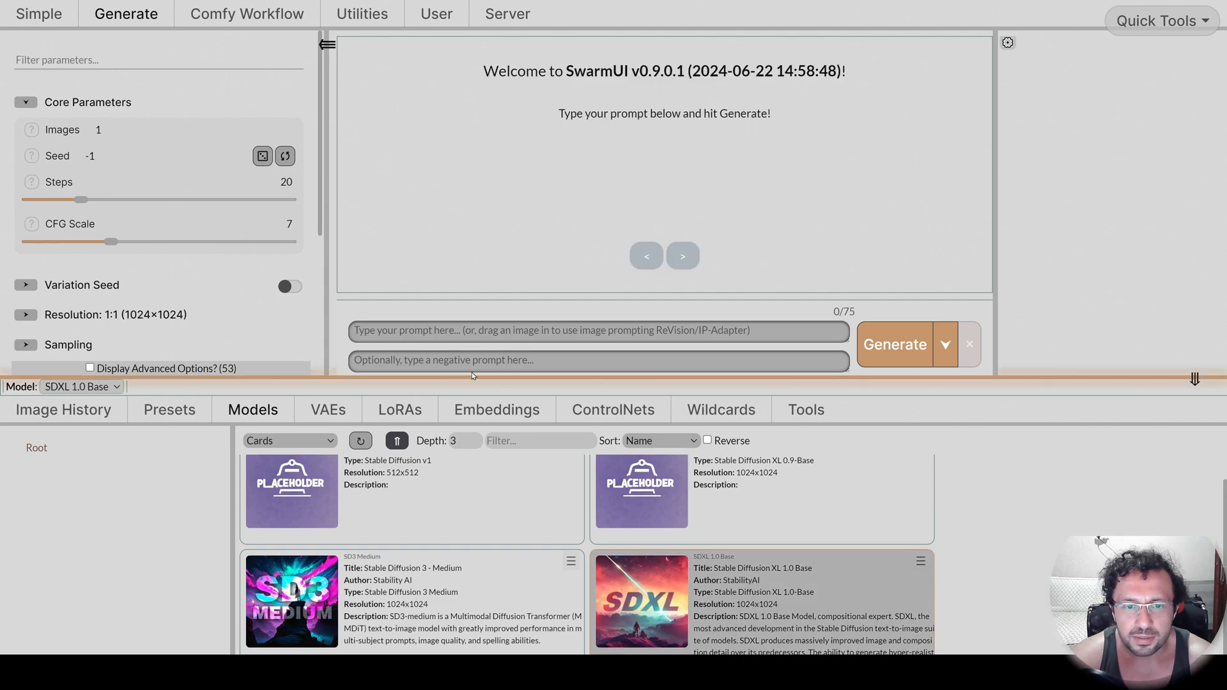
Generate 10 images with the prompt "car" and check the Kaggle session's GPU usage.
{"action": "left_click", "coordinate": [401, 333]}
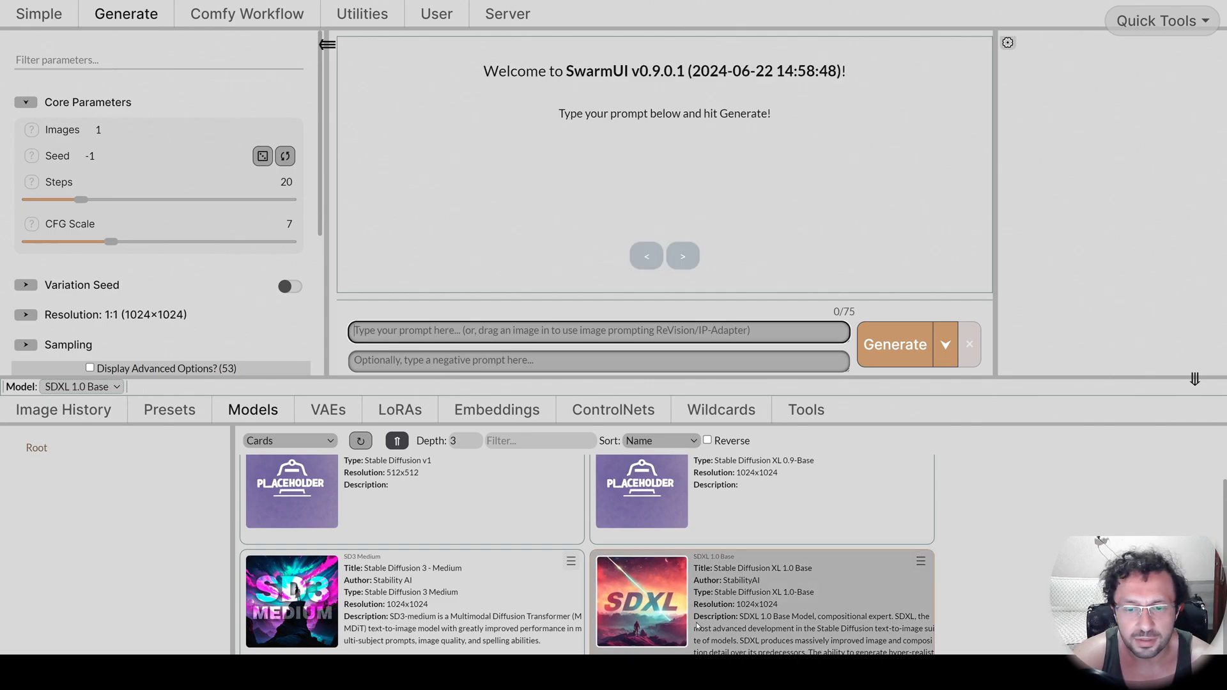
{"action": "type", "text": "car"}
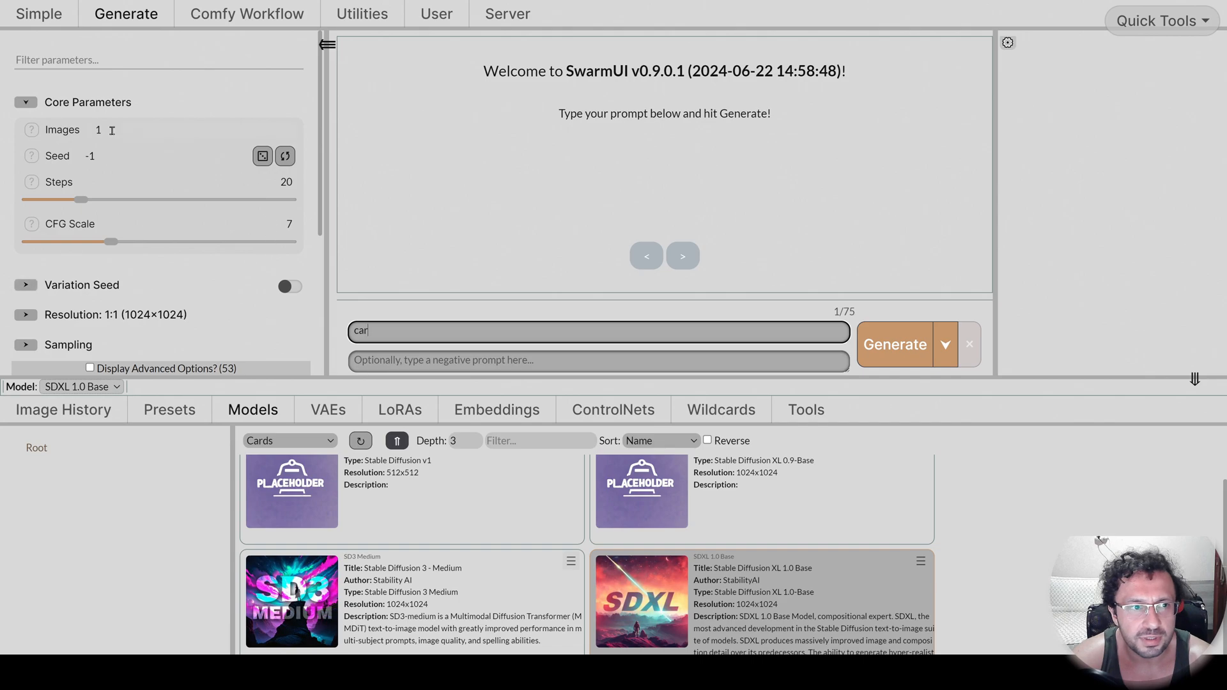
{"action": "left_click", "coordinate": [104, 131]}
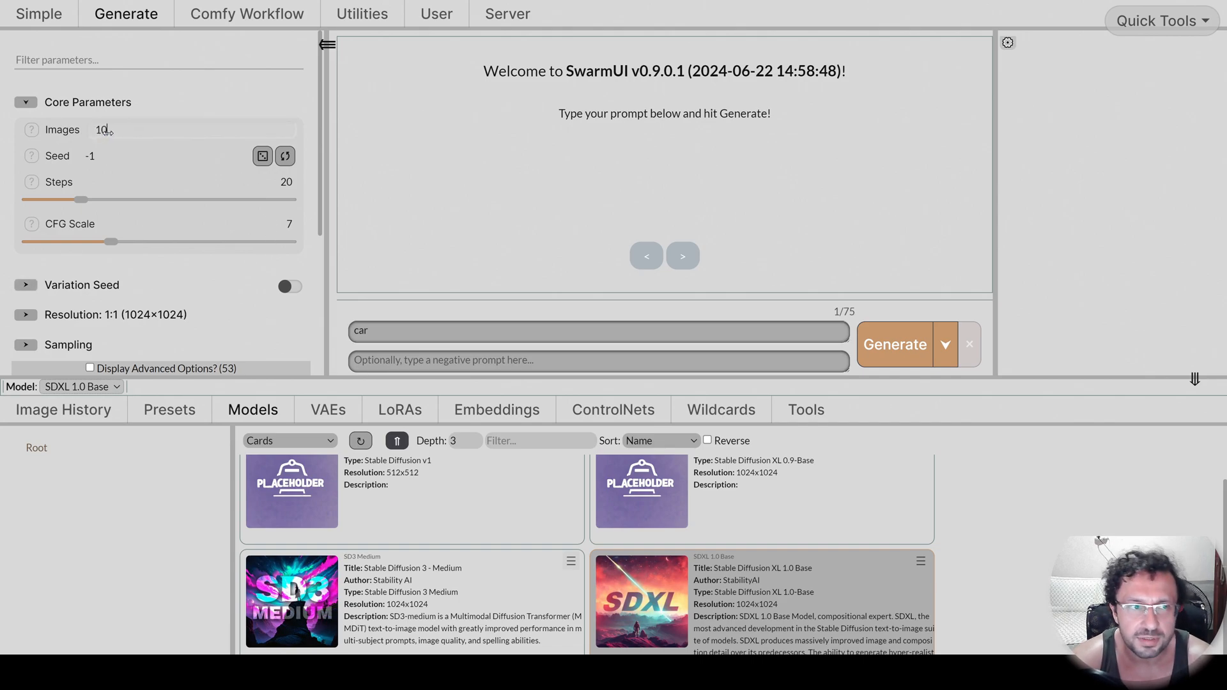
{"action": "type", "text": "0"}
{"action": "left_click", "coordinate": [893, 344]}
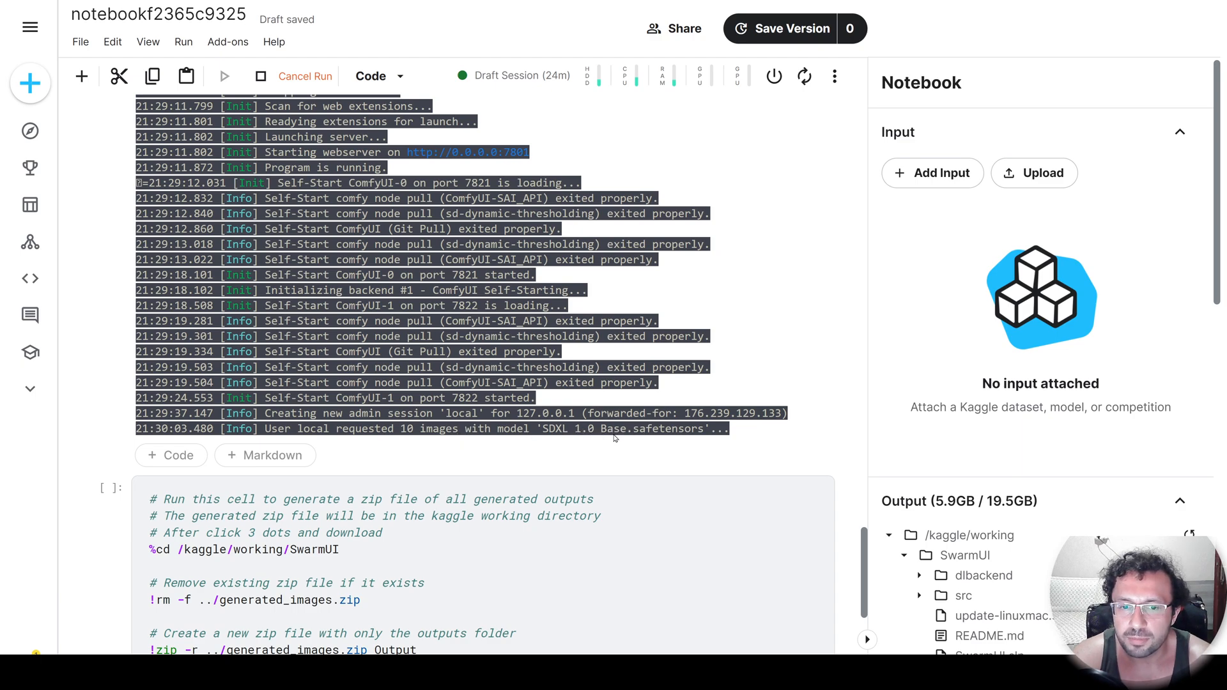
{"action": "left_click", "coordinate": [700, 75]}
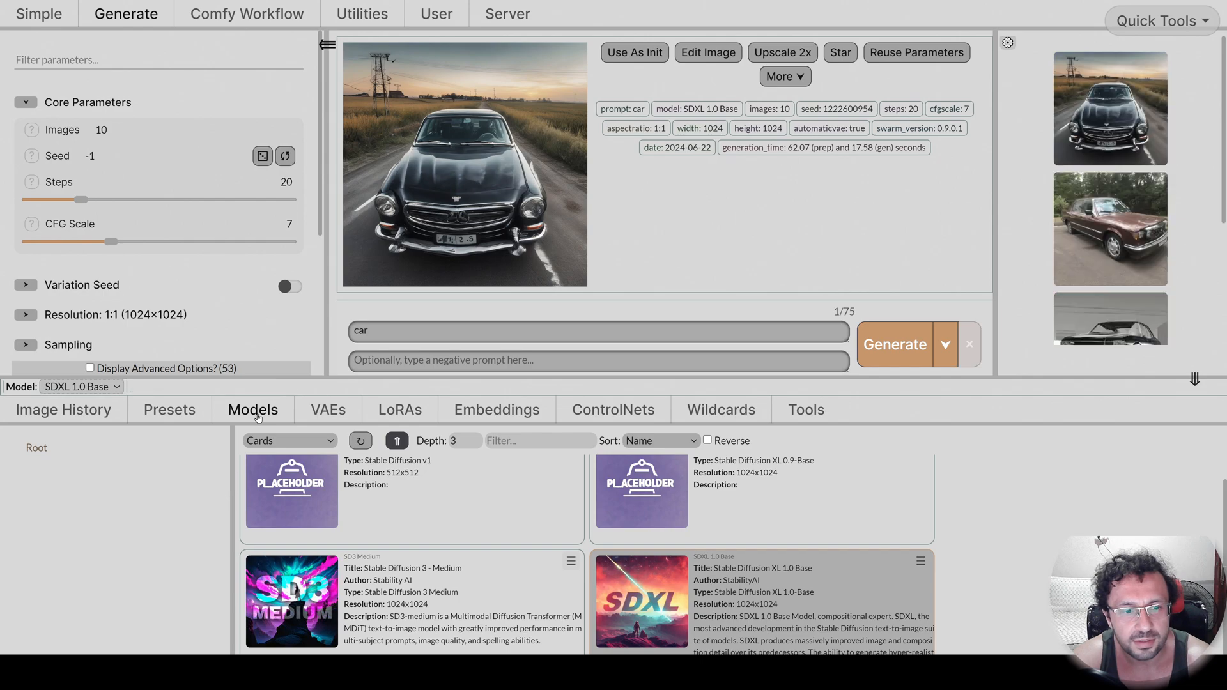
Switch the generation model to SD3 Medium and look over the model cards.
{"action": "left_click", "coordinate": [293, 601]}
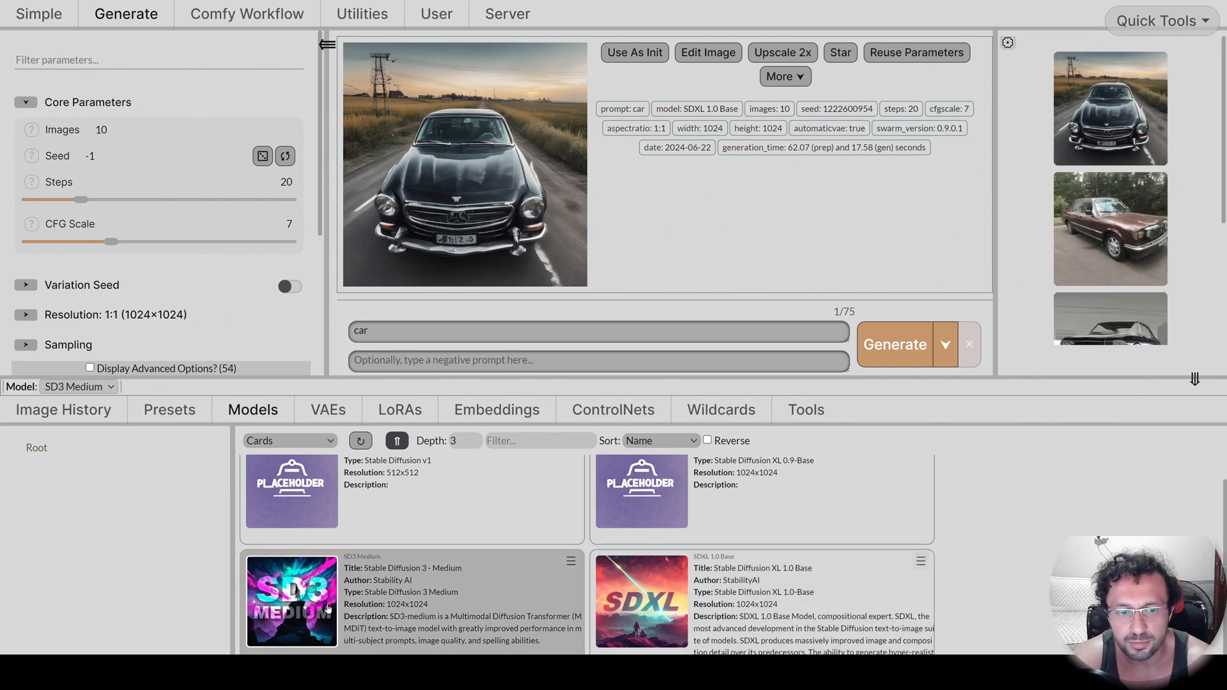
{"action": "scroll", "coordinate": [517, 519], "scroll_direction": "up", "scroll_amount": 1}
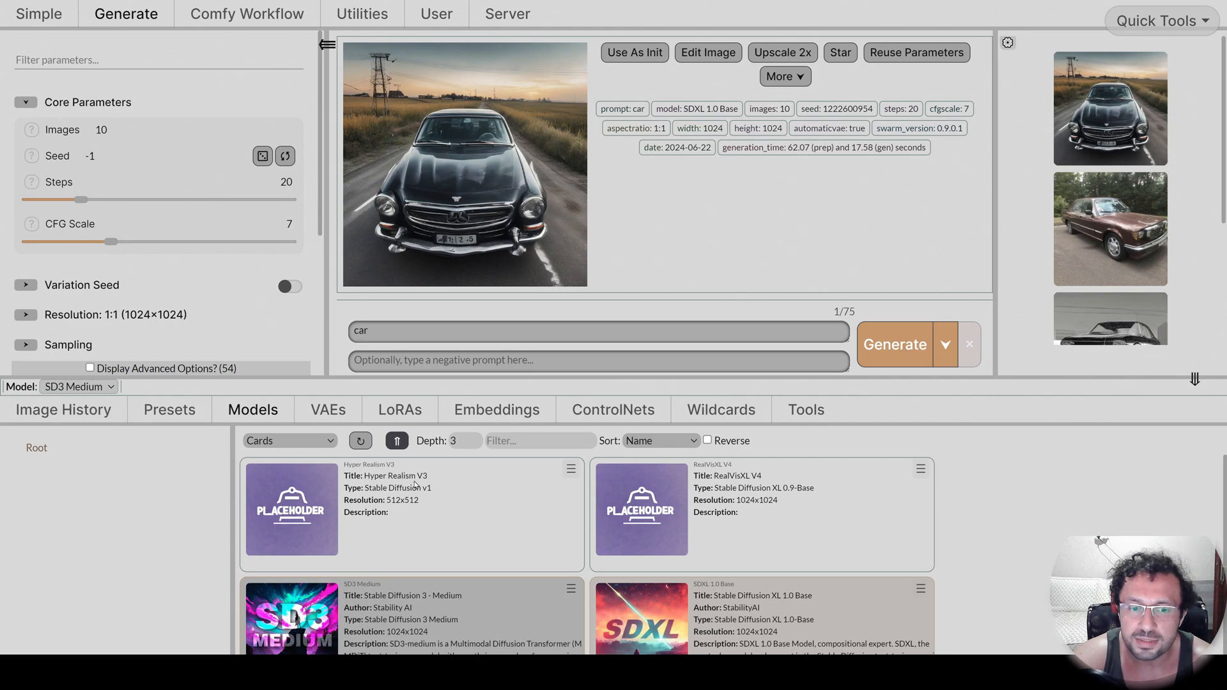
{"action": "scroll", "coordinate": [286, 589], "scroll_direction": "down", "scroll_amount": 1}
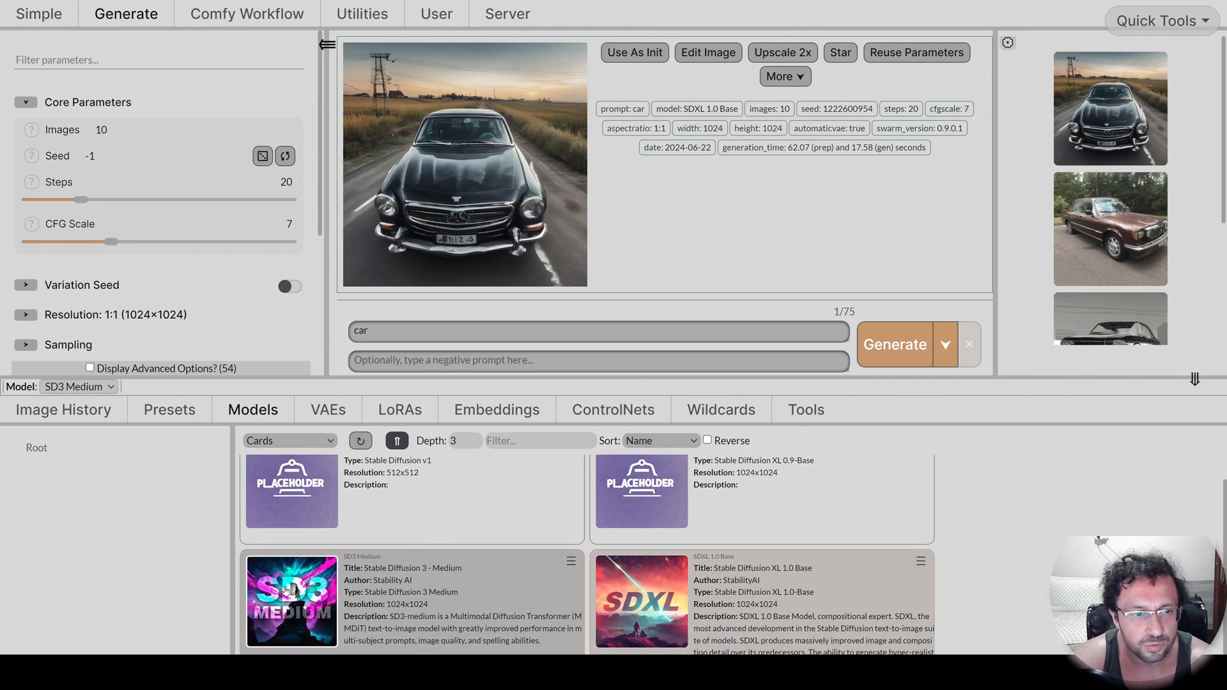
Enable the sampling overrides with uni_pc as the sampler and CLIP + T5 as the SD3 text encoders.
{"action": "scroll", "coordinate": [128, 268], "scroll_direction": "down", "scroll_amount": 3}
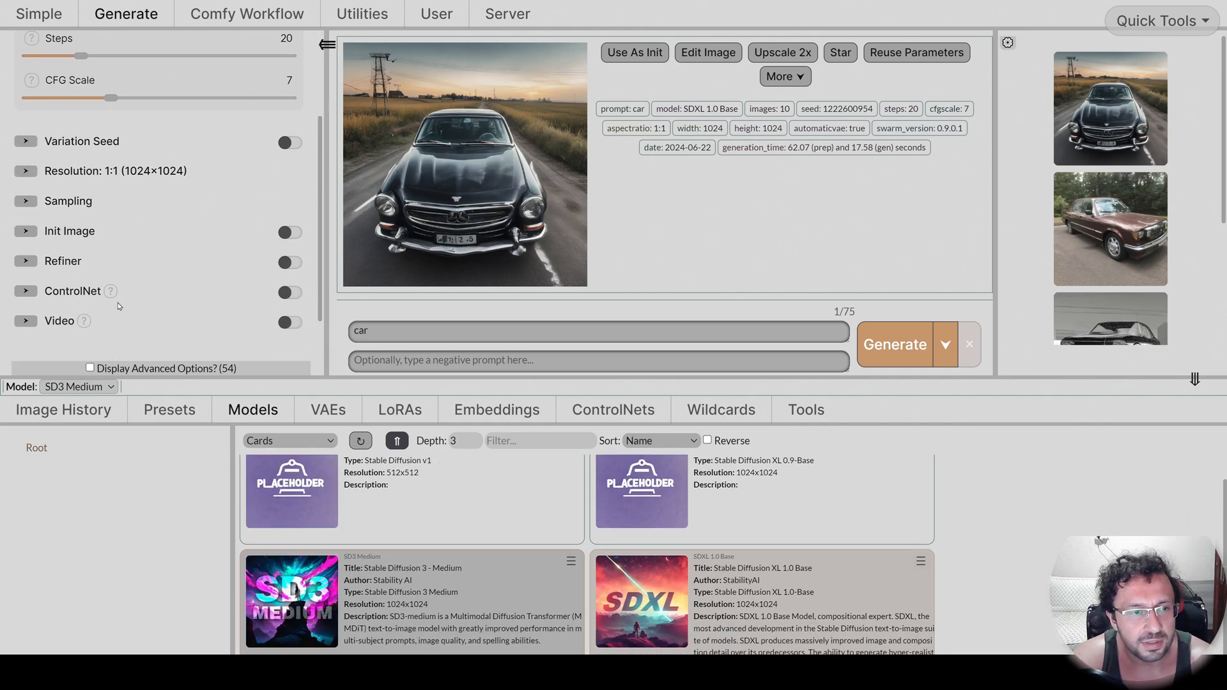
{"action": "left_click", "coordinate": [109, 201]}
{"action": "scroll", "coordinate": [109, 200], "scroll_direction": "down", "scroll_amount": 1}
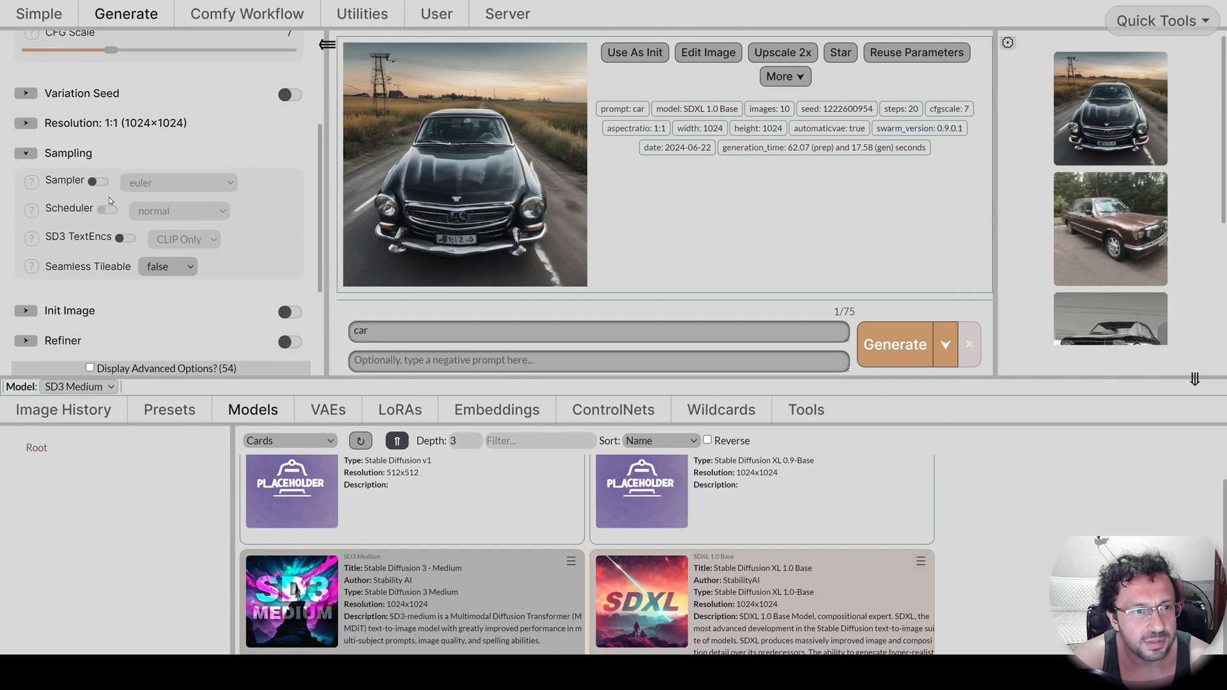
{"action": "left_click", "coordinate": [99, 182]}
{"action": "left_click", "coordinate": [179, 183]}
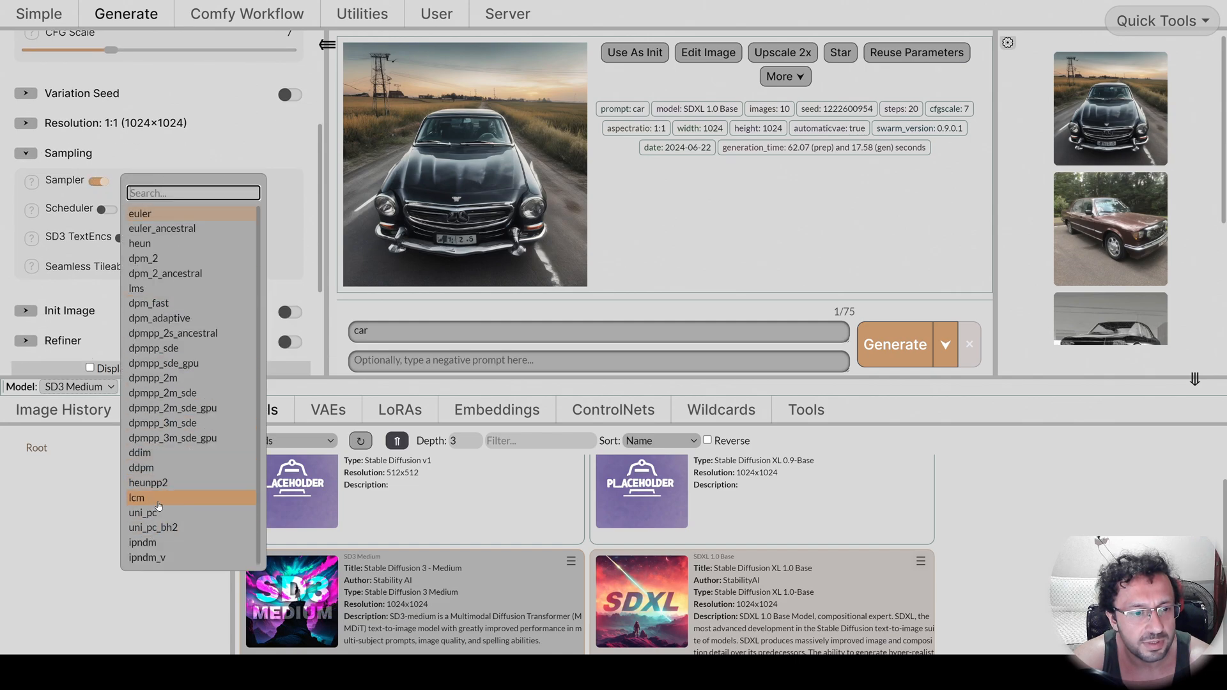
{"action": "left_click", "coordinate": [156, 513]}
{"action": "left_click", "coordinate": [124, 239]}
{"action": "left_click", "coordinate": [191, 244]}
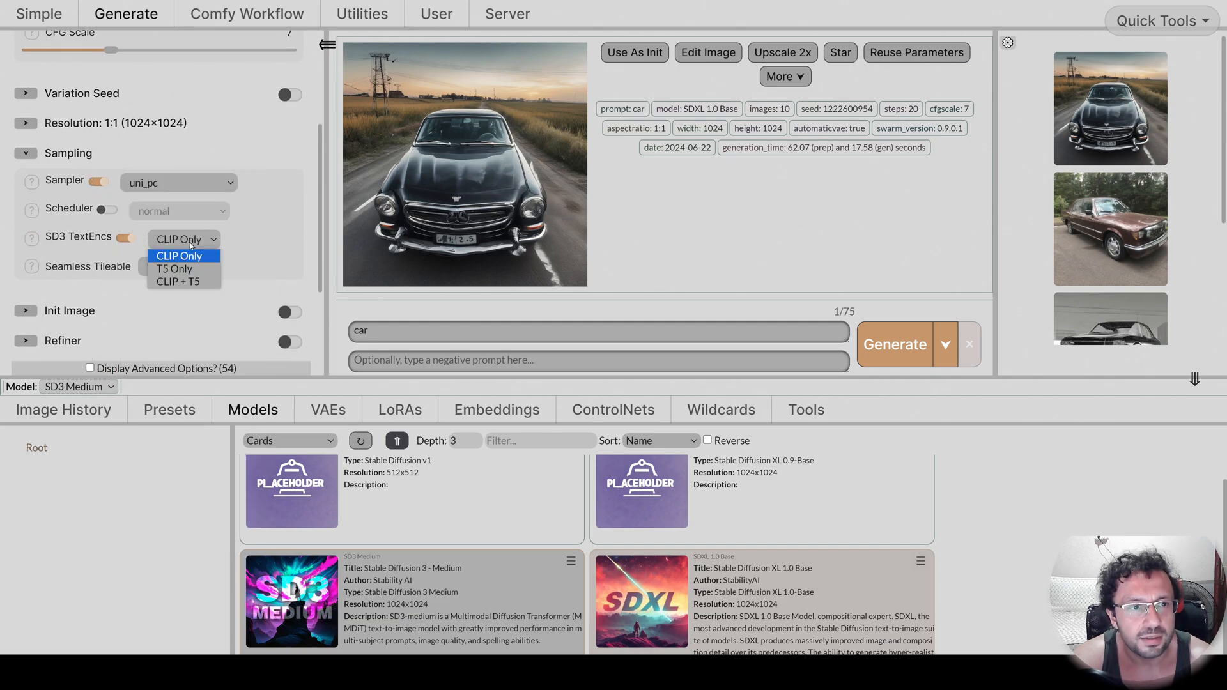
{"action": "left_click", "coordinate": [182, 281]}
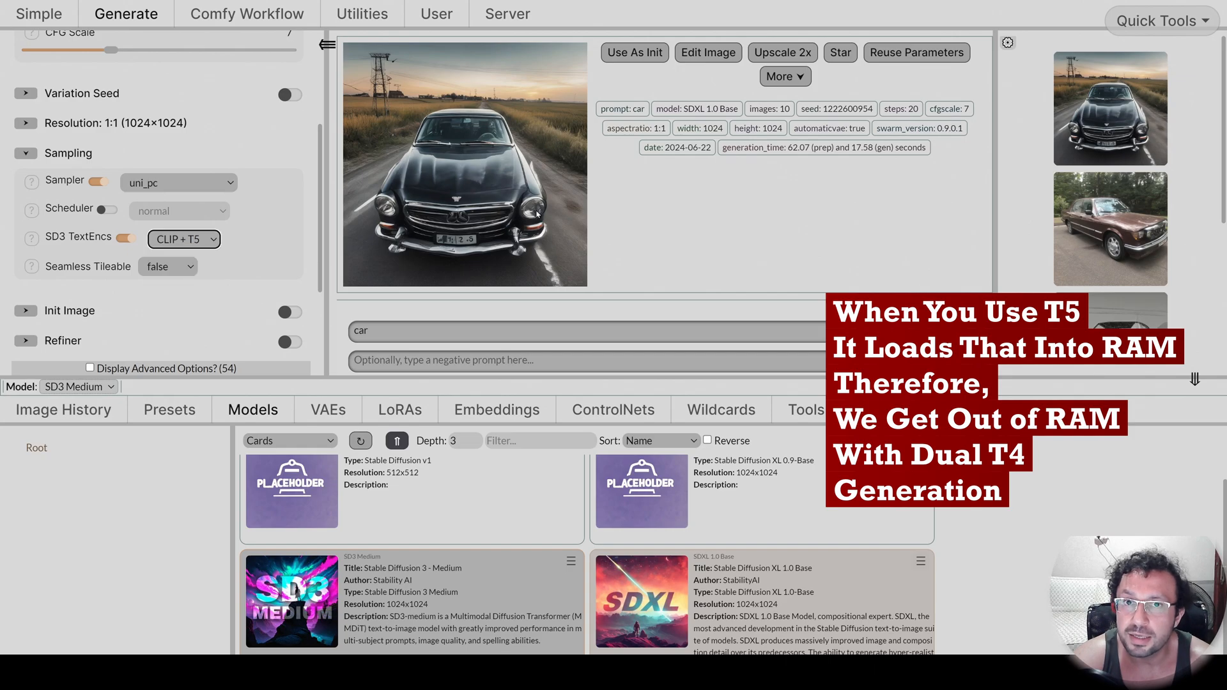
Replace the prompt with "super amazing ultra fast expensive sports car".
{"action": "left_click", "coordinate": [413, 333]}
{"action": "key", "text": "ctrl+a"}
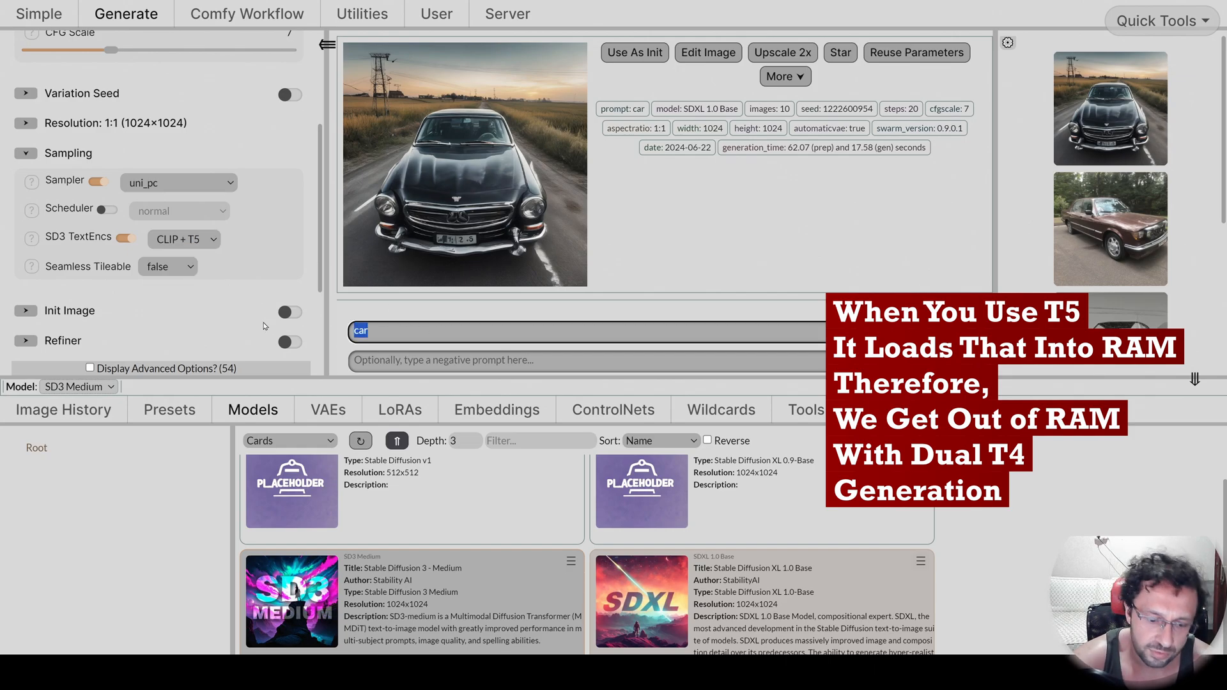
{"action": "key", "text": "BackSpace"}
{"action": "type", "text": "super amazing ult"}
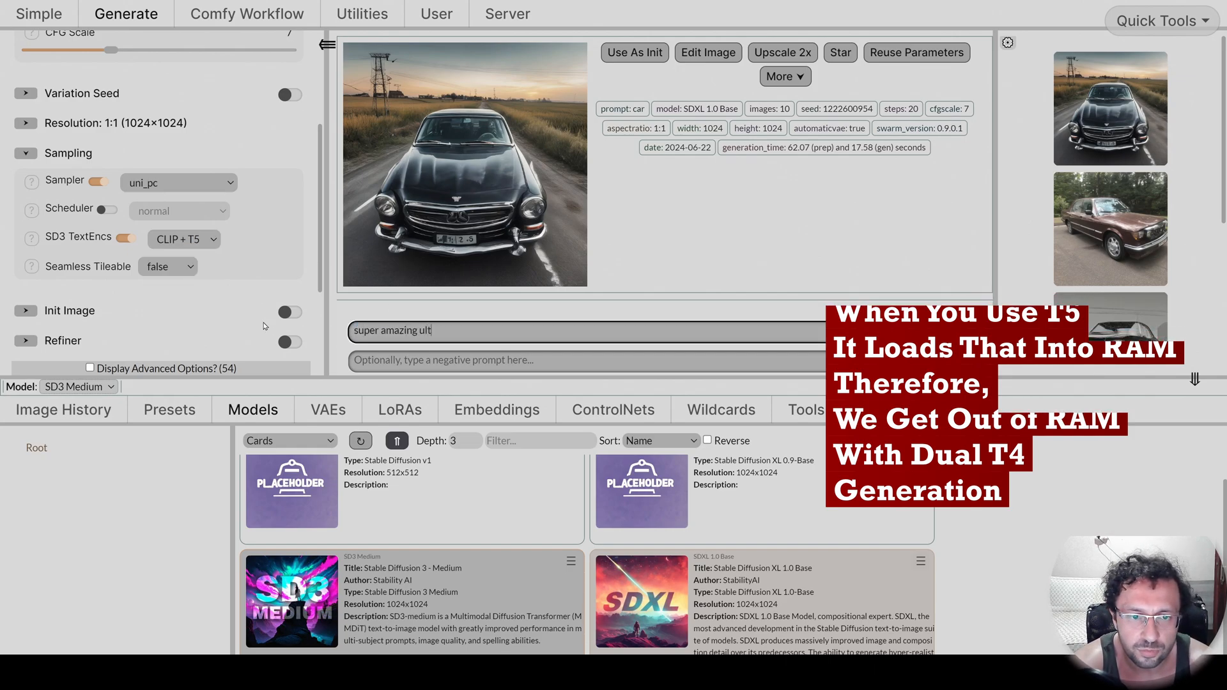
{"action": "type", "text": "ra fast expensive sports car"}
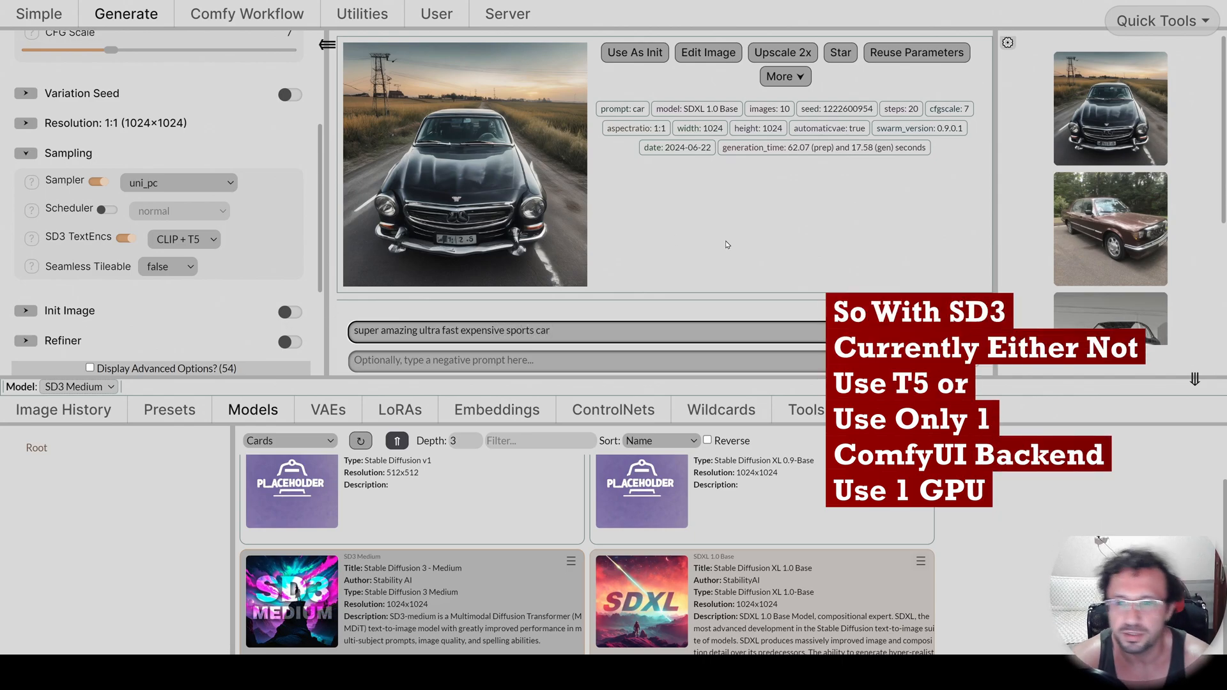
Generate 10 SD3 Medium images from the sports car prompt and follow the text encoder downloads in the Kaggle notebook log.
{"action": "key", "text": "Return"}
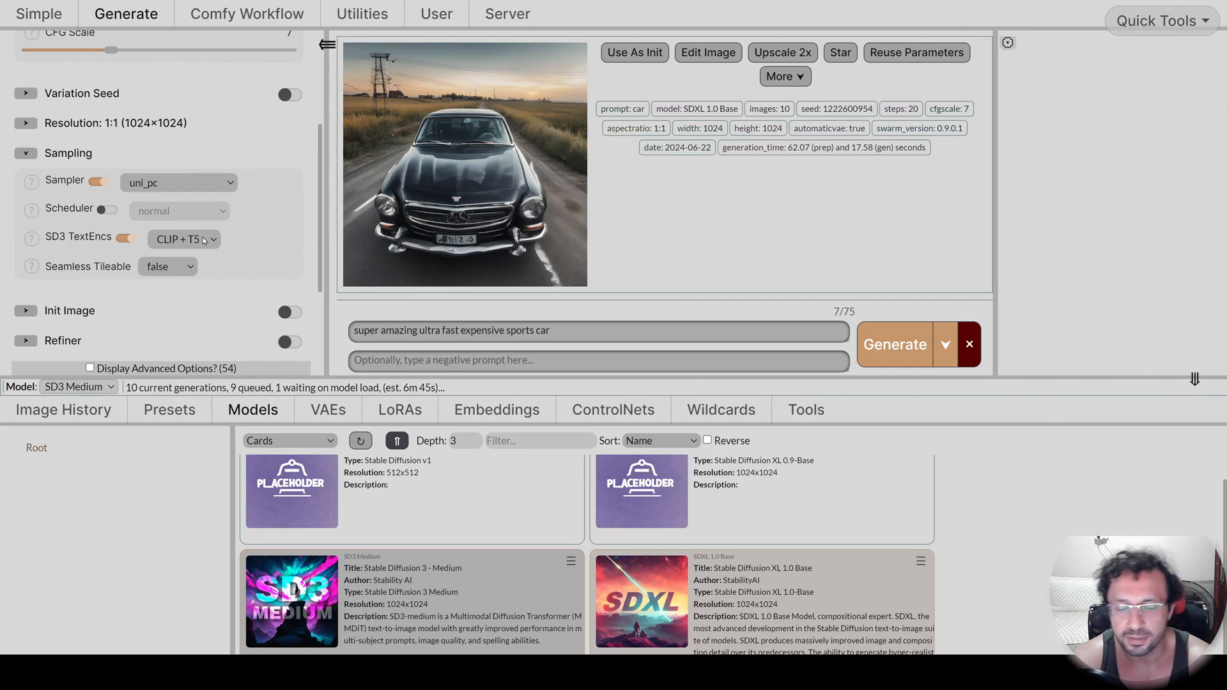
{"action": "key", "text": "ctrl+Tab"}
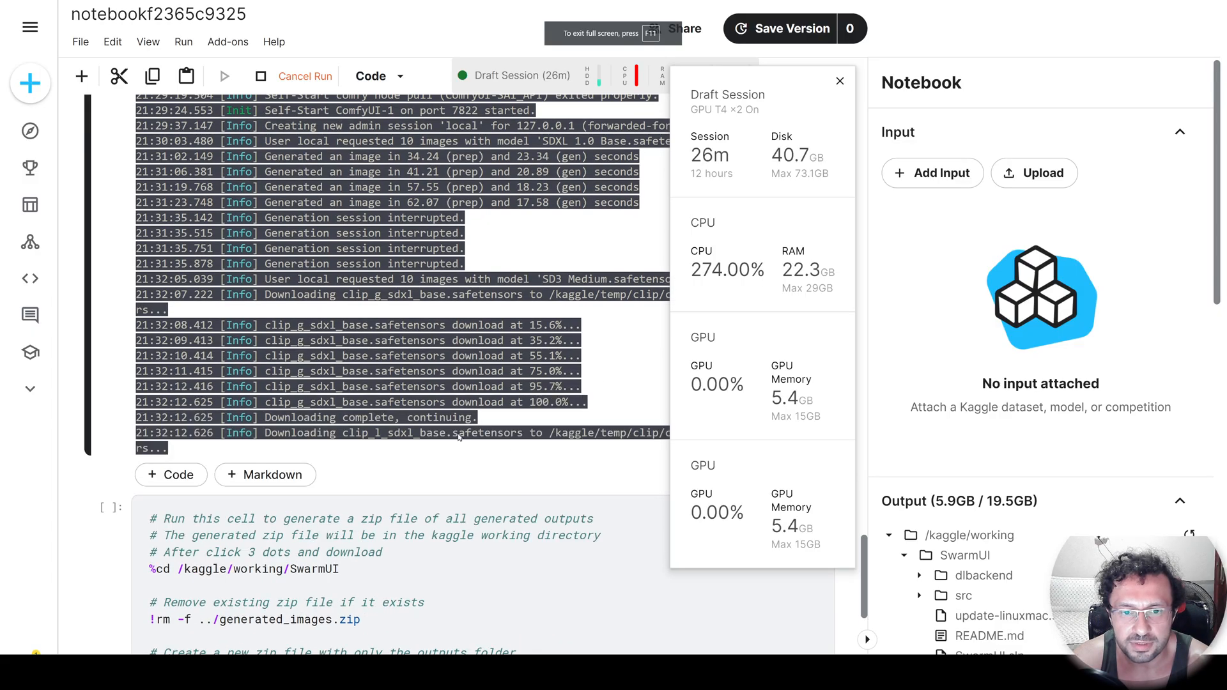
{"action": "scroll", "coordinate": [536, 389], "scroll_direction": "down", "scroll_amount": 2}
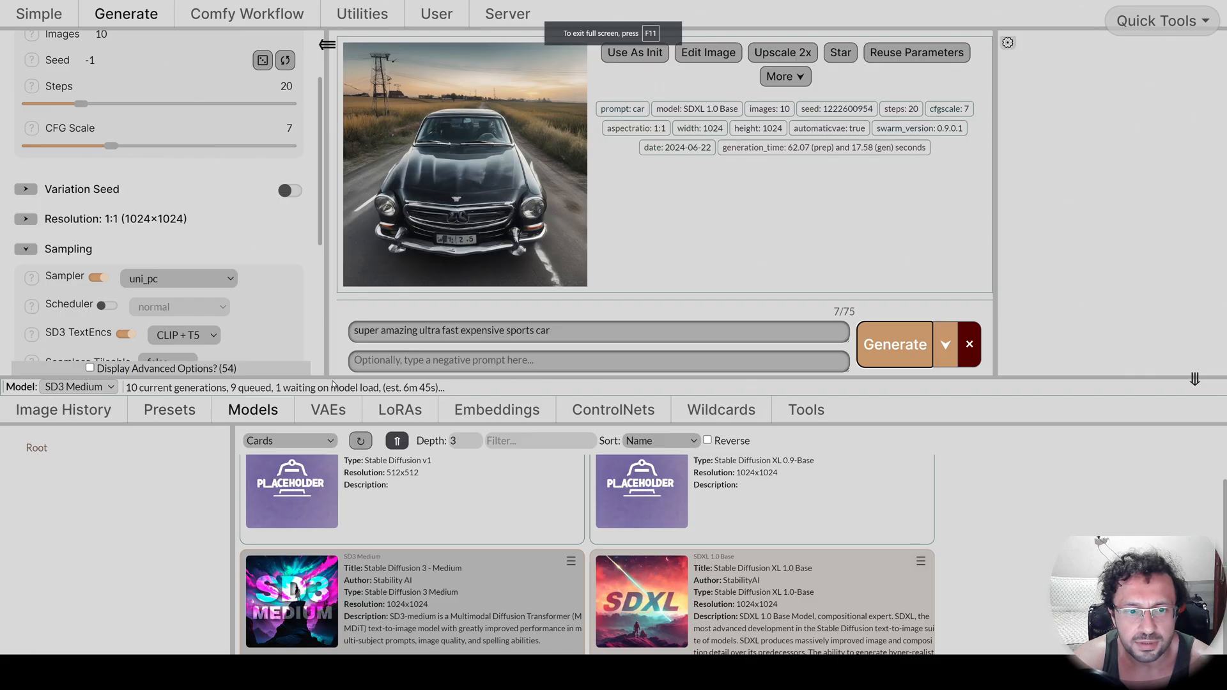
{"action": "scroll", "coordinate": [262, 318], "scroll_direction": "down", "scroll_amount": 2}
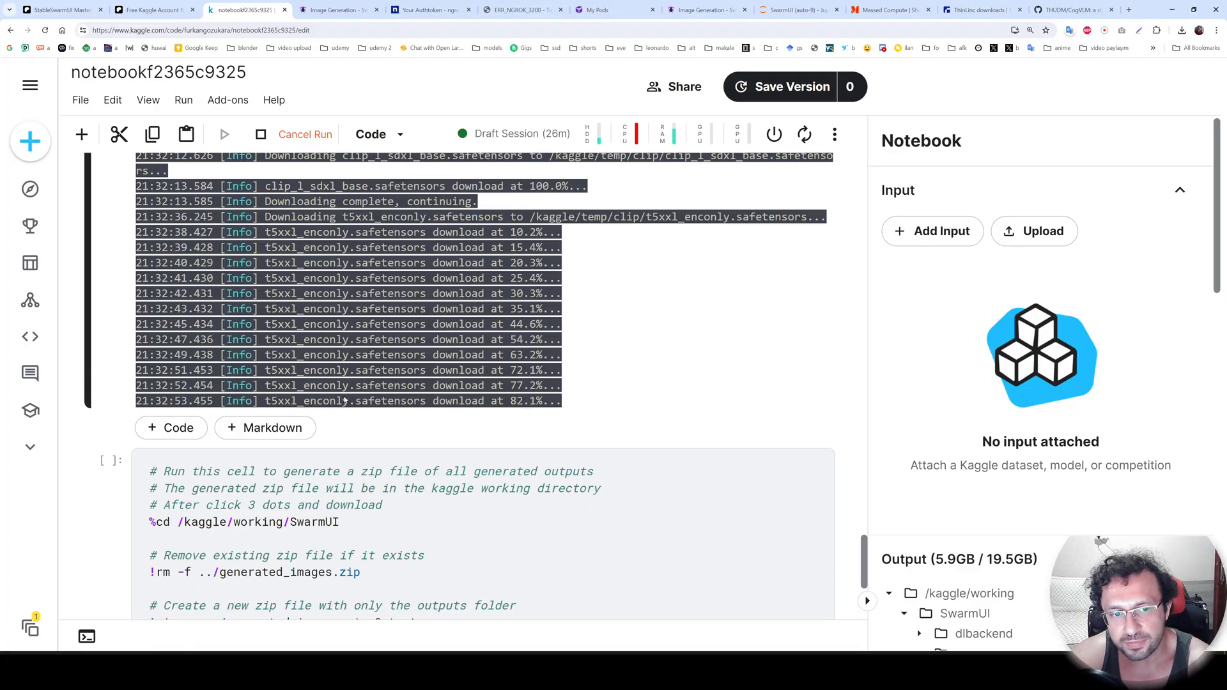
{"action": "scroll", "coordinate": [534, 371], "scroll_direction": "down", "scroll_amount": 1}
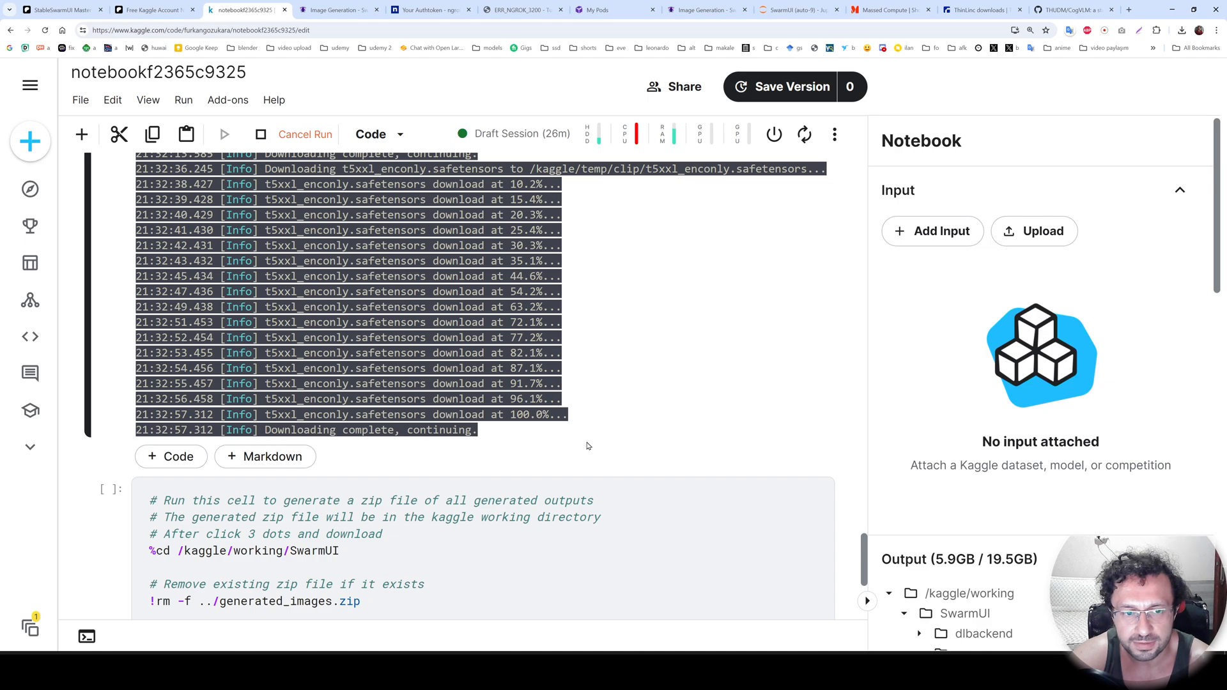
{"action": "scroll", "coordinate": [432, 381], "scroll_direction": "down", "scroll_amount": 1}
Check the Kaggle session's RAM and GPU memory usage and read the SwarmUI error output in the notebook log.
{"action": "left_click", "coordinate": [639, 135]}
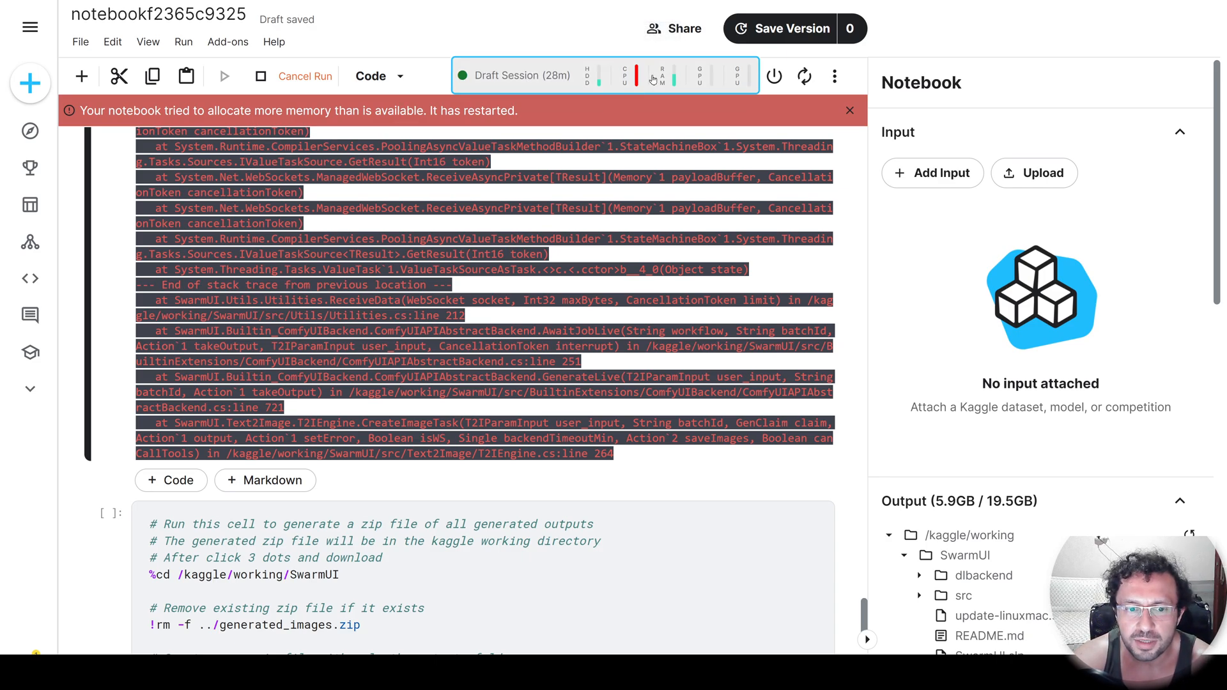
{"action": "left_click", "coordinate": [652, 79]}
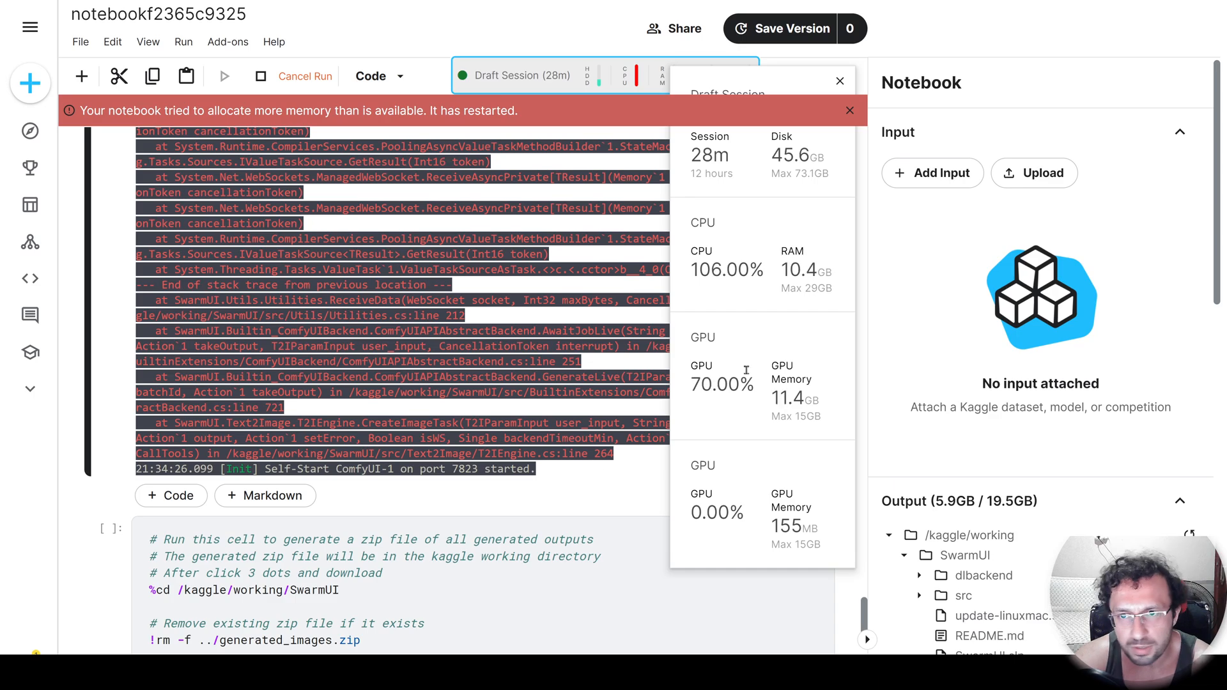
{"action": "scroll", "coordinate": [578, 483], "scroll_direction": "down", "scroll_amount": 3}
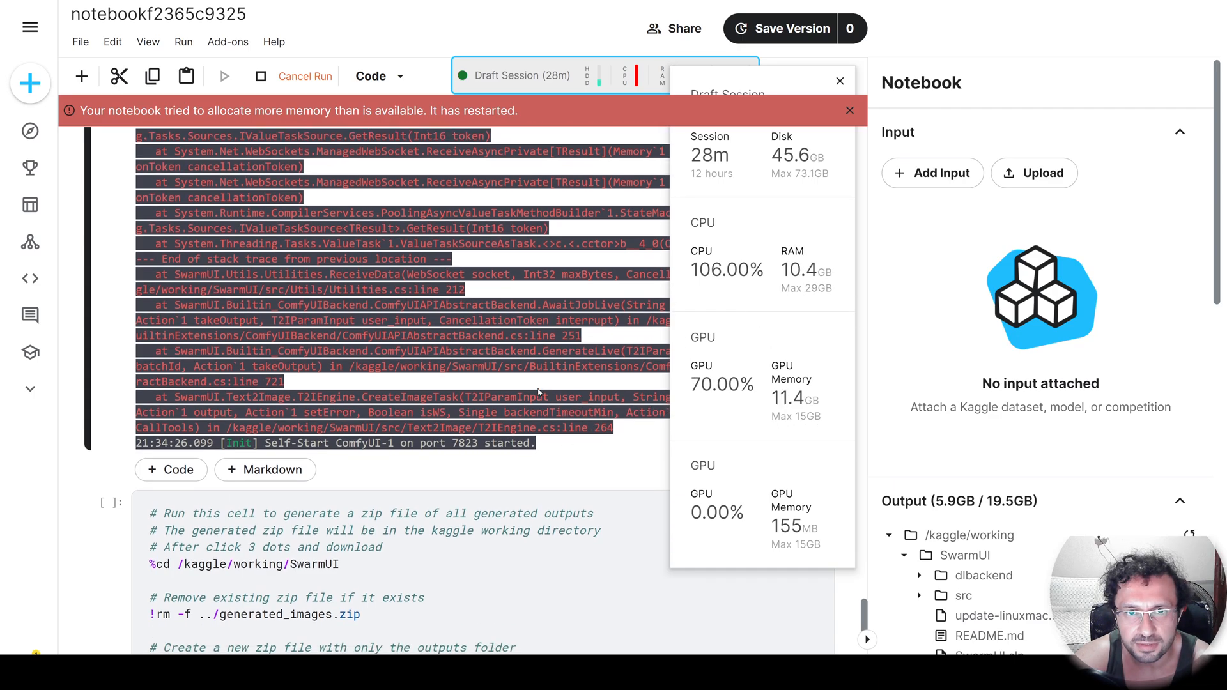
{"action": "scroll", "coordinate": [322, 315], "scroll_direction": "down", "scroll_amount": 3}
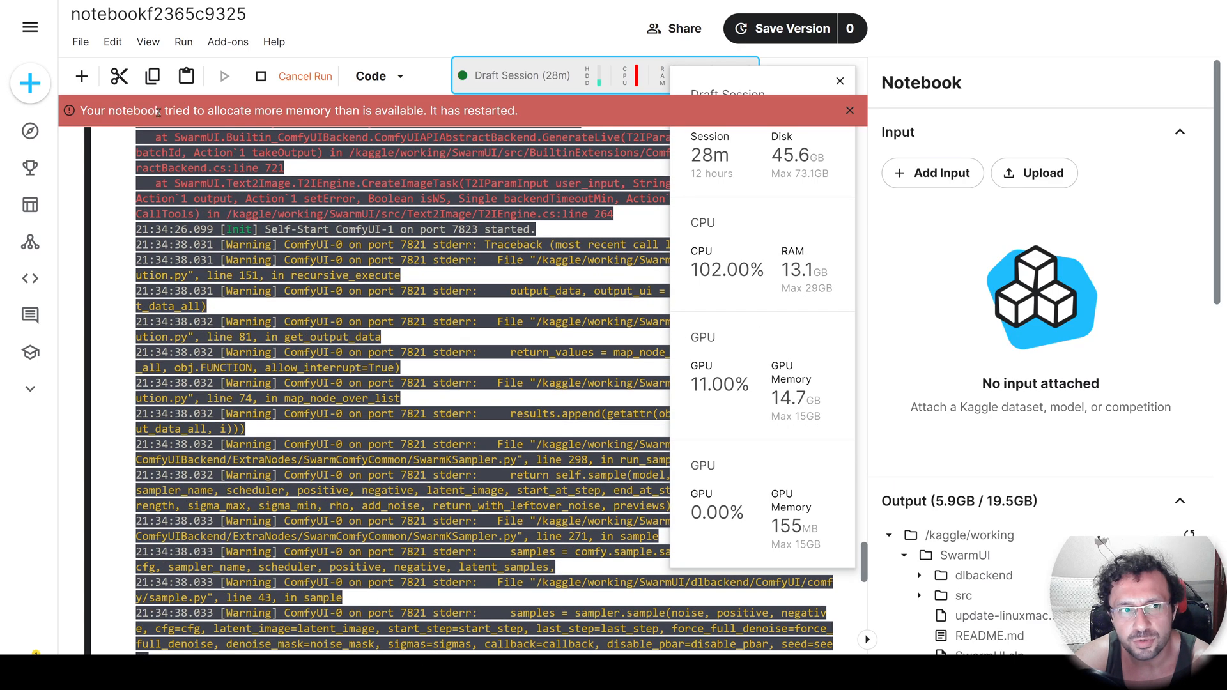
{"action": "scroll", "coordinate": [593, 389], "scroll_direction": "down", "scroll_amount": 5}
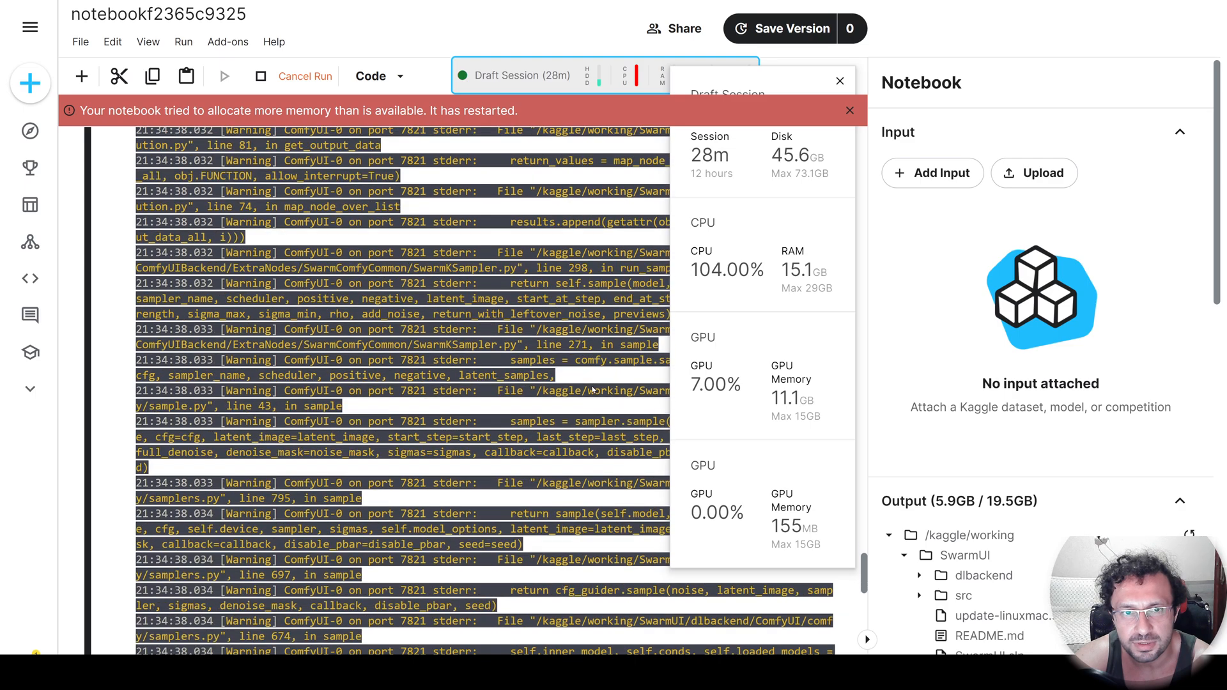
{"action": "scroll", "coordinate": [547, 469], "scroll_direction": "down", "scroll_amount": 10}
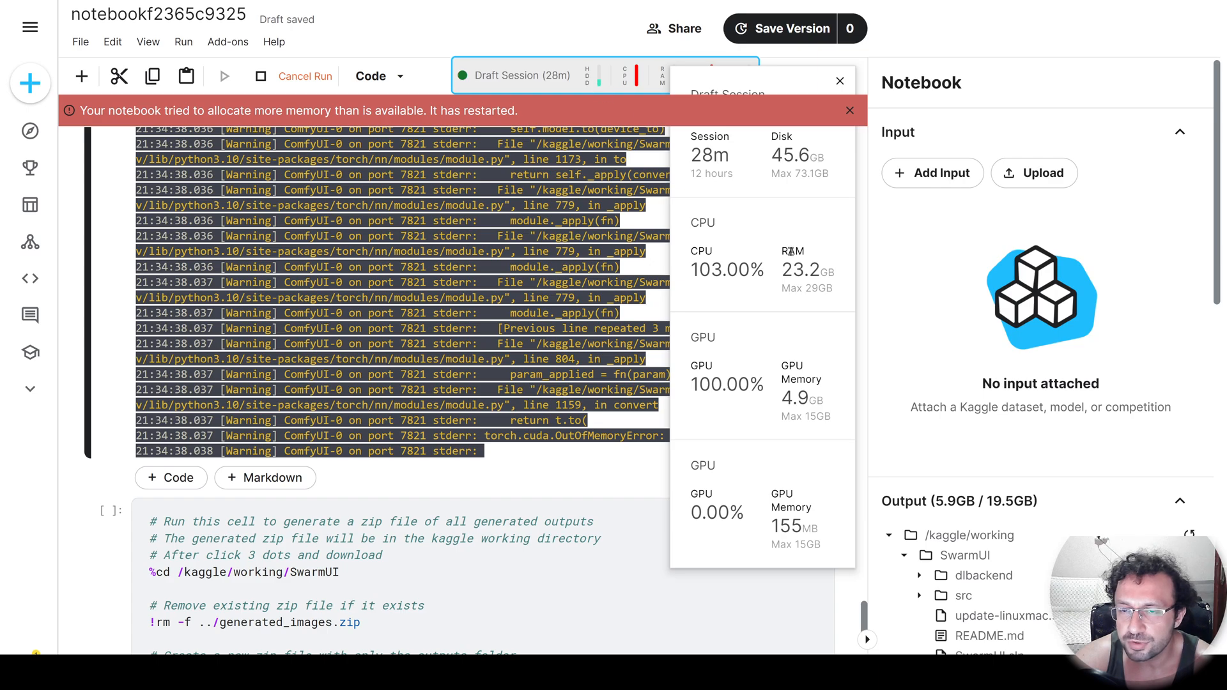
{"action": "left_click_drag", "start_coordinate": [842, 294], "coordinate": [779, 268]}
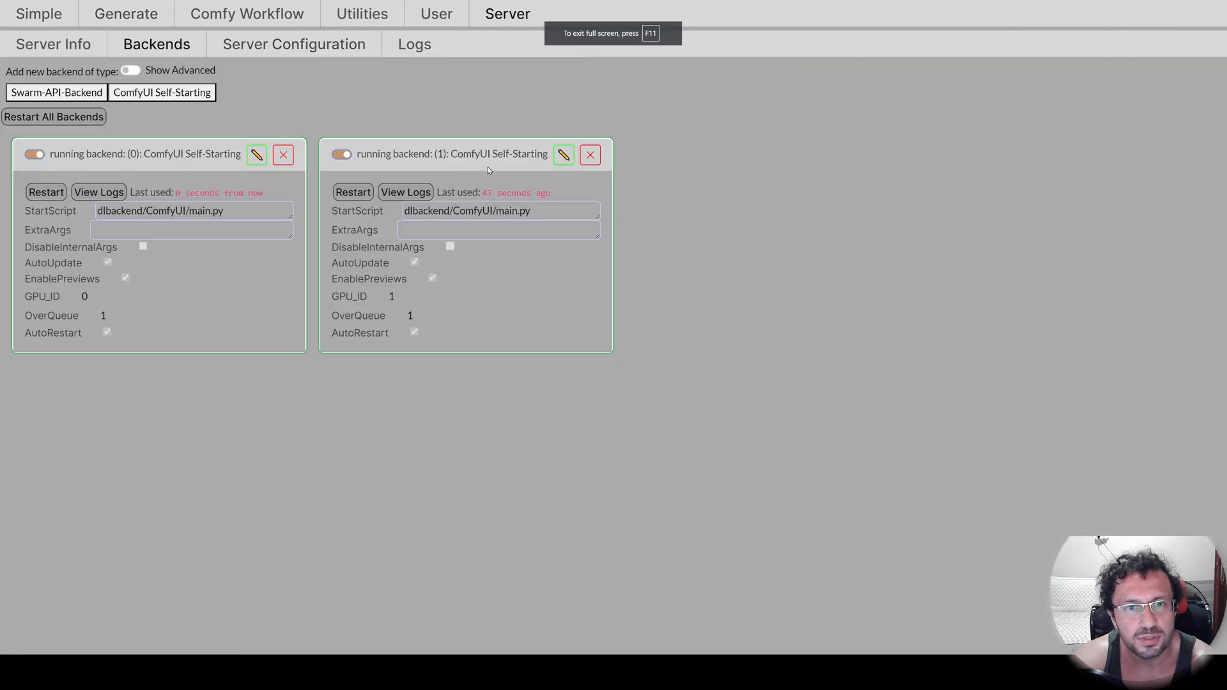
Disable the ComfyUI backend running on GPU 1 in SwarmUI and generate the 10 sports car images again.
{"action": "left_click", "coordinate": [342, 156]}
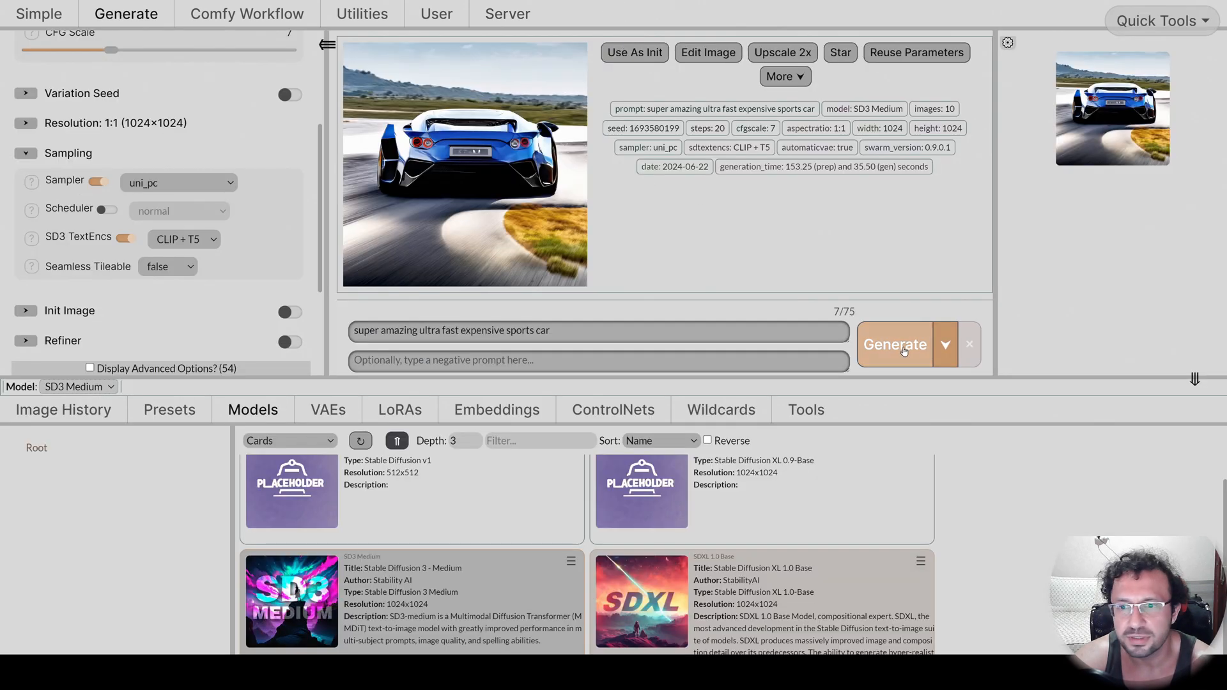
{"action": "left_click", "coordinate": [857, 337]}
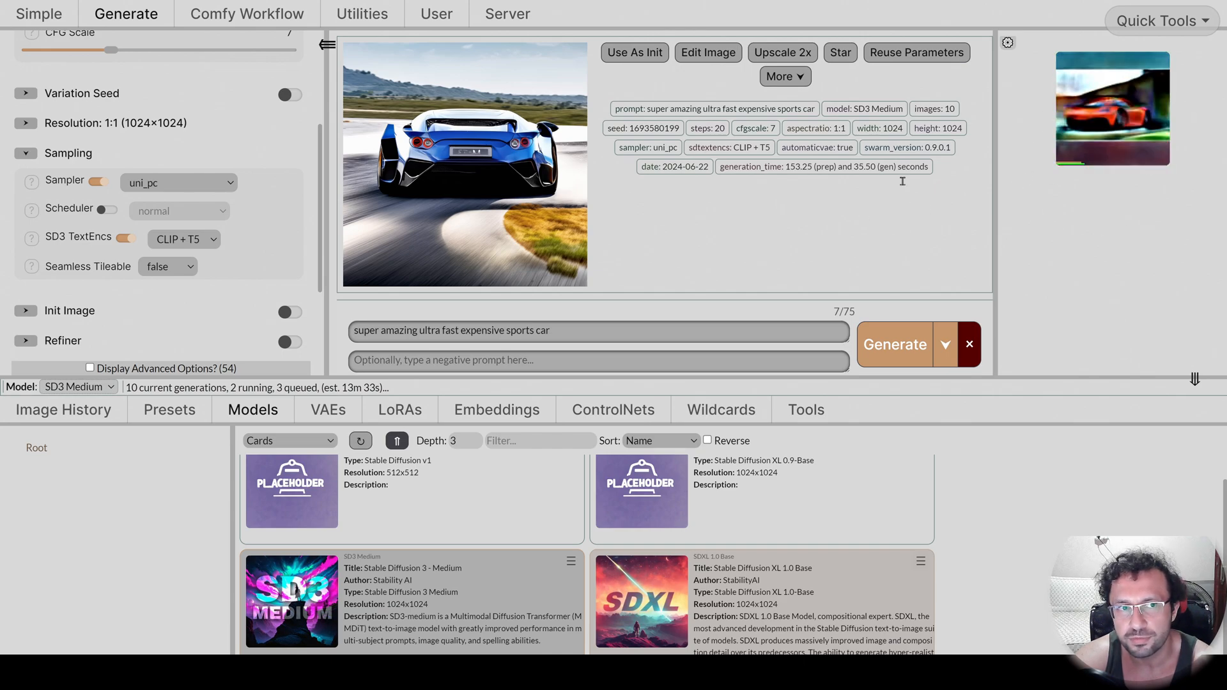
View the SwarmUI server logs at Debug level to check the generation speed.
{"action": "left_click", "coordinate": [508, 13]}
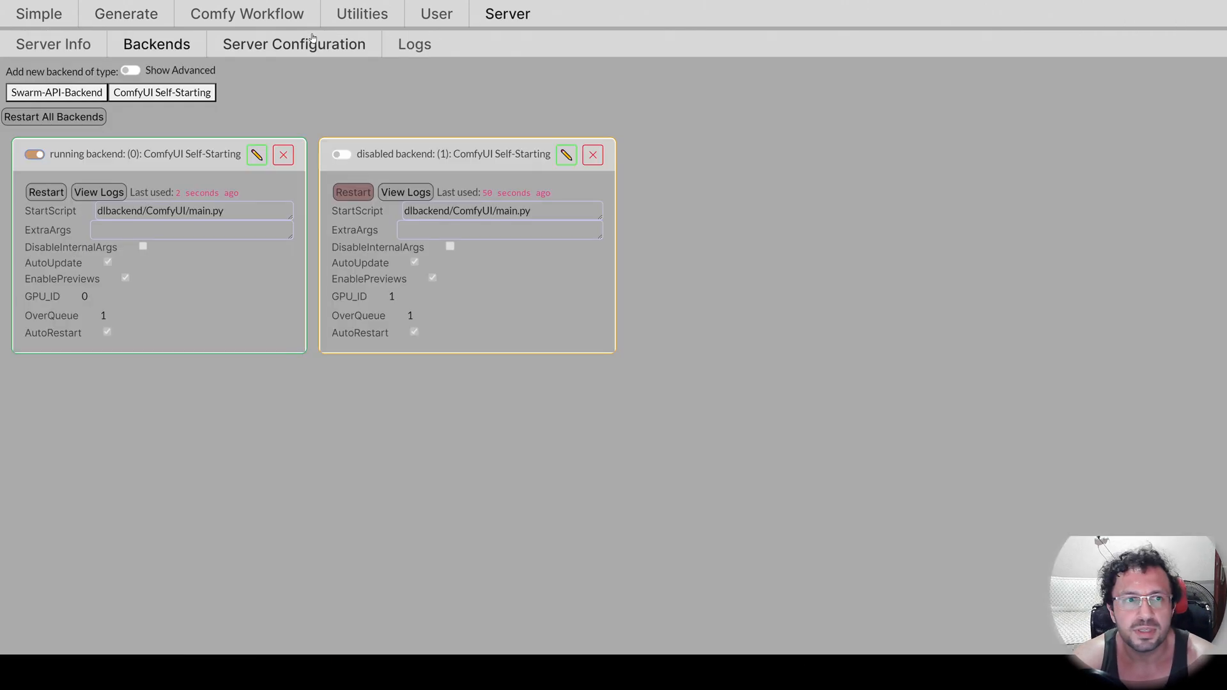
{"action": "left_click", "coordinate": [415, 44]}
{"action": "left_click", "coordinate": [562, 72]}
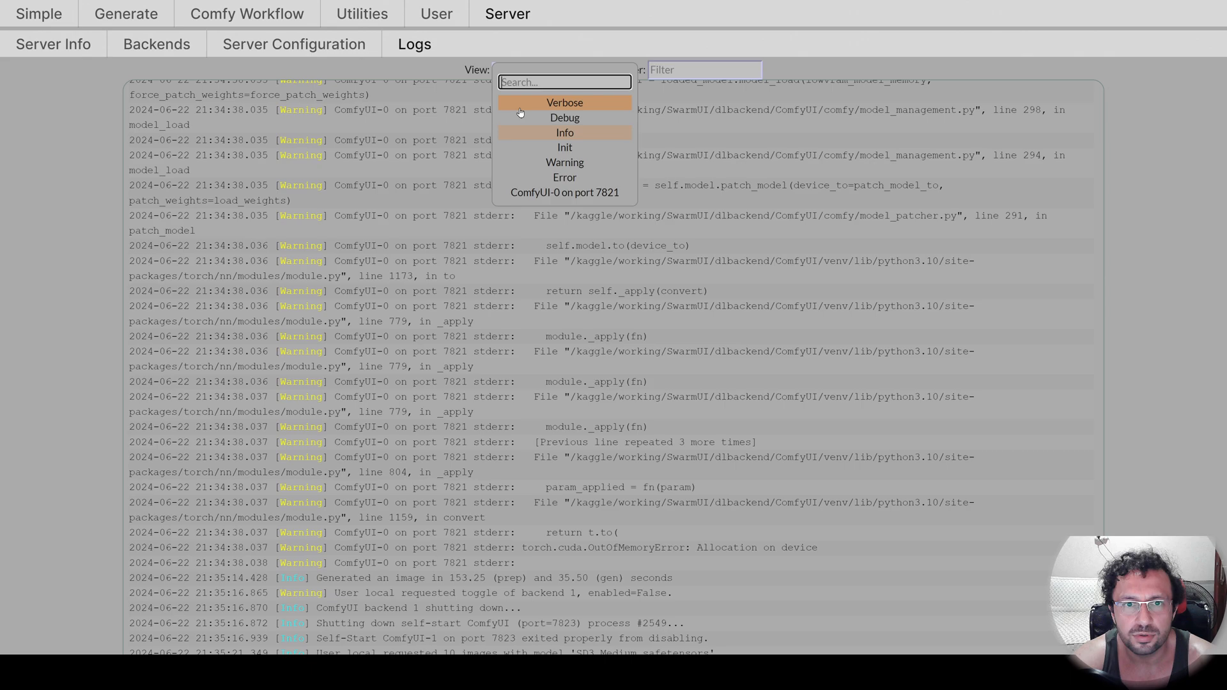
{"action": "left_click", "coordinate": [564, 118]}
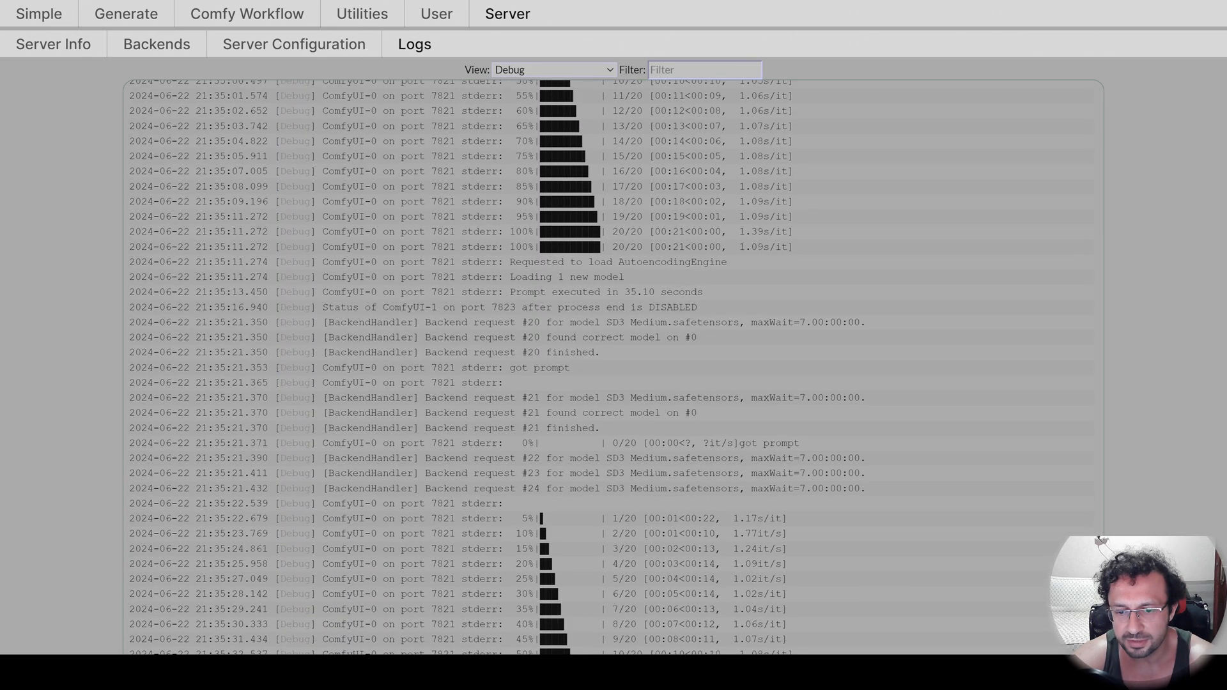
Inspect the newly generated red sports car image at full size and close it.
{"action": "left_click", "coordinate": [144, 18]}
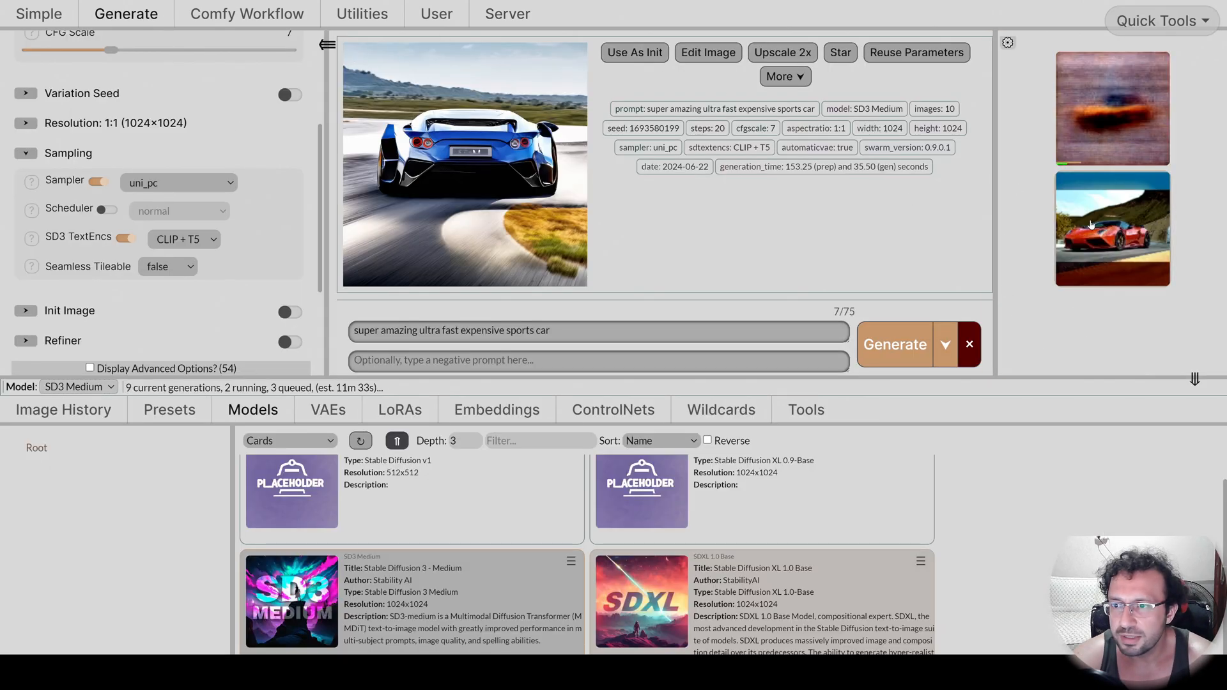
{"action": "left_click", "coordinate": [449, 189]}
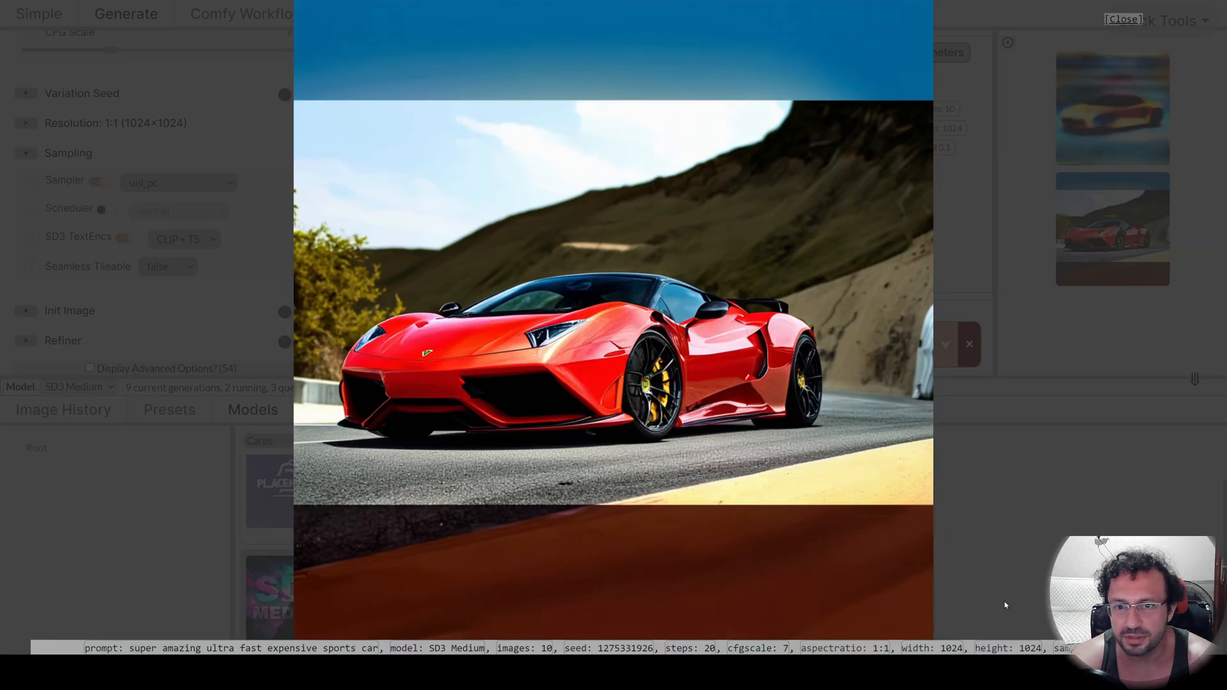
{"action": "left_click", "coordinate": [1084, 509]}
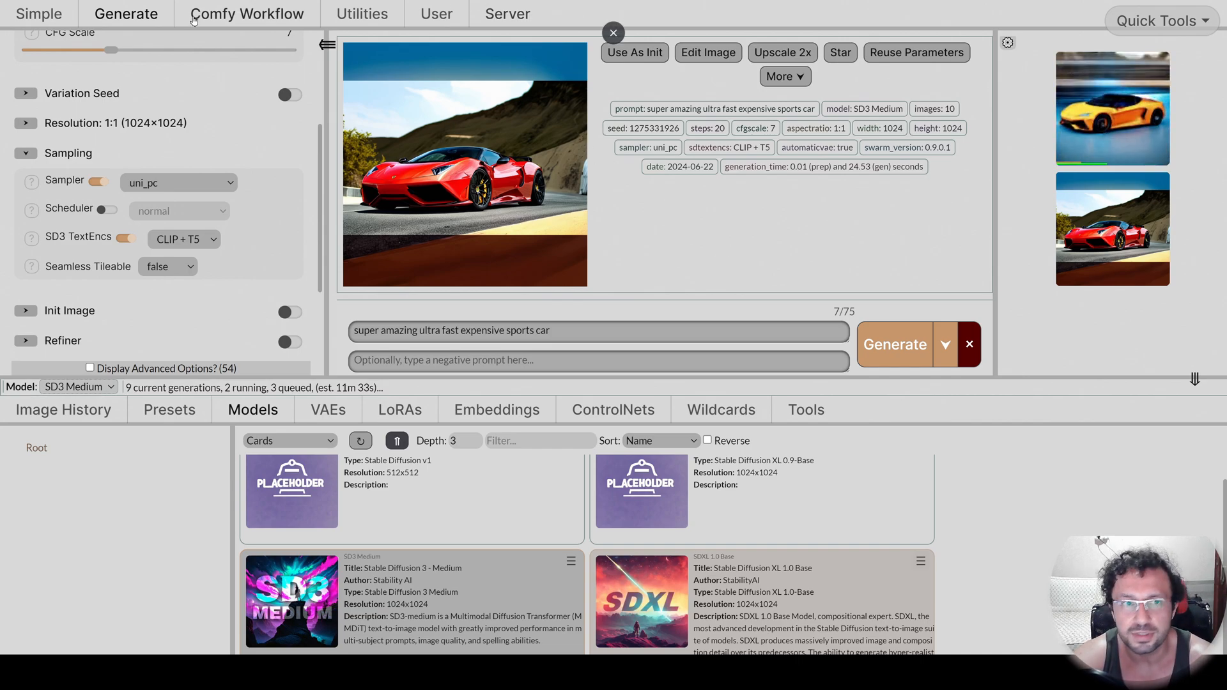
Look over the SwarmUI utilities and the Civitai API key section of the user information page.
{"action": "left_click", "coordinate": [362, 14]}
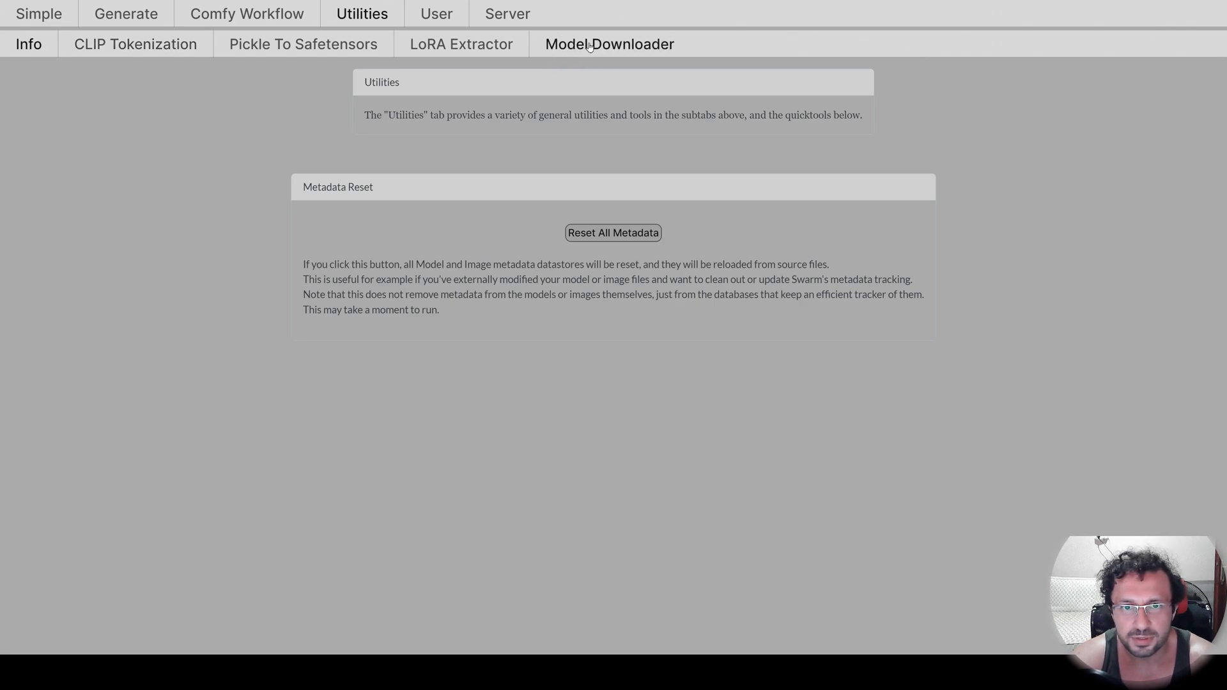
{"action": "left_click", "coordinate": [437, 14]}
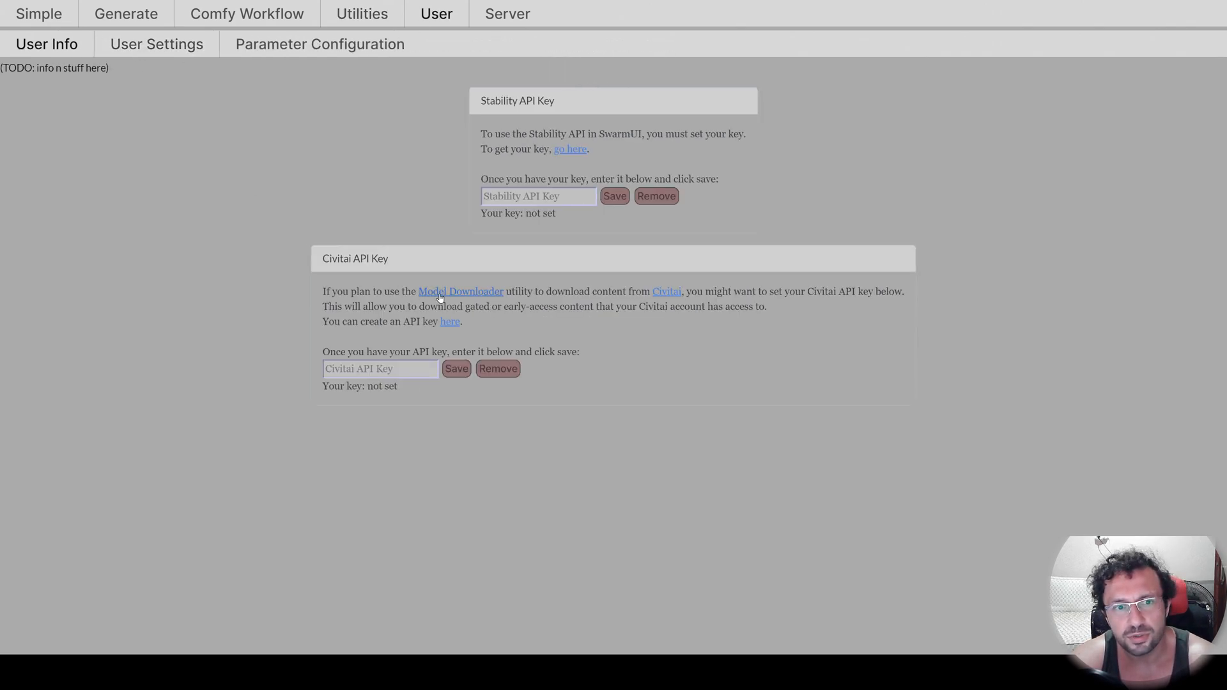
{"action": "left_click_drag", "start_coordinate": [391, 258], "coordinate": [317, 259]}
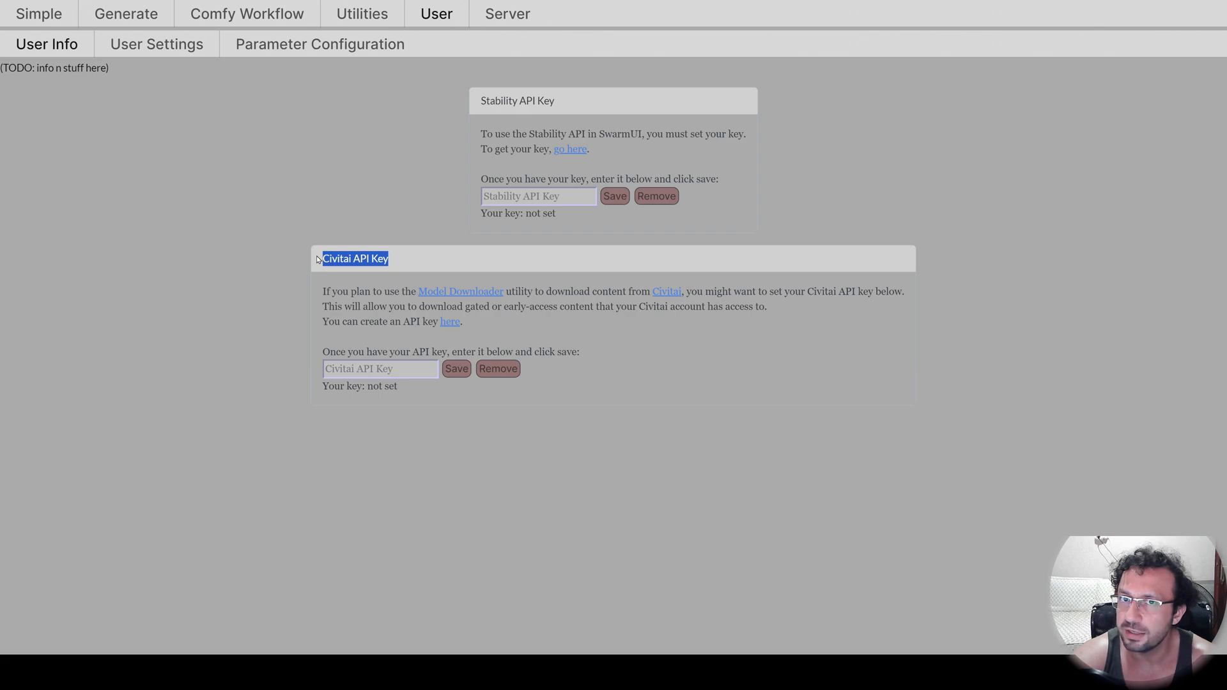
{"action": "left_click", "coordinate": [409, 263]}
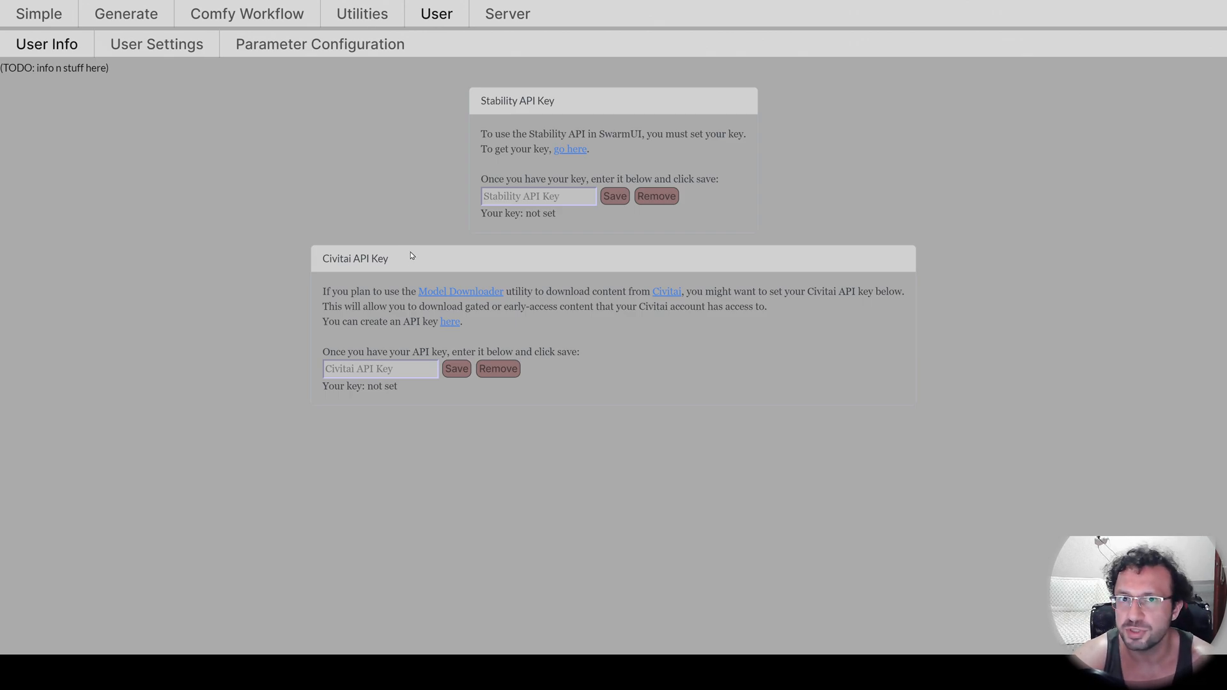
Dismiss the memory alert in the Kaggle notebook and review the latest generation entries in the log.
{"action": "left_click", "coordinate": [138, 16]}
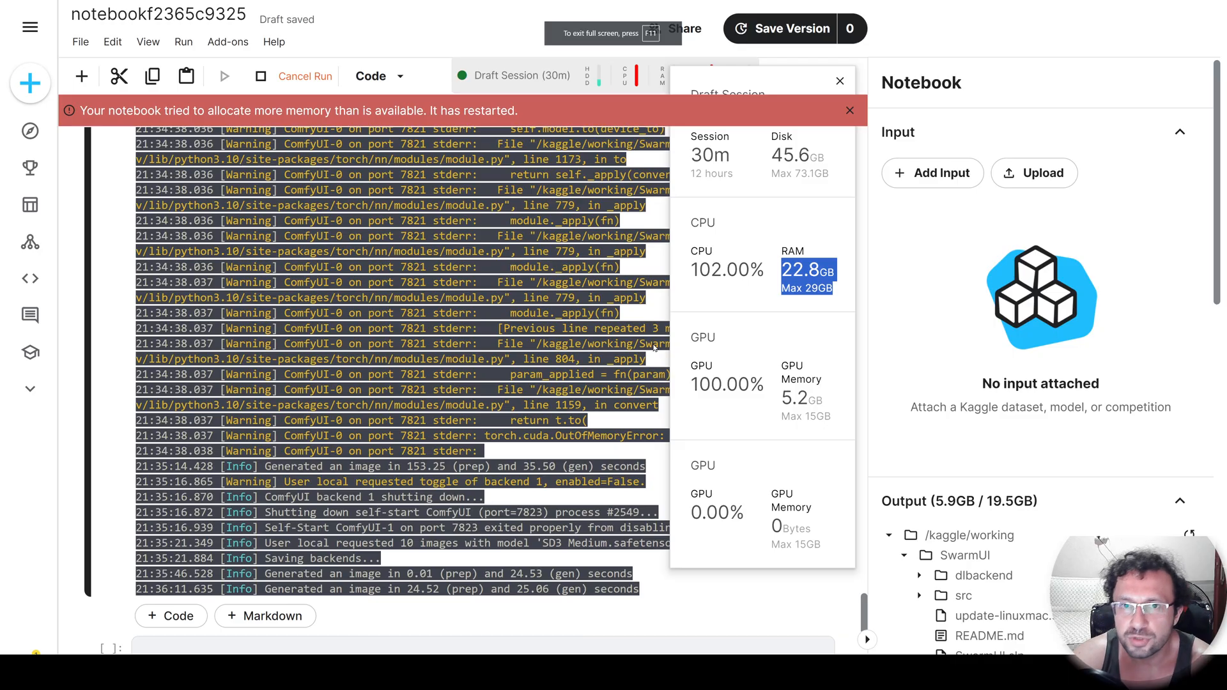
{"action": "scroll", "coordinate": [639, 383], "scroll_direction": "down", "scroll_amount": 5}
{"action": "scroll", "coordinate": [575, 403], "scroll_direction": "up", "scroll_amount": 3}
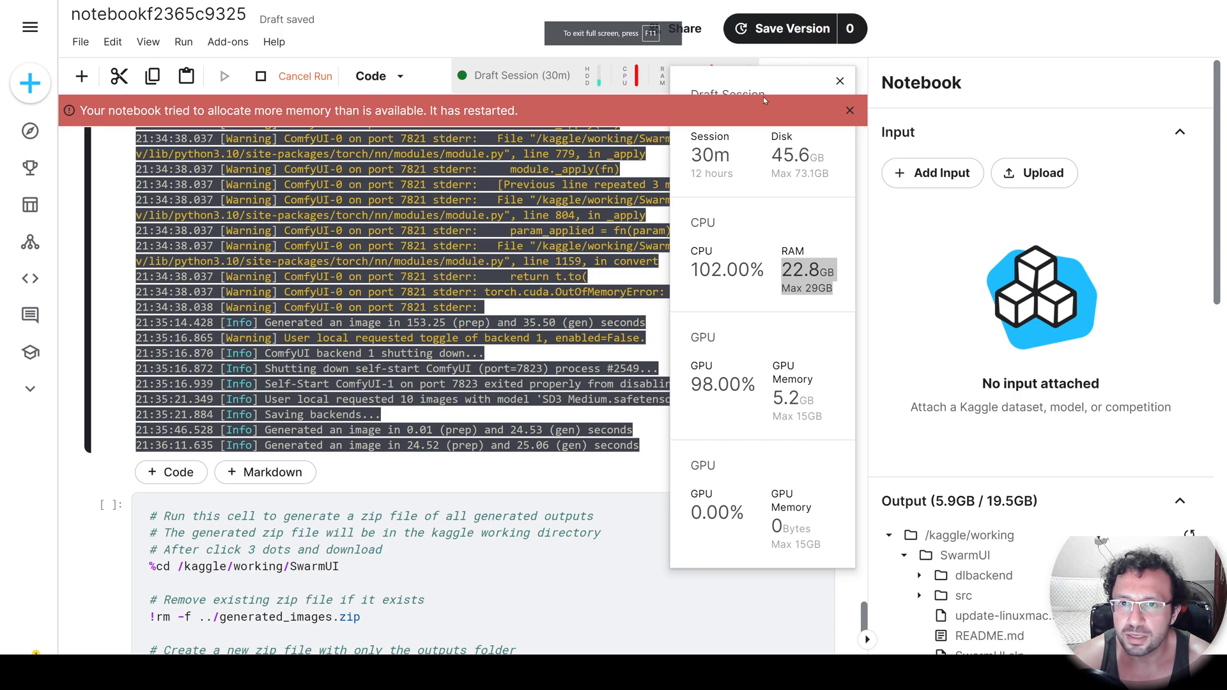
{"action": "left_click", "coordinate": [850, 110]}
{"action": "scroll", "coordinate": [494, 364], "scroll_direction": "down", "scroll_amount": 1}
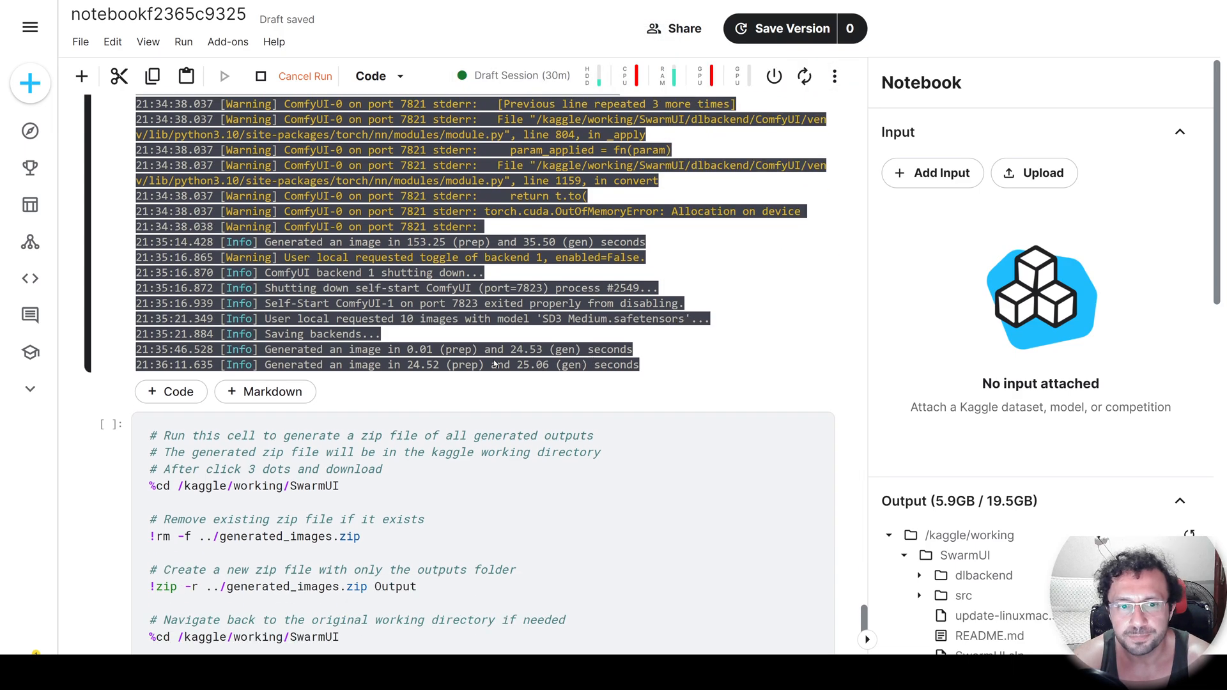
{"action": "scroll", "coordinate": [494, 364], "scroll_direction": "down", "scroll_amount": 2}
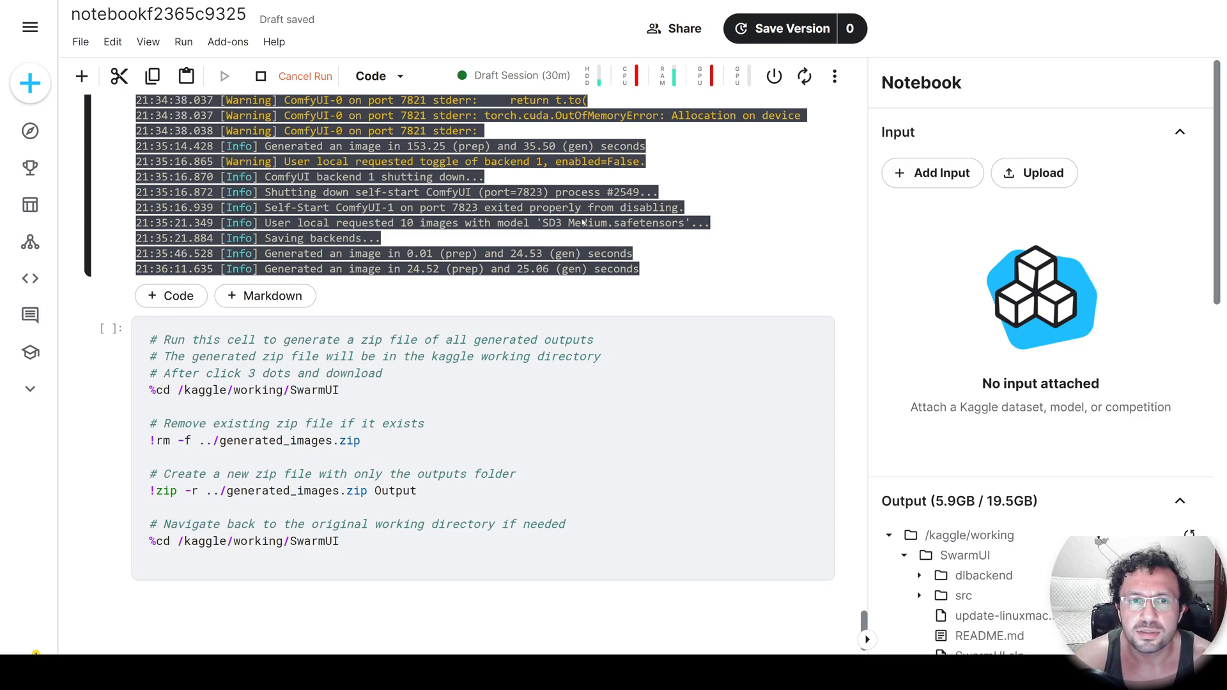
{"action": "scroll", "coordinate": [575, 287], "scroll_direction": "up", "scroll_amount": 5}
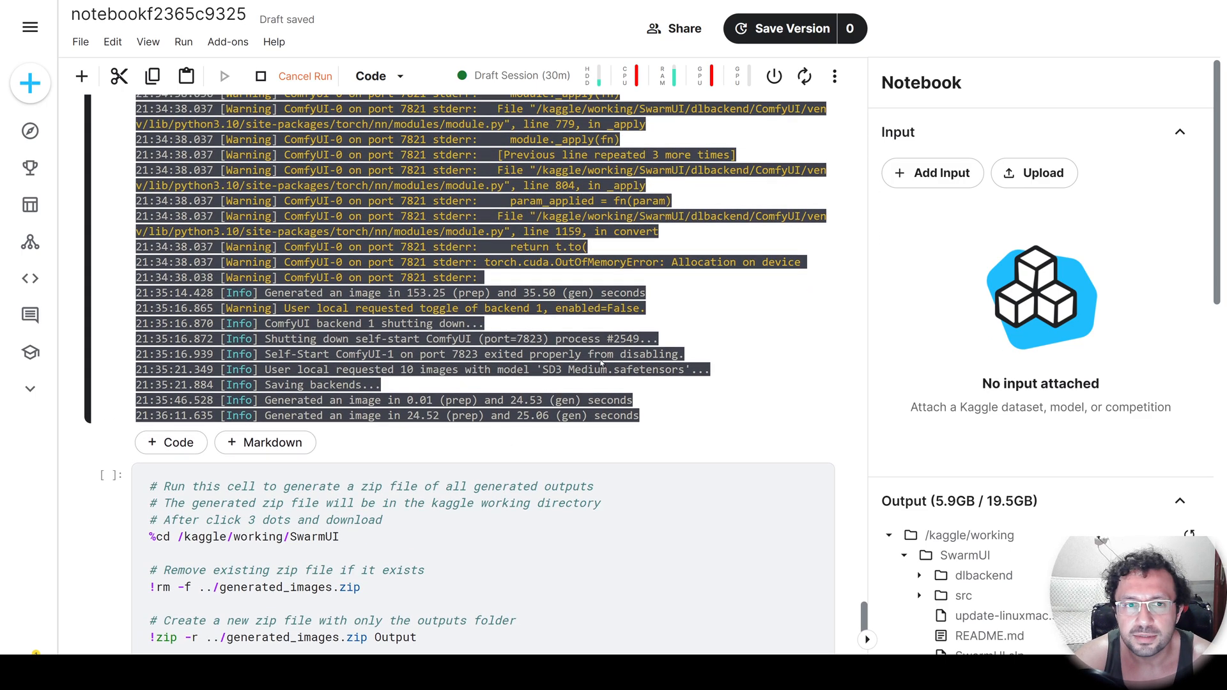
{"action": "scroll", "coordinate": [524, 307], "scroll_direction": "down", "scroll_amount": 5}
{"action": "scroll", "coordinate": [515, 314], "scroll_direction": "down", "scroll_amount": 1}
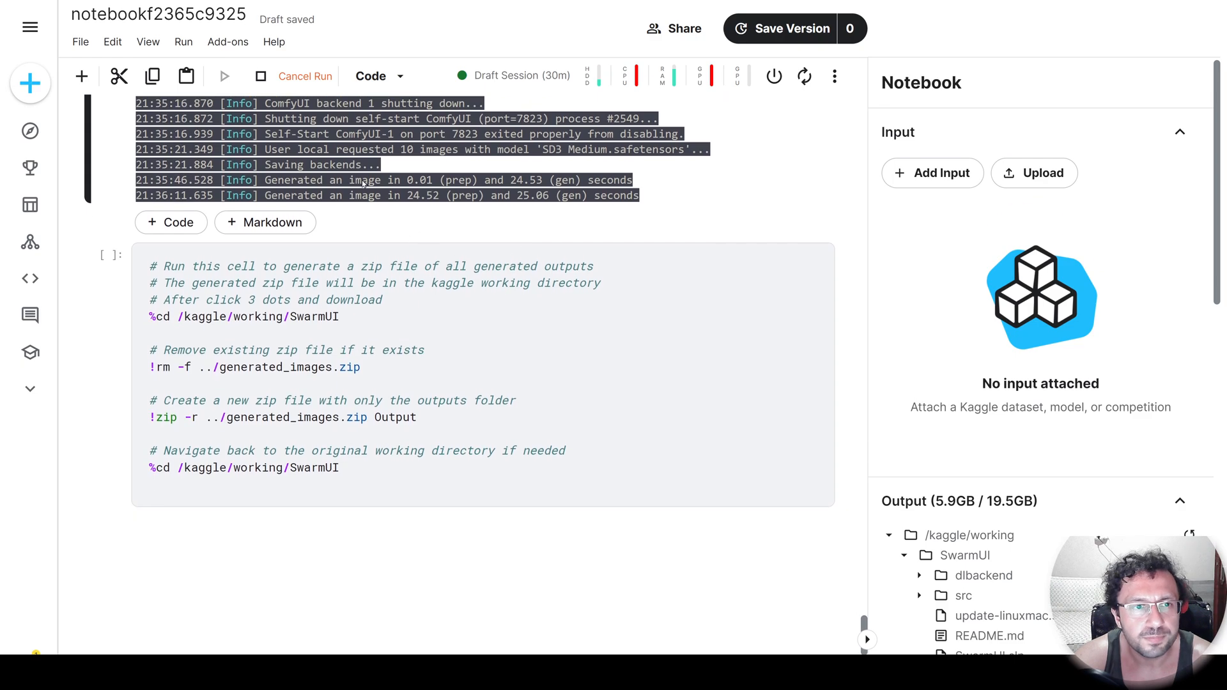
Stop the running SwarmUI cell and run the cell that zips the Output folder into generated_images.zip.
{"action": "left_click", "coordinate": [284, 76]}
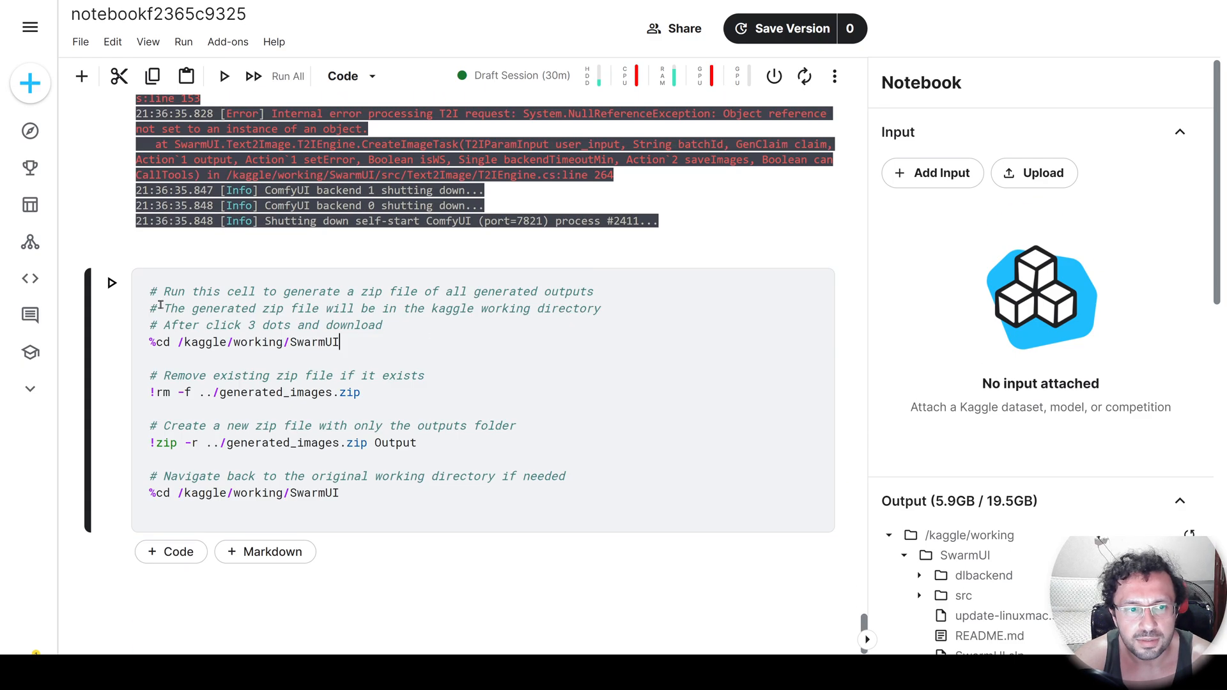
{"action": "left_click", "coordinate": [115, 288]}
{"action": "scroll", "coordinate": [397, 400], "scroll_direction": "down", "scroll_amount": 1}
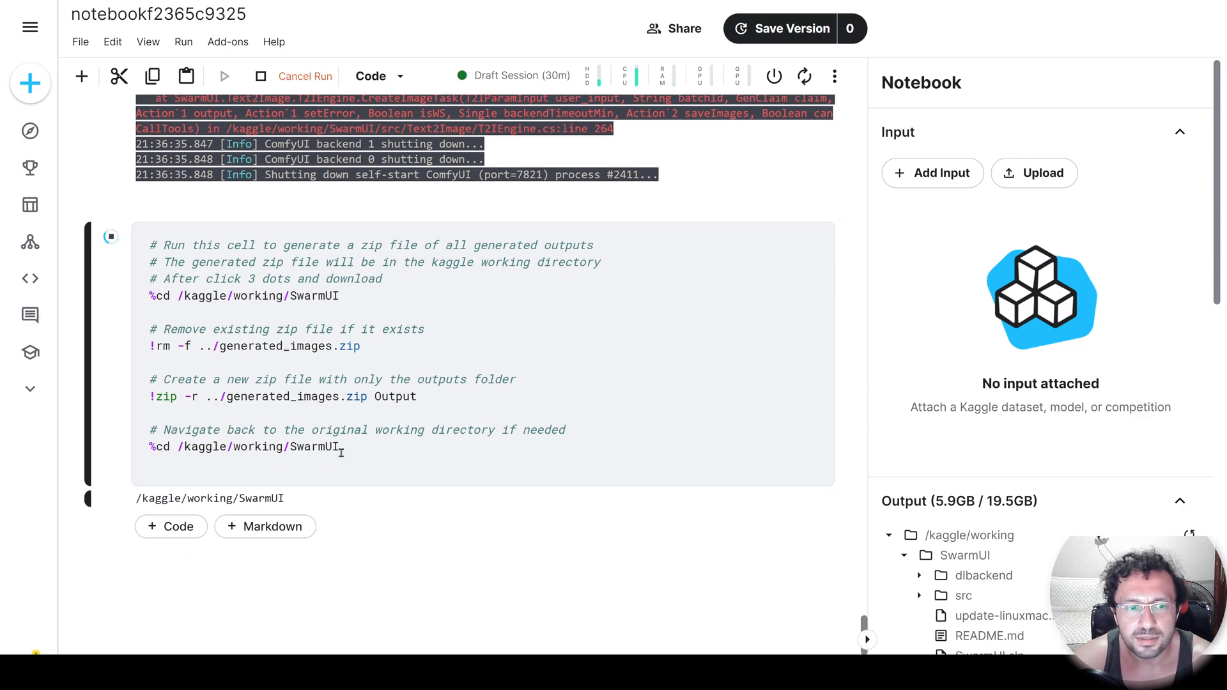
{"action": "scroll", "coordinate": [573, 490], "scroll_direction": "down", "scroll_amount": 3}
{"action": "scroll", "coordinate": [573, 490], "scroll_direction": "down", "scroll_amount": 1}
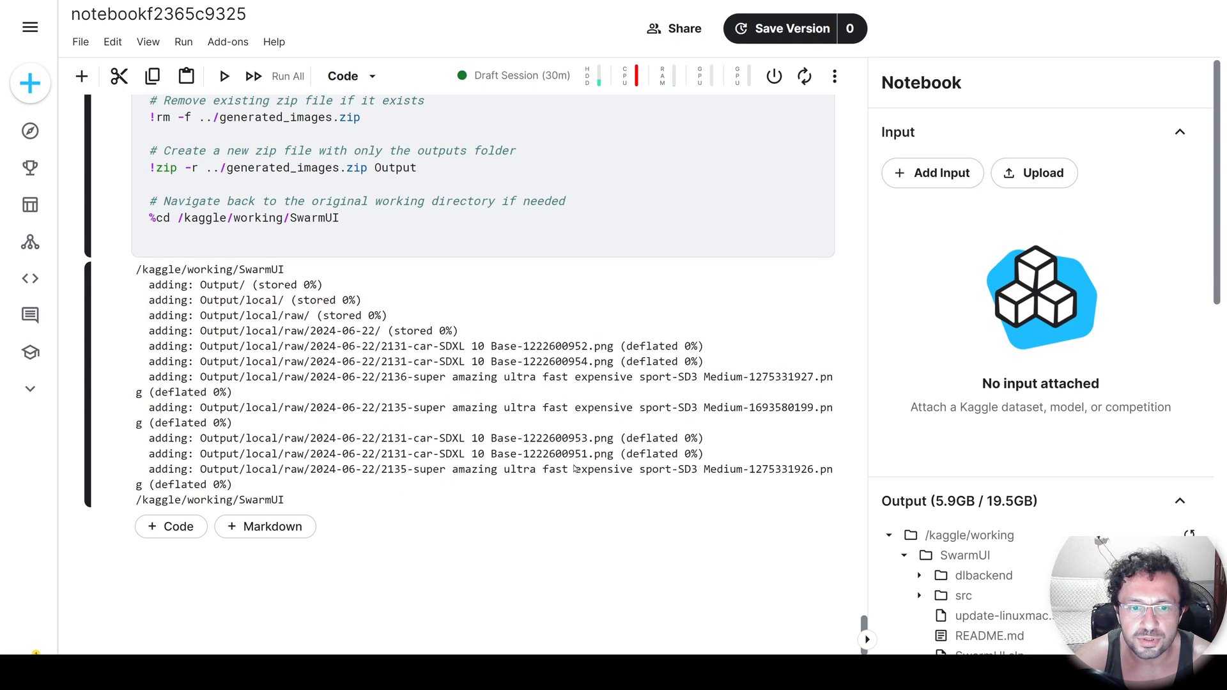
Refresh the /kaggle/working output folder and download generated_images.zip.
{"action": "scroll", "coordinate": [1048, 492], "scroll_direction": "down", "scroll_amount": 3}
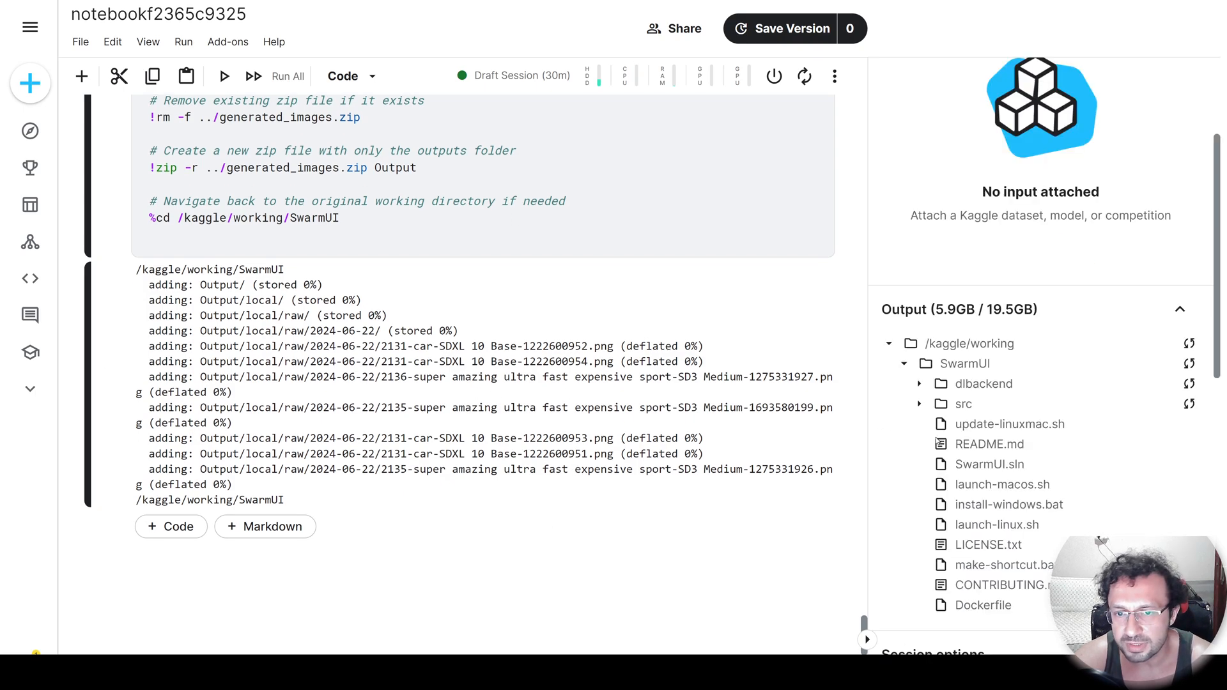
{"action": "left_click", "coordinate": [904, 365]}
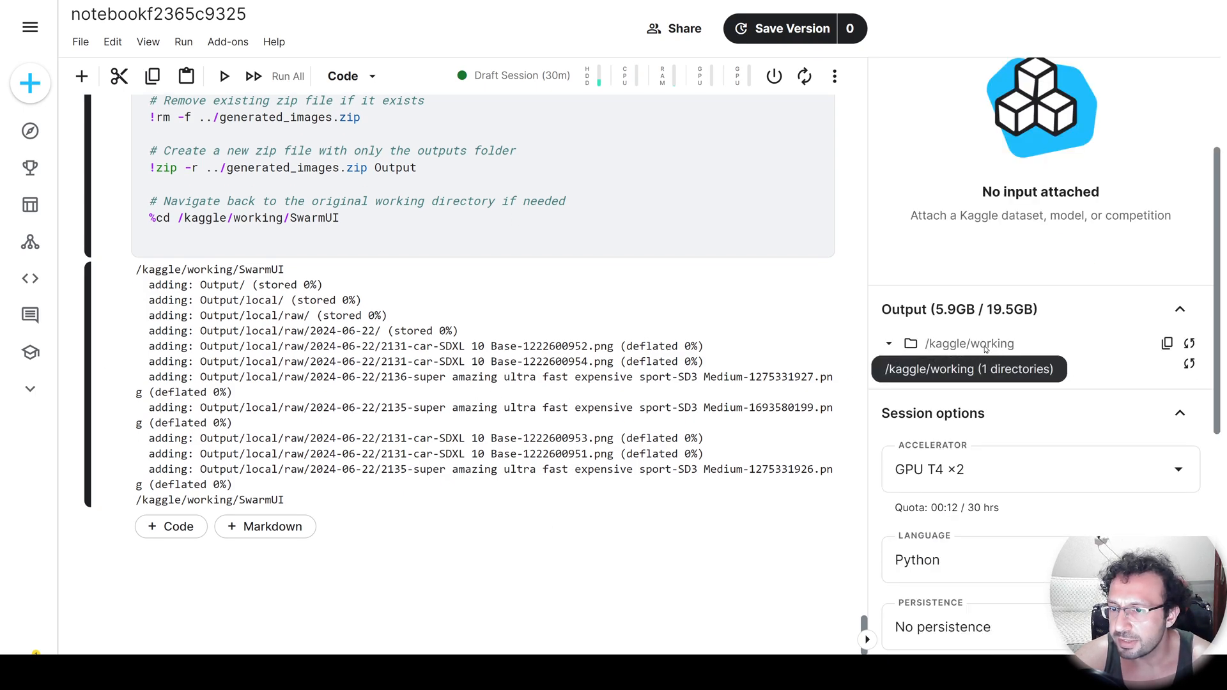
{"action": "left_click", "coordinate": [1191, 344]}
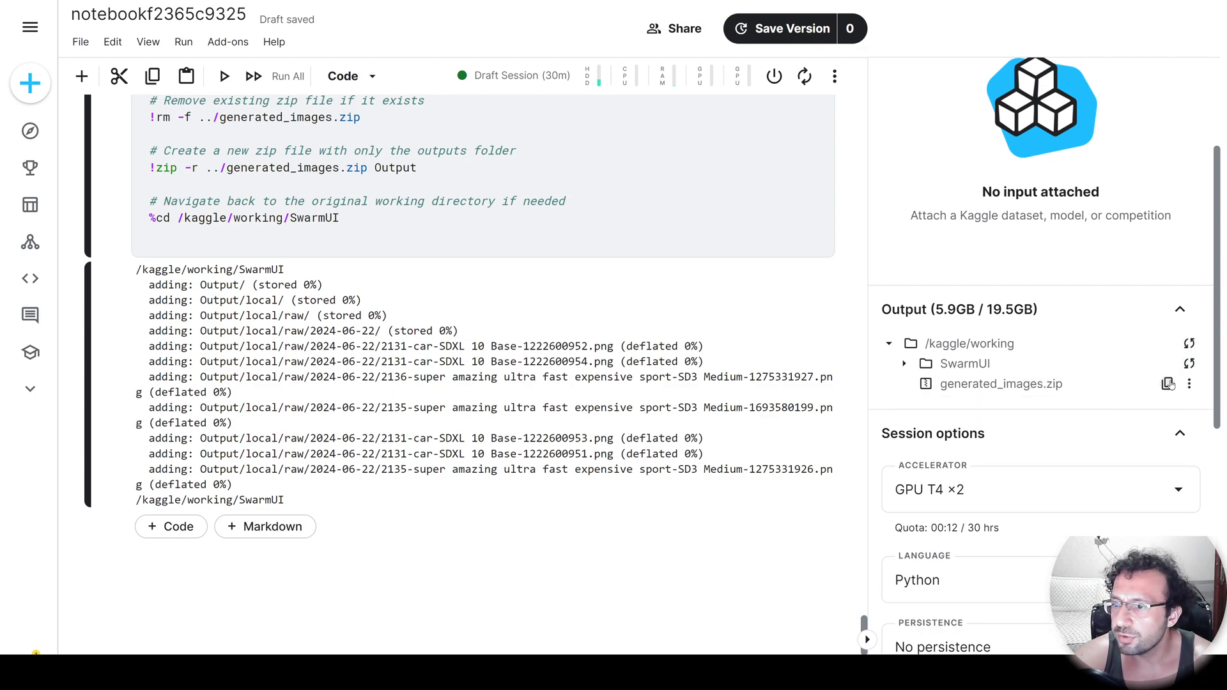
{"action": "left_click", "coordinate": [1190, 385]}
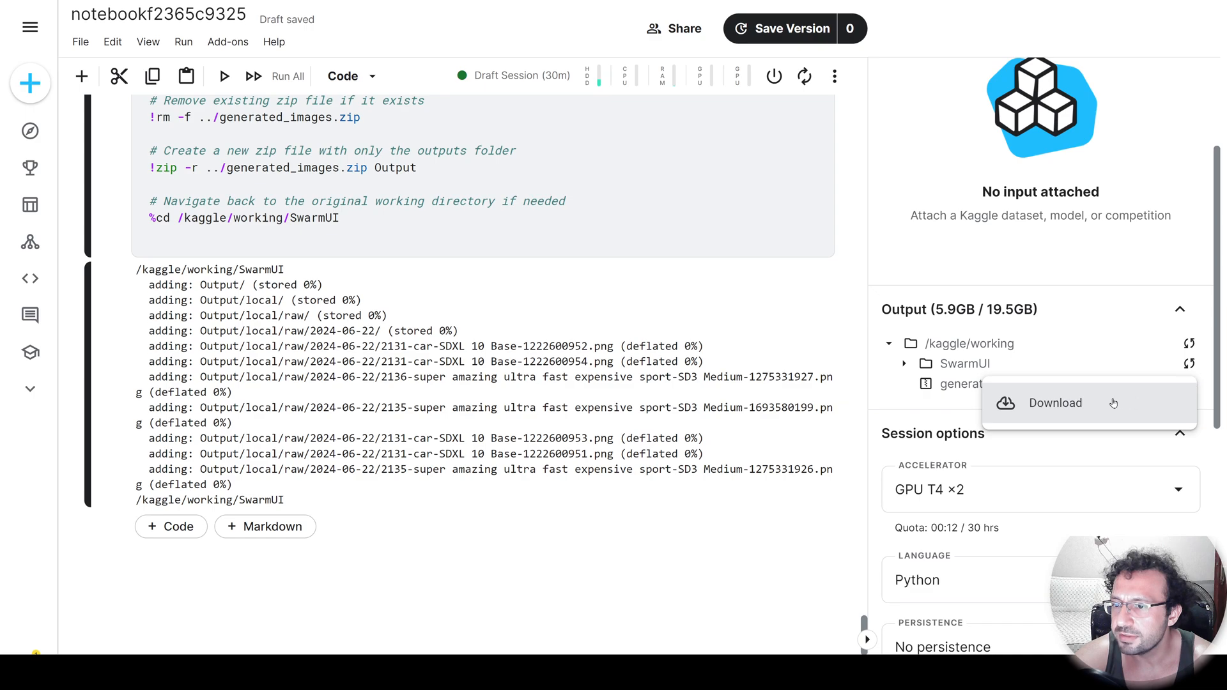
{"action": "left_click", "coordinate": [1066, 406]}
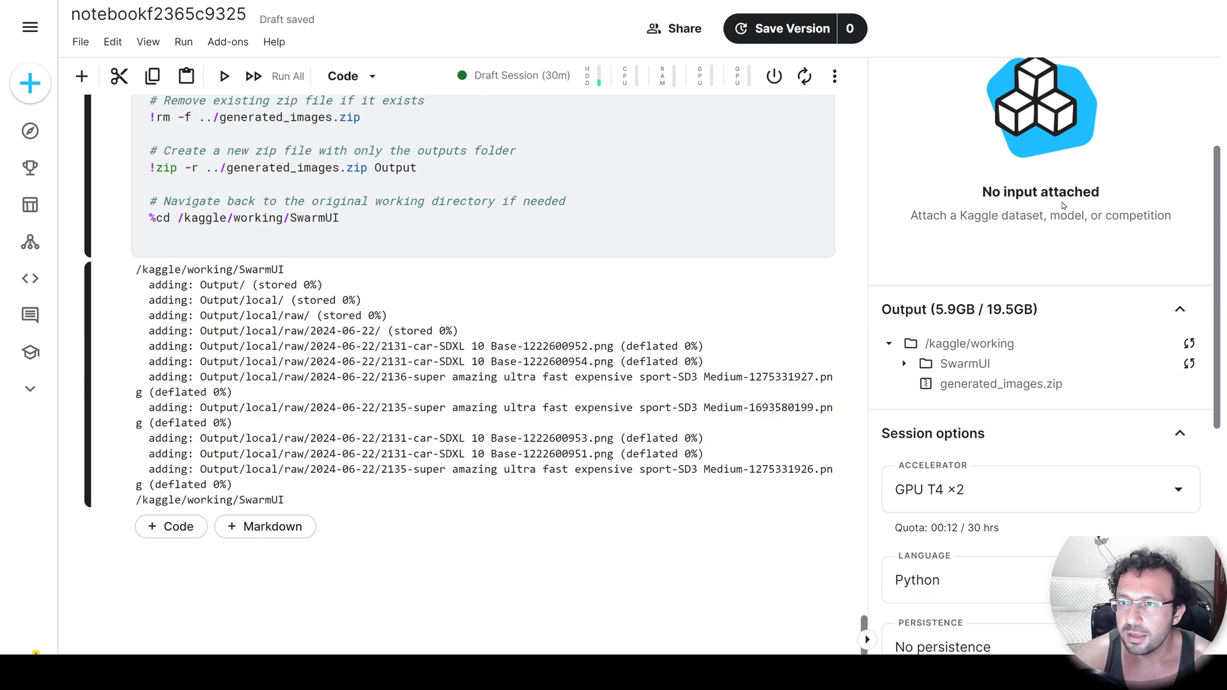
Open the downloaded generated_images archive in WinRAR, browse into Output, local and raw, and return to the full-screen notebook.
{"action": "key", "text": "F11"}
{"action": "left_click", "coordinate": [1182, 31]}
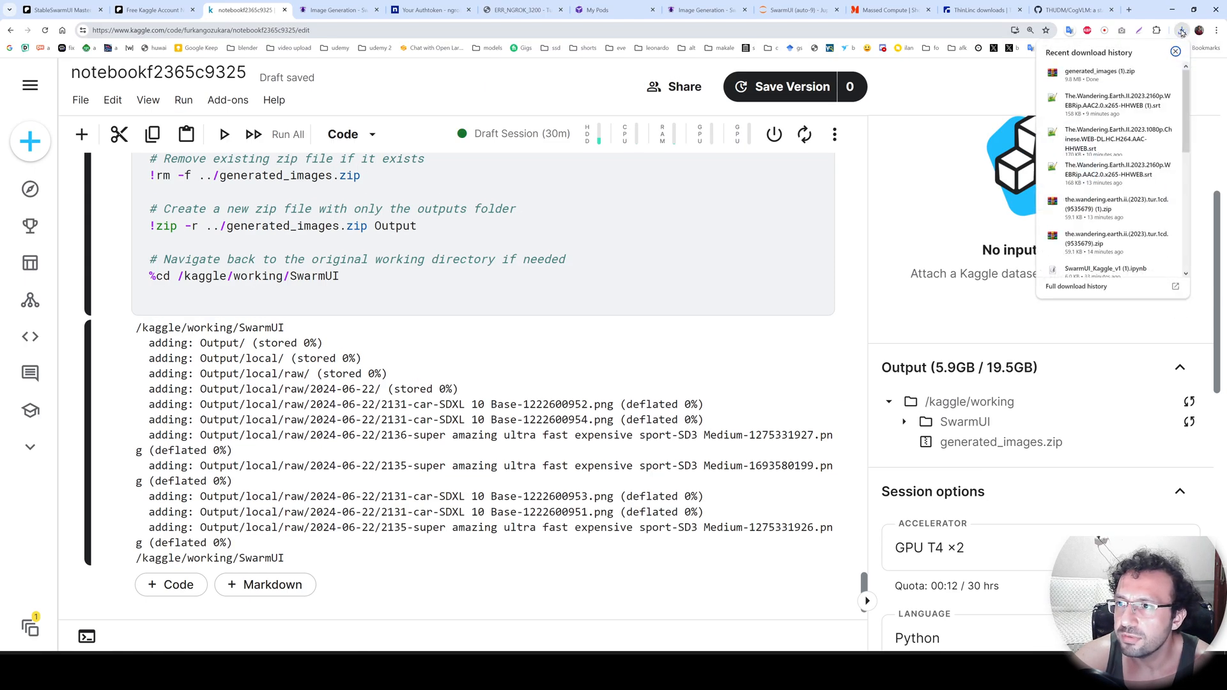
{"action": "left_click", "coordinate": [1085, 76]}
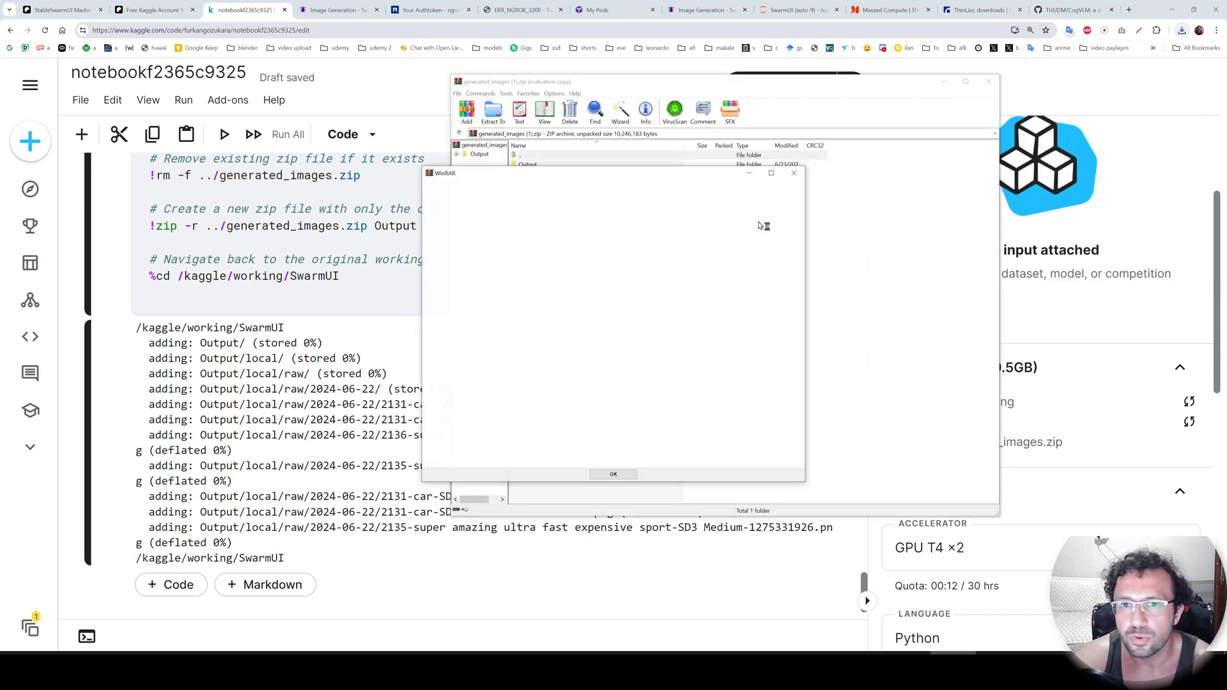
{"action": "left_click", "coordinate": [794, 173]}
{"action": "left_click", "coordinate": [526, 166]}
{"action": "double_click", "coordinate": [525, 166]}
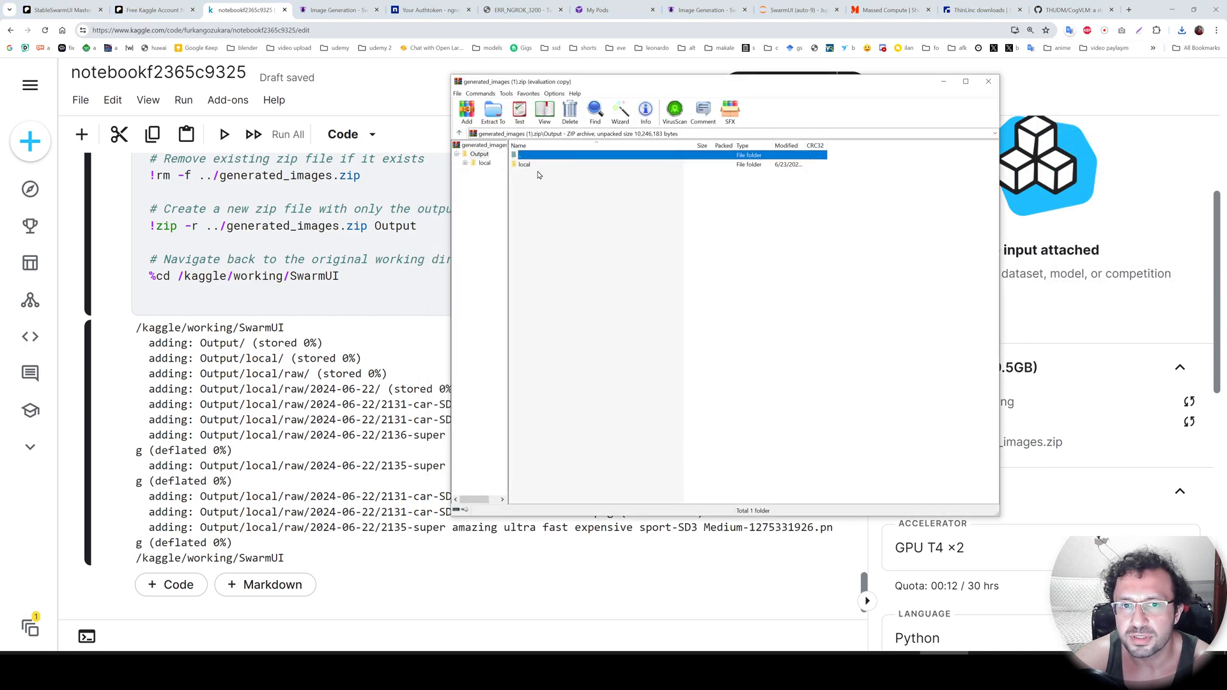
{"action": "double_click", "coordinate": [535, 167]}
{"action": "double_click", "coordinate": [535, 166]}
{"action": "double_click", "coordinate": [547, 159]}
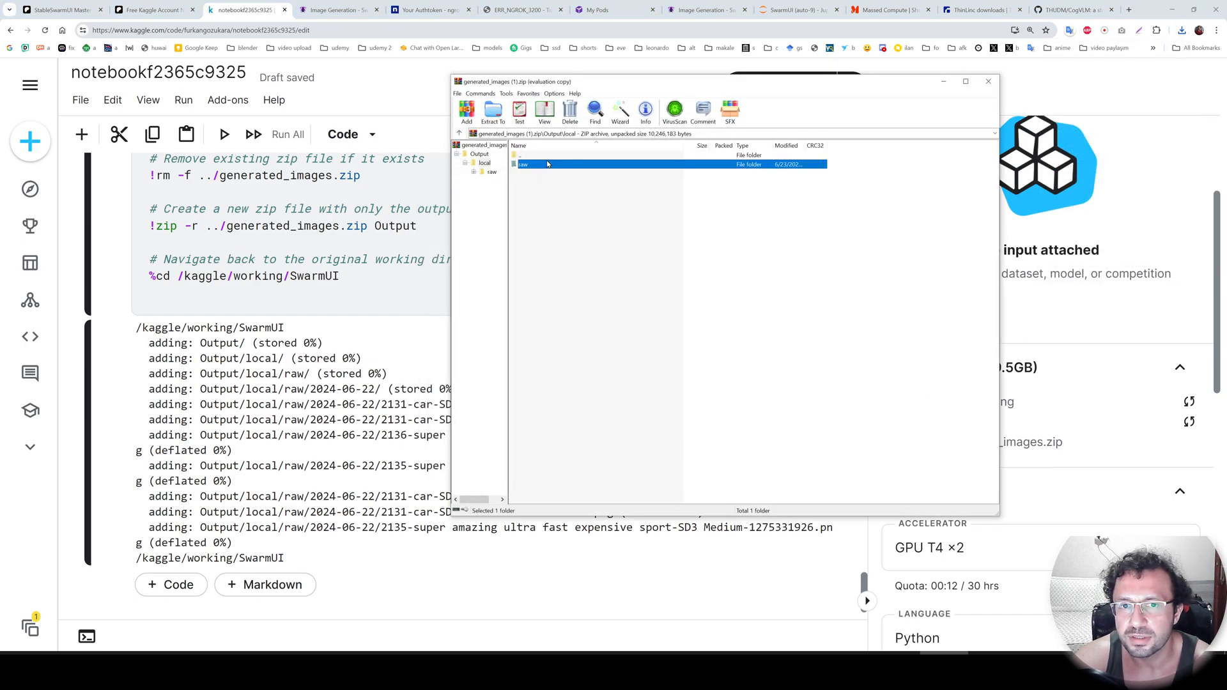
{"action": "double_click", "coordinate": [544, 167]}
{"action": "double_click", "coordinate": [543, 168]}
{"action": "key", "text": "F11"}
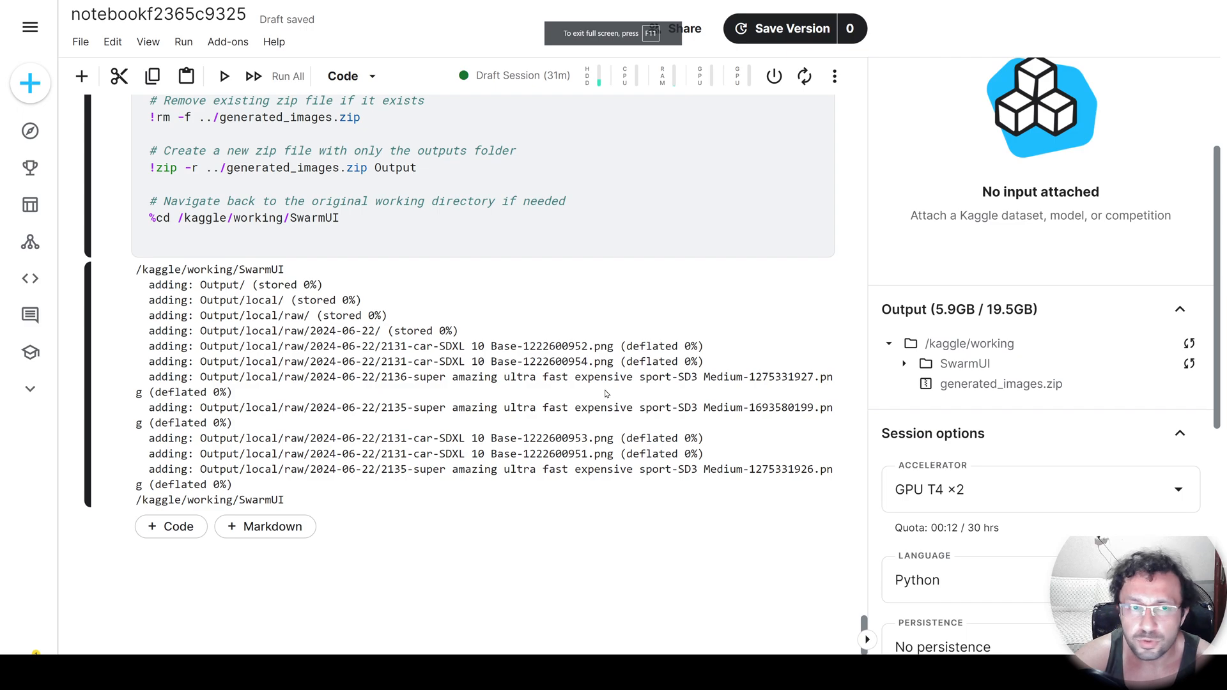
Clear all cell outputs in the notebook and go to the cell that relaunches SwarmUI after cancelling.
{"action": "right_click", "coordinate": [432, 348]}
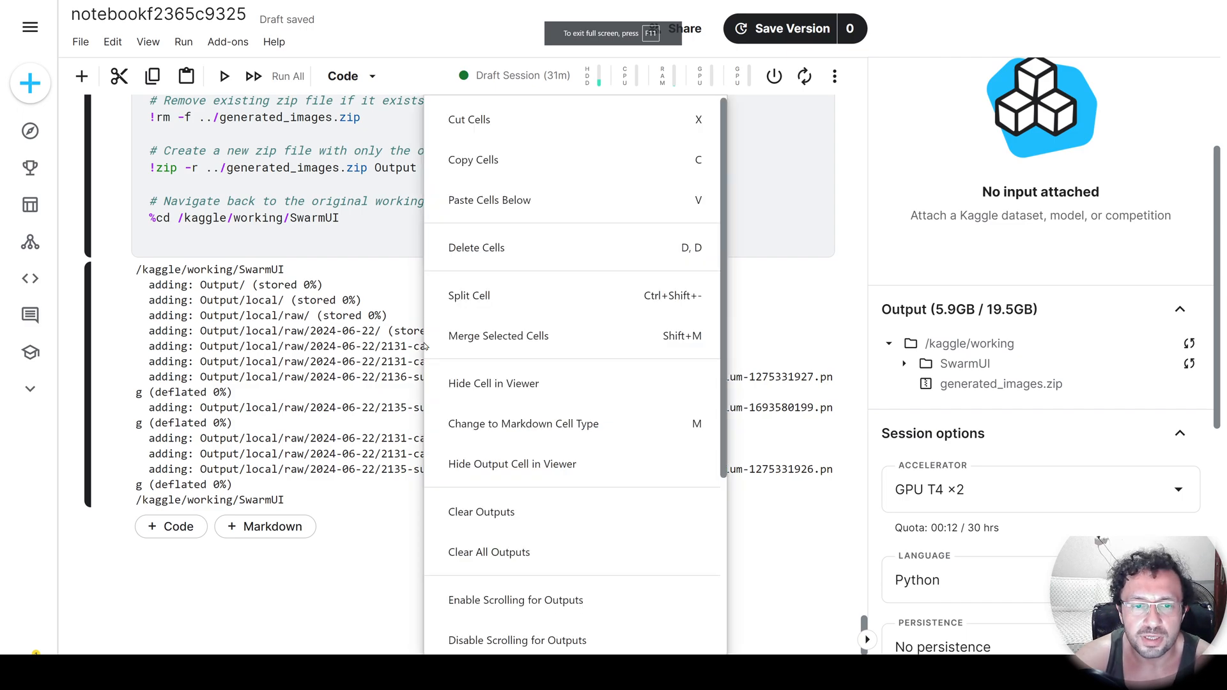
{"action": "left_click", "coordinate": [513, 554]}
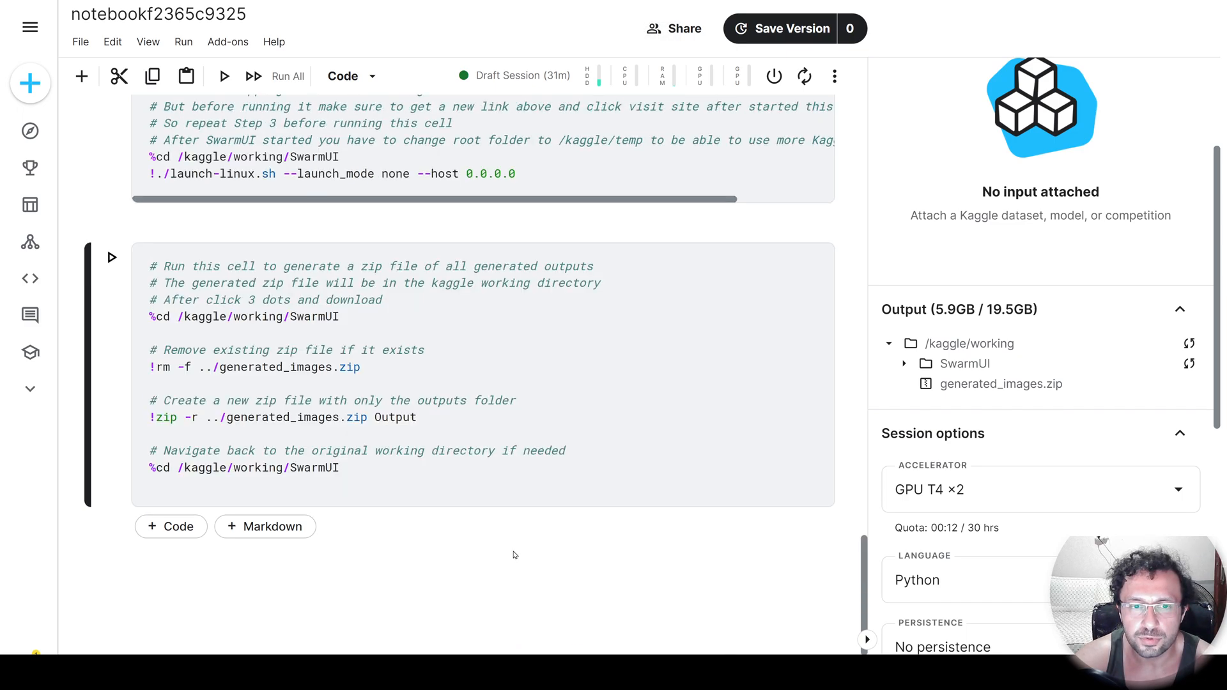
{"action": "scroll", "coordinate": [556, 553], "scroll_direction": "up", "scroll_amount": 1}
{"action": "left_click", "coordinate": [376, 214]}
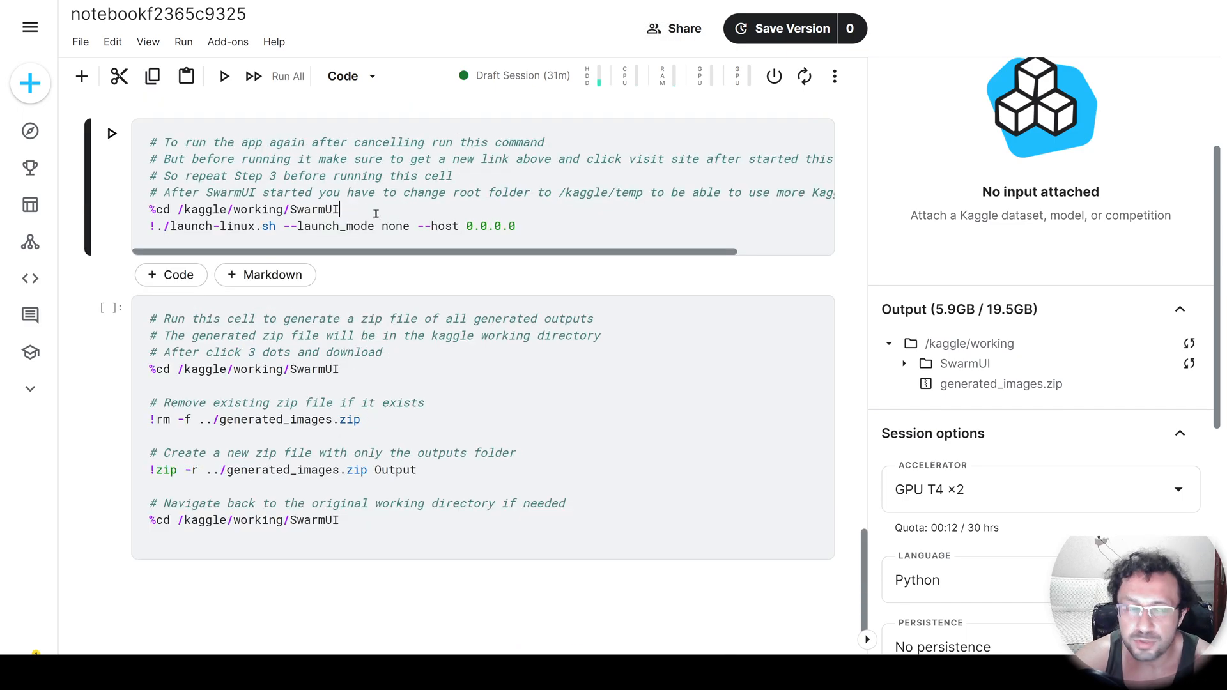
{"action": "left_click", "coordinate": [112, 133]}
{"action": "triple_click", "coordinate": [497, 330]}
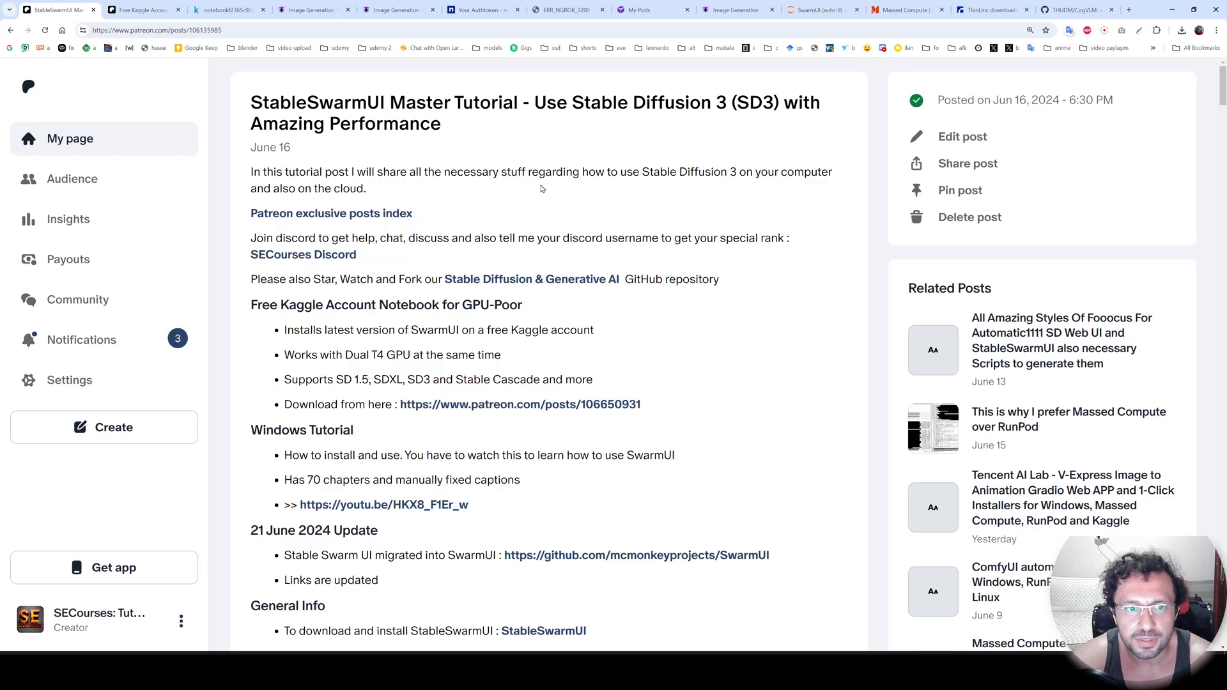
Open the SECourses Discord link from the StableSwarmUI tutorial post and look over the server page.
{"action": "left_click", "coordinate": [326, 264], "text": "ctrl"}
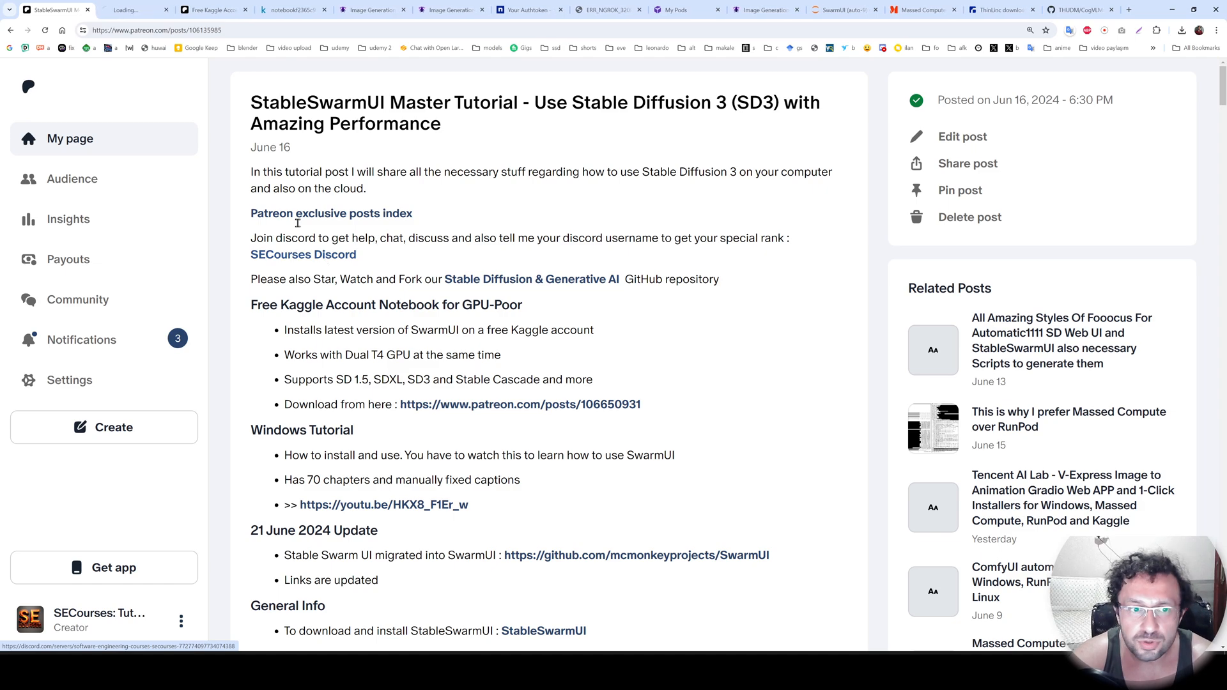
{"action": "key", "text": "ctrl+Tab"}
{"action": "scroll", "coordinate": [416, 302], "scroll_direction": "down", "scroll_amount": 3}
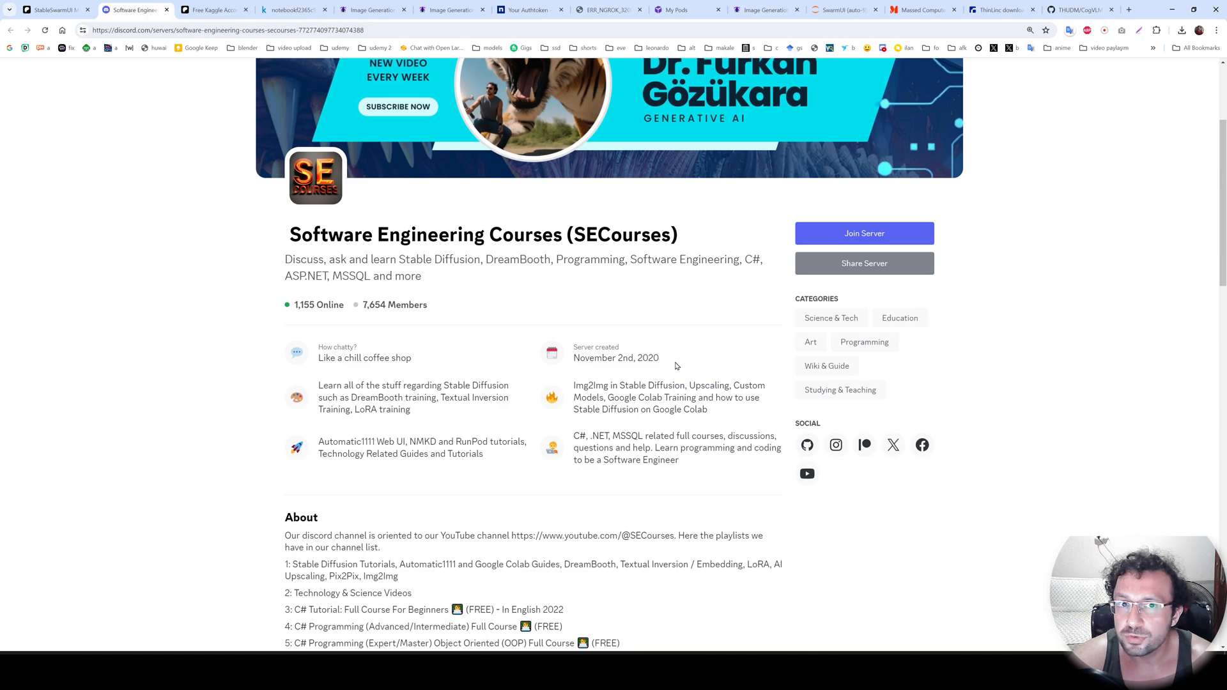
{"action": "scroll", "coordinate": [665, 356], "scroll_direction": "down", "scroll_amount": 2}
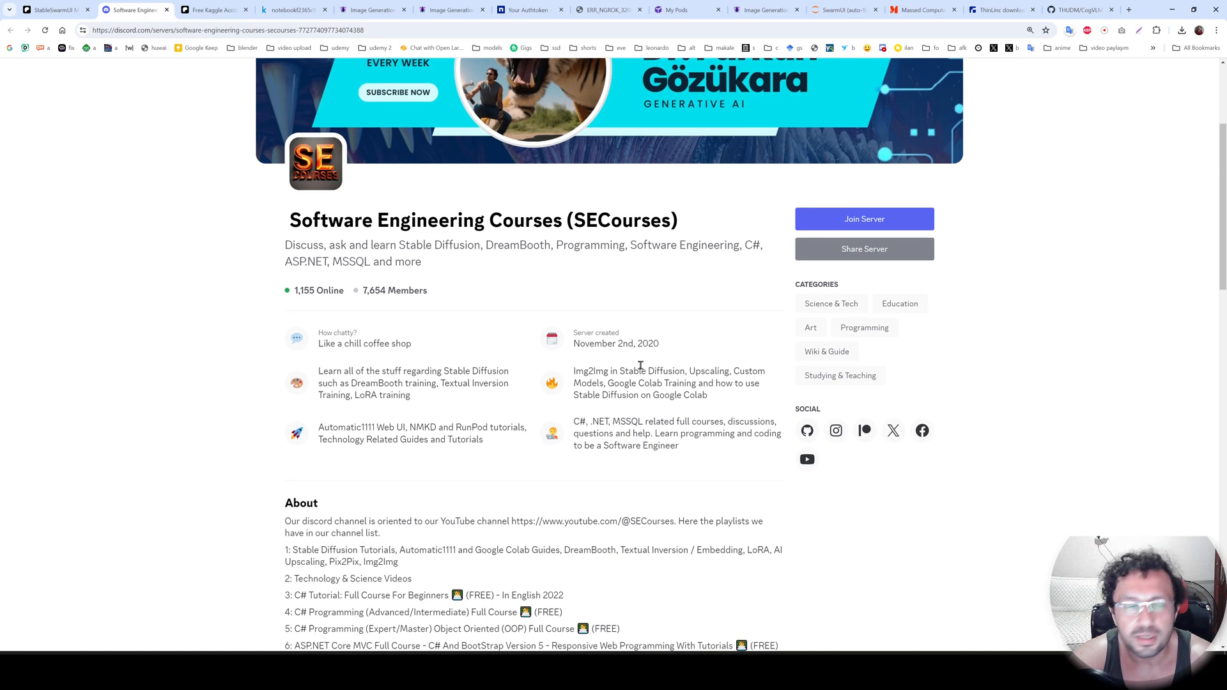
Open the Stable Diffusion & Generative AI GitHub repository from the tutorial post and look over its main page.
{"action": "left_click", "coordinate": [56, 9]}
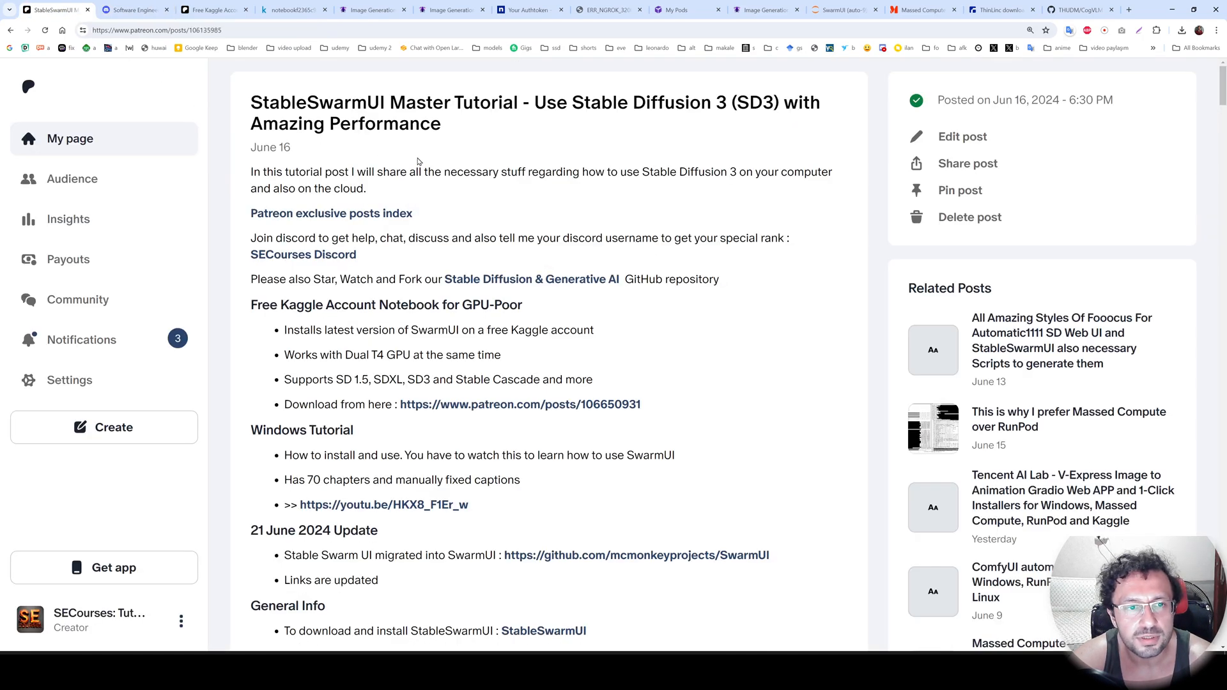
{"action": "left_click", "coordinate": [473, 284]}
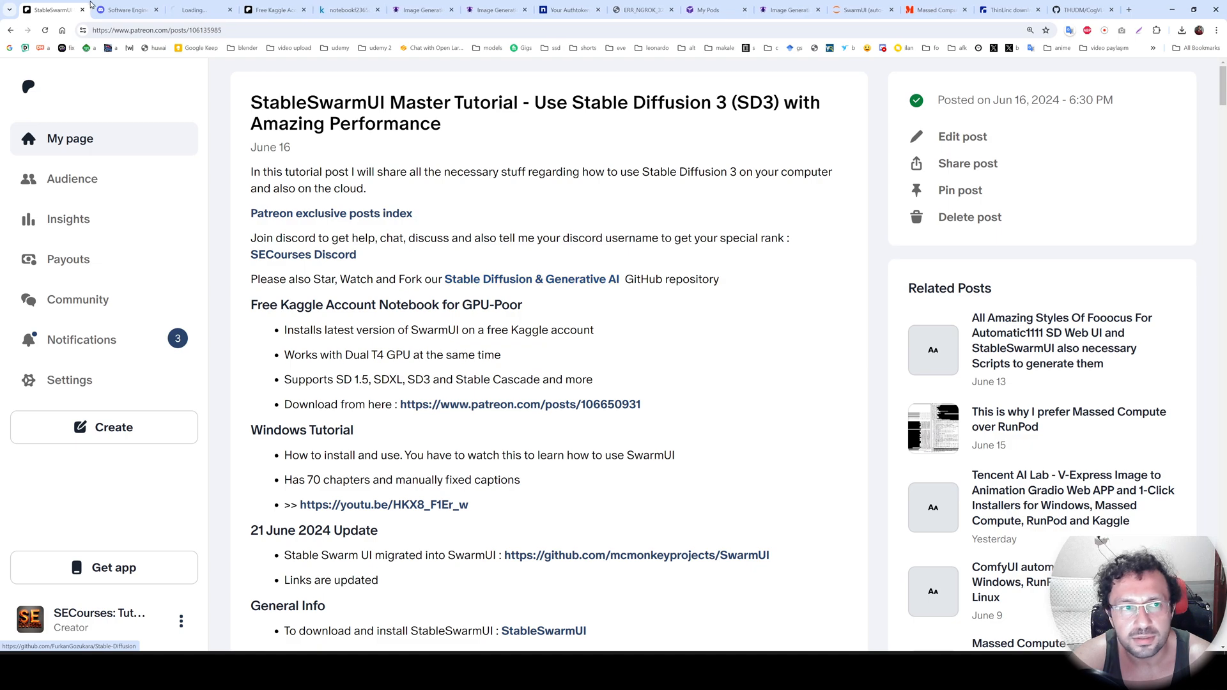
{"action": "scroll", "coordinate": [911, 88], "scroll_direction": "down", "scroll_amount": 2}
{"action": "scroll", "coordinate": [911, 89], "scroll_direction": "up", "scroll_amount": 2}
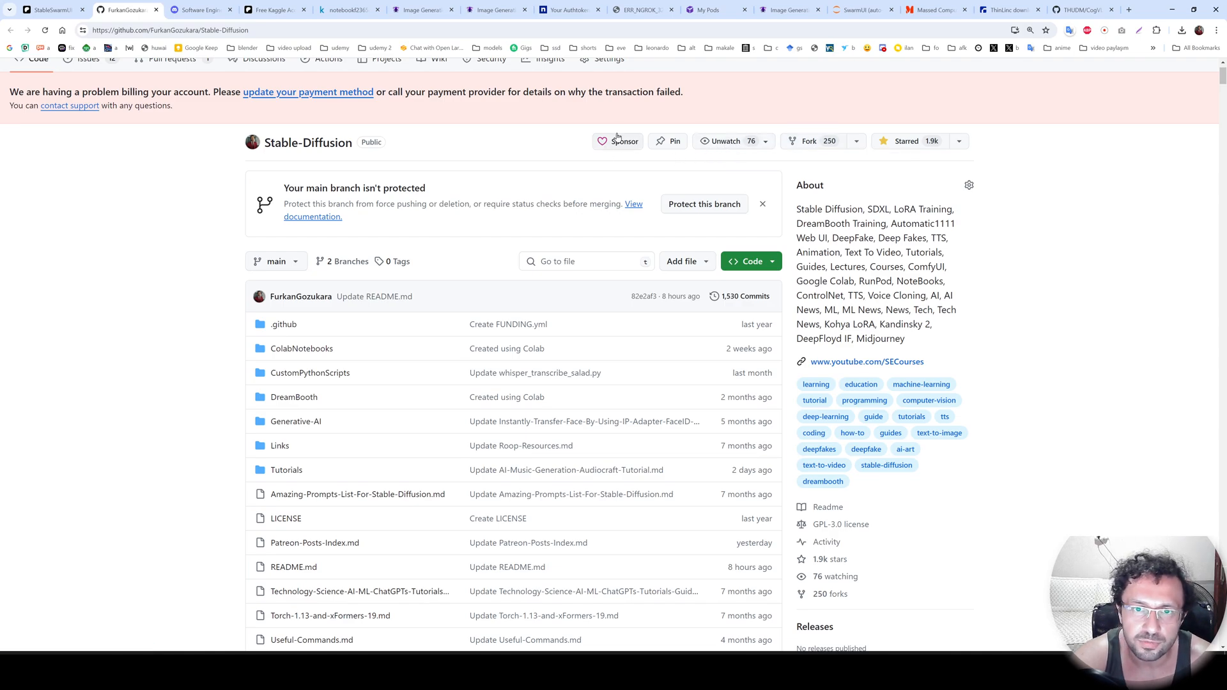
Open the Patreon exclusive posts index from the tutorial post, skim its entries, and return to the post.
{"action": "left_click", "coordinate": [76, 8]}
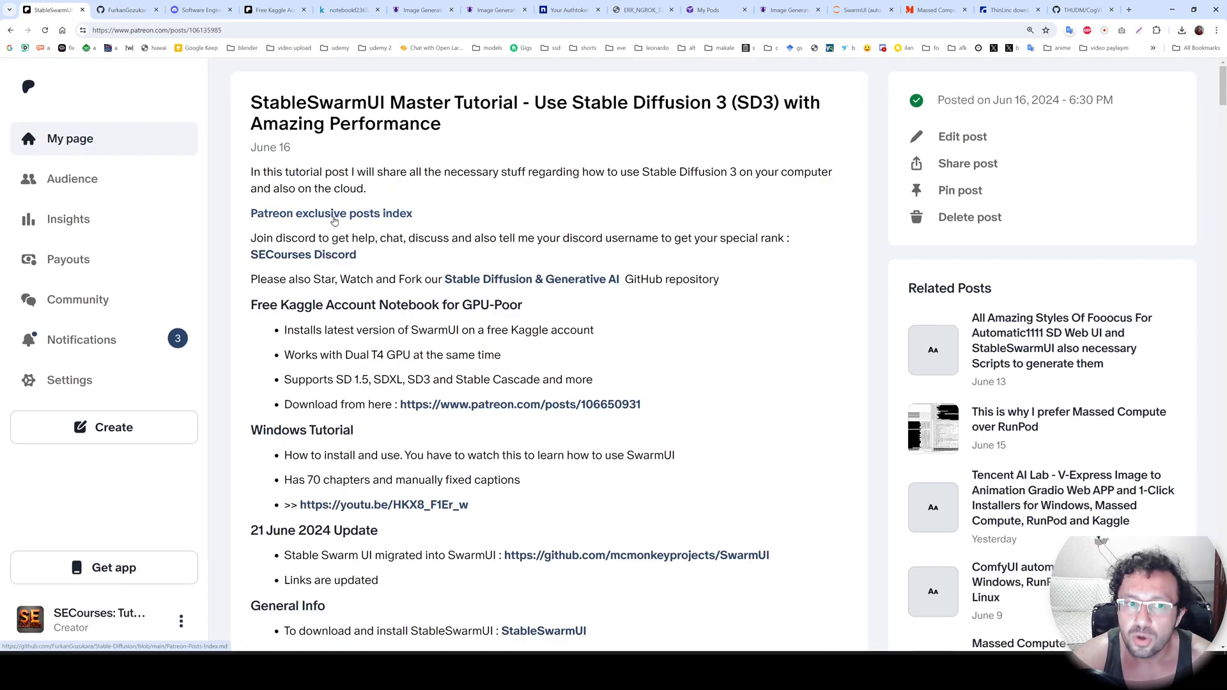
{"action": "left_click", "coordinate": [317, 216]}
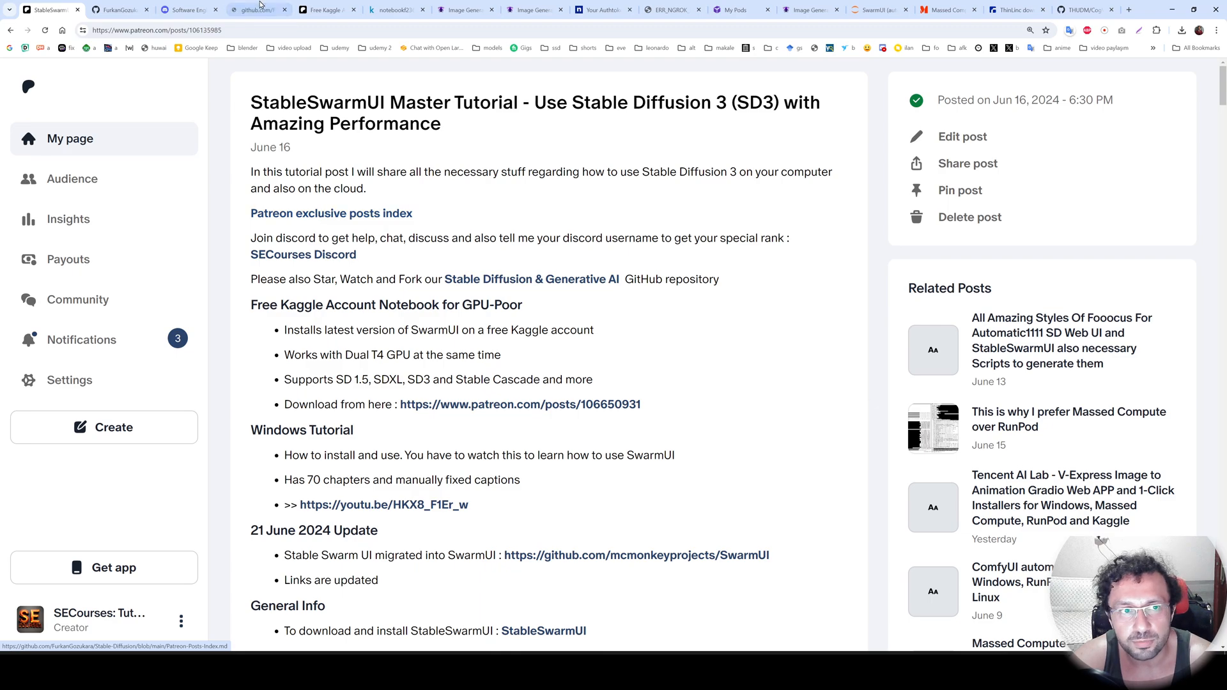
{"action": "scroll", "coordinate": [822, 414], "scroll_direction": "down", "scroll_amount": 8}
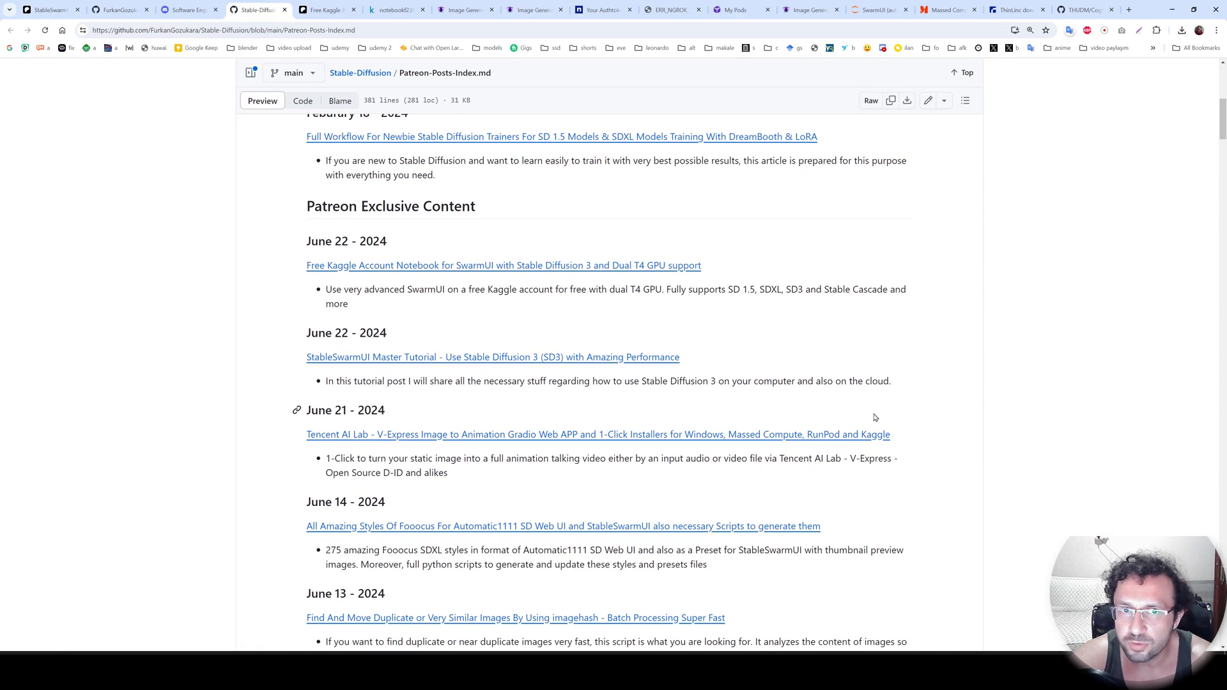
{"action": "scroll", "coordinate": [875, 417], "scroll_direction": "down", "scroll_amount": 10}
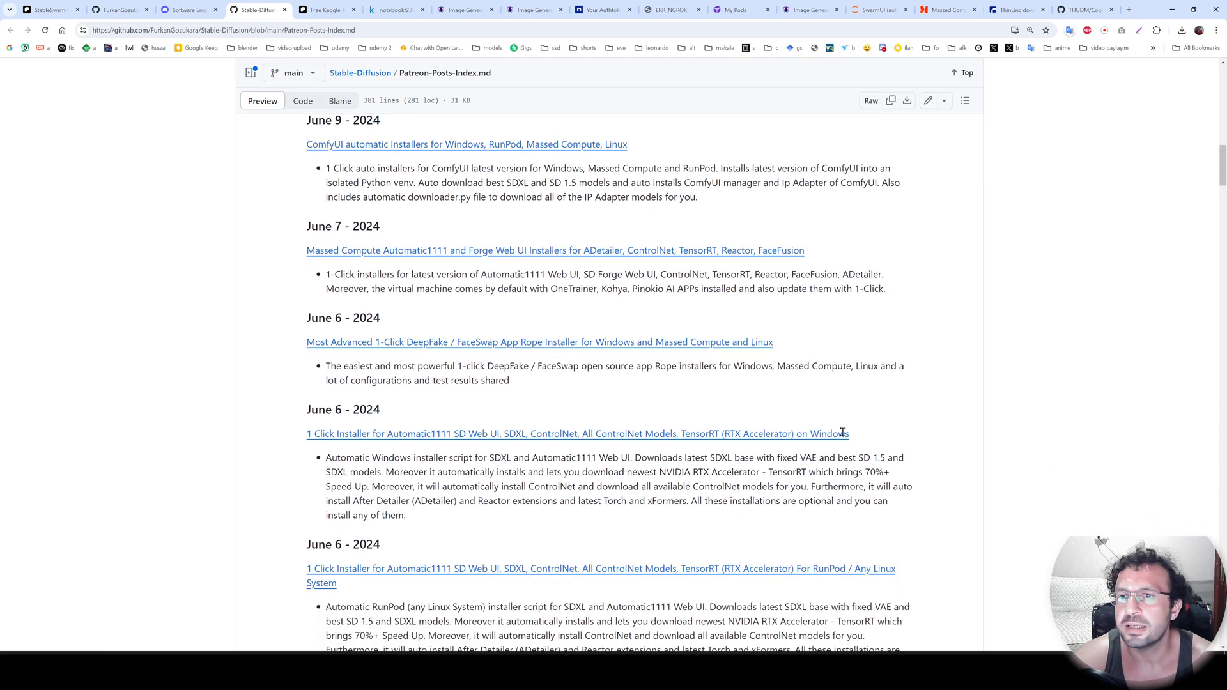
{"action": "key", "text": "ctrl+1"}
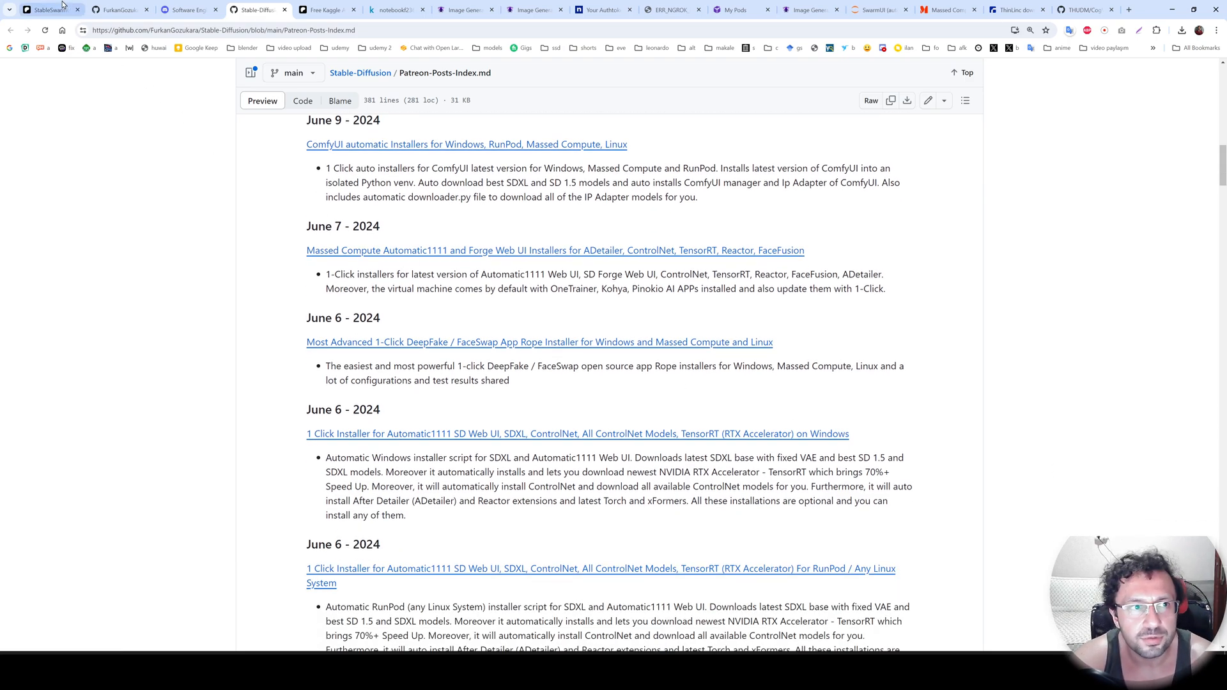